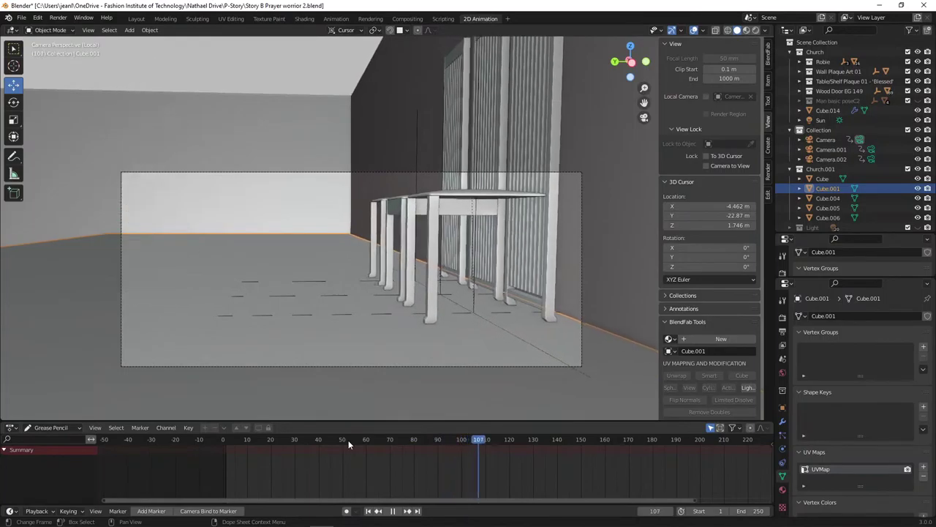
- Stop the playback, make Camera.001 the active scene camera and look through it
key(space)
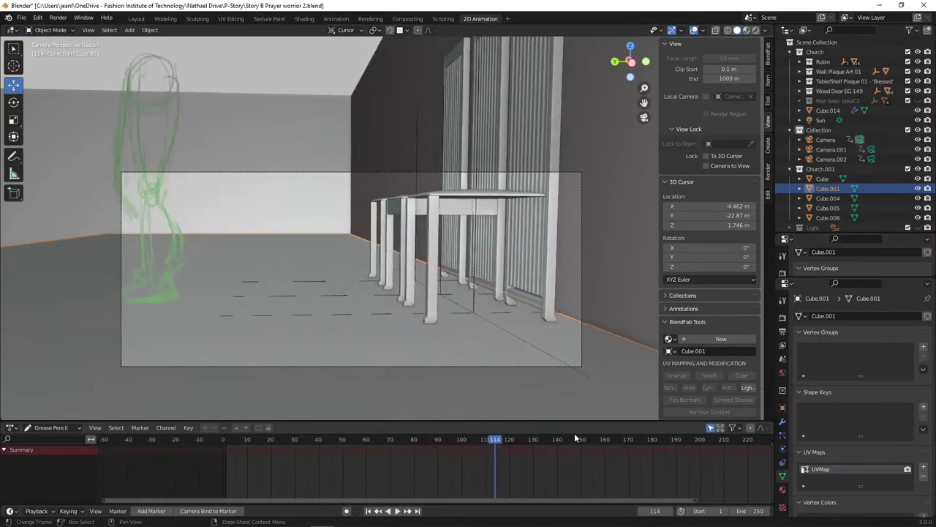
click(873, 150)
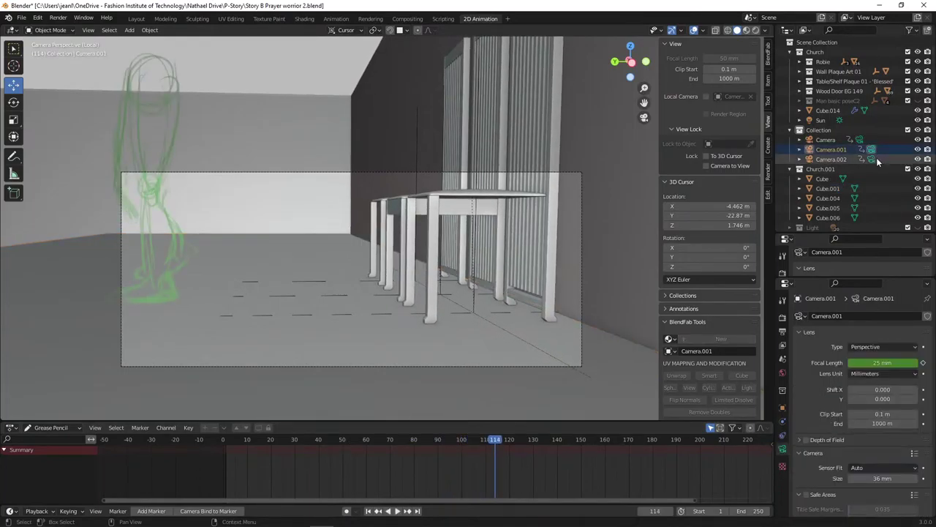
key(ctrl+z)
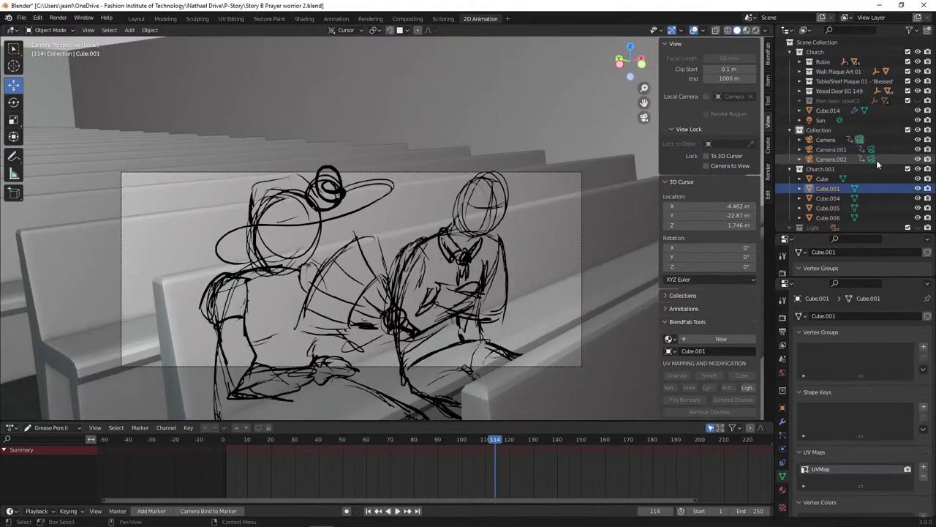
key(ctrl+z)
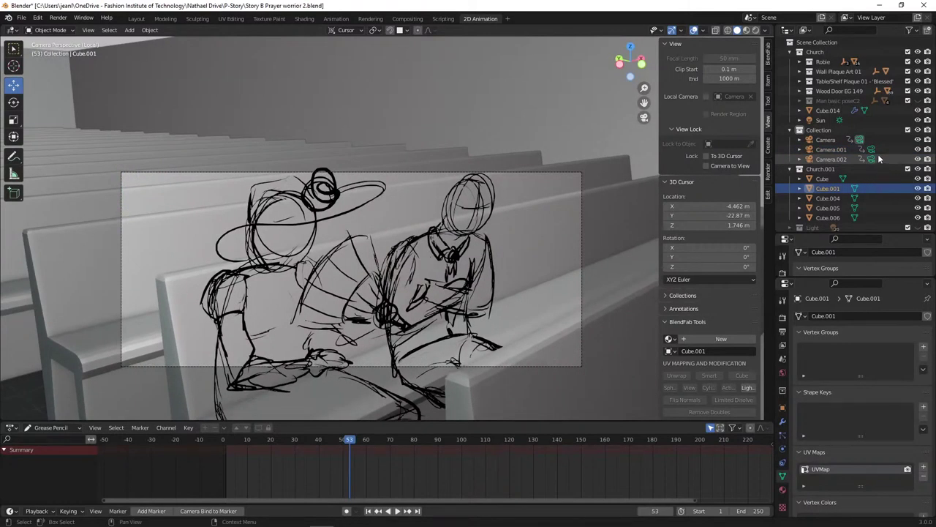
key(ctrl+z)
key(ctrl+z)
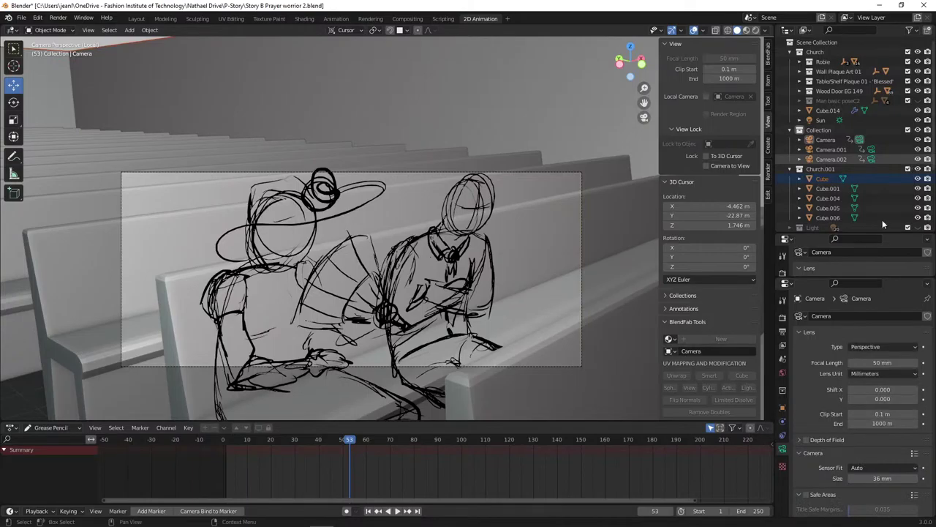
click(874, 161)
key(ctrl+z)
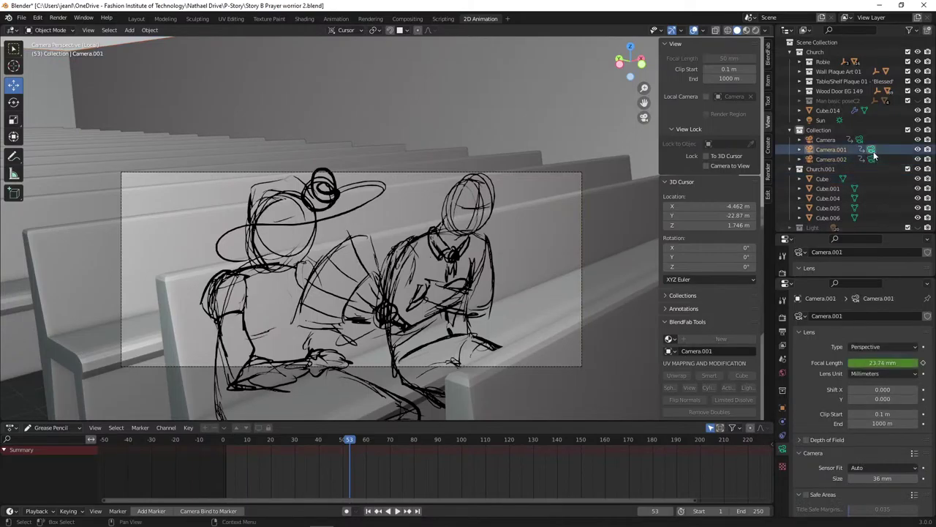
key(ctrl+z)
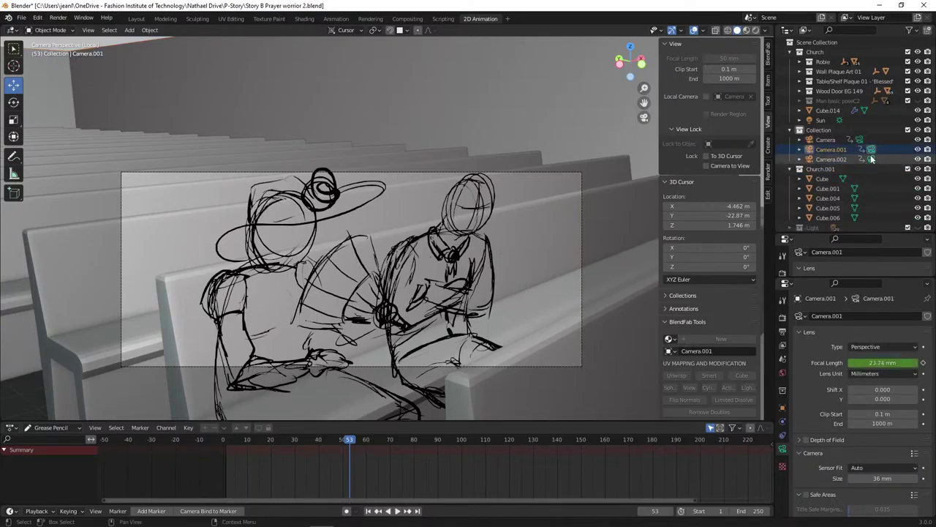
key(ctrl+KP_0)
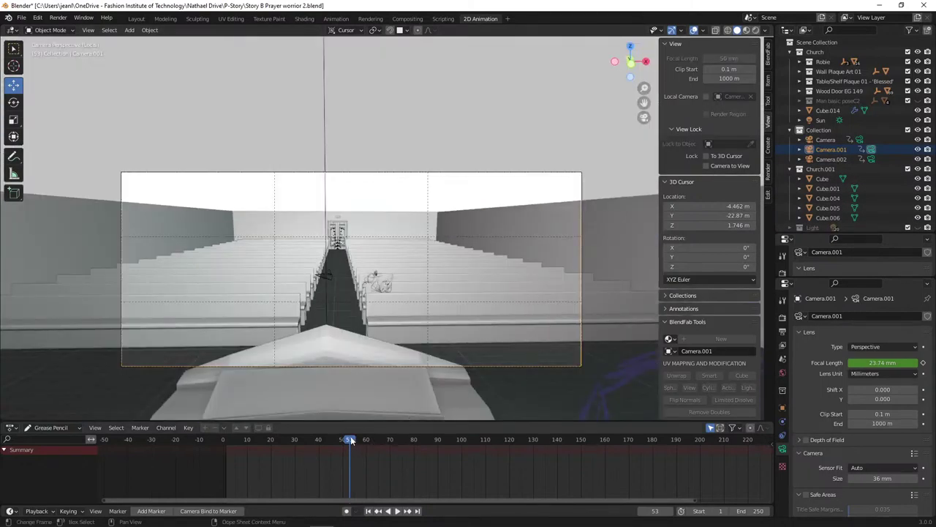
- Play the animation from its beginning through Camera.001 to review the camera move
drag(350, 439, 223, 439)
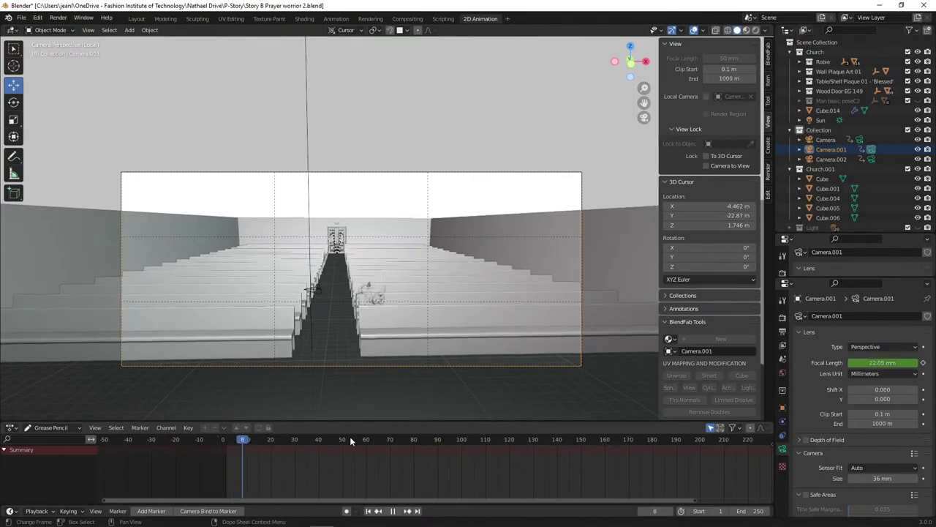
drag(320, 440, 213, 454)
key(space)
key(b)
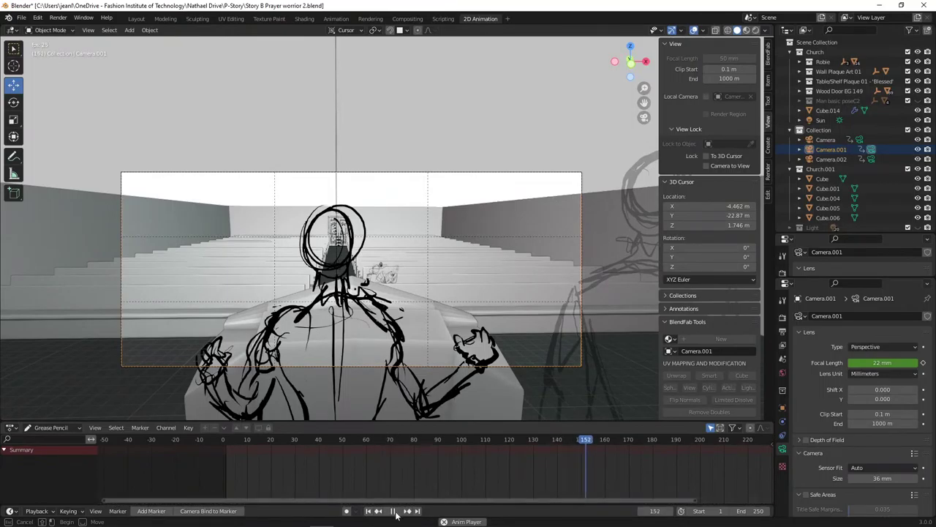
key(space)
- Replay the middle section of the shot and stop the playhead at frame 140
drag(618, 441, 399, 441)
key(space)
key(space)
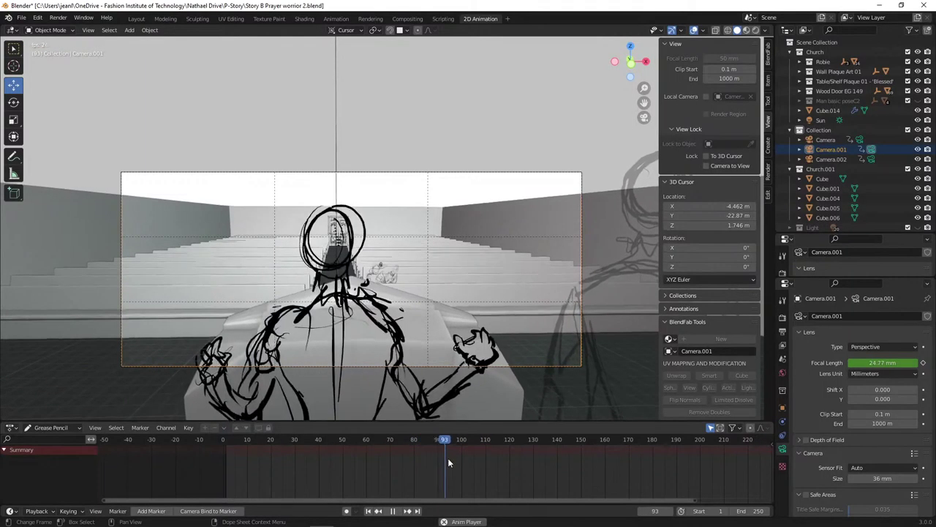
drag(536, 443, 440, 441)
key(space)
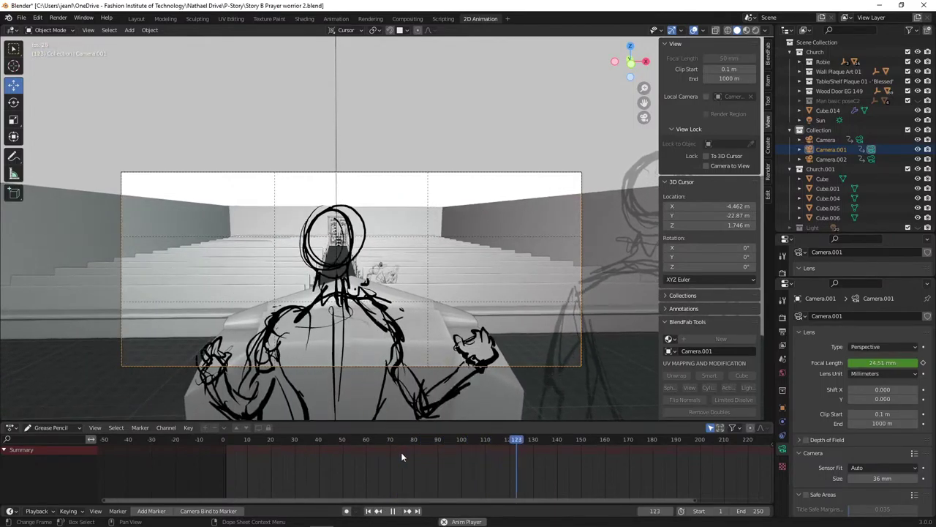
key(space)
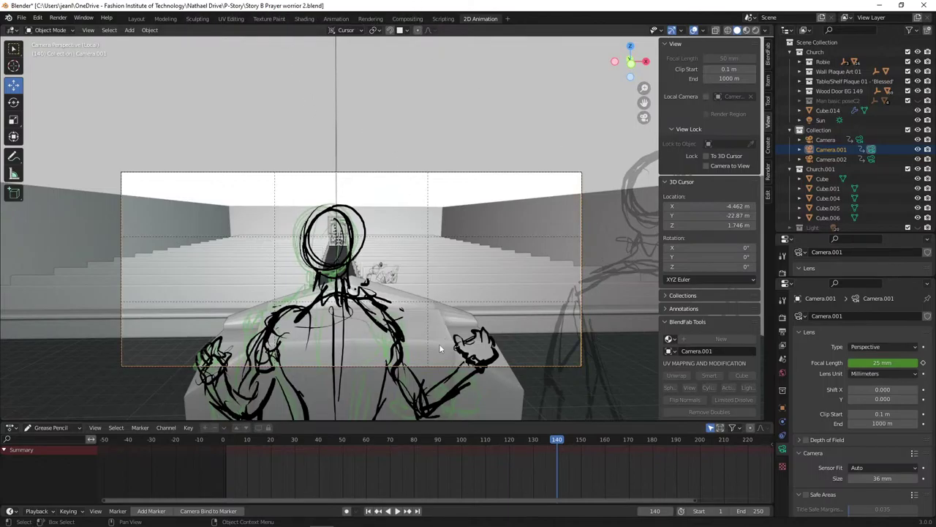
- Switch to the Animation workspace and select the Prayer W object on the church stage
click(342, 21)
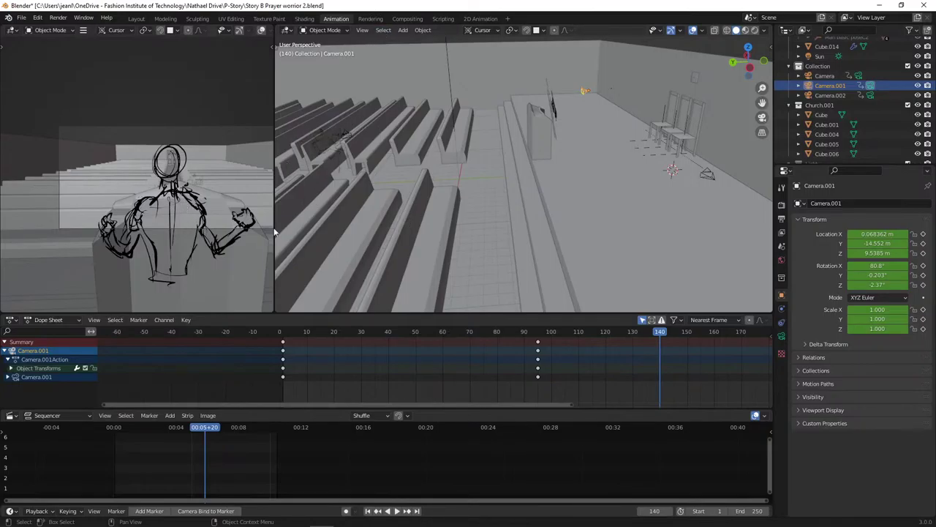
scroll(667, 129, up, 3)
mouse_move(567, 114)
shift+middle_down()
mouse_move(443, 215)
mouse_move(670, 128)
mouse_move(558, 158)
shift+middle_up()
scroll(440, 220, up, 4)
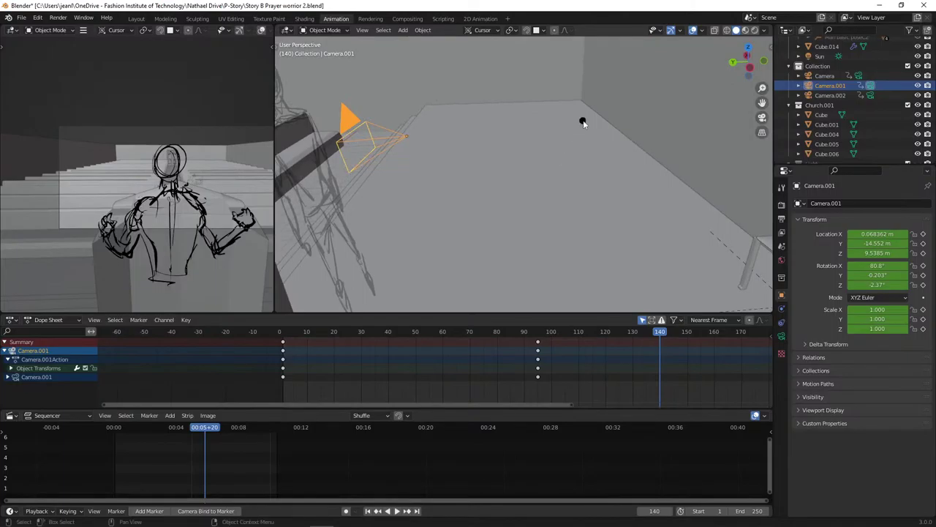
scroll(494, 152, down, 4)
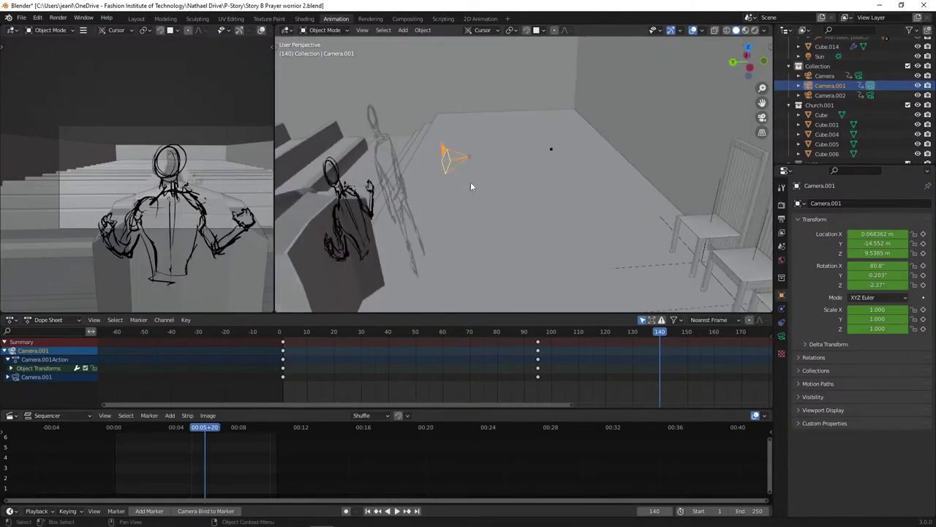
click(552, 152)
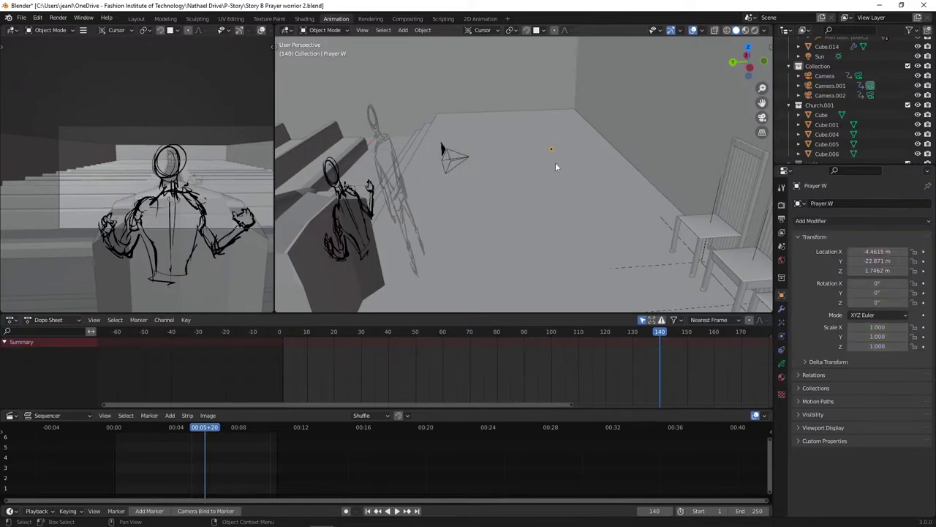
- Examine the keyframes and outliner entries of Camera.001, Prayer W and Prayer W.001
scroll(834, 121, down, 2)
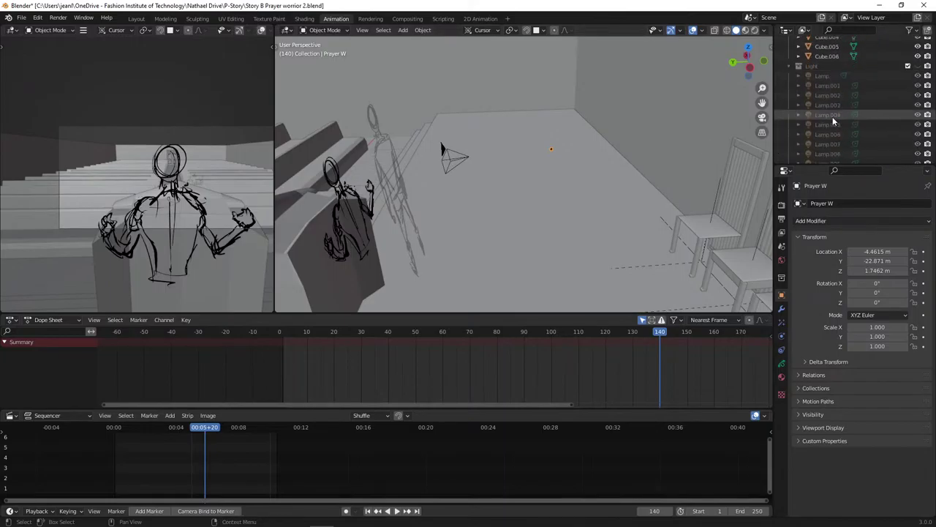
scroll(832, 116, up, 5)
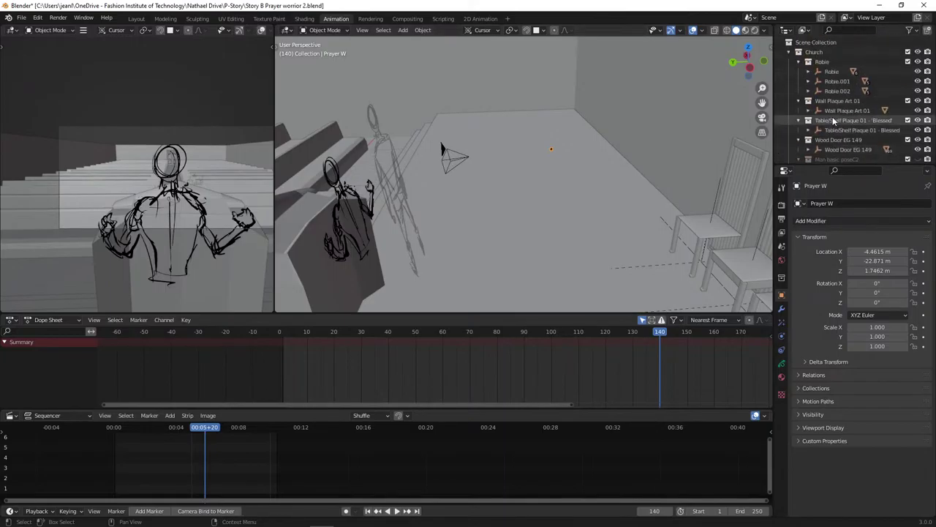
click(449, 161)
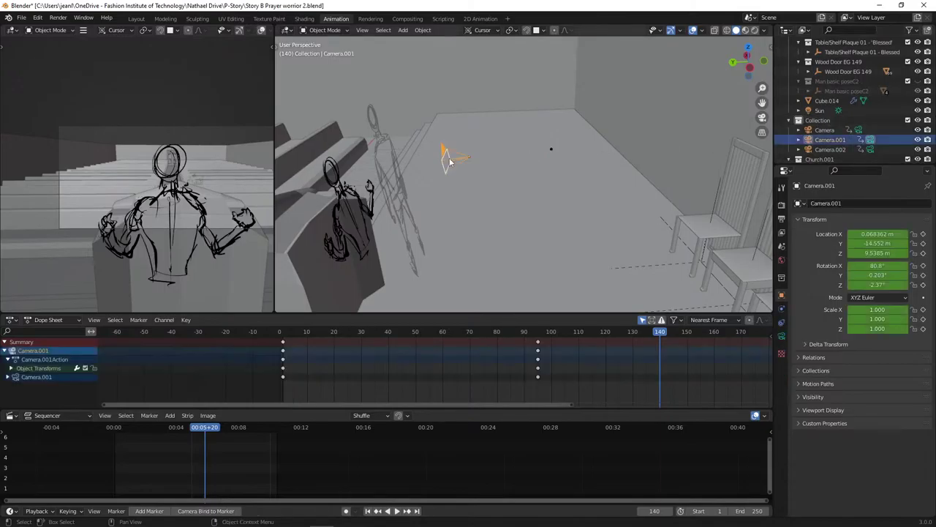
click(553, 150)
scroll(830, 141, down, 2)
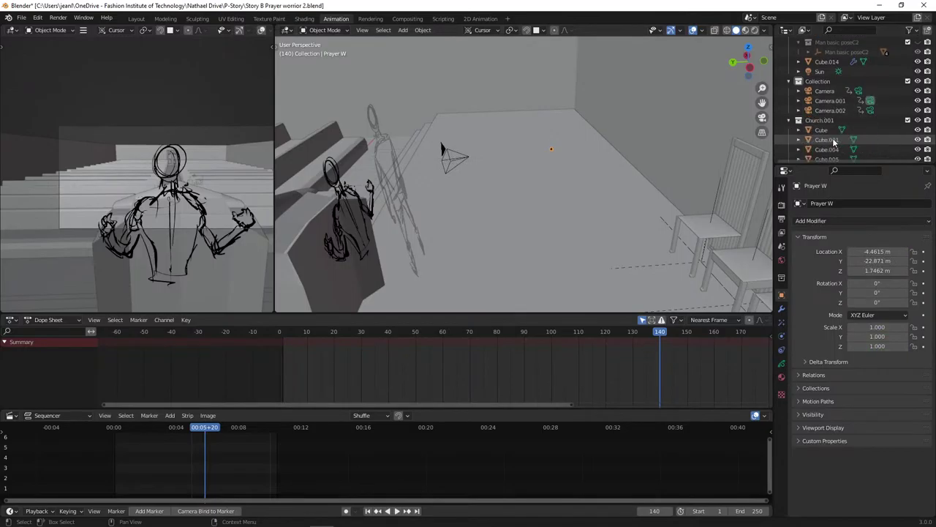
click(449, 156)
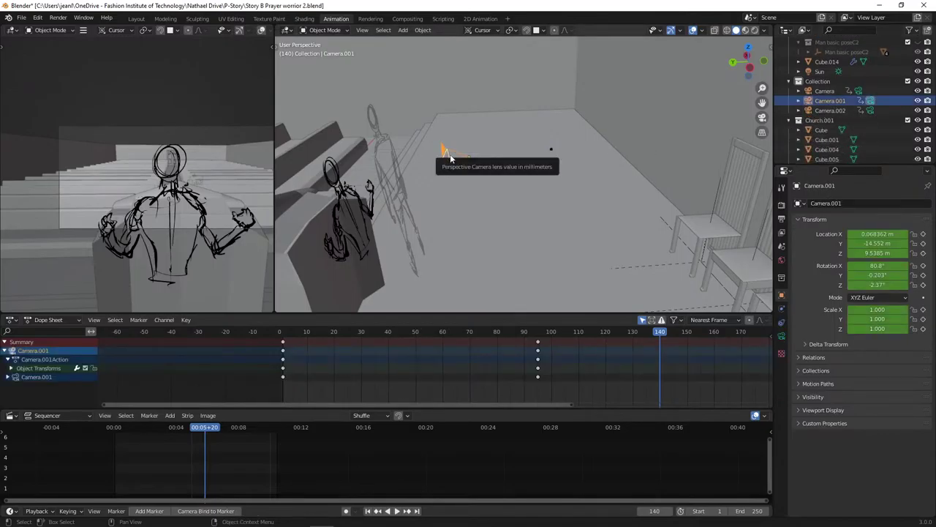
click(350, 211)
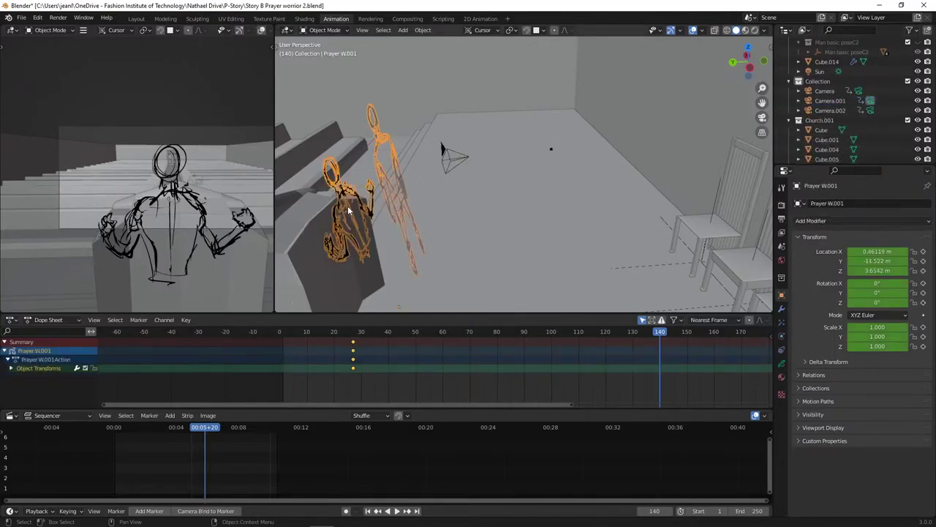
click(446, 155)
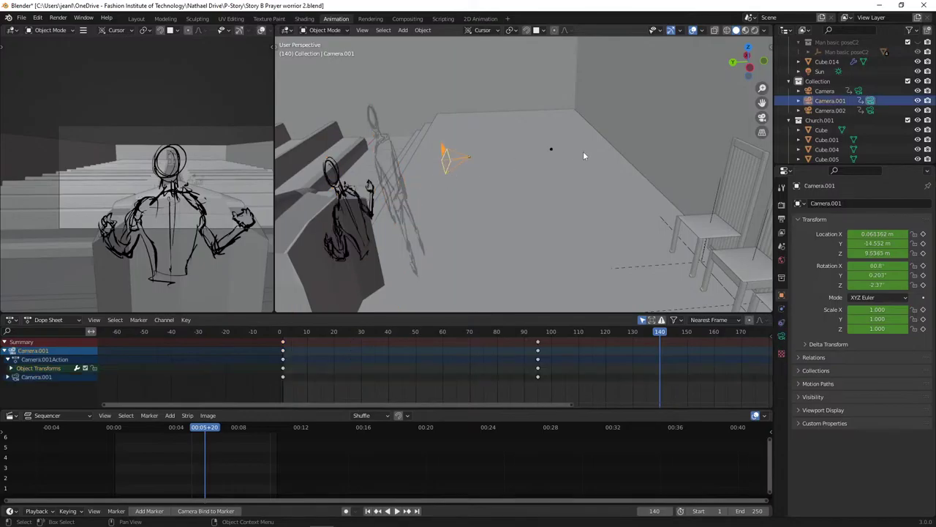
click(551, 149)
- Duplicate Camera.001's keyframes at frame 95 to frame 140
scroll(551, 150, down, 5)
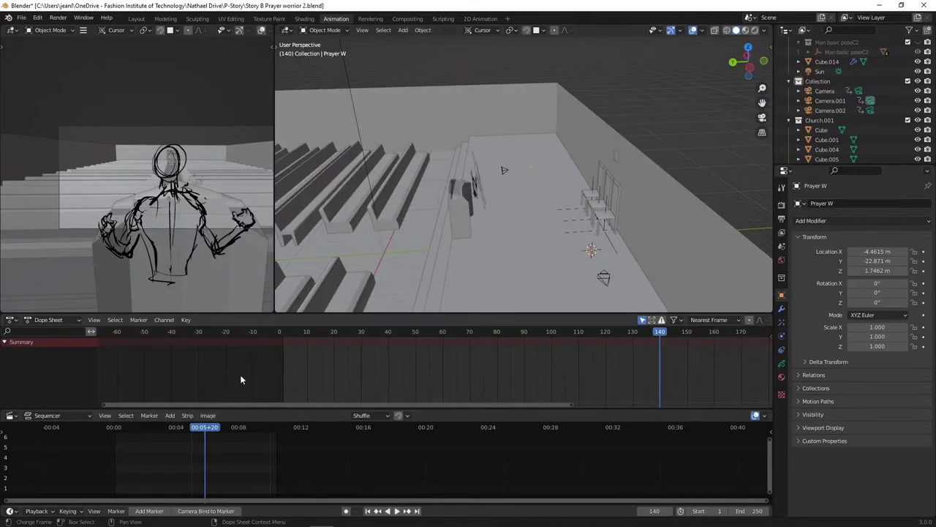
drag(631, 329, 661, 328)
scroll(584, 254, up, 8)
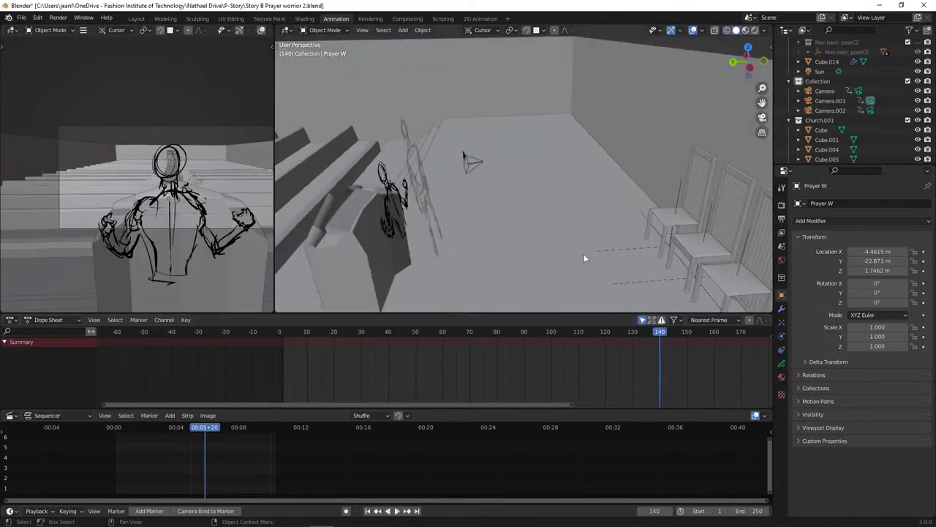
shift+middle_drag(506, 207, 576, 180)
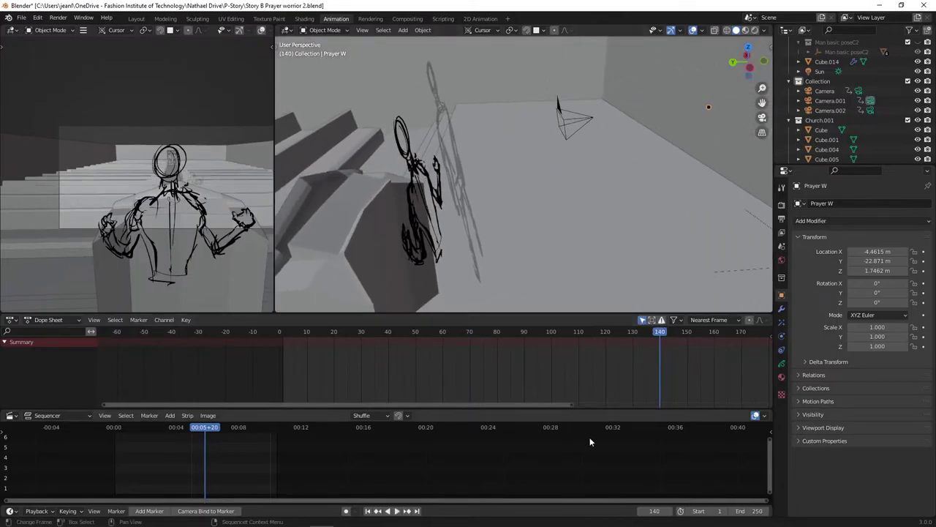
scroll(548, 388, down, 4)
scroll(547, 382, up, 2)
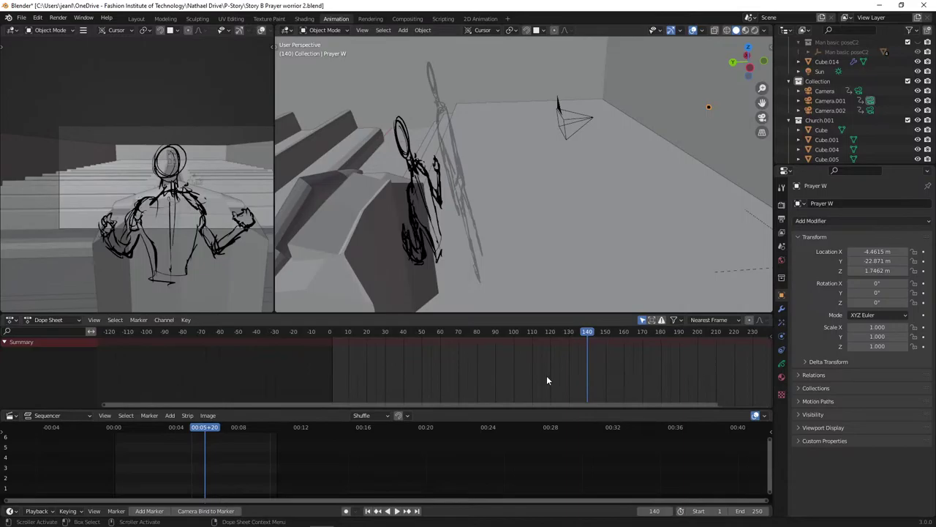
click(561, 113)
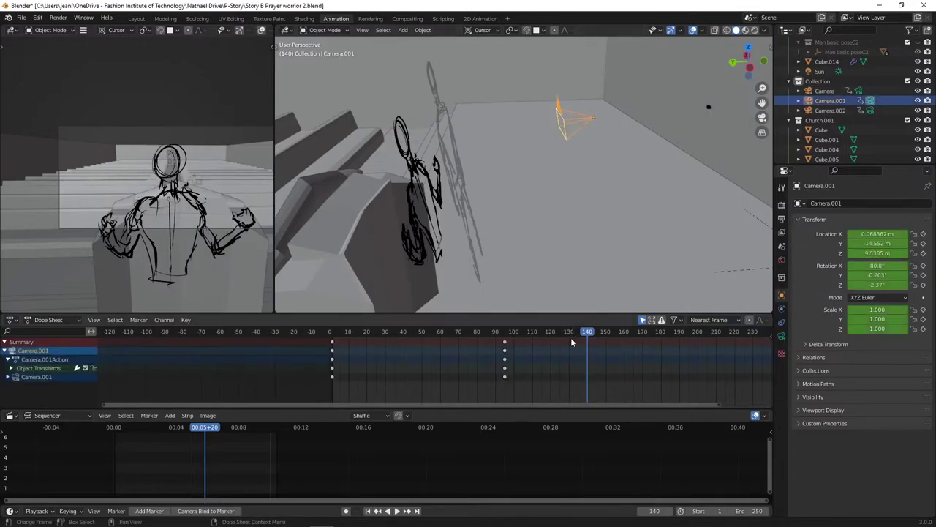
scroll(572, 347, up, 3)
middle_drag(603, 364, 523, 363)
scroll(526, 367, up, 2)
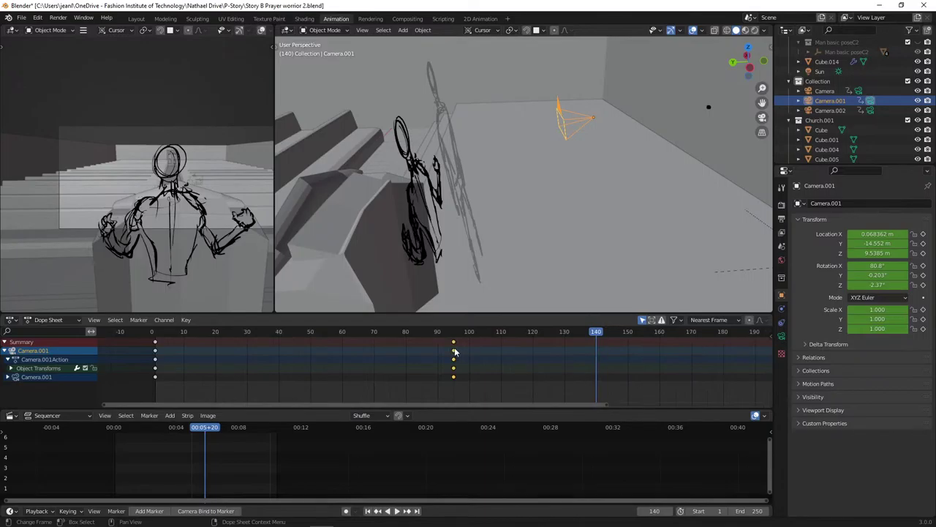
key(shift+d)
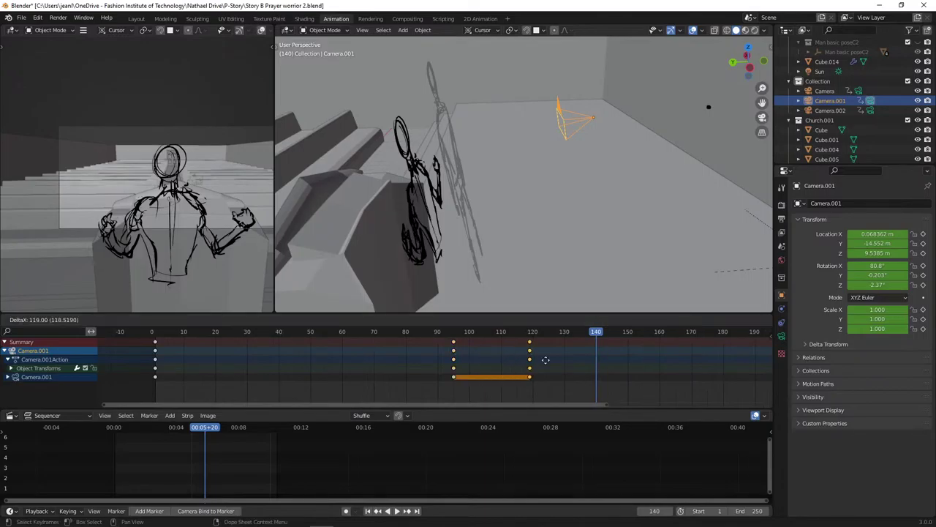
click(596, 361)
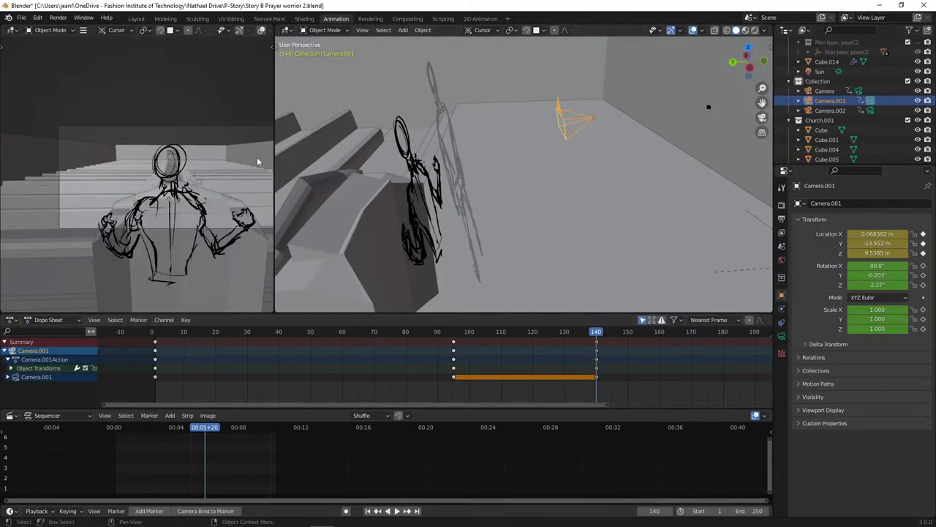
- Check the view lock settings of the camera viewport
key(n)
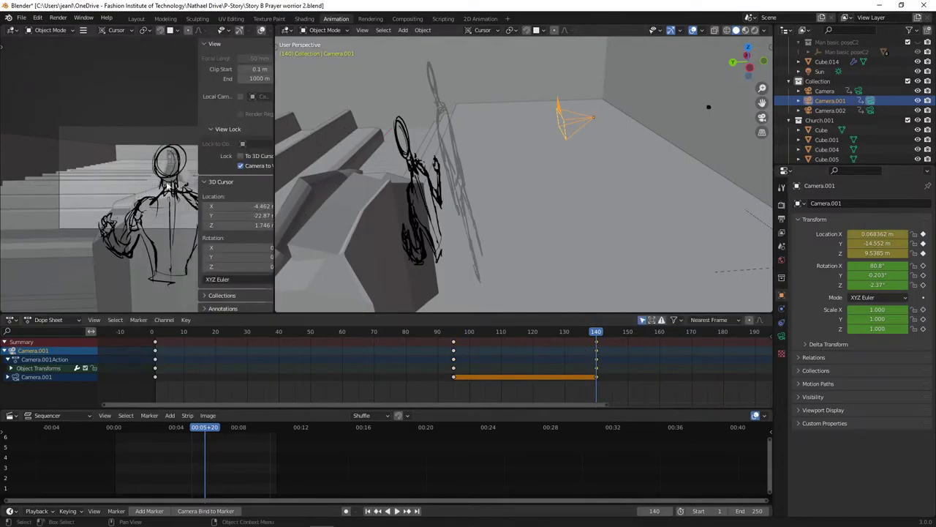
key(n)
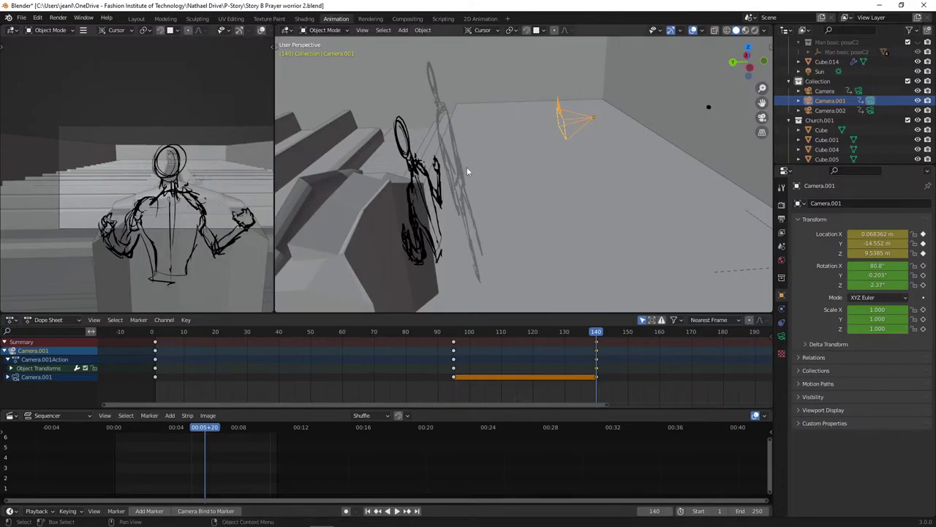
scroll(467, 172, down, 5)
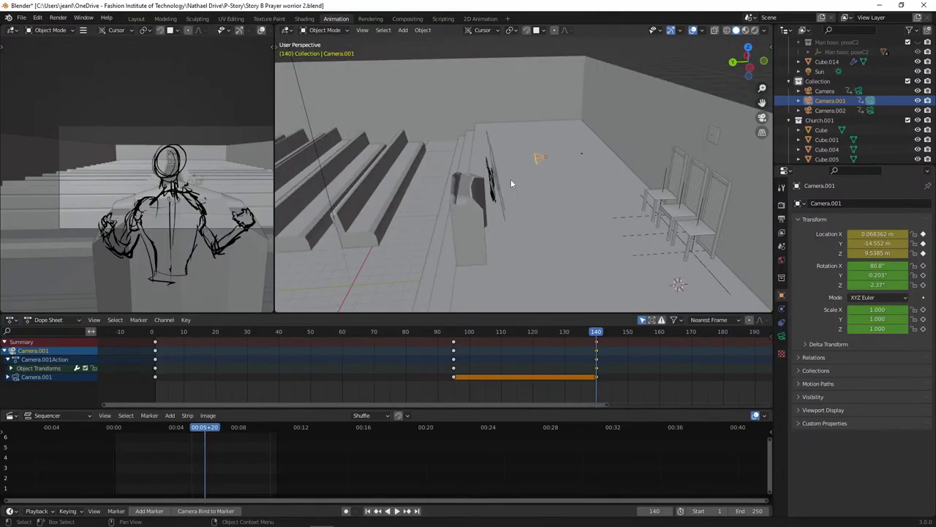
- Set up an orthographic overhead view of Camera.001, the praying figure and the pulpit on the church stage
middle_drag(510, 183, 519, 234)
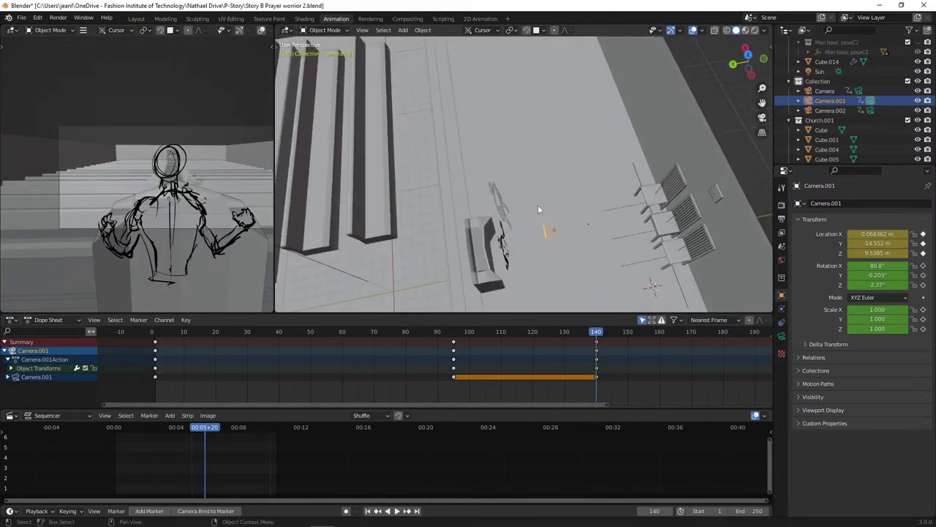
key(KP_3)
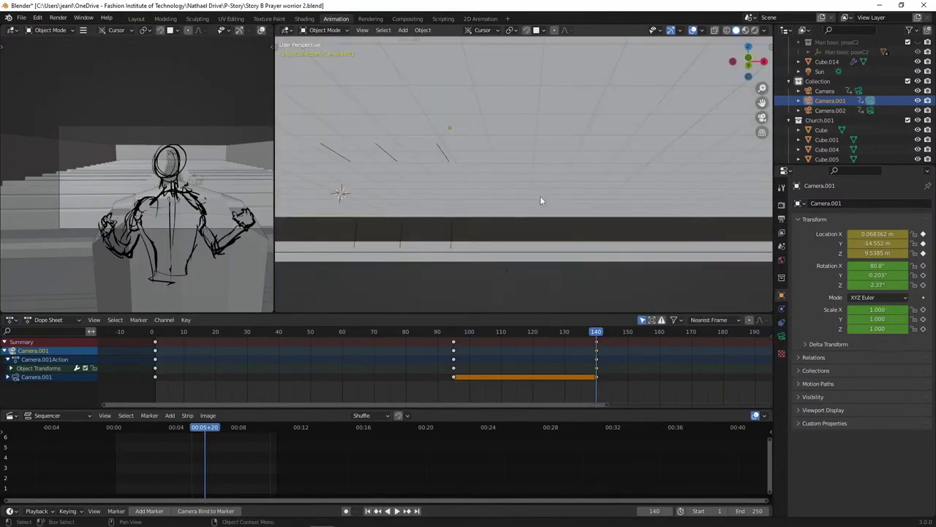
key(KP_4)
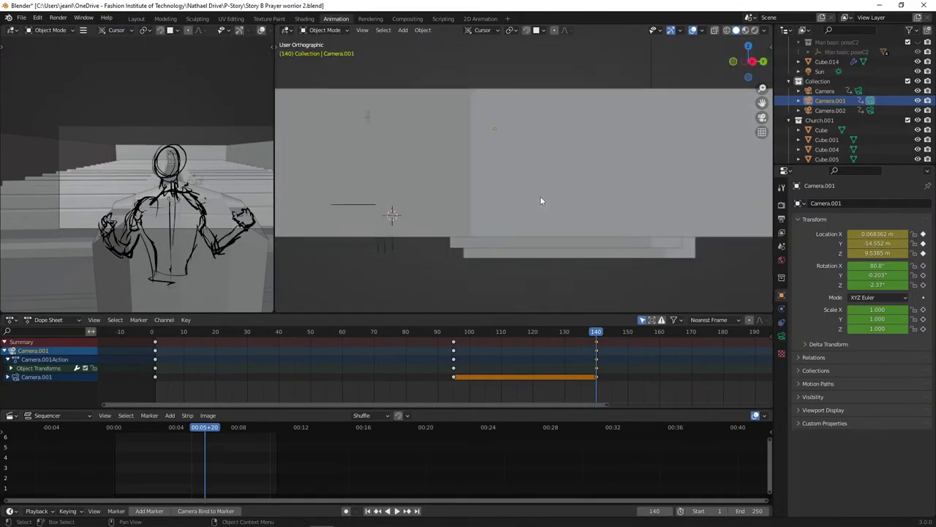
scroll(540, 199, down, 4)
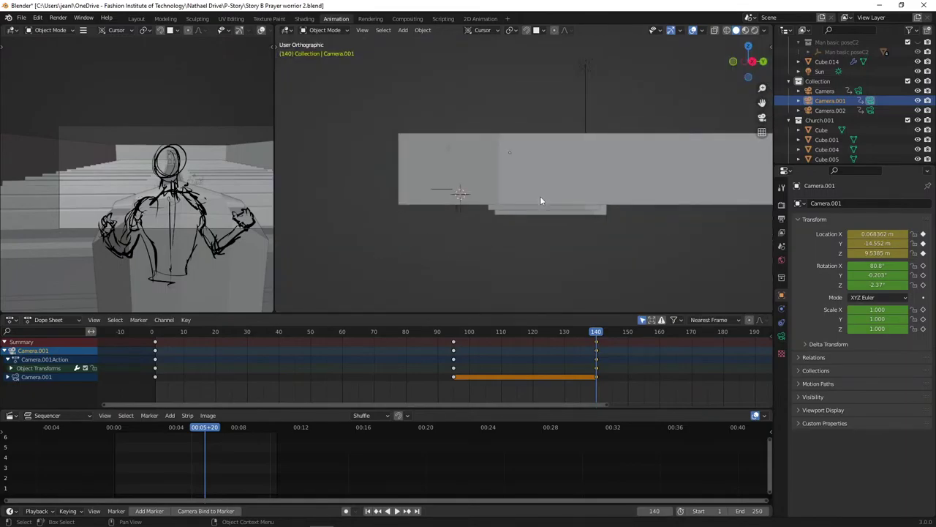
key(KP_6)
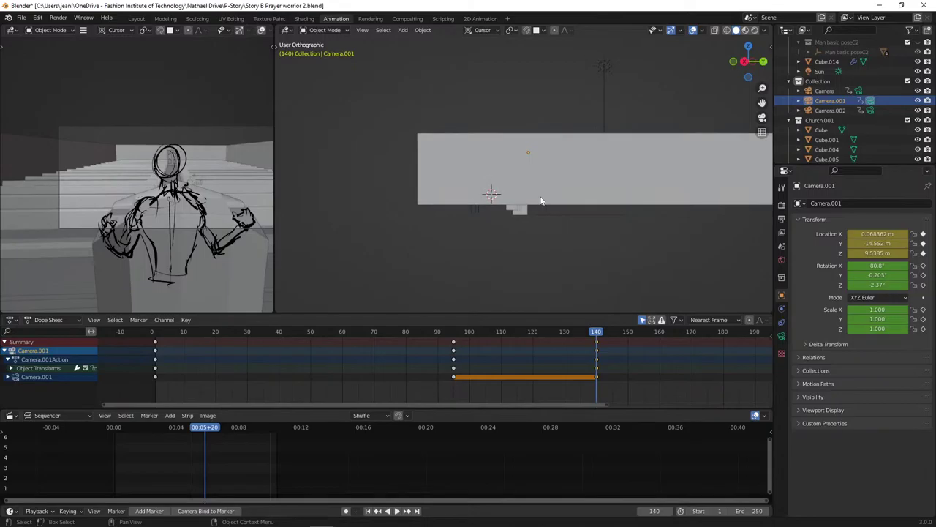
key(KP_7)
scroll(532, 196, up, 3)
shift+middle_drag(496, 194, 601, 243)
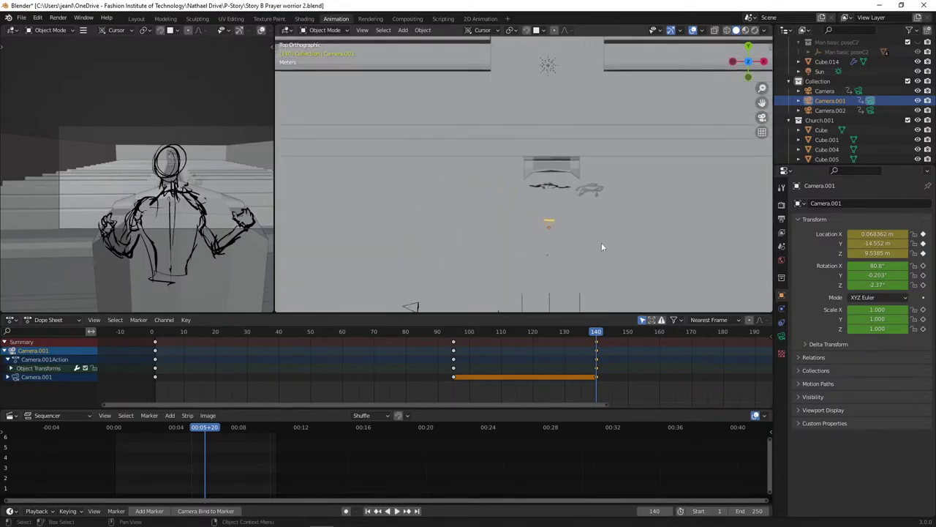
scroll(601, 243, up, 3)
key(KP_6)
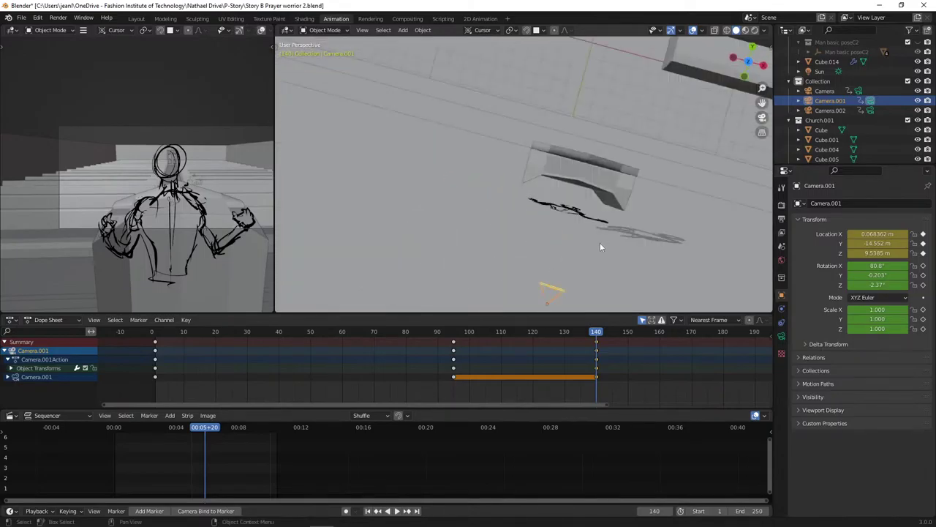
key(KP_5)
key(KP_6)
key(KP_6)
key(KP_4)
key(KP_4)
key(KP_4)
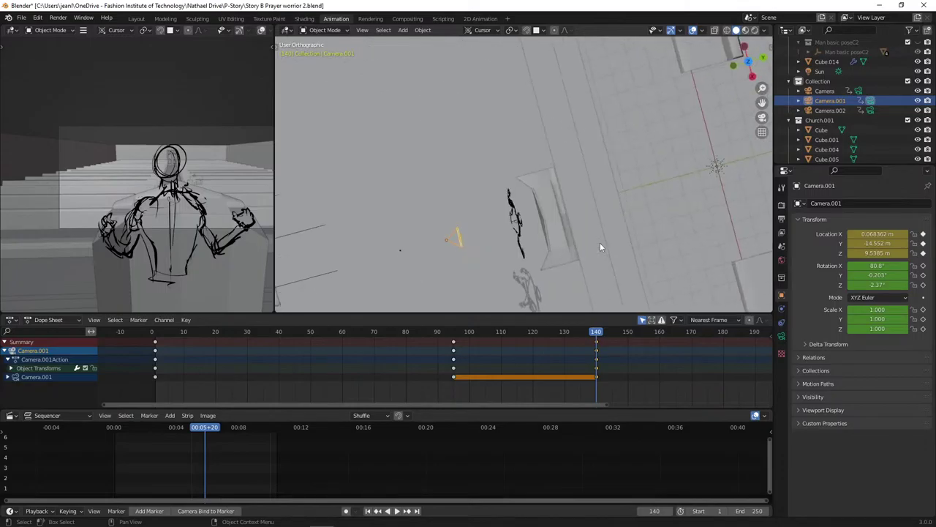
shift+middle_drag(510, 218, 489, 181)
scroll(556, 221, up, 3)
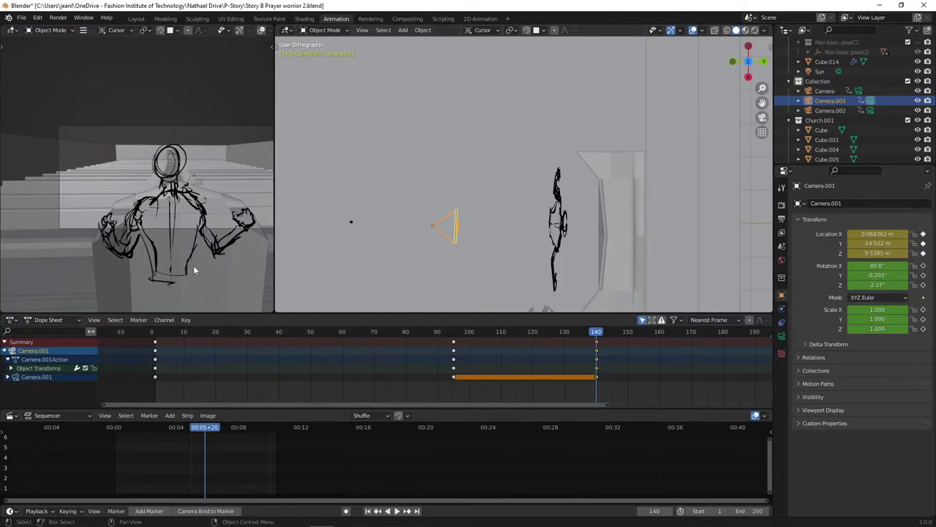
- Try to reframe the shot by orbiting in the locked camera view, and undo the change
mouse_move(178, 204)
middle_down()
mouse_move(198, 209)
mouse_move(177, 209)
middle_up()
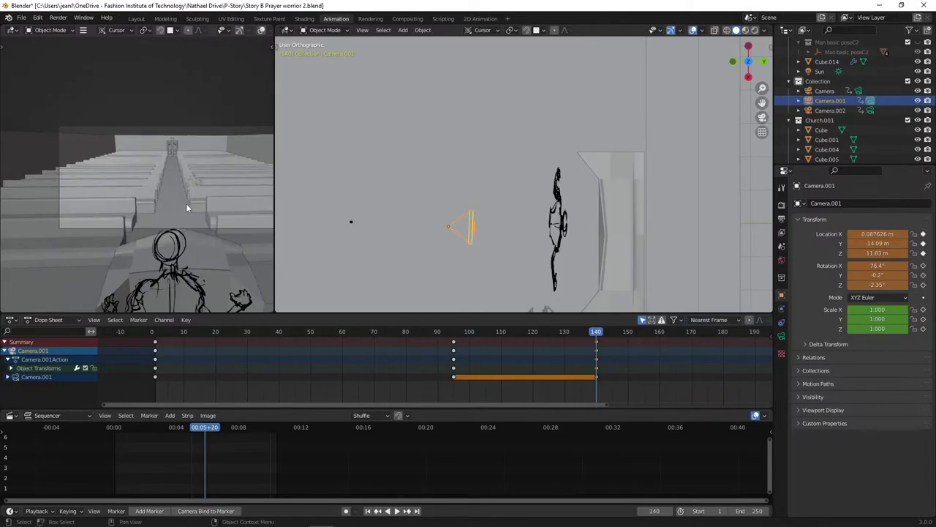
key(ctrl+z)
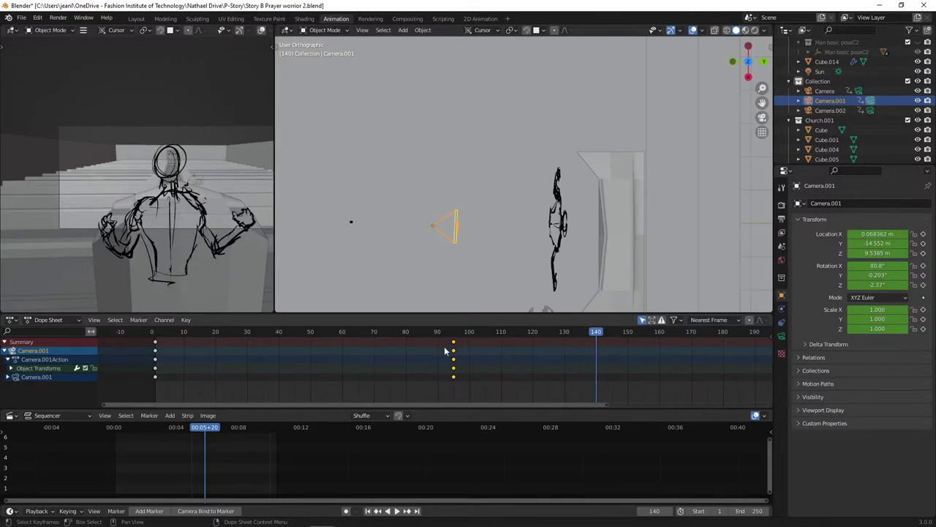
- Duplicate Camera.001's frame 95 keyframes to frame 140 and move the playhead to frame 150
key(shift+d)
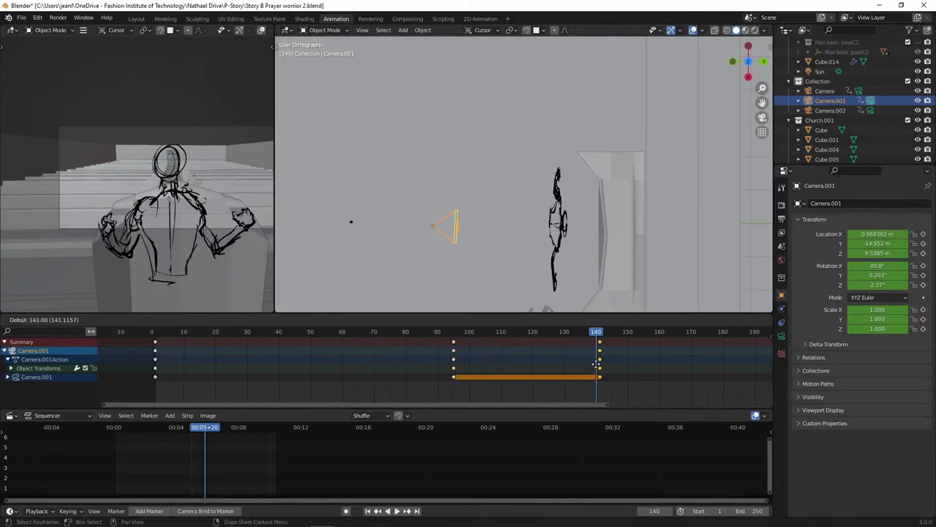
click(591, 363)
drag(596, 336, 627, 335)
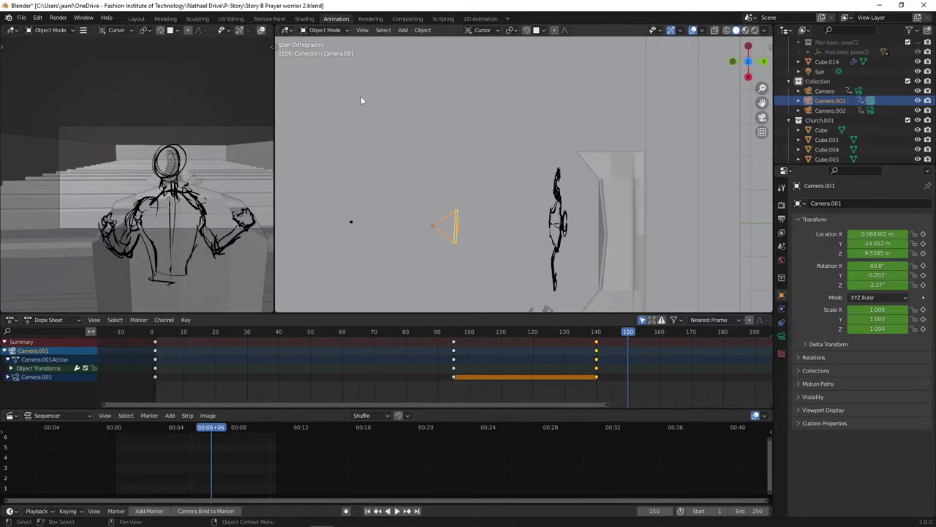
- Show the transform tools in the overhead viewport and activate the Move tool for Camera.001
key(t)
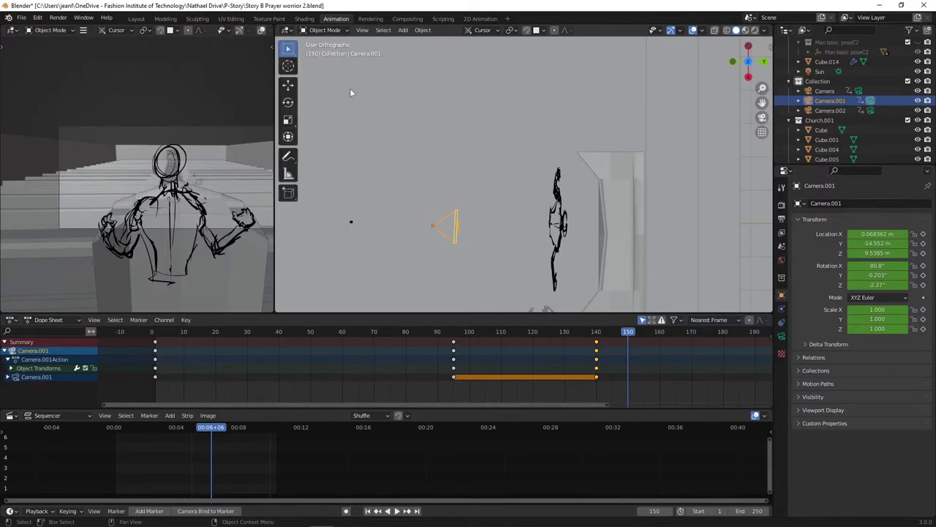
click(288, 105)
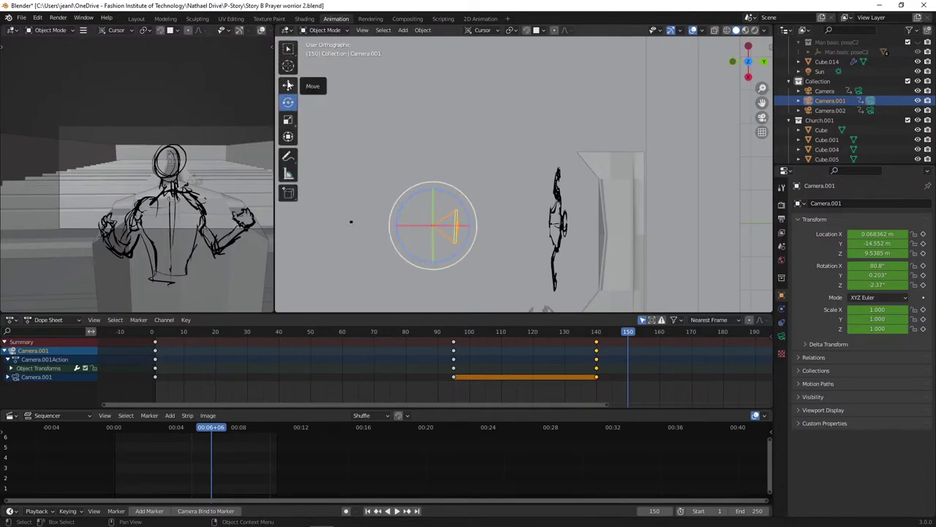
click(289, 84)
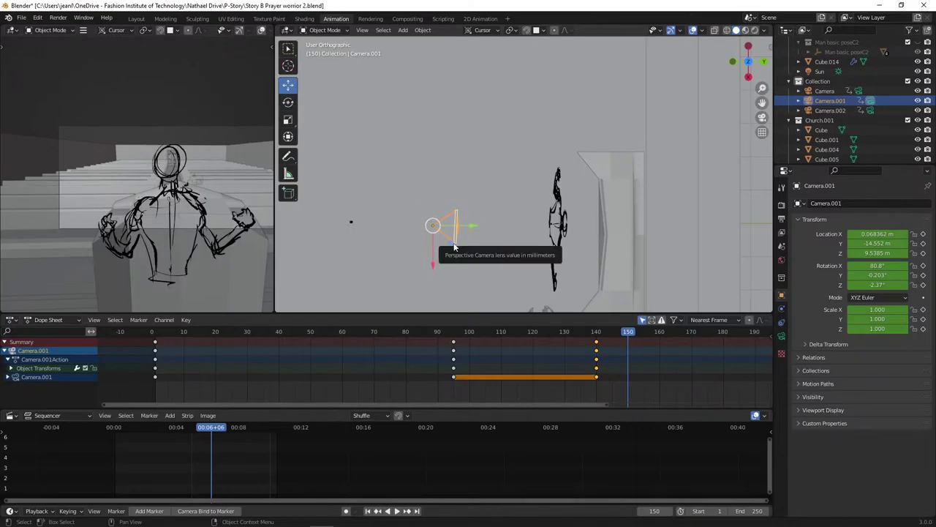
- Try to adjust Camera.001's focal length with its lens handle, and return to the keyframe at frame 140
drag(454, 247, 479, 264)
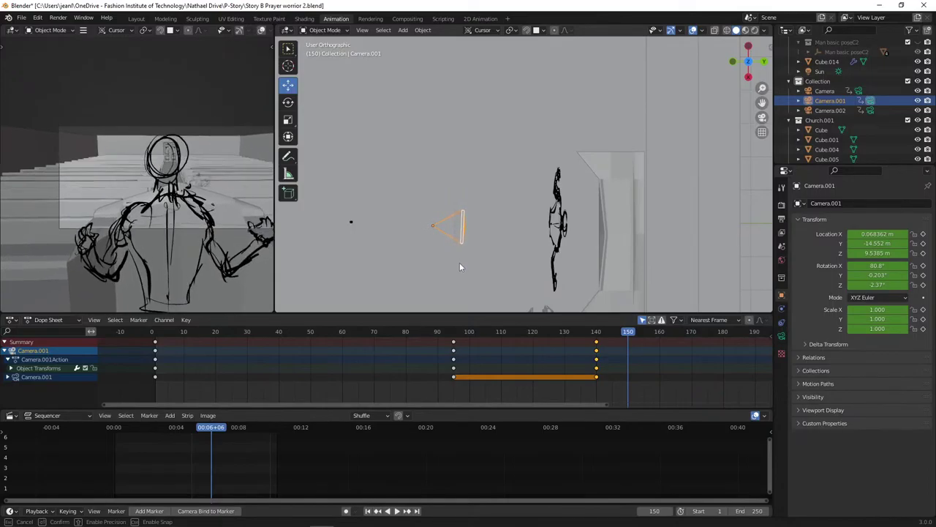
key(Down)
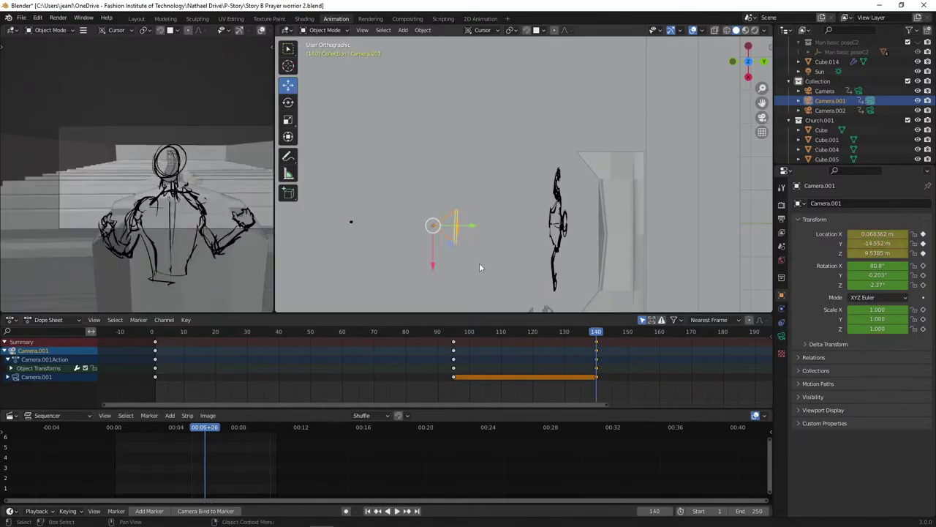
- Move Camera.001 at frame 140 to about X -1.88 m, Y -13.98 m and rotate it about Z to about -25.2°
drag(450, 249, 465, 191)
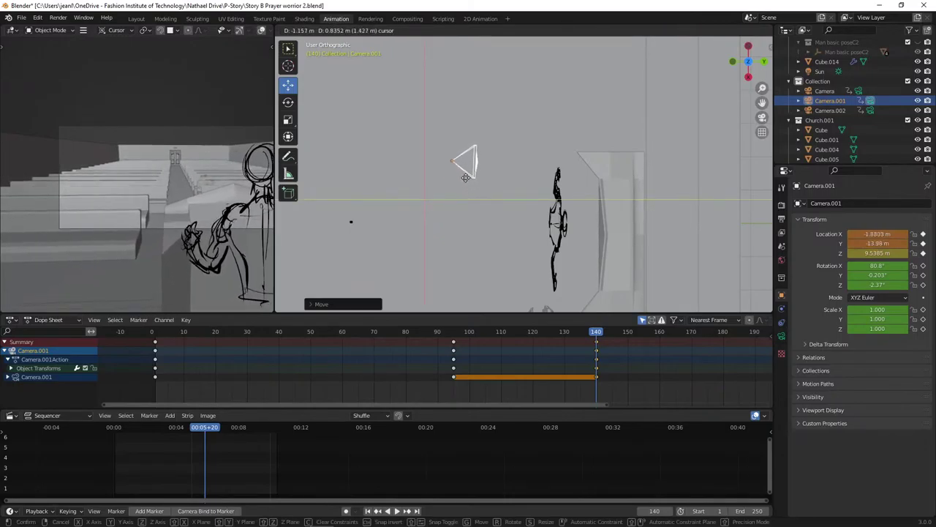
click(466, 178)
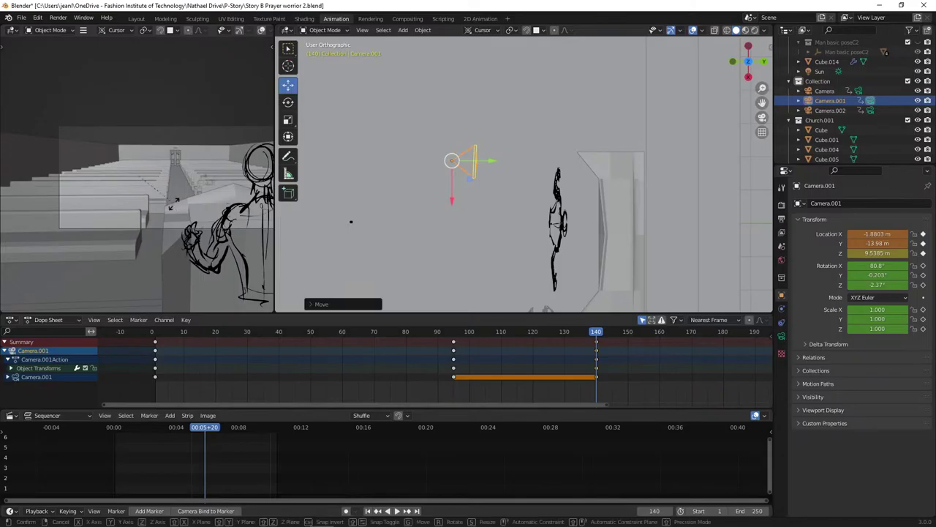
key(r)
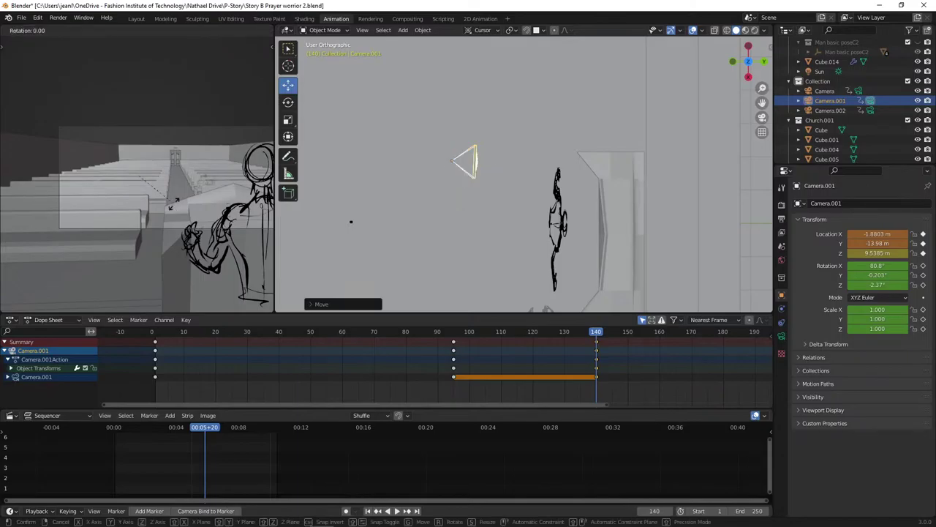
key(x)
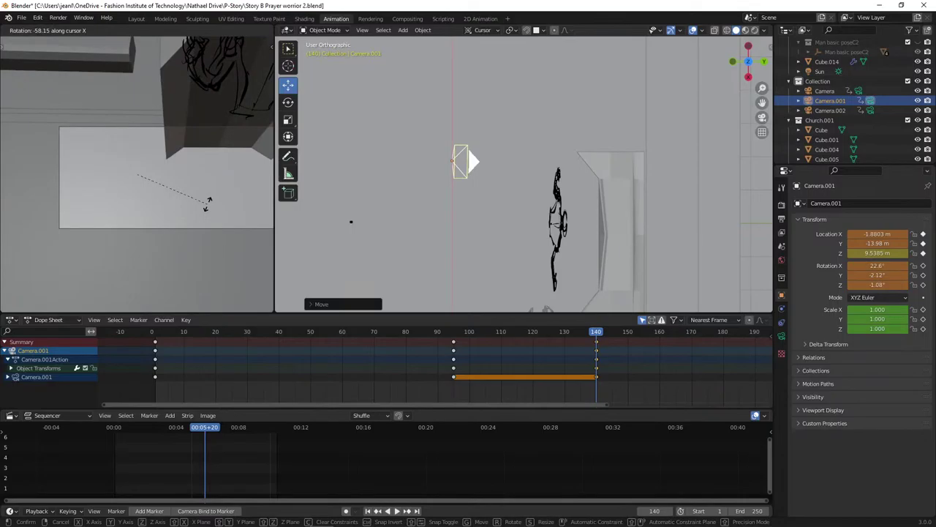
key(y)
key(z)
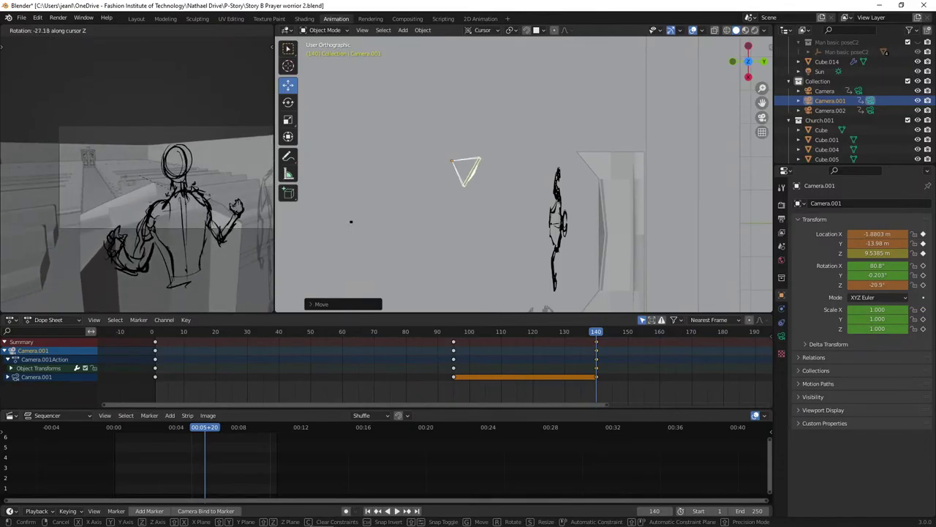
click(170, 189)
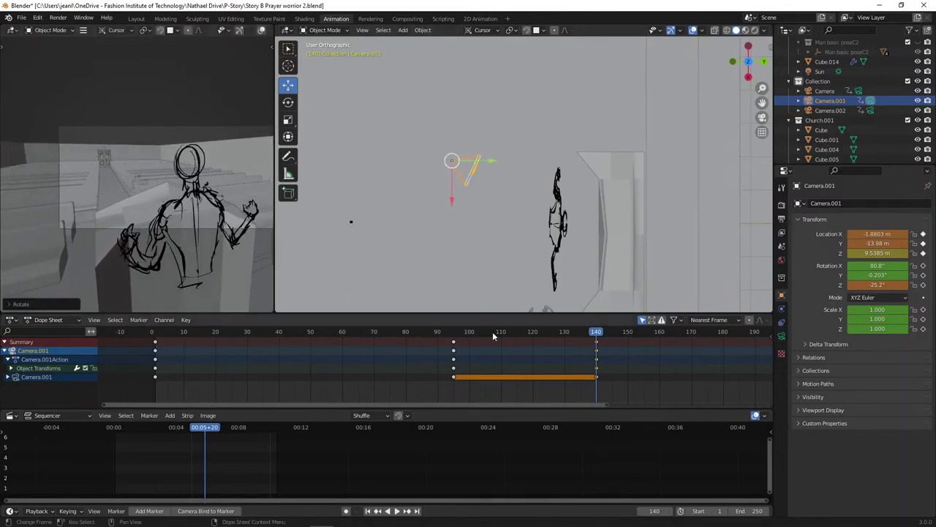
- Check Camera.001's movement between its keyframes at frames 95 and 140, and end at frame 150
drag(590, 333, 580, 332)
key(space)
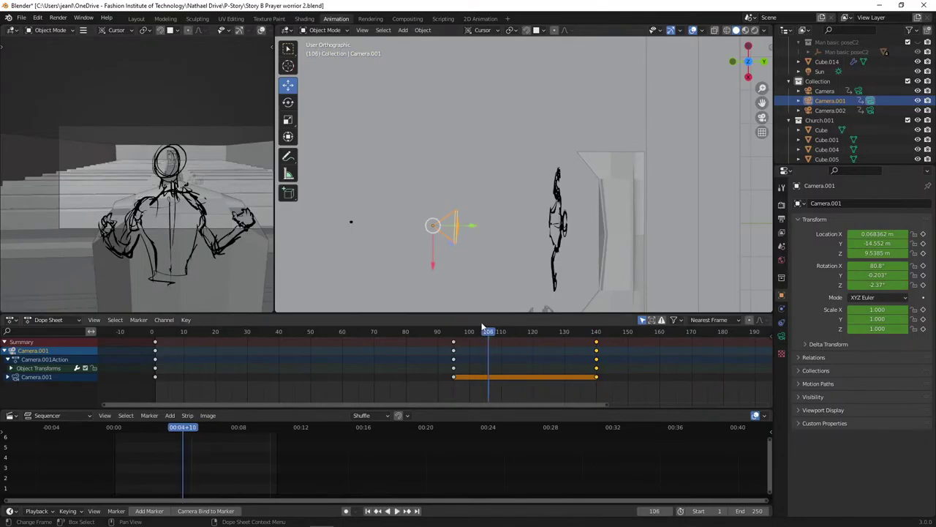
drag(490, 313, 576, 353)
- Turn on auto keying and move Camera.001 at frame 150 to about X -1.38 m, Y -13.92 m
scroll(514, 339, down, 4)
click(346, 510)
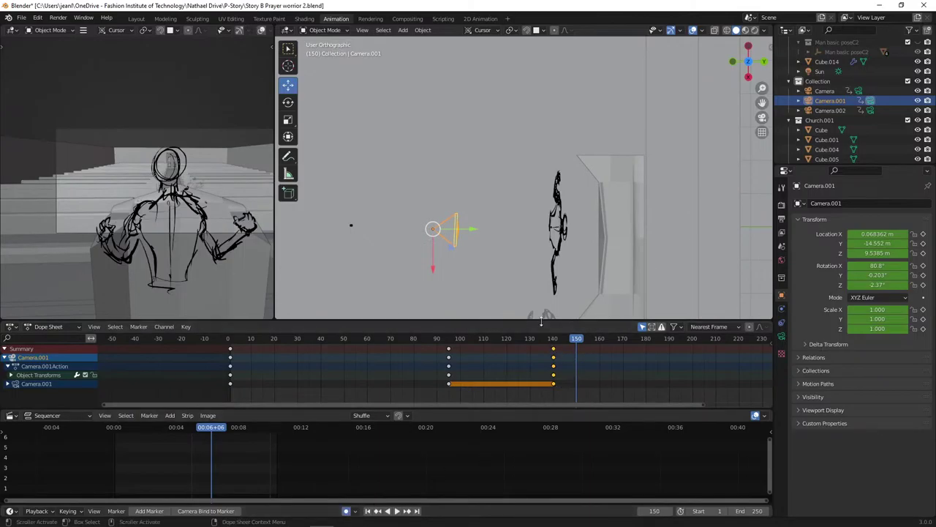
click(451, 252)
click(459, 230)
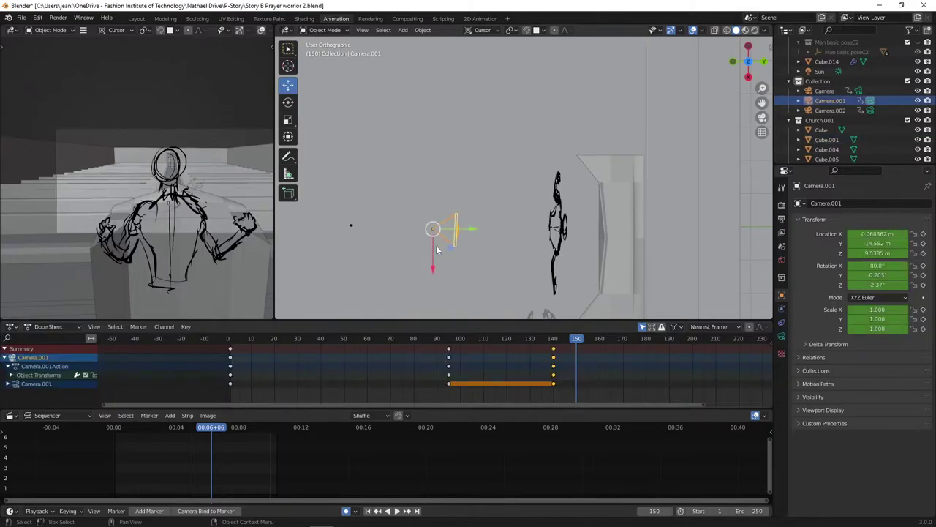
drag(449, 252, 473, 191)
click(248, 215)
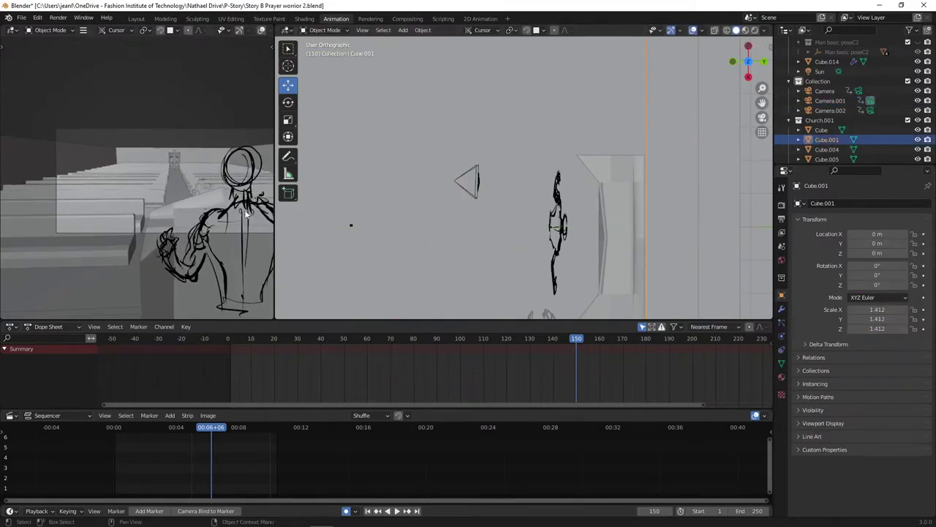
- Try to turn Camera.001 by orbiting in its locked view at frame 150, and undo the change
click(464, 189)
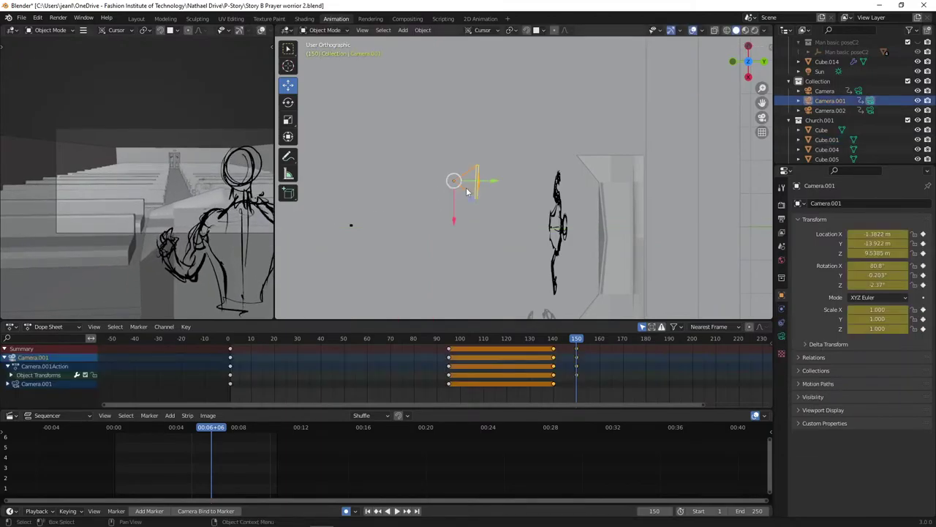
middle_drag(131, 182, 150, 181)
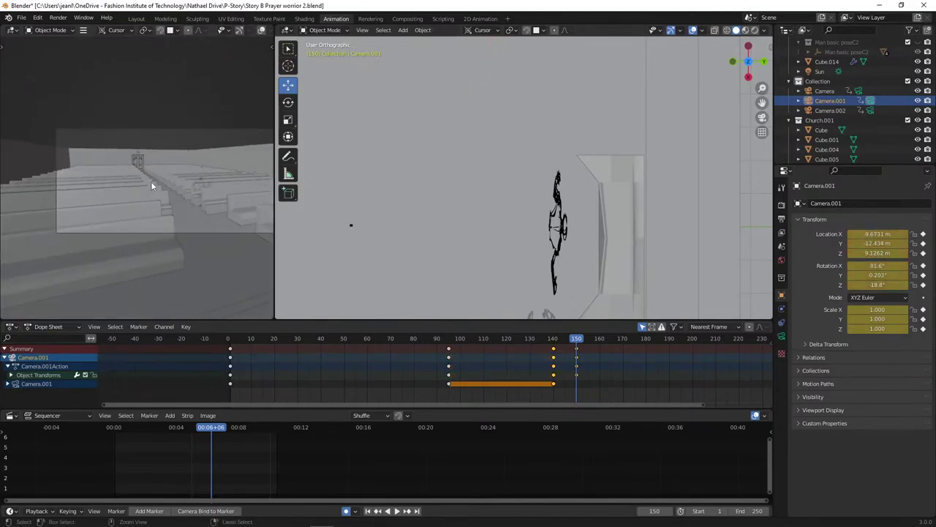
key(ctrl+z)
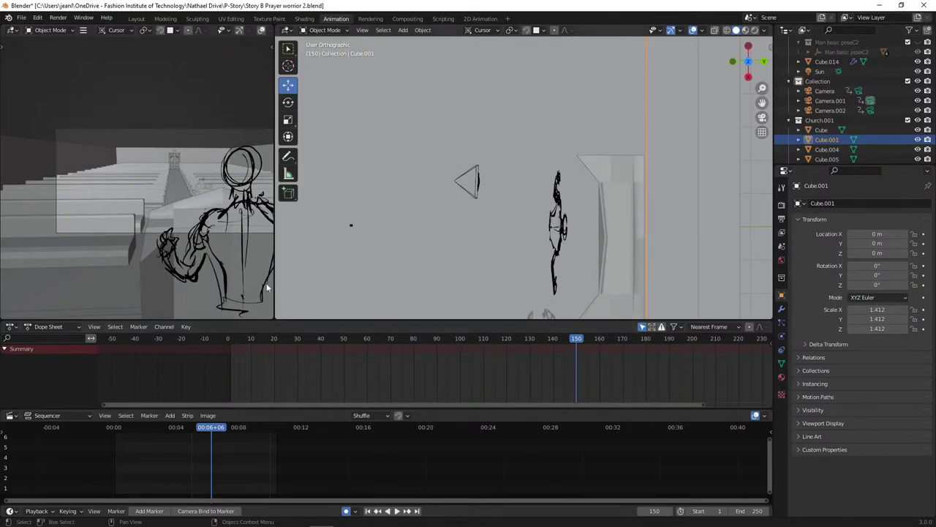
- Select Camera.001 and rotate it about the Z axis to about -14.1° at frame 150
click(479, 188)
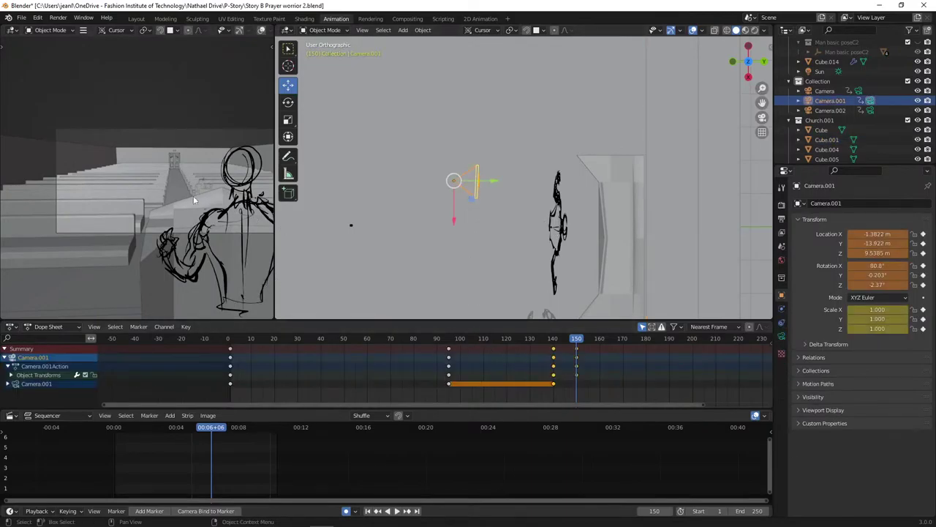
key(r)
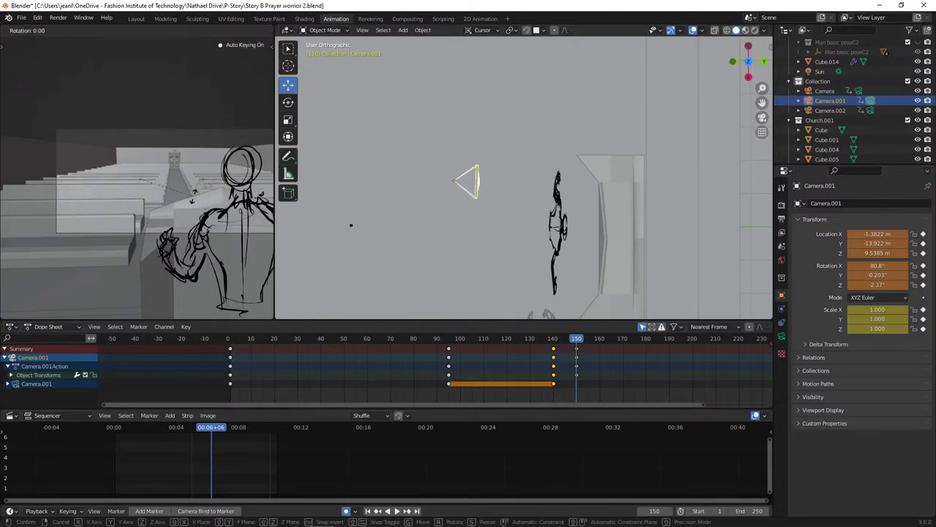
key(z)
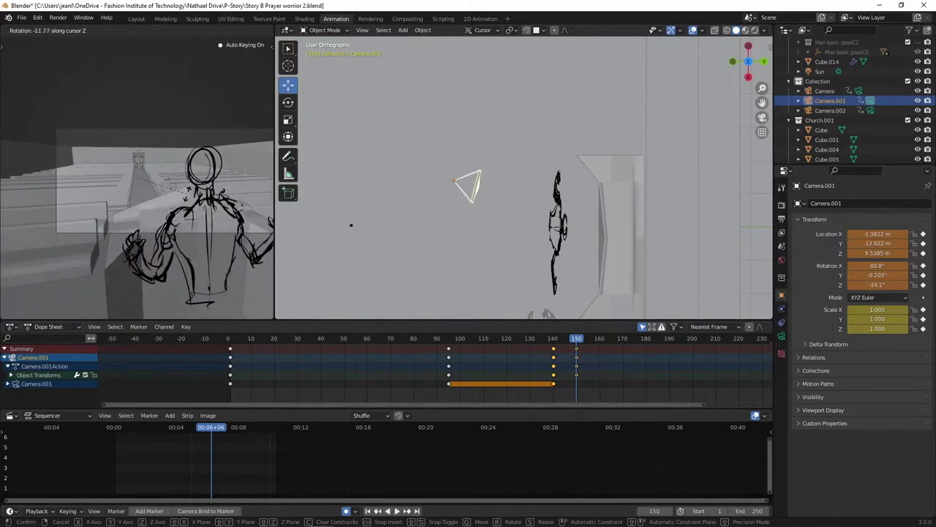
key(Return)
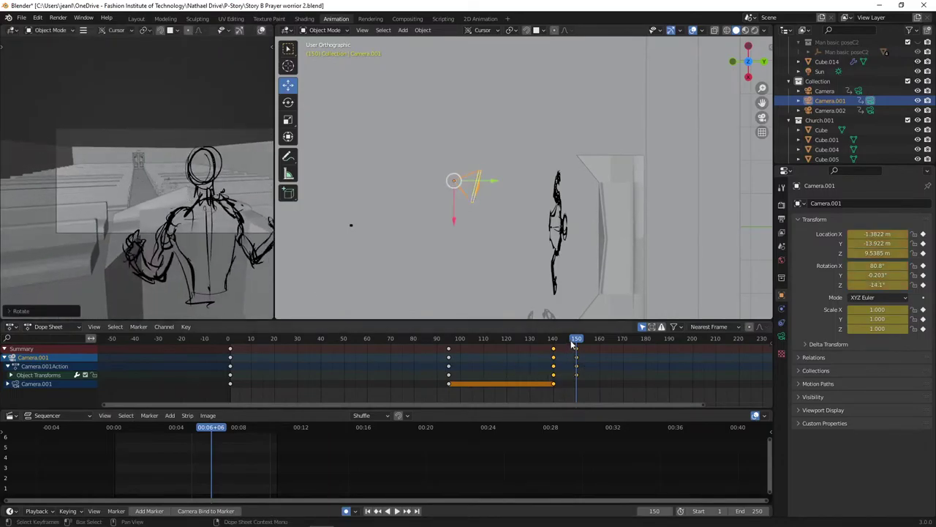
- Undo the last rotation of Camera.001 at frame 150
mouse_move(572, 343)
mouse_down()
mouse_move(550, 341)
mouse_move(574, 340)
mouse_move(567, 343)
mouse_up()
key(ctrl+z)
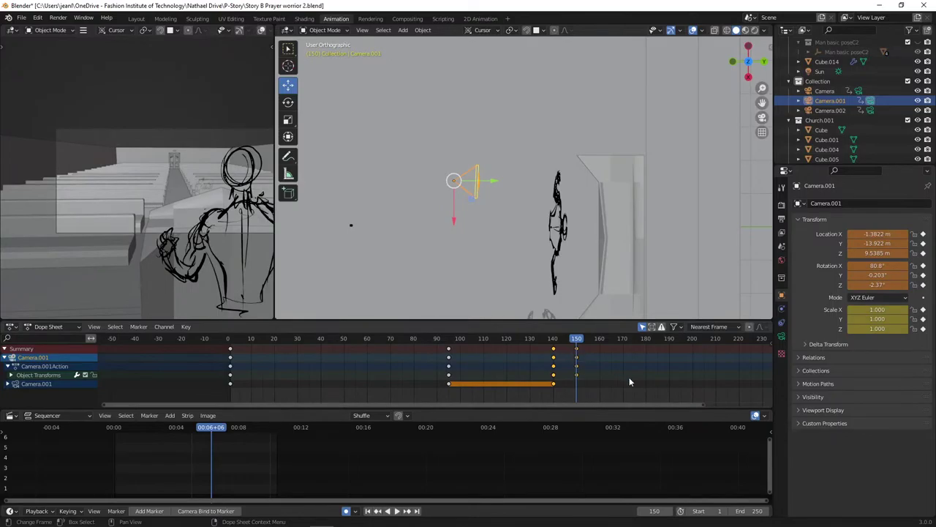
- Switch the main viewport to perspective and examine the area around Camera.001, the sketched figure and the pulpit from the side
scroll(544, 258, down, 3)
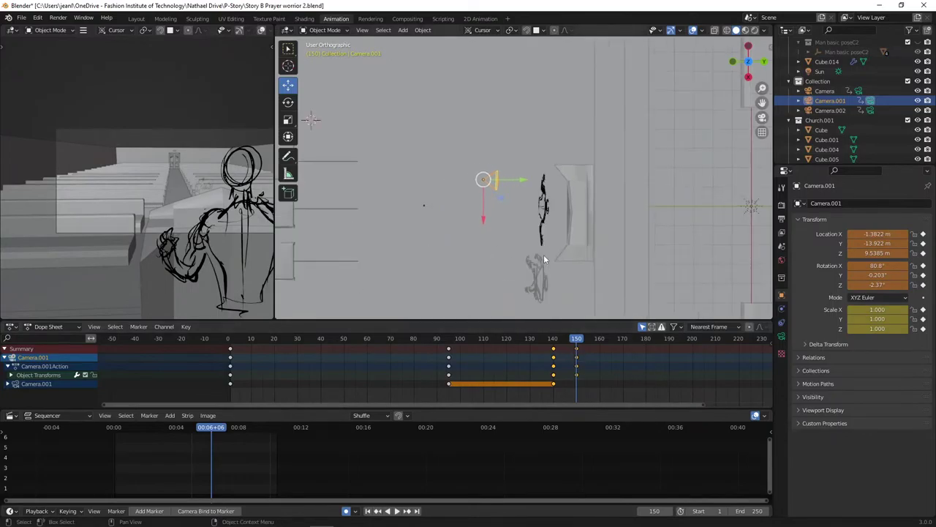
mouse_move(554, 258)
middle_down()
mouse_move(567, 216)
mouse_move(504, 259)
mouse_move(485, 244)
middle_up()
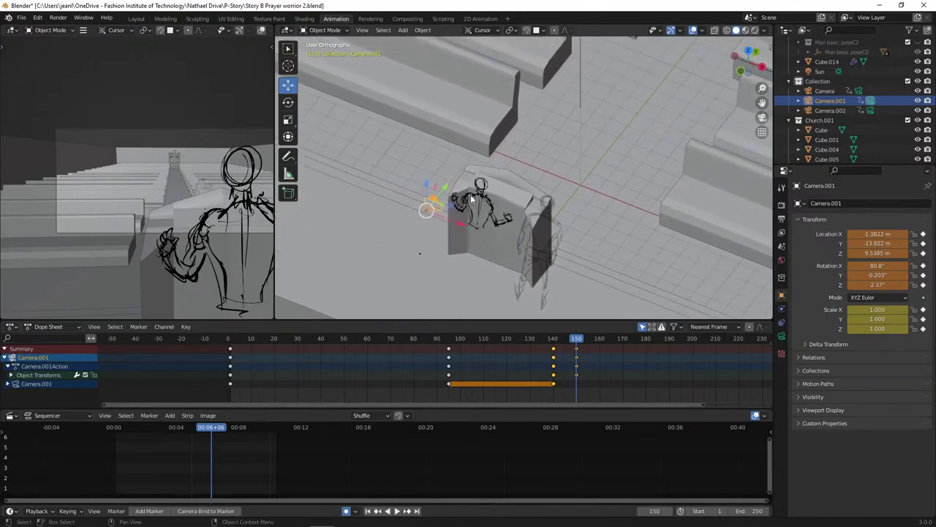
scroll(488, 209, up, 2)
mouse_move(488, 208)
middle_down()
mouse_move(523, 171)
mouse_move(533, 229)
mouse_move(542, 219)
middle_up()
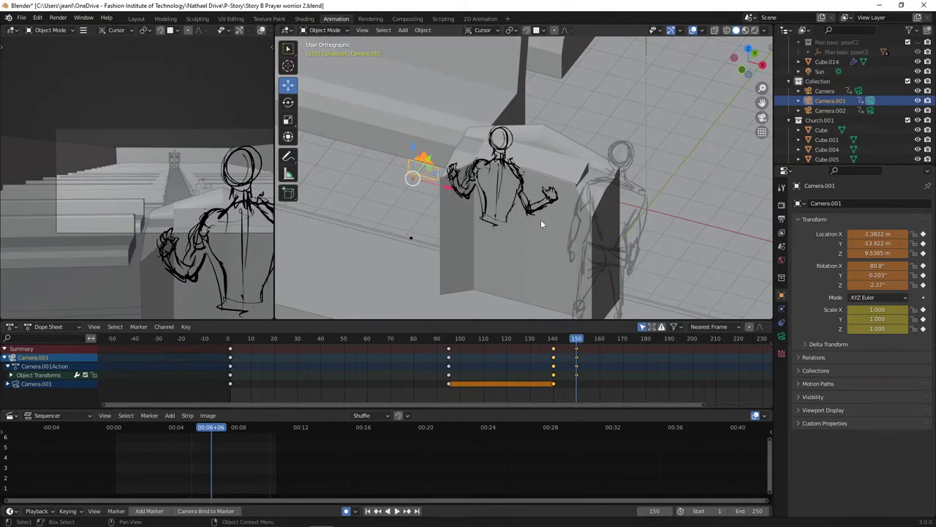
key(KP_6)
key(KP_6)
key(KP_6)
key(KP_6)
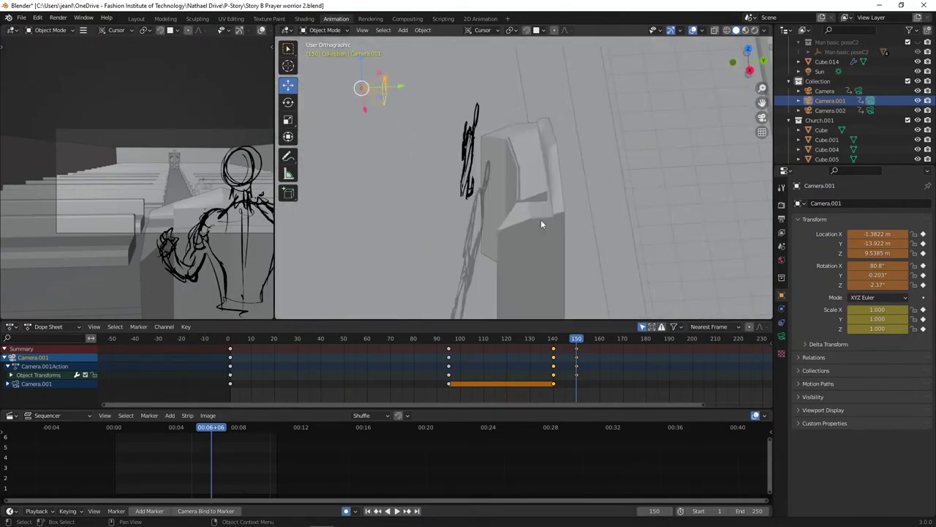
mouse_move(541, 220)
middle_down()
mouse_move(690, 187)
mouse_move(739, 158)
middle_up()
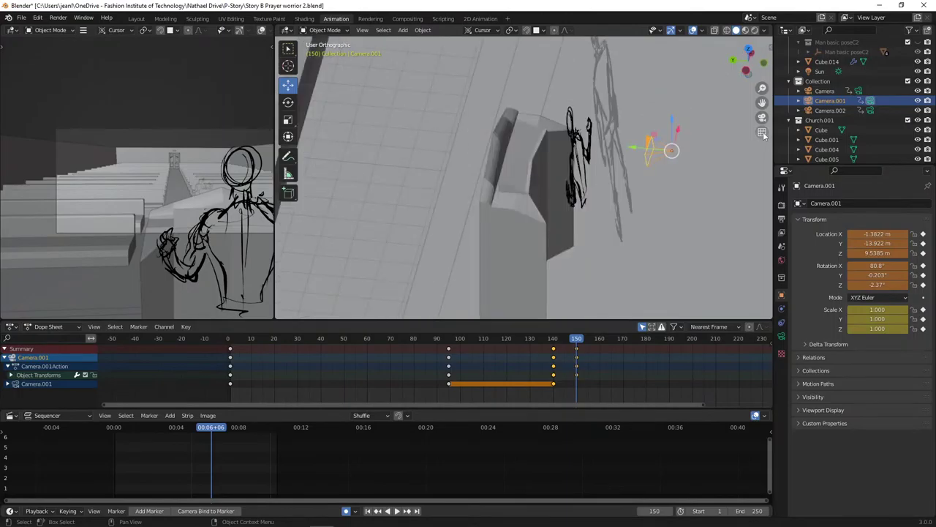
click(762, 133)
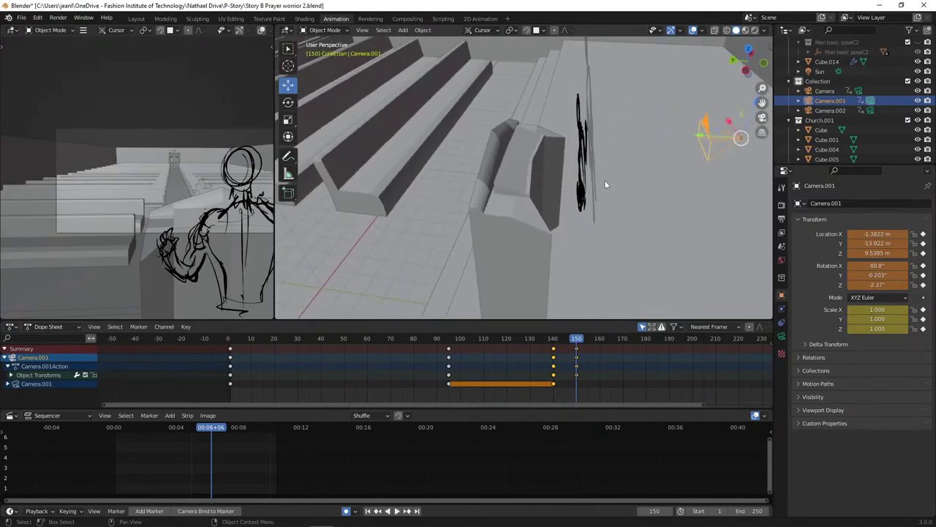
mouse_move(604, 180)
middle_down()
mouse_move(610, 190)
mouse_move(675, 168)
mouse_move(597, 167)
mouse_move(584, 182)
middle_up()
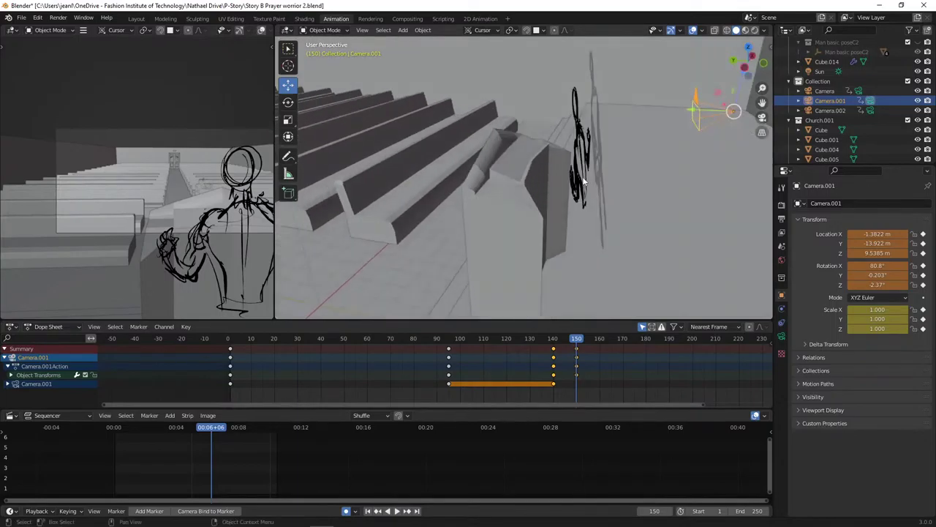
scroll(582, 183, down, 5)
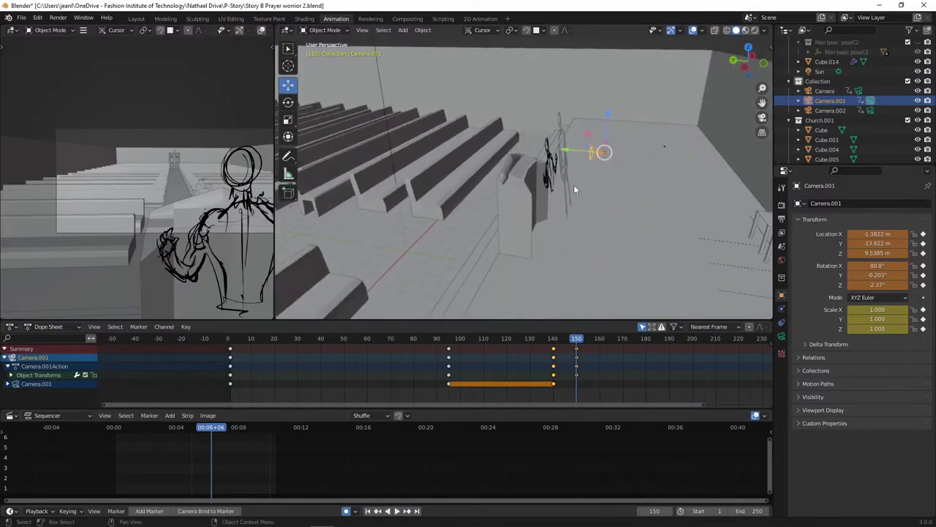
- Add a Plain Axes empty to the scene
key(shift+a)
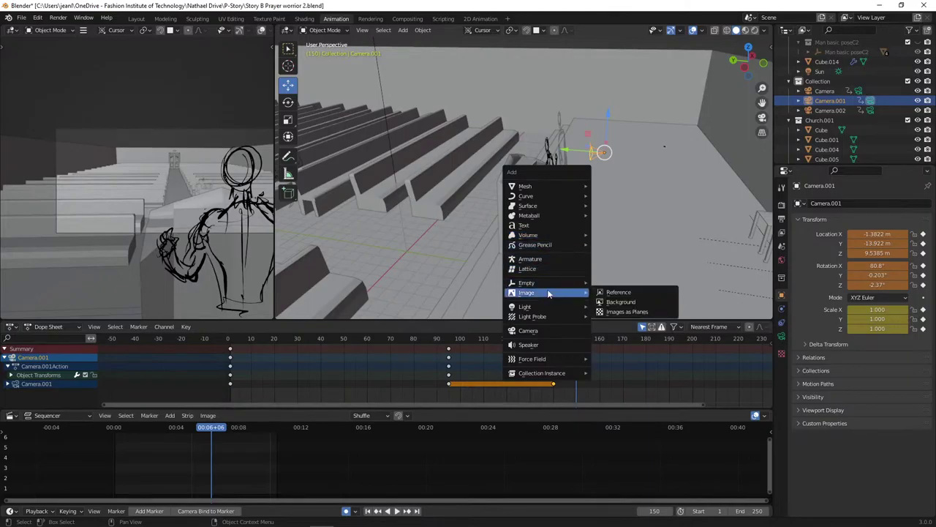
mouse_move(552, 282)
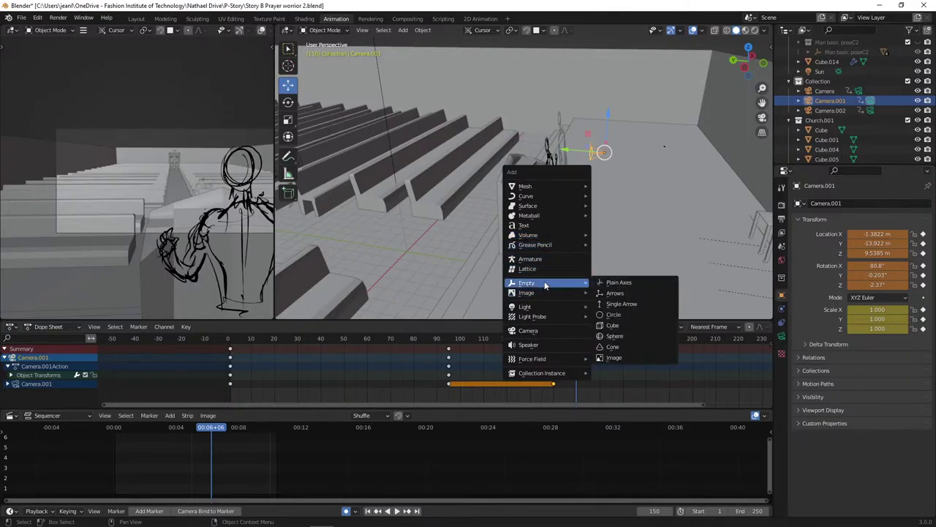
click(629, 283)
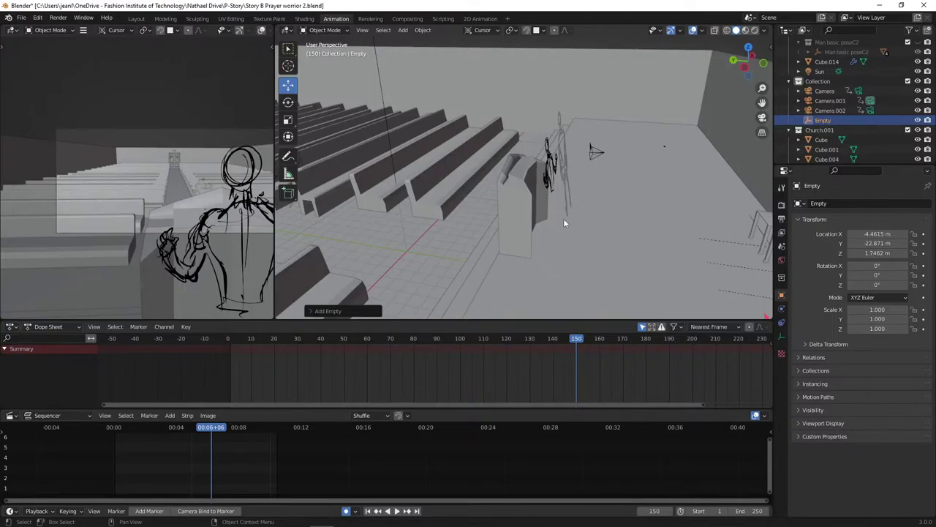
- Try to move the new empty towards the sketched figure, to about Y -15.94 m, Z 7.01 m, and undo the move
key(KP_Decimal)
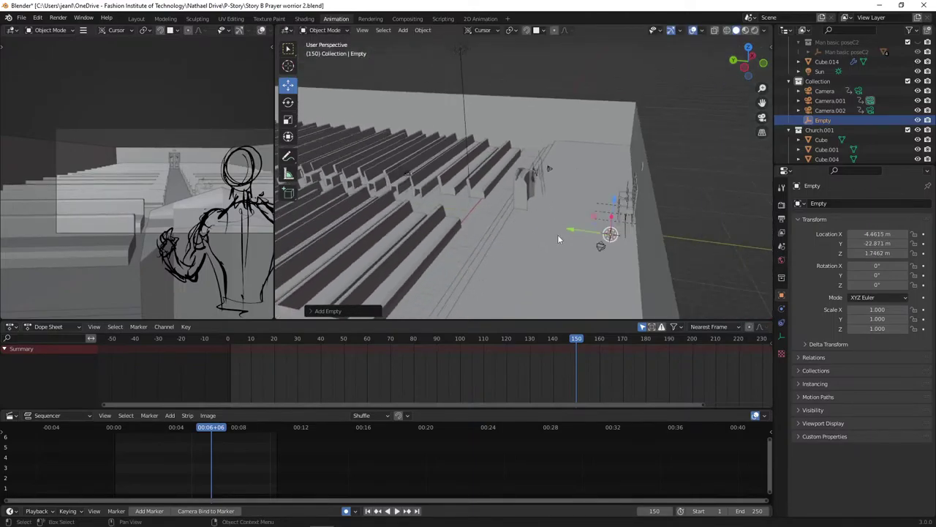
scroll(557, 239, up, 1)
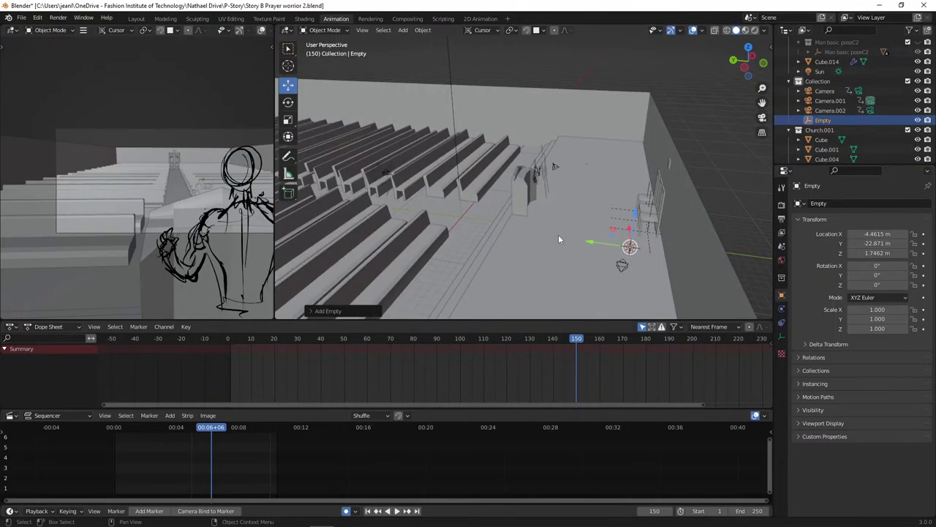
scroll(593, 253, up, 2)
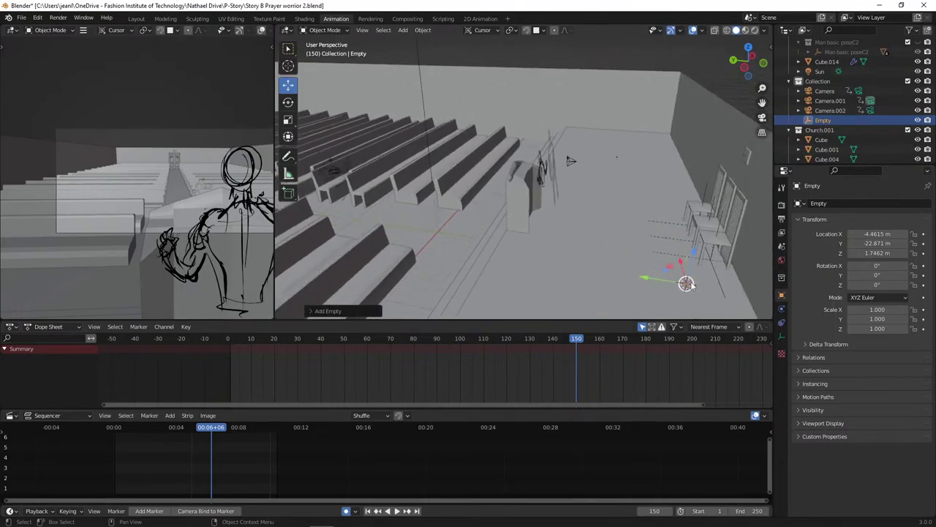
key(g)
drag(569, 179, 539, 156)
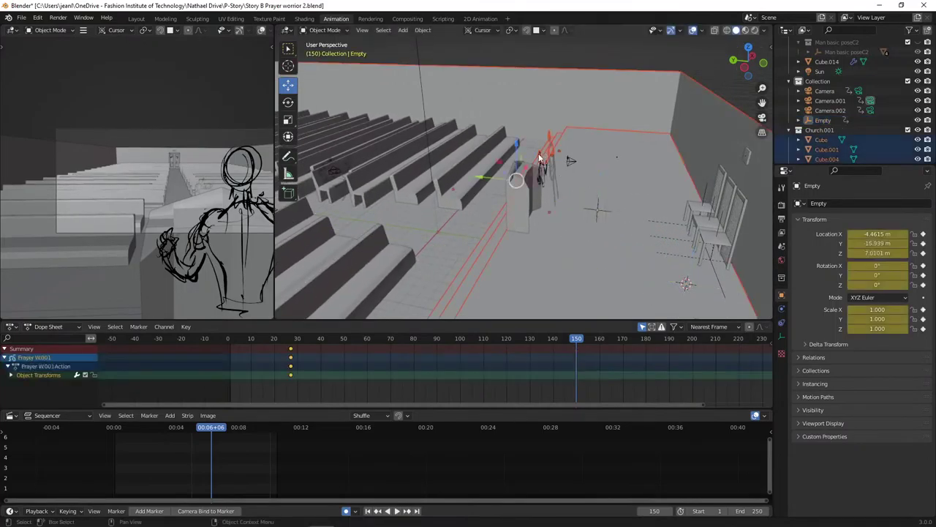
click(537, 155)
click(525, 147)
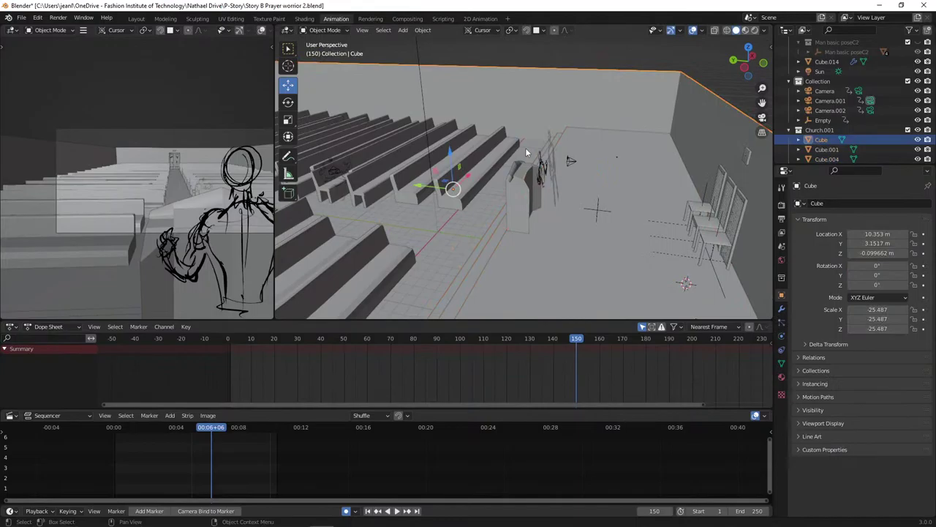
shift+click(561, 173)
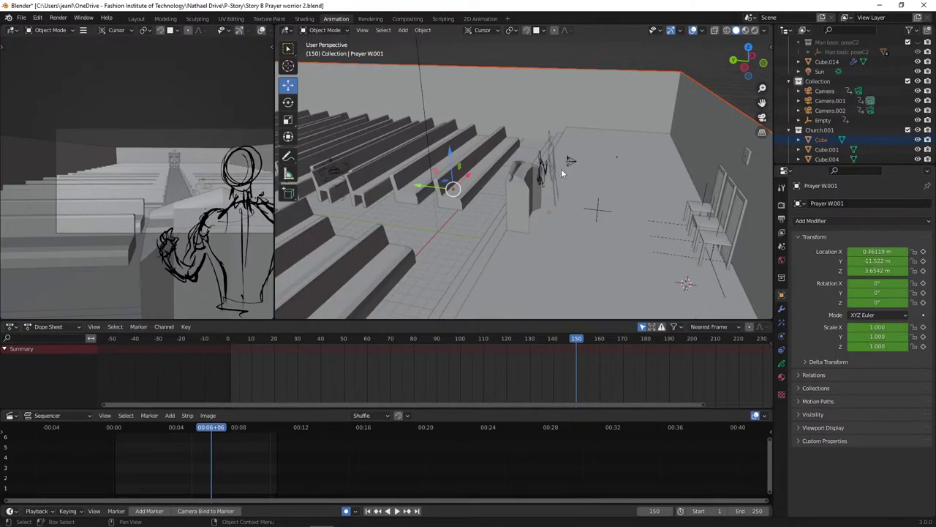
click(562, 173)
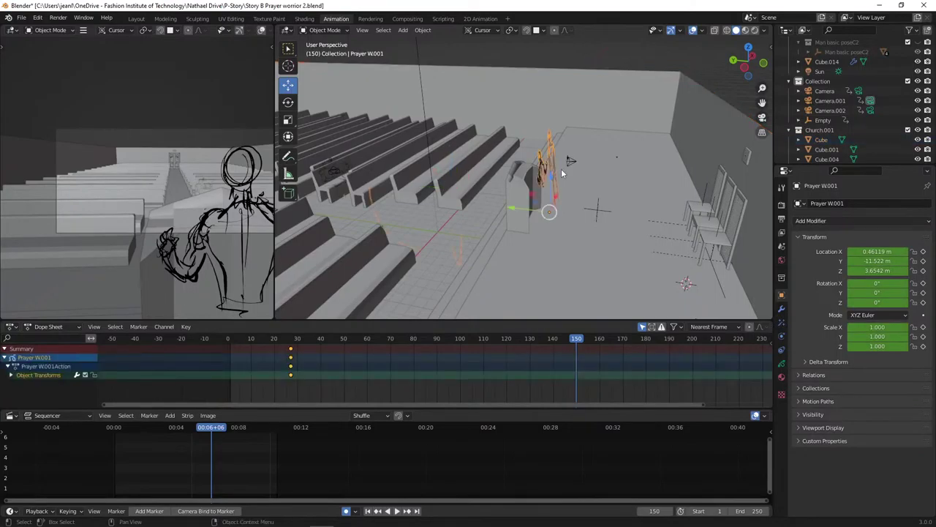
click(561, 173)
click(562, 174)
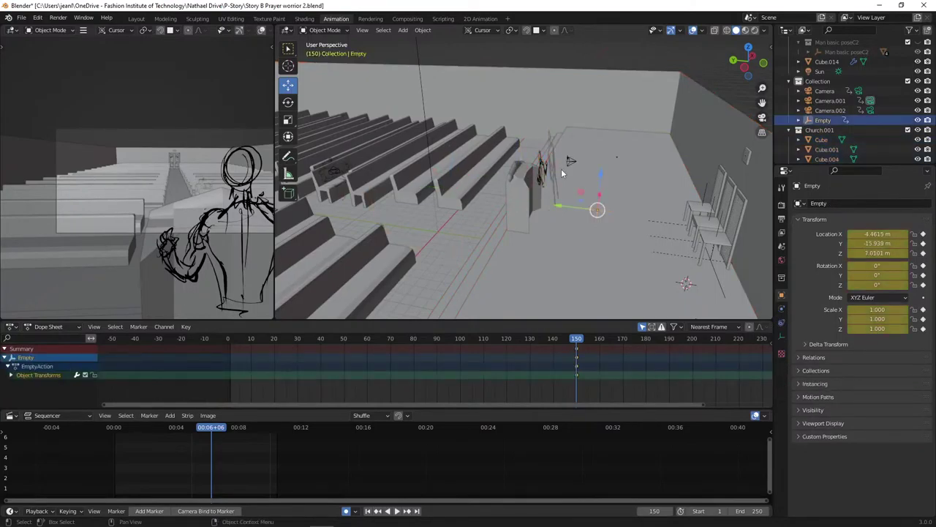
key(ctrl+z)
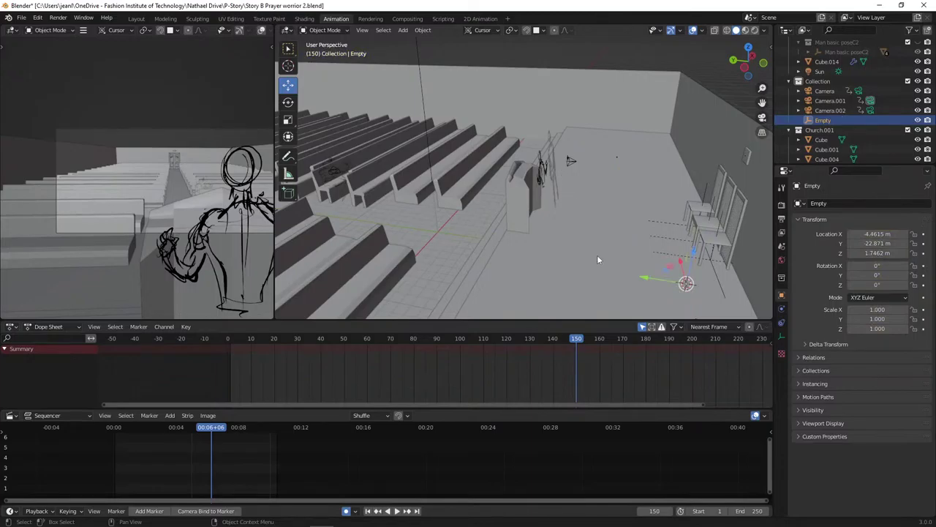
click(596, 254)
middle_drag(591, 226, 580, 190)
click(563, 166)
scroll(578, 172, down, 3)
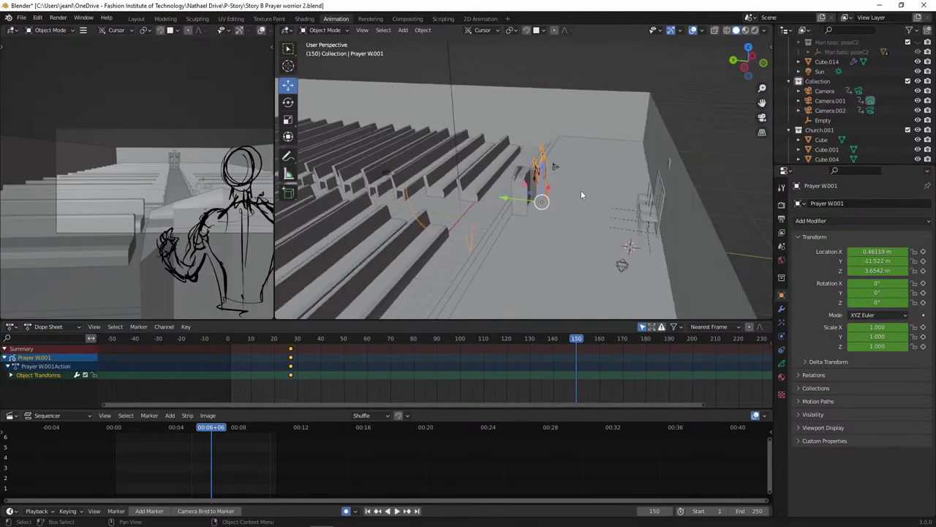
scroll(622, 266, up, 2)
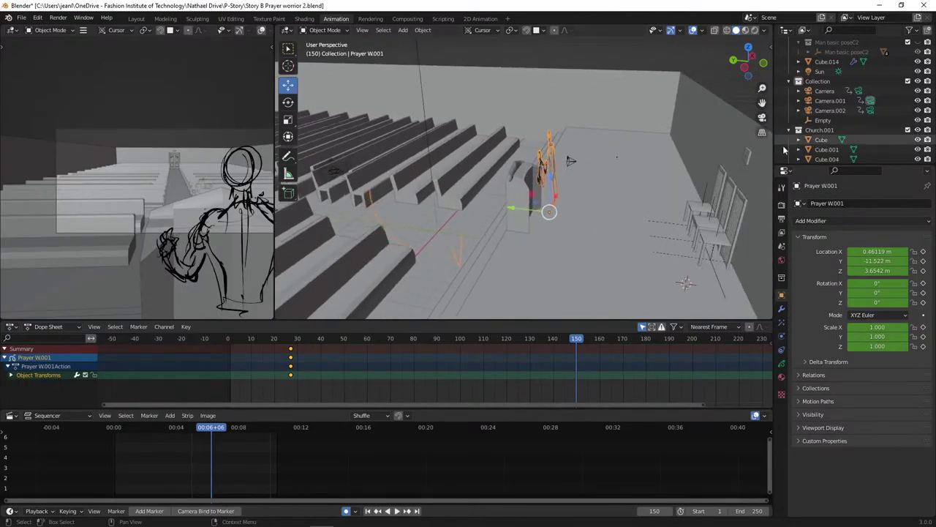
click(683, 282)
click(685, 284)
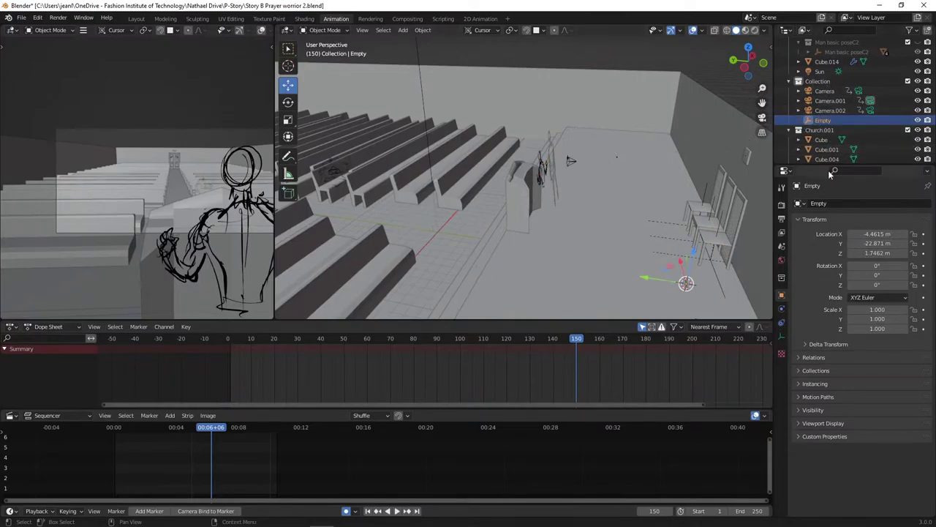
click(545, 170)
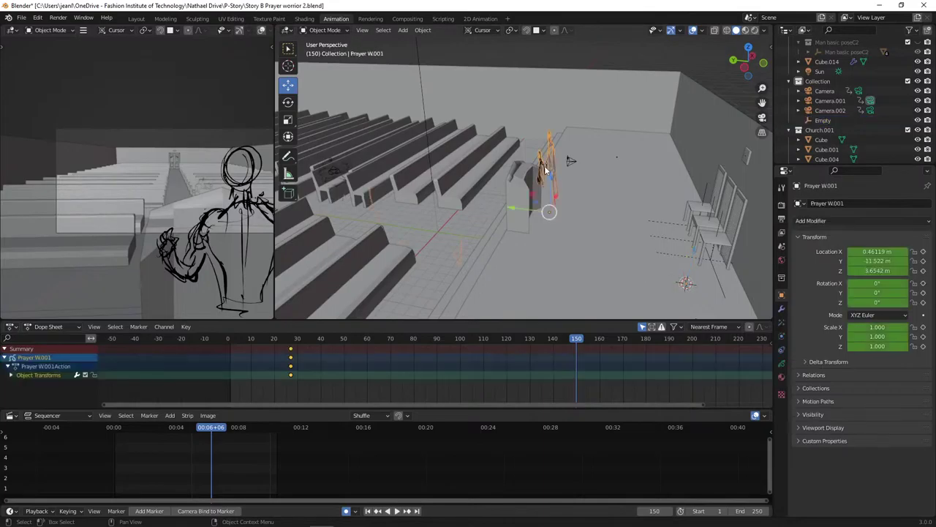
right_click(550, 168)
- Select the empty and move it in the YZ plane towards the pulpit, to about Y -11.64 m, Z 10.04 m
mouse_move(550, 168)
click(685, 287)
click(685, 286)
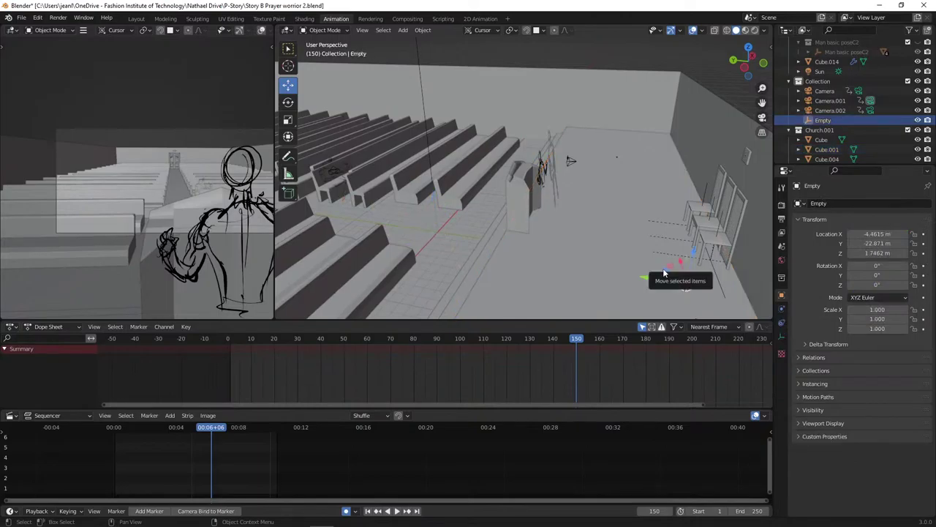
drag(666, 273, 643, 241)
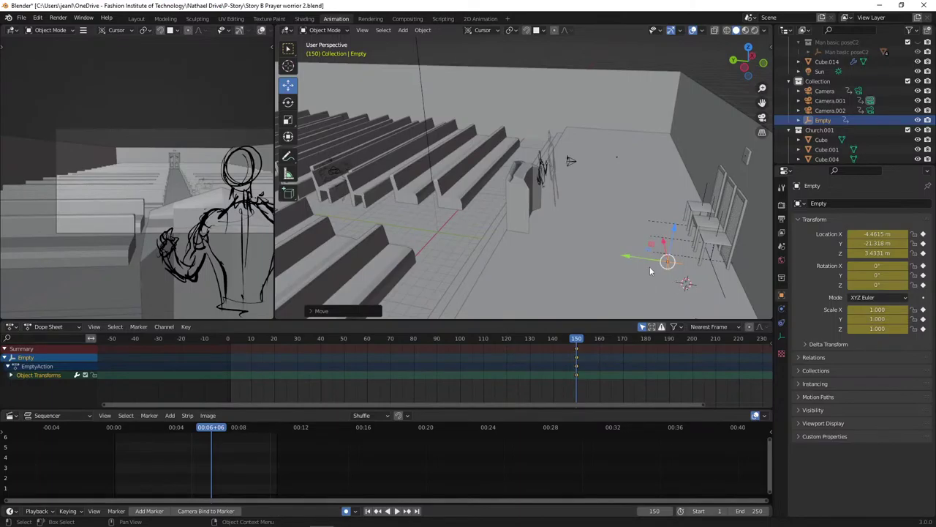
drag(651, 247, 525, 151)
- Move the empty onto the sketched praying figure as seen from above, at about X -0.02 m, Y -10.40 m
scroll(542, 164, up, 5)
shift+middle_drag(537, 167, 656, 289)
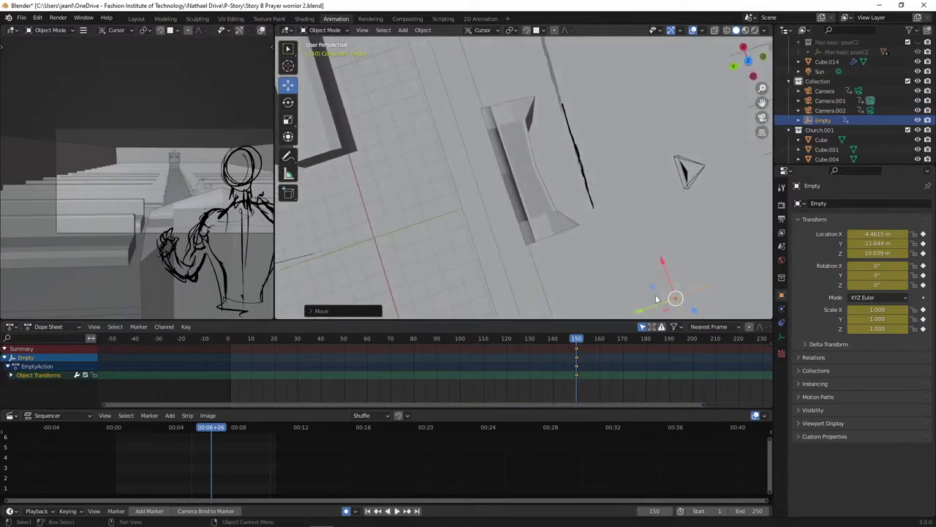
key(g)
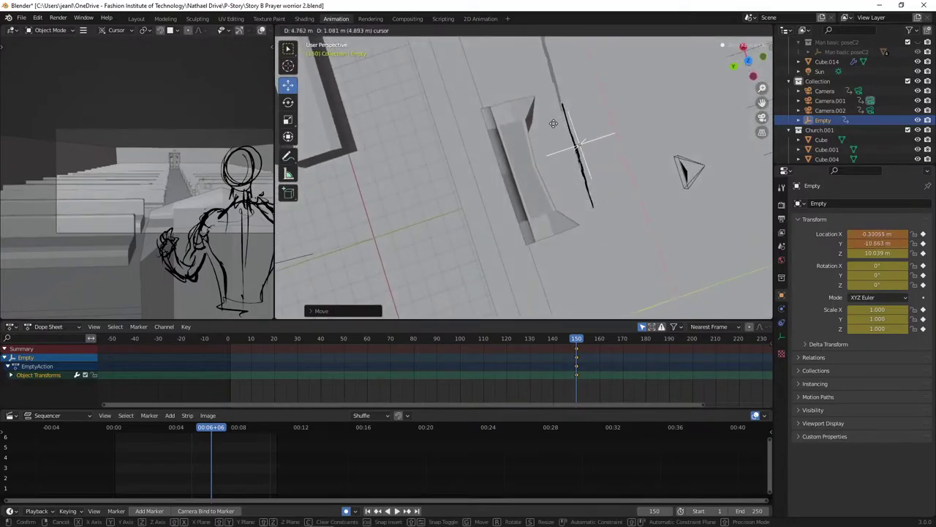
click(552, 135)
- Lower the empty along the Z axis to the praying figure's upper body, at about Z 8.81 m
middle_drag(642, 200, 638, 132)
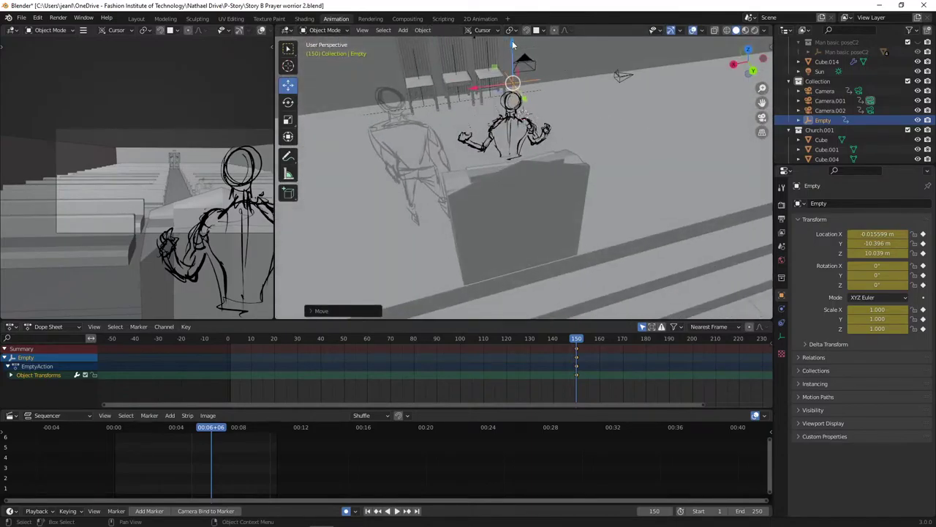
key(g)
key(z)
click(554, 108)
mouse_move(555, 109)
middle_down()
mouse_move(590, 132)
mouse_move(700, 96)
mouse_move(716, 105)
mouse_move(643, 157)
mouse_move(545, 166)
mouse_move(569, 112)
middle_up()
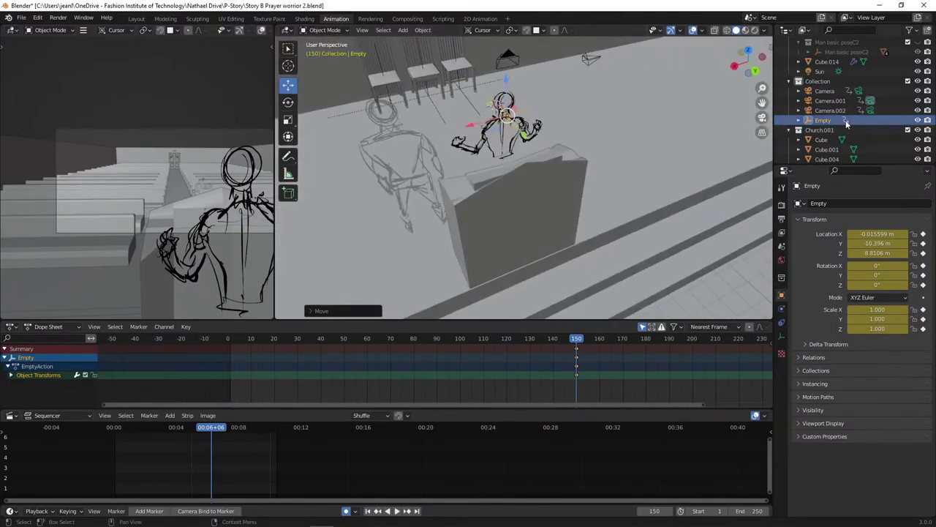
- Expand the empty's animation data down to its action in the outliner and open the empty's display settings
click(846, 123)
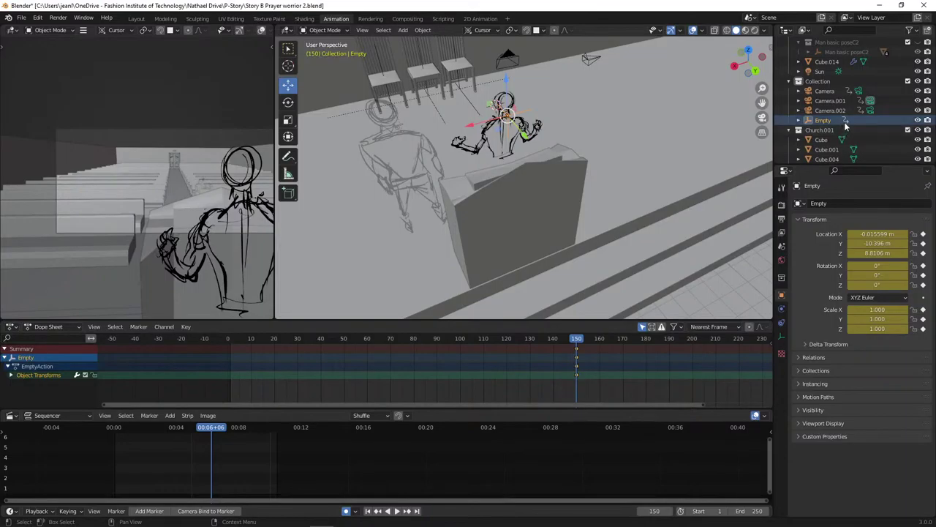
mouse_move(845, 120)
mouse_down()
mouse_move(839, 165)
mouse_move(831, 165)
mouse_move(861, 121)
mouse_up()
click(799, 120)
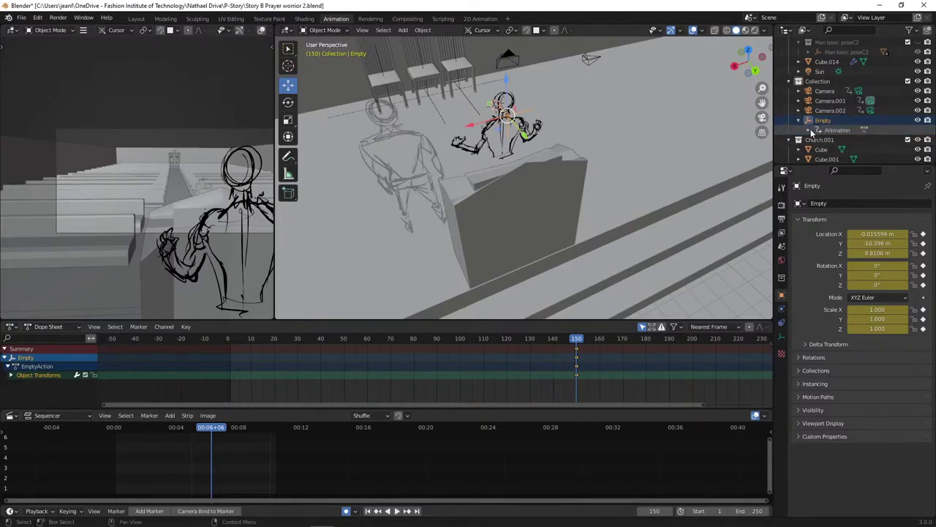
click(811, 130)
click(852, 141)
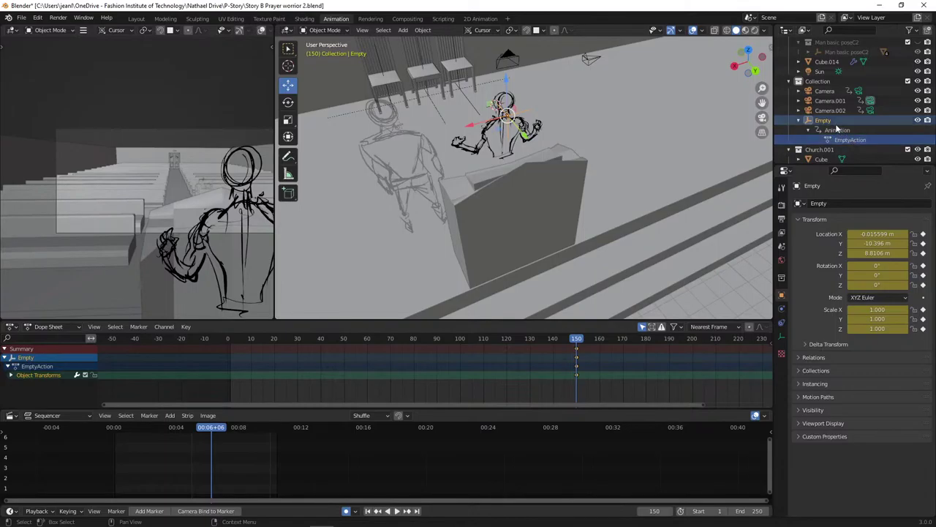
click(782, 336)
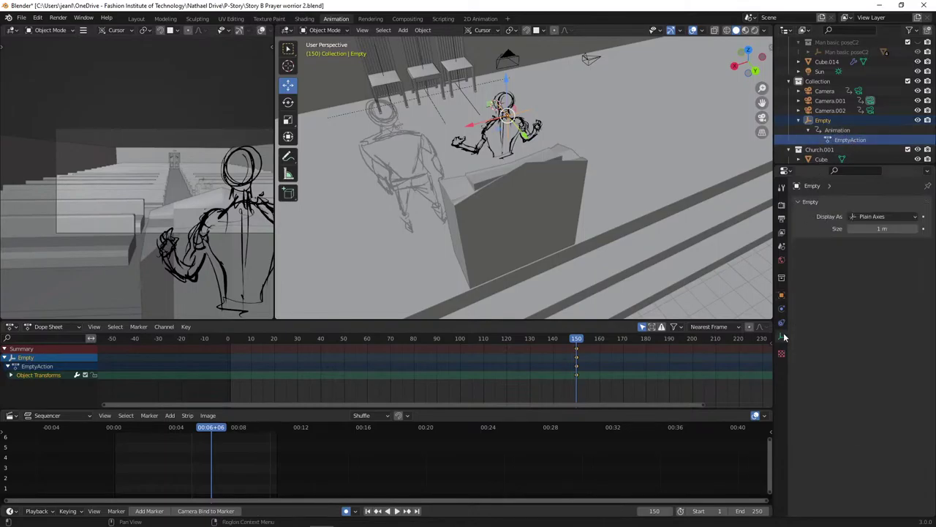
- Collapse the empty's entry in the outliner and add a Copy Rotation constraint to Camera.001
click(912, 218)
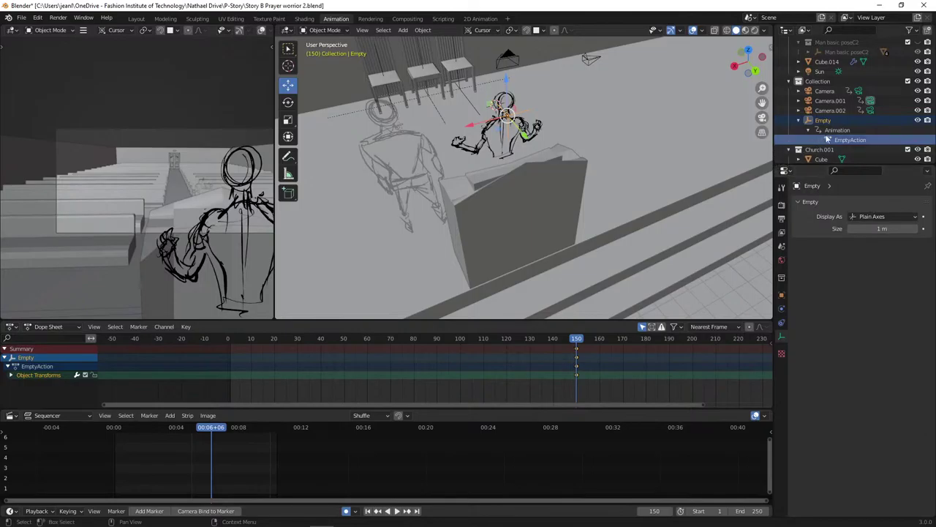
click(799, 121)
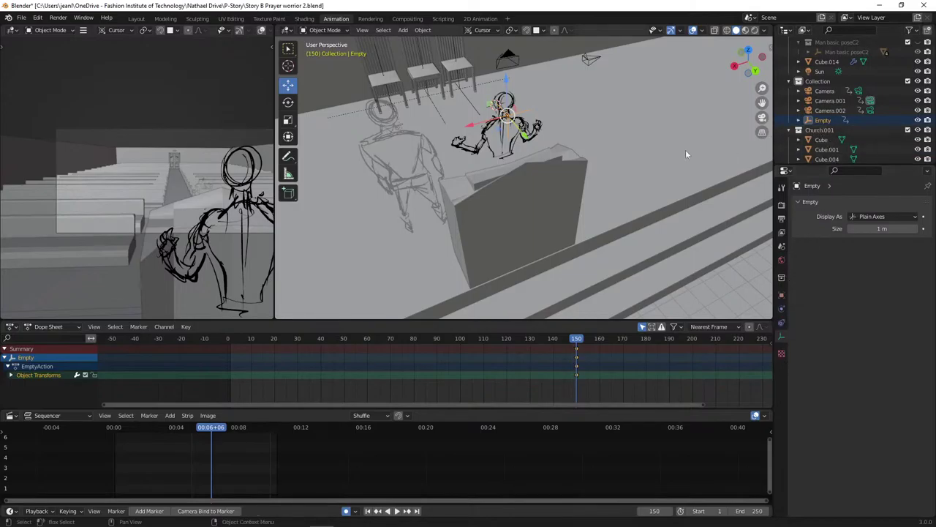
middle_drag(573, 53, 474, 101)
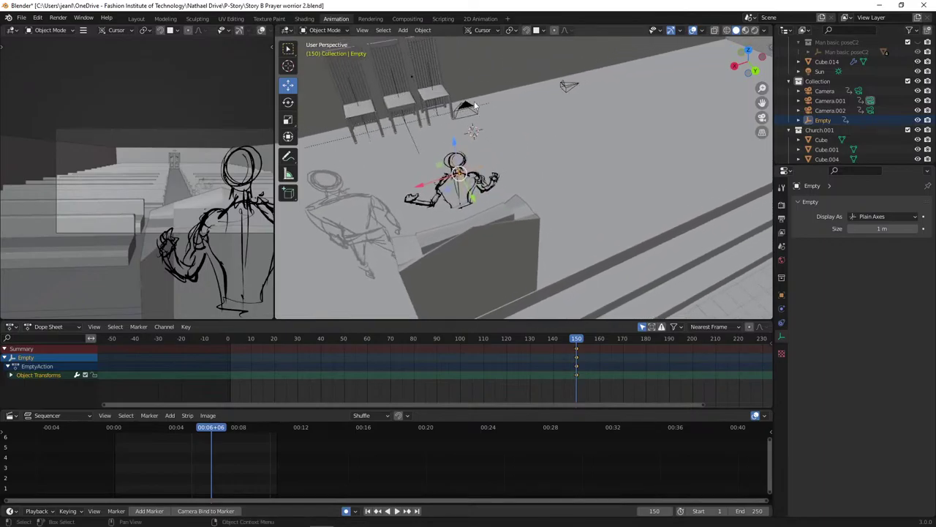
click(472, 104)
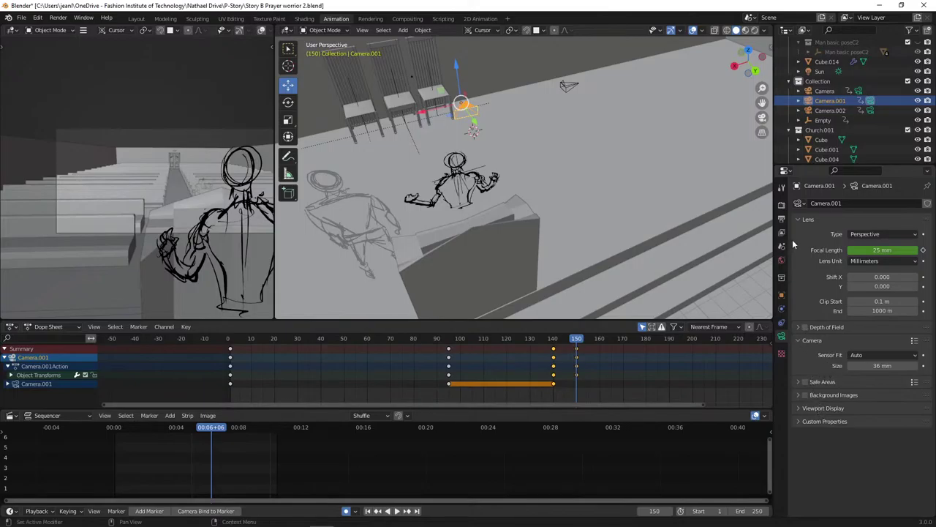
click(781, 308)
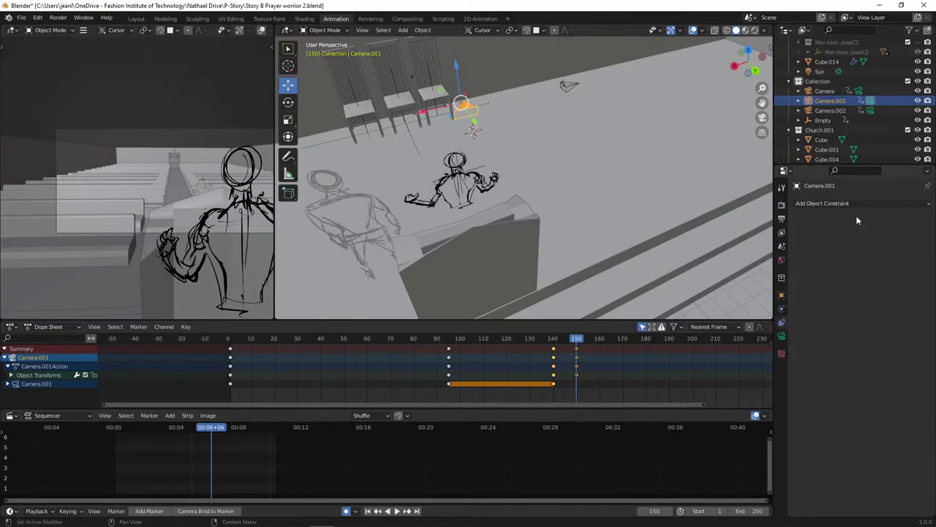
click(875, 204)
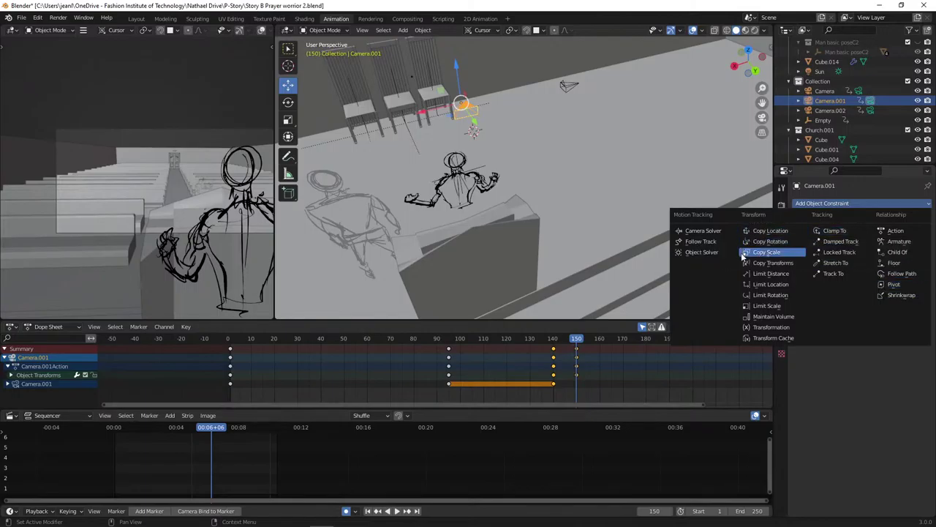
click(779, 243)
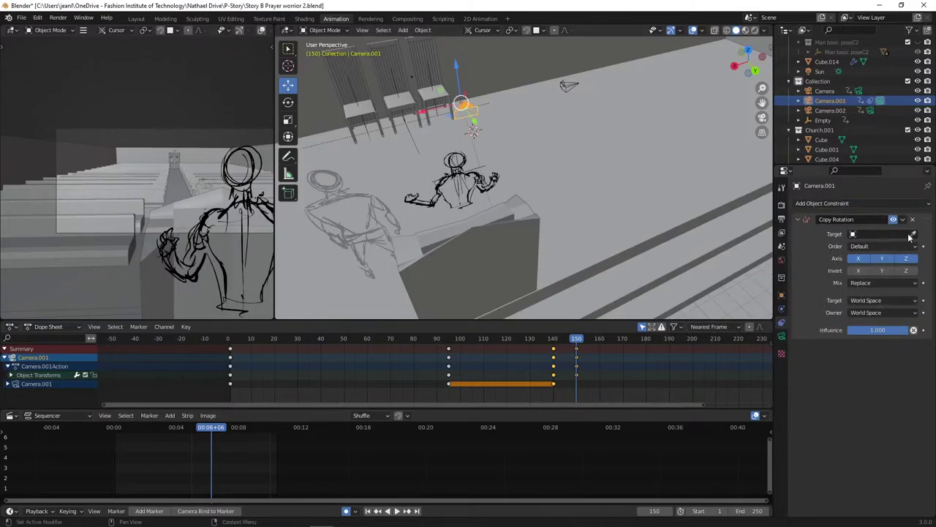
- Set the target of Camera.001's Copy Rotation constraint to Empty and turn off its X axis
click(872, 235)
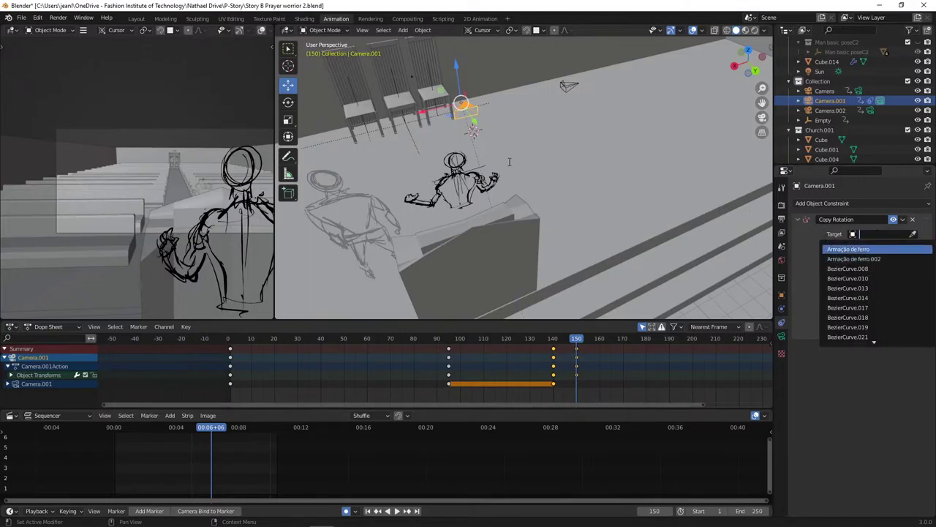
click(474, 133)
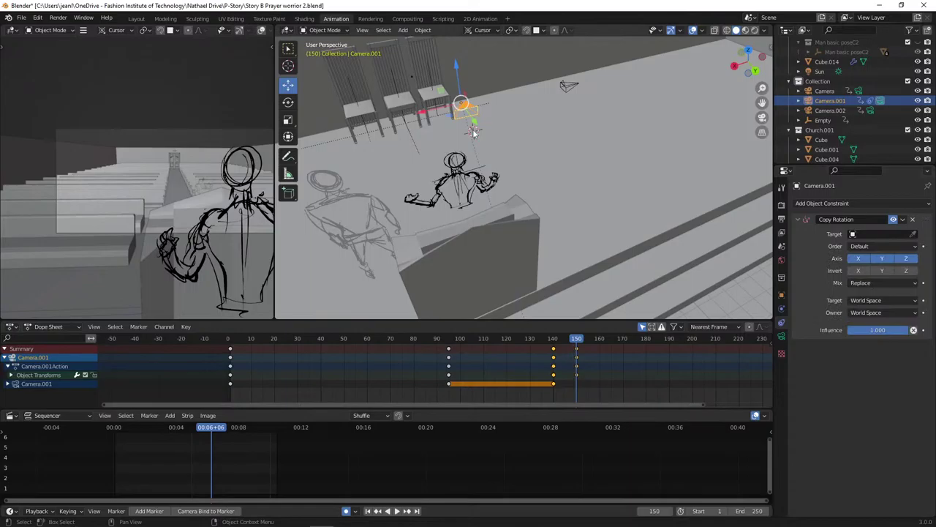
click(482, 170)
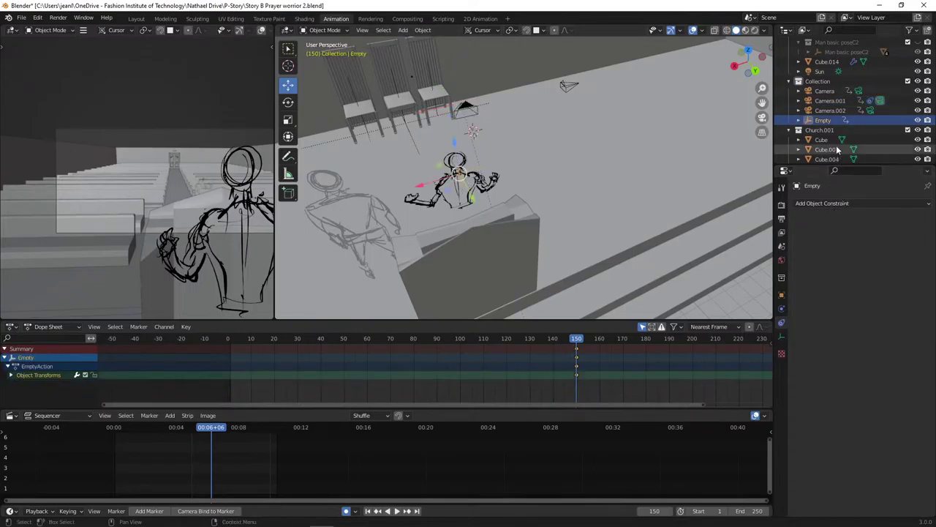
click(781, 337)
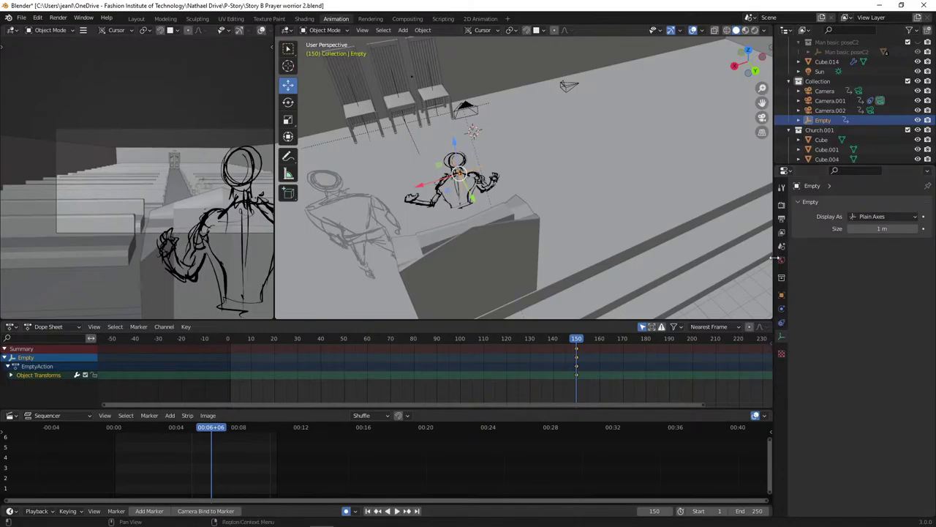
click(825, 101)
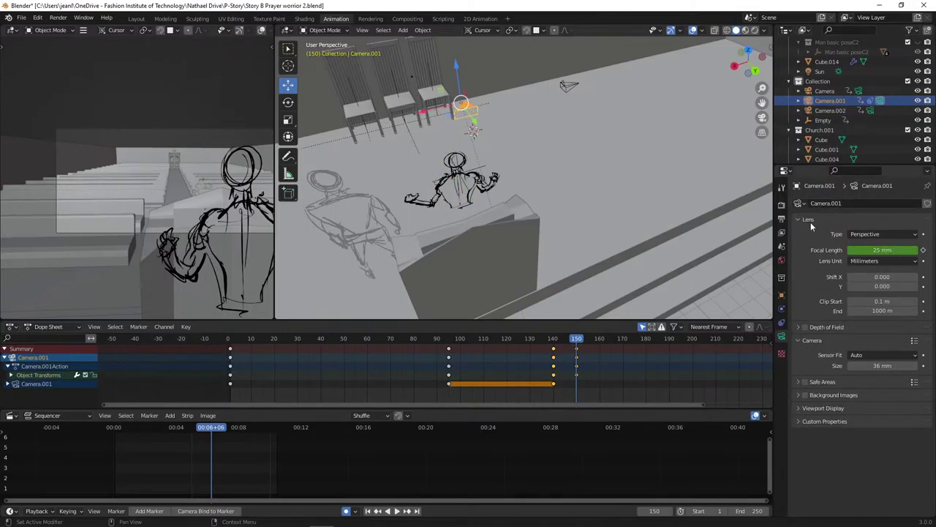
click(782, 323)
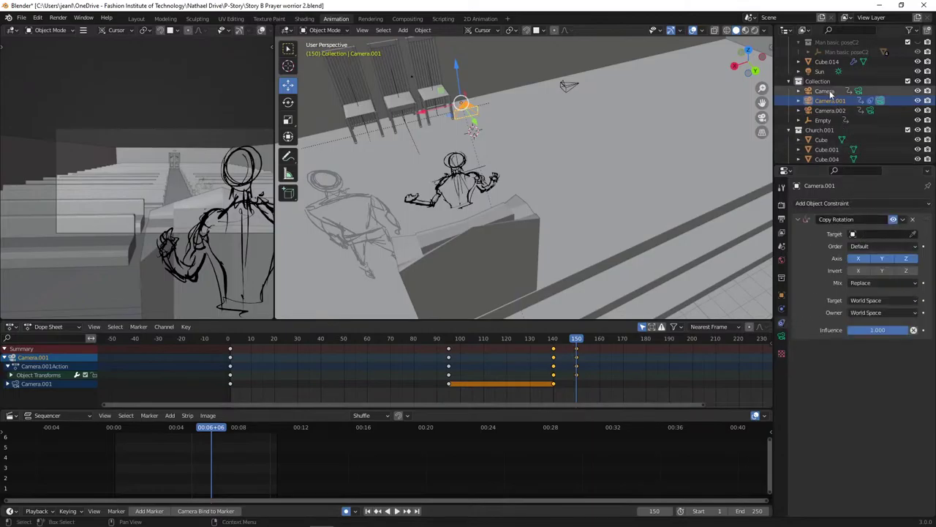
drag(823, 120, 868, 235)
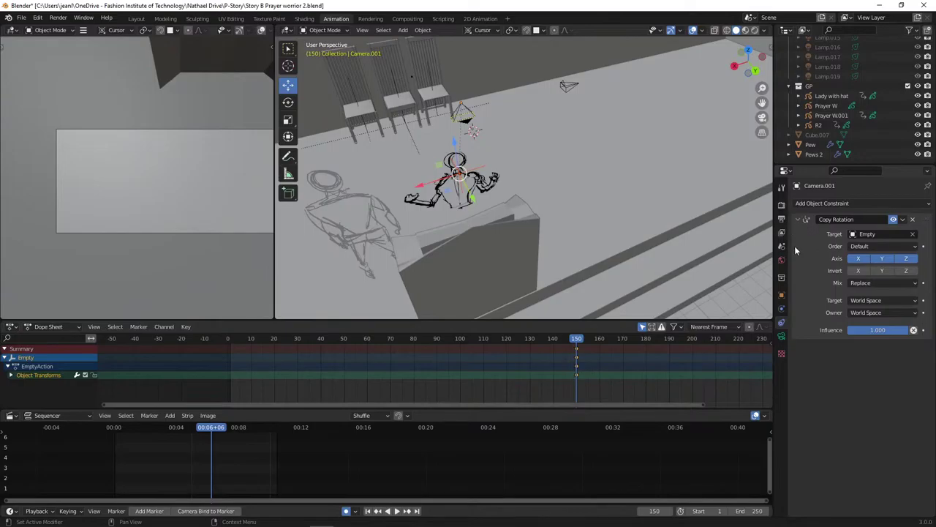
click(857, 265)
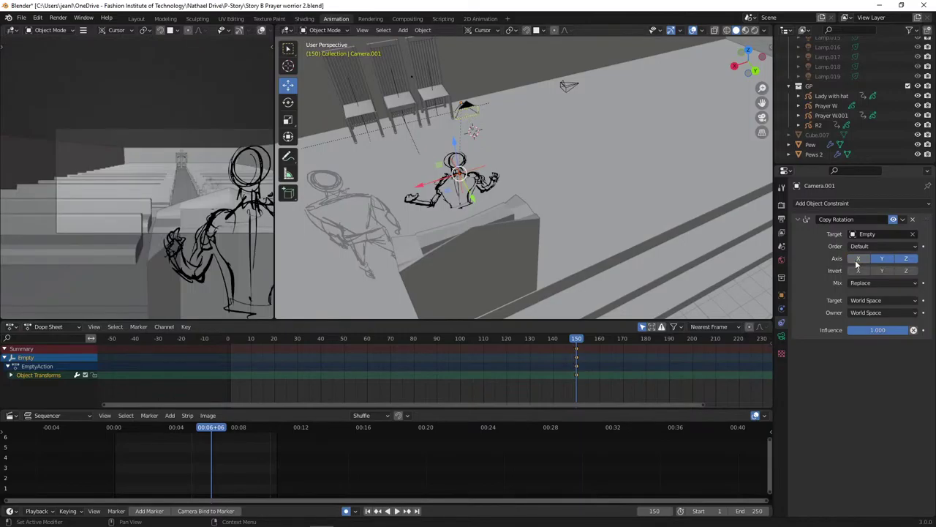
click(857, 264)
- Scrub and play back the animation from the first frames to past frame 150 to check Camera.001's constrained motion
drag(579, 349, 546, 344)
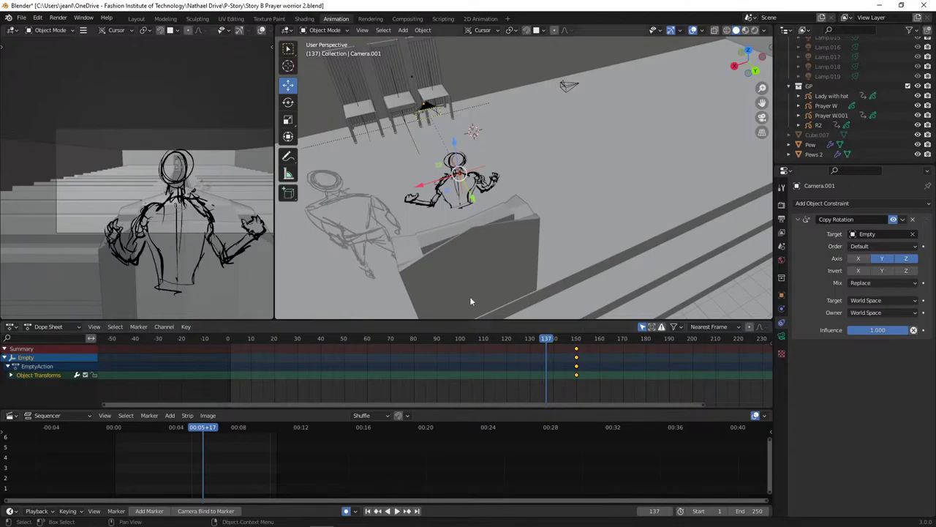
key(shift+Left)
key(space)
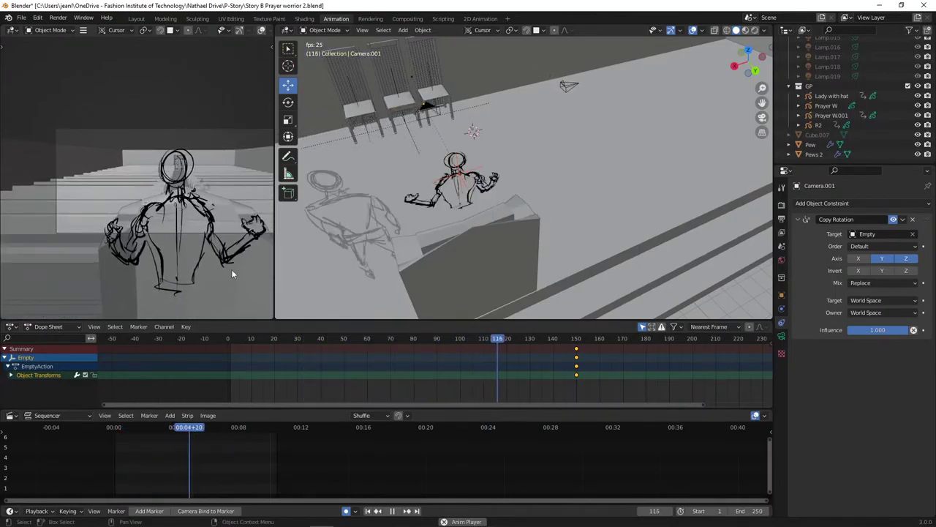
drag(511, 341, 273, 342)
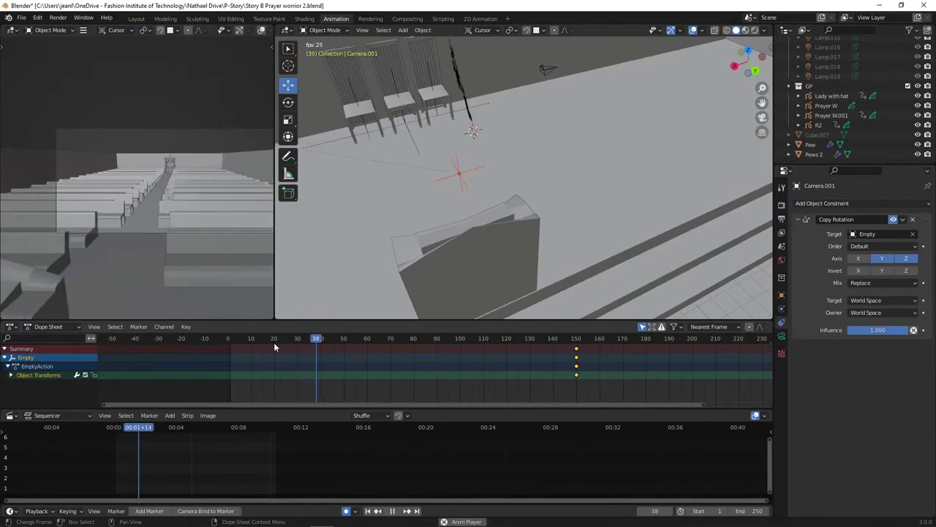
key(space)
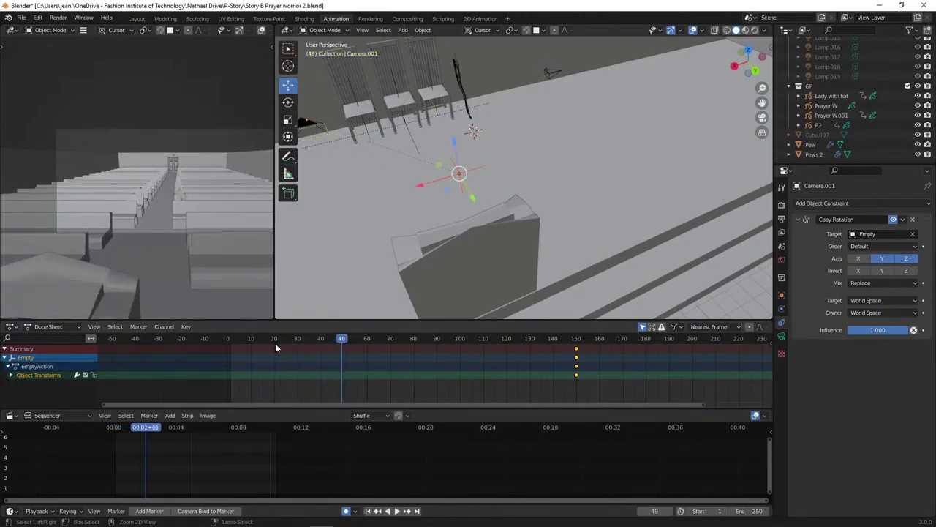
key(Up)
drag(339, 341, 233, 340)
key(space)
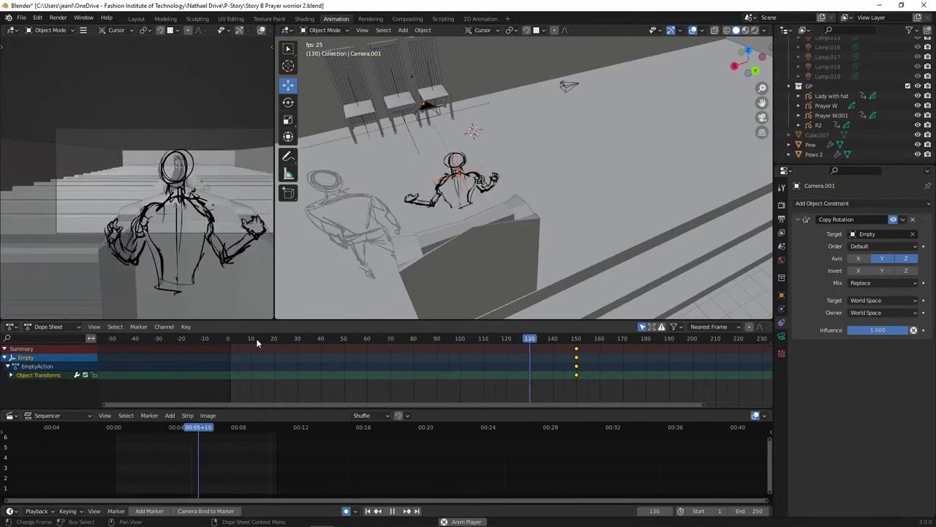
key(space)
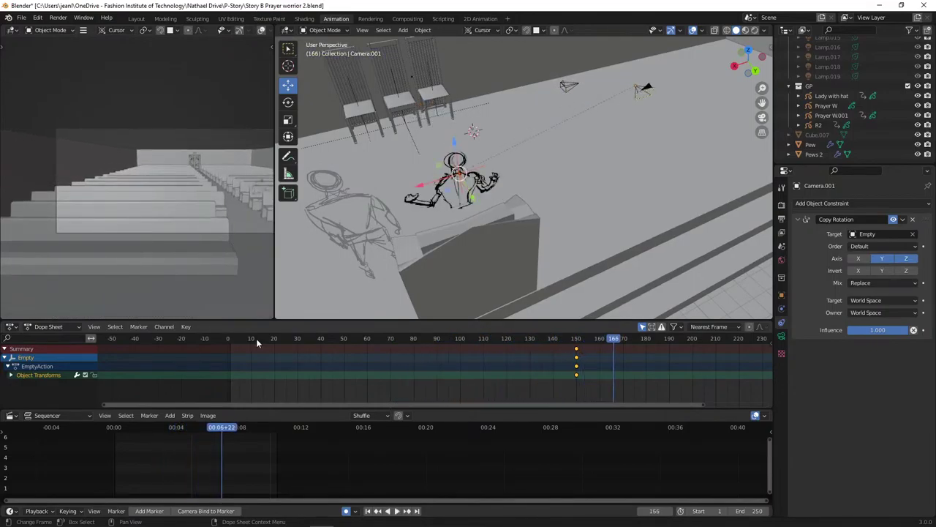
- Delete the empty's keyframes at frame 150
click(507, 339)
key(space)
drag(545, 341, 575, 345)
drag(609, 350, 575, 370)
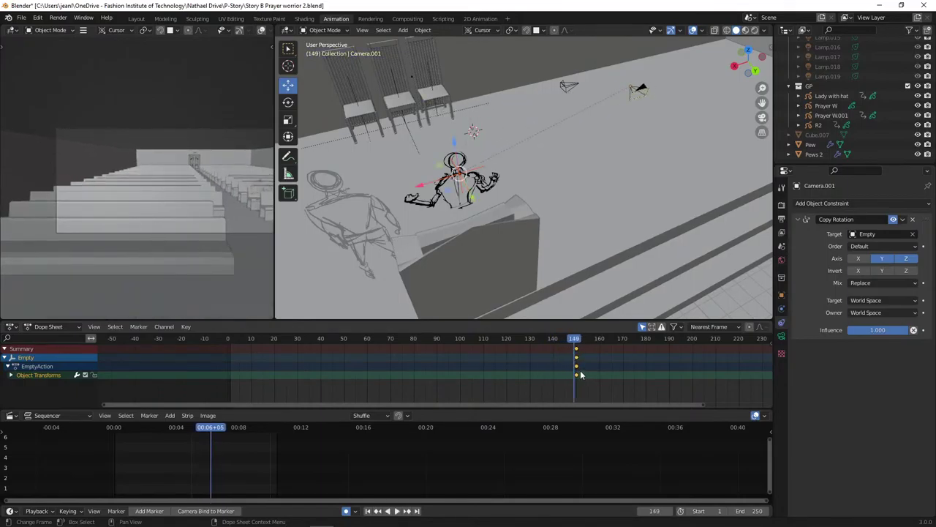
key(x)
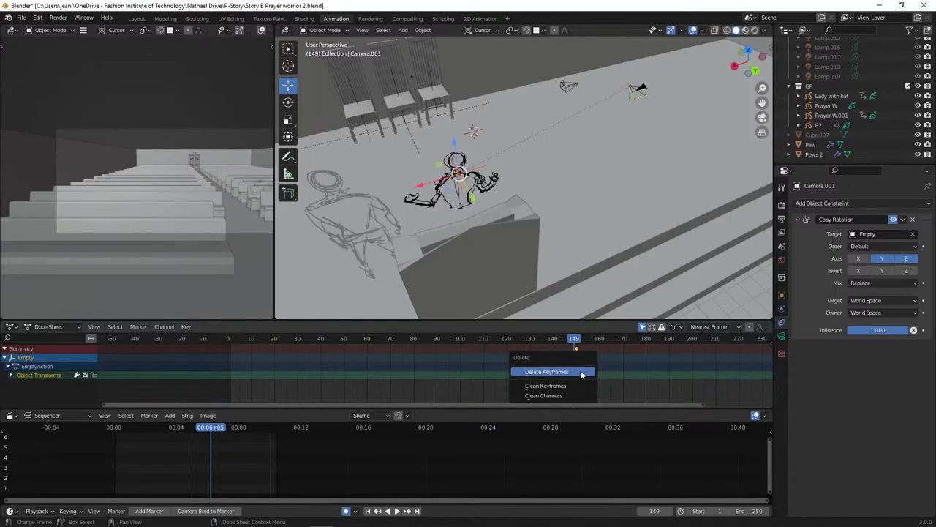
click(581, 372)
- Replay the animation from its beginning to examine how Camera.001 moves between frames 140 and 150
mouse_move(563, 341)
mouse_down()
mouse_move(260, 339)
mouse_move(128, 327)
mouse_move(471, 349)
mouse_move(234, 316)
mouse_move(265, 314)
mouse_move(328, 328)
mouse_move(167, 313)
mouse_up()
key(space)
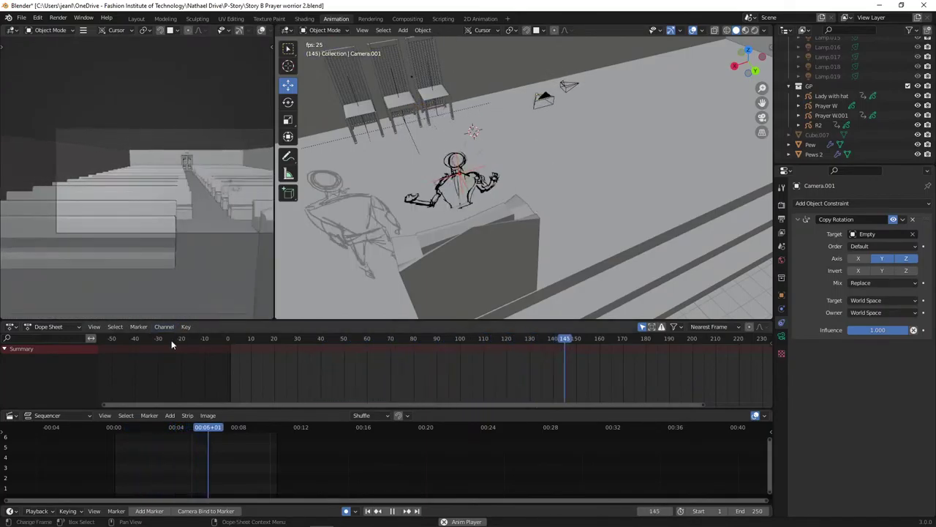
key(space)
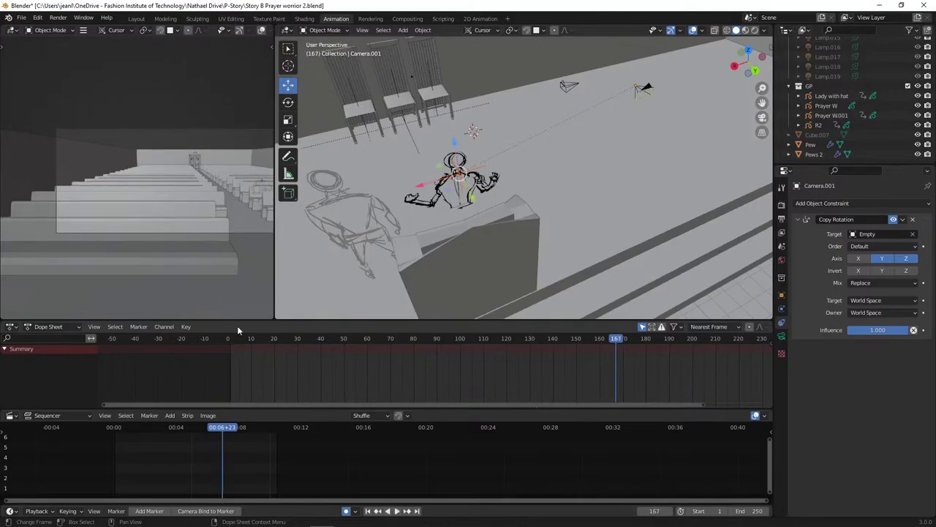
key(space)
- Select Camera.001 at frame 150 and delete its object transform keyframes on that frame
drag(229, 338, 575, 354)
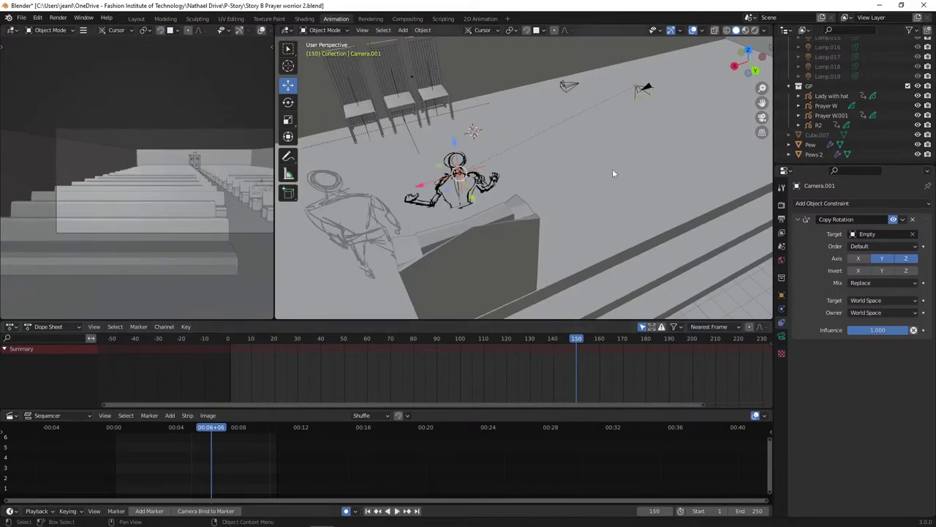
click(650, 88)
click(651, 88)
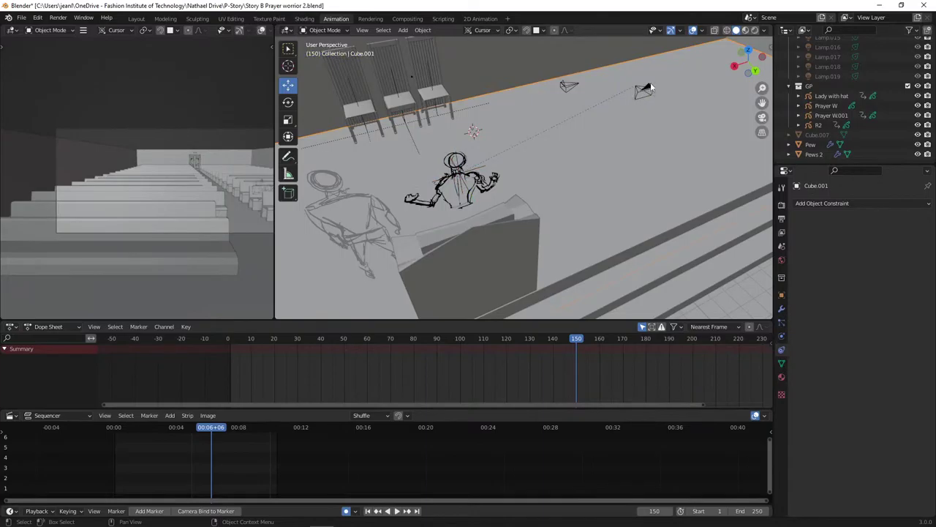
click(650, 88)
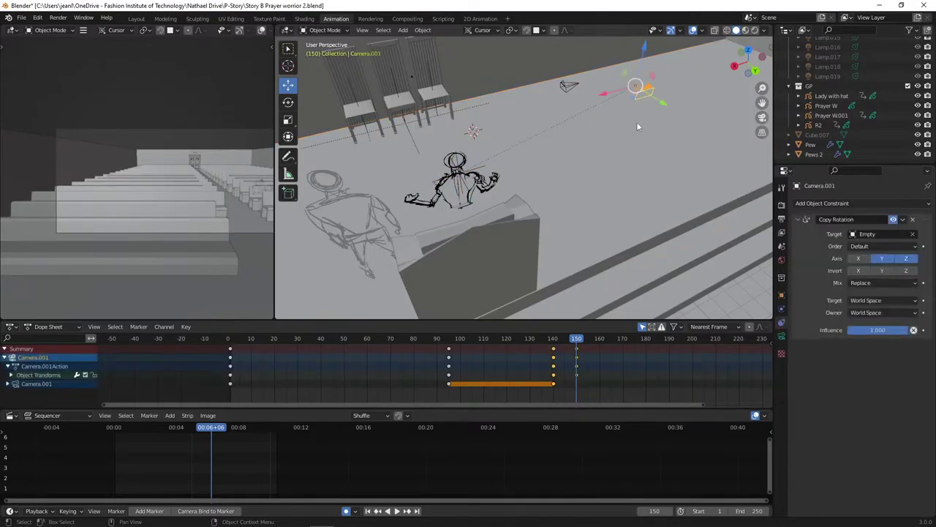
click(578, 378)
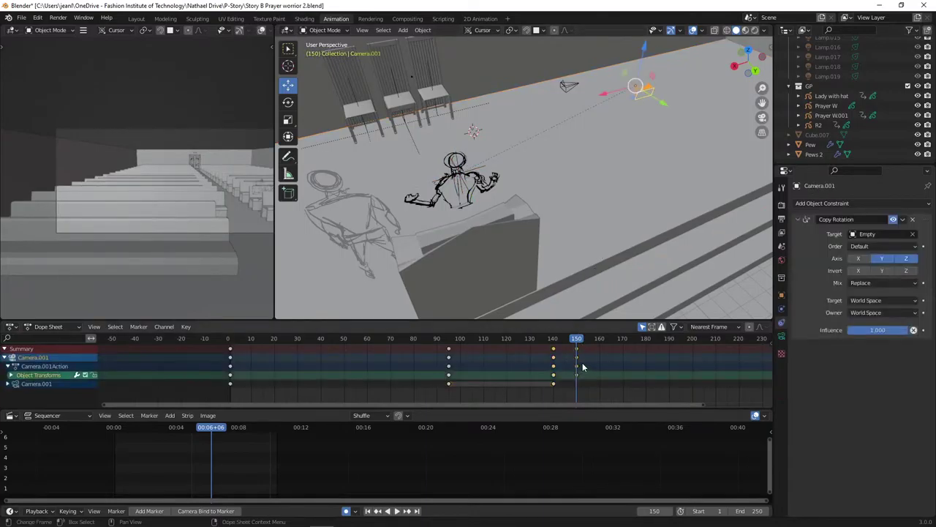
click(577, 374)
key(x)
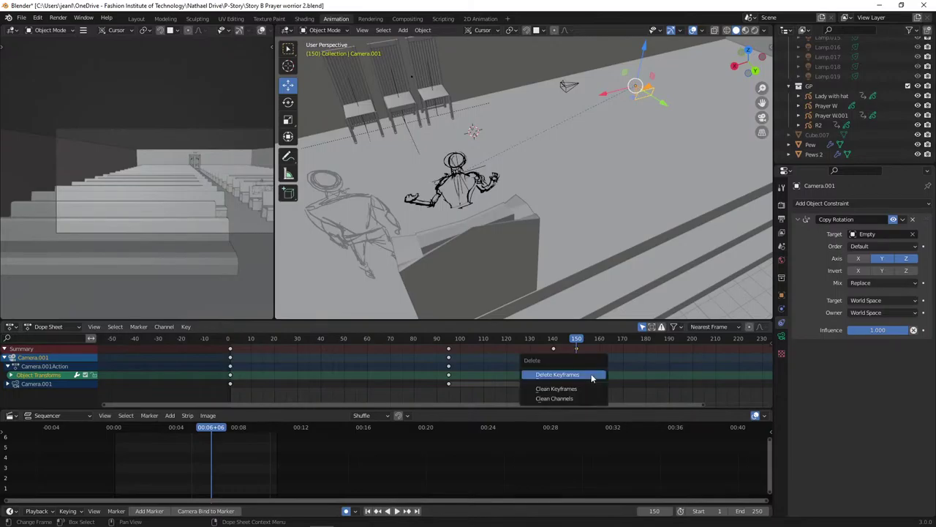
click(593, 377)
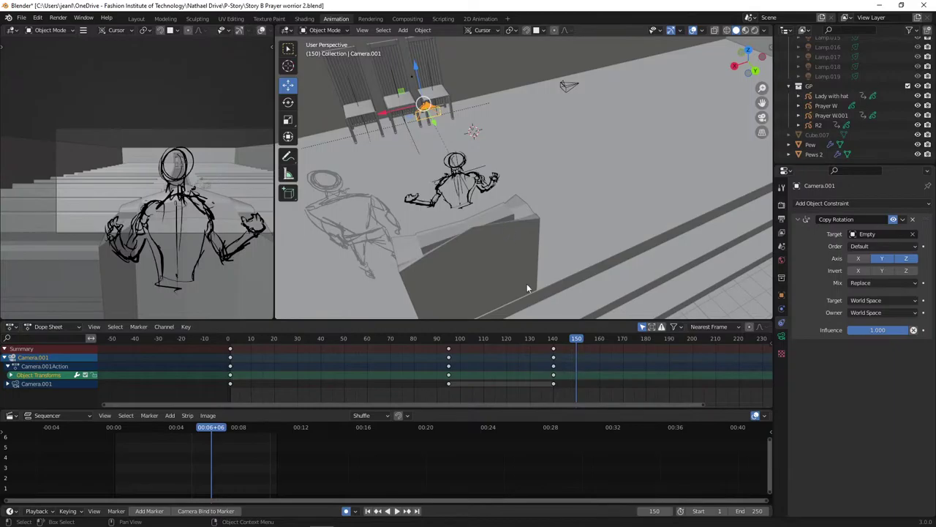
- Insert a rotation keyframe for the empty at frame 150 and switch to the Transform tool
mouse_move(569, 343)
mouse_down()
mouse_move(544, 340)
mouse_move(579, 345)
mouse_up()
click(456, 173)
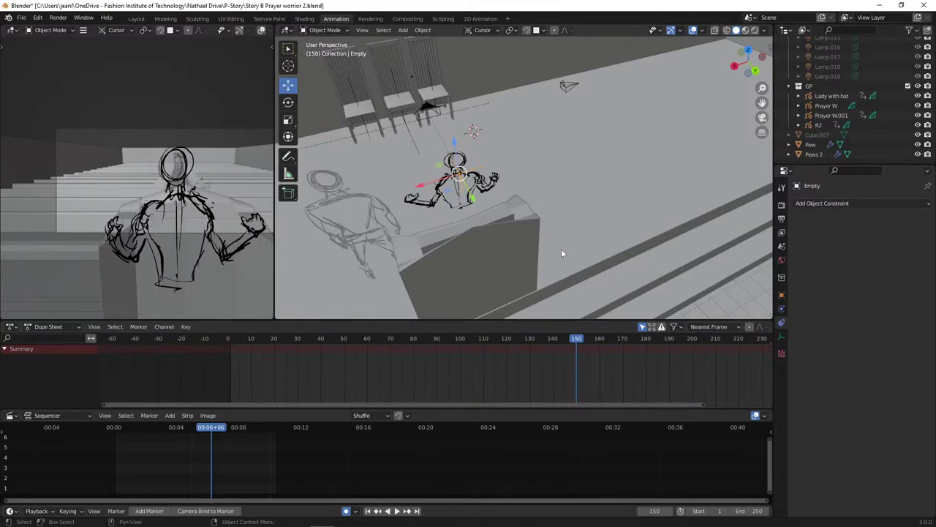
key(i)
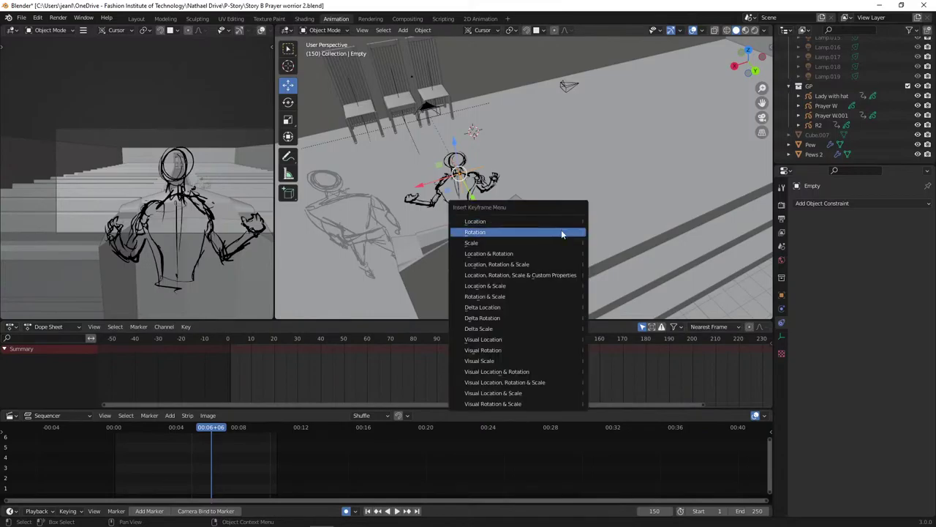
click(561, 231)
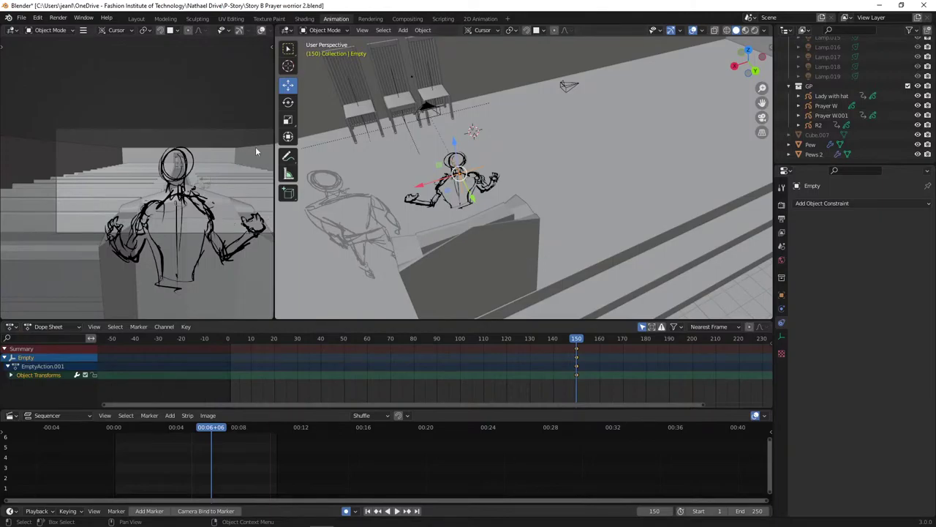
click(288, 137)
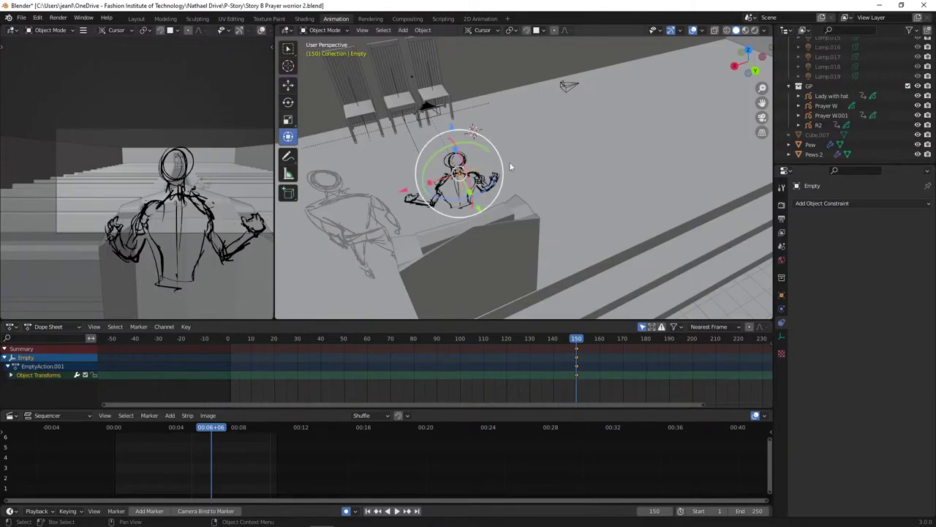
- Try rotating the empty about its Z axis at frame 150, then undo the rotation
drag(488, 190, 447, 241)
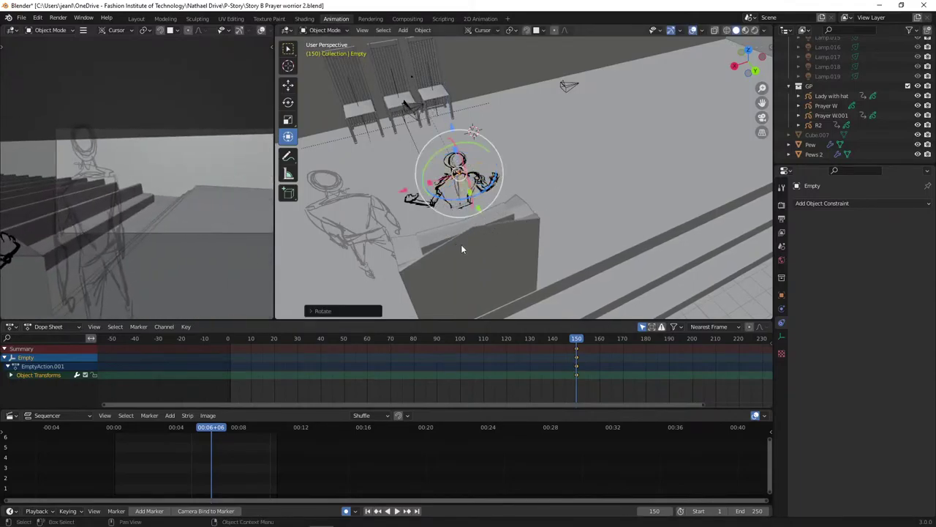
key(ctrl+z)
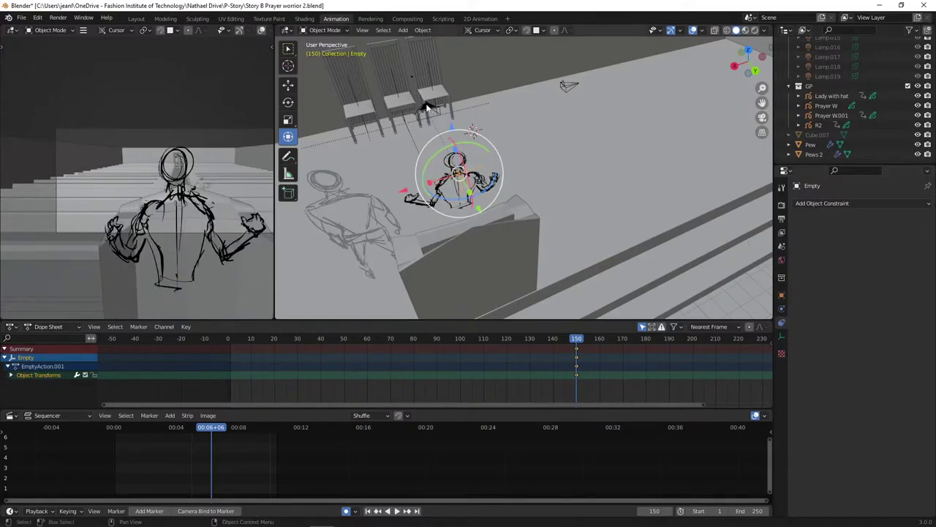
- Replace Camera.001's Copy Rotation constraint with a Copy Location constraint
click(428, 107)
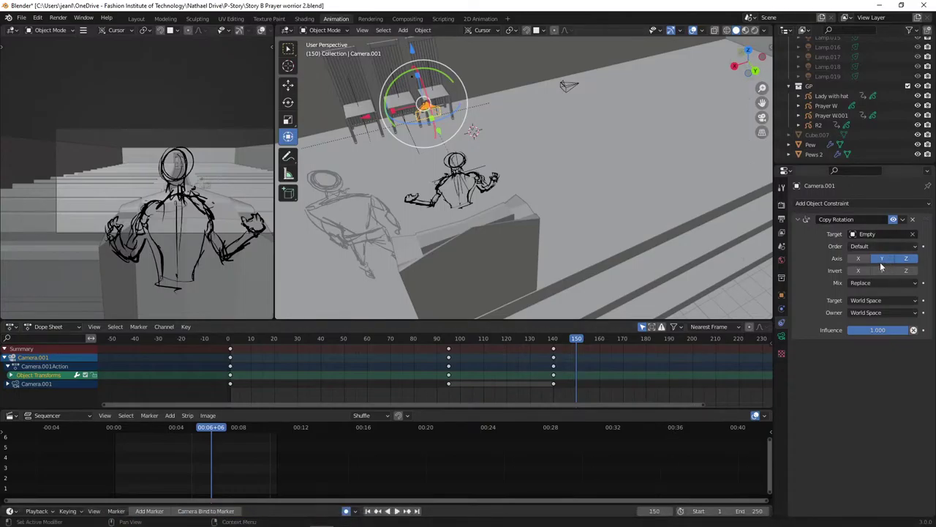
click(901, 222)
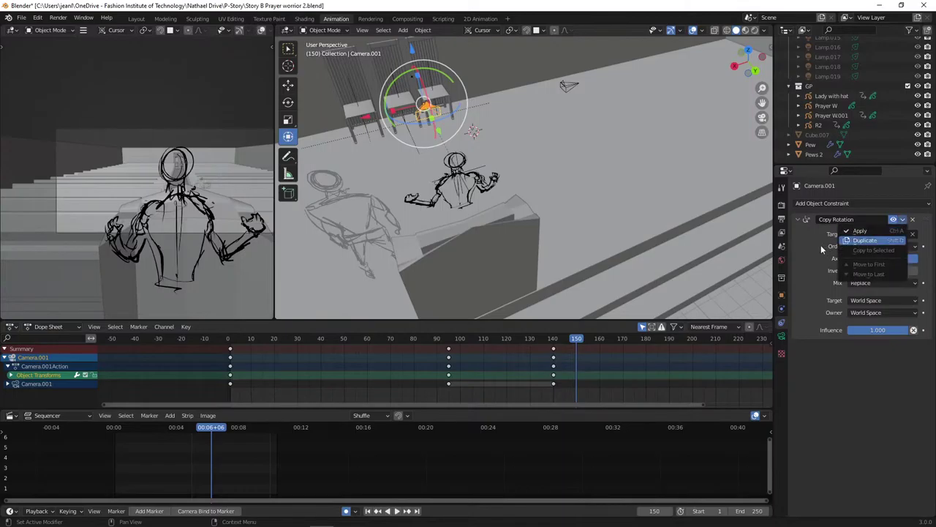
click(913, 220)
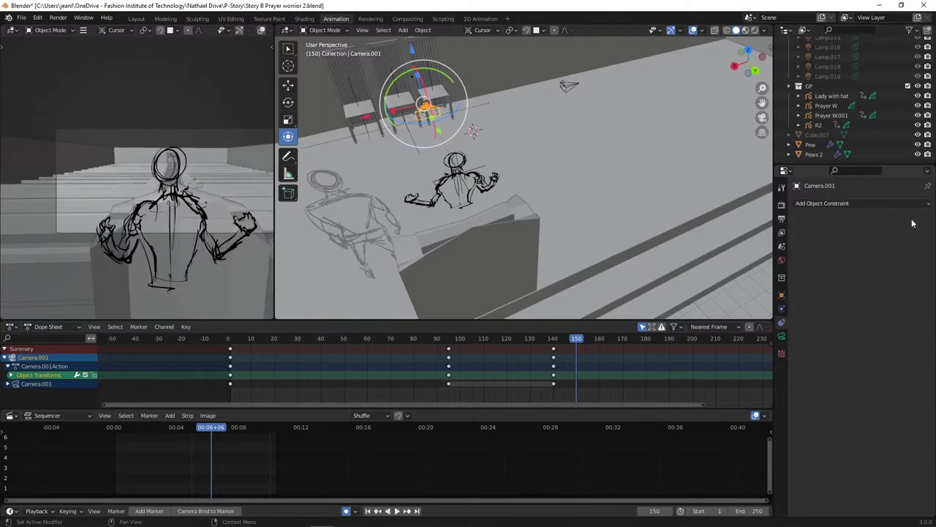
click(895, 203)
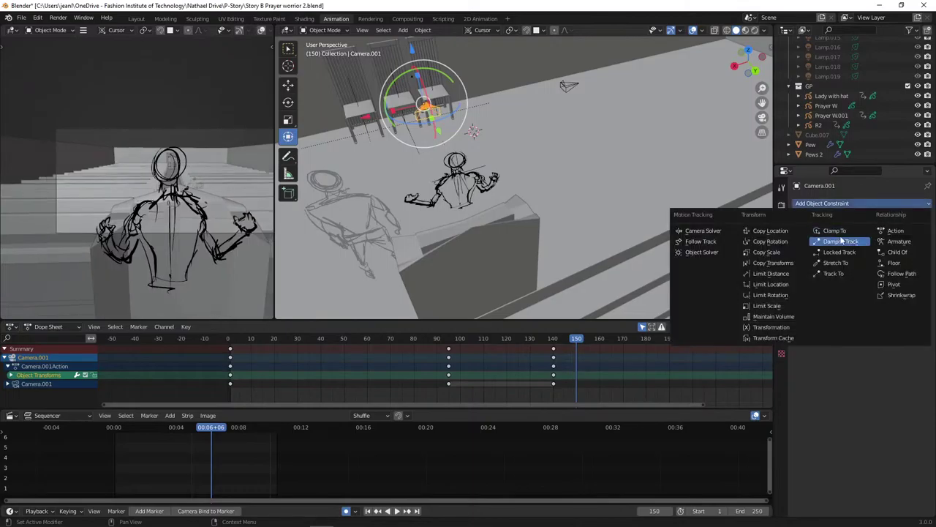
click(796, 231)
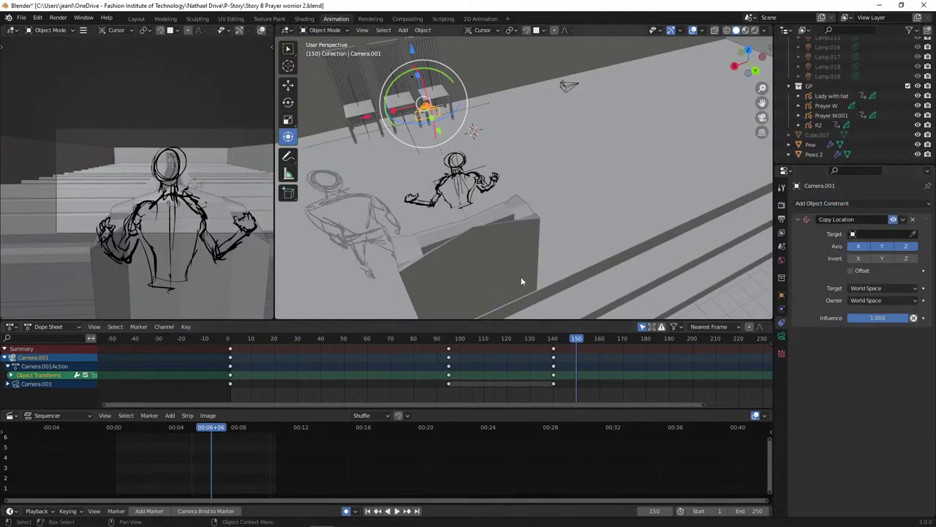
- Select the empty at the praying figure and move the current frame to 191
click(480, 172)
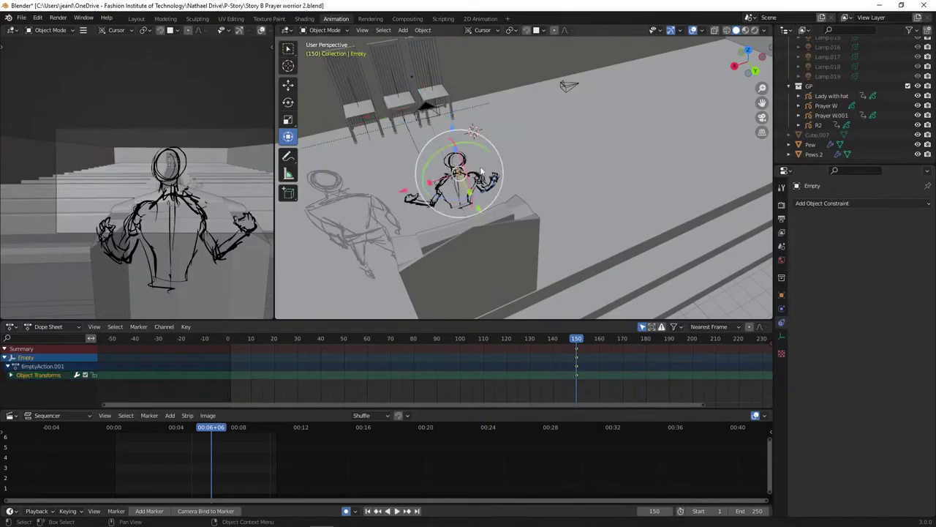
key(space)
drag(579, 340, 671, 362)
key(space)
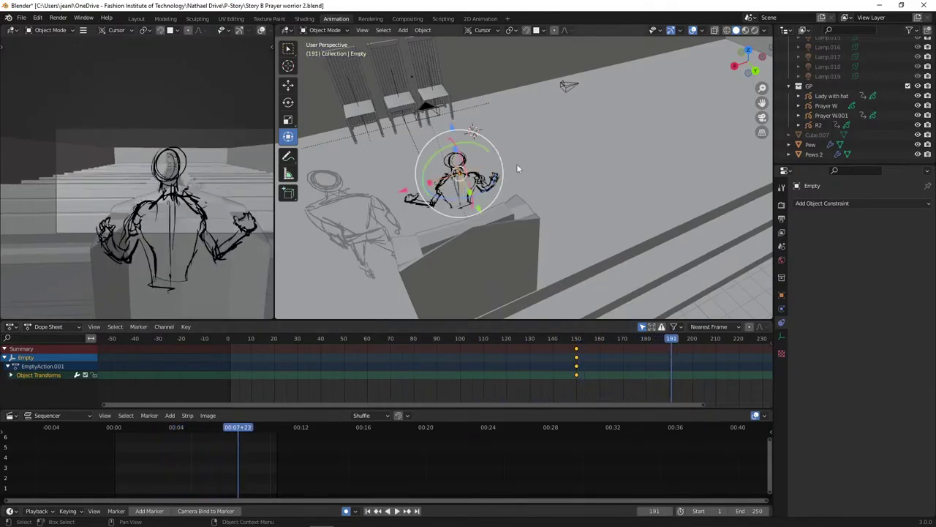
- Try rotating the empty at frame 191 and undo the rotation
drag(484, 191, 463, 200)
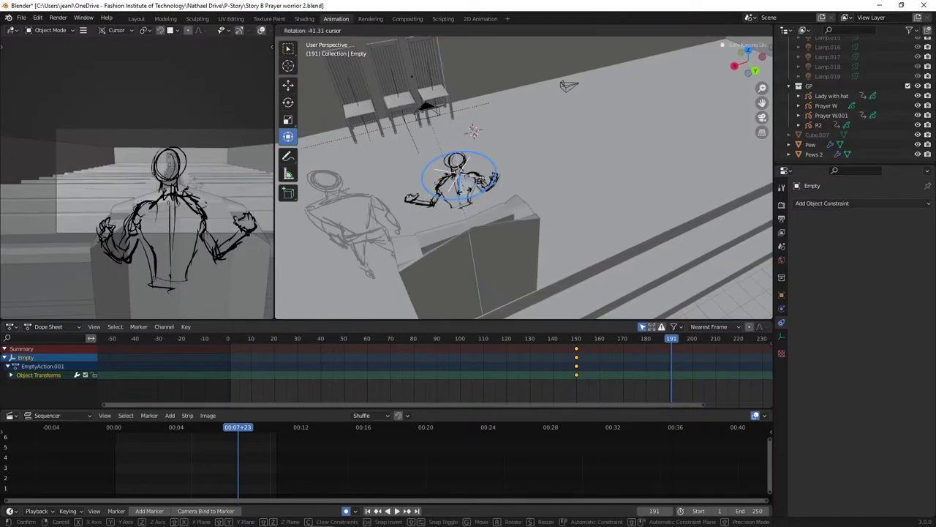
drag(475, 150, 477, 154)
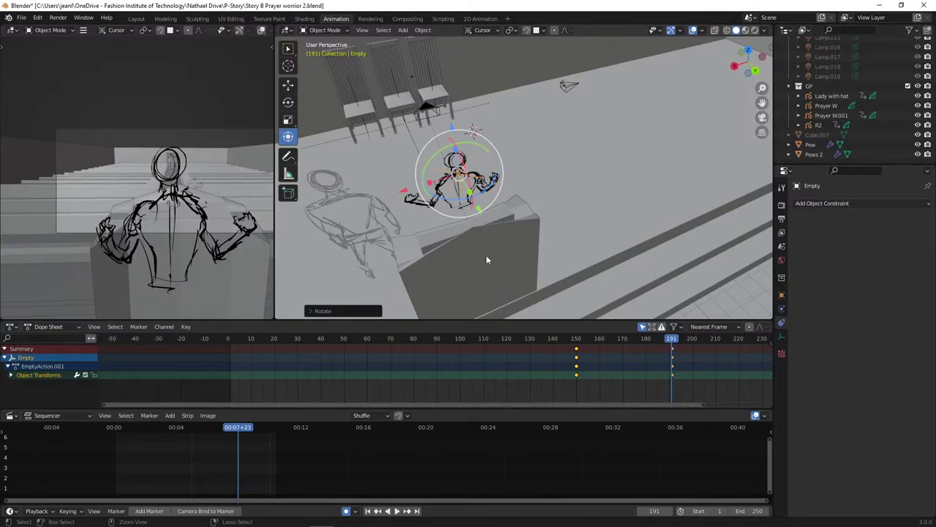
key(ctrl+z)
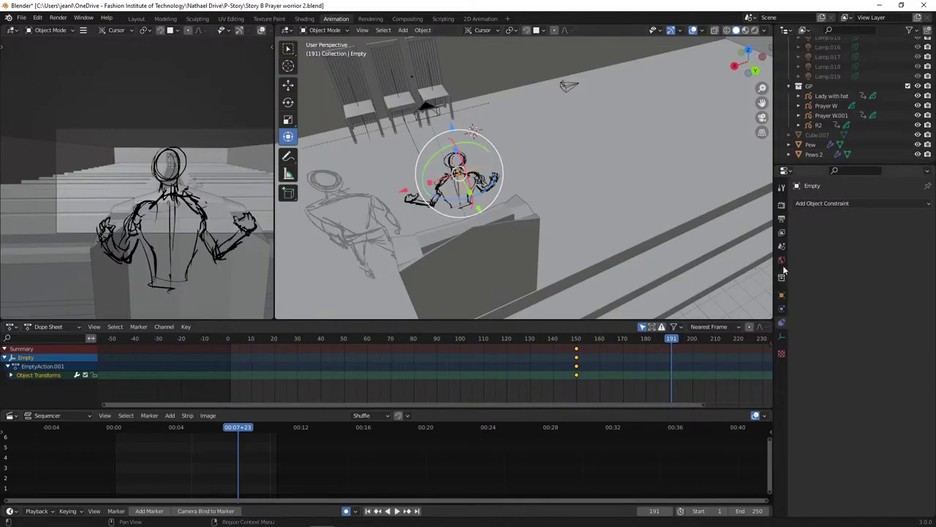
- Add a Copy Rotation constraint to the empty
click(818, 205)
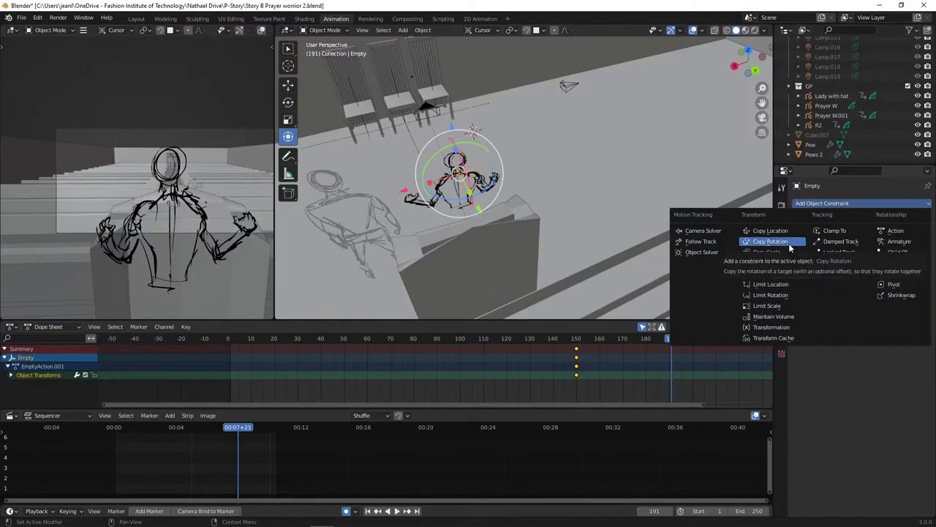
click(789, 243)
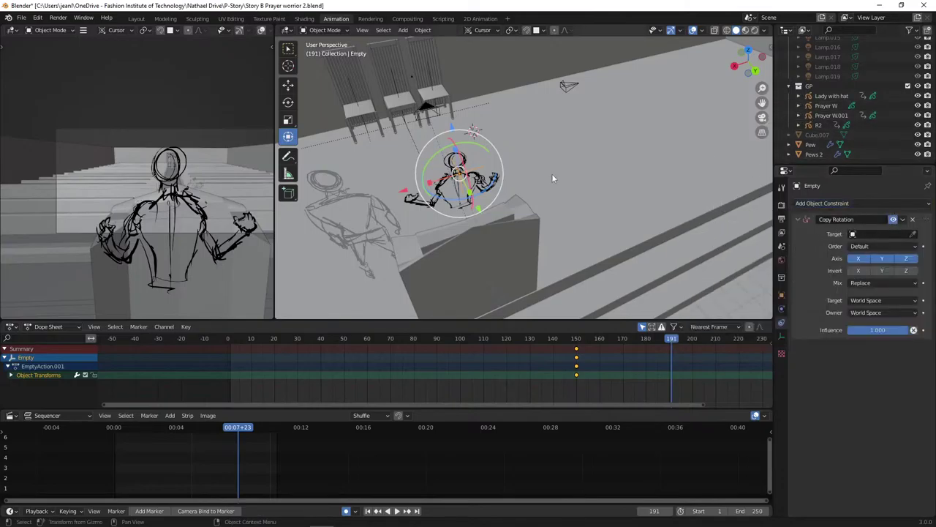
- Collapse the Light and Church.001 collections and remove the Copy Location constraint from Camera.001
click(425, 104)
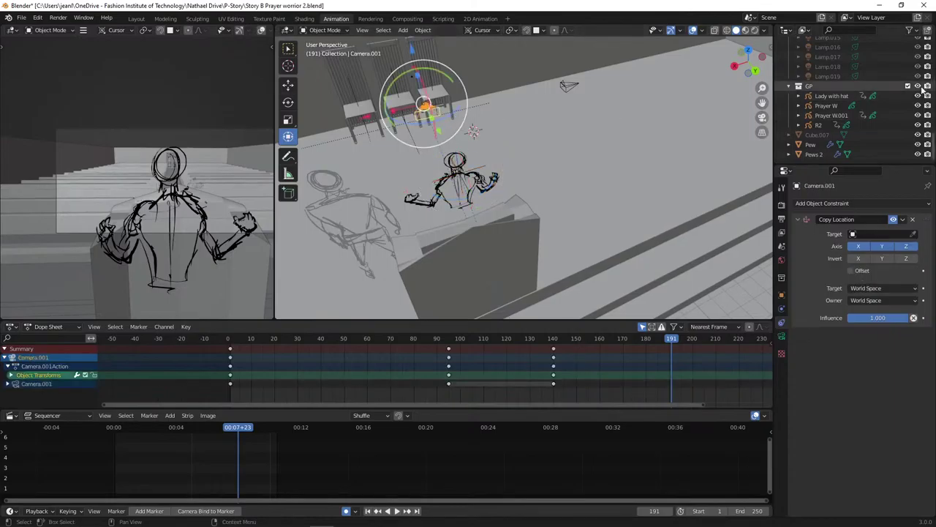
scroll(800, 113, up, 10)
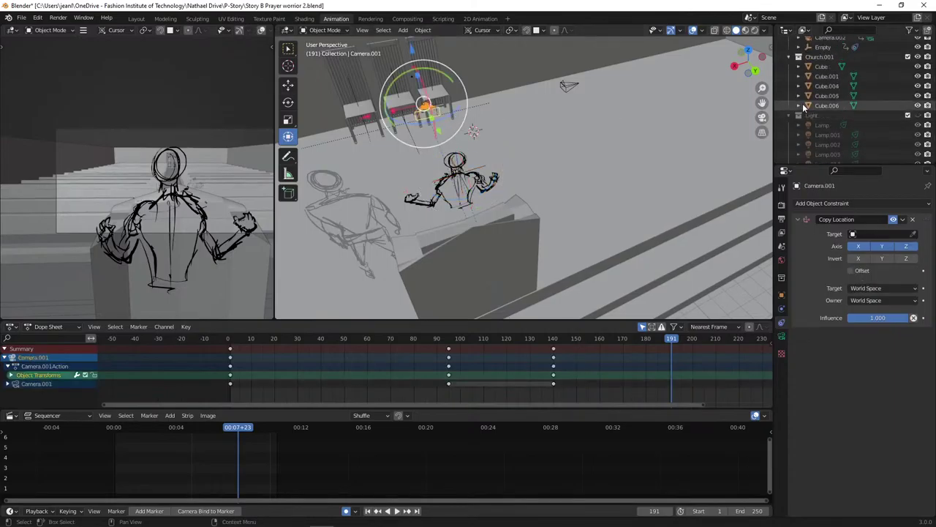
click(799, 116)
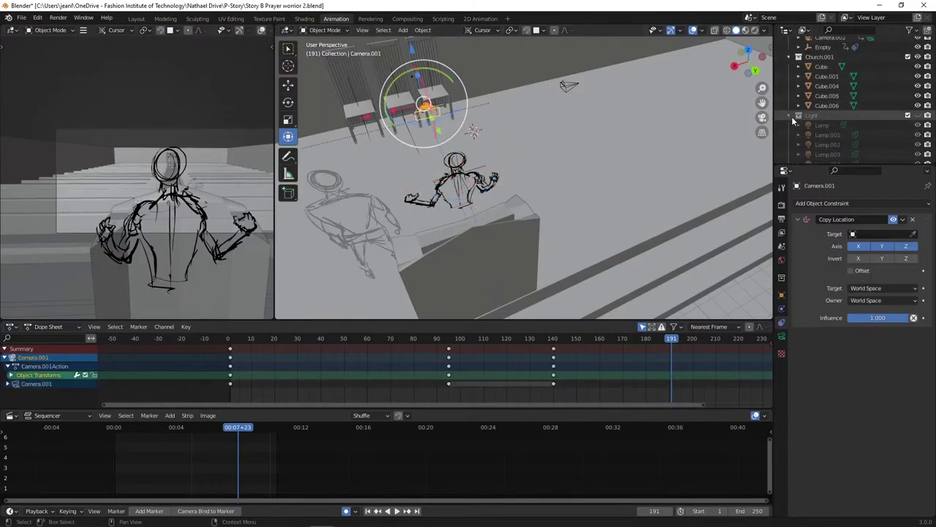
click(799, 56)
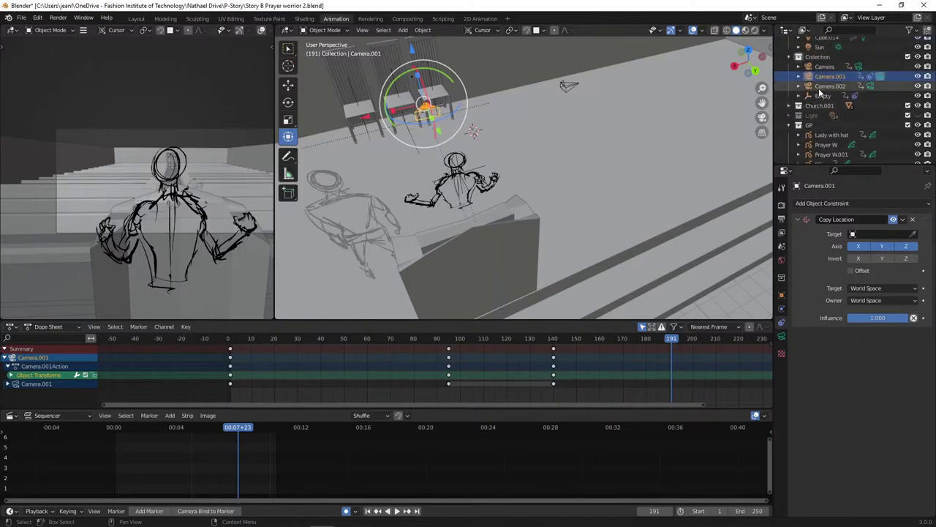
scroll(822, 88, down, 2)
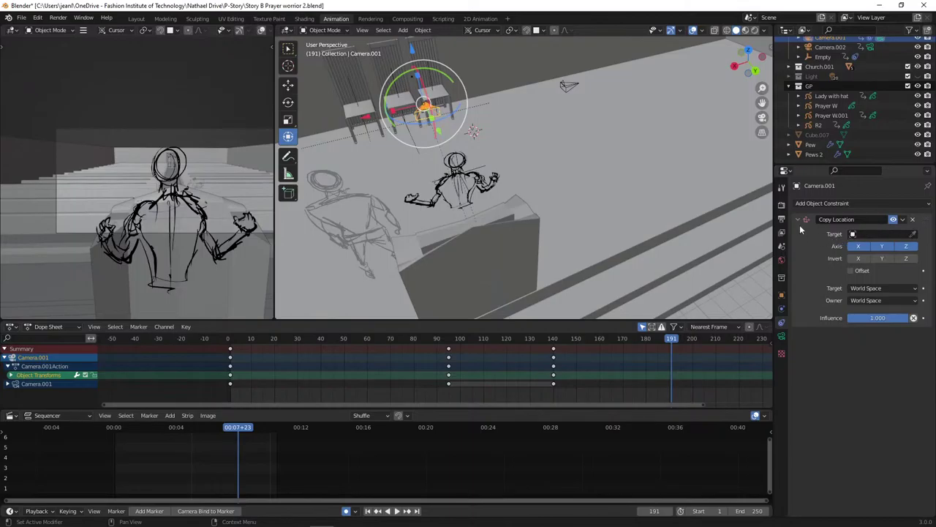
click(912, 220)
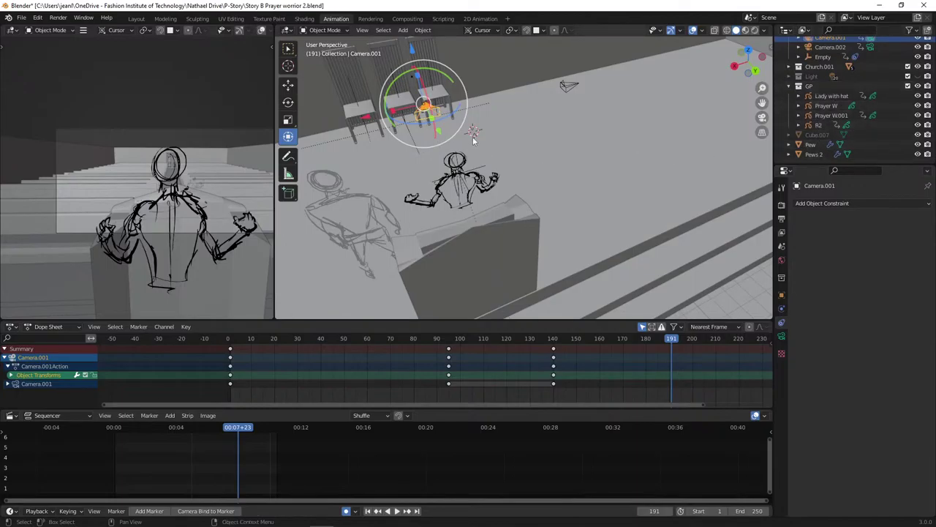
- Set Camera.001 as the target of the empty's Copy Rotation constraint
click(476, 172)
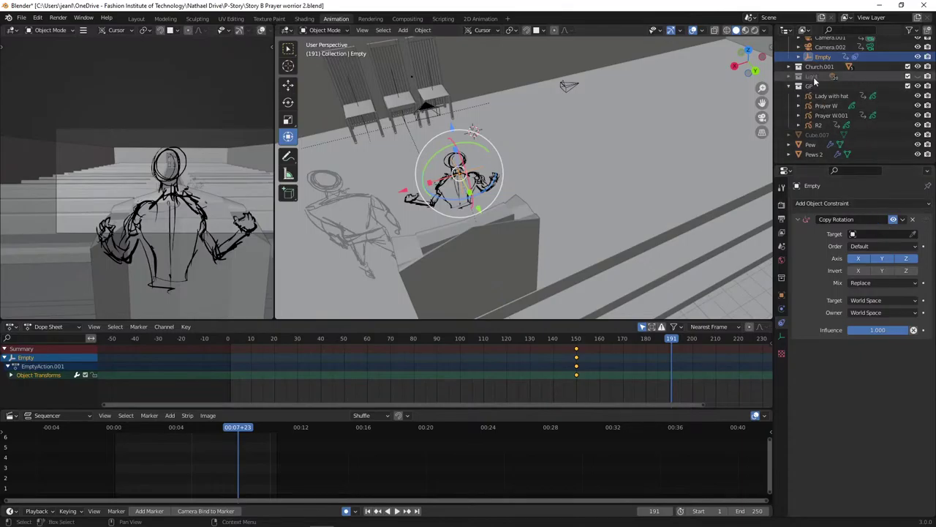
scroll(852, 117, up, 2)
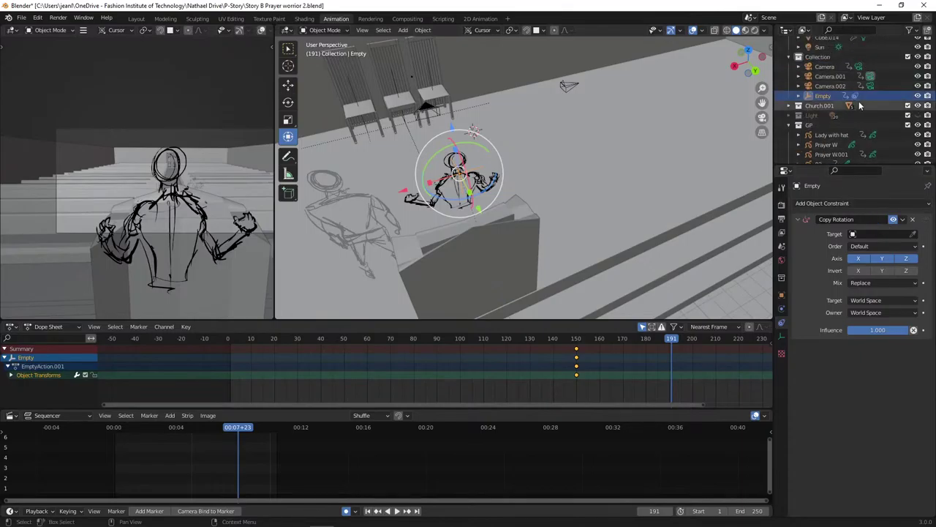
click(826, 86)
click(828, 76)
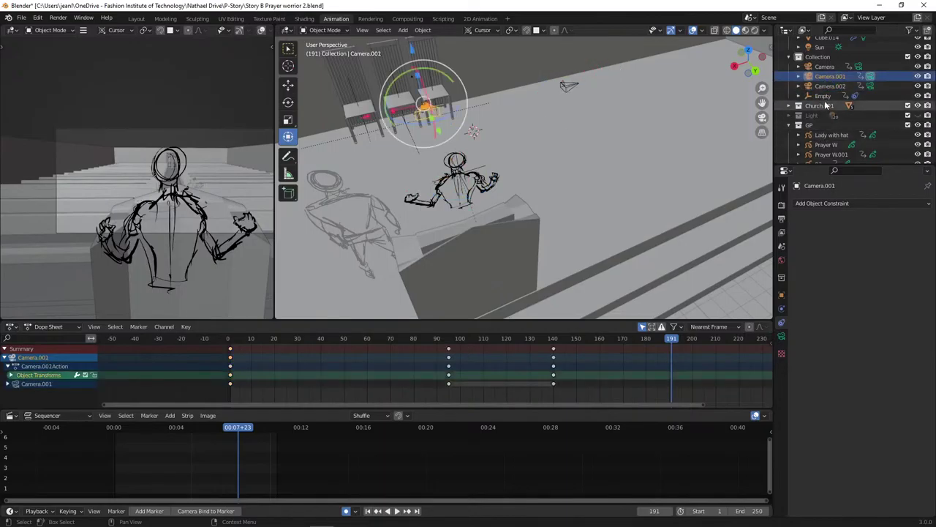
click(824, 95)
drag(823, 77, 866, 236)
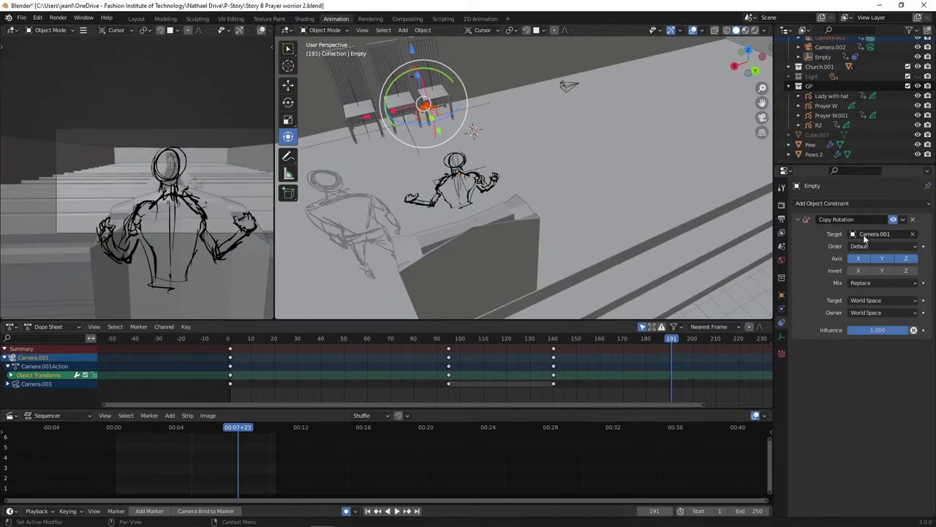
- Select the empty and rotate it slightly about its Z axis at frame 191 so a keyframe is recorded
click(471, 174)
click(472, 174)
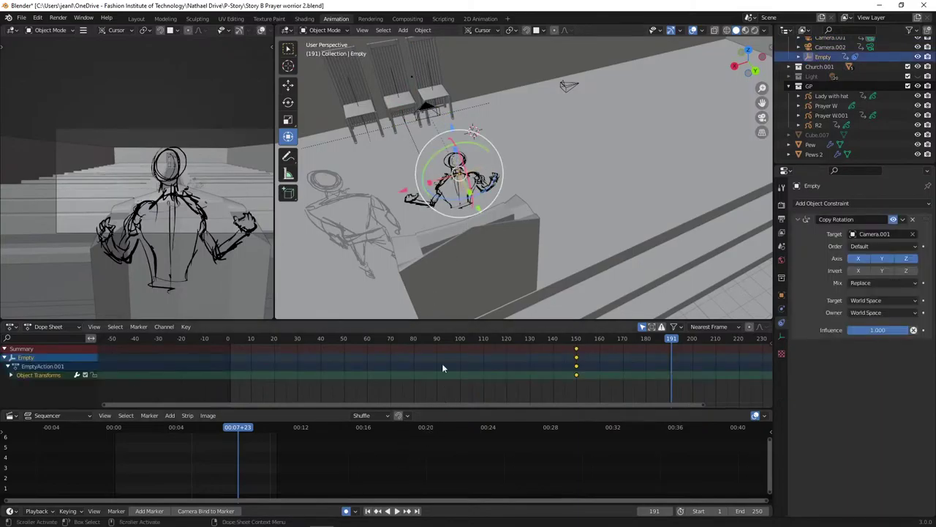
drag(484, 189, 487, 191)
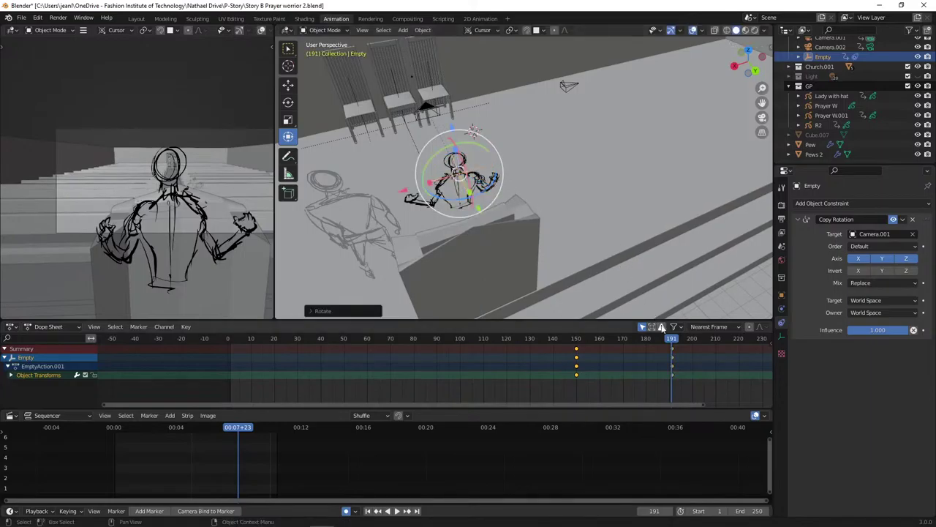
click(873, 246)
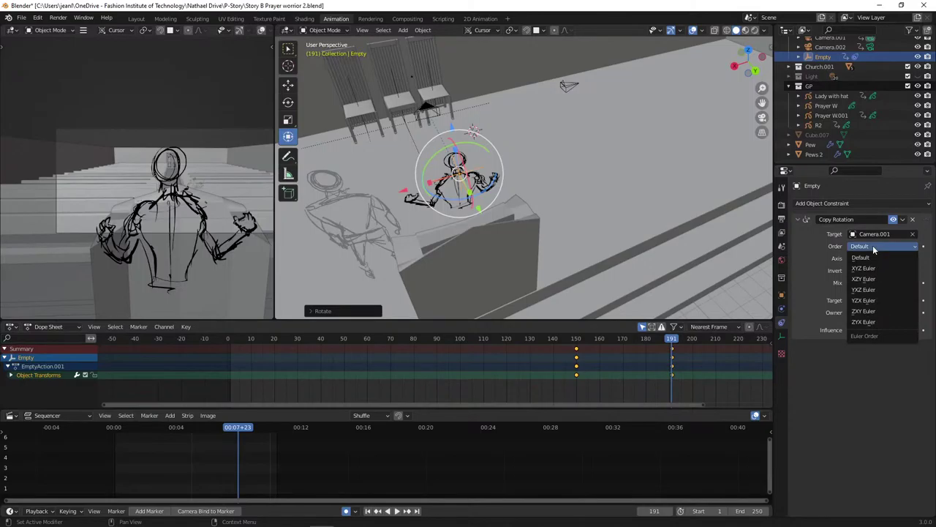
click(872, 246)
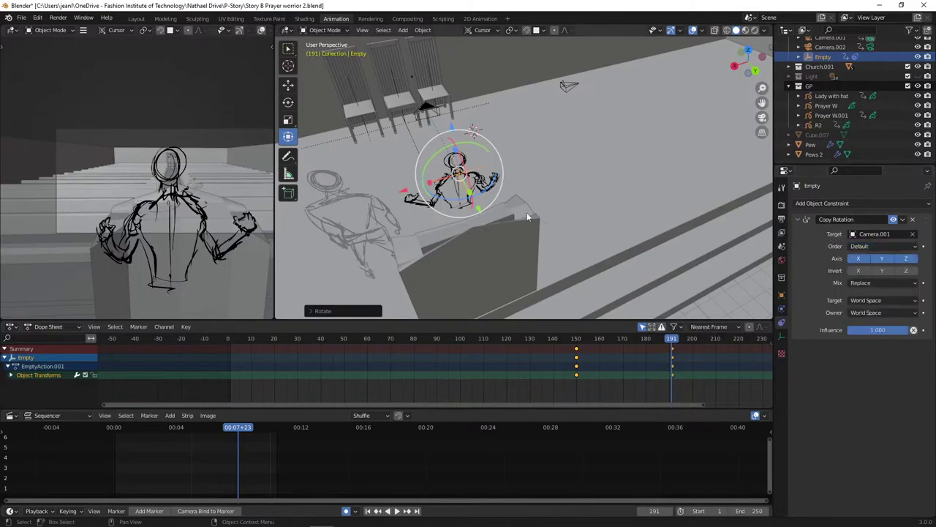
key(r)
key(Escape)
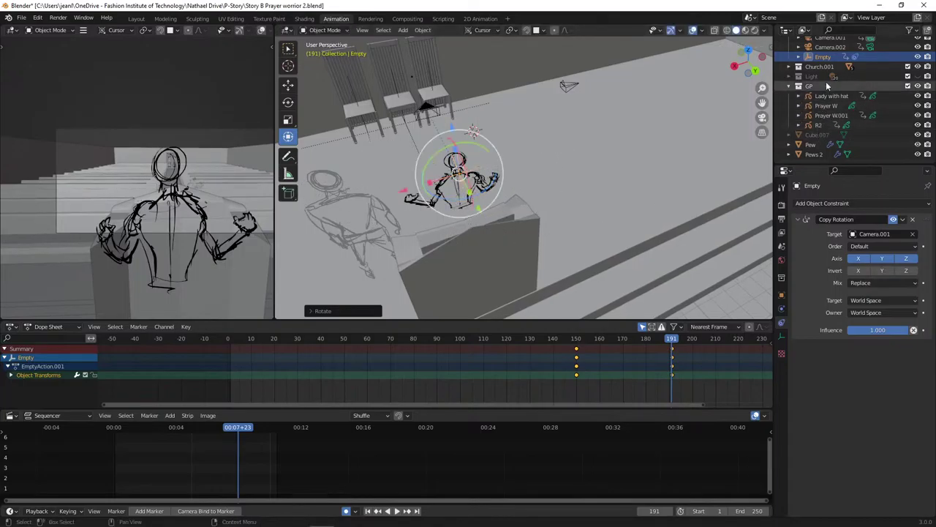
click(821, 57)
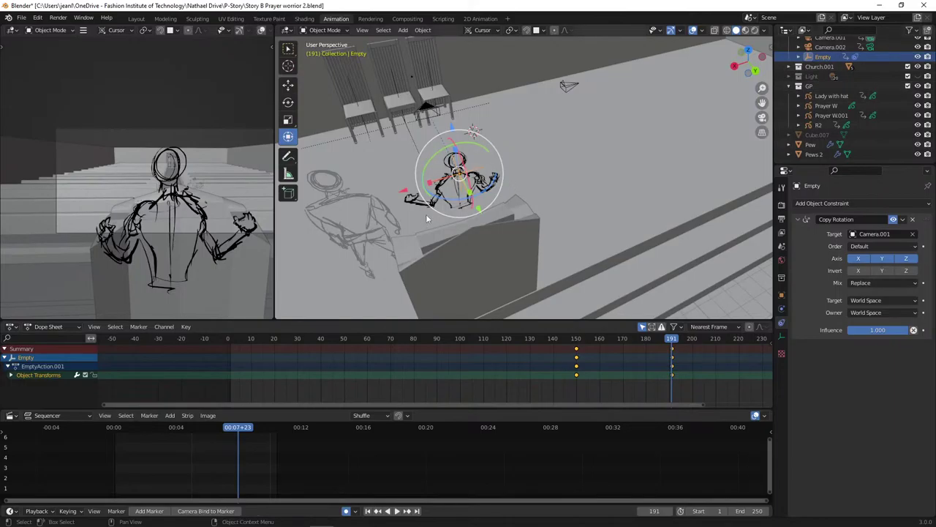
key(r)
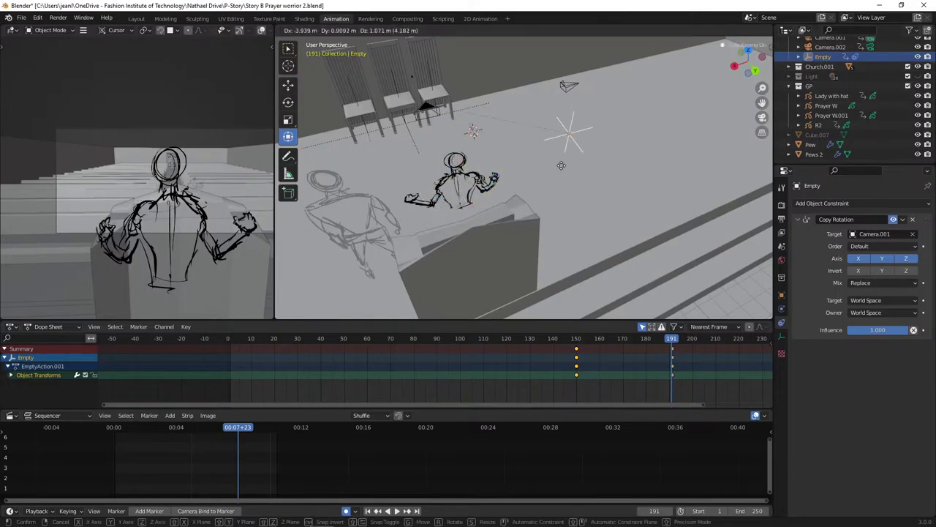
key(Escape)
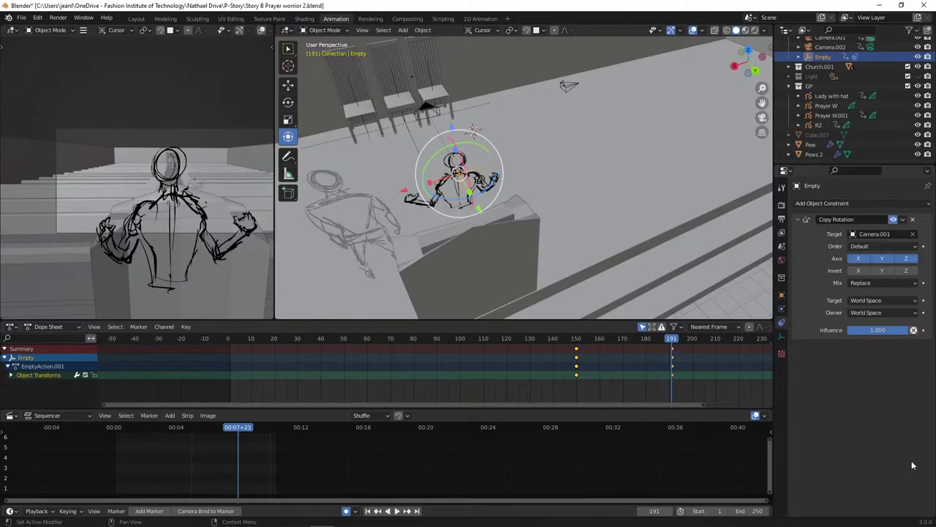
- Clear the target of the empty's Copy Rotation constraint and remove the constraint
click(912, 235)
click(913, 219)
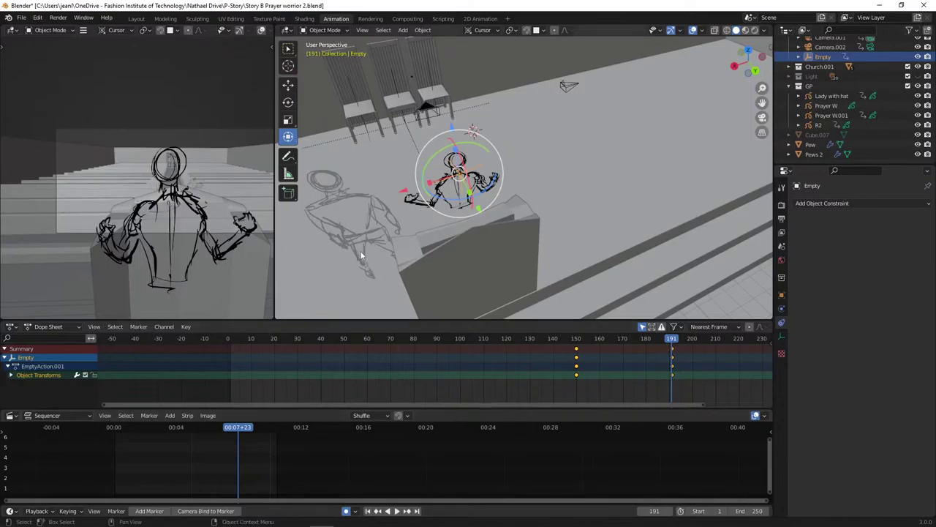
scroll(399, 242, down, 1)
scroll(402, 242, up, 1)
key(shift+a)
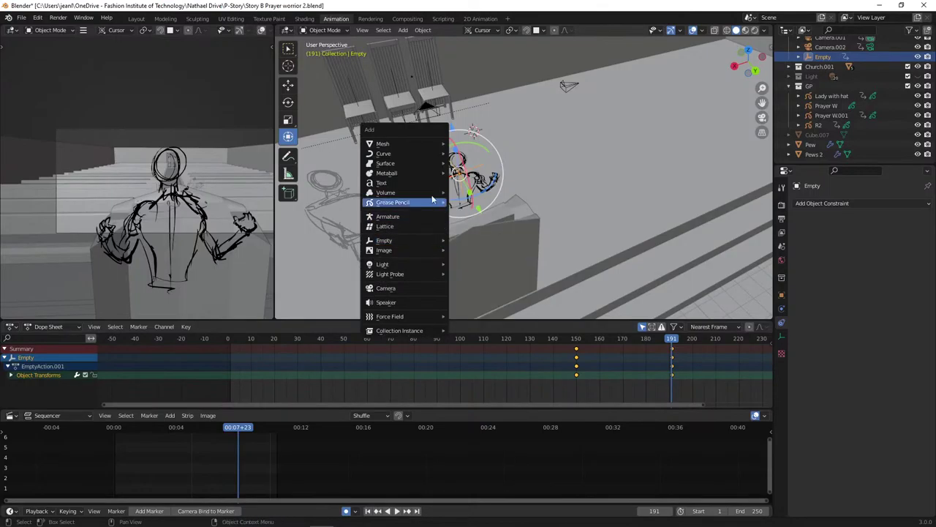
mouse_move(426, 153)
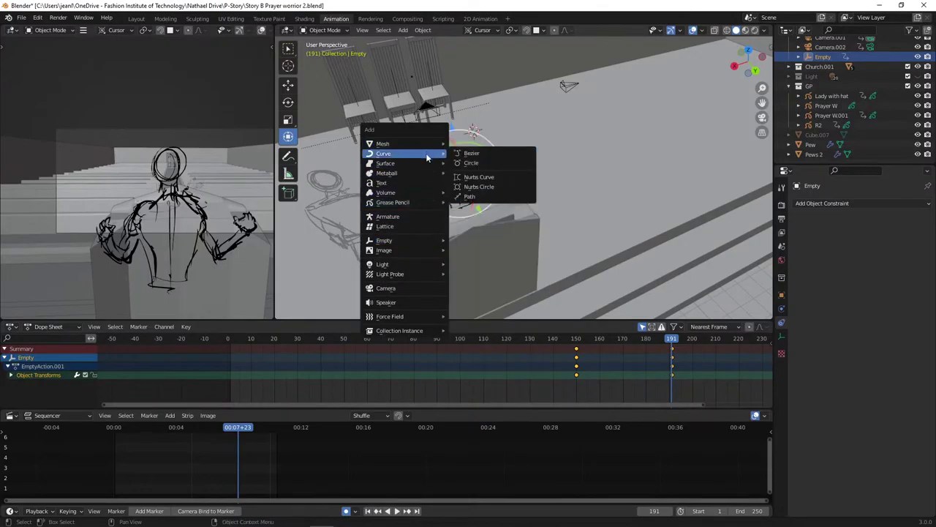
click(472, 153)
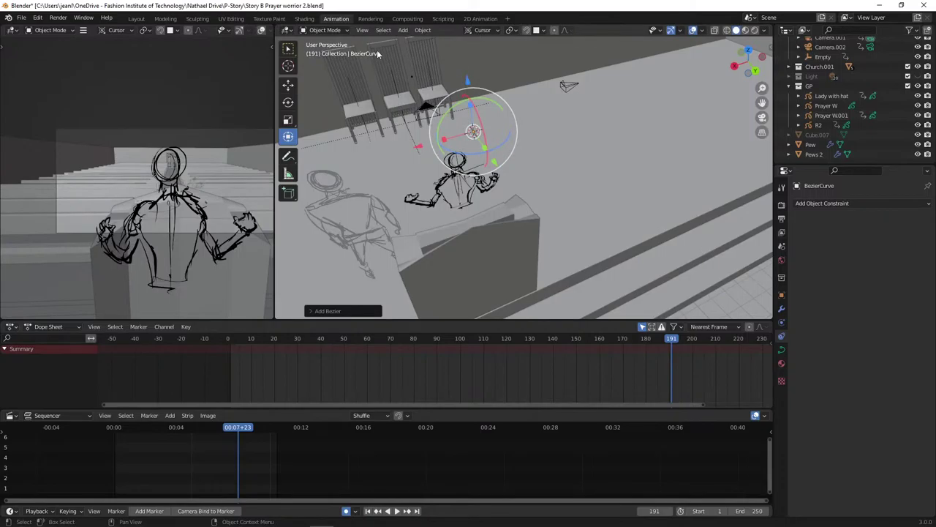
key(ctrl+z)
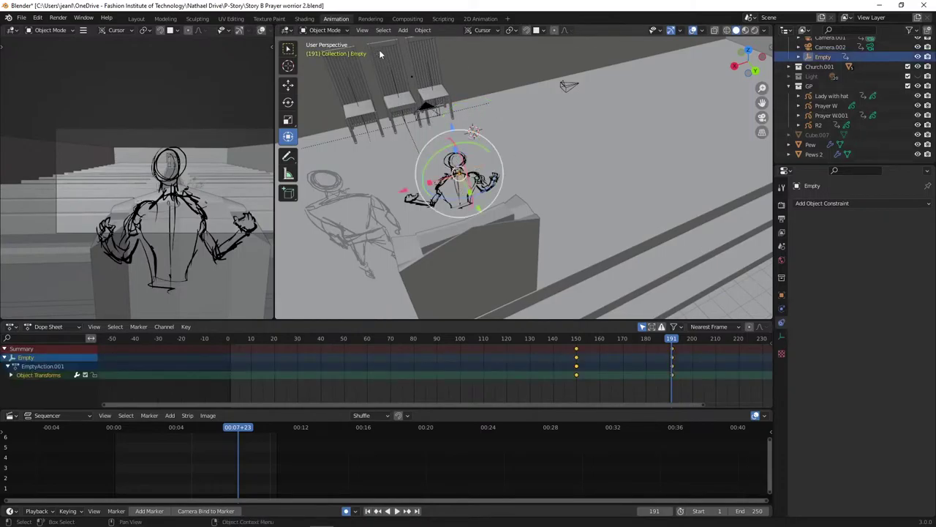
- Undo the removal of the empty's Copy Rotation constraint and select the empty again
key(ctrl+z)
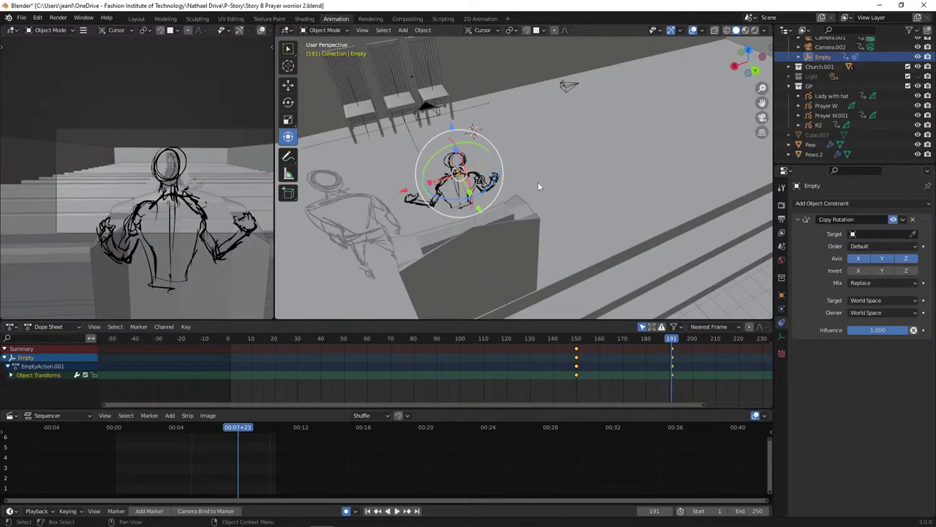
click(425, 107)
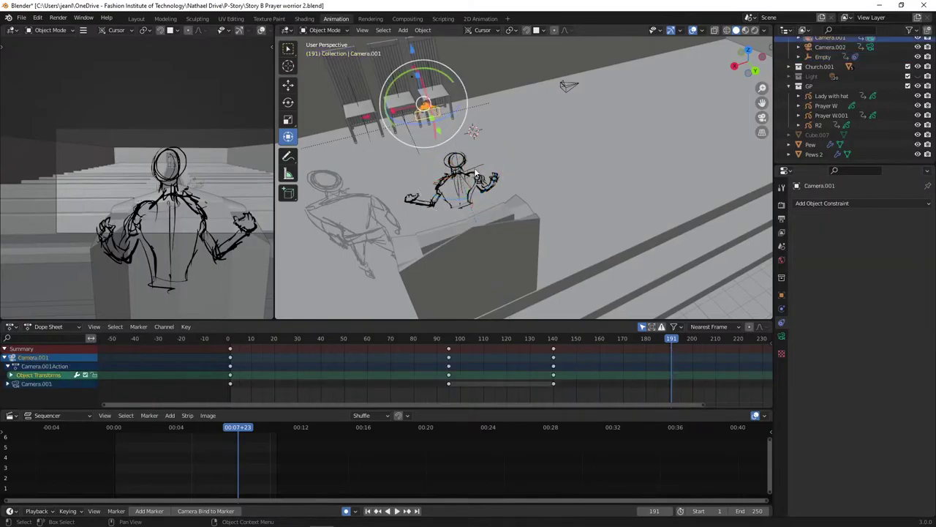
click(476, 174)
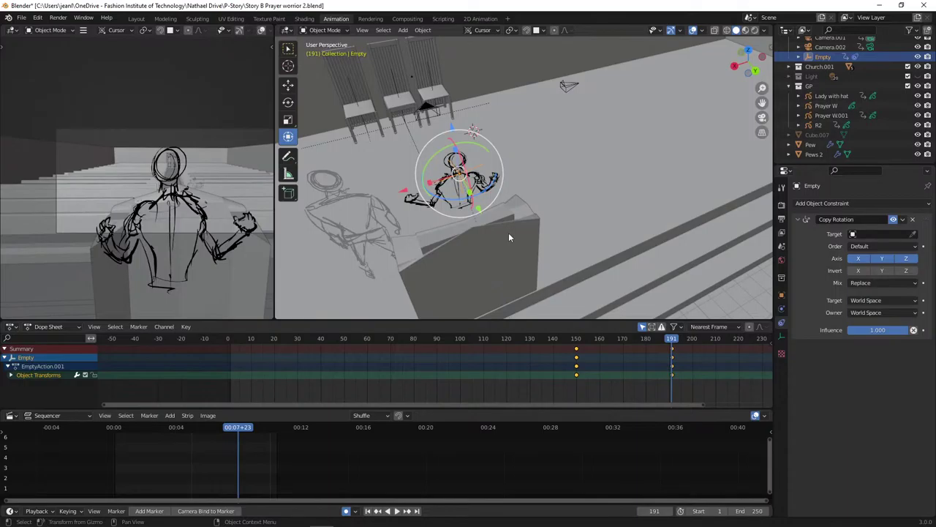
- Frame the empty beside the praying figure and try setting a parent with the Object option while only the empty is selected
key(KP_Divide)
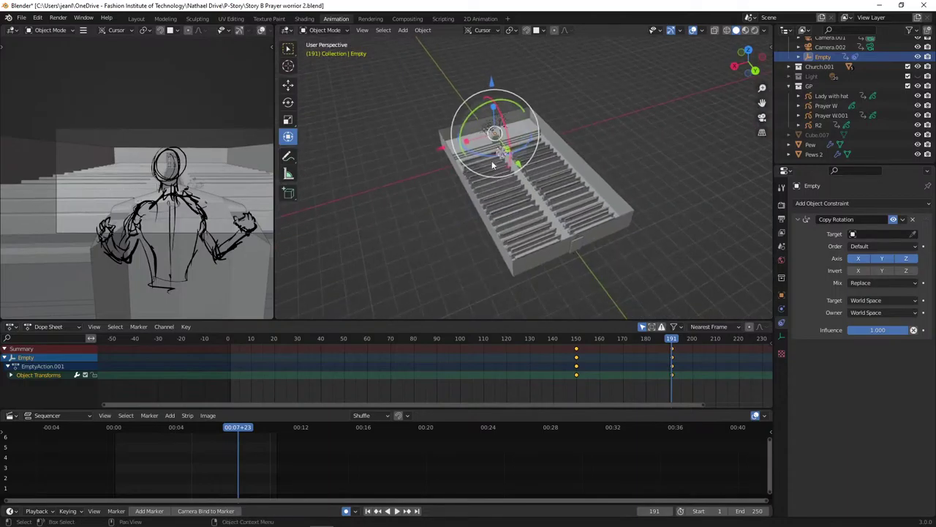
scroll(510, 161, up, 7)
scroll(505, 185, down, 3)
scroll(479, 139, up, 4)
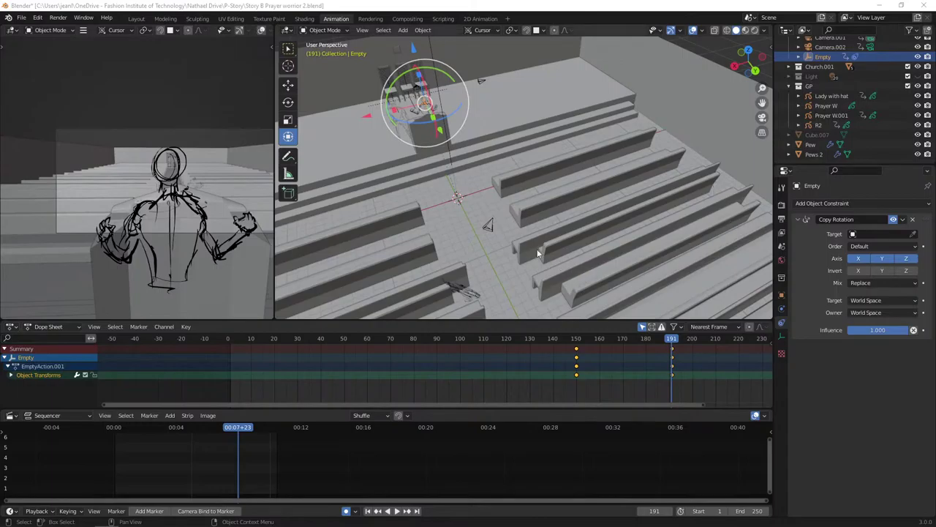
middle_drag(538, 252, 622, 134)
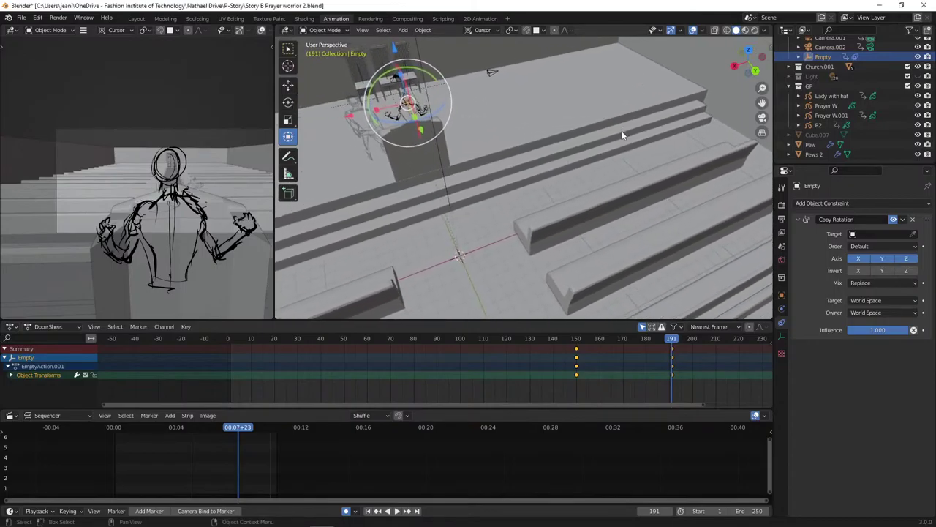
key(grave)
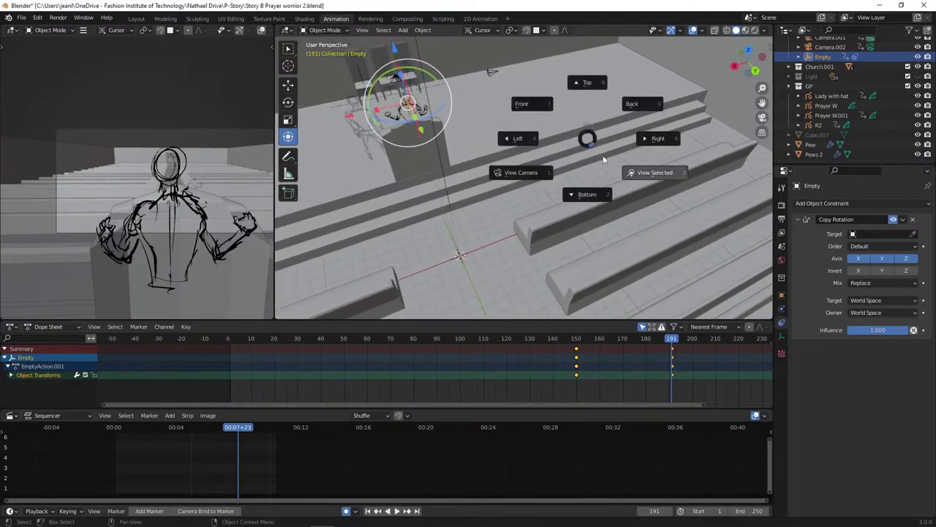
click(639, 175)
scroll(645, 102, down, 5)
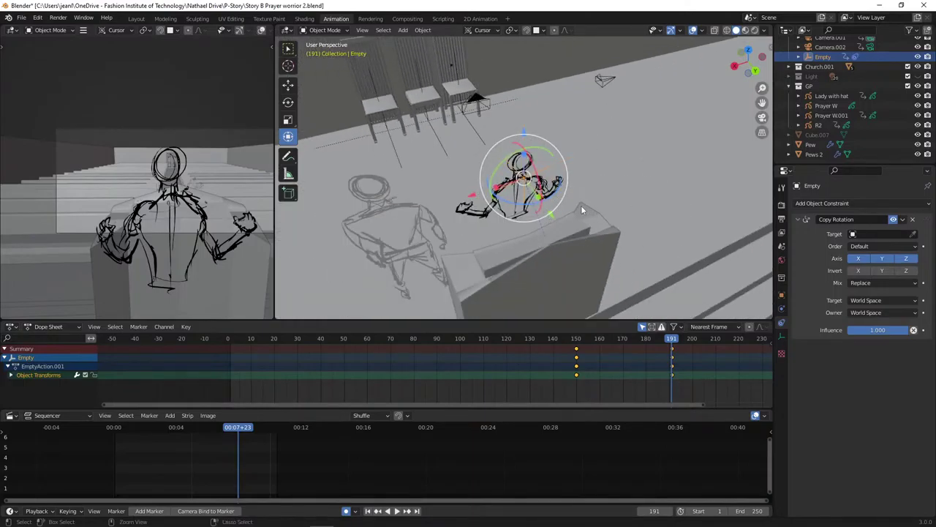
key(ctrl+p)
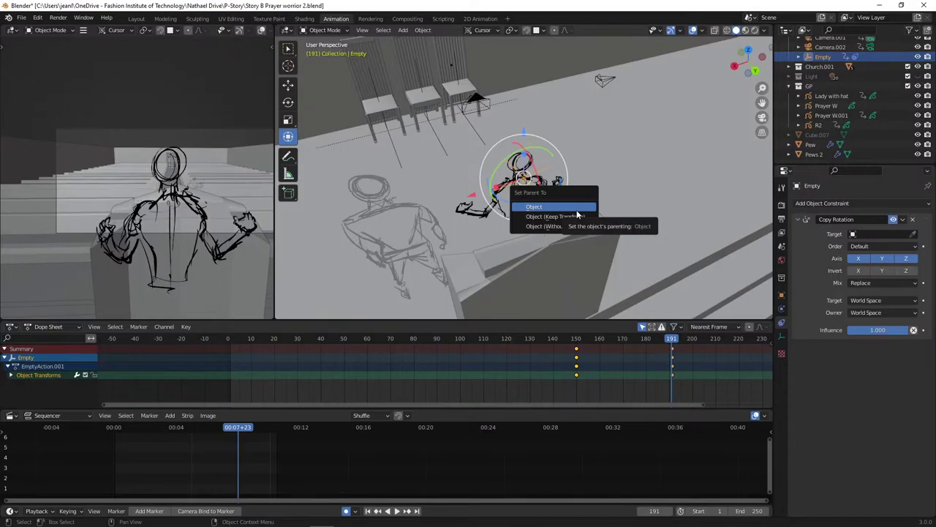
click(576, 209)
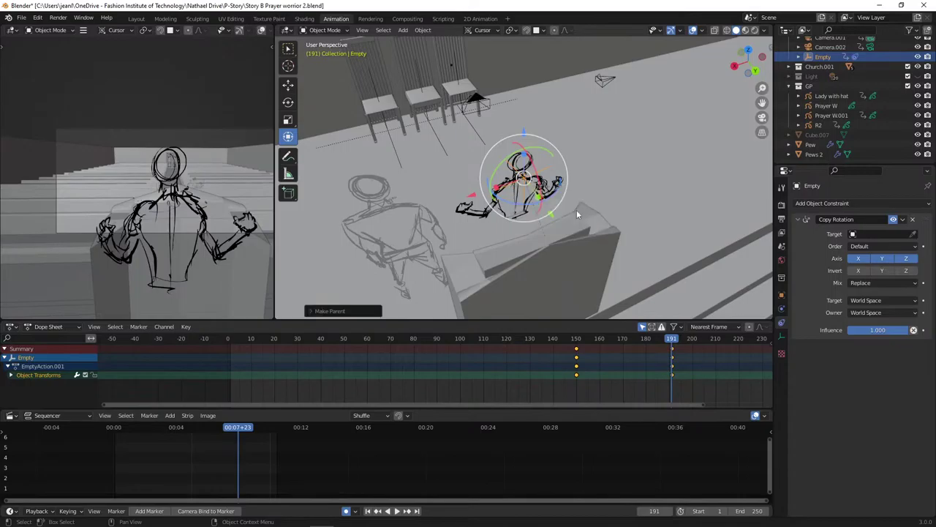
- Try to parent Camera.001 to the empty with the Object option after testing a rotation of the empty
click(476, 99)
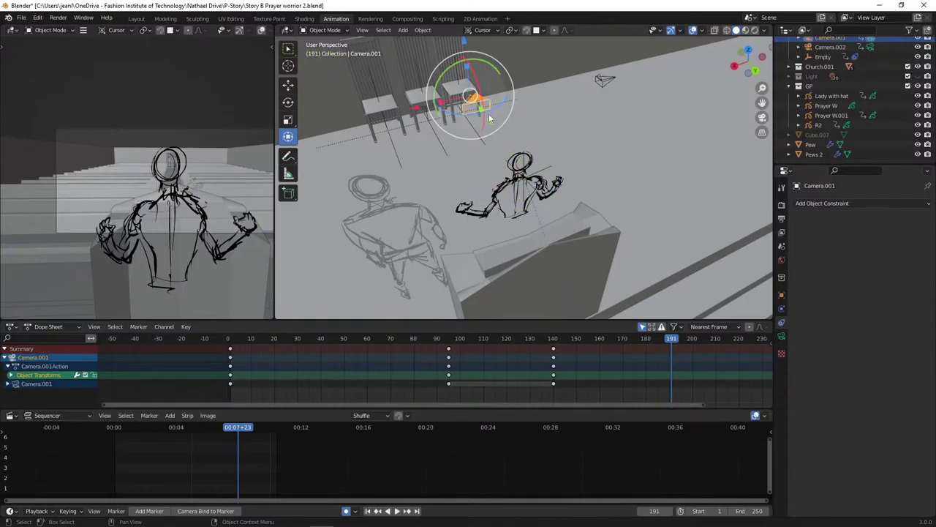
click(542, 169)
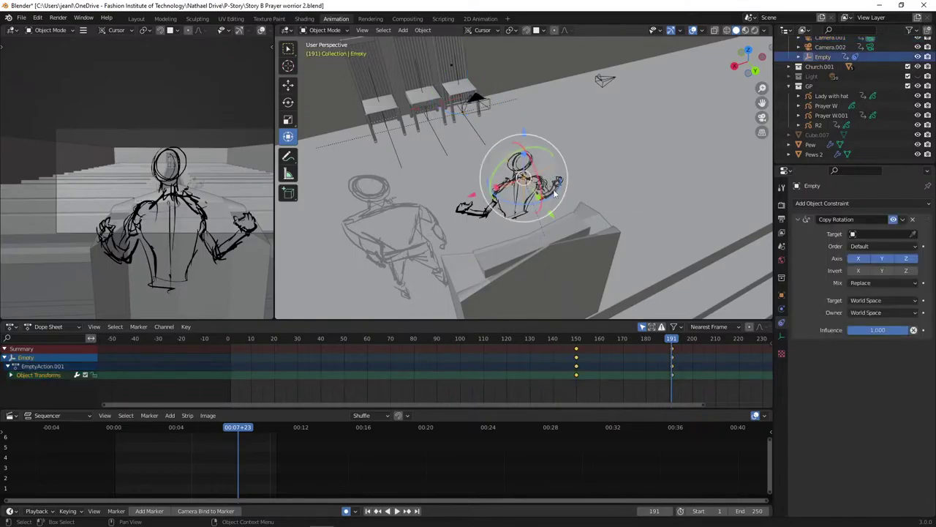
key(r)
click(554, 185)
key(ctrl+p)
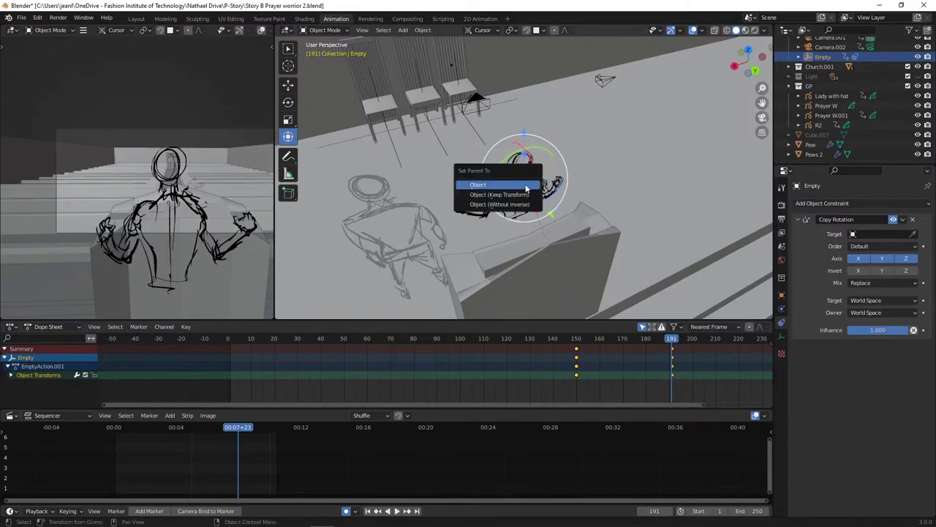
click(525, 185)
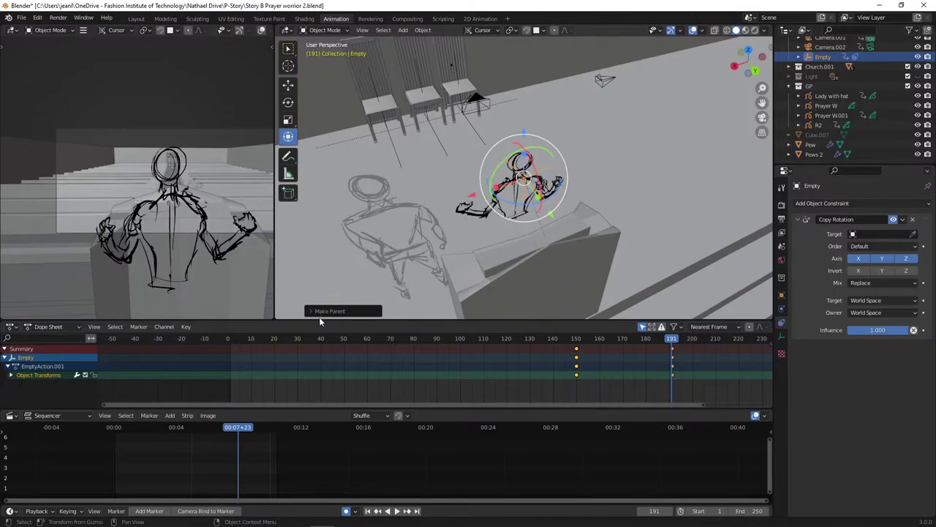
- Review the available parent types in the Make Parent settings and keep the type set to Object
click(311, 311)
click(369, 298)
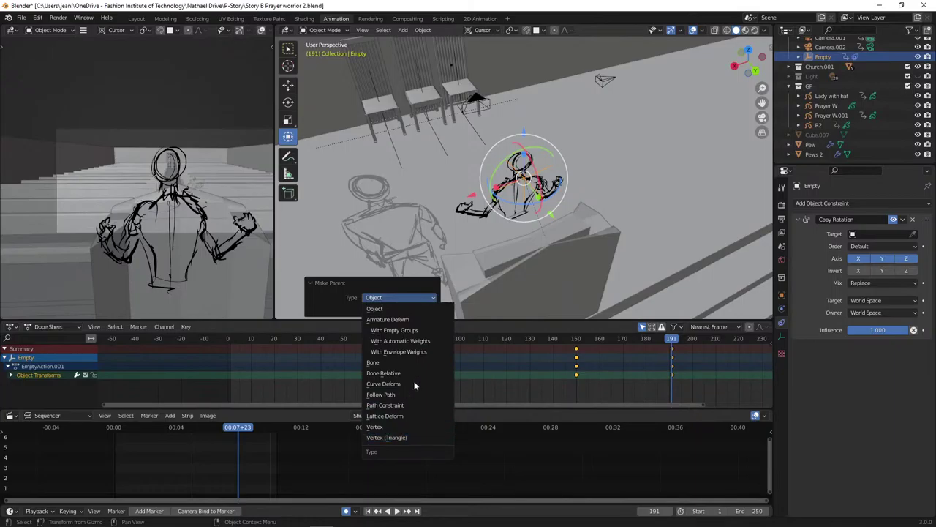
click(411, 308)
click(411, 297)
click(411, 297)
click(411, 297)
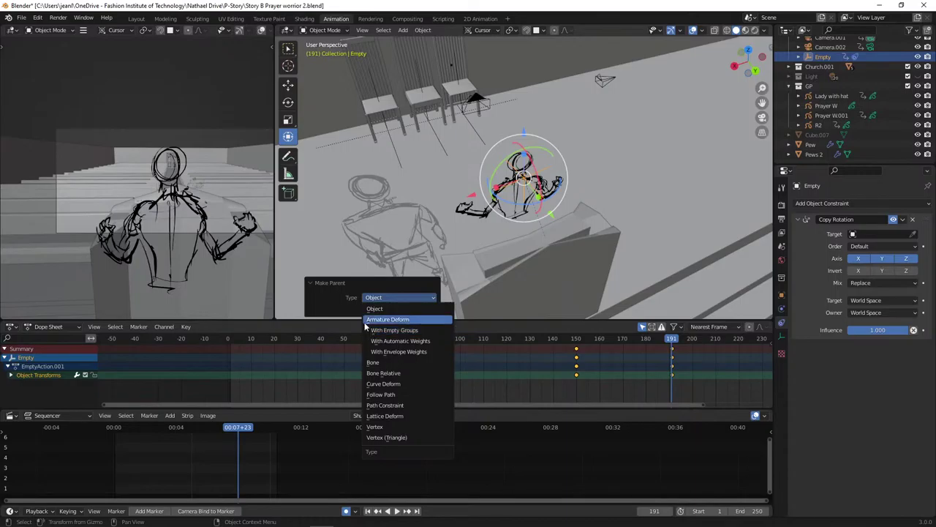
click(403, 309)
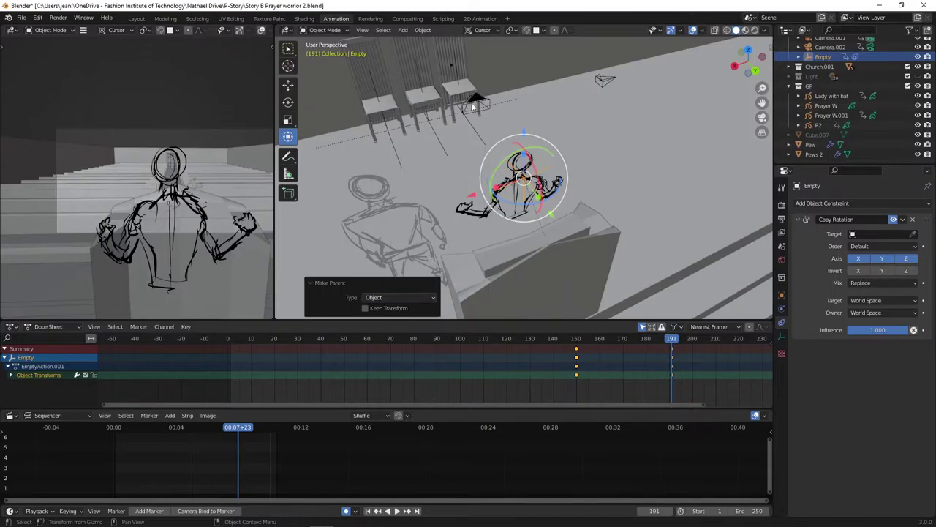
- Try parenting with Camera.001 selected using the Object option, and rotate the empty -13.4° about Z to test the link
click(473, 106)
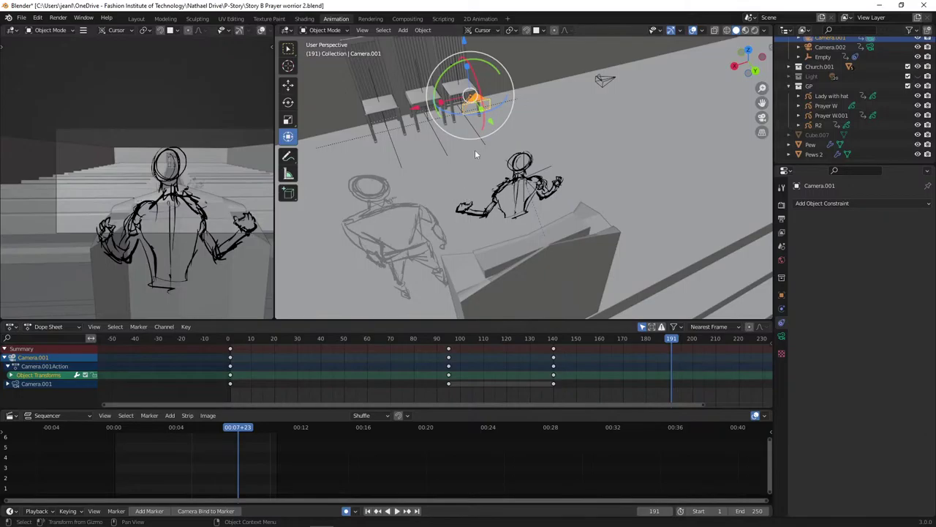
key(ctrl+p)
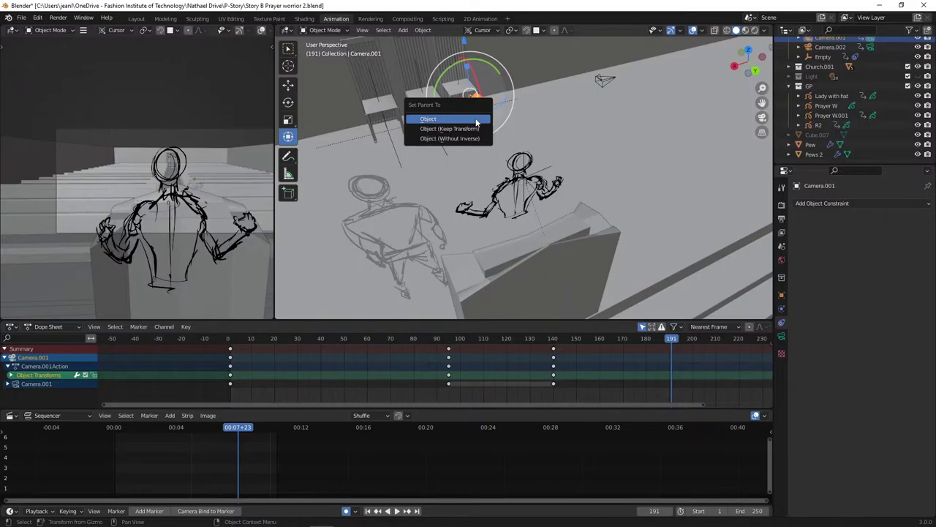
click(476, 123)
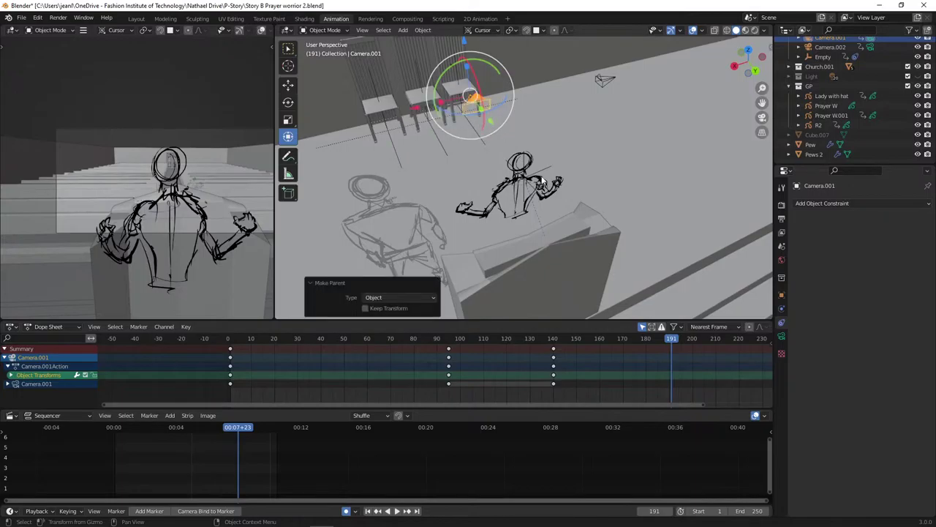
click(544, 170)
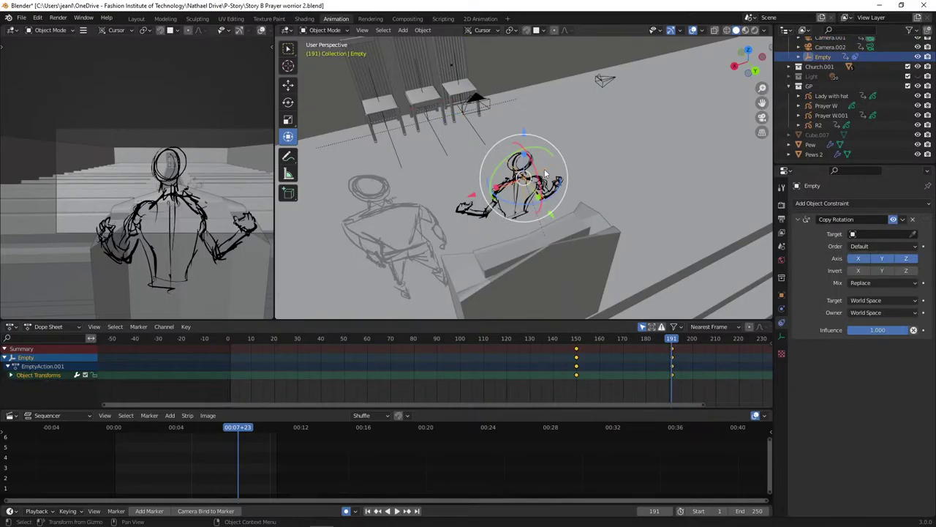
drag(544, 173, 547, 196)
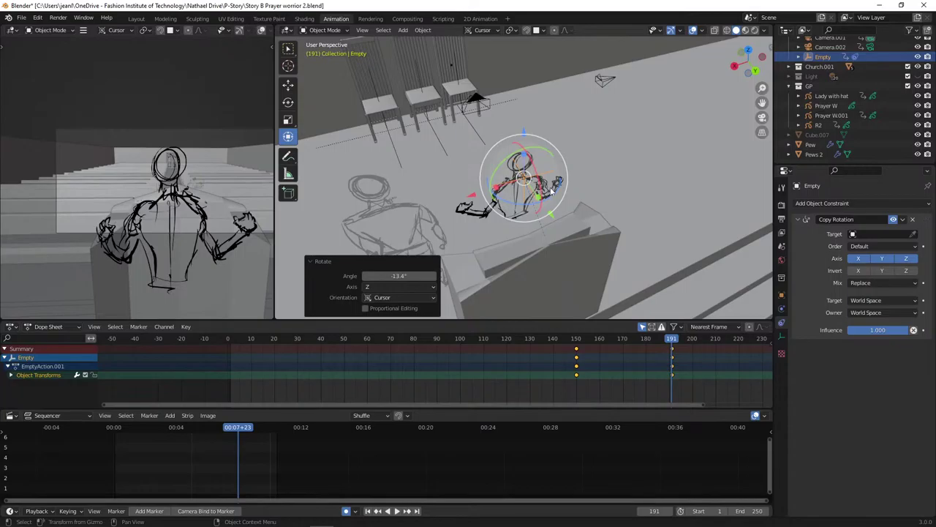
- Try to parent Camera.001 and the empty using Object (Keep Transform), test-rotate the empty, and undo that rotation
click(476, 103)
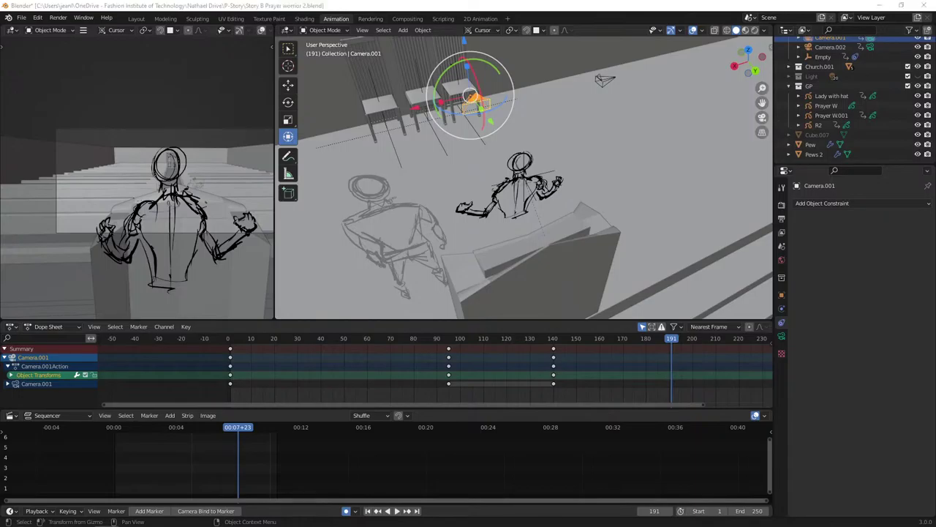
click(545, 176)
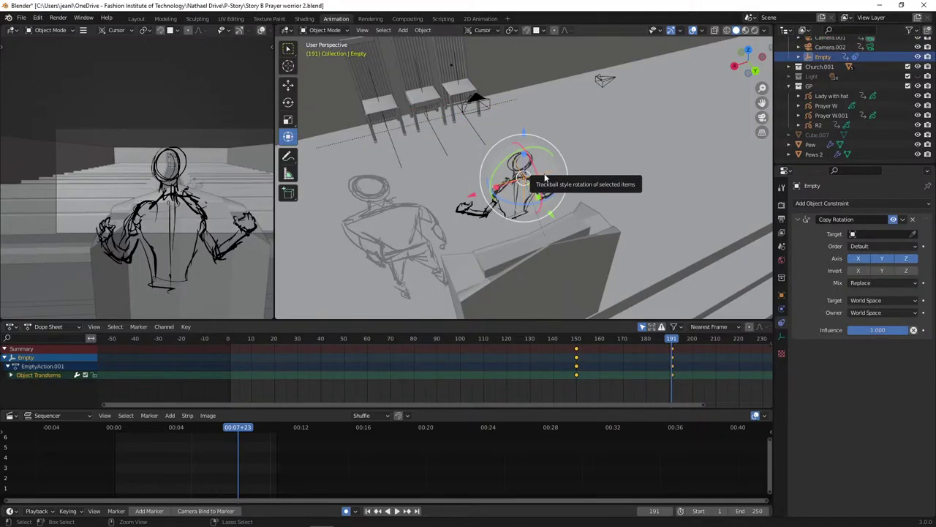
key(ctrl+p)
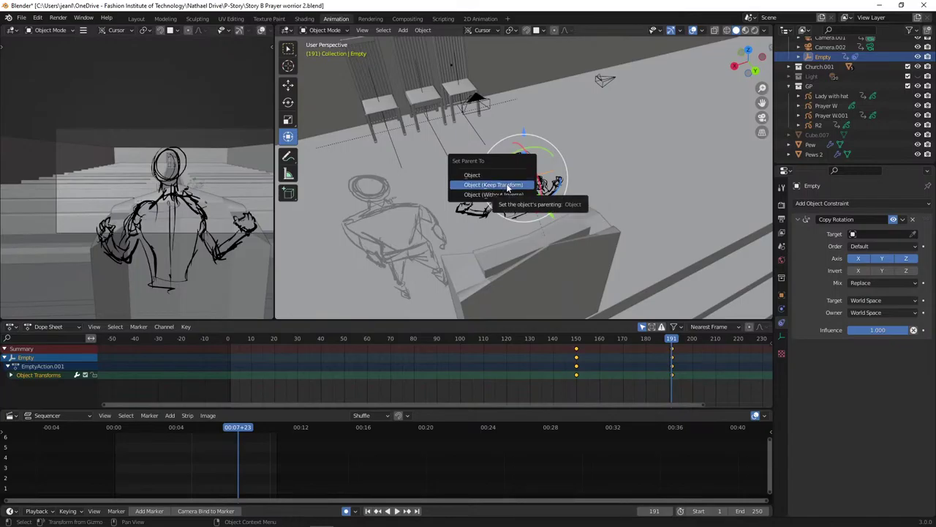
click(508, 187)
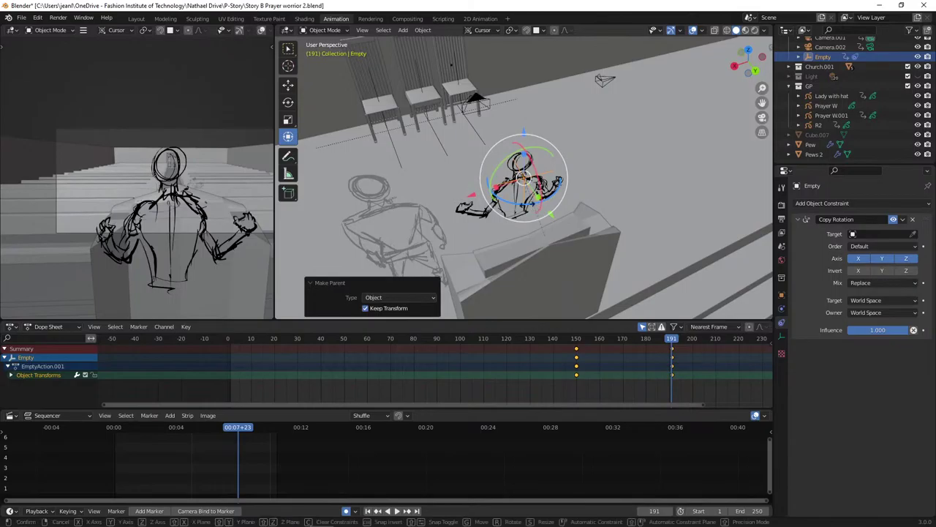
drag(526, 204, 519, 207)
key(ctrl+z)
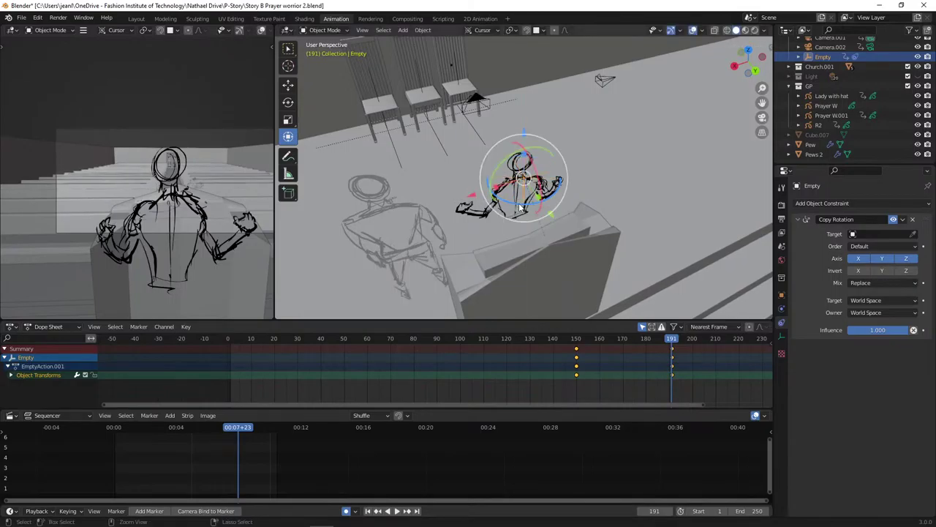
- Try parenting the empty to Camera.001 with the Object option, keeping the camera as the active object
click(468, 102)
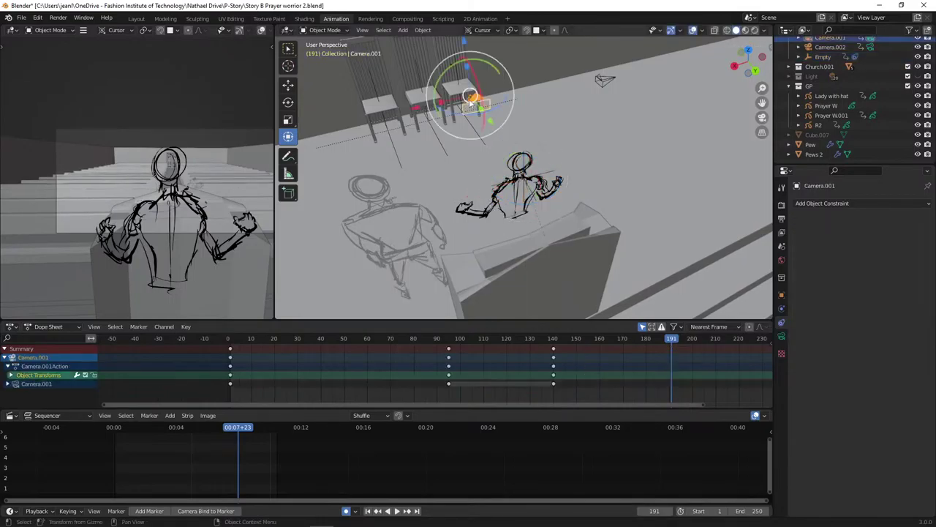
click(547, 178)
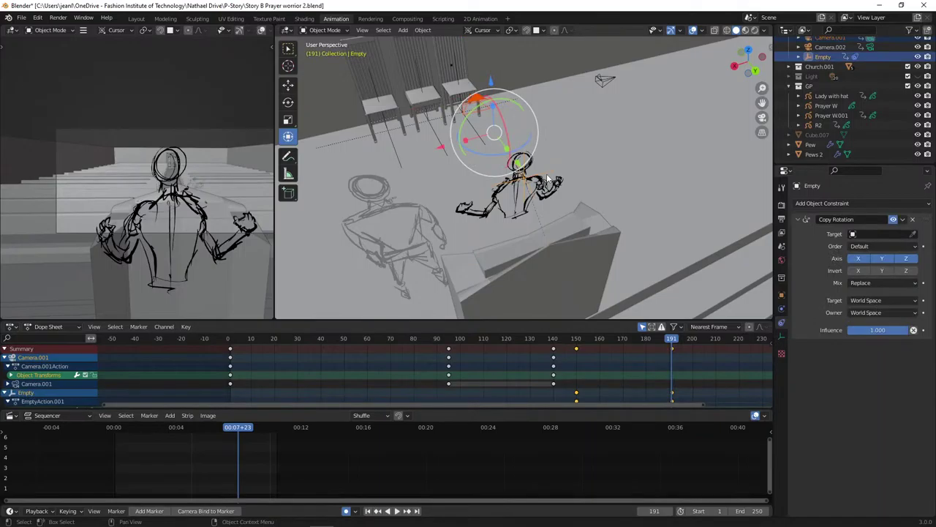
click(599, 178)
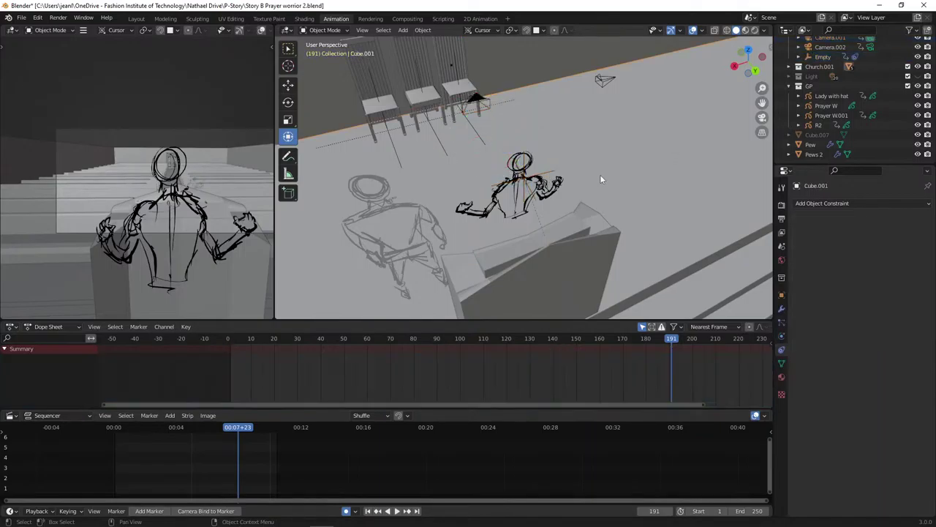
click(548, 170)
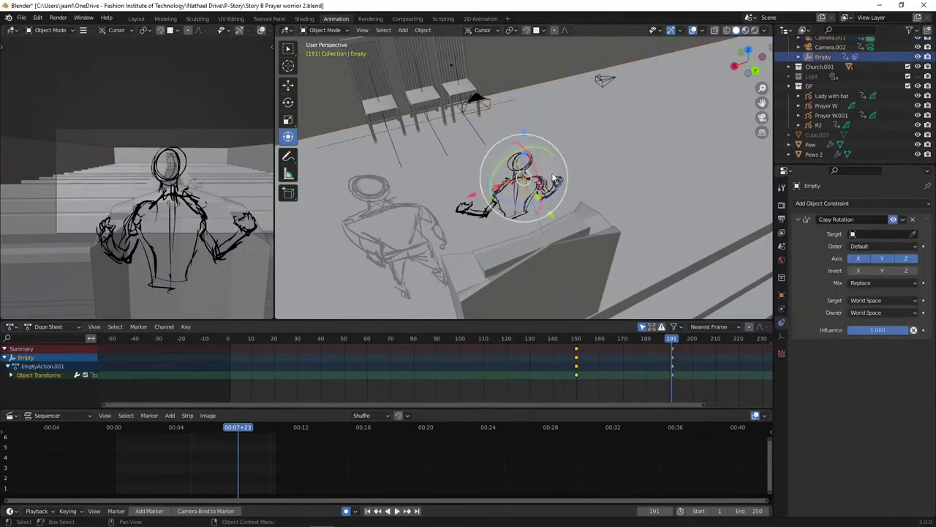
shift+click(491, 106)
key(ctrl+p)
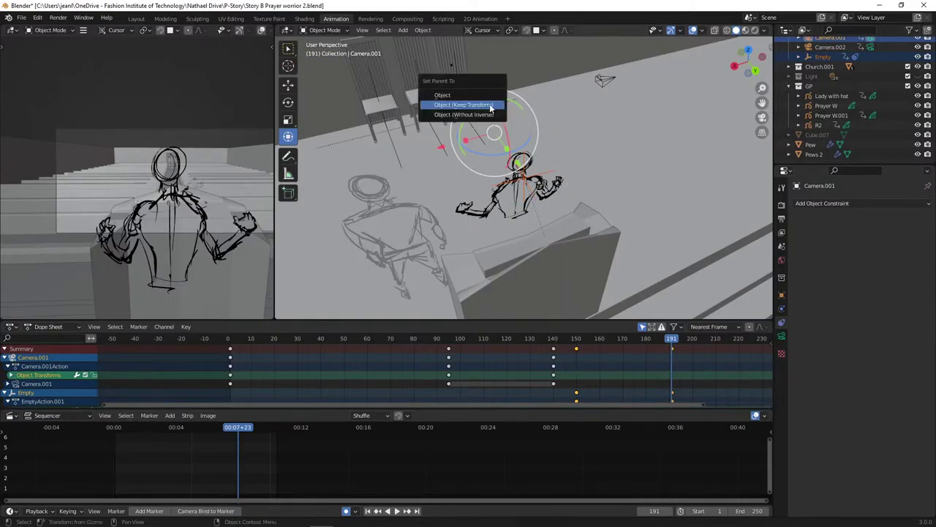
click(468, 96)
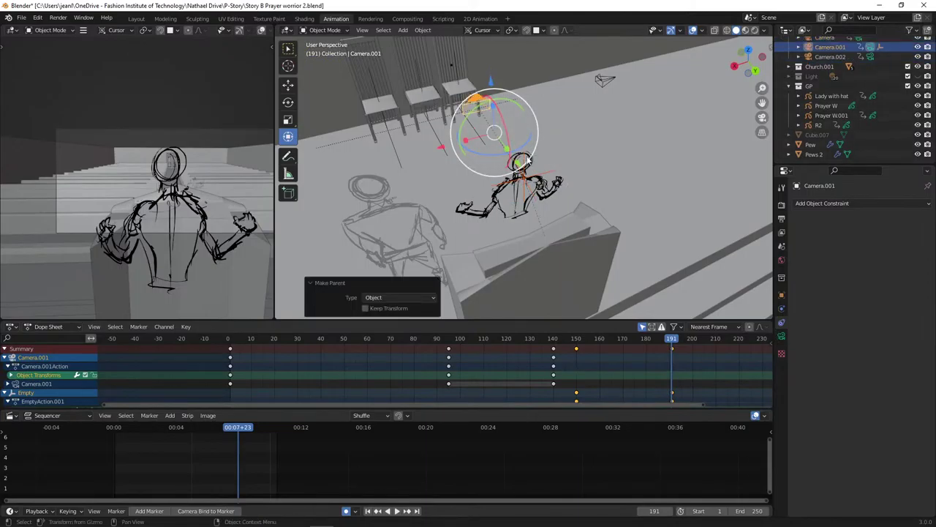
- Test-rotate Camera.001 by -63.3° about Z, and undo both the rotation and the parenting
key(r)
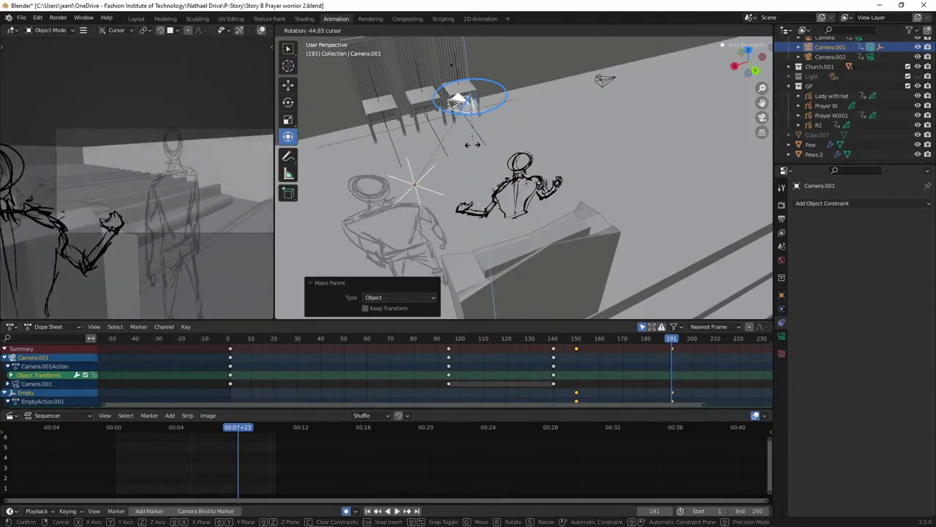
click(455, 149)
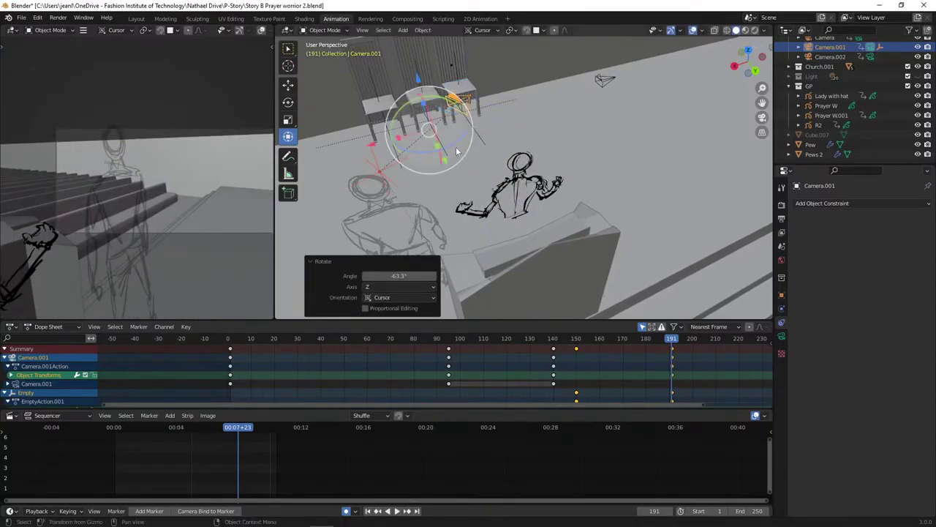
key(ctrl+z)
key(ctrl+z)
key(ctrl+z)
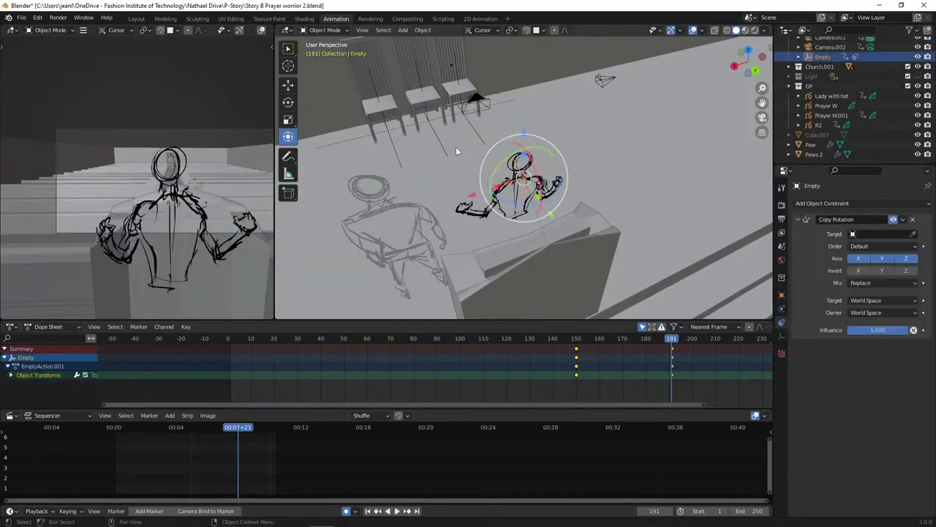
- Parent Camera.001 to the empty with the Object option, making the empty the active object
click(477, 98)
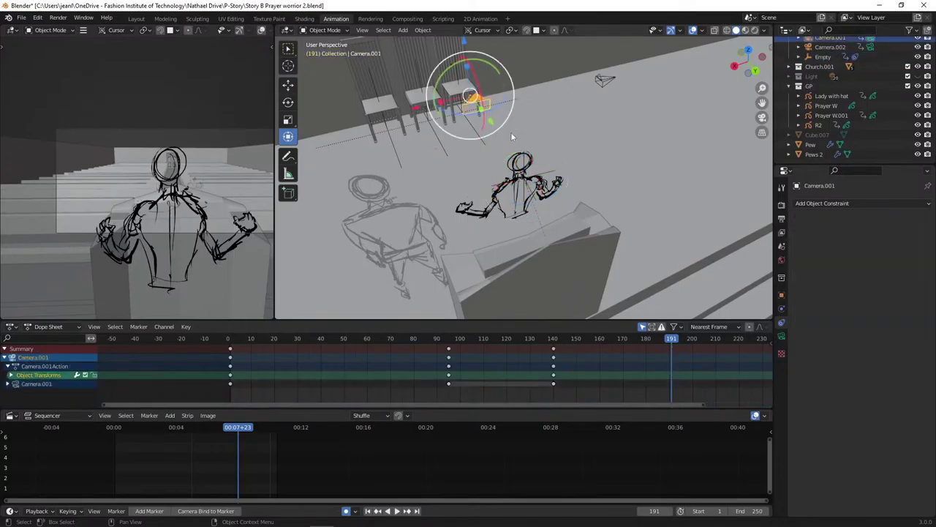
shift+click(545, 174)
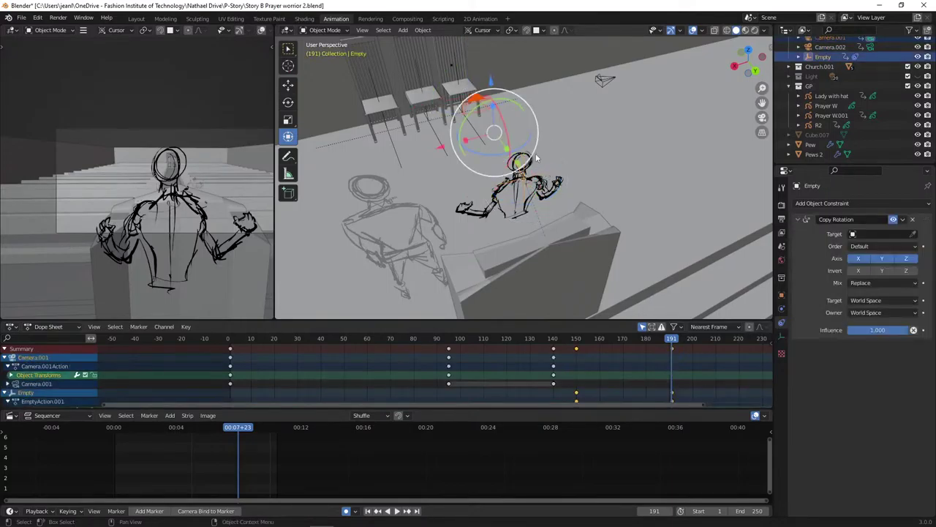
key(ctrl+p)
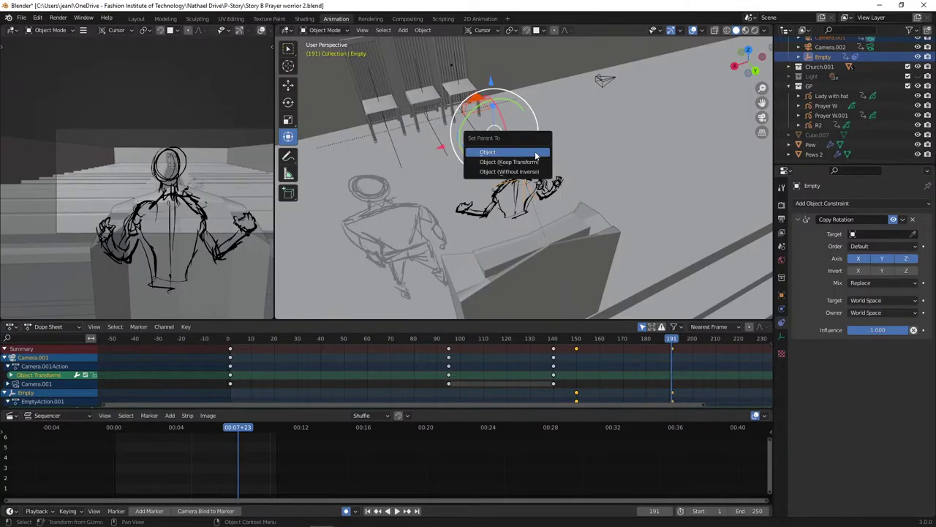
click(536, 153)
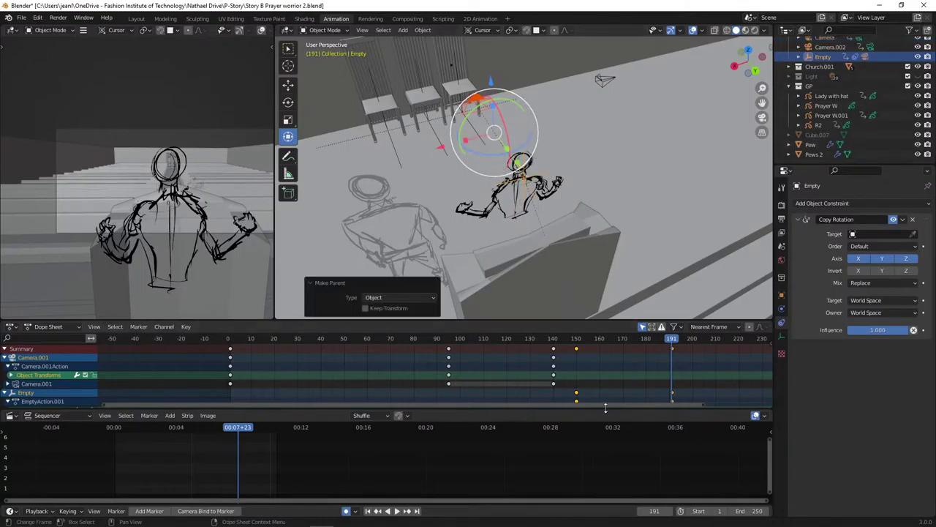
- Play back the animation from frame 32 to check the parented camera's movement
scroll(613, 378, down, 3)
middle_drag(609, 373, 444, 387)
scroll(489, 366, up, 2)
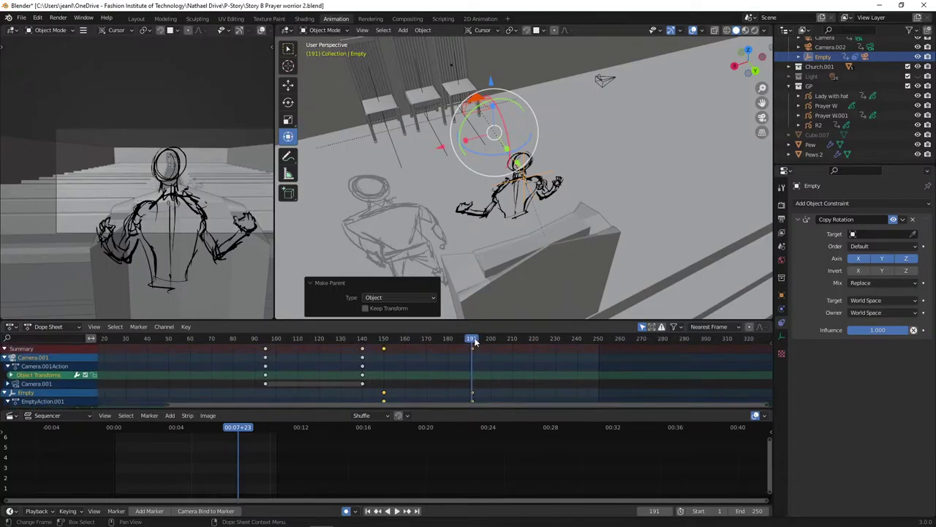
drag(475, 342, 131, 353)
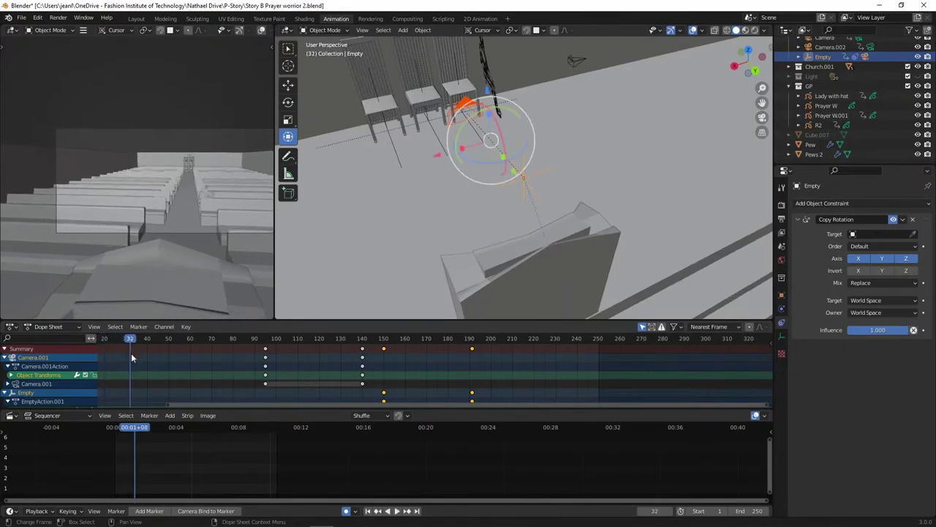
key(space)
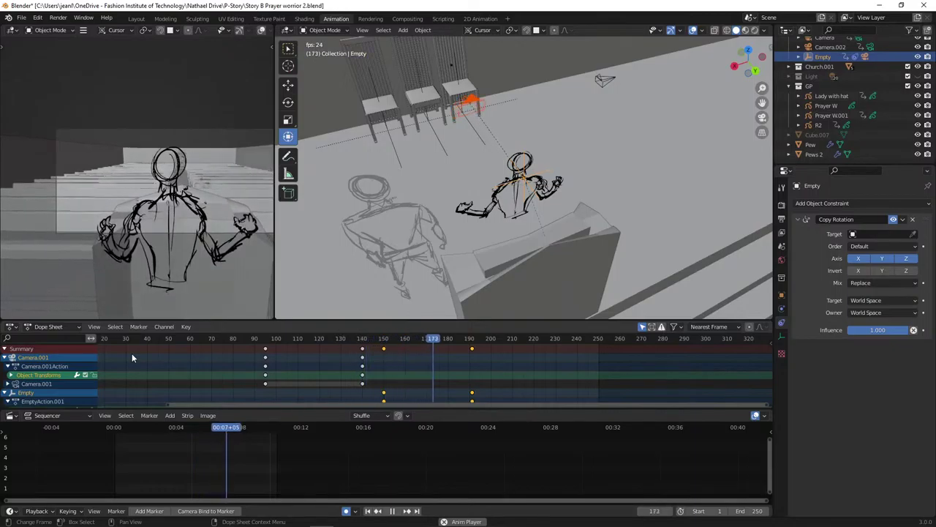
key(space)
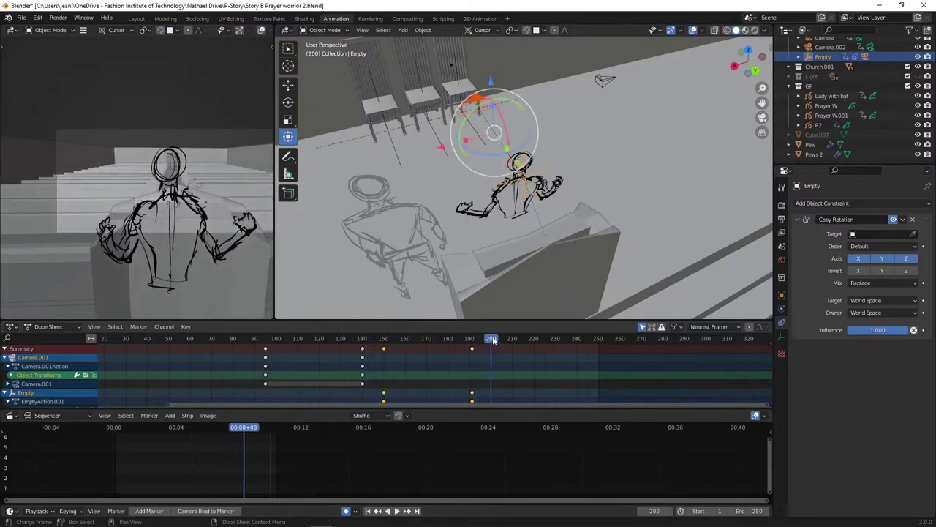
- At frame 191, rotate the empty -111° about Z to swing the parented camera around the praying figure
drag(493, 341, 471, 352)
key(space)
key(space)
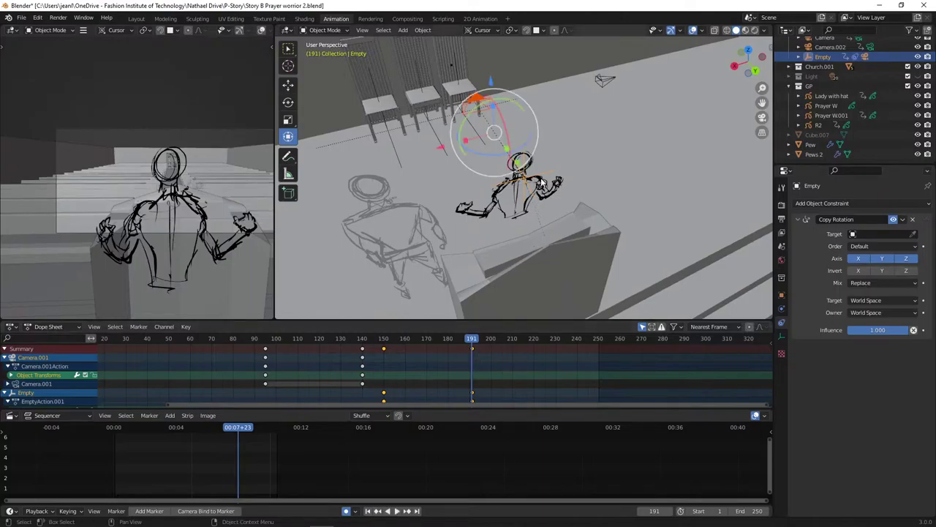
key(r)
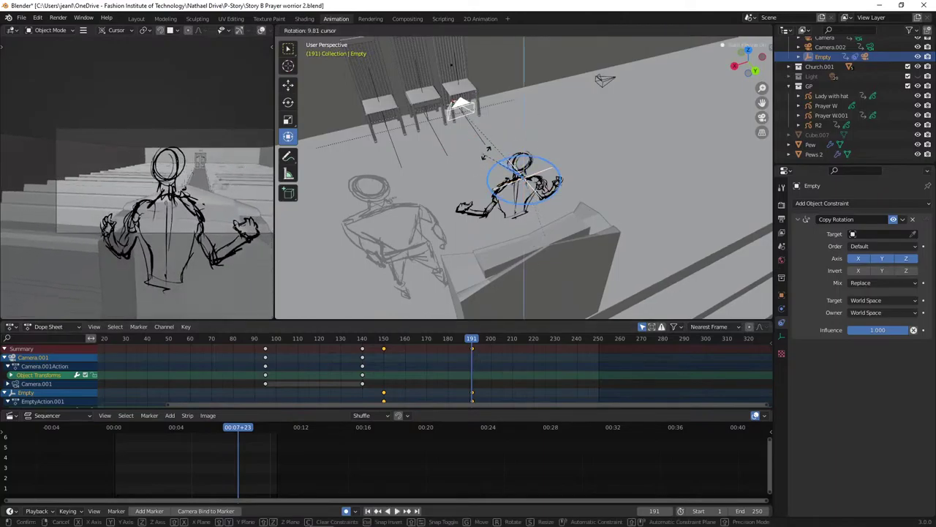
drag(503, 154, 541, 165)
drag(637, 139, 660, 150)
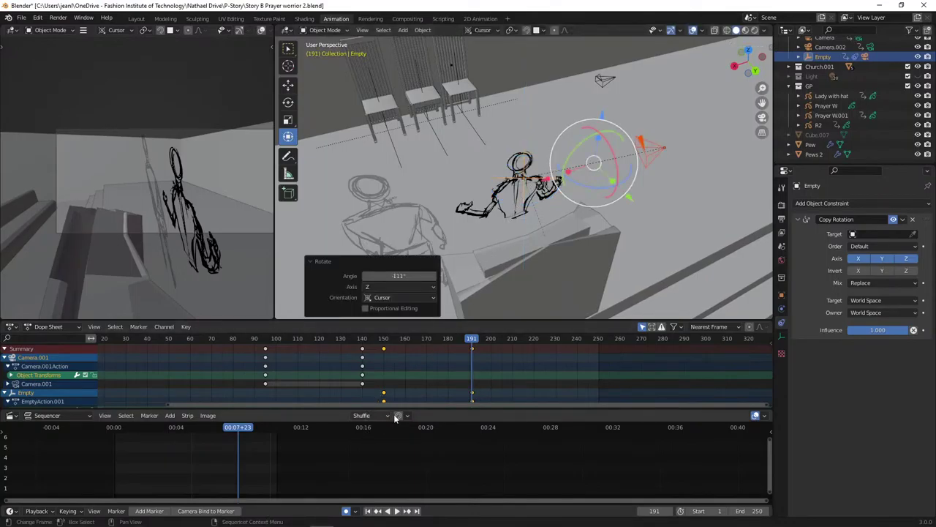
- Play back the camera's orbit from before the empty's first rotation keyframe
drag(469, 343, 334, 341)
key(space)
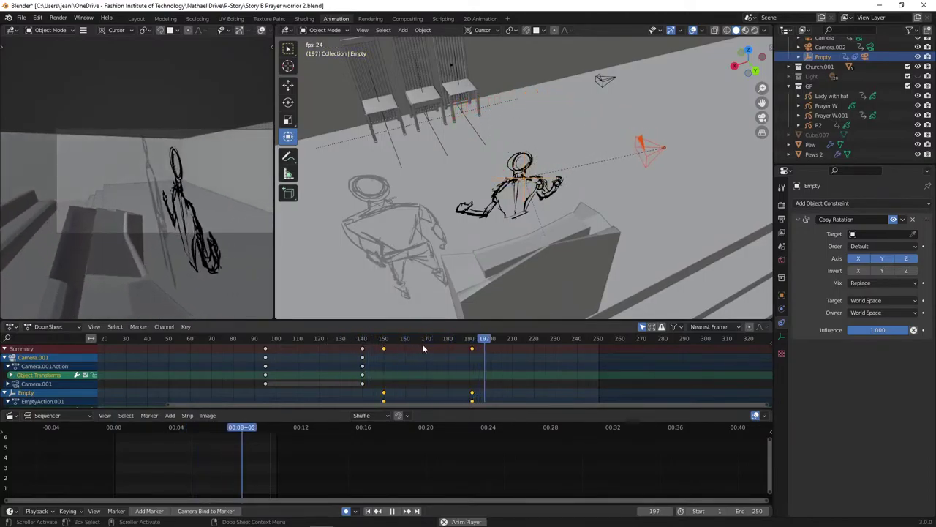
key(space)
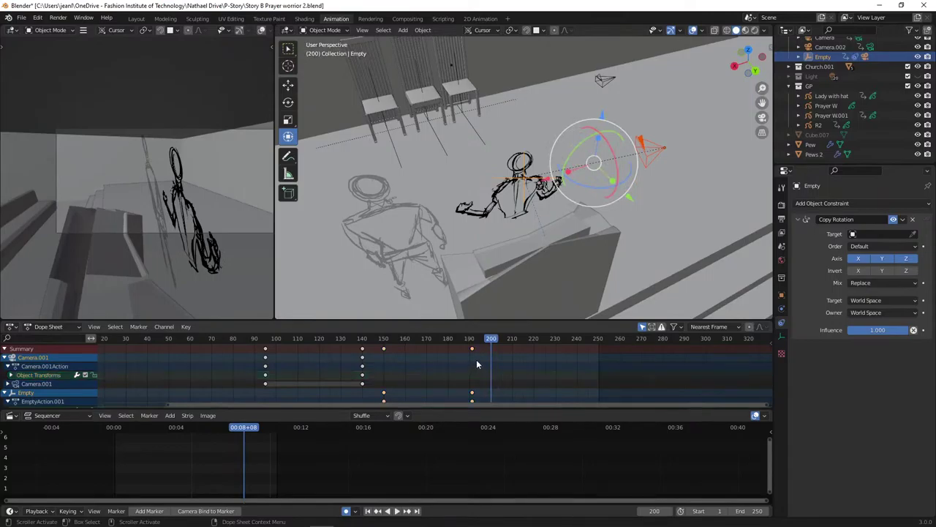
- Move the empty's final keyframe from frame 191 to frame 250 to slow the camera's orbit
scroll(459, 375, down, 1)
shift+scroll(460, 365, down, 2)
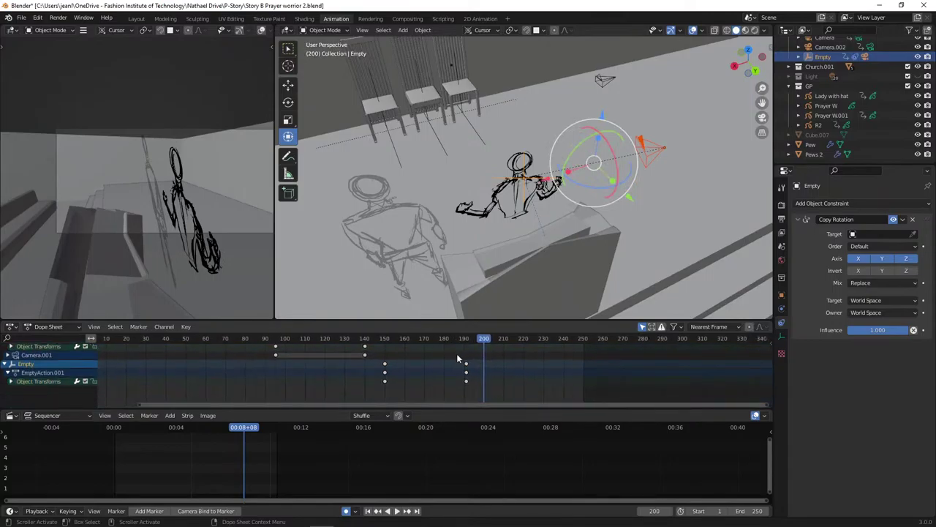
drag(457, 358, 477, 388)
key(g)
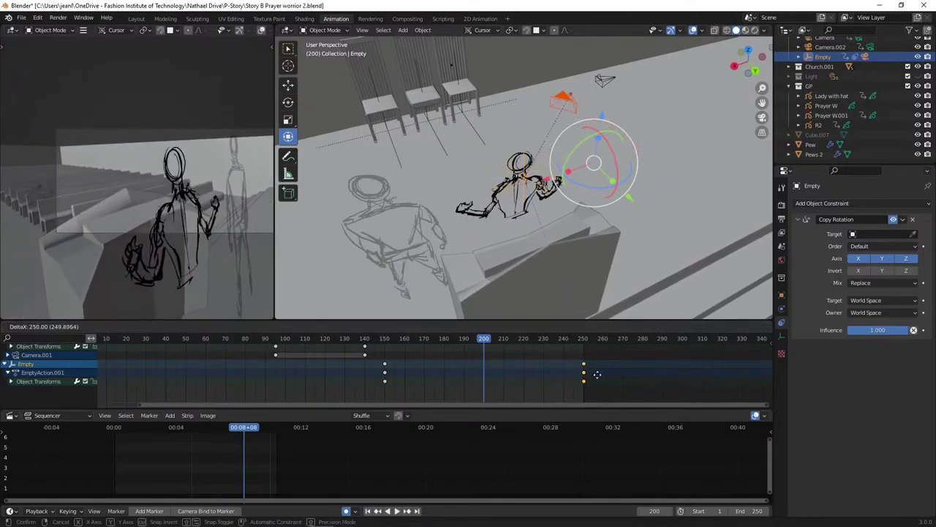
click(595, 377)
- Play back the slowed orbit, including a replay from about frame 150, to judge its timing
click(314, 342)
key(space)
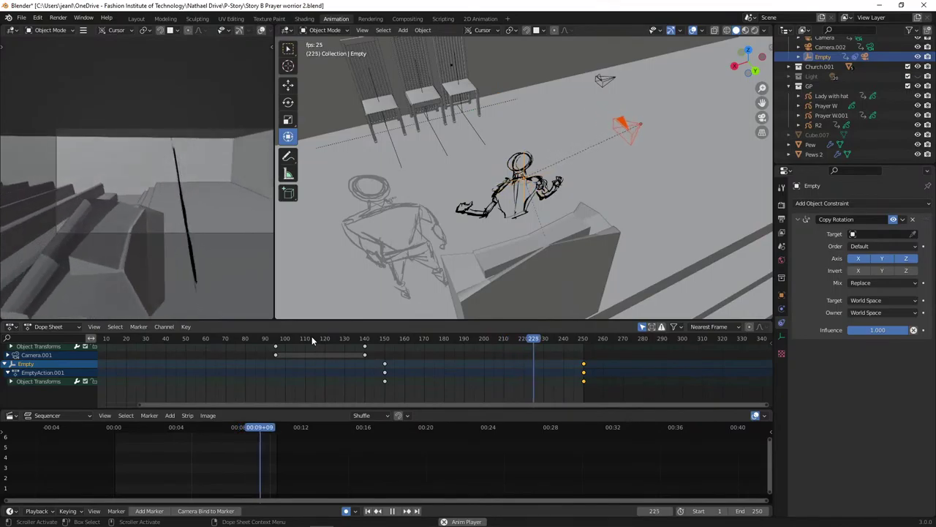
key(space)
click(383, 340)
key(space)
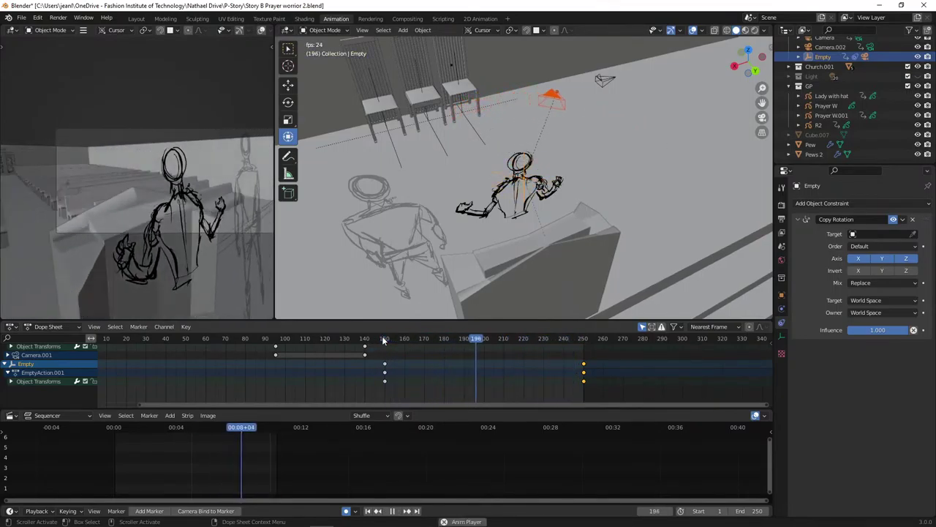
key(space)
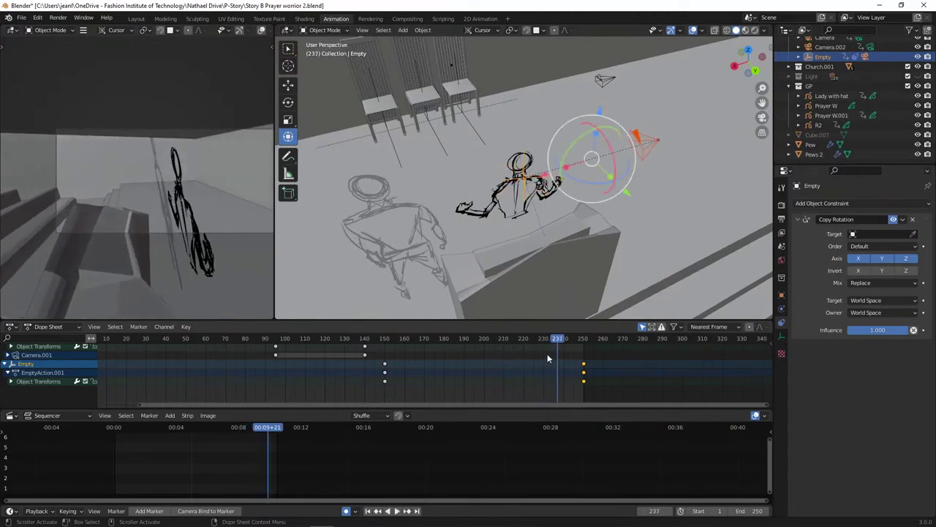
- Move the empty's final keyframe to frame 240
key(space)
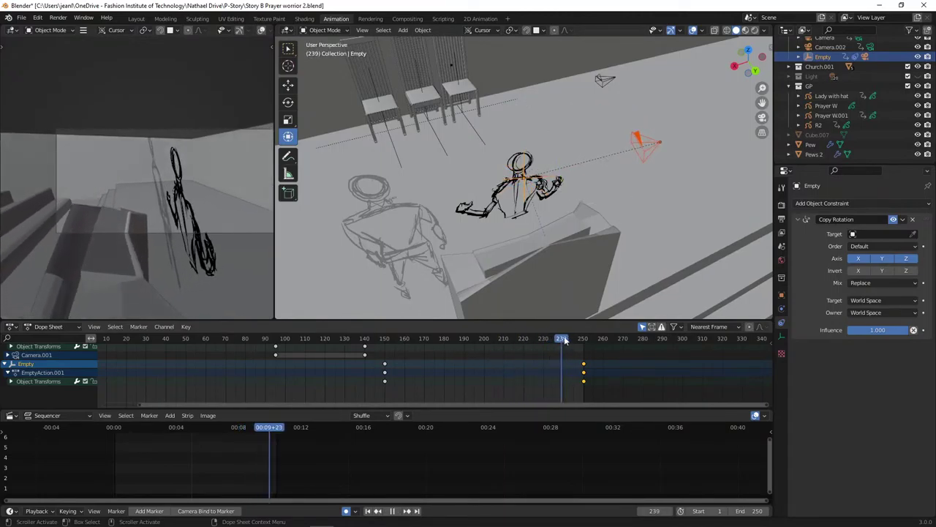
key(space)
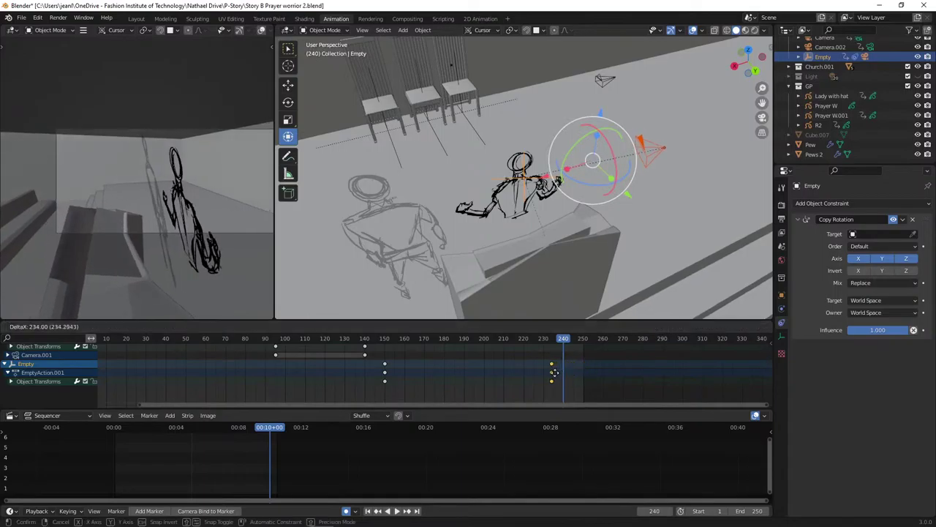
drag(585, 371, 563, 372)
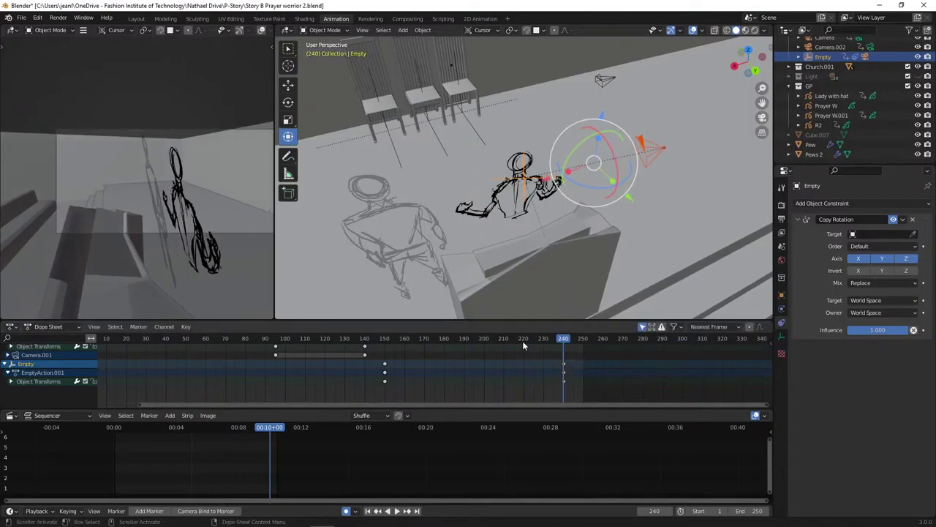
- Review the revised orbit timing, and play the full camera animation from frame 1 through frame 240
click(348, 339)
key(space)
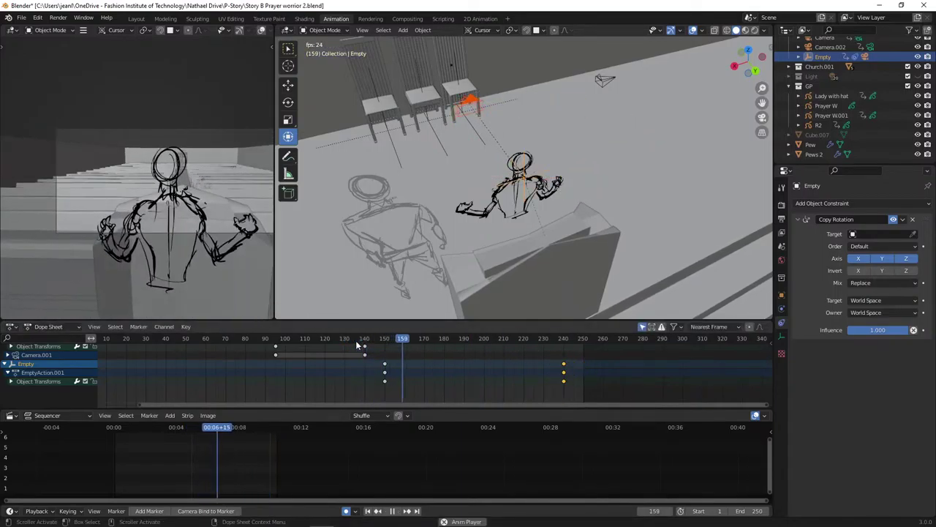
key(space)
key(shift+Left)
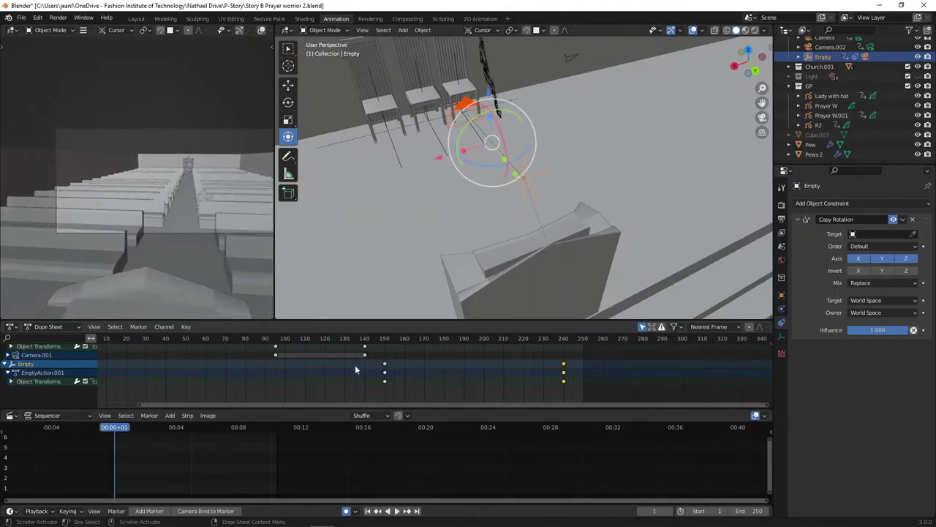
key(space)
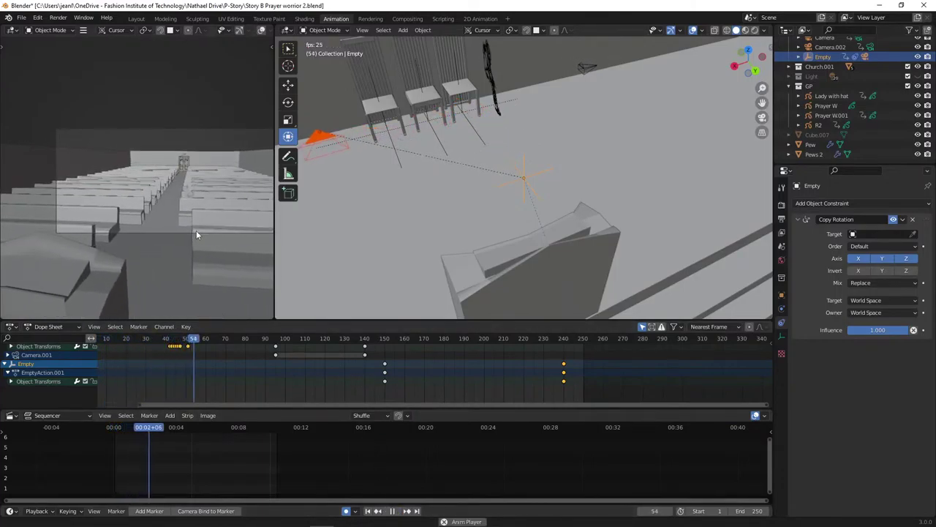
key(space)
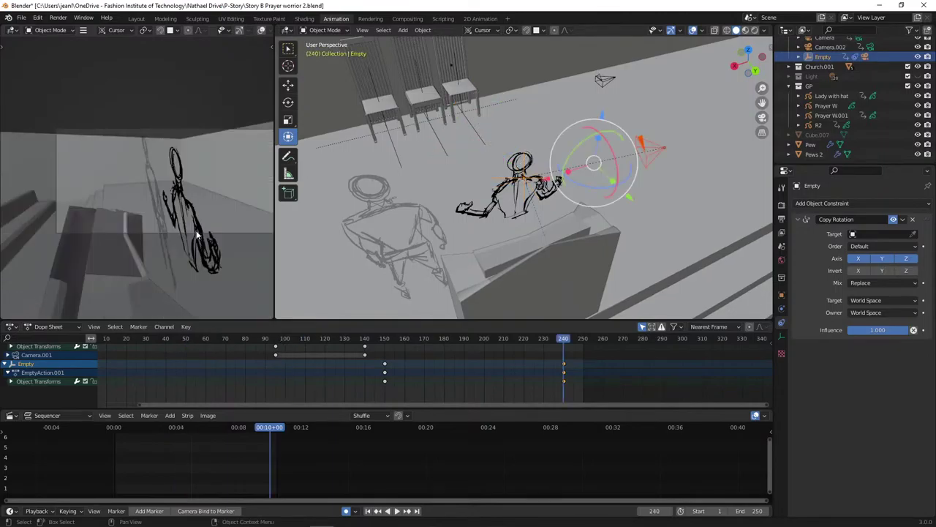
- Center the framed shot in the camera view and play the animation from the beginning to check how the orbit starts and stops
key(n)
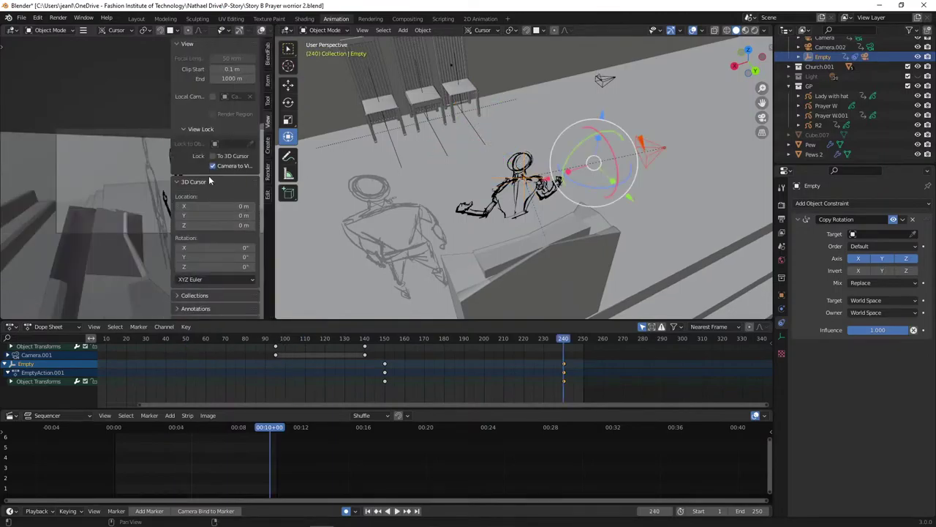
key(n)
mouse_move(194, 194)
shift+middle_down()
mouse_move(156, 194)
mouse_move(165, 199)
shift+middle_up()
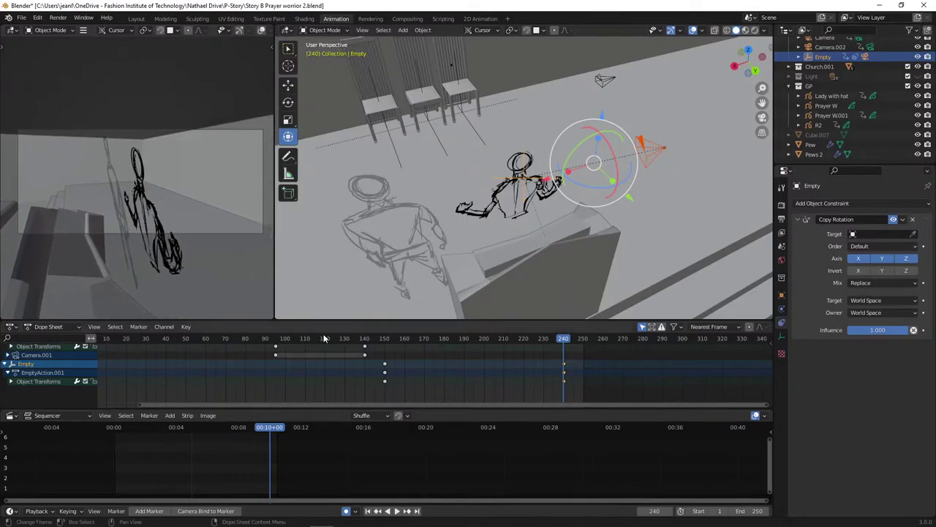
key(space)
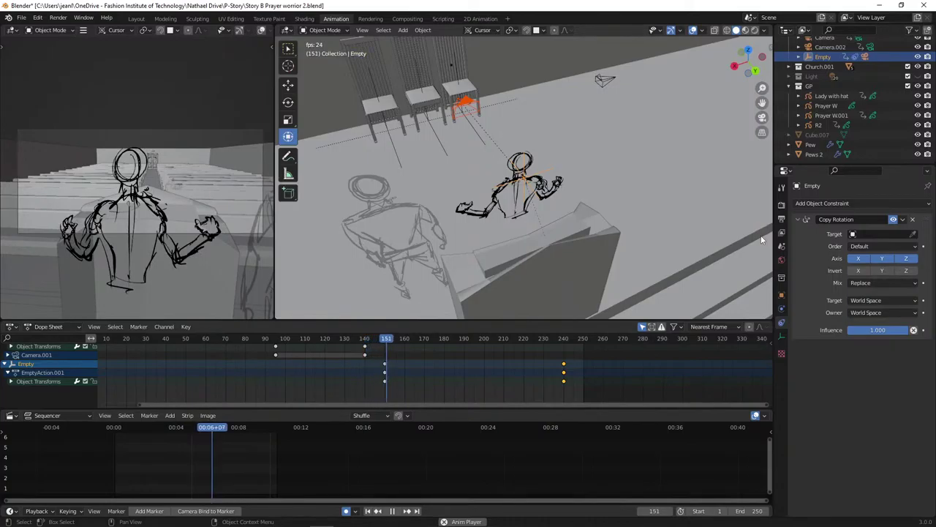
key(space)
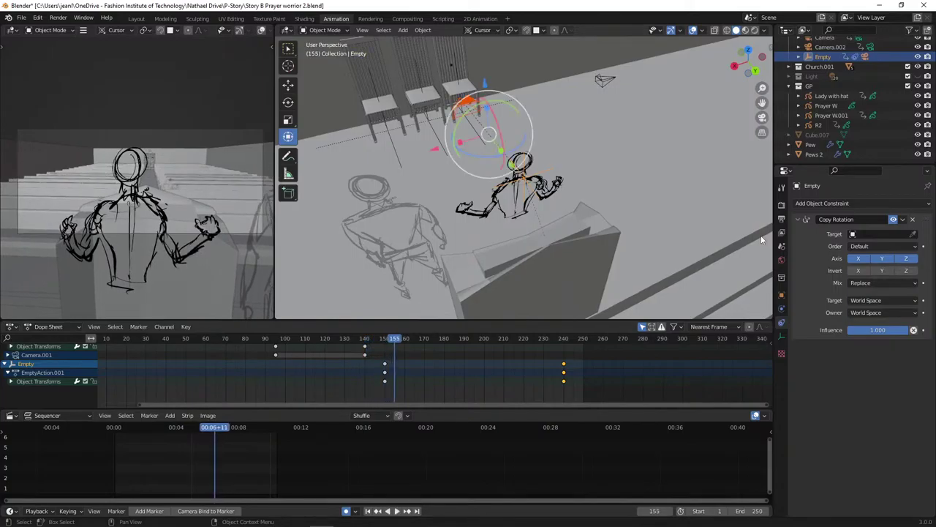
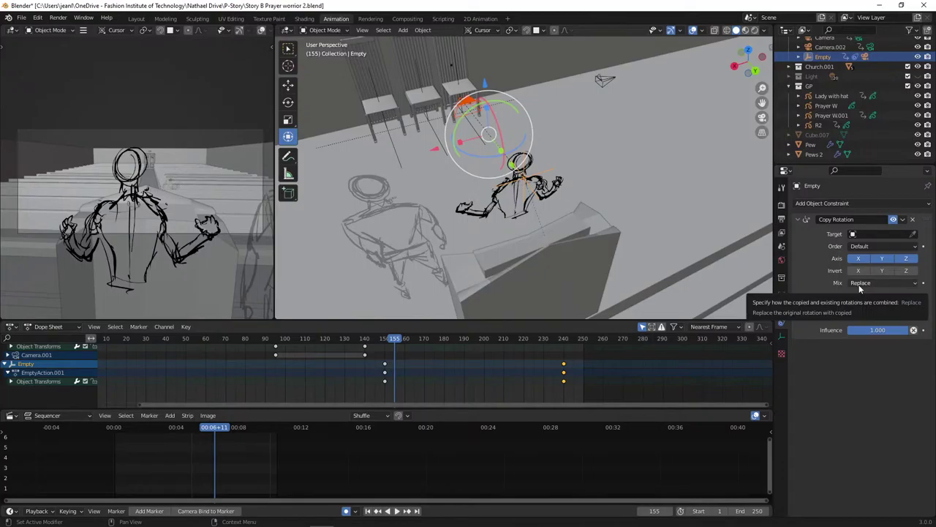
key(space)
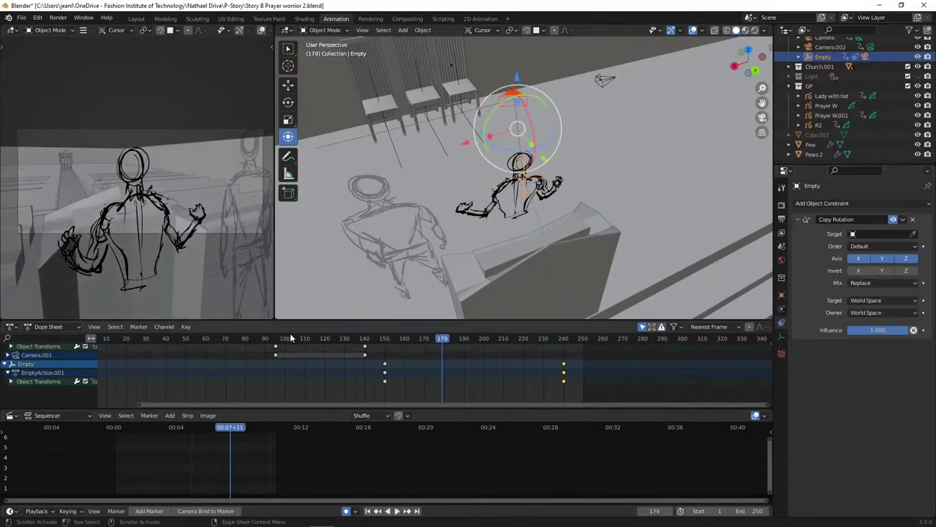
drag(291, 336, 86, 344)
key(space)
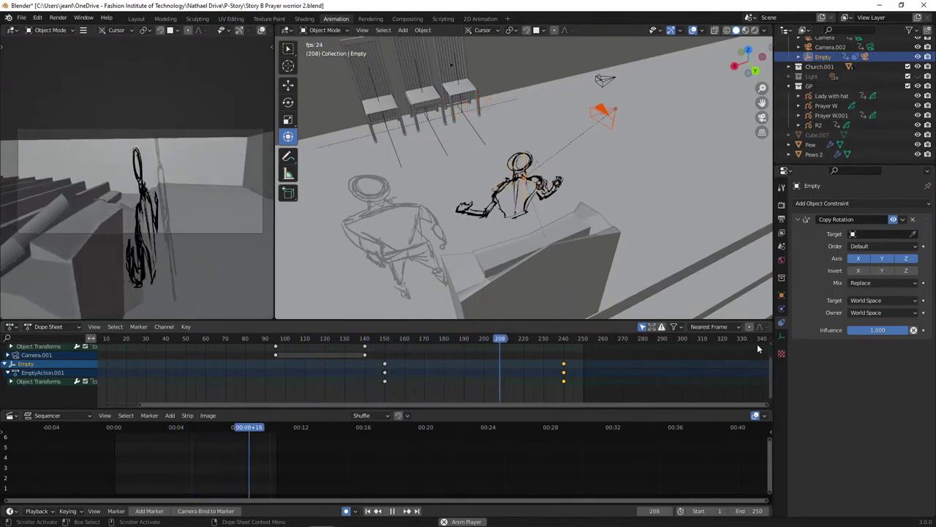
key(space)
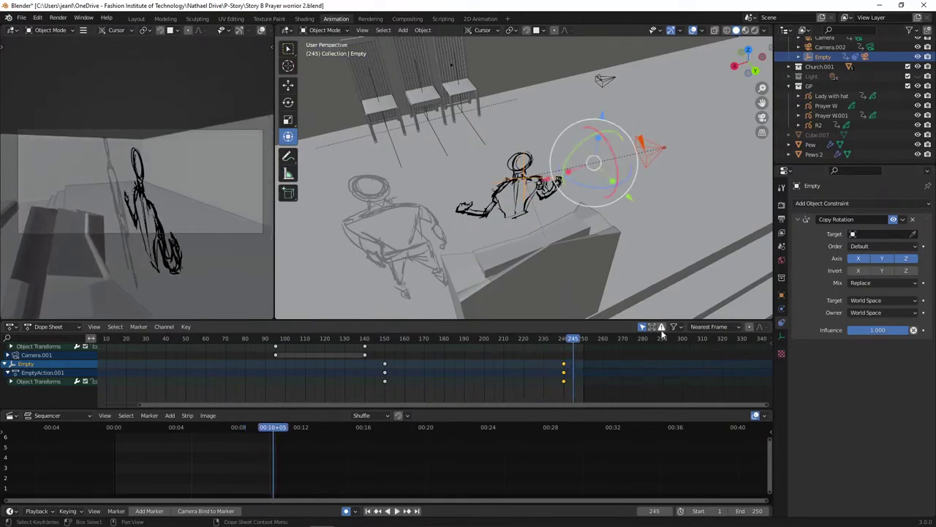
- Select the empty's start and end keyframes and display their curves in the Graph Editor
drag(379, 359, 566, 398)
click(49, 327)
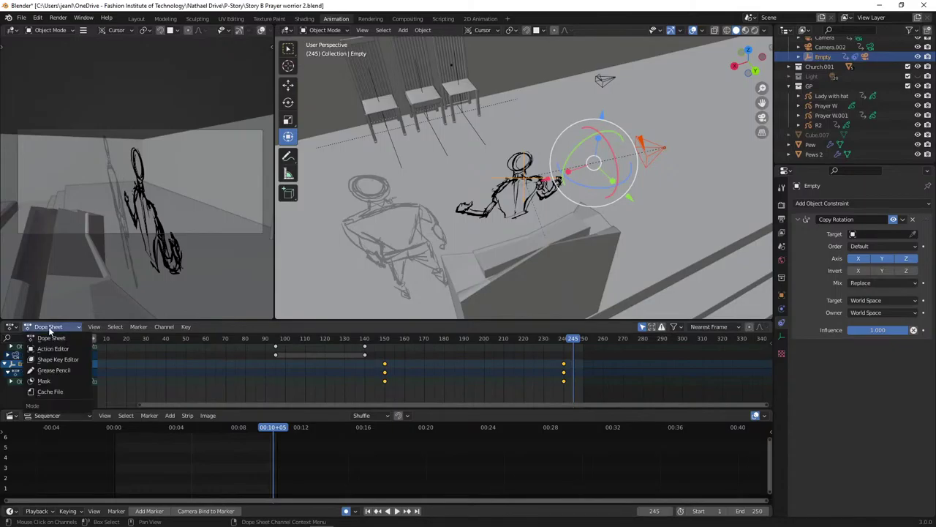
click(12, 327)
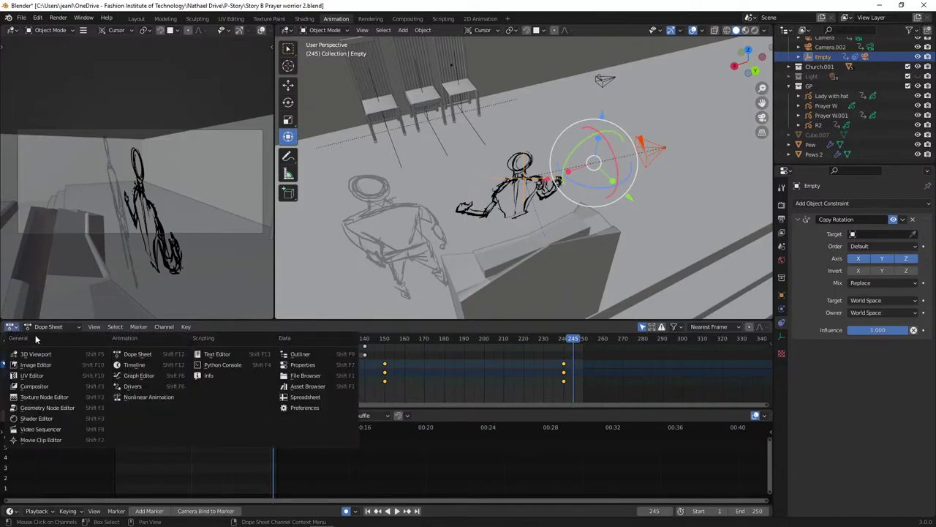
click(148, 376)
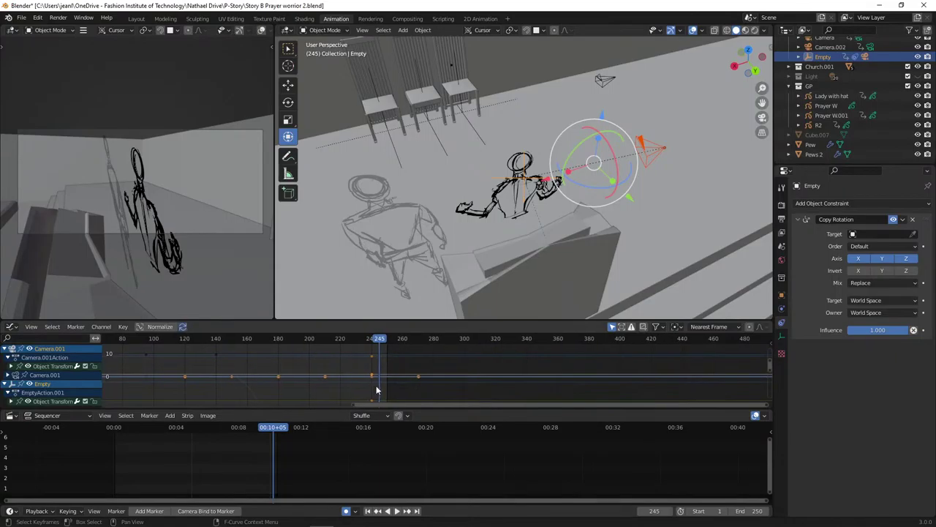
scroll(395, 389, up, 2)
middle_drag(391, 386, 350, 401)
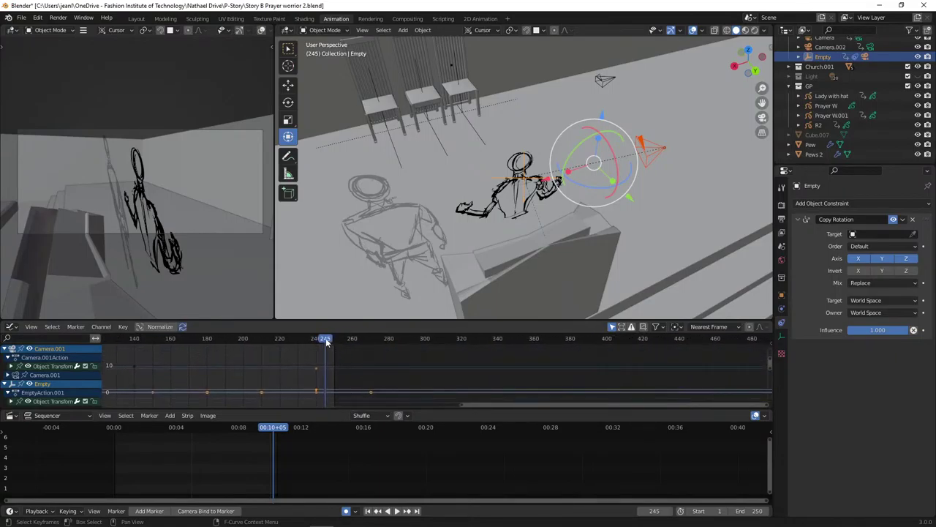
mouse_move(324, 338)
mouse_down()
mouse_move(295, 338)
mouse_move(378, 341)
mouse_move(340, 339)
mouse_up()
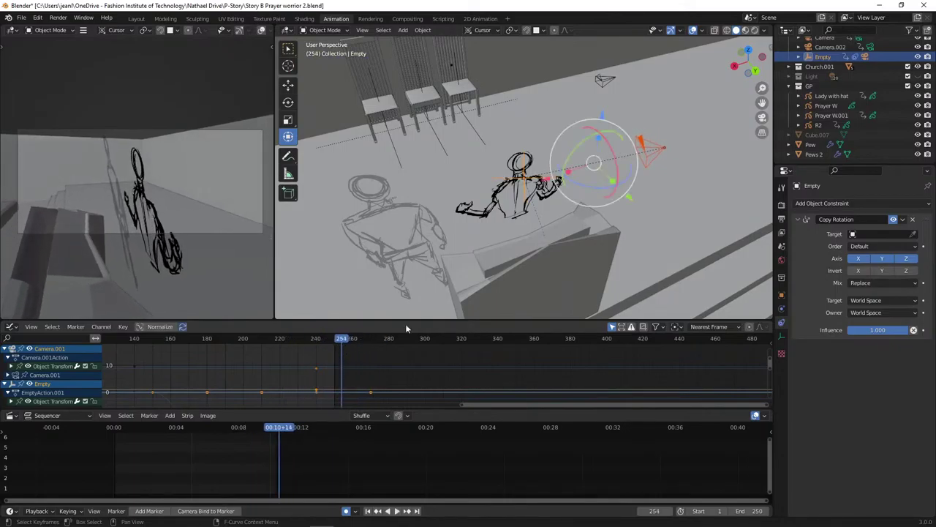
- Select only the empty to isolate its animation curves, and set the current frame to 151
click(383, 205)
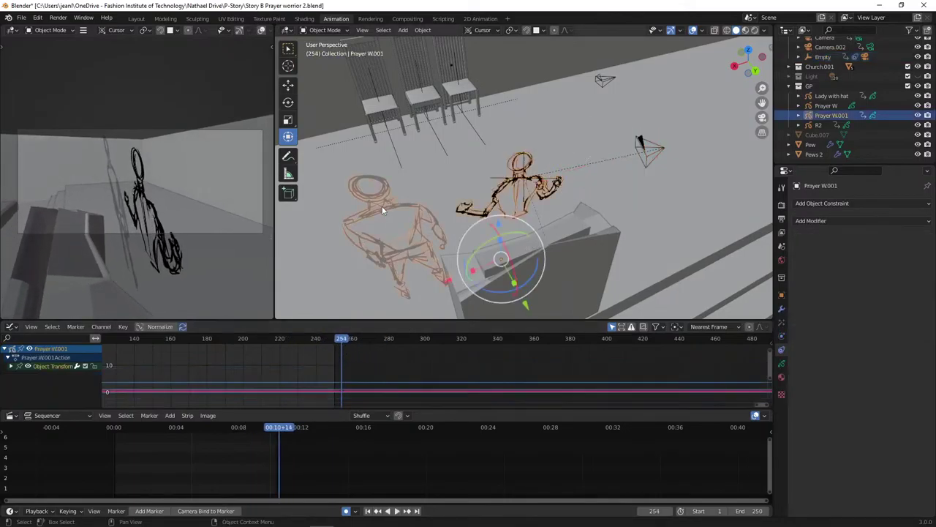
click(495, 183)
scroll(287, 356, down, 4)
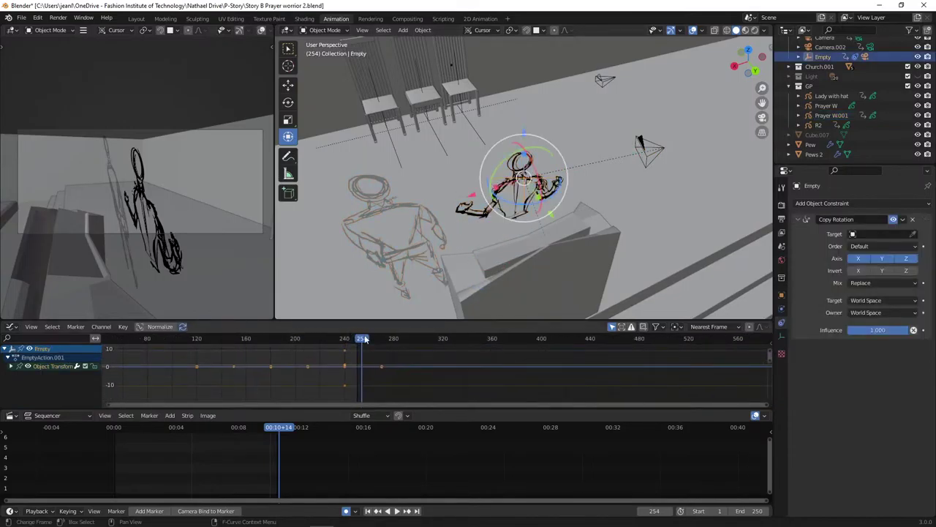
drag(361, 343, 235, 342)
scroll(247, 363, down, 2)
middle_drag(278, 383, 254, 390)
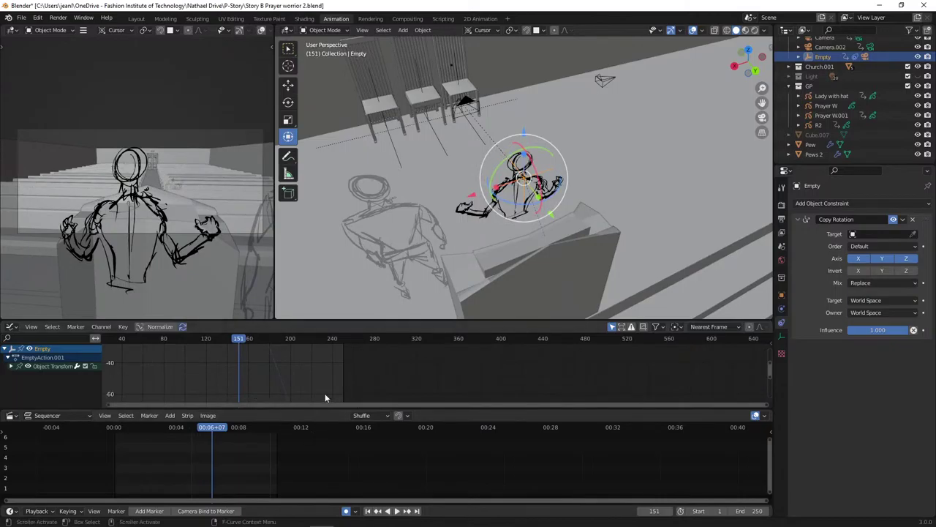
scroll(322, 388, down, 4)
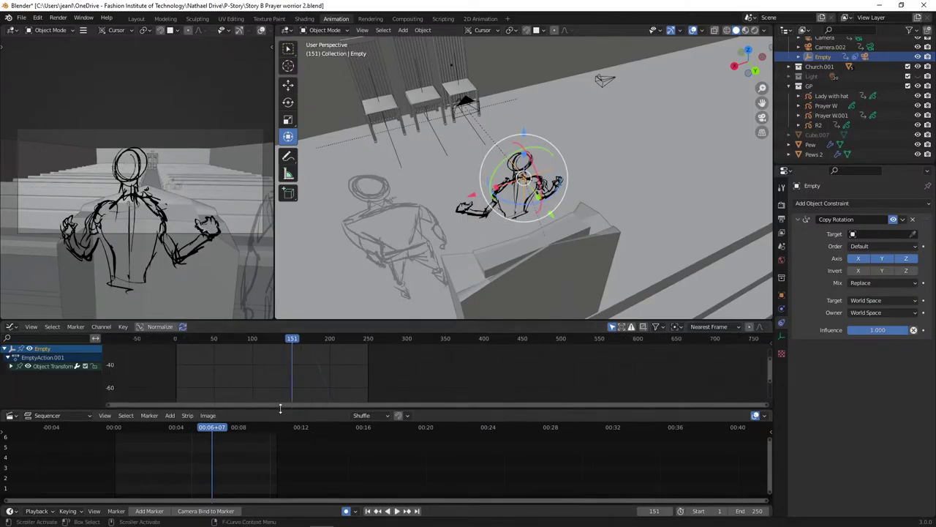
- Enlarge the Graph Editor and frame the end keyframe of the empty's descending rotation curve
drag(280, 409, 284, 434)
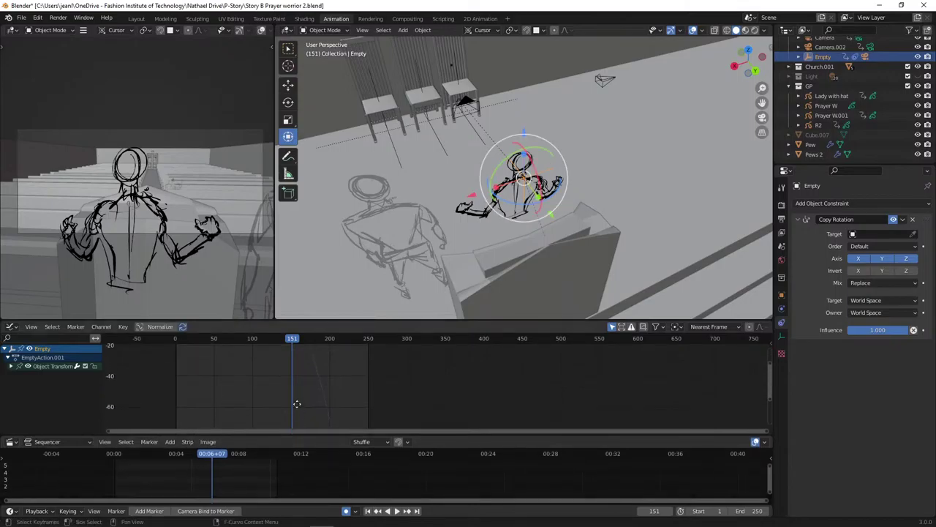
middle_drag(296, 404, 284, 386)
drag(310, 433, 307, 464)
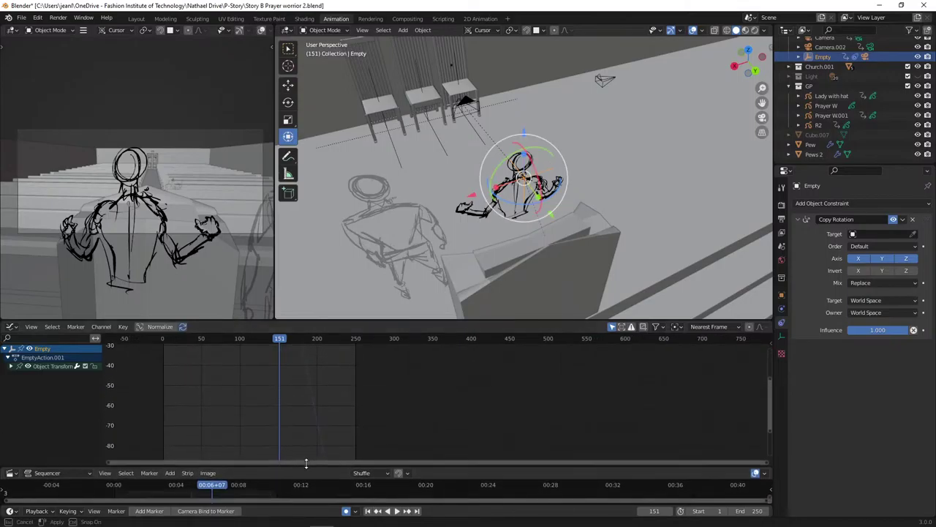
scroll(298, 426, down, 2)
middle_drag(299, 424, 297, 390)
scroll(269, 381, down, 4)
scroll(272, 382, up, 2)
scroll(276, 382, down, 4)
scroll(336, 433, up, 1)
middle_drag(332, 422, 326, 400)
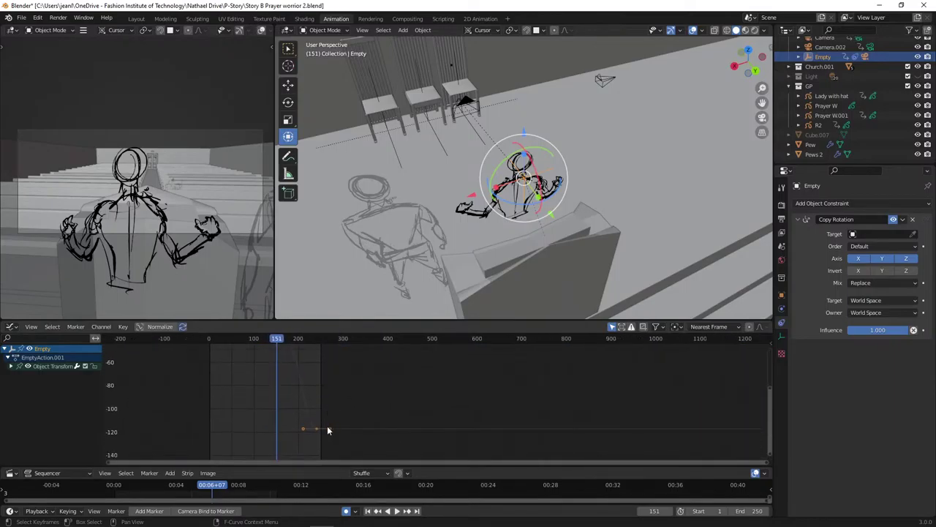
- Try tilting the handles of the empty's end keyframe to sharpen the orbit's stop, and play the animation
mouse_move(303, 428)
mouse_down()
mouse_move(310, 420)
mouse_move(293, 427)
mouse_move(294, 403)
mouse_move(298, 410)
mouse_up()
drag(275, 342, 226, 347)
key(space)
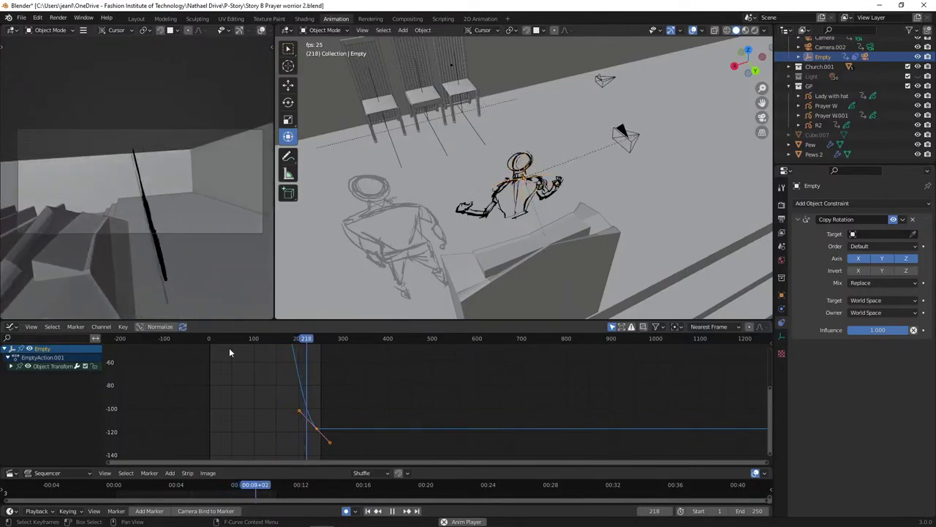
key(space)
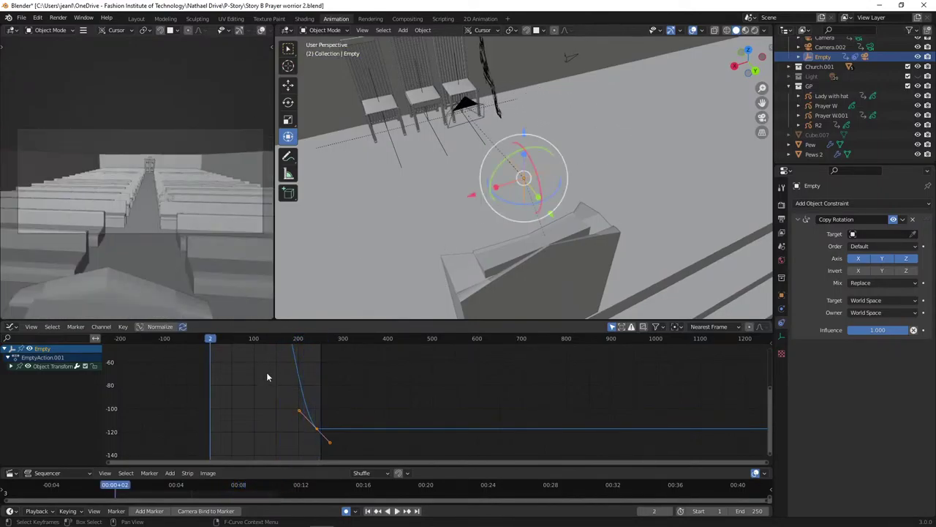
- Undo the handle tilt on the empty's curves and restore the keyframe selection
scroll(272, 379, down, 6)
middle_drag(301, 389, 284, 425)
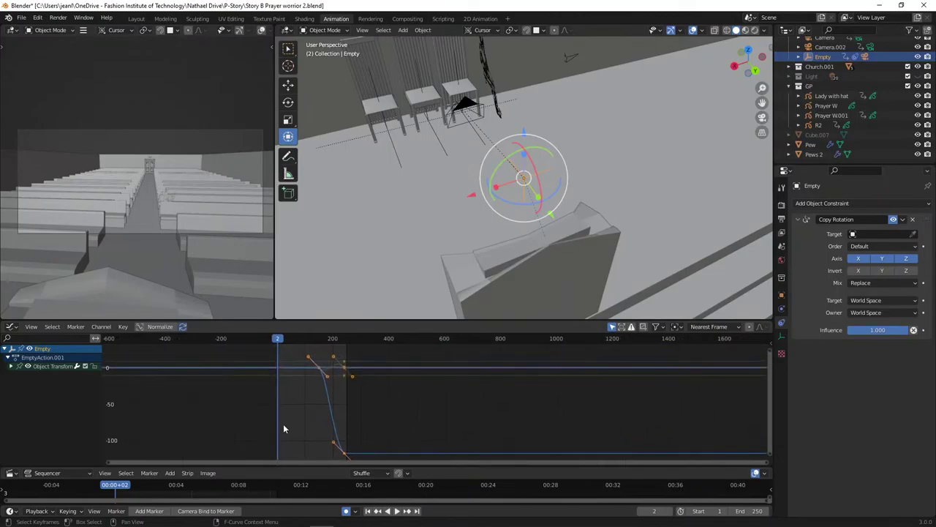
click(321, 430)
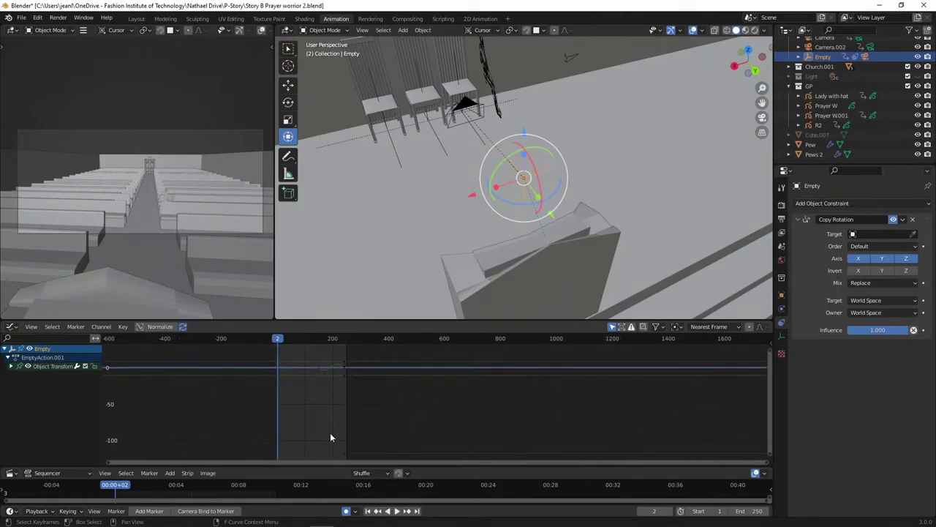
key(ctrl+z)
key(ctrl+z)
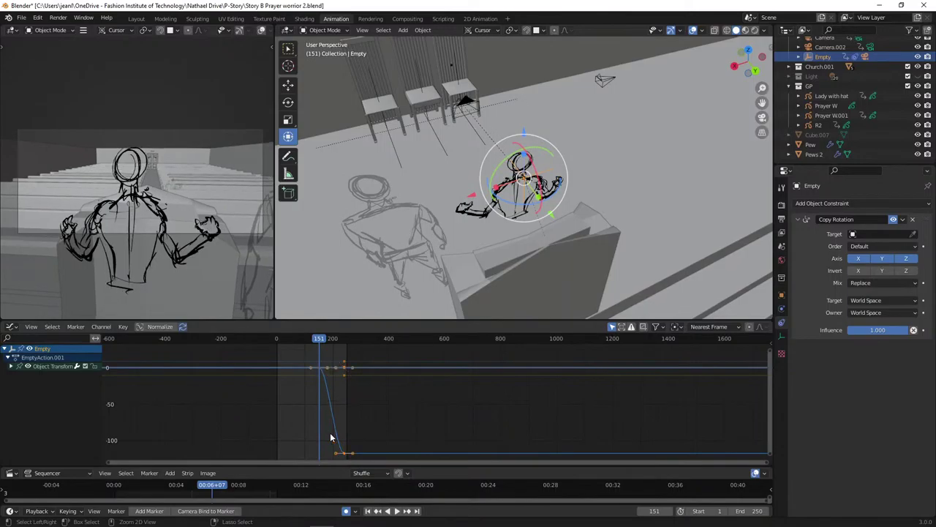
click(312, 435)
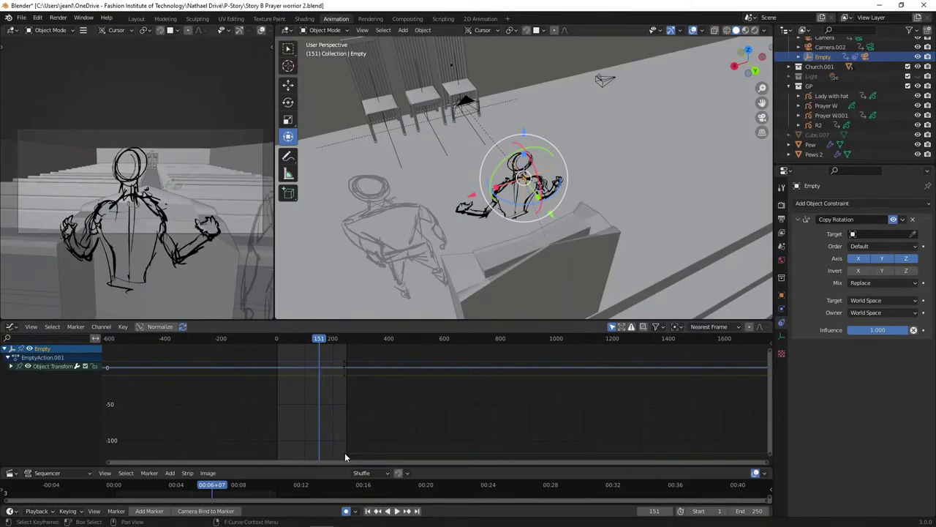
key(ctrl+z)
- Try extending the incoming handle of the rotation curve's end keyframe to before frame 151, and play the orbit
drag(336, 455, 312, 452)
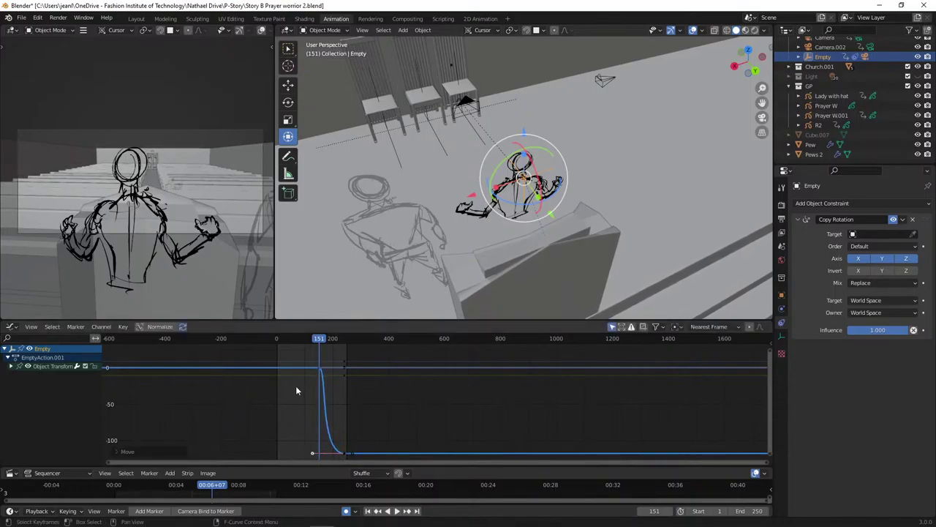
key(space)
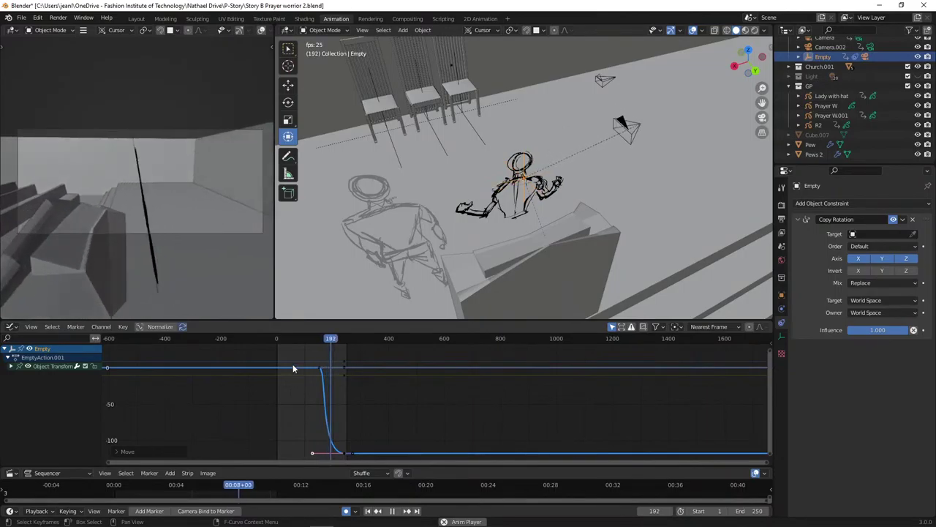
key(space)
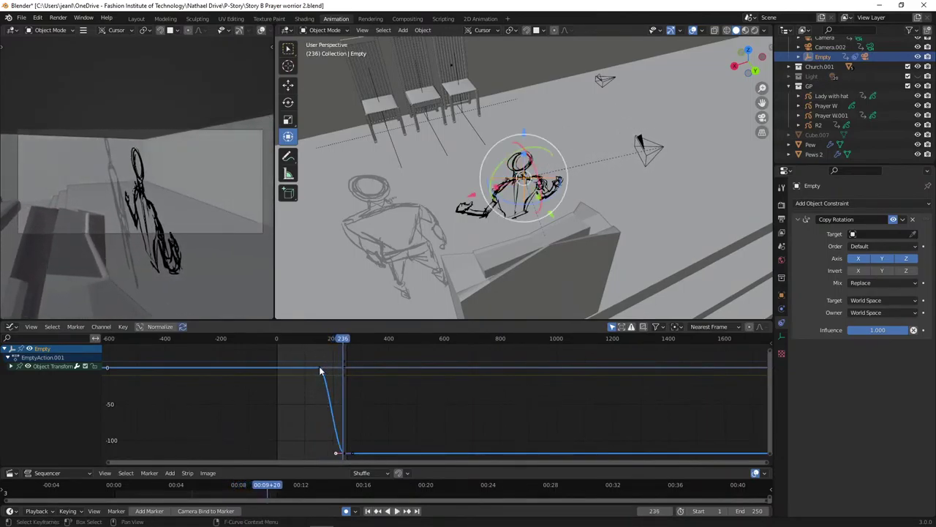
click(318, 368)
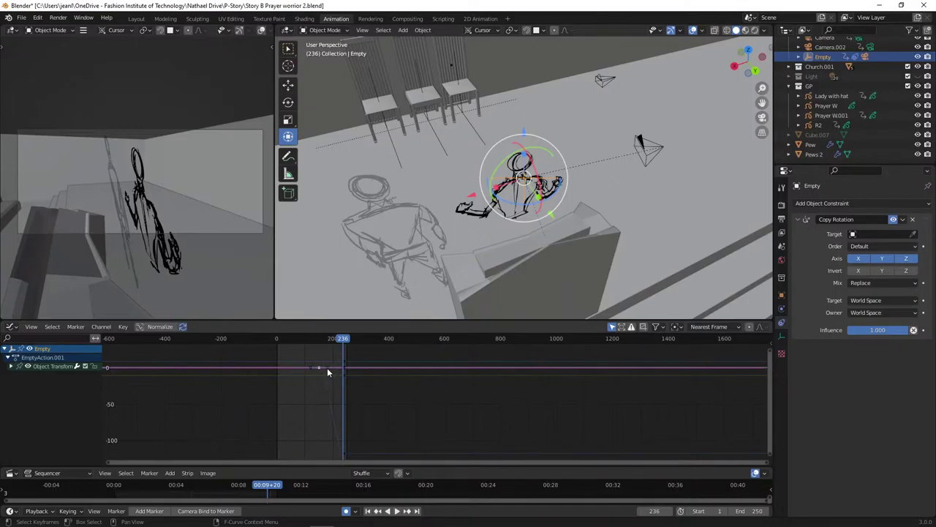
key(g)
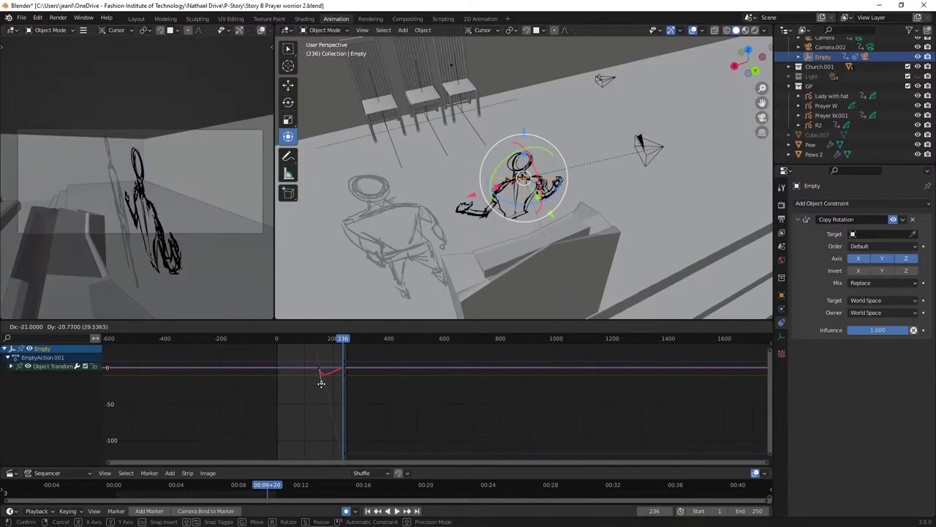
right_click(323, 386)
- Move the outgoing handle of the empty's frame 151 rotation keyframe about 48 frames later to ease the start of the orbit
scroll(323, 383, up, 3)
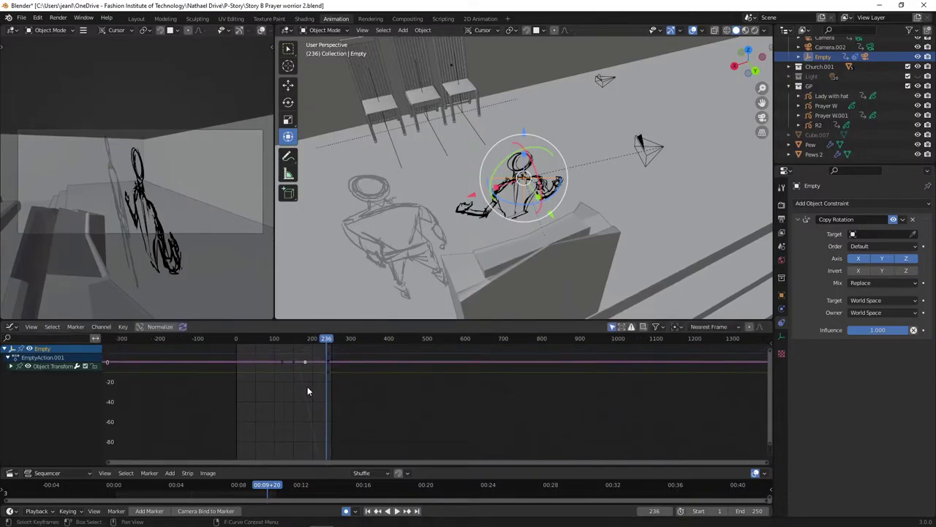
scroll(303, 387, down, 3)
middle_drag(342, 424, 352, 449)
click(335, 424)
scroll(340, 419, up, 3)
scroll(286, 385, up, 2)
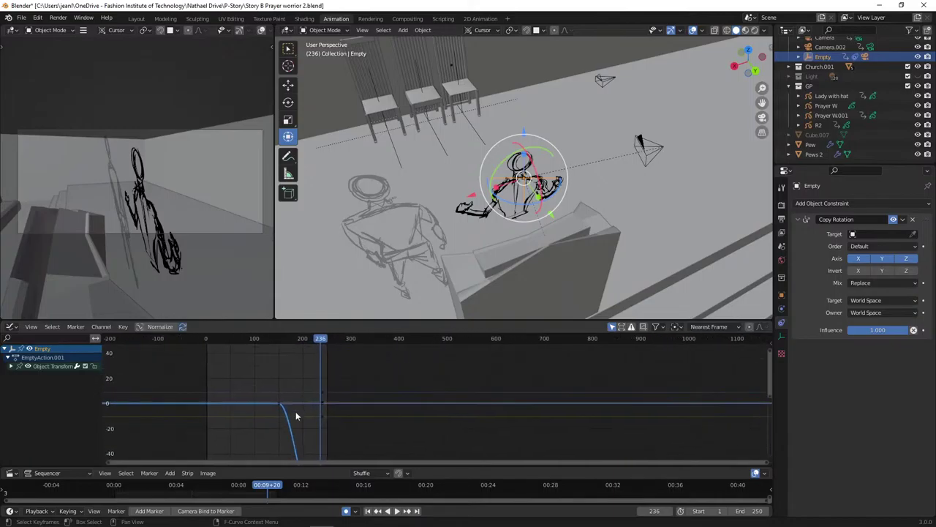
click(278, 403)
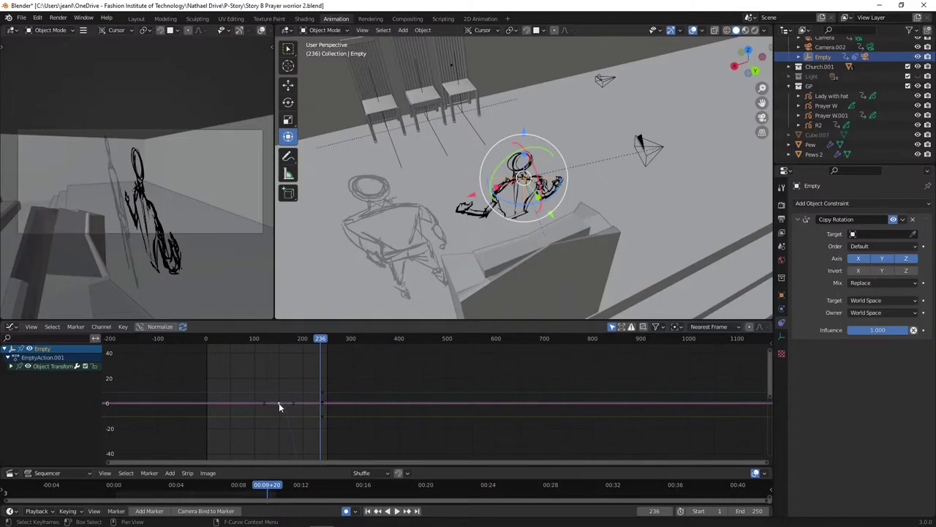
click(278, 403)
click(279, 403)
scroll(298, 410, down, 1)
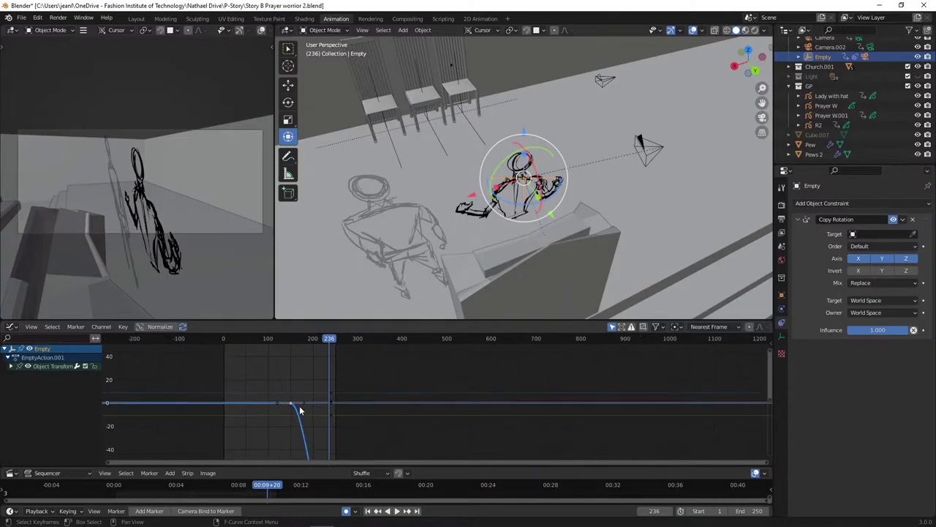
key(g)
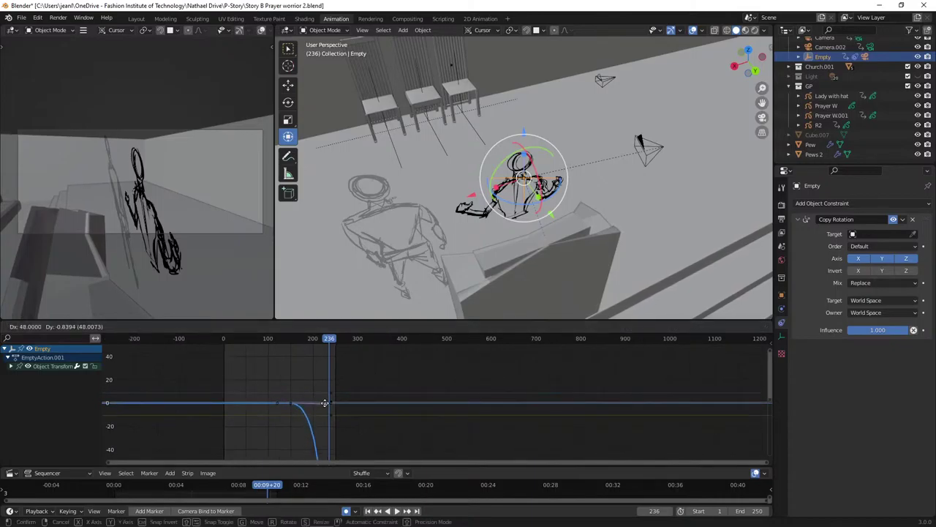
click(326, 406)
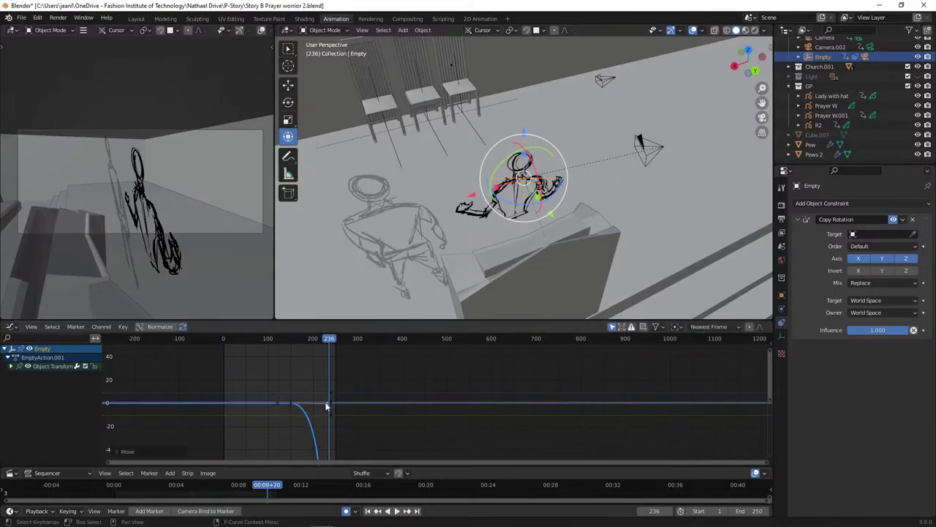
- Play the animation from about frame 46 to review the camera orbit with the adjusted easing
key(space)
key(space)
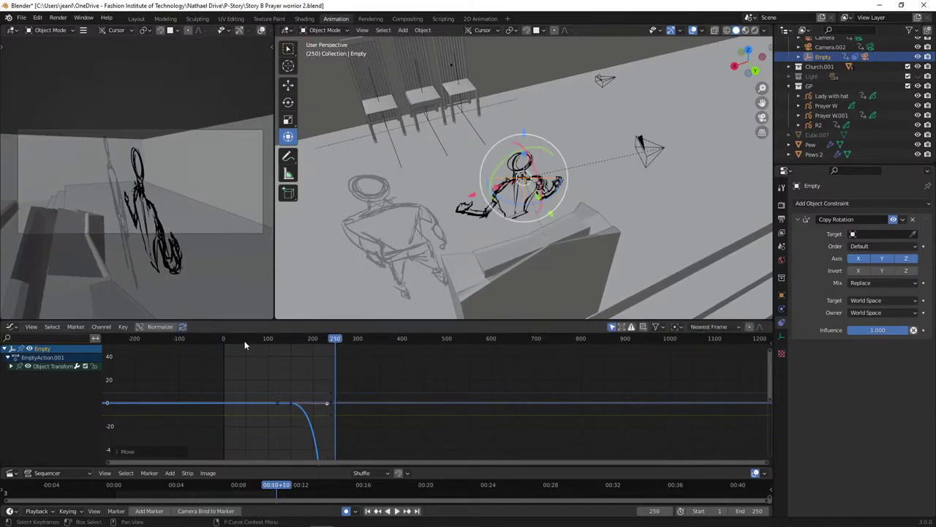
click(244, 339)
key(space)
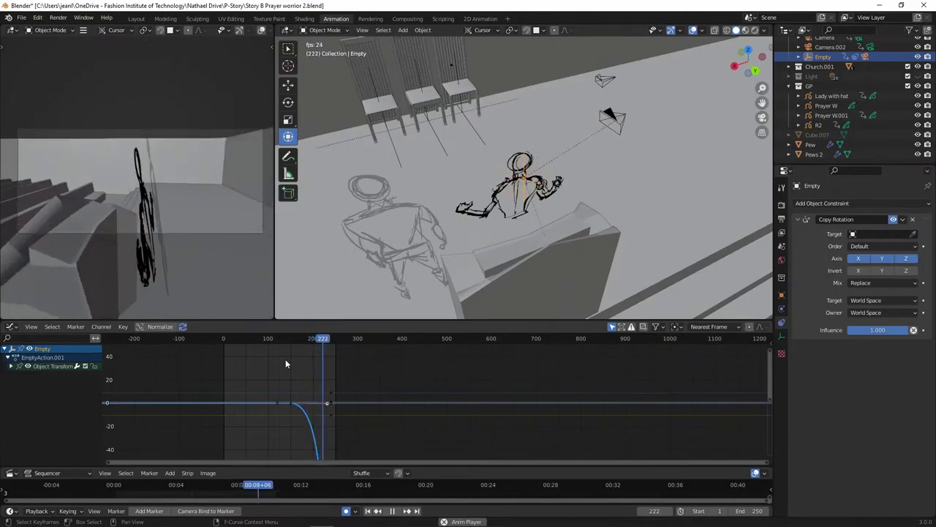
key(space)
scroll(318, 369, down, 2)
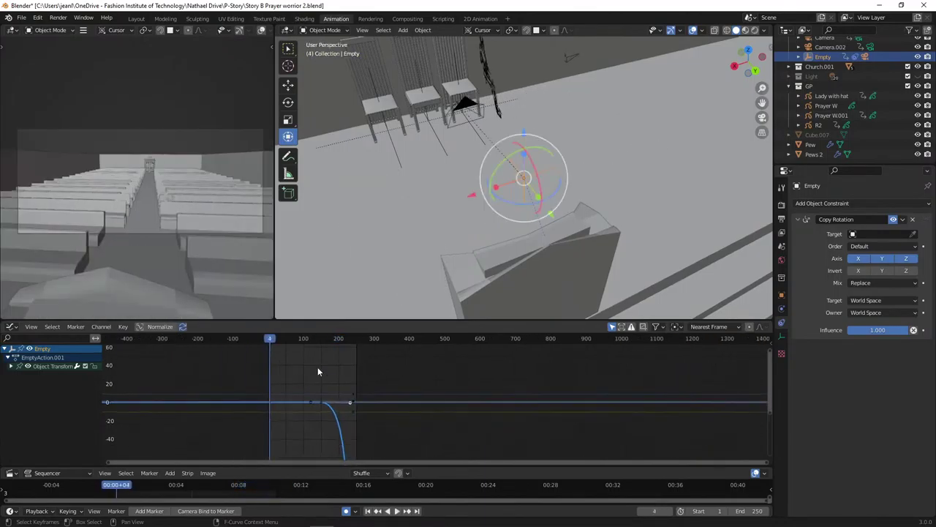
scroll(318, 367, down, 1)
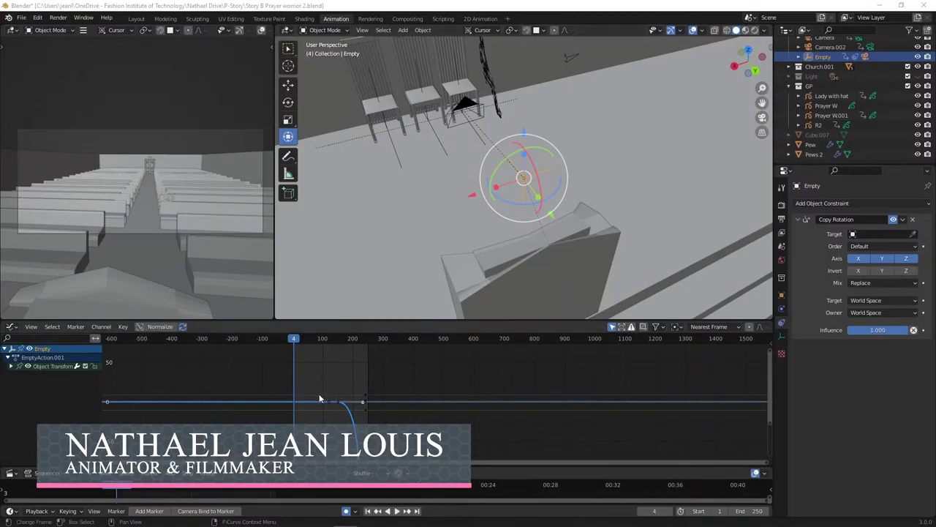
scroll(318, 394, down, 1)
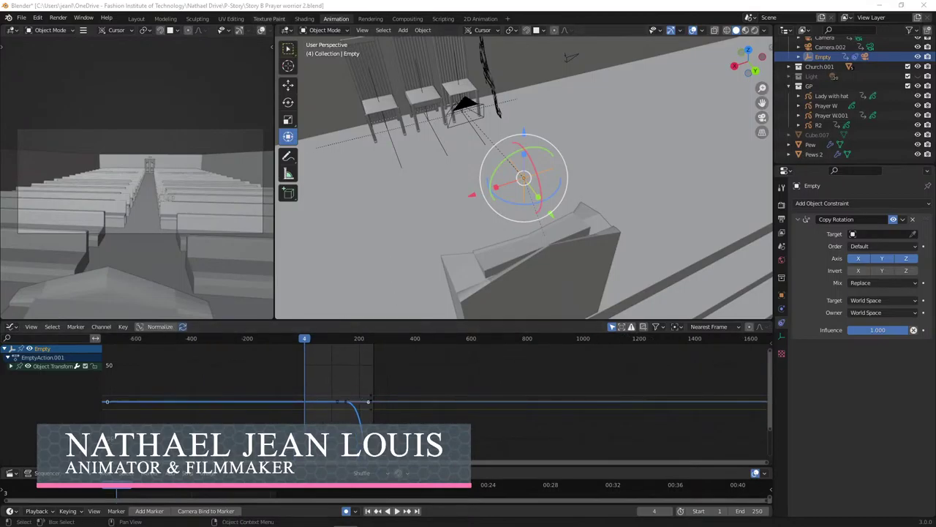
scroll(477, 215, down, 3)
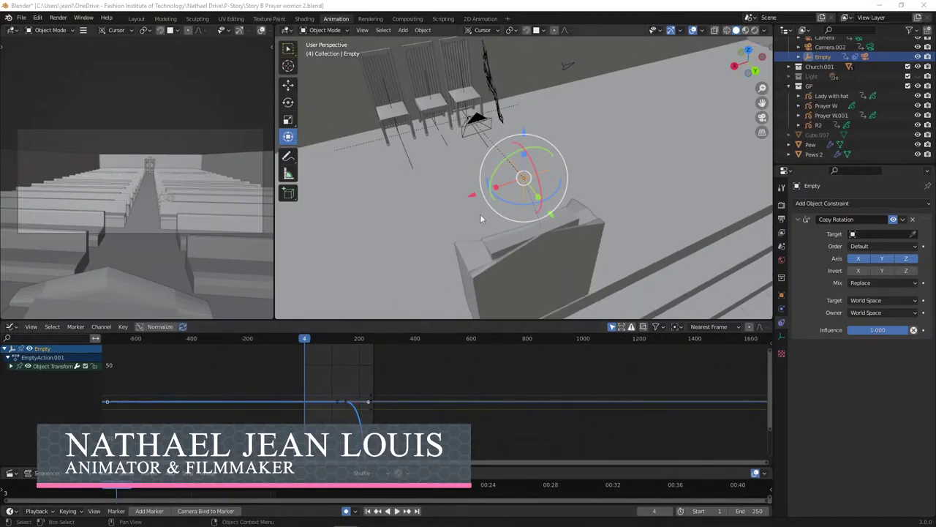
scroll(475, 215, up, 2)
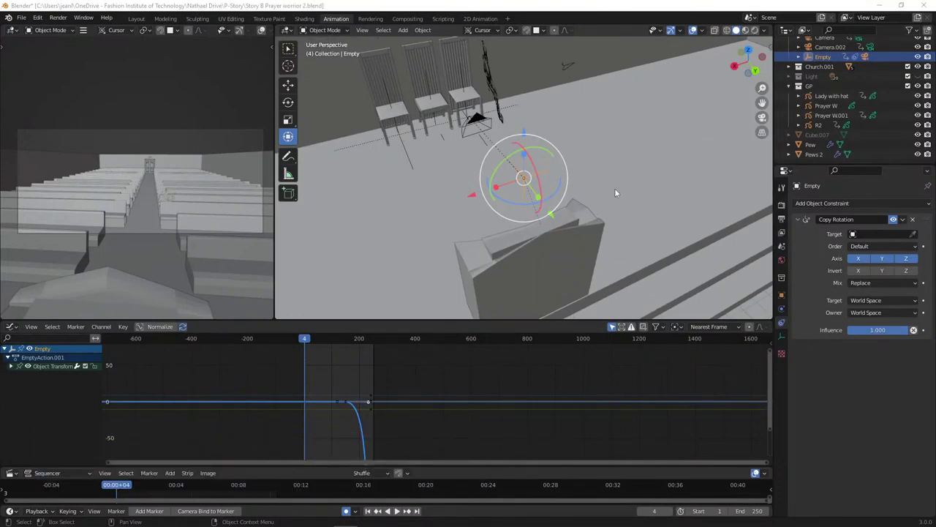
scroll(607, 194, down, 3)
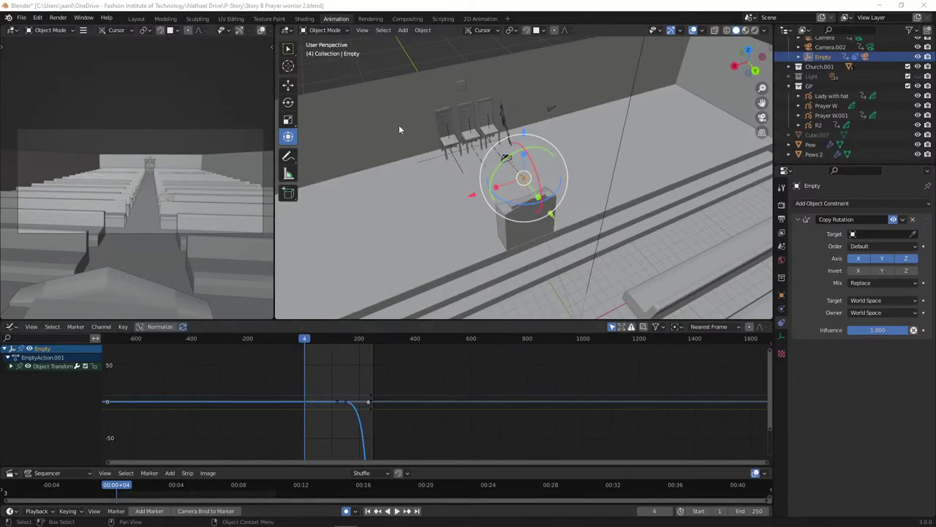
- Switch to the 2D Animation workspace and fit the whole camera frame in the viewport
click(482, 20)
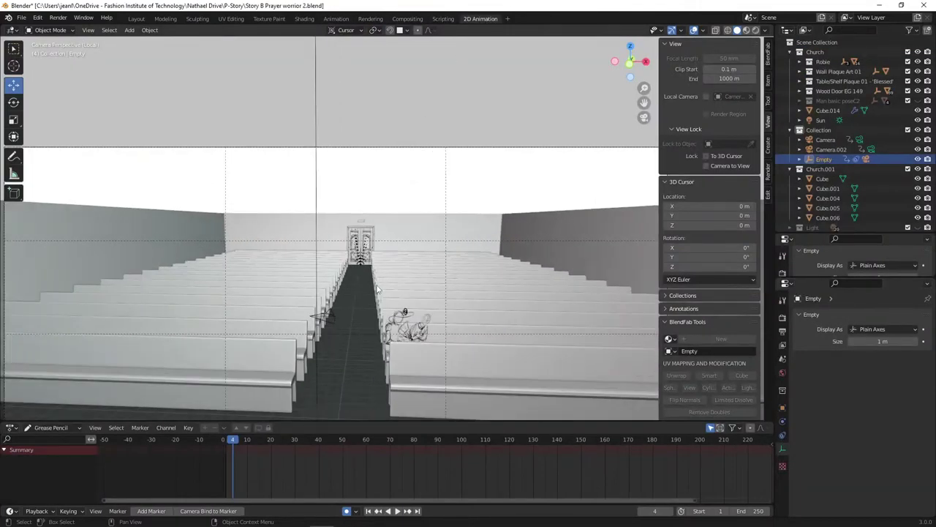
scroll(370, 292, down, 1)
shift+middle_drag(369, 292, 377, 258)
scroll(378, 258, up, 1)
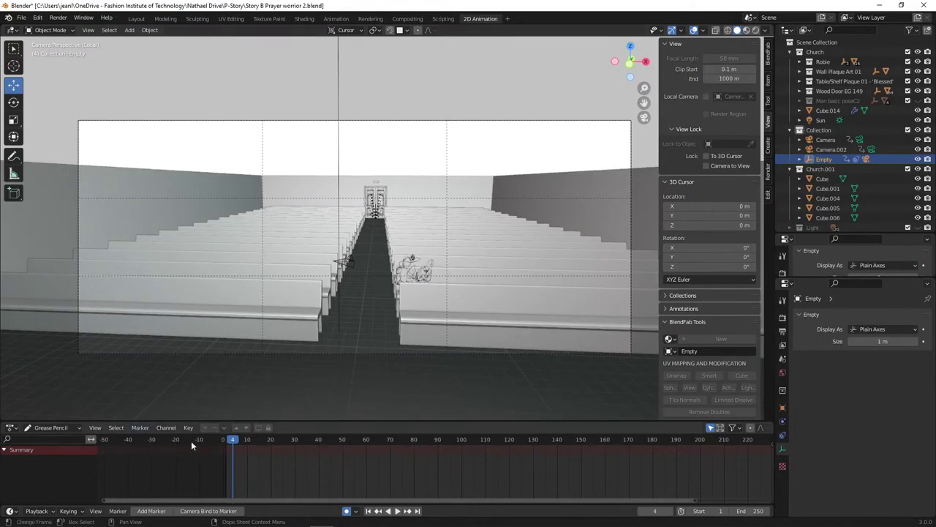
- Play the shot through the praying figure's action and return to frame 151, where the orbit starts
key(space)
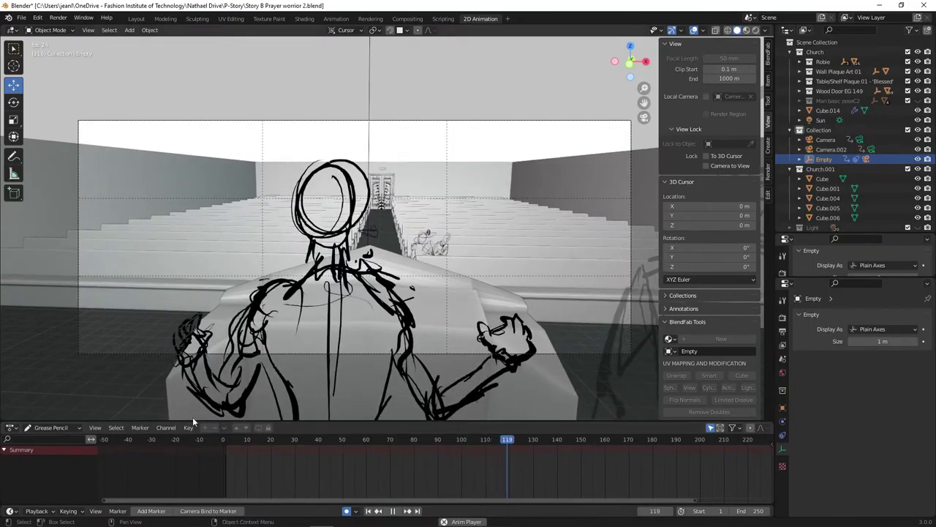
key(space)
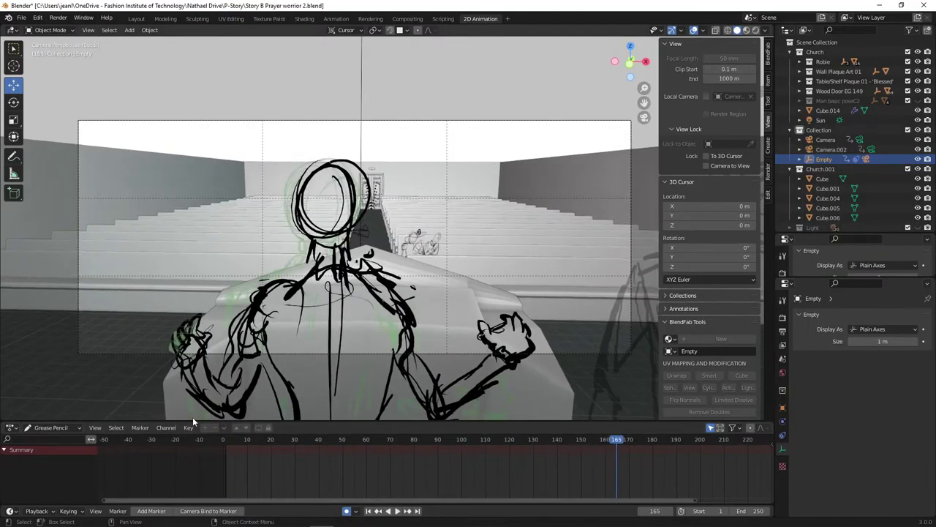
mouse_move(623, 440)
mouse_down()
mouse_move(551, 442)
mouse_move(602, 440)
mouse_move(586, 445)
mouse_up()
key(space)
key(space)
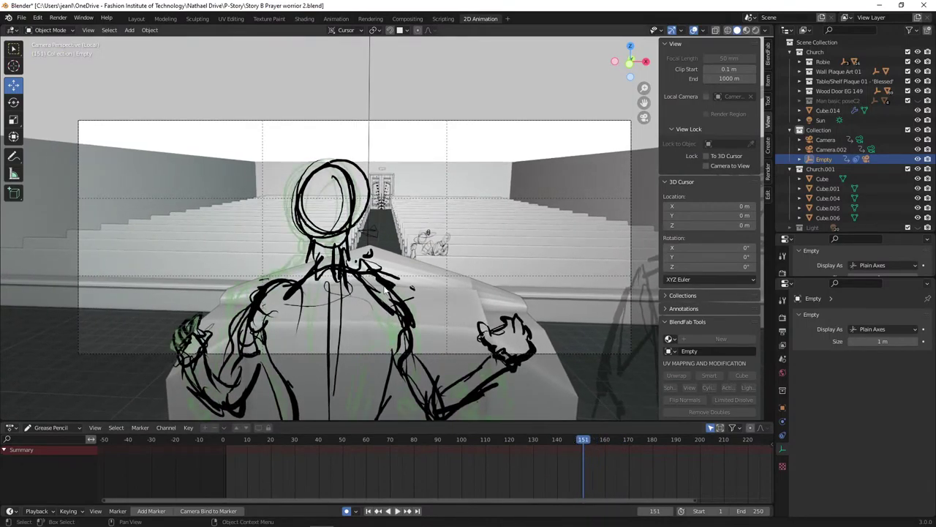
- Select the praying figure's Grease Pencil object, Prayer W.001, and put it in Draw Mode
click(386, 291)
click(52, 30)
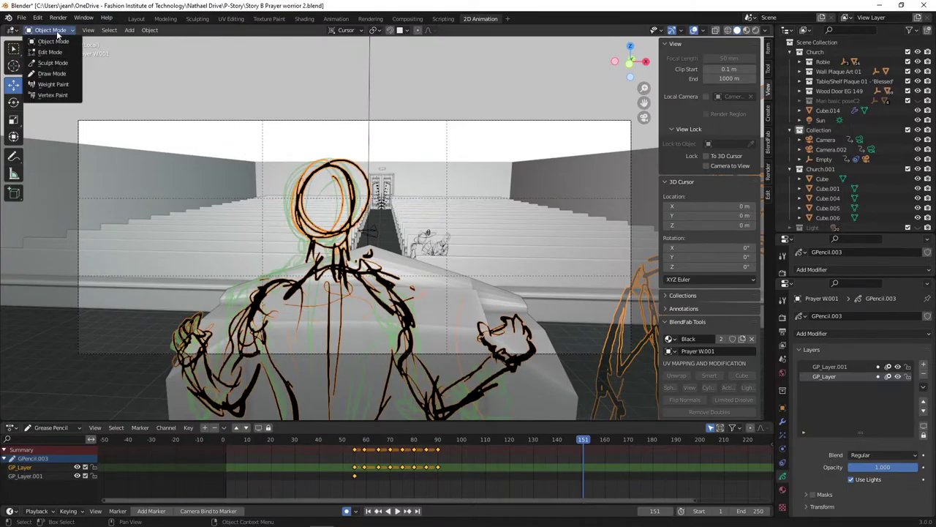
click(51, 73)
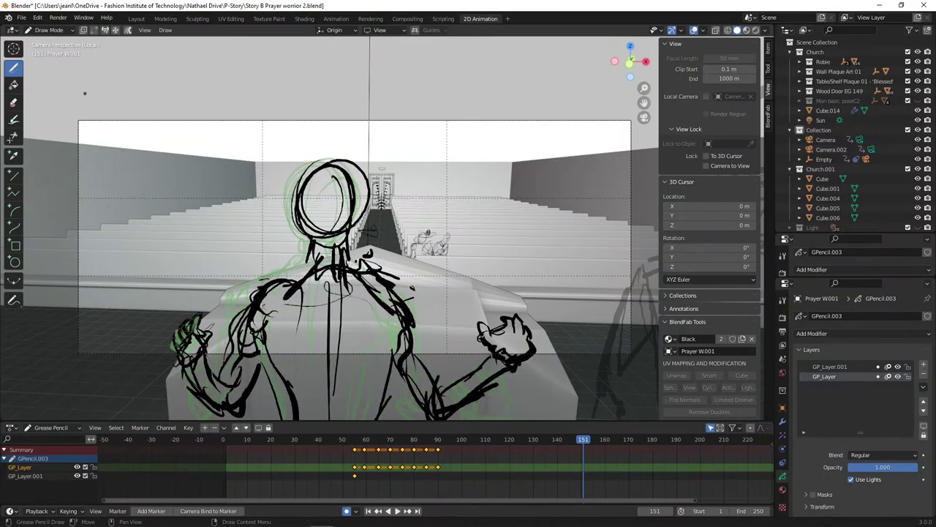
- Review the start of the orbit around frame 151 and stop at frame 180 for a new drawing
key(ctrl+shift+space)
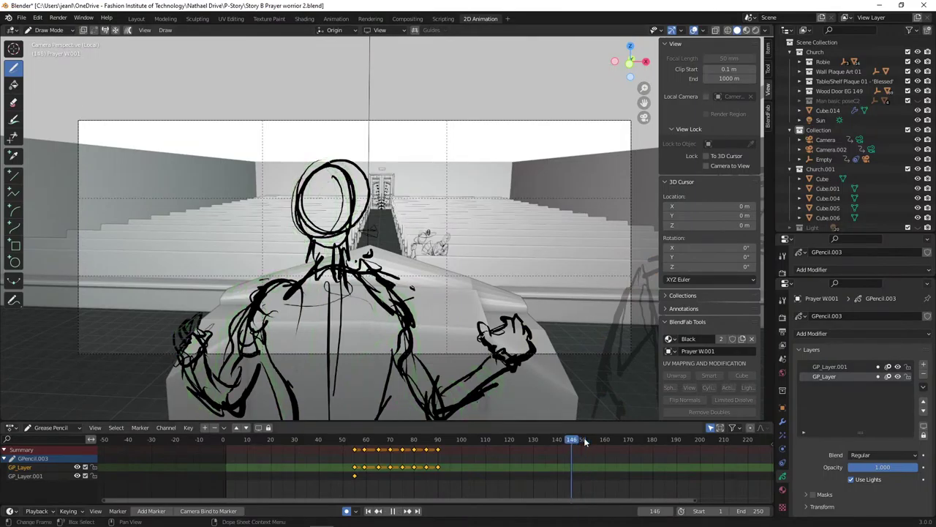
drag(516, 439, 588, 447)
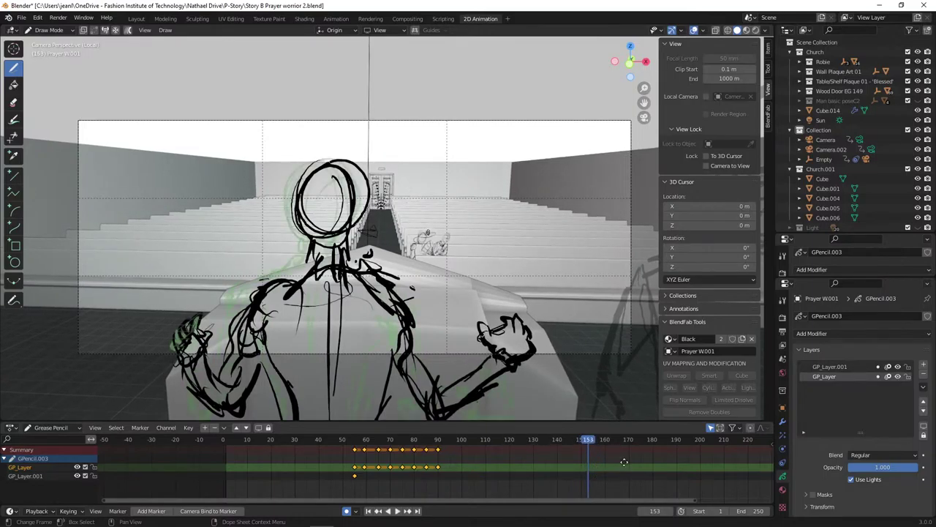
middle_drag(624, 461, 339, 454)
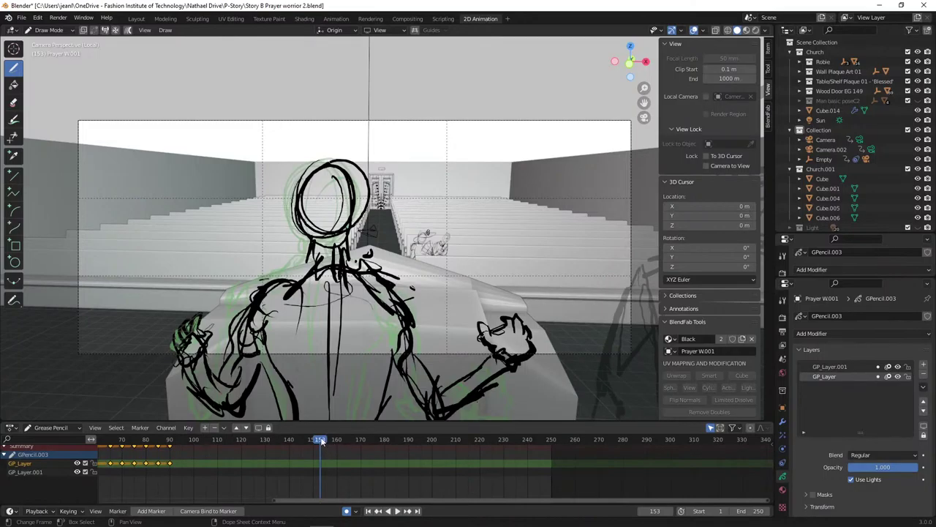
key(space)
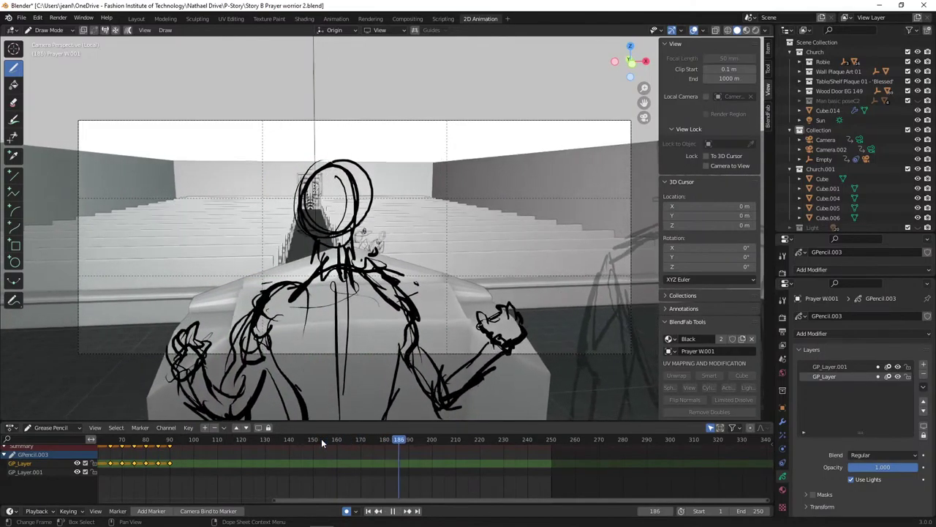
drag(399, 440, 306, 440)
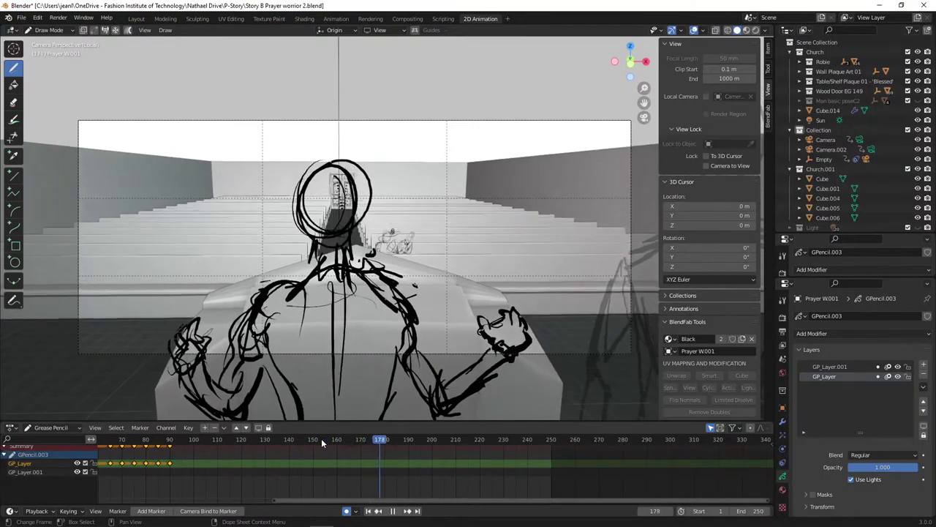
key(space)
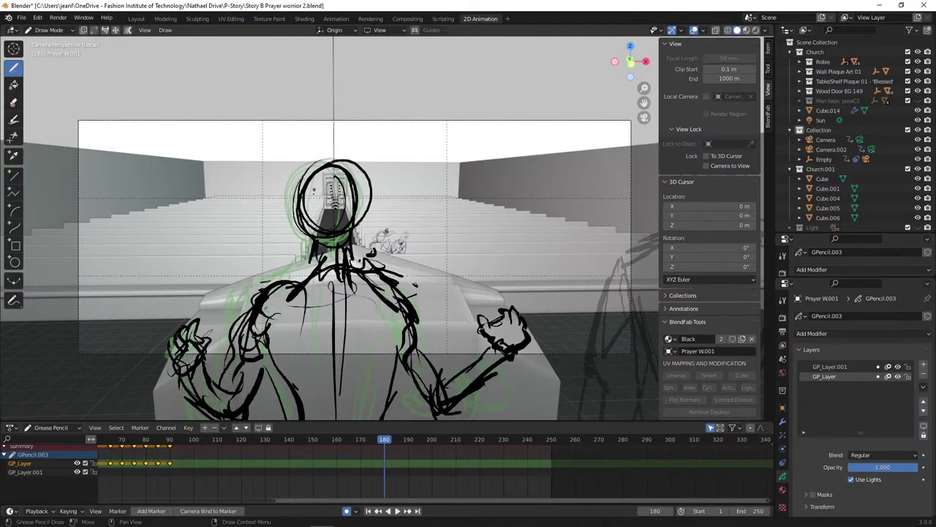
- Draw the figure's head and neck as a new Grease Pencil keyframe at frame 180
mouse_move(318, 164)
mouse_down()
mouse_move(298, 201)
mouse_move(343, 167)
mouse_move(310, 223)
mouse_up()
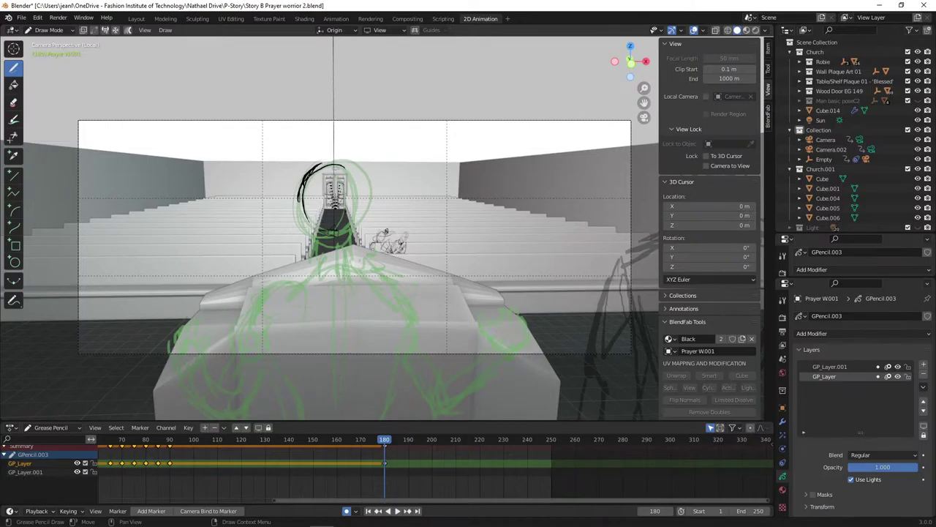
mouse_move(297, 193)
mouse_down()
mouse_move(365, 180)
mouse_move(342, 164)
mouse_move(329, 168)
mouse_up()
mouse_move(319, 224)
mouse_down()
mouse_move(316, 247)
mouse_move(351, 255)
mouse_move(311, 270)
mouse_up()
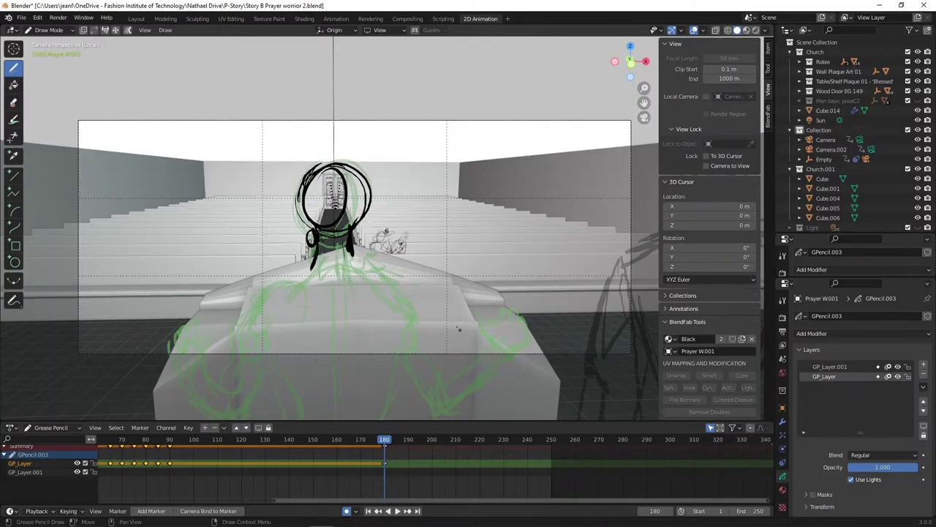
- Rough in the figure's shoulder lines and an extended right arm ending in a small circle
drag(430, 313, 431, 313)
mouse_move(338, 247)
mouse_down()
mouse_move(258, 316)
mouse_move(407, 310)
mouse_move(422, 322)
mouse_up()
drag(367, 291, 423, 306)
drag(407, 294, 433, 311)
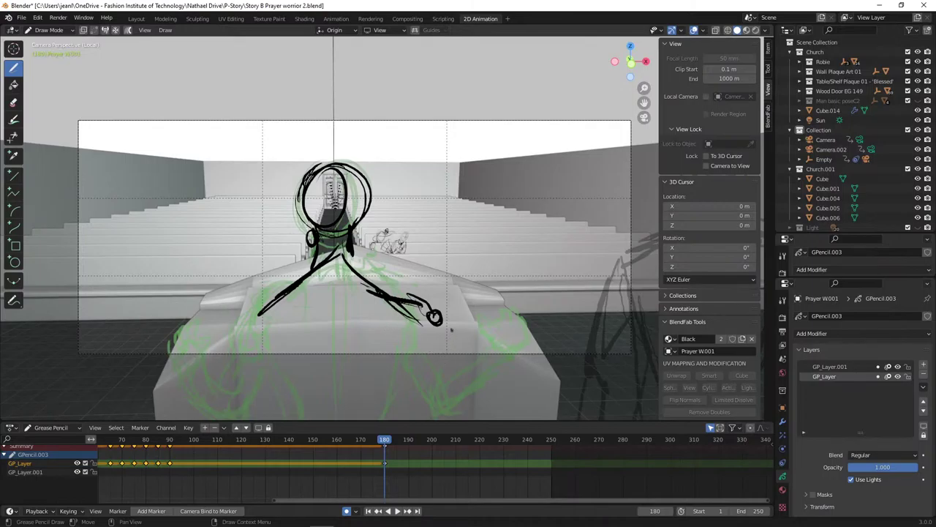
- Erase the rough strokes of the figure's right arm and hand with the Erase tool
key(shift+space)
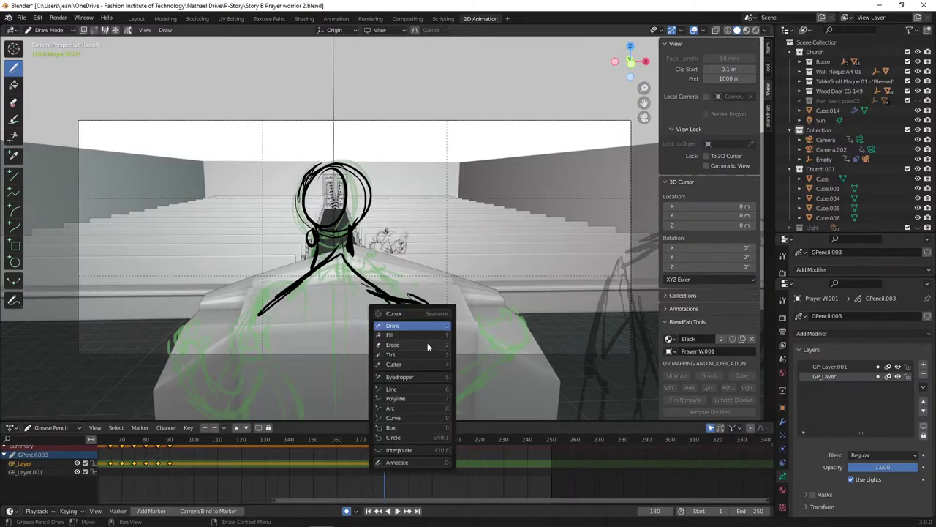
click(427, 344)
mouse_move(433, 318)
mouse_down()
mouse_move(375, 291)
mouse_move(408, 296)
mouse_move(405, 285)
mouse_up()
- Redraw the figure's right shoulder and upper arm down to the bent elbow with the Draw tool
key(shift+space)
click(350, 282)
mouse_move(348, 262)
mouse_down()
mouse_move(373, 280)
mouse_move(410, 286)
mouse_up()
drag(375, 286, 428, 305)
drag(393, 335, 418, 327)
mouse_move(421, 300)
mouse_down()
mouse_move(436, 322)
mouse_move(449, 316)
mouse_up()
drag(367, 277, 428, 290)
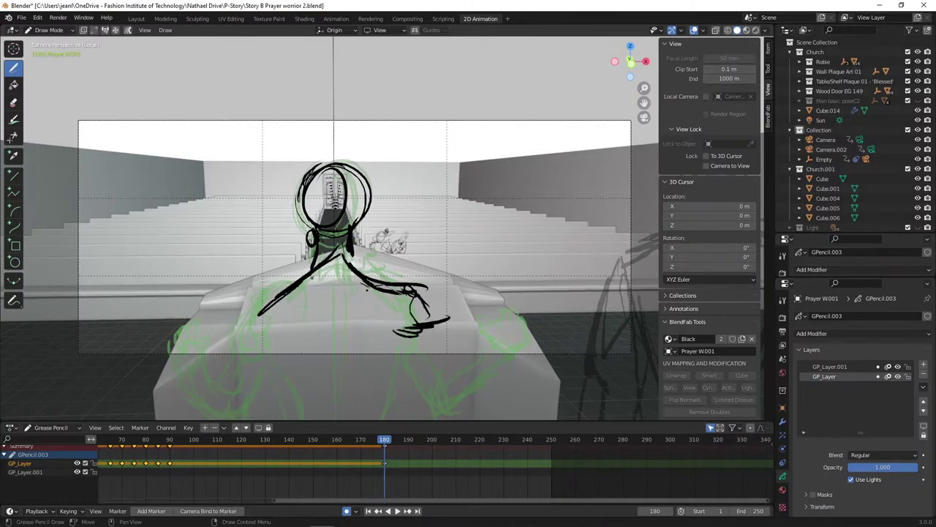
- Draw the figure's left upper arm and elbow, and add the centre lines of the back
mouse_move(314, 272)
mouse_down()
mouse_move(245, 312)
mouse_move(281, 328)
mouse_move(273, 338)
mouse_move(307, 322)
mouse_up()
drag(316, 300, 338, 260)
drag(340, 269, 344, 323)
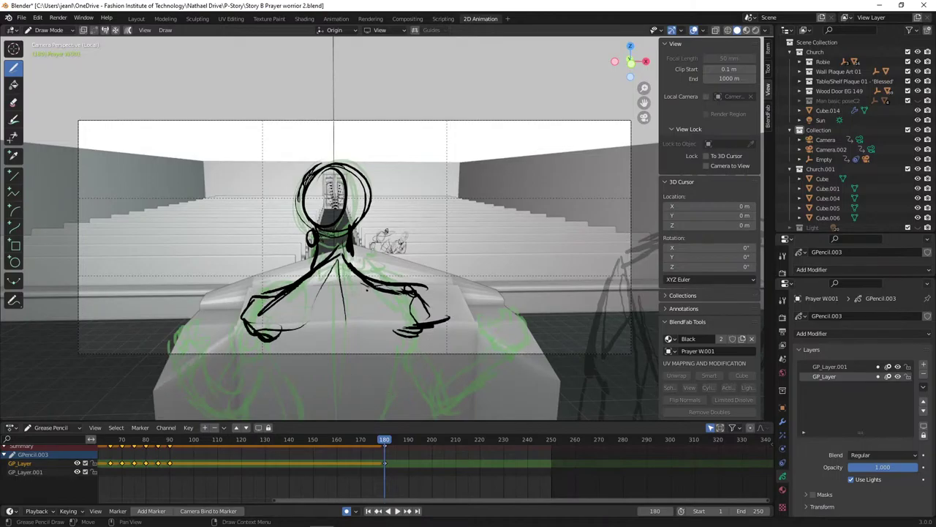
- Draw the figure's right forearm and raised hand beside the elbow
mouse_move(426, 306)
mouse_down()
mouse_move(453, 311)
mouse_move(429, 342)
mouse_move(456, 352)
mouse_move(444, 356)
mouse_move(460, 355)
mouse_move(475, 336)
mouse_move(457, 368)
mouse_move(482, 373)
mouse_up()
mouse_move(471, 310)
mouse_down()
mouse_move(477, 367)
mouse_move(471, 328)
mouse_up()
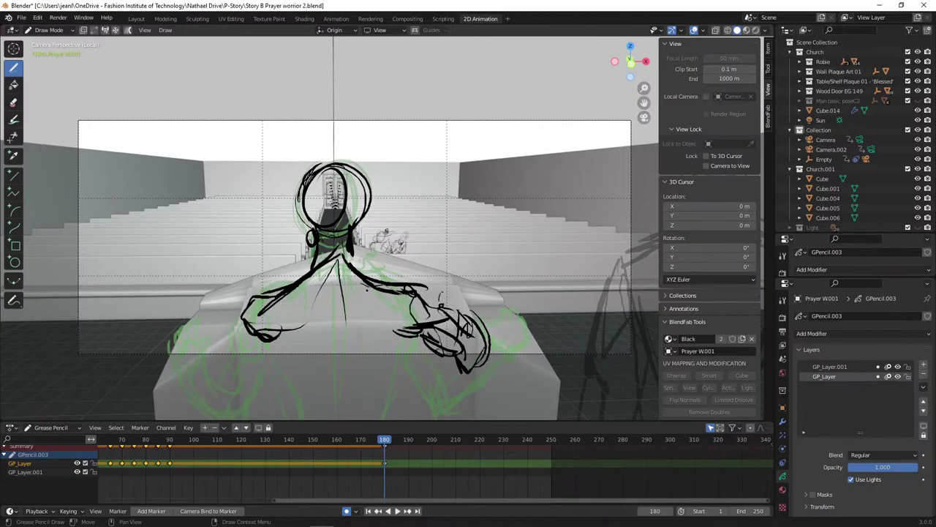
mouse_move(439, 311)
mouse_down()
mouse_move(443, 289)
mouse_move(454, 306)
mouse_move(463, 277)
mouse_move(471, 318)
mouse_up()
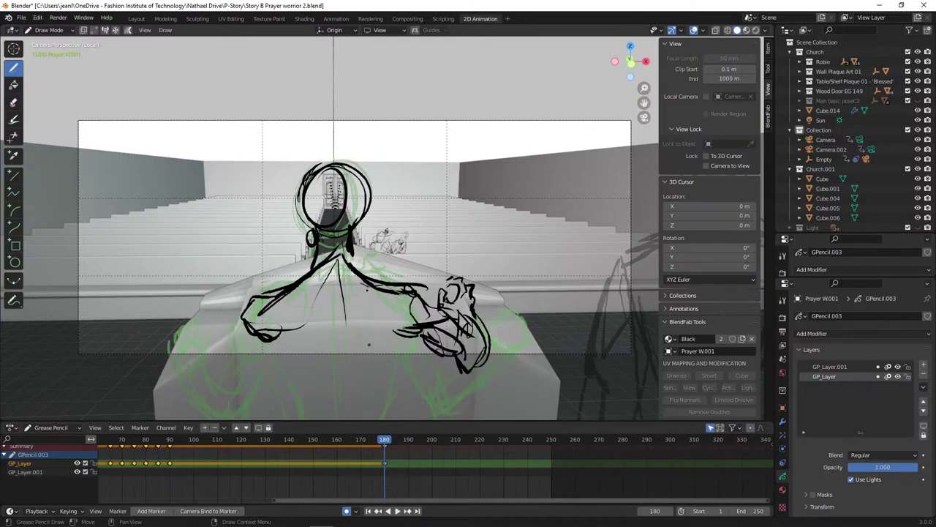
- Draw the outer contour of the figure's left upper arm down to the elbow at frame 180
shift+middle_drag(369, 344, 404, 275)
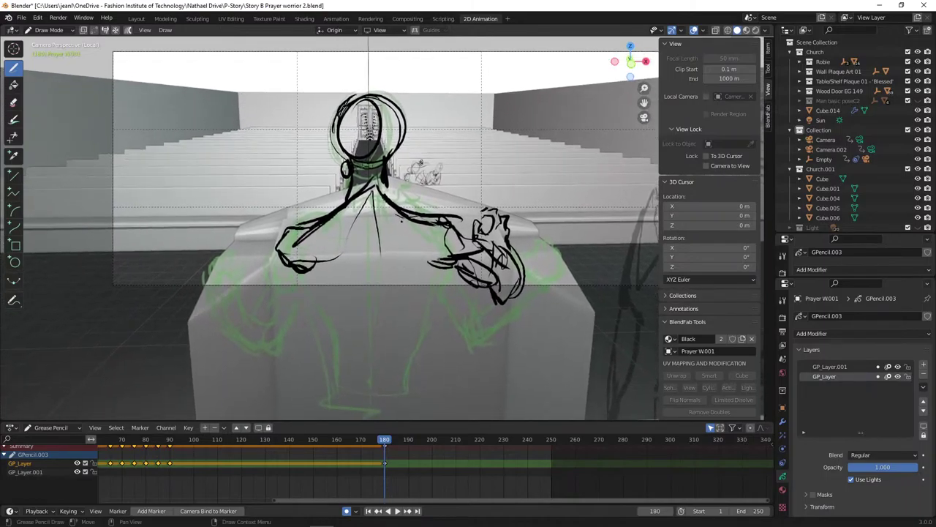
mouse_move(291, 229)
mouse_down()
mouse_move(273, 257)
mouse_move(275, 286)
mouse_up()
drag(276, 250, 270, 299)
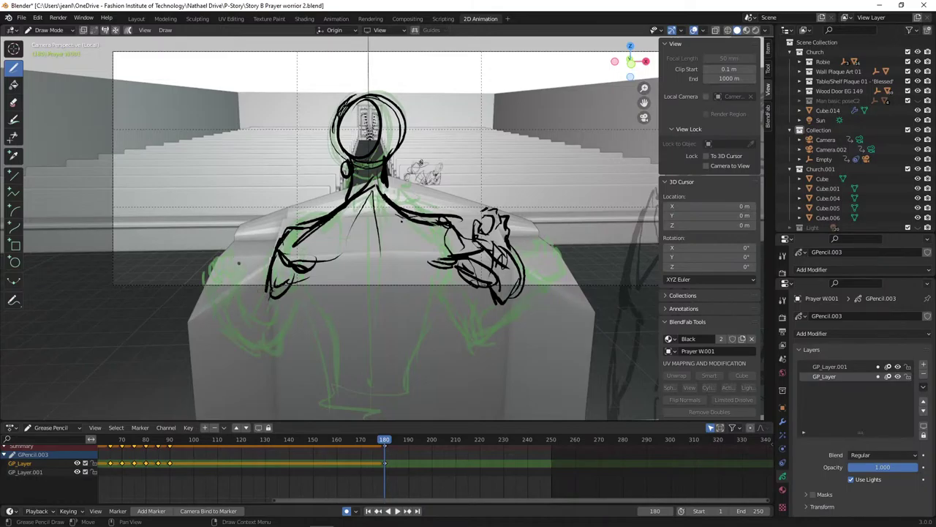
- Flip repeatedly between frames 179 and 180 to compare the new pose with the previous drawing
click(382, 439)
mouse_move(379, 439)
mouse_down()
mouse_move(358, 439)
mouse_move(384, 439)
mouse_up()
key(Left)
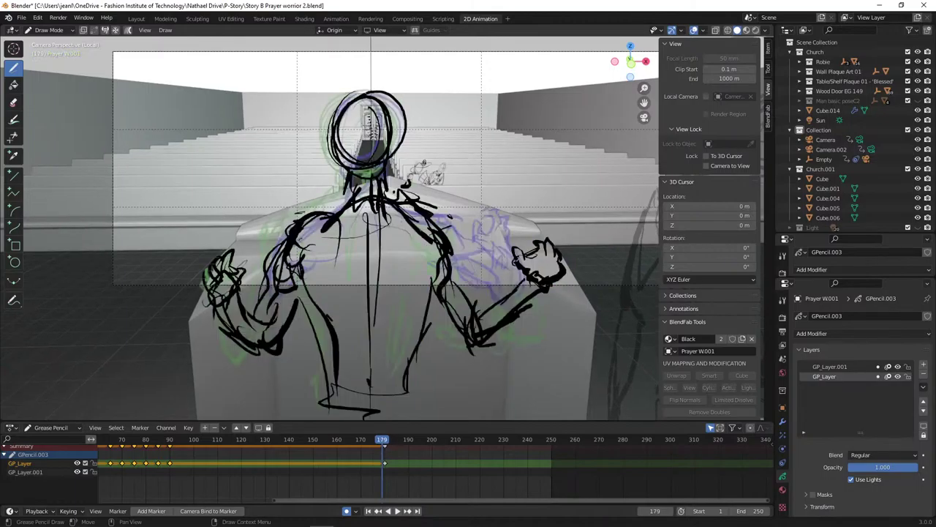
key(Right)
key(Left)
key(Right)
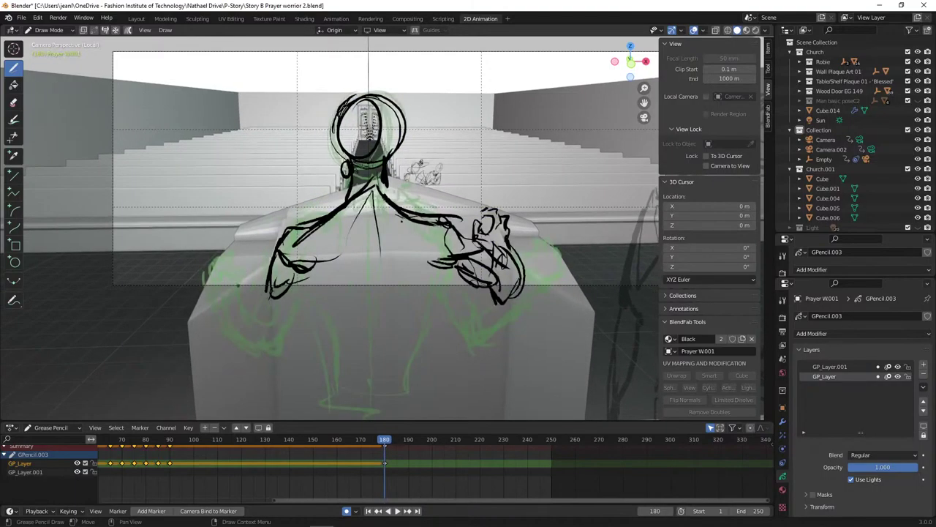
key(Left)
key(Right)
key(Left)
key(Right)
- Draw the figure's raised left hand and forearm down to the bent elbow at frame 180
mouse_move(242, 273)
mouse_down()
mouse_move(215, 273)
mouse_move(226, 253)
mouse_move(200, 289)
mouse_move(247, 274)
mouse_up()
mouse_move(240, 272)
mouse_down()
mouse_move(248, 287)
mouse_move(225, 295)
mouse_move(256, 354)
mouse_up()
mouse_move(222, 304)
mouse_down()
mouse_move(254, 355)
mouse_move(282, 344)
mouse_up()
drag(291, 312, 265, 348)
mouse_move(291, 294)
mouse_down()
mouse_move(275, 321)
mouse_move(295, 338)
mouse_move(259, 329)
mouse_up()
- Draw both sides of the torso and the curved waistline, and reinforce the edge of the head at frame 180
mouse_move(311, 269)
mouse_down()
mouse_move(294, 291)
mouse_move(336, 334)
mouse_up()
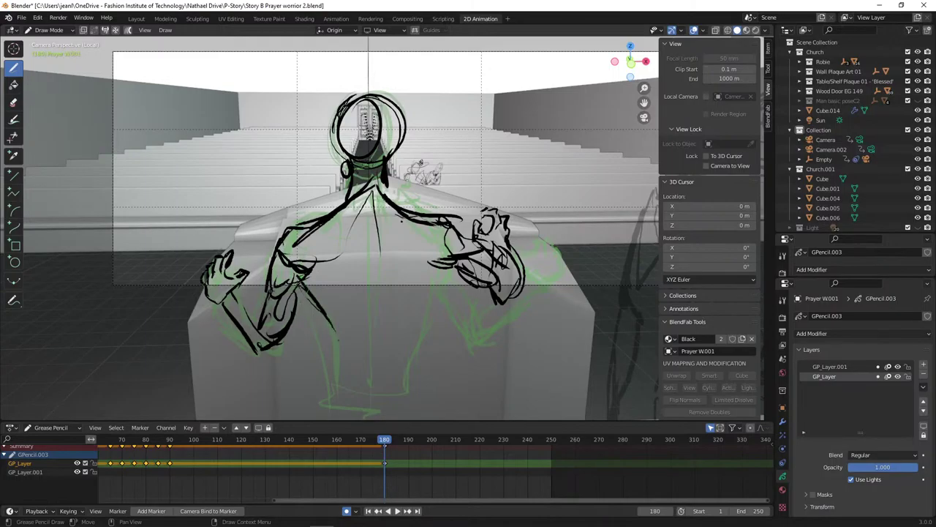
mouse_move(448, 264)
mouse_down()
mouse_move(432, 301)
mouse_move(433, 364)
mouse_up()
mouse_move(328, 288)
mouse_down()
mouse_move(319, 361)
mouse_move(353, 400)
mouse_move(388, 397)
mouse_up()
drag(429, 319, 413, 375)
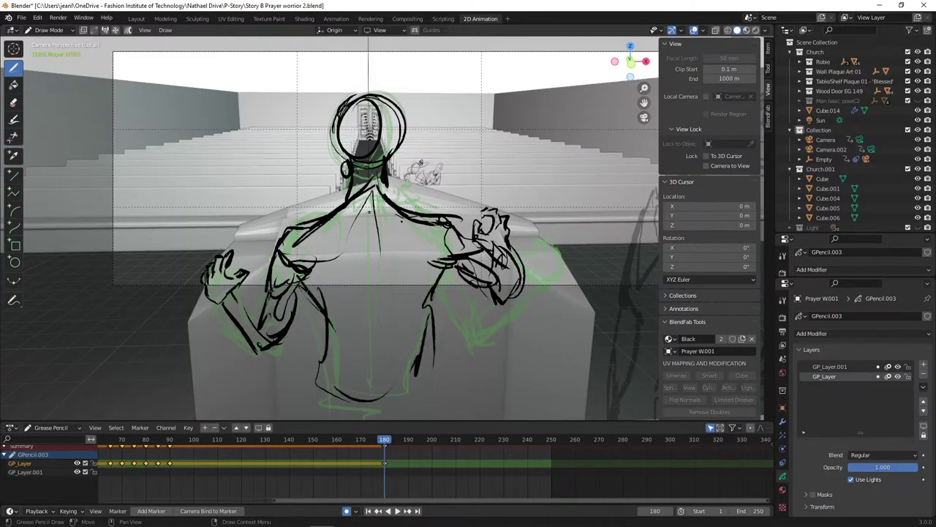
drag(338, 121, 335, 159)
- Play the shot on to frame 190 and start a new drawing there with the fingers of the figure's left hand
key(shift+ctrl+space)
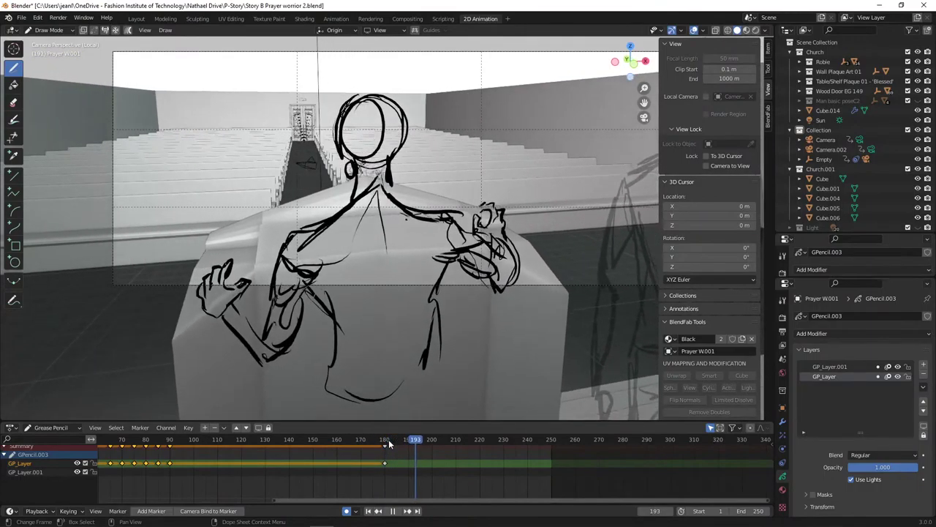
click(433, 441)
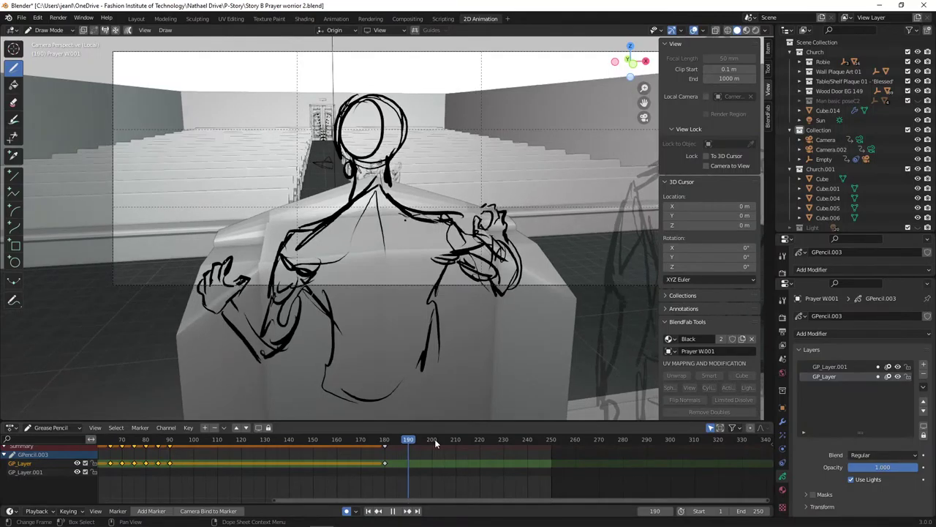
key(space)
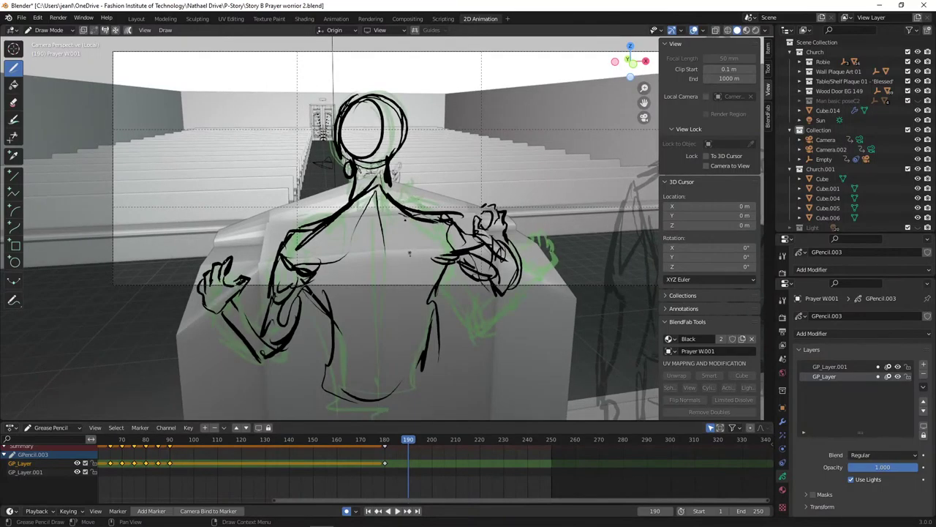
key(space)
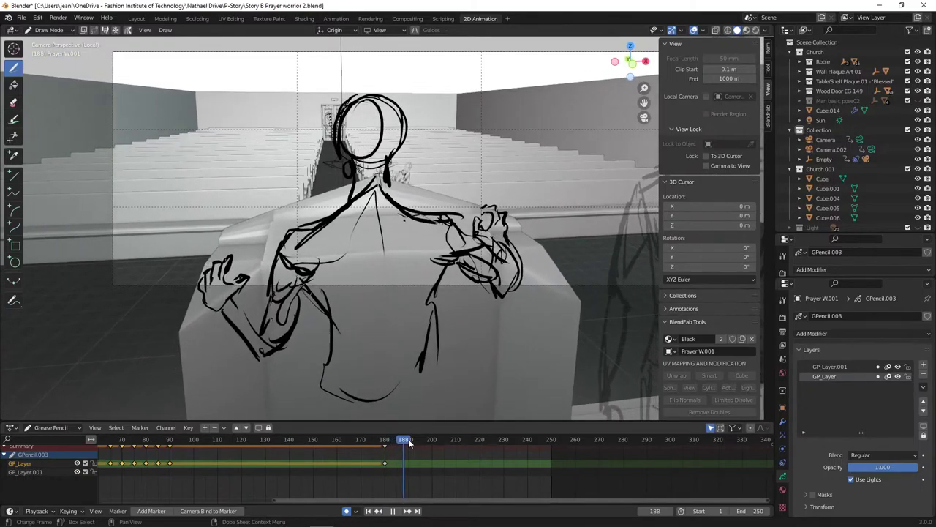
key(space)
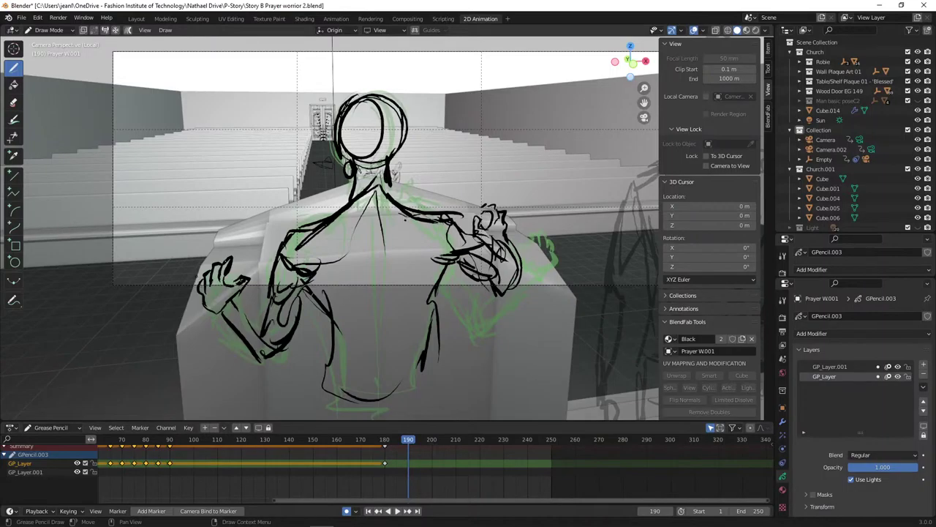
mouse_move(227, 272)
mouse_down()
mouse_move(230, 281)
mouse_move(197, 292)
mouse_up()
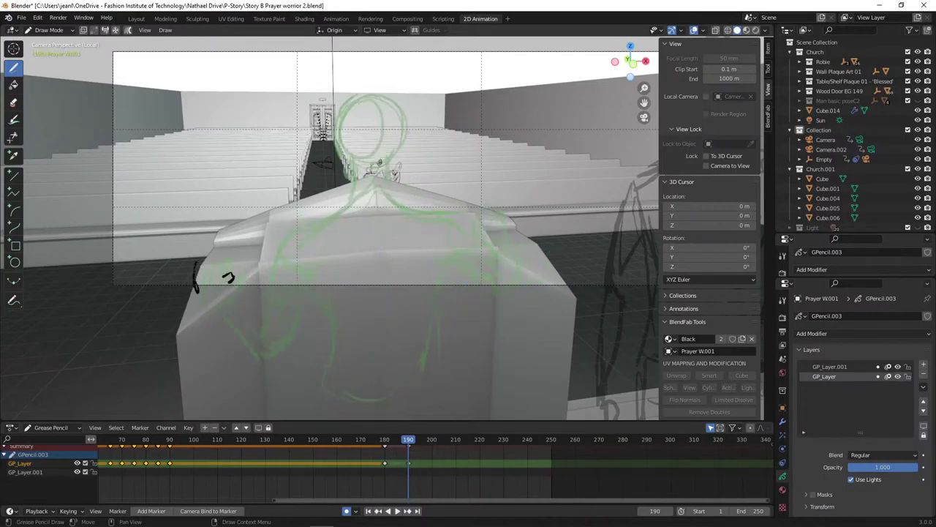
mouse_move(214, 249)
mouse_down()
mouse_move(224, 280)
mouse_move(196, 282)
mouse_up()
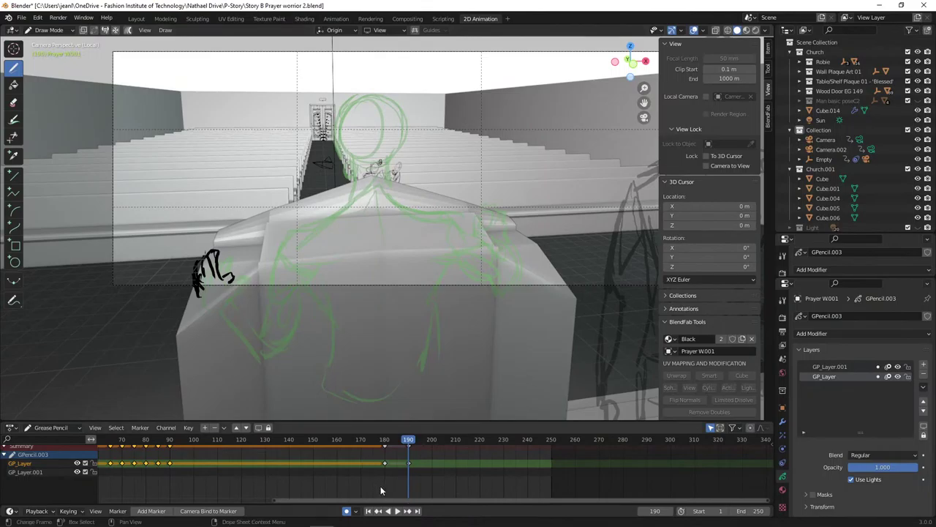
- Flip between the drawings at frames 180 and 190 to compare the position of the left hand's fingers
key(Up)
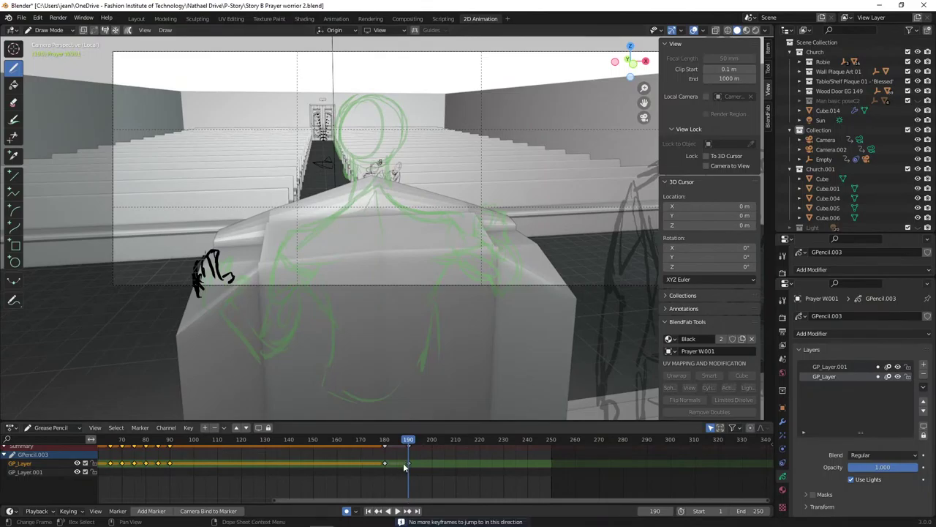
key(Down)
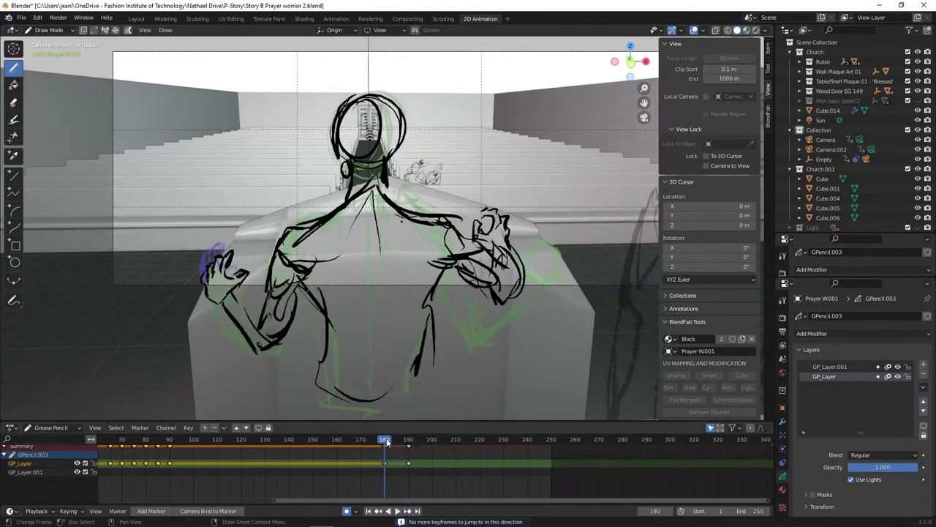
drag(386, 441, 409, 442)
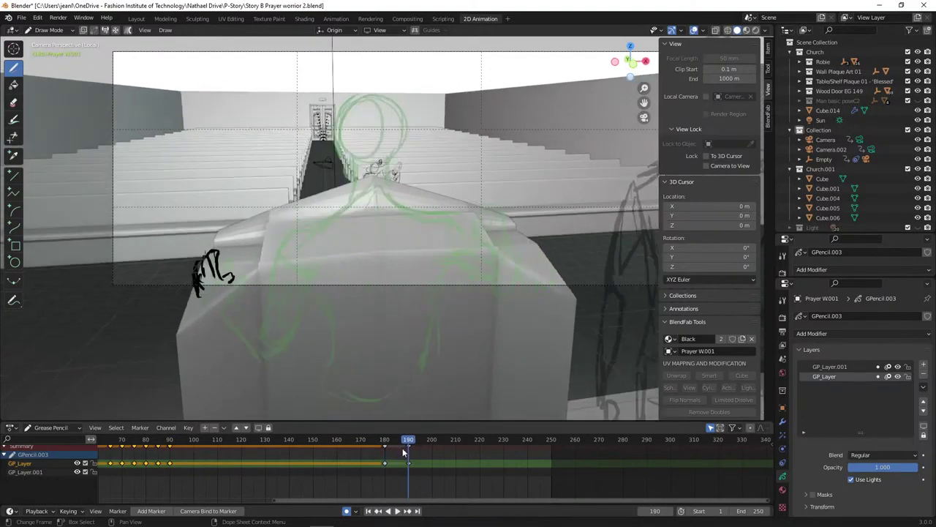
key(Down)
key(Up)
key(Down)
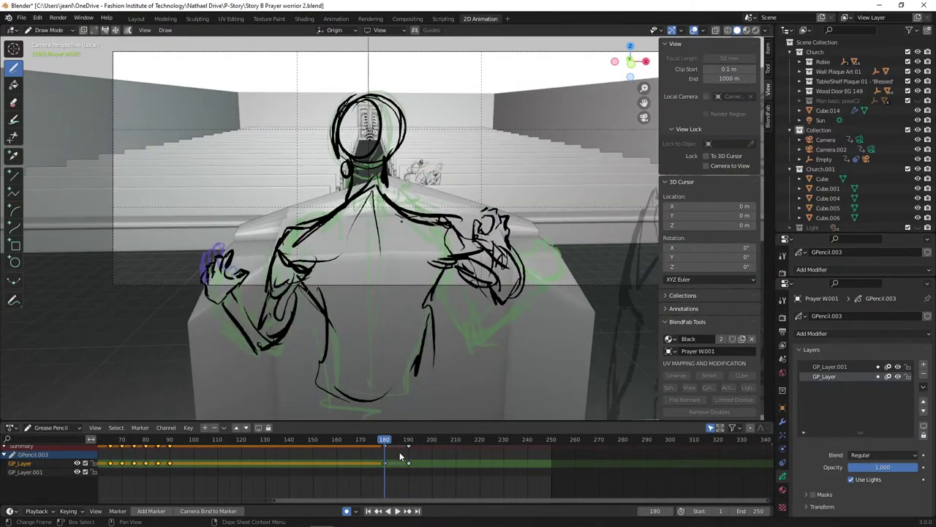
key(Up)
key(Down)
key(Up)
key(Down)
key(Up)
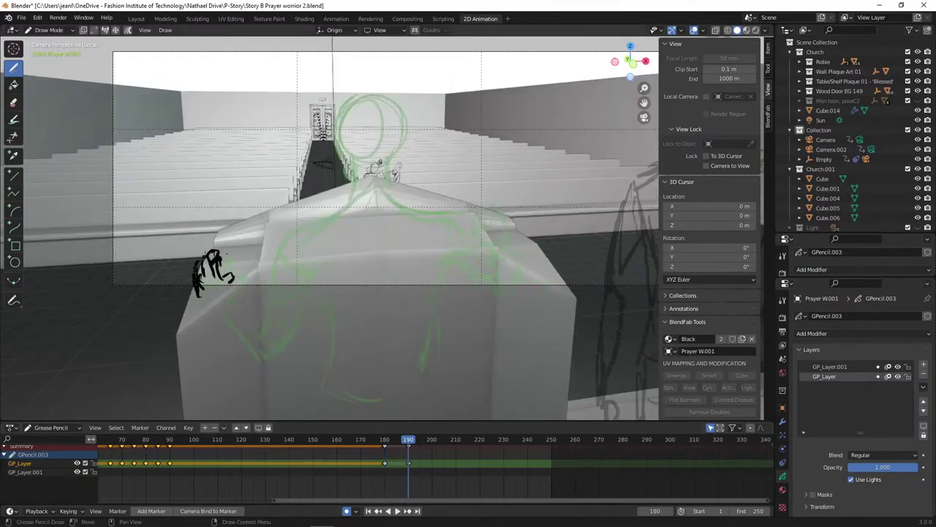
- Erase the outer finger strokes of the left hand at frame 190 with the Erase tool and redraw the fingers slightly lower
key(shift+space)
click(229, 293)
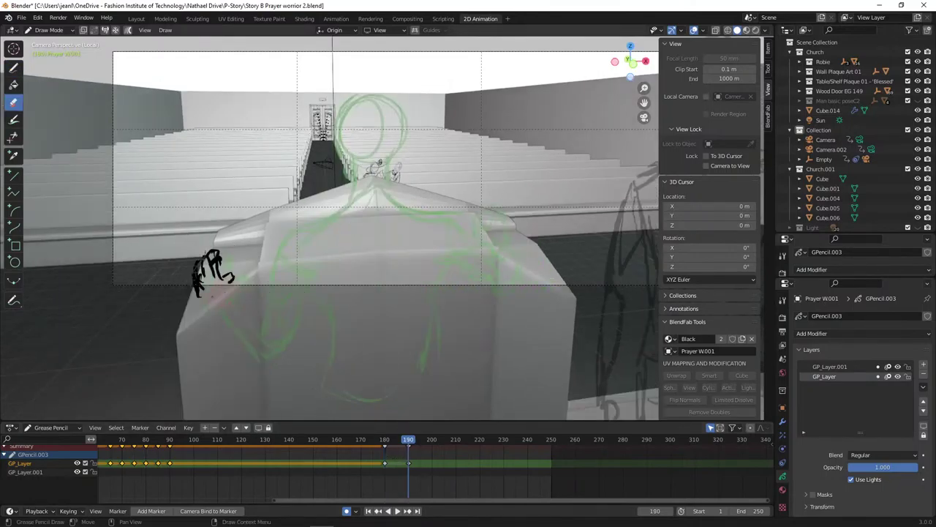
drag(190, 269, 192, 290)
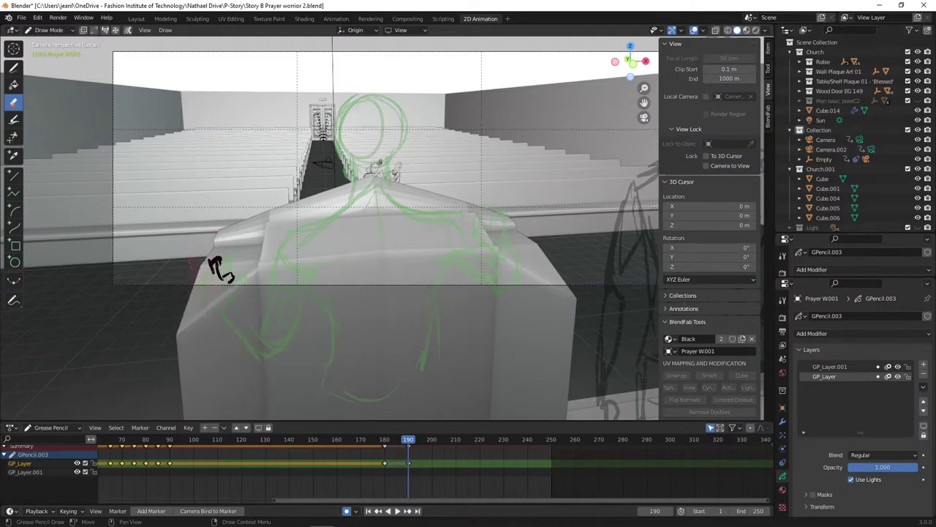
key(shift+space)
click(223, 257)
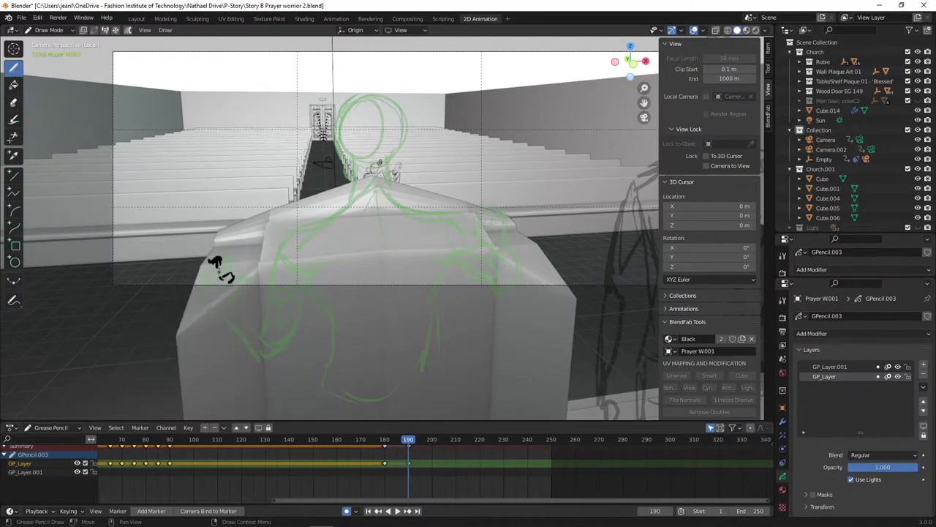
drag(212, 265, 212, 293)
mouse_move(216, 278)
mouse_down()
mouse_move(223, 287)
mouse_move(205, 276)
mouse_move(197, 290)
mouse_up()
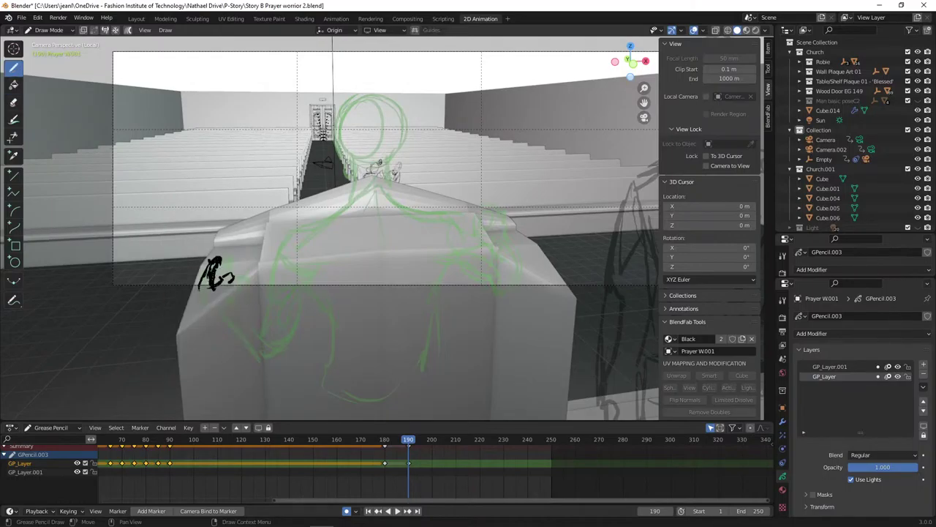
- Outline the back, palm and wrist of the left hand at frame 190, checking it against the frame 180 drawing
key(Down)
key(Up)
key(Down)
key(Up)
mouse_move(207, 262)
mouse_down()
mouse_move(195, 289)
mouse_move(189, 285)
mouse_move(189, 309)
mouse_up()
mouse_move(230, 284)
mouse_down()
mouse_move(213, 321)
mouse_move(227, 320)
mouse_up()
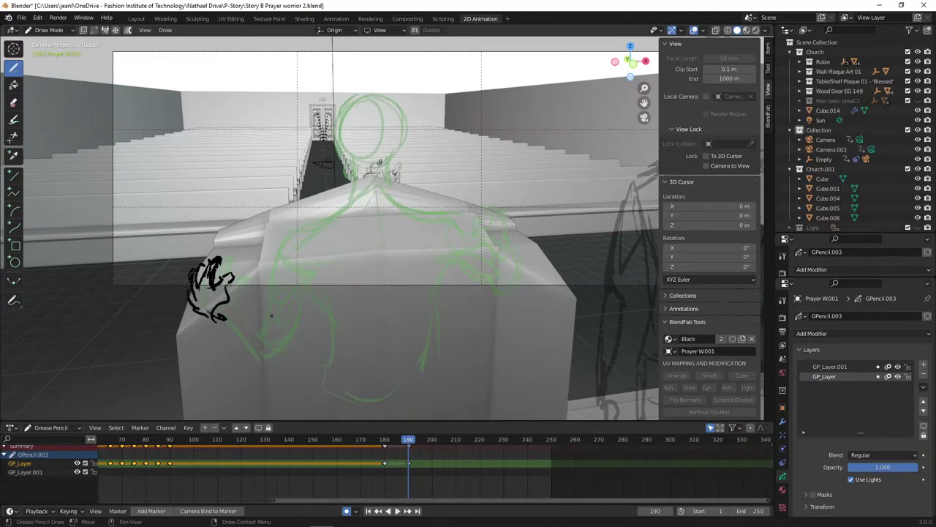
- Compare the outlined left hand at frame 190 with the pose at frame 180 by stepping between the two keyframes
key(Up)
key(Down)
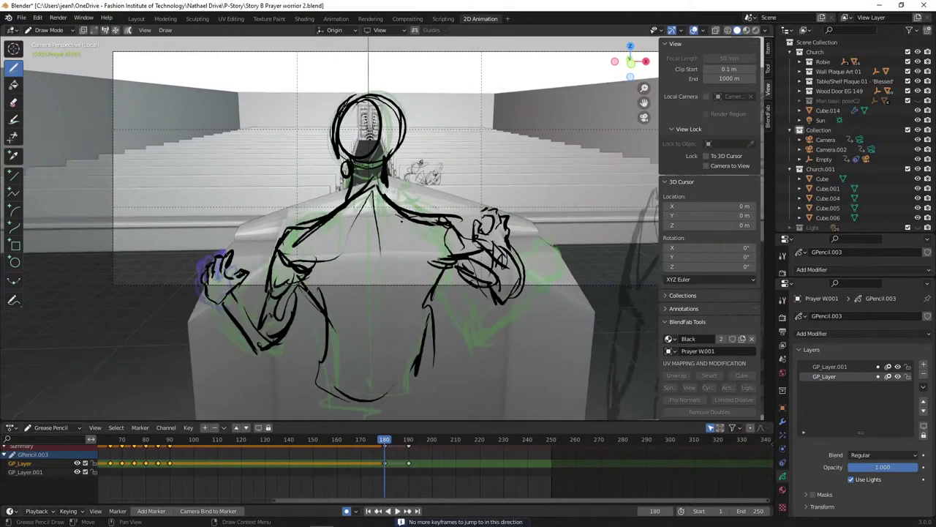
key(Up)
key(Down)
key(Up)
key(Down)
key(Up)
key(Down)
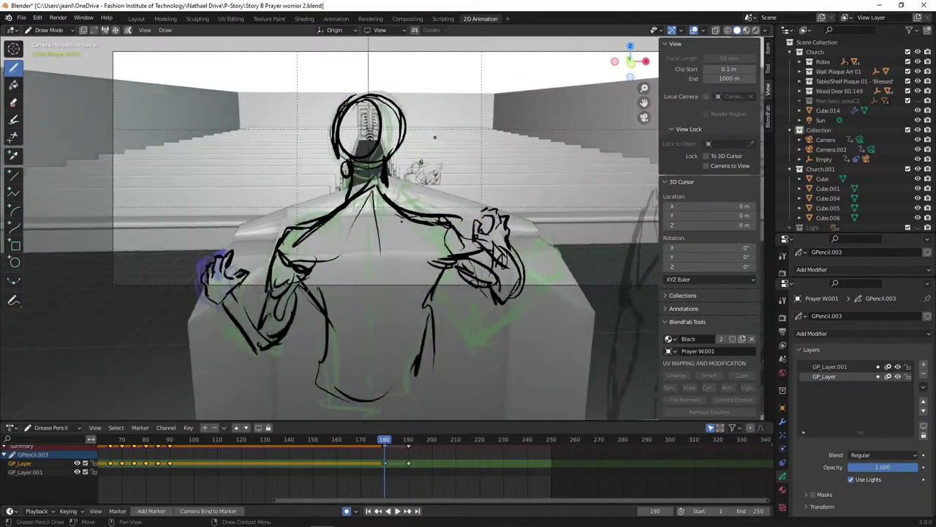
key(Up)
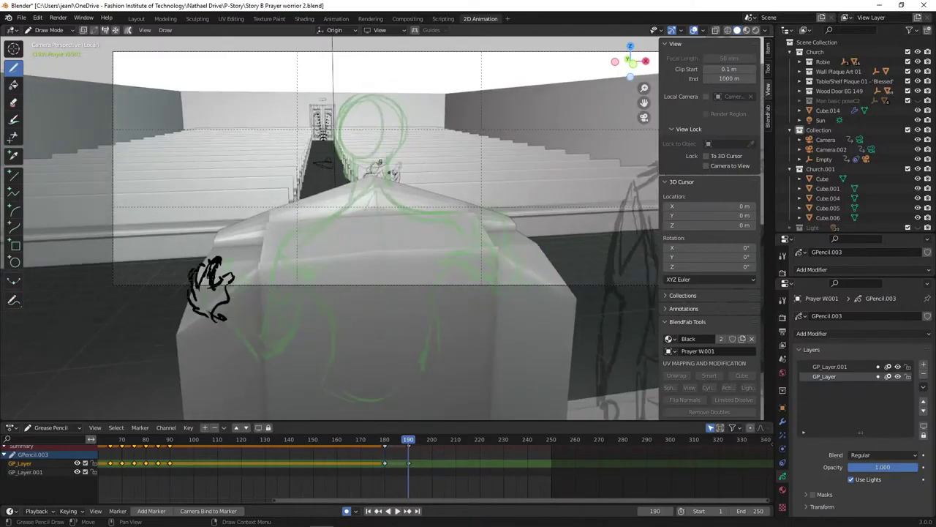
- Draw a short stroke for the right side of the neck at frame 190, and replay the transition from frame 180
drag(391, 173, 389, 199)
key(Up)
key(shift+ctrl+space)
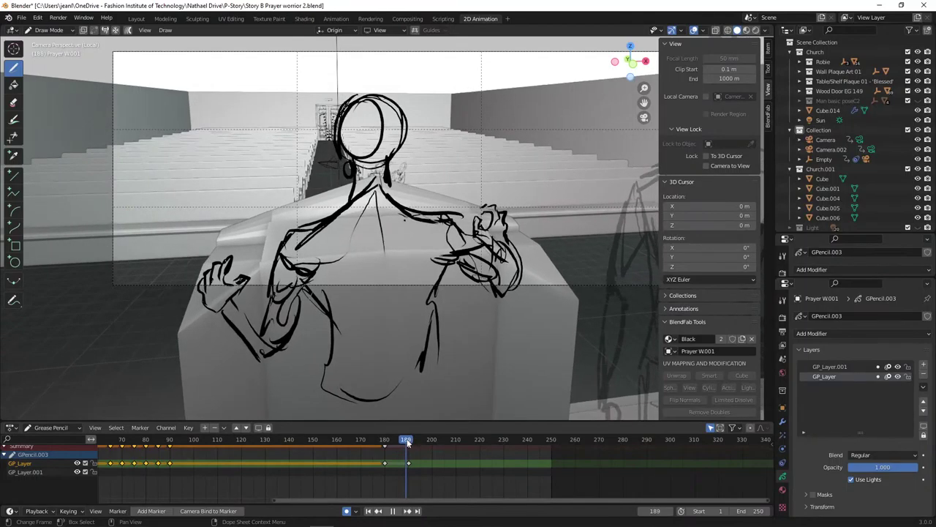
drag(408, 441, 406, 444)
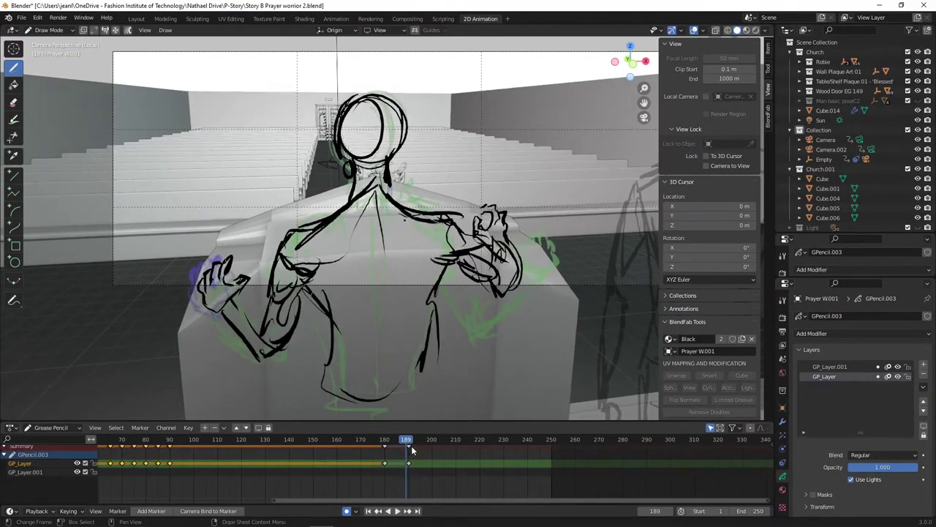
key(space)
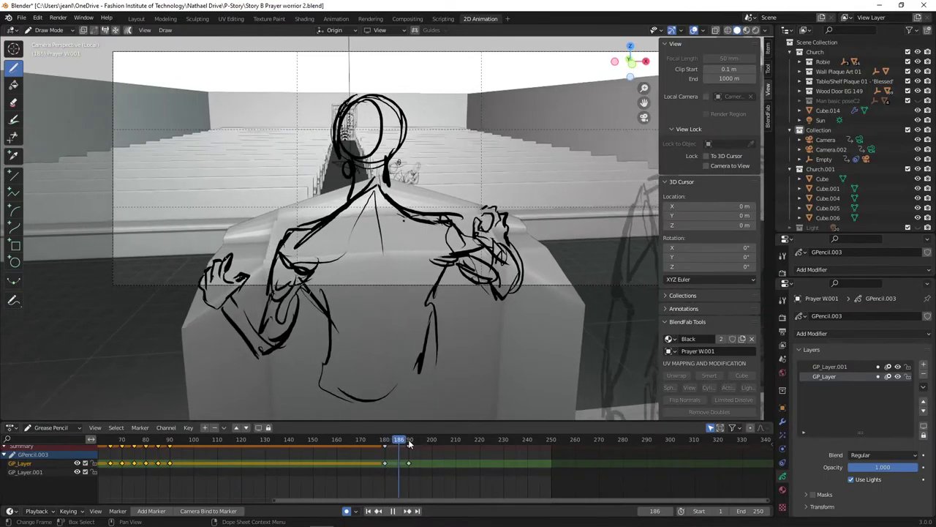
drag(407, 440, 411, 452)
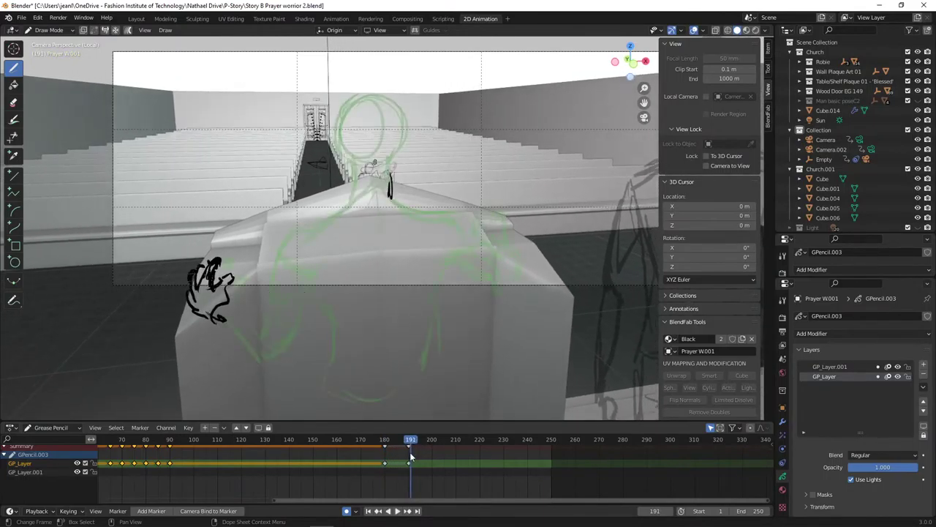
key(Up)
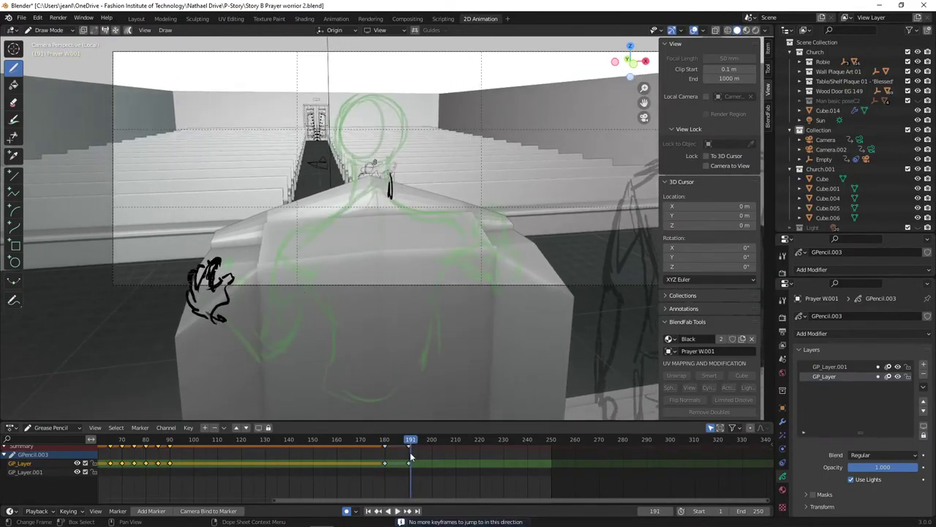
key(Left)
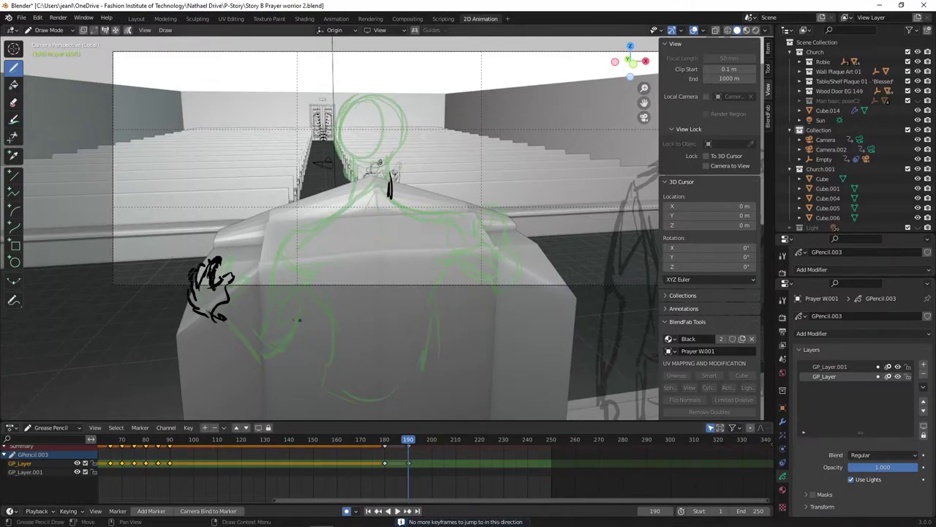
- Extend the left hand into the forearm, and draw the head circle, neck and sloping shoulder lines at frame 190
mouse_move(221, 294)
mouse_down()
mouse_move(258, 313)
mouse_move(252, 335)
mouse_up()
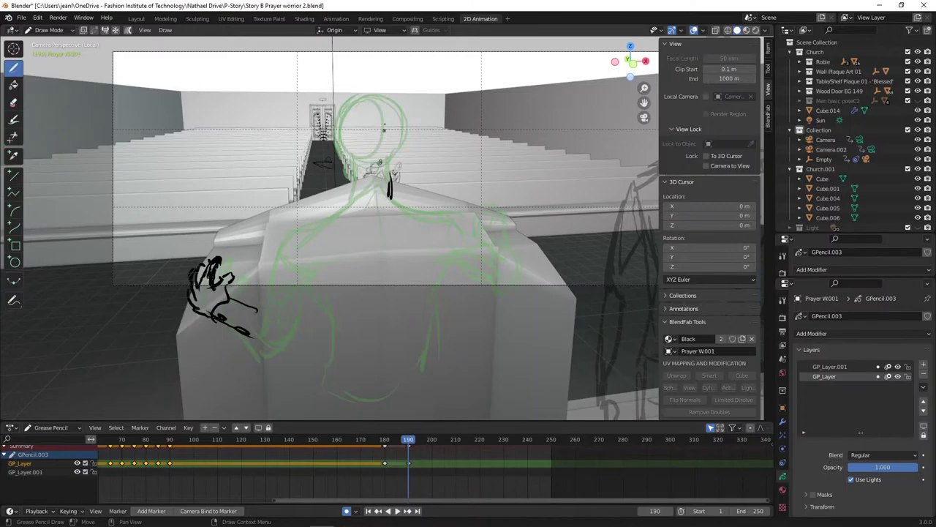
mouse_move(340, 135)
mouse_down()
mouse_move(384, 163)
mouse_move(366, 95)
mouse_move(351, 157)
mouse_move(338, 157)
mouse_move(344, 191)
mouse_up()
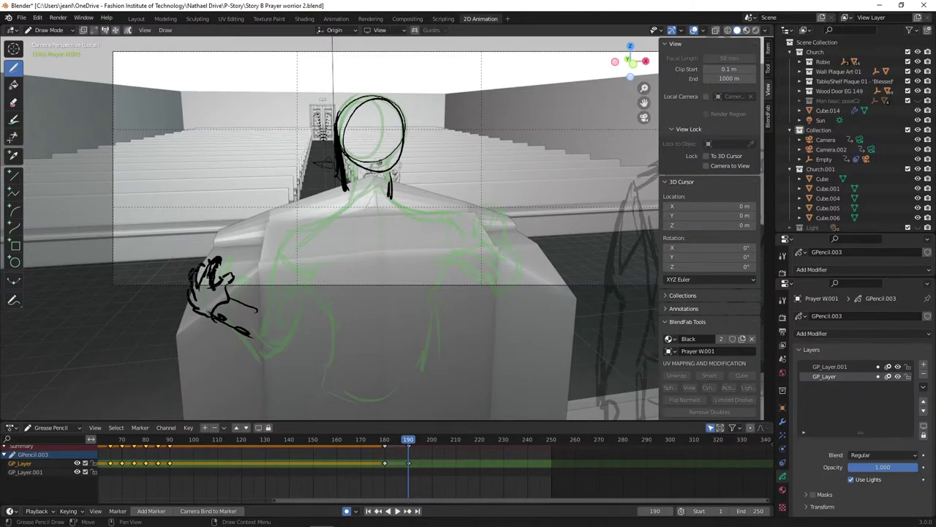
drag(348, 179, 350, 209)
mouse_move(361, 184)
mouse_down()
mouse_move(371, 195)
mouse_move(387, 184)
mouse_up()
mouse_move(395, 155)
mouse_down()
mouse_move(395, 203)
mouse_move(419, 222)
mouse_up()
mouse_move(354, 196)
mouse_down()
mouse_move(301, 243)
mouse_move(370, 212)
mouse_up()
drag(400, 188, 449, 232)
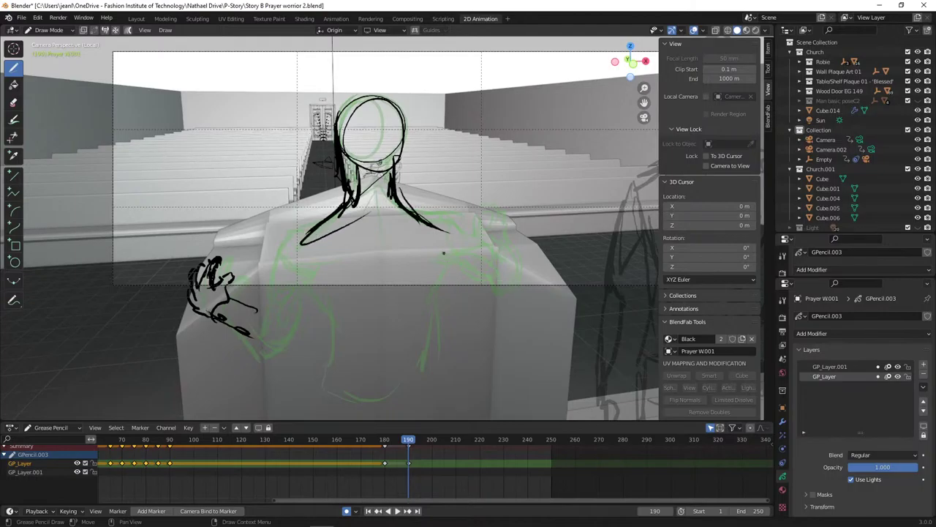
- Sketch the right shoulder and upper arm at frame 190, and erase the misplaced strokes at the outer end
mouse_move(408, 208)
mouse_down()
mouse_move(461, 220)
mouse_move(476, 240)
mouse_up()
drag(472, 235, 444, 260)
drag(442, 218, 465, 259)
mouse_move(470, 222)
mouse_down()
mouse_move(488, 237)
mouse_move(471, 241)
mouse_move(447, 273)
mouse_move(490, 280)
mouse_move(467, 279)
mouse_up()
key(shift+space)
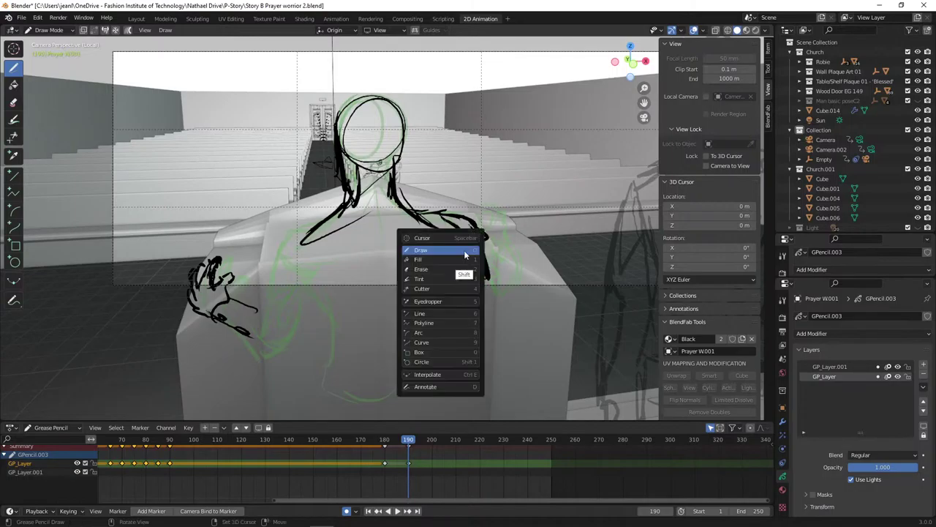
click(455, 268)
mouse_move(454, 266)
mouse_down()
mouse_move(468, 223)
mouse_move(428, 218)
mouse_move(477, 271)
mouse_move(443, 255)
mouse_up()
- Draw the right armpit and upper side of the torso, and extend the upper arm from the shoulder to the elbow
right_click(422, 233)
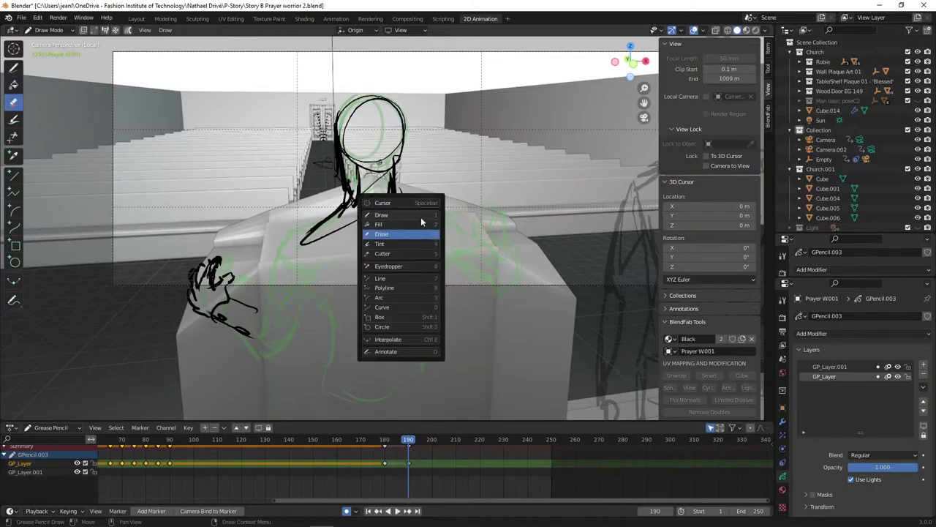
click(421, 216)
mouse_move(420, 215)
mouse_down()
mouse_move(457, 222)
mouse_move(460, 236)
mouse_move(419, 317)
mouse_up()
drag(435, 264, 454, 268)
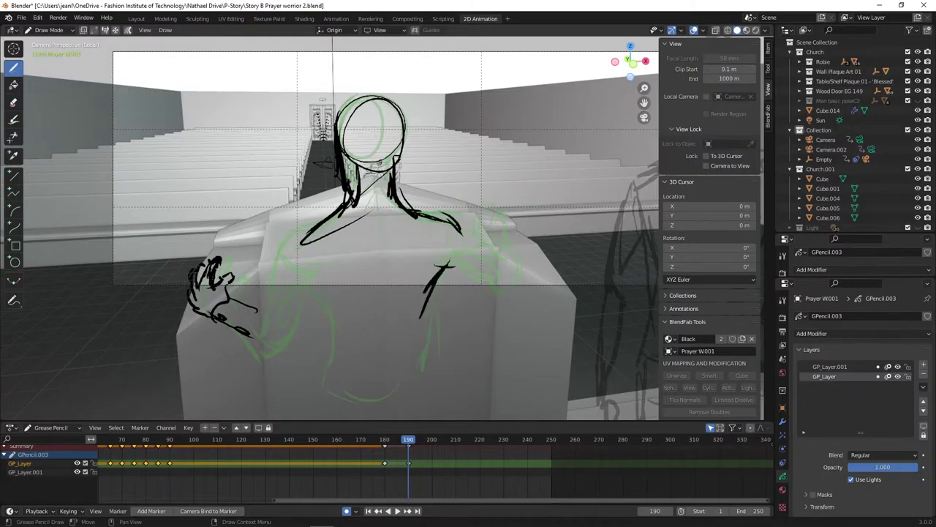
drag(458, 233, 468, 251)
mouse_move(458, 229)
mouse_down()
mouse_move(481, 255)
mouse_move(467, 266)
mouse_move(485, 262)
mouse_up()
drag(481, 251, 489, 265)
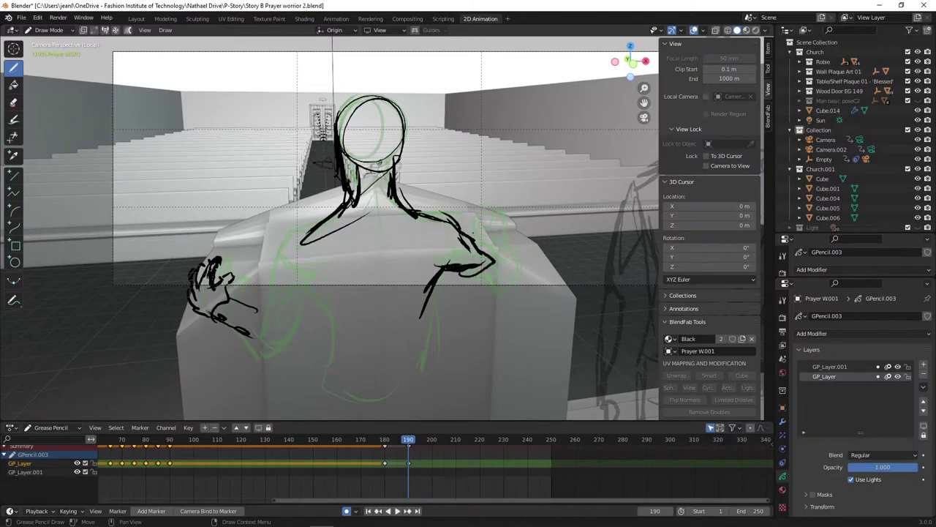
- Sketch the right forearm rising from the elbow to the wrist, and erase the surplus strokes around it
drag(477, 226, 490, 263)
mouse_move(486, 251)
mouse_down()
mouse_move(475, 279)
mouse_move(458, 237)
mouse_up()
drag(481, 249, 484, 240)
mouse_move(459, 209)
mouse_down()
mouse_move(481, 245)
mouse_move(467, 203)
mouse_move(439, 221)
mouse_move(459, 238)
mouse_move(450, 259)
mouse_move(446, 225)
mouse_up()
mouse_move(428, 203)
mouse_down()
mouse_move(438, 217)
mouse_move(442, 204)
mouse_up()
mouse_move(437, 203)
mouse_down()
mouse_move(454, 196)
mouse_move(437, 199)
mouse_up()
drag(434, 196, 458, 206)
key(shift+space)
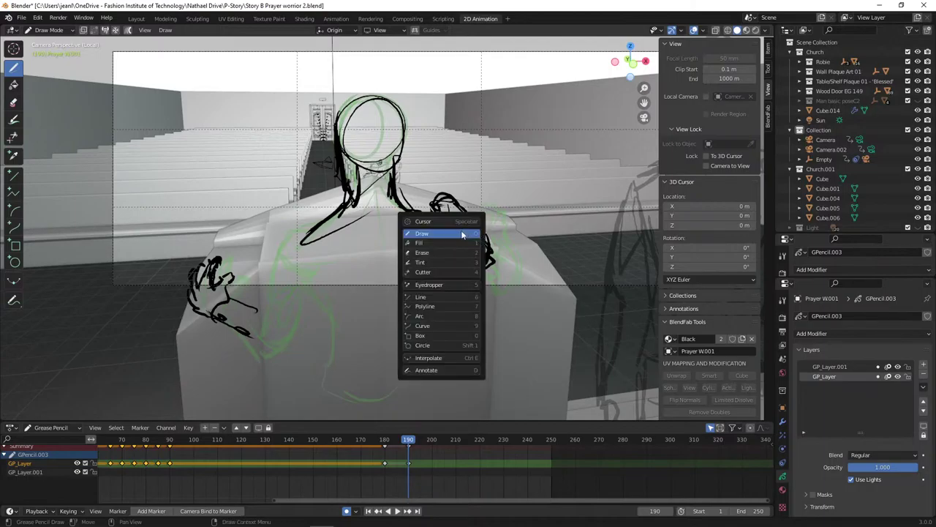
click(447, 250)
mouse_move(438, 250)
mouse_down()
mouse_move(447, 236)
mouse_move(461, 251)
mouse_move(457, 261)
mouse_move(438, 220)
mouse_move(461, 208)
mouse_up()
- Redraw the right forearm lines, add the raised hand beside the neck at frame 190, and replay the transition from frame 180
key(shift+space)
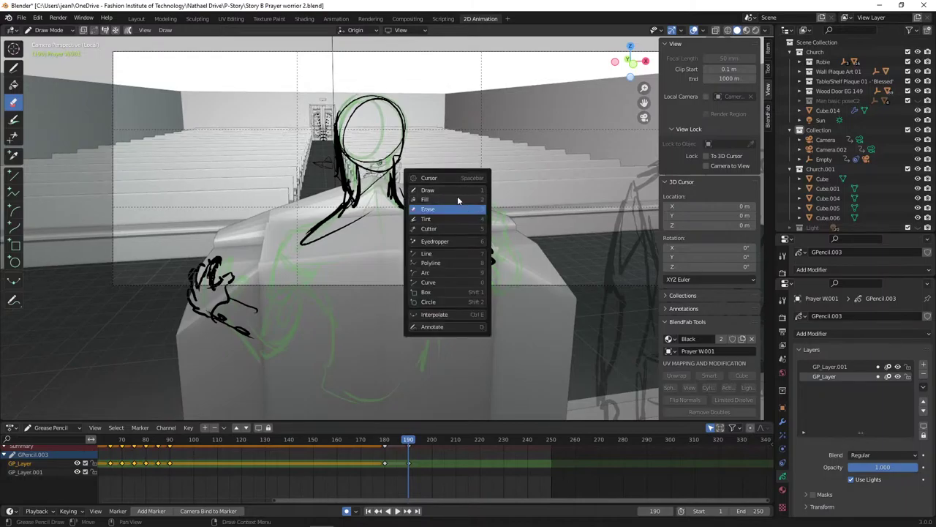
click(458, 192)
mouse_move(443, 196)
mouse_down()
mouse_move(432, 206)
mouse_move(455, 229)
mouse_up()
drag(445, 223, 456, 258)
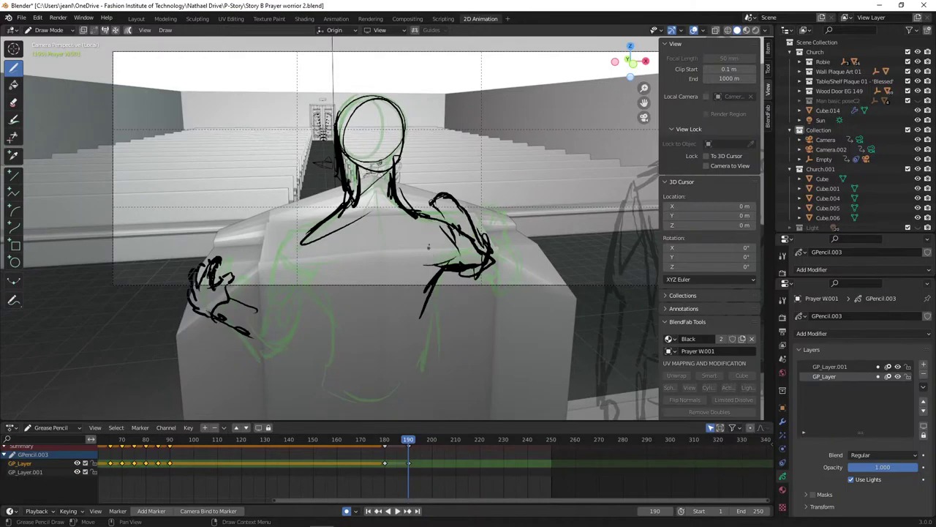
mouse_move(428, 205)
mouse_down()
mouse_move(414, 196)
mouse_move(414, 177)
mouse_move(414, 199)
mouse_move(418, 172)
mouse_move(440, 182)
mouse_move(450, 224)
mouse_up()
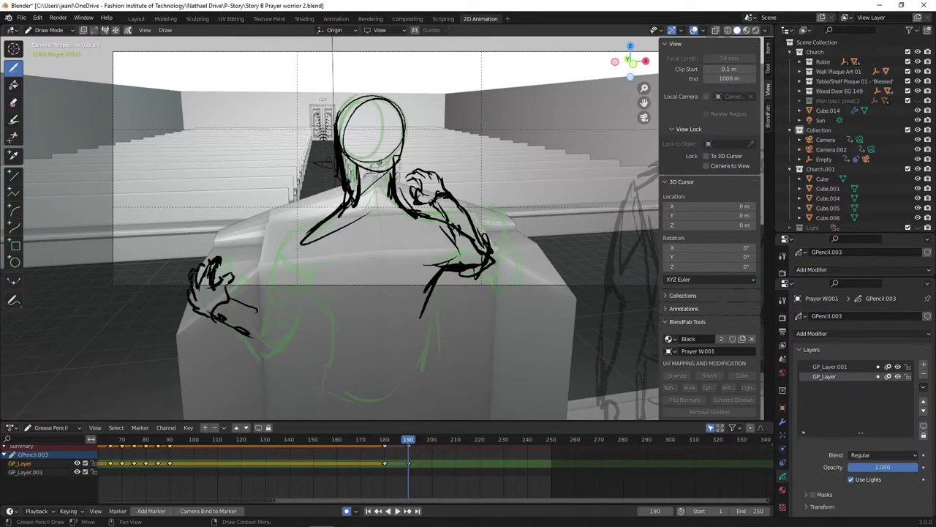
drag(409, 442, 389, 441)
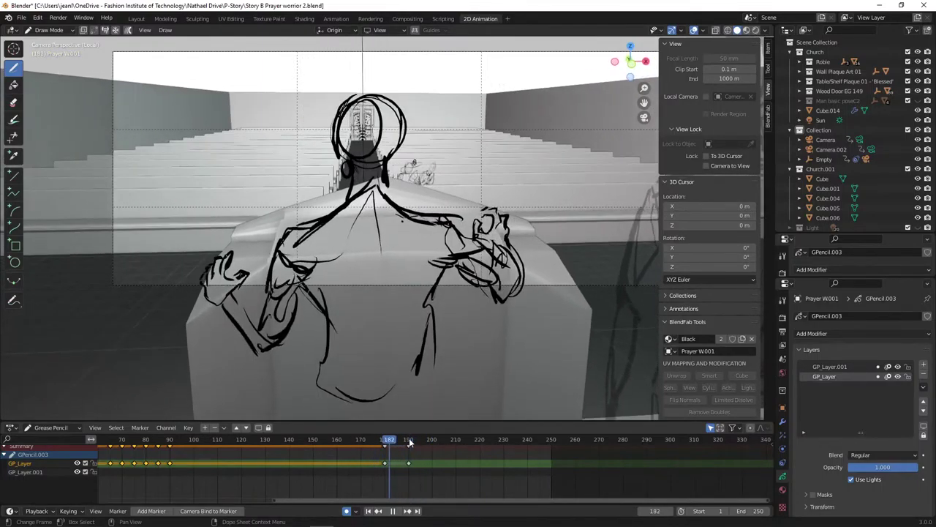
key(space)
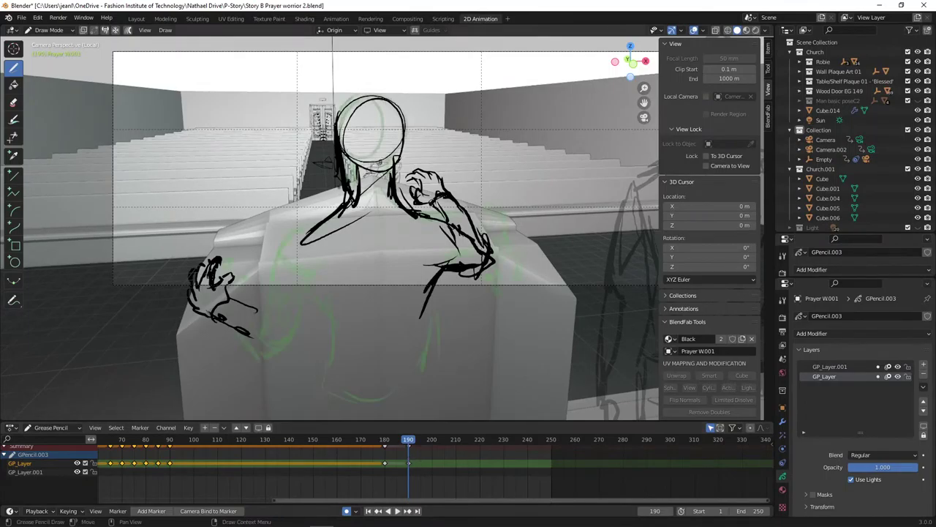
- Draw the left shoulder, the upper arm's muscle contours and the elbow, joining it to the forearm at frame 190
mouse_move(303, 230)
mouse_down()
mouse_move(287, 254)
mouse_move(335, 274)
mouse_up()
mouse_move(308, 256)
mouse_down()
mouse_move(326, 280)
mouse_move(300, 279)
mouse_up()
mouse_move(289, 249)
mouse_down()
mouse_move(299, 269)
mouse_move(326, 283)
mouse_move(319, 290)
mouse_up()
drag(329, 225, 296, 291)
drag(325, 287, 291, 326)
drag(296, 273, 283, 316)
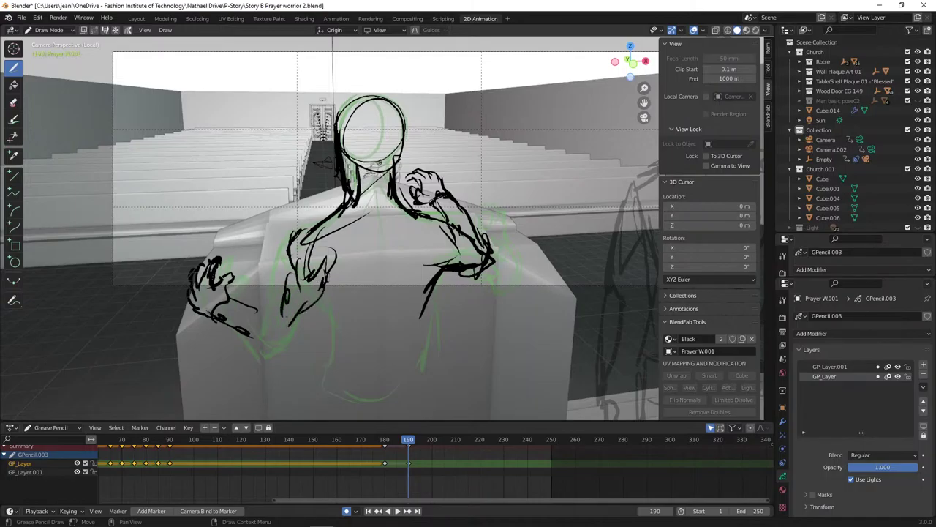
drag(299, 274, 291, 317)
drag(313, 293, 292, 343)
mouse_move(262, 321)
mouse_down()
mouse_move(253, 327)
mouse_move(281, 354)
mouse_move(312, 338)
mouse_up()
drag(308, 338, 284, 357)
- Sketch the spine, both shoulder blades and the tapering lines of the back at frame 190
drag(380, 220, 372, 286)
mouse_move(382, 166)
mouse_down()
mouse_move(375, 259)
mouse_move(392, 344)
mouse_up()
drag(390, 213, 378, 341)
drag(326, 234, 366, 319)
mouse_move(430, 236)
mouse_down()
mouse_move(424, 276)
mouse_move(363, 345)
mouse_up()
drag(327, 279, 376, 328)
mouse_move(326, 250)
mouse_down()
mouse_move(370, 243)
mouse_move(377, 257)
mouse_up()
drag(324, 265, 338, 278)
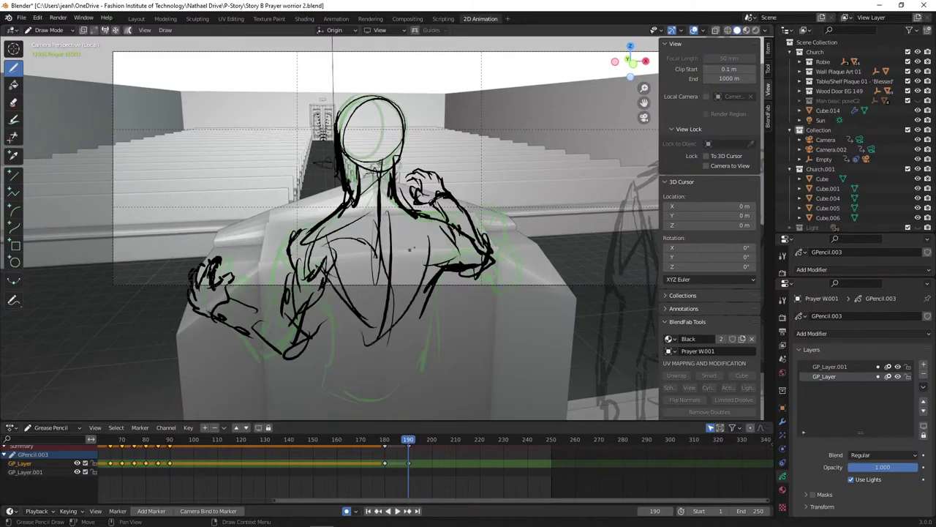
drag(386, 238, 441, 244)
- Erase the converging strokes on the lower left side of the back at frame 190
key(shift+space)
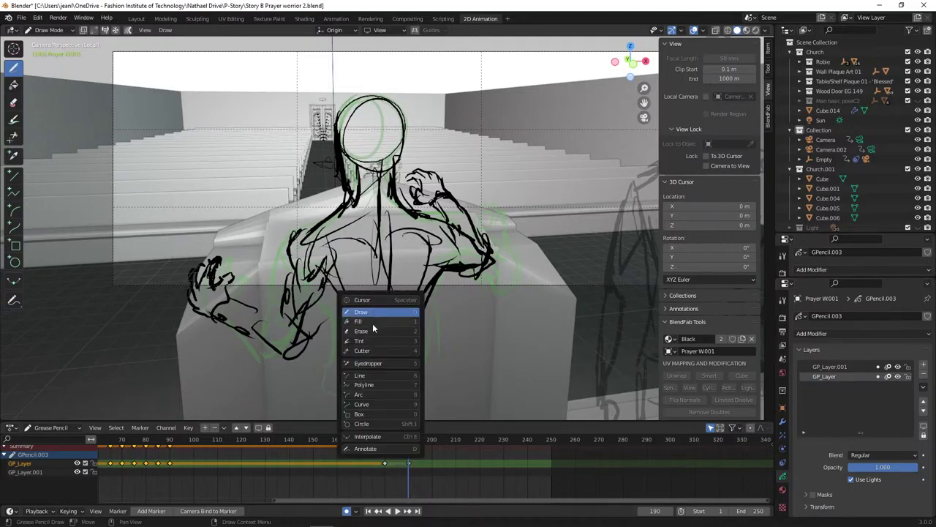
click(373, 321)
key(shift+space)
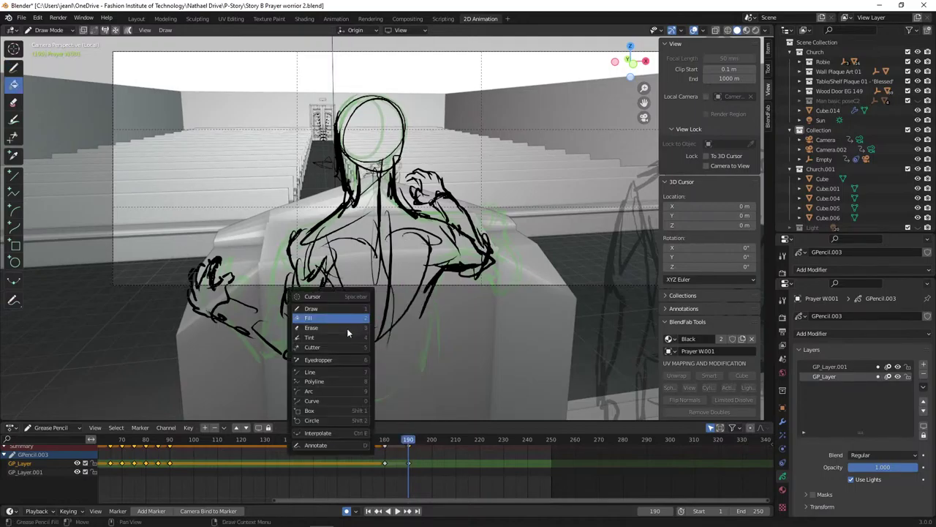
click(346, 327)
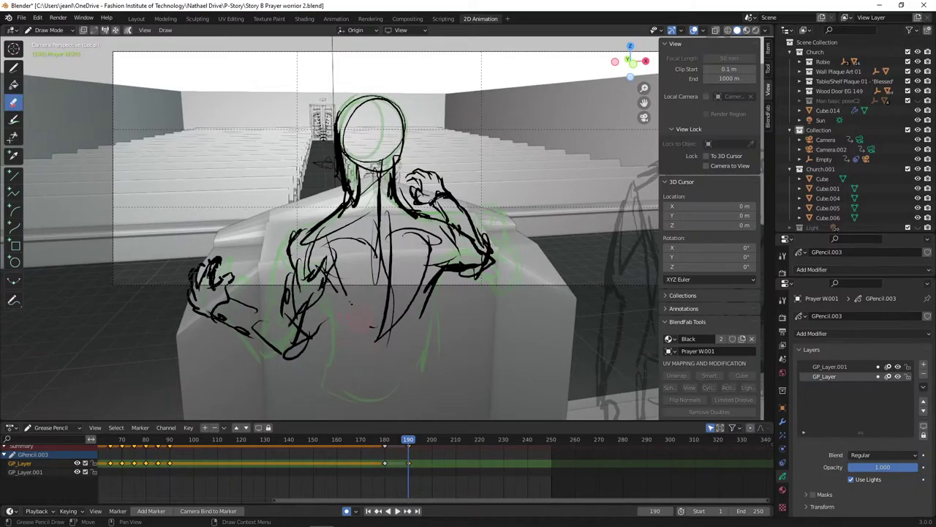
drag(358, 319, 370, 339)
key(shift+space)
click(357, 322)
key(shift+space)
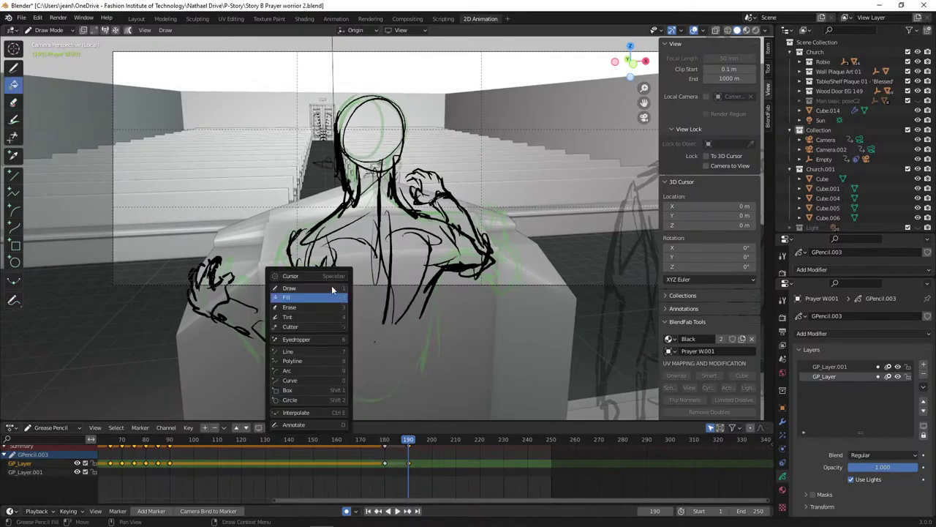
- Draw both sides of the torso down to the hips and close the waist with curved lines at frame 190
click(326, 287)
mouse_move(325, 294)
mouse_down()
mouse_move(326, 371)
mouse_move(346, 410)
mouse_up()
mouse_move(424, 294)
mouse_down()
mouse_move(443, 358)
mouse_move(430, 401)
mouse_up()
drag(331, 388, 389, 399)
drag(389, 398, 433, 356)
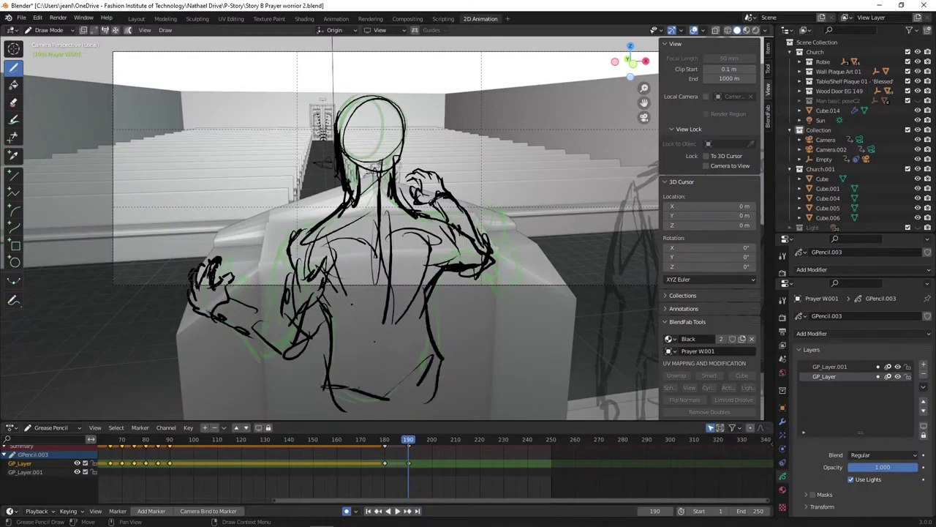
drag(440, 299, 437, 322)
- Replay the transition from frame 180 and step between the keyframes at 90, 180 and 190 to compare the figure's poses
key(space)
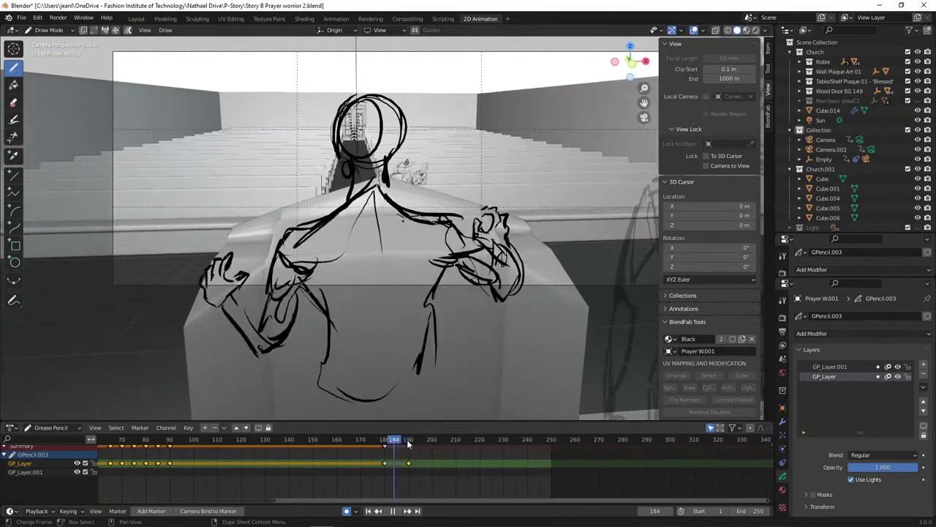
key(space)
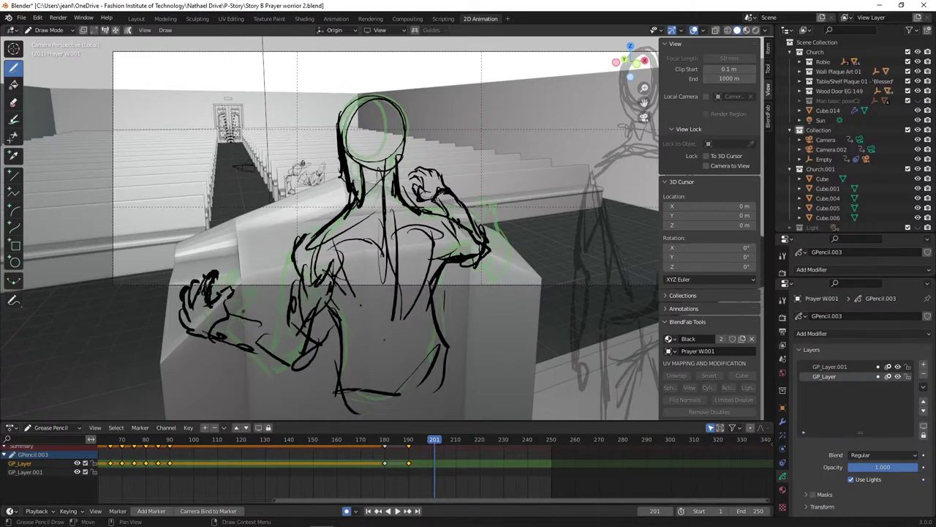
key(Down)
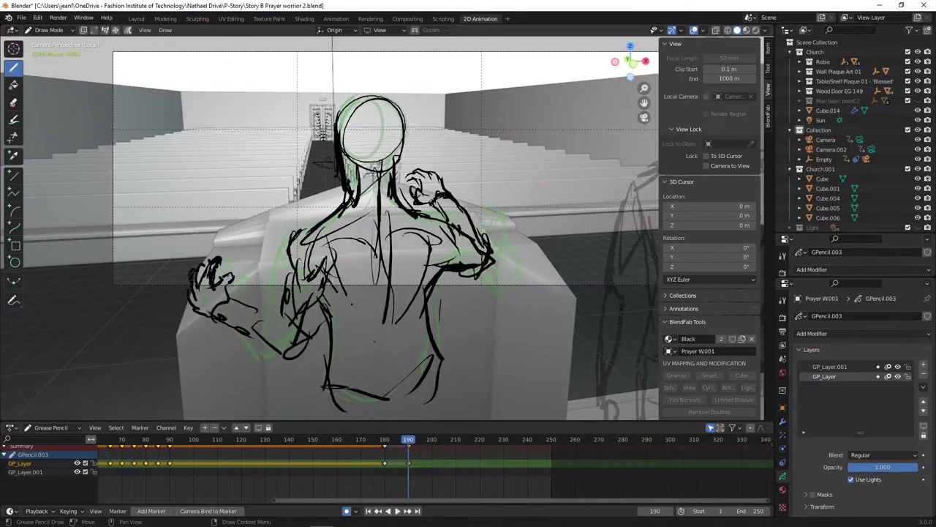
key(Up)
key(Down)
key(Up)
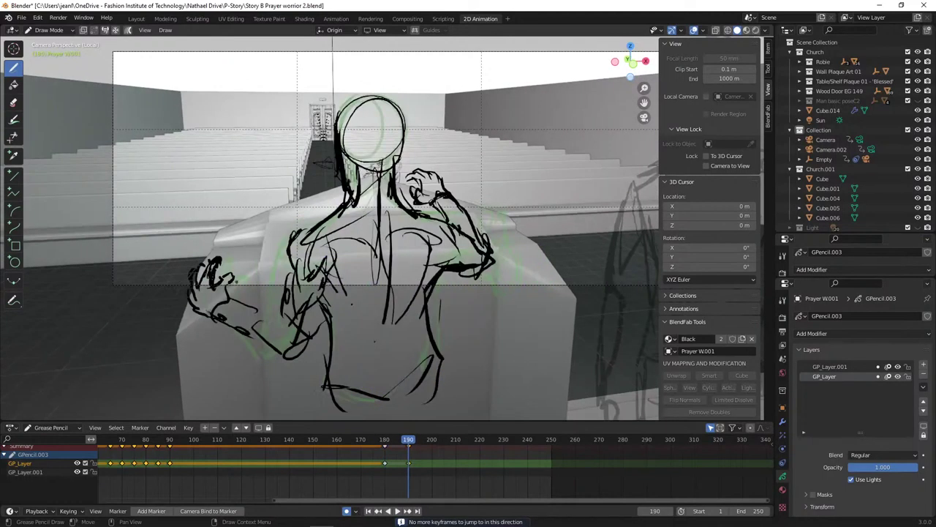
key(Down)
key(Up)
key(Down)
key(Up)
key(Down)
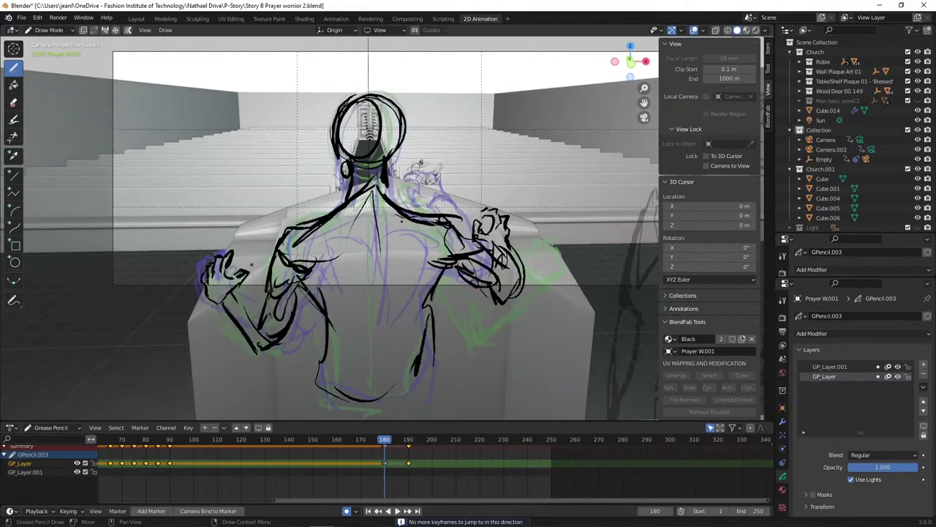
key(Up)
key(Down)
key(Down)
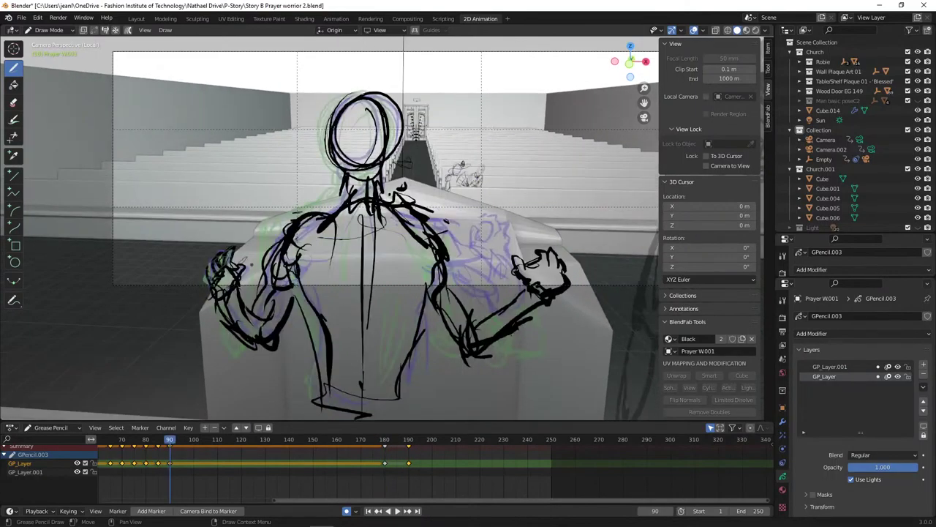
key(Up)
key(Up)
key(Down)
key(Down)
key(Up)
key(Up)
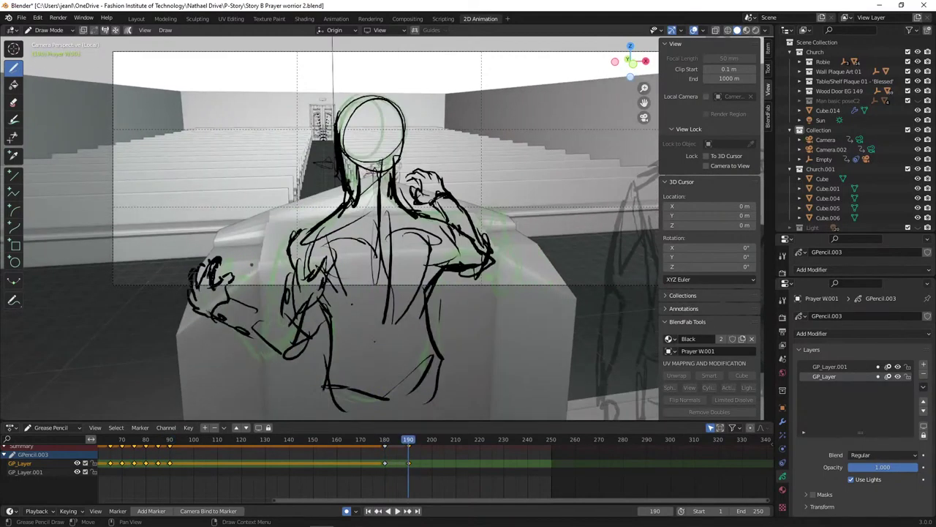
key(Down)
key(Down)
key(Up)
key(Up)
key(Down)
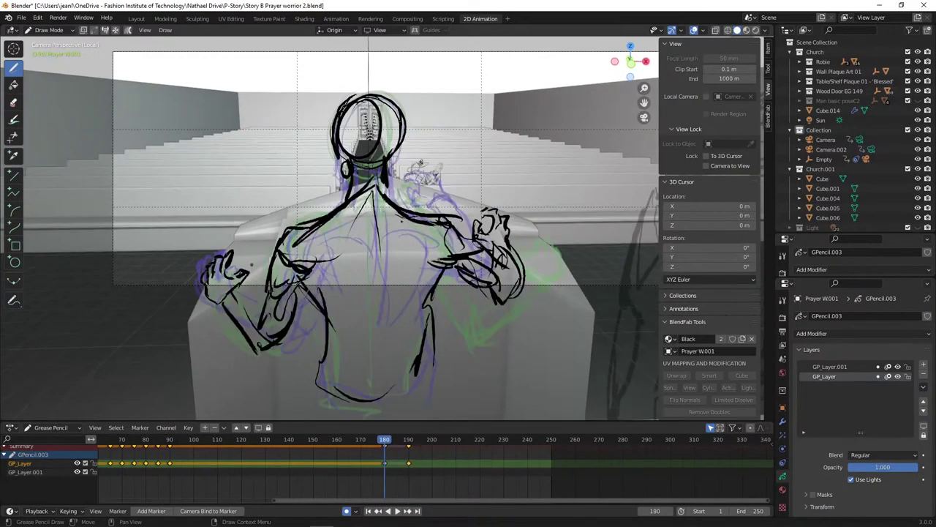
key(Up)
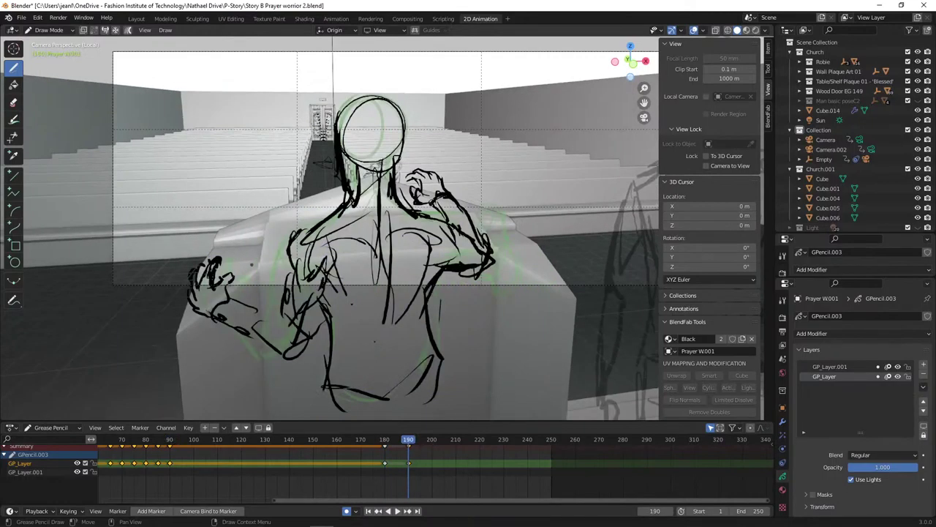
- Compare frame 200 with the frame 190 drawing, and start a new drawing at frame 199 with a short stroke for the left hand
click(432, 439)
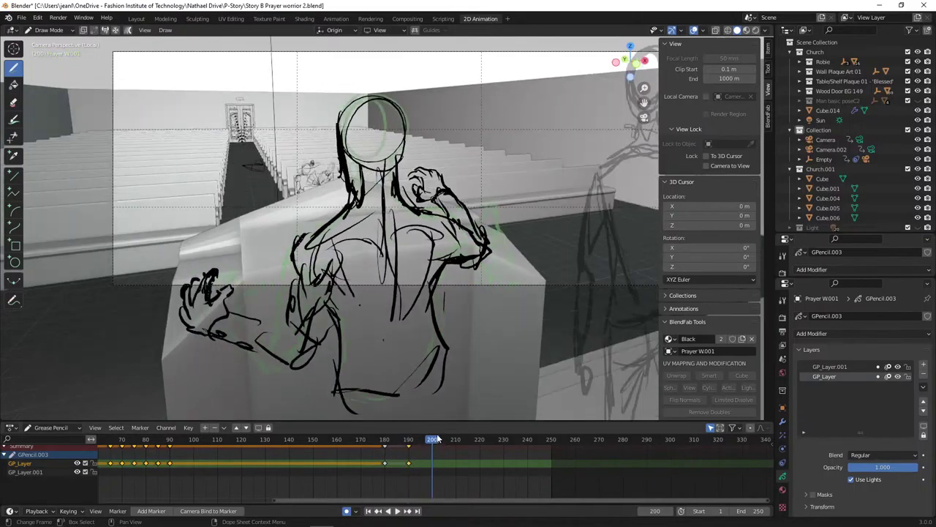
key(Up)
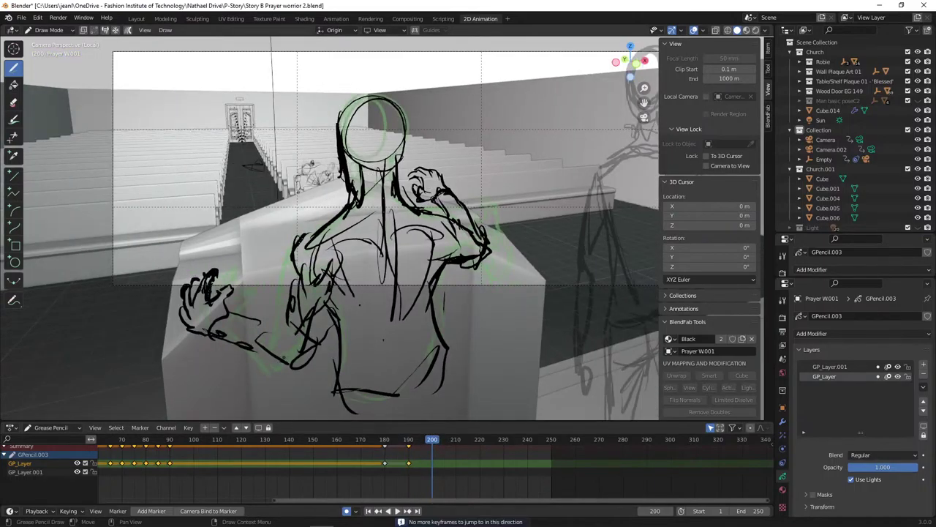
key(Down)
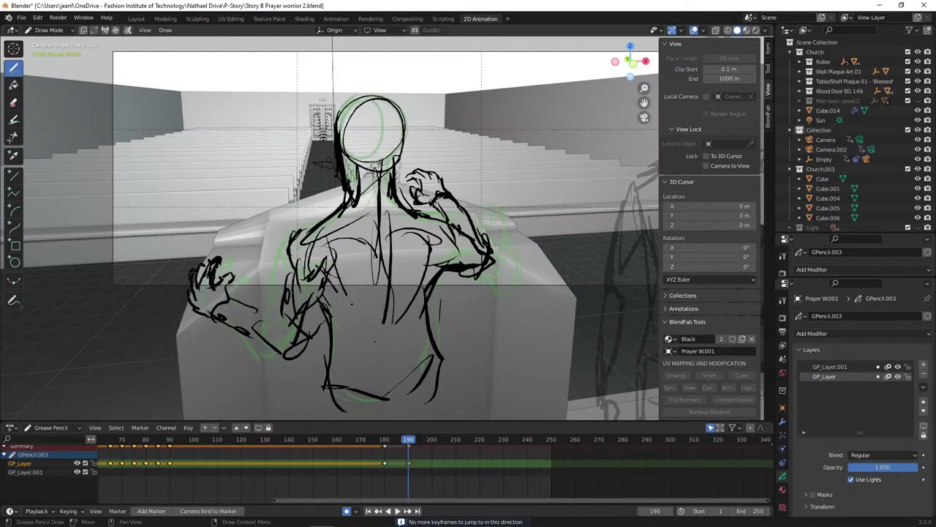
click(431, 440)
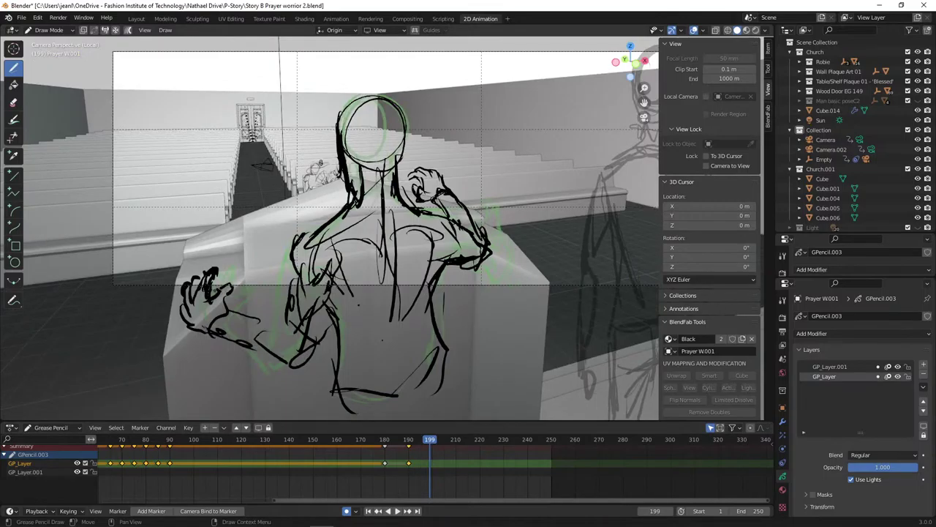
drag(215, 289, 218, 295)
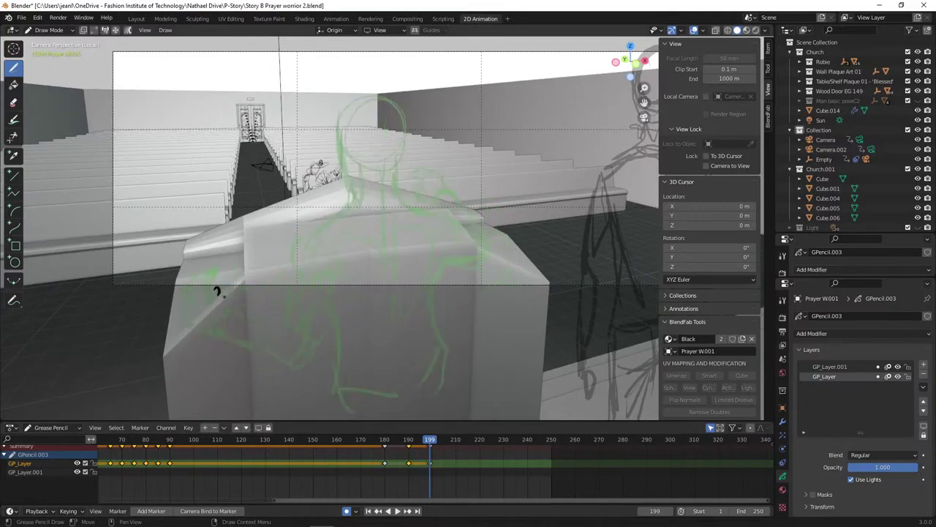
- Move the new keyframe from frame 199 to frame 200
click(430, 452)
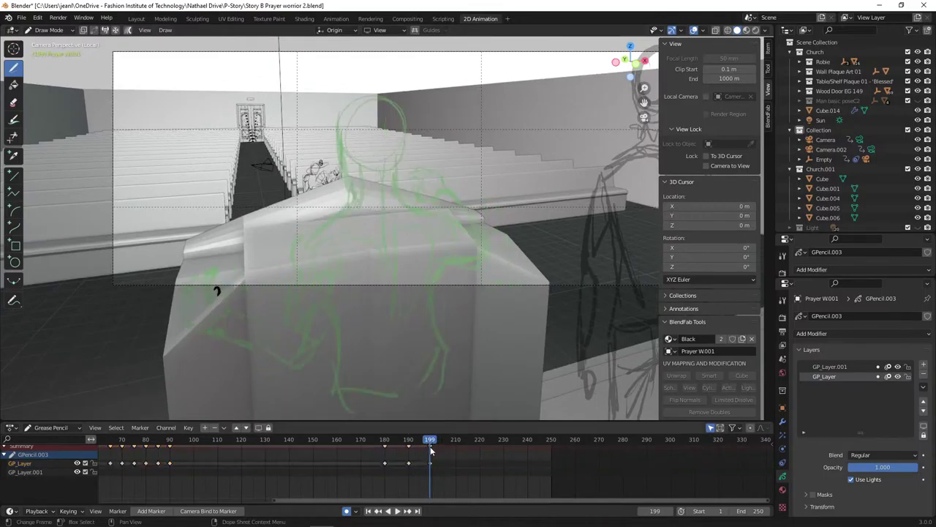
drag(430, 463, 430, 438)
click(434, 439)
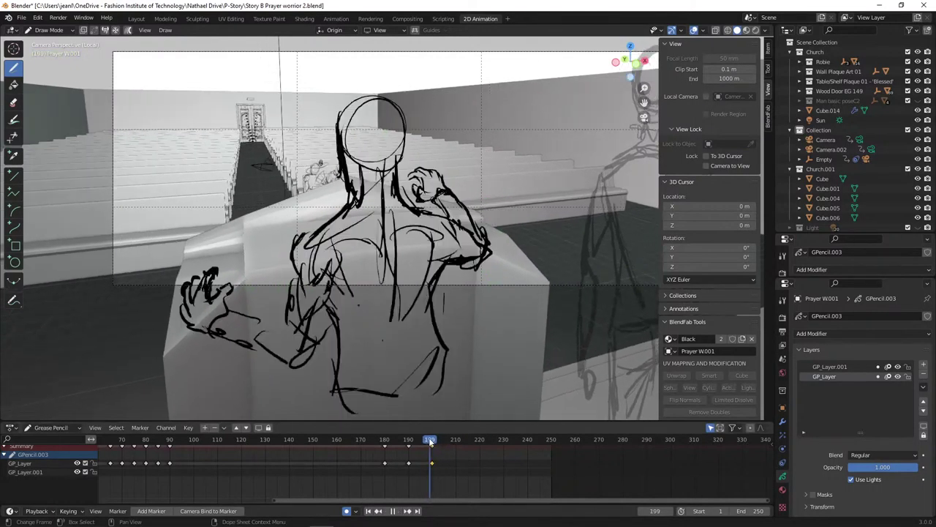
- Scrub the timeline from around frame 186 toward the keyframe at frame 200 to check the pose change
key(Left)
key(Left)
key(Down)
key(Up)
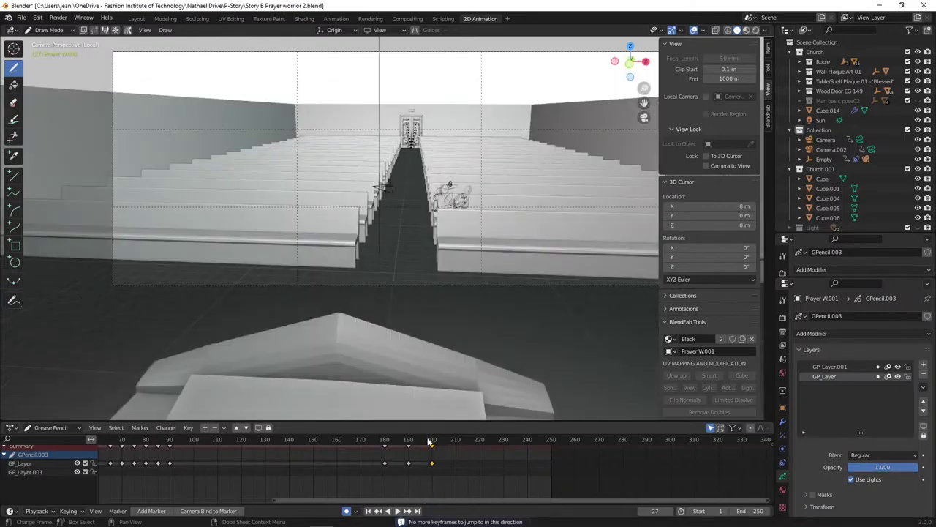
drag(397, 441, 422, 441)
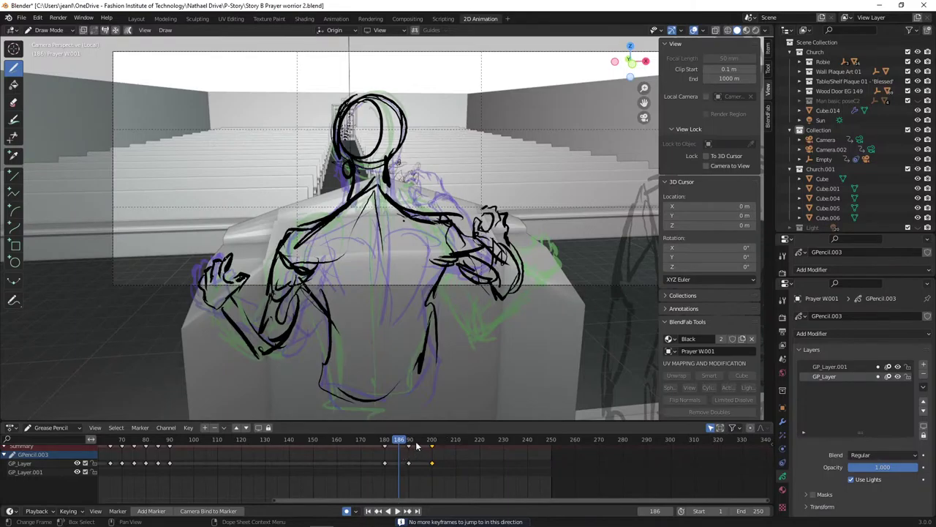
- Scrub the timeline near frame 192 and step between the keyframes at 90, 180, 190 and 200 to compare the figure's poses
drag(417, 441, 416, 441)
key(Down)
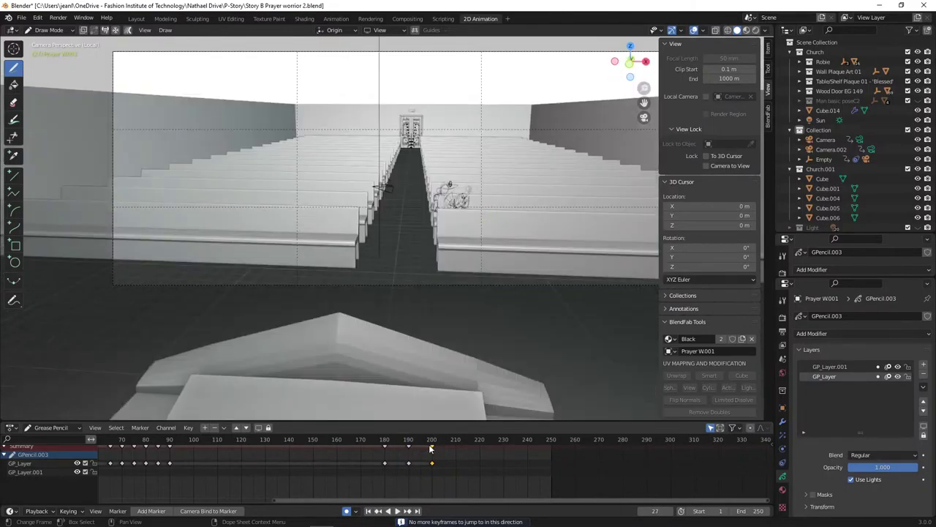
click(413, 448)
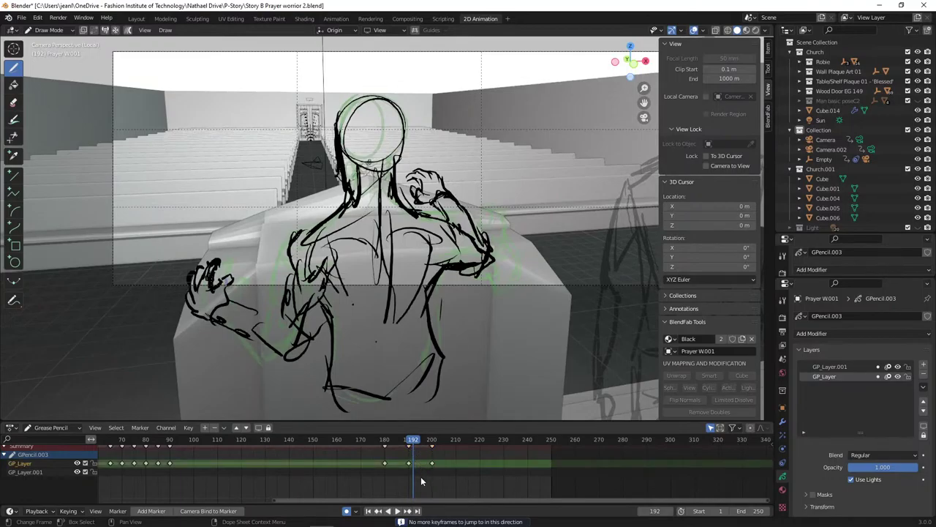
key(Up)
key(Down)
key(Up)
key(Down)
key(Down)
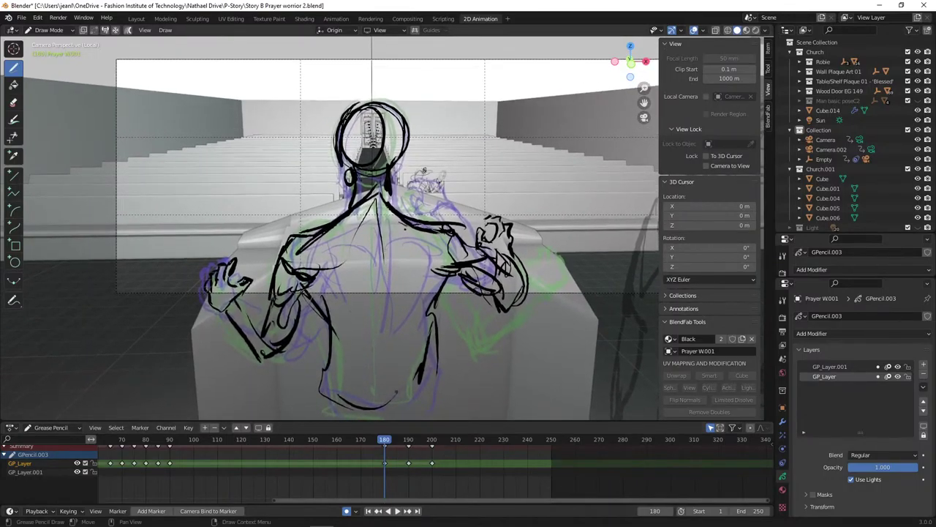
key(Down)
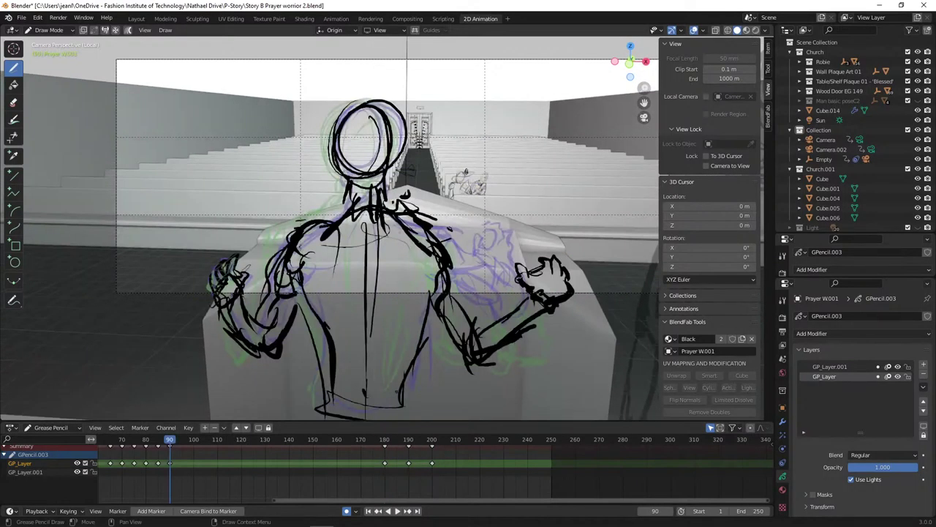
key(Up)
key(Up)
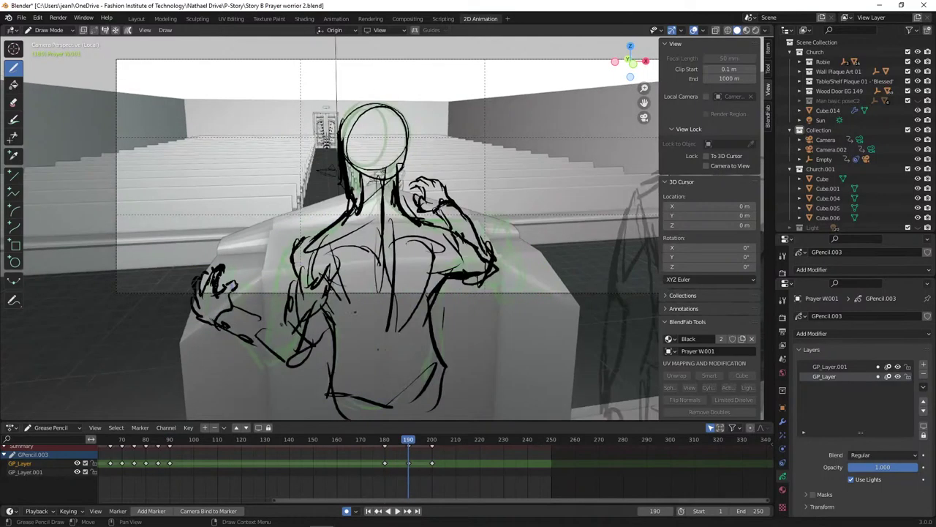
key(Up)
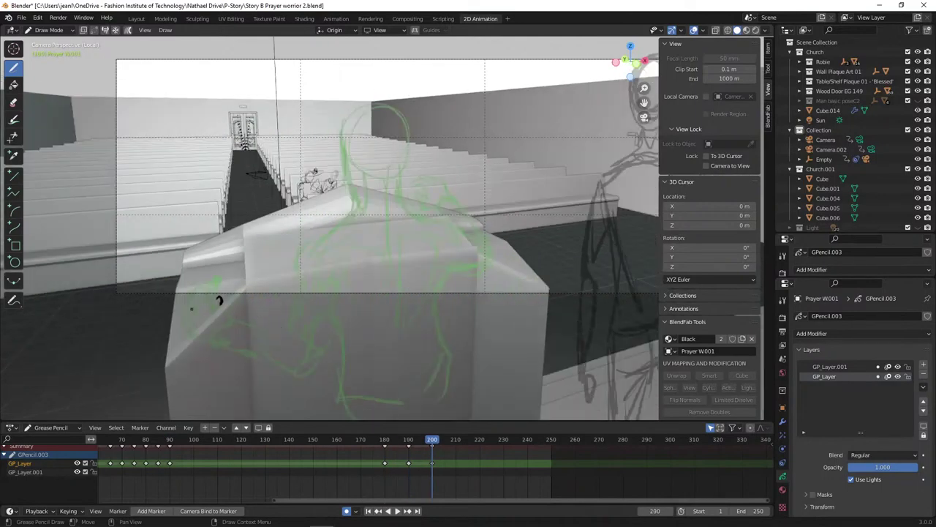
- Add short finger strokes to the left hand at frame 200, comparing its placement with the frame 190 drawing
key(Down)
key(Up)
key(Down)
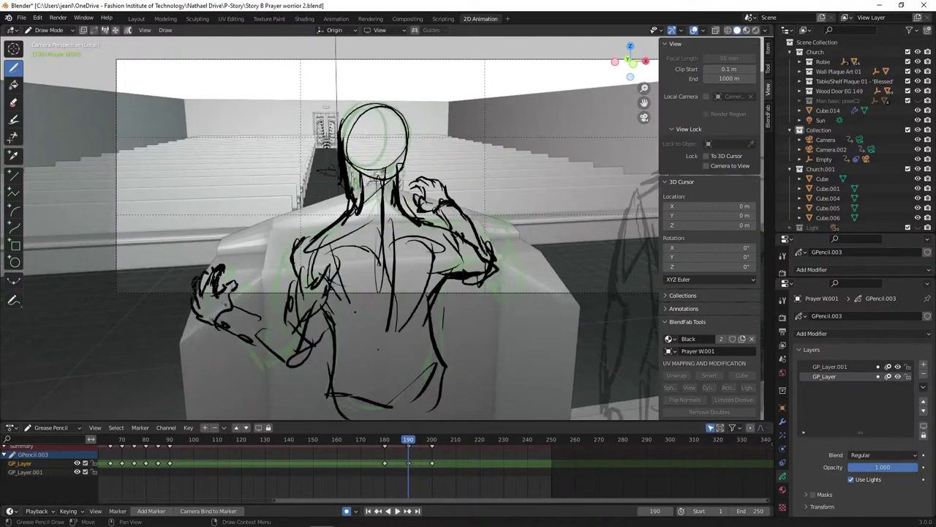
key(Up)
drag(215, 299, 211, 310)
key(Down)
key(Up)
key(Down)
key(Up)
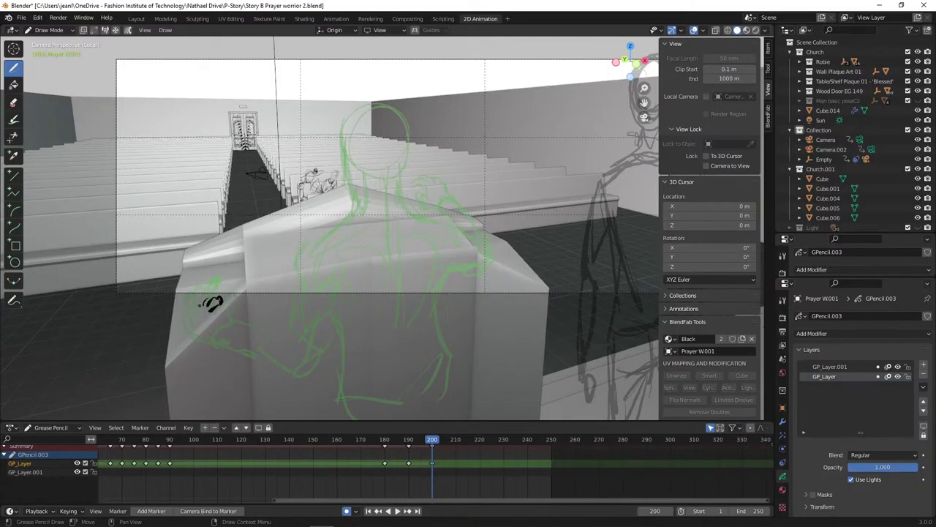
- Draw the fingers of the figure's raised hand at frame 200, checking them against the keyframe at frame 190
key(Down)
key(Up)
mouse_move(192, 285)
mouse_down()
mouse_move(199, 297)
mouse_move(177, 291)
mouse_move(175, 313)
mouse_up()
key(Down)
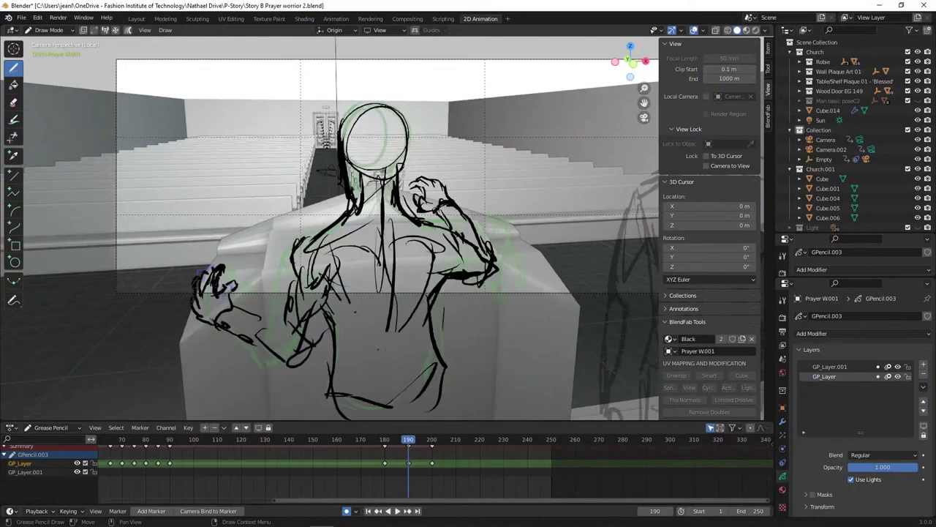
key(Up)
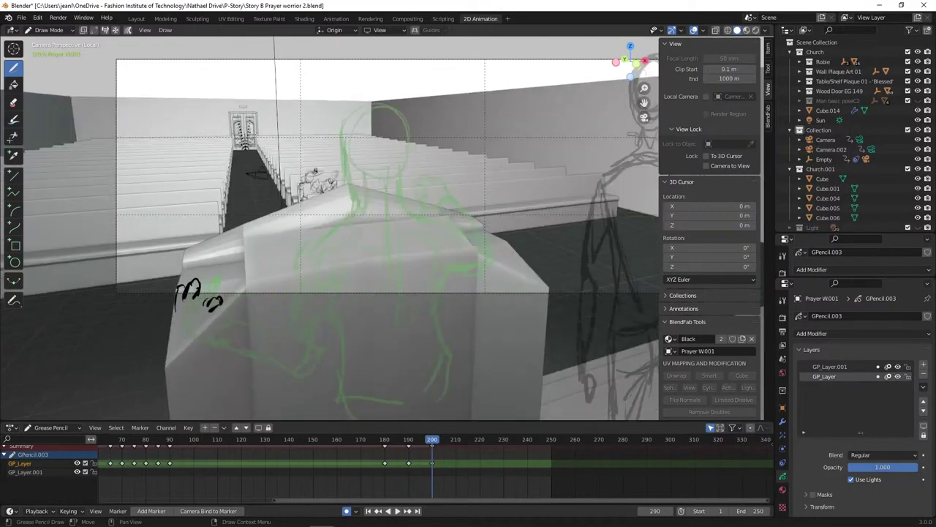
mouse_move(184, 285)
mouse_down()
mouse_move(178, 303)
mouse_move(167, 301)
mouse_move(187, 313)
mouse_move(206, 306)
mouse_move(193, 323)
mouse_move(167, 331)
mouse_up()
drag(213, 310, 202, 335)
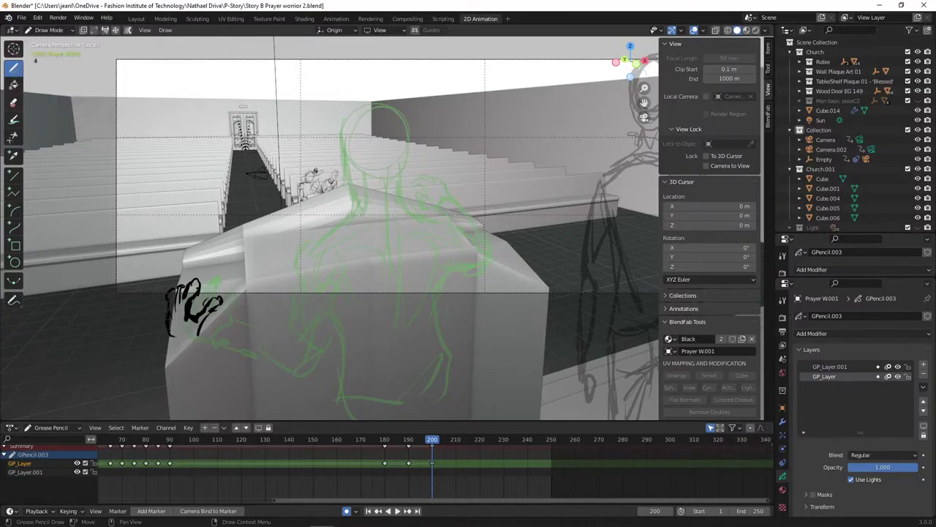
- In Edit Mode, lasso-select the hand strokes at frame 200, rotate them more upright and shift them slightly
click(69, 32)
click(68, 54)
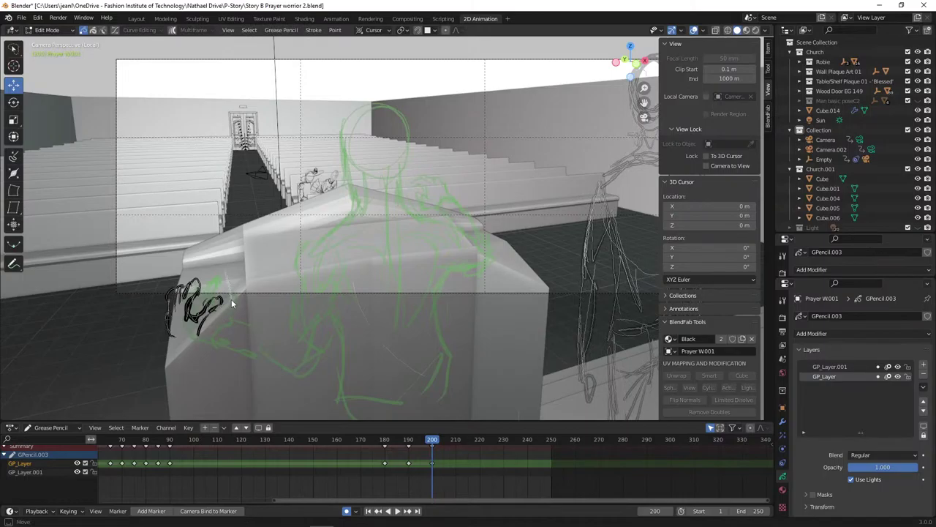
drag(231, 303, 207, 336)
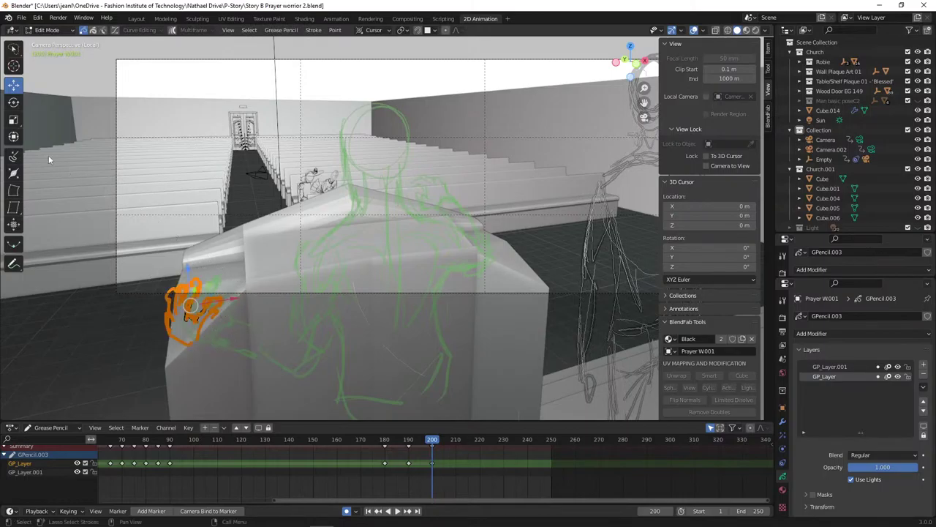
click(13, 103)
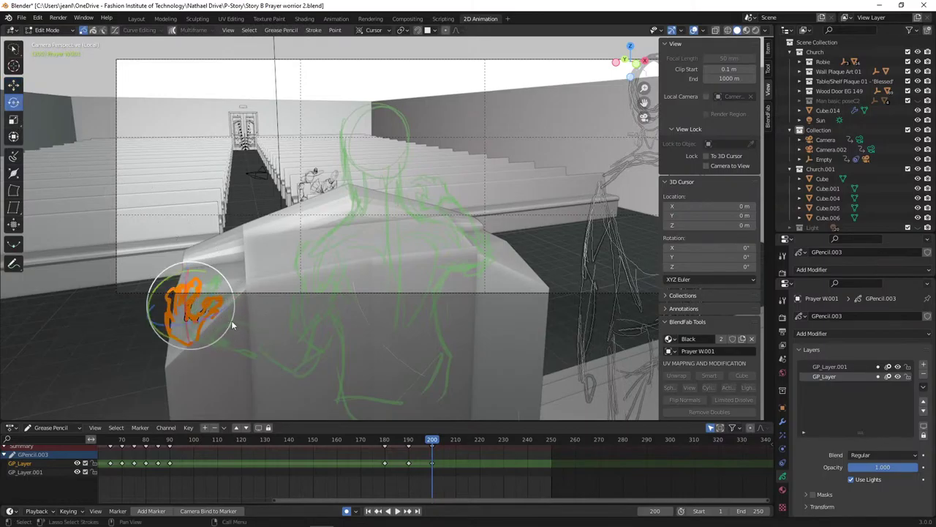
mouse_move(232, 325)
mouse_down()
mouse_move(231, 301)
mouse_move(220, 299)
mouse_move(236, 298)
mouse_up()
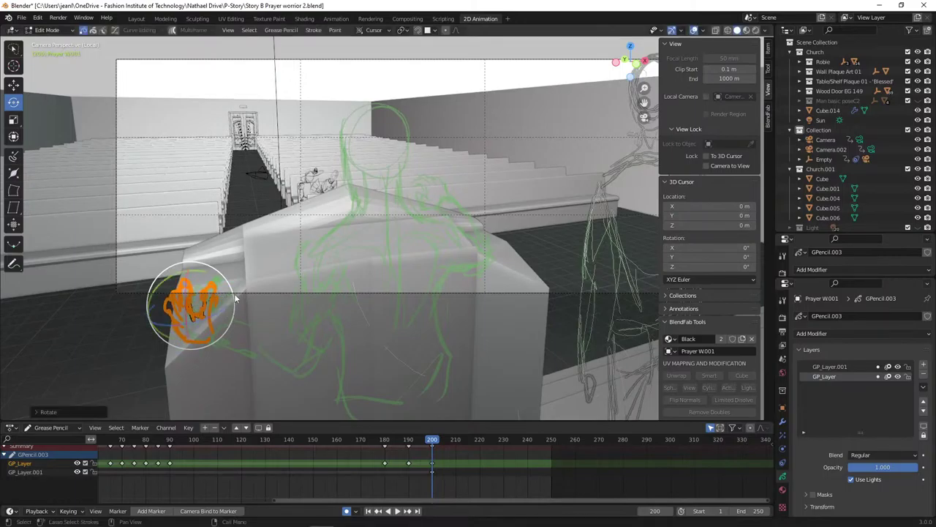
click(14, 85)
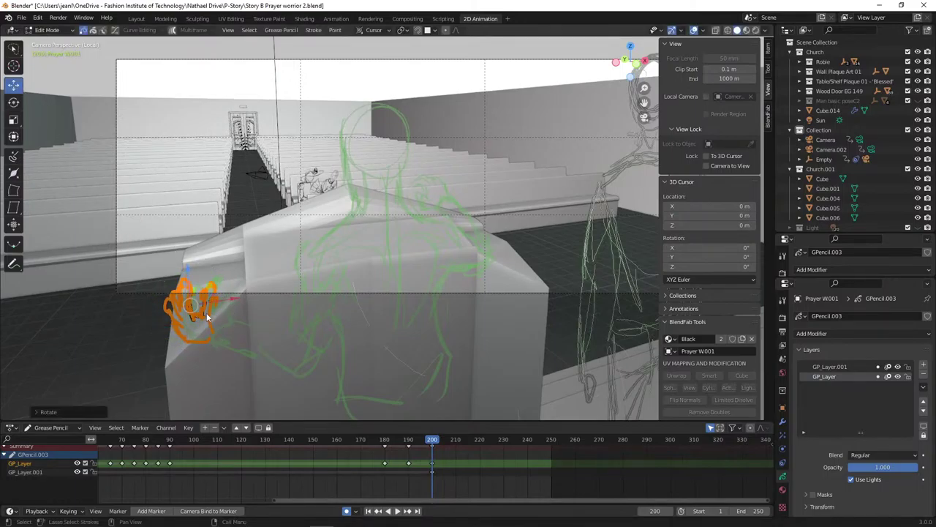
drag(195, 308, 193, 304)
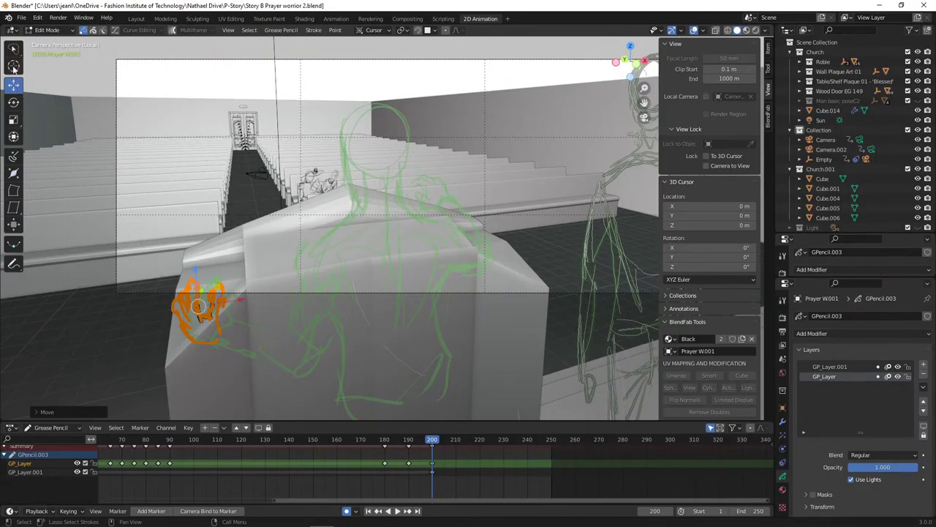
- In Sculpt Mode, push the hand's finger strokes at frame 200 into a longer, more spread shape
drag(13, 49, 37, 55)
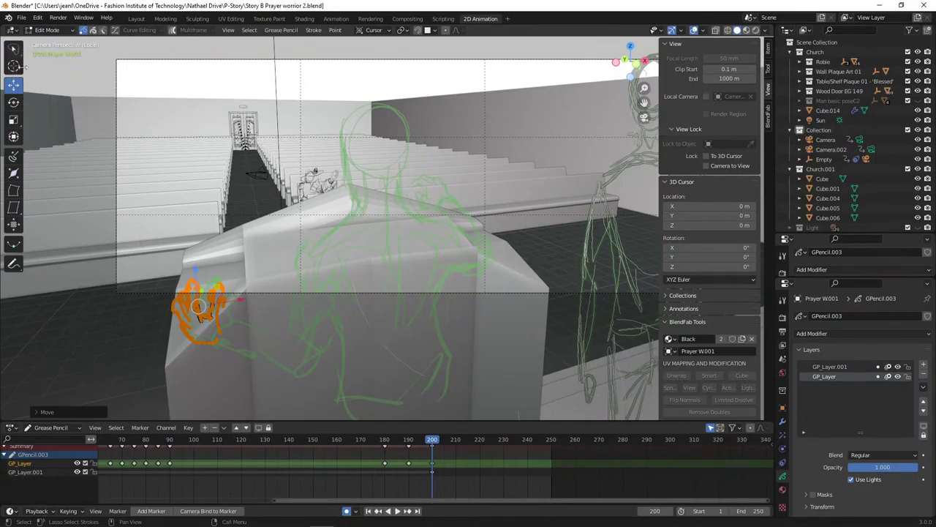
click(50, 32)
click(52, 57)
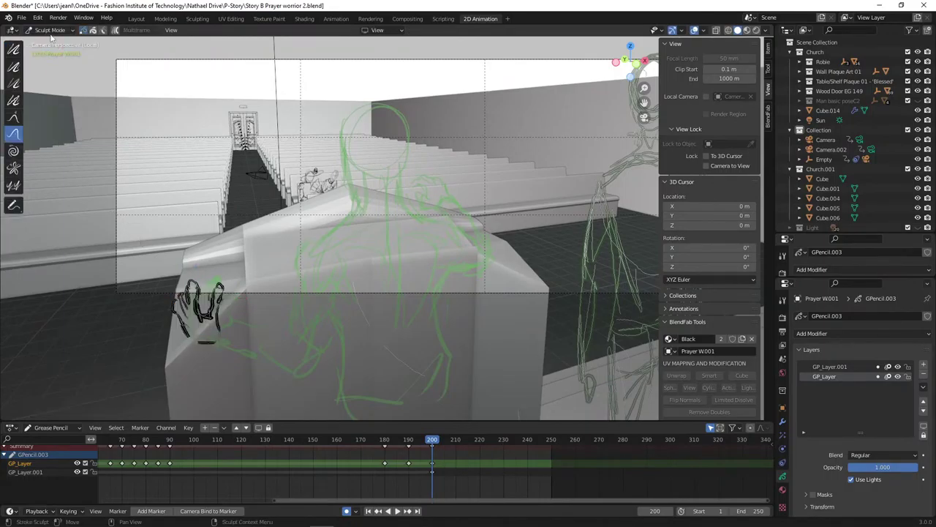
click(51, 32)
drag(197, 303, 189, 294)
drag(196, 296, 188, 290)
mouse_move(194, 291)
mouse_down()
mouse_move(187, 283)
mouse_move(180, 292)
mouse_move(189, 286)
mouse_move(193, 295)
mouse_move(183, 301)
mouse_move(183, 287)
mouse_move(176, 314)
mouse_move(197, 322)
mouse_move(213, 308)
mouse_move(192, 317)
mouse_move(183, 289)
mouse_move(177, 296)
mouse_move(191, 292)
mouse_up()
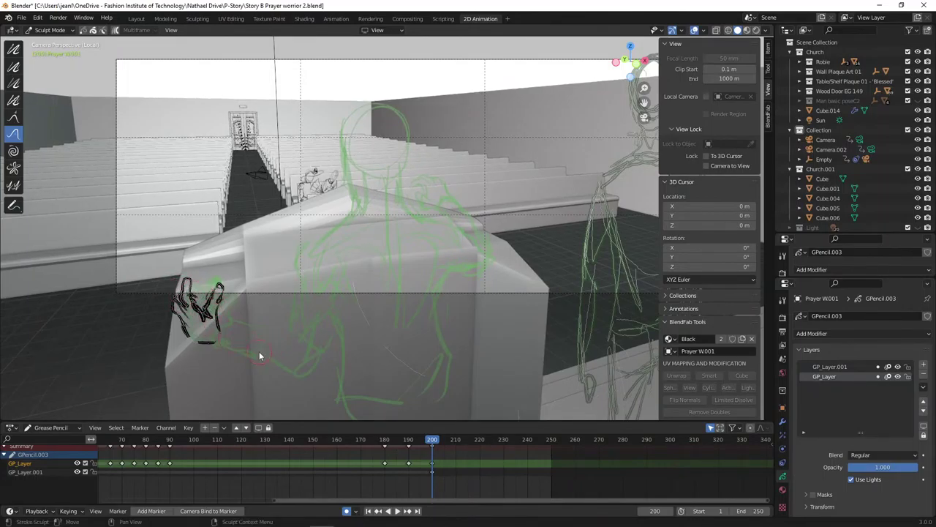
mouse_move(183, 332)
mouse_down()
mouse_move(203, 345)
mouse_move(212, 319)
mouse_up()
key(3)
- Switch the grease pencil object back to Draw Mode at frame 200
click(53, 31)
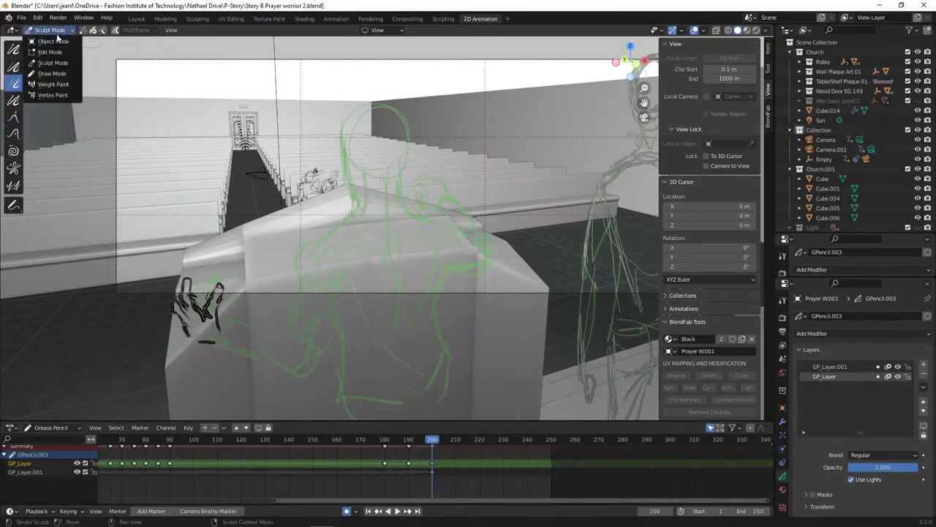
click(59, 41)
click(50, 30)
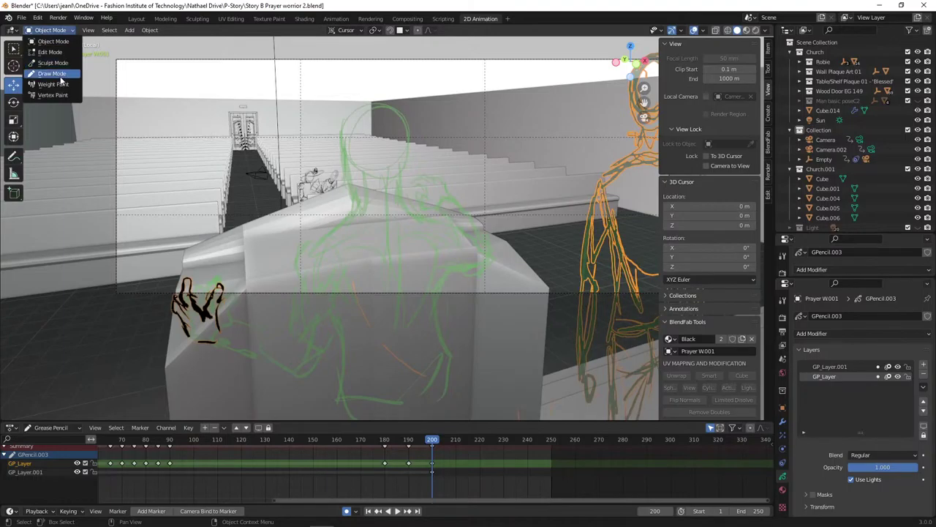
click(52, 73)
key(Up)
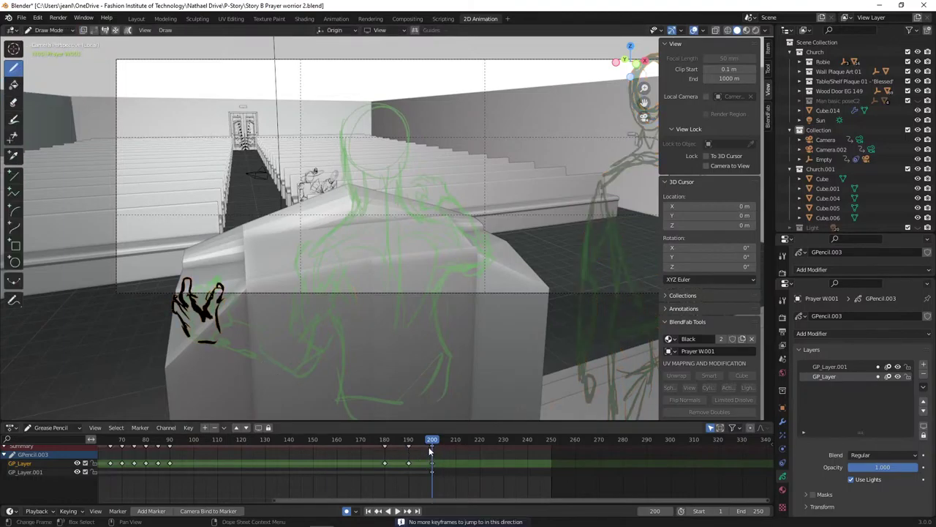
- Hide and lock GP_Layer.001, keeping GP_Layer visible, and play back the animation to check the drawings
click(898, 376)
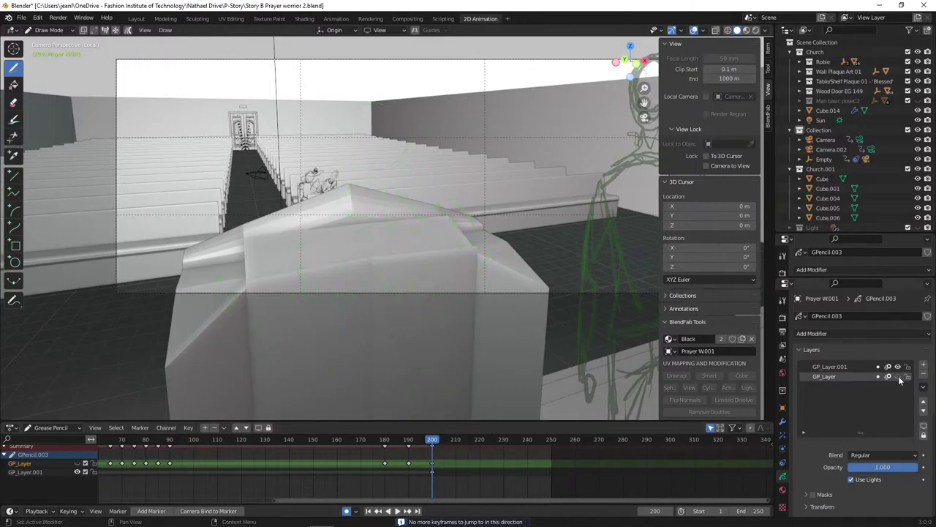
click(899, 376)
click(898, 367)
click(898, 367)
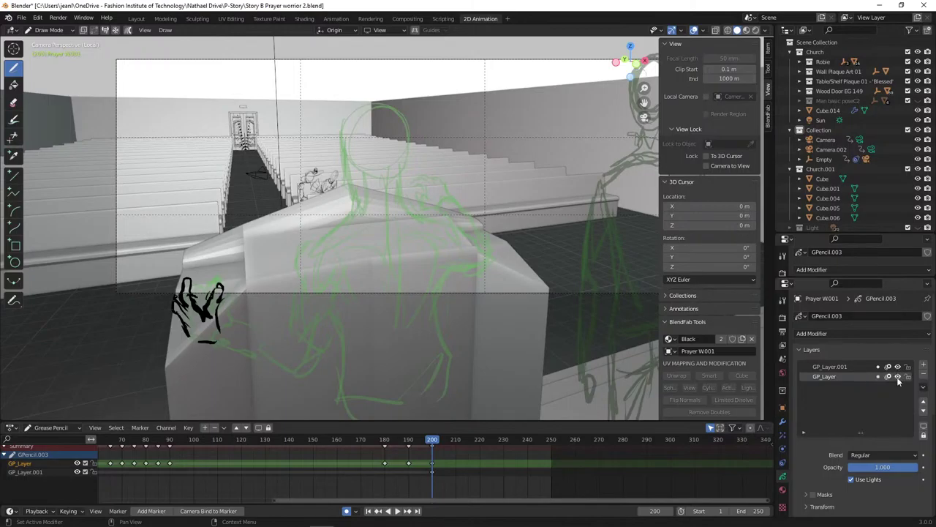
click(899, 378)
click(898, 378)
click(898, 367)
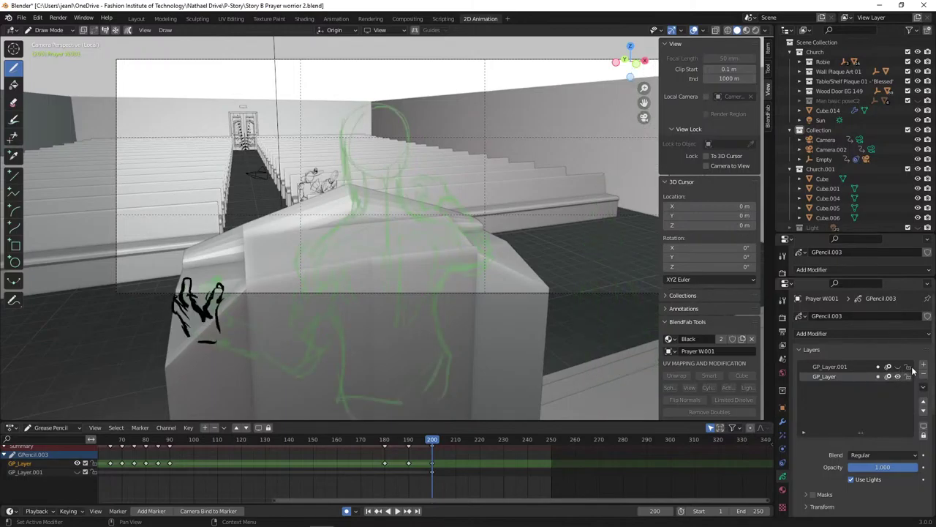
click(908, 367)
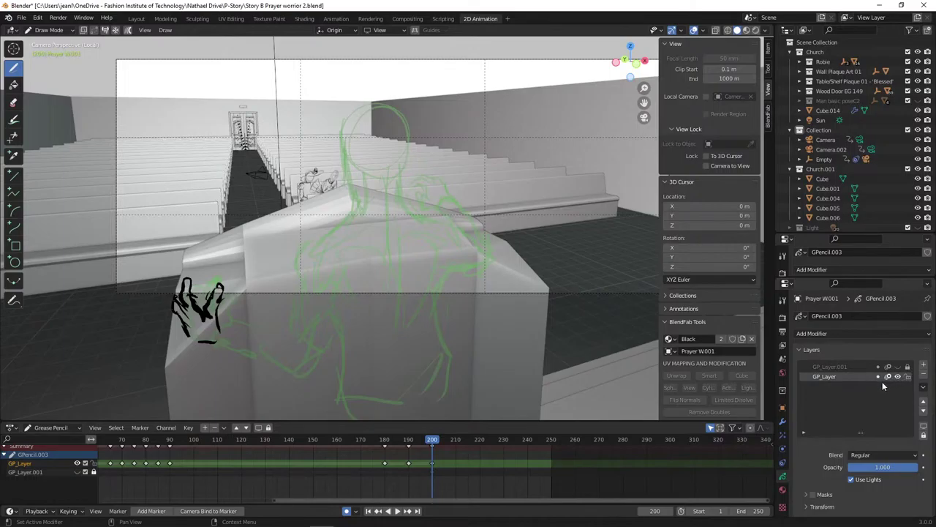
key(space)
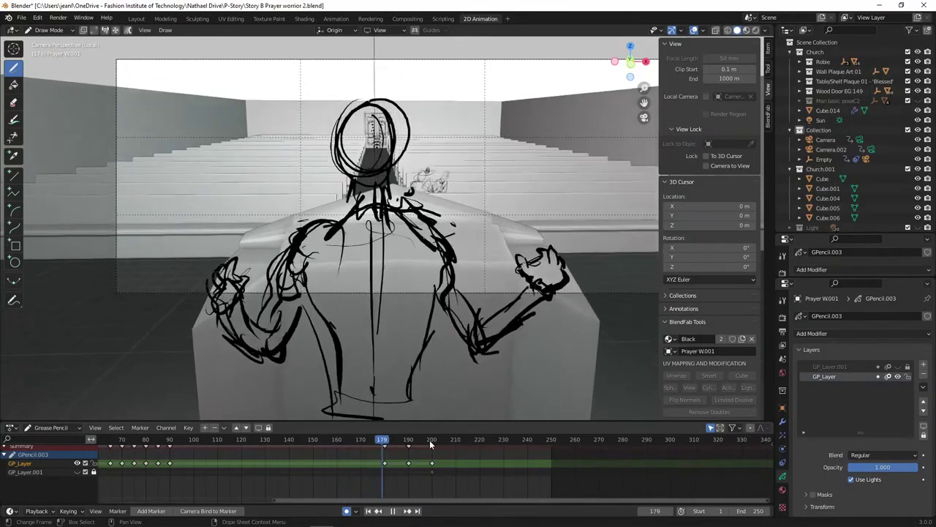
key(space)
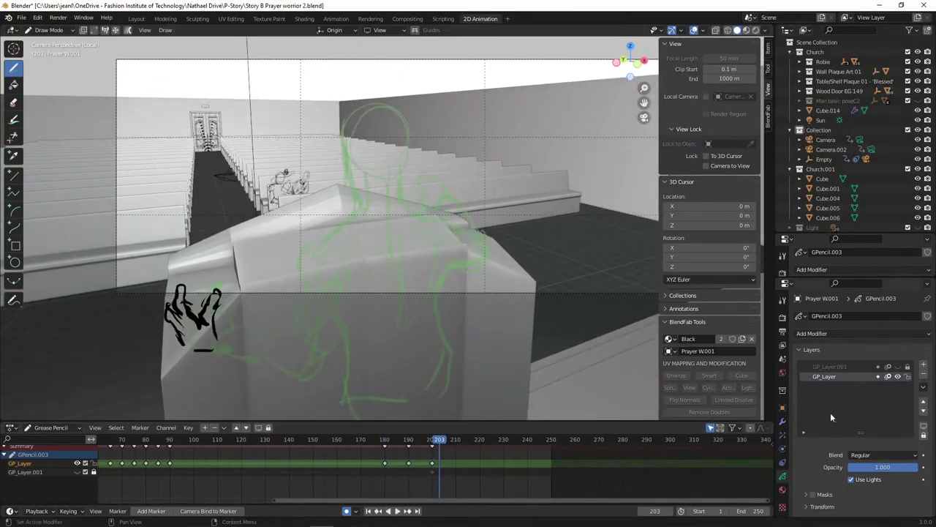
- Try removing the frame 200 keyframe from GP_Layer.001 and undo the deletion
click(830, 367)
click(433, 472)
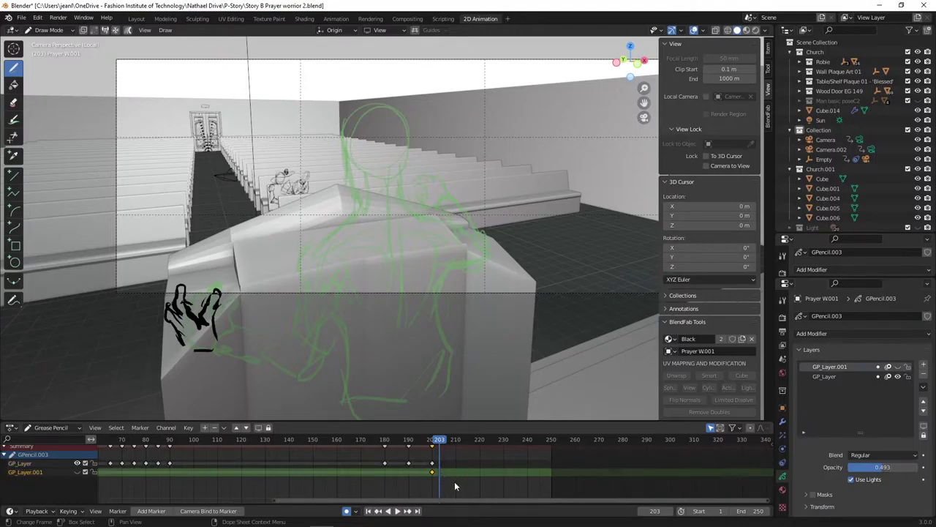
key(x)
click(442, 476)
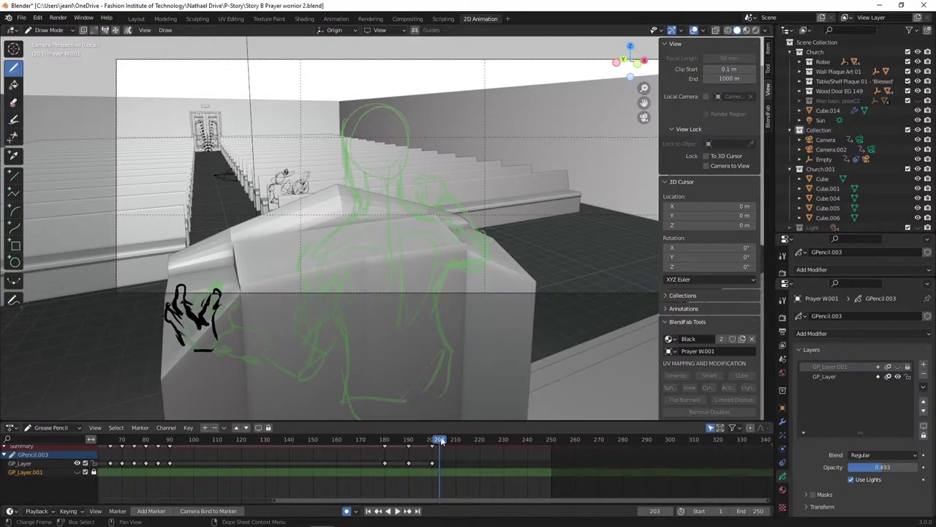
key(ctrl+shift+space)
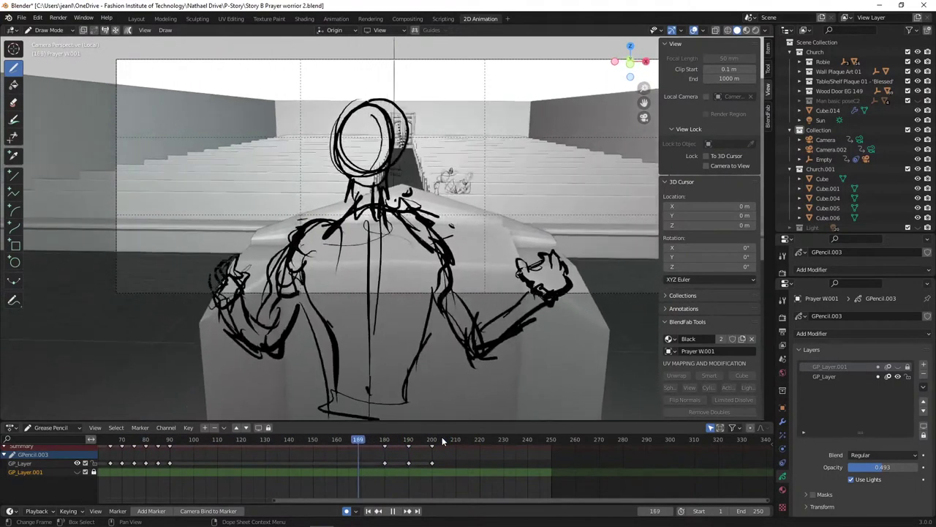
key(space)
middle_drag(247, 484, 236, 502)
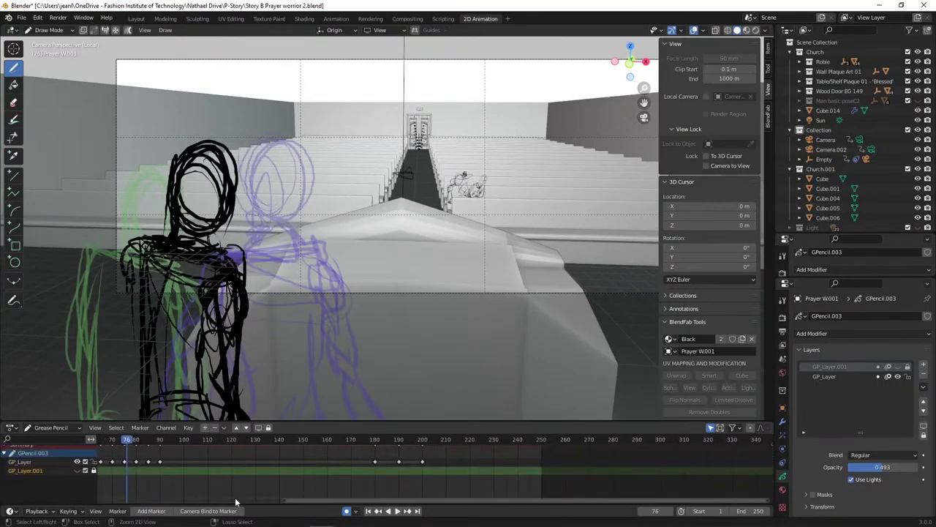
key(ctrl+z)
key(ctrl+z)
key(ctrl+z)
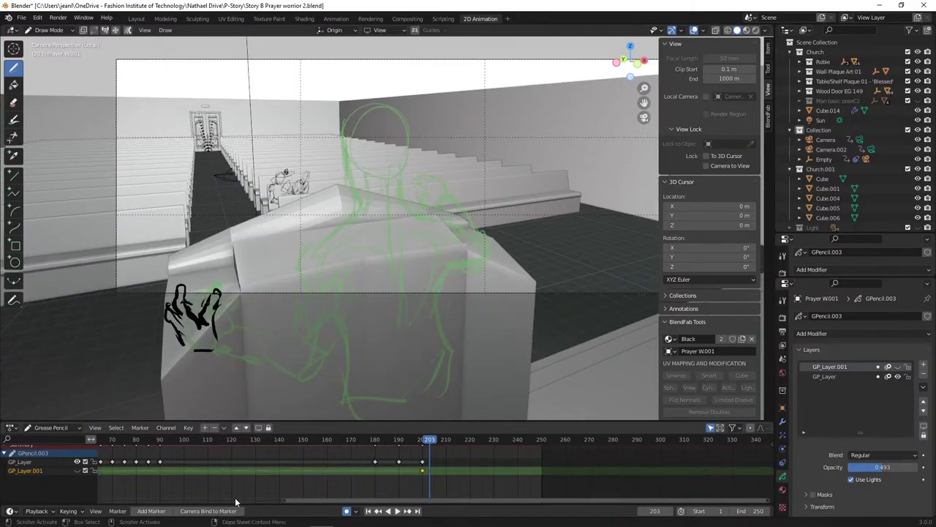
- Play the animation from frame 163 to frame 201 to review the figure's motion into the last keyframe
drag(436, 442, 334, 441)
mouse_move(365, 355)
shift+middle_down()
mouse_move(503, 344)
mouse_move(444, 341)
shift+middle_up()
mouse_move(410, 135)
shift+middle_down()
mouse_move(316, 189)
mouse_move(282, 194)
shift+middle_up()
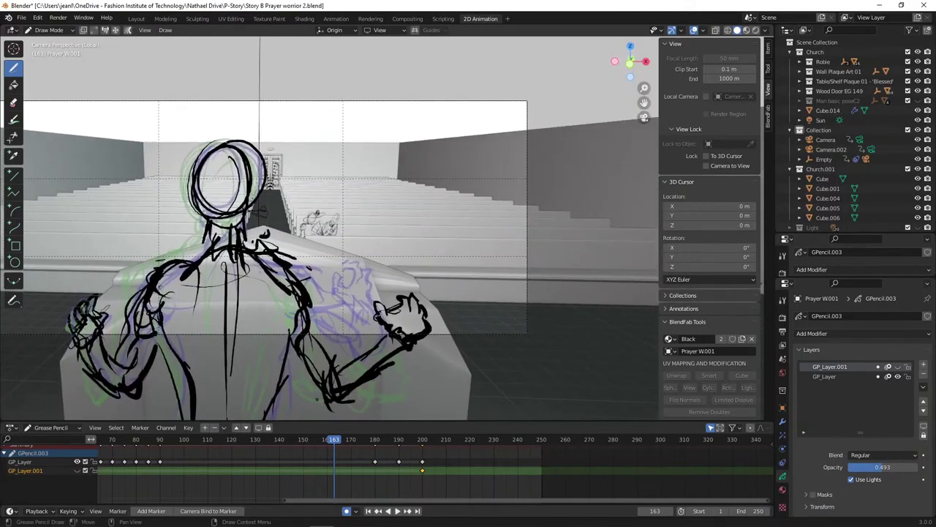
key(space)
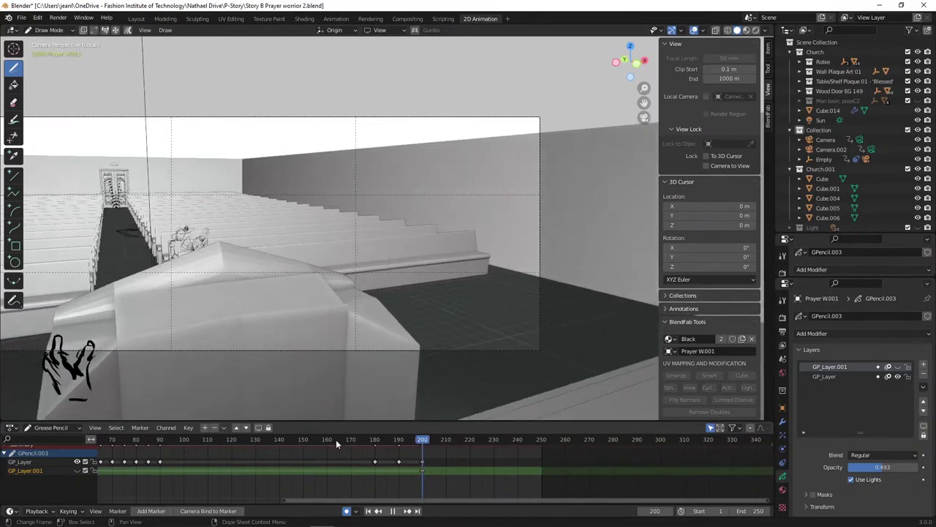
key(space)
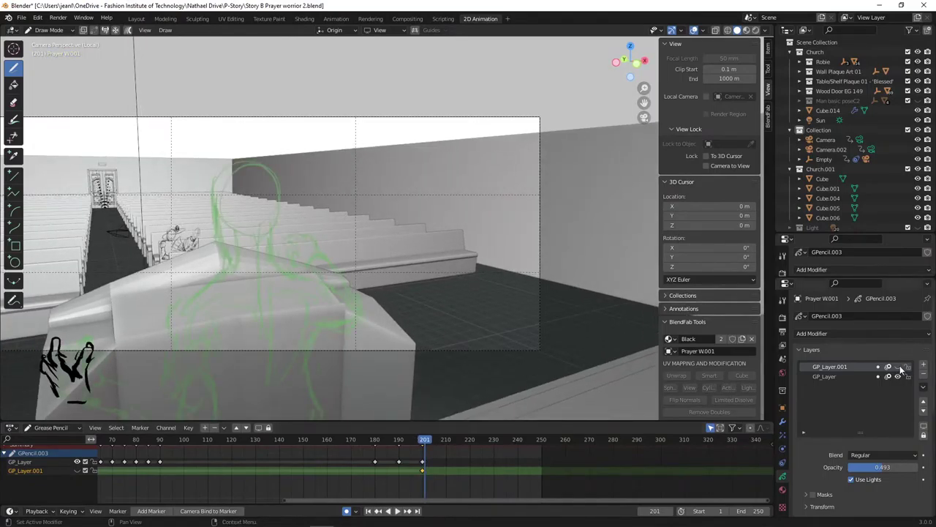
- Lock the hidden GP_Layer.001 again and set the current frame to 177
click(898, 367)
click(898, 368)
mouse_move(424, 445)
mouse_down()
mouse_move(356, 442)
mouse_move(368, 443)
mouse_up()
click(907, 367)
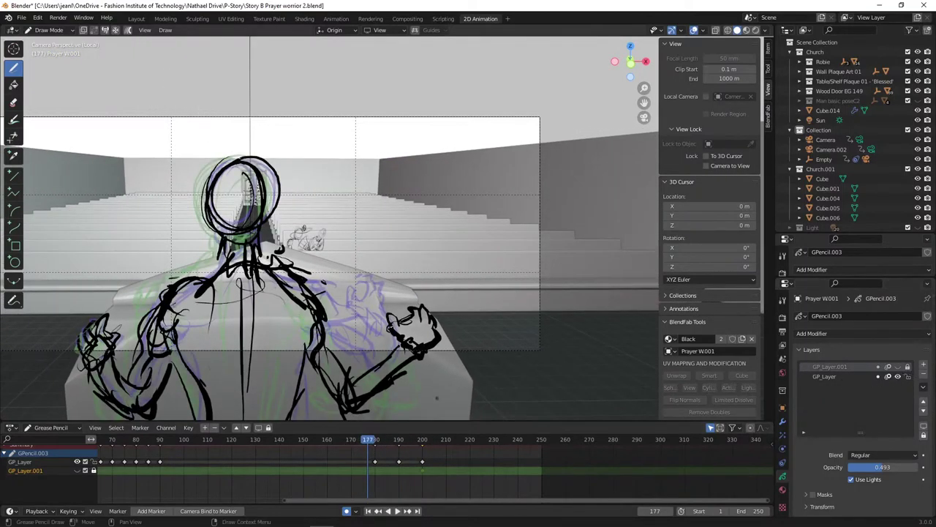
- Play the animation from frame 177 to frame 200 and examine the hand drawing against the previous pose's onion skin
key(space)
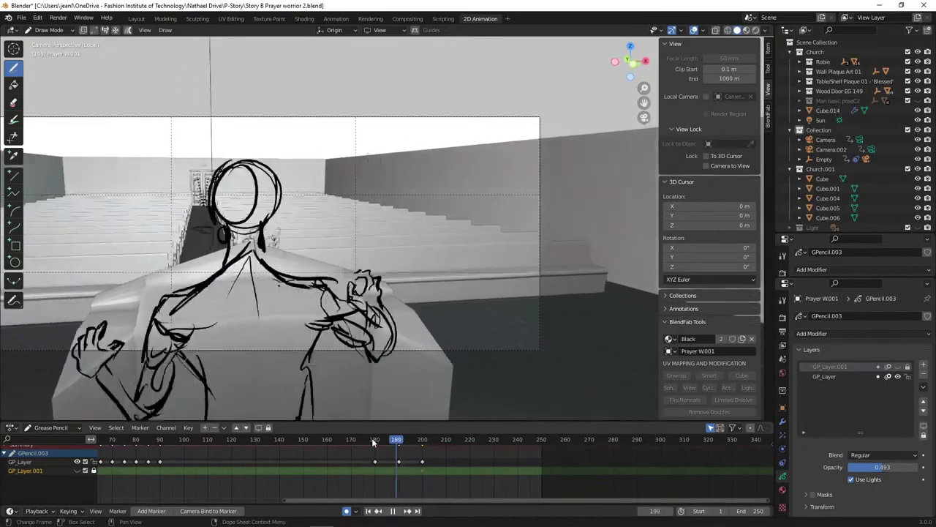
key(space)
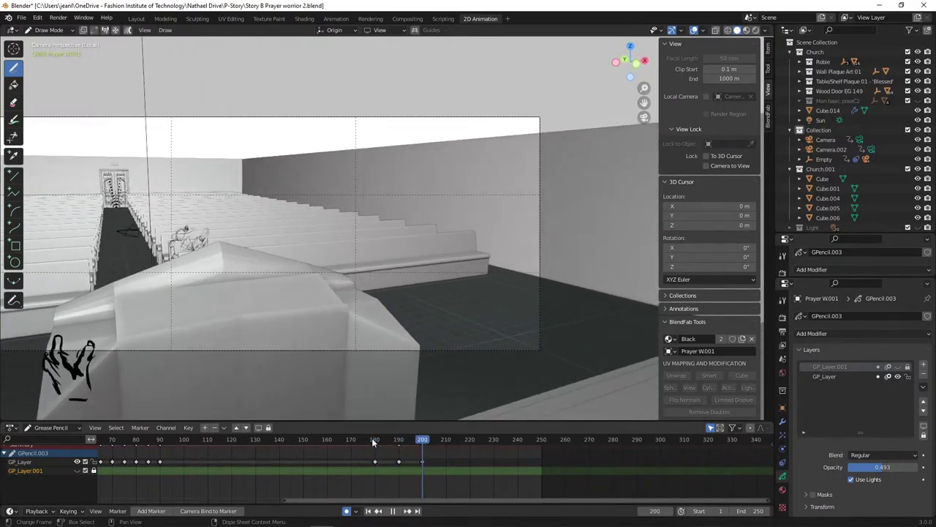
shift+middle_drag(309, 315, 435, 293)
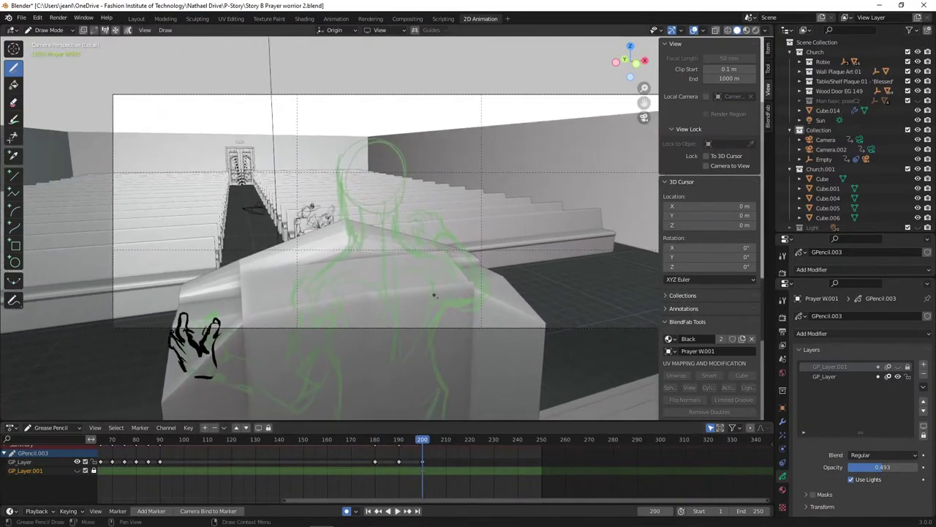
click(423, 442)
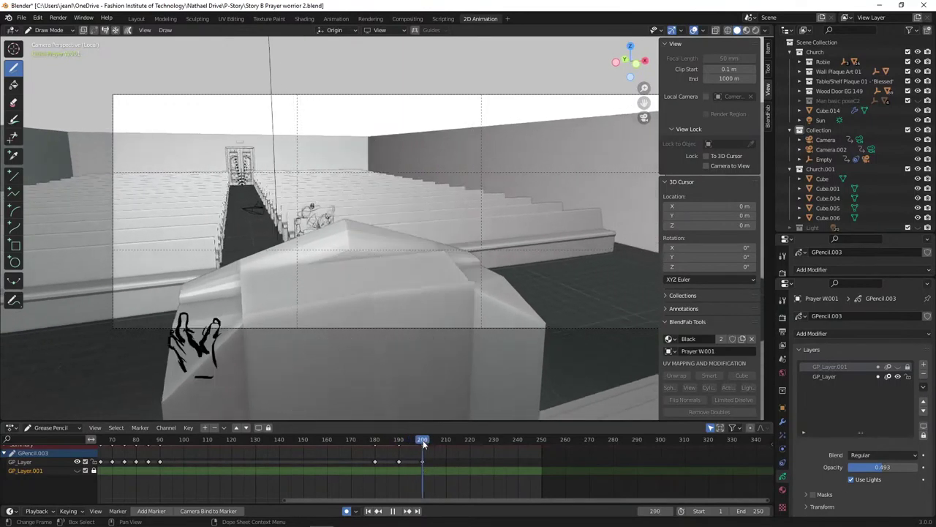
key(space)
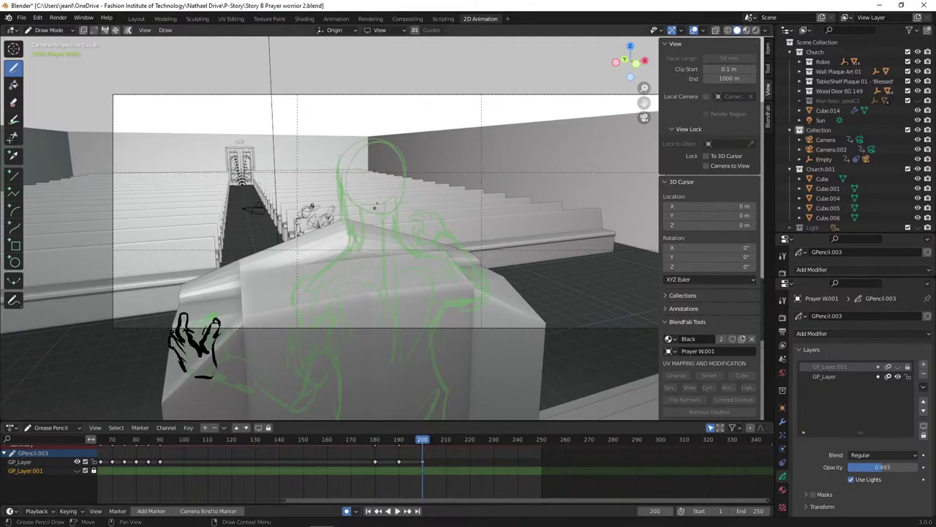
- Make GP_Layer the active layer and sketch the head circles, ear, eye line and neck on frame 200
click(388, 171)
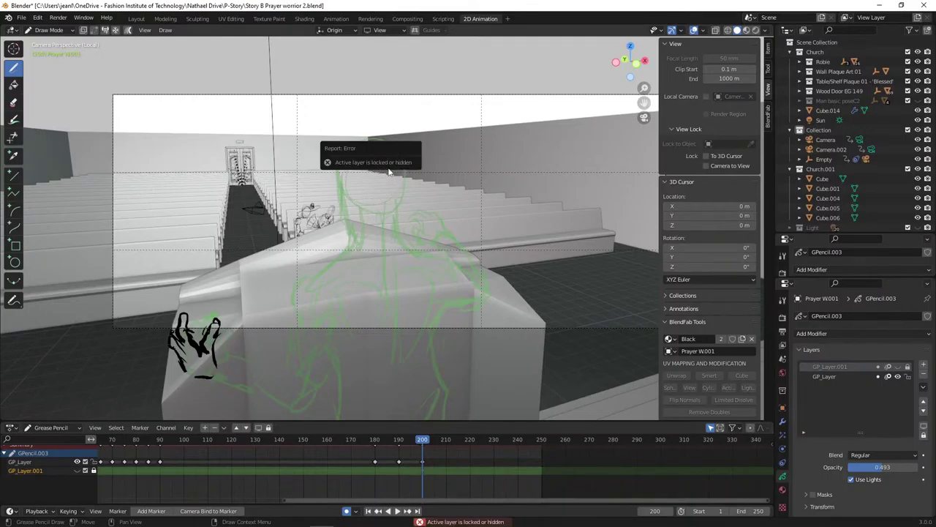
click(855, 375)
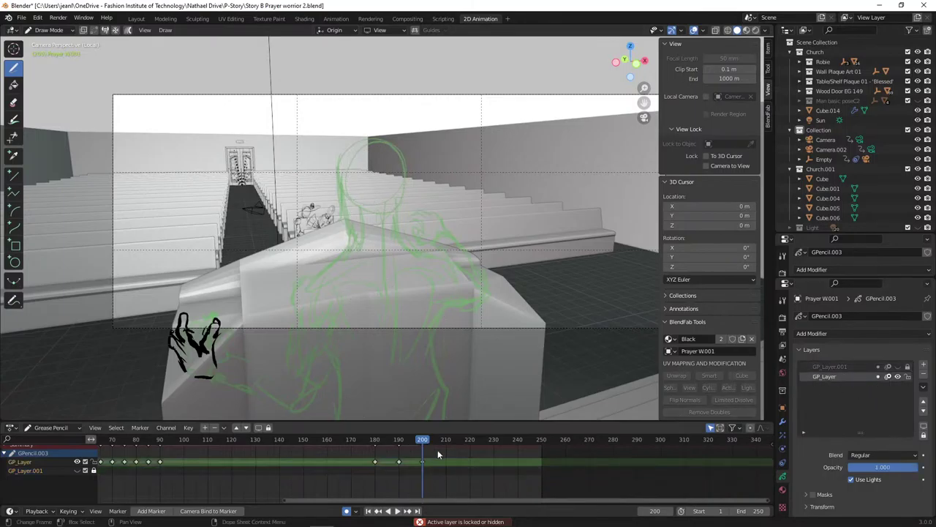
mouse_move(347, 205)
mouse_down()
mouse_move(402, 173)
mouse_move(353, 200)
mouse_up()
mouse_move(353, 154)
mouse_down()
mouse_move(369, 143)
mouse_move(335, 224)
mouse_move(339, 237)
mouse_up()
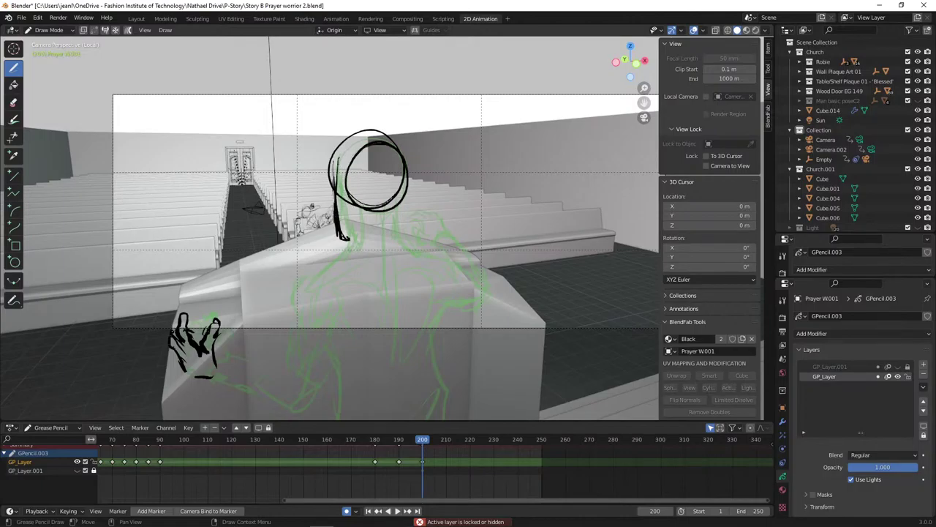
drag(351, 183, 411, 184)
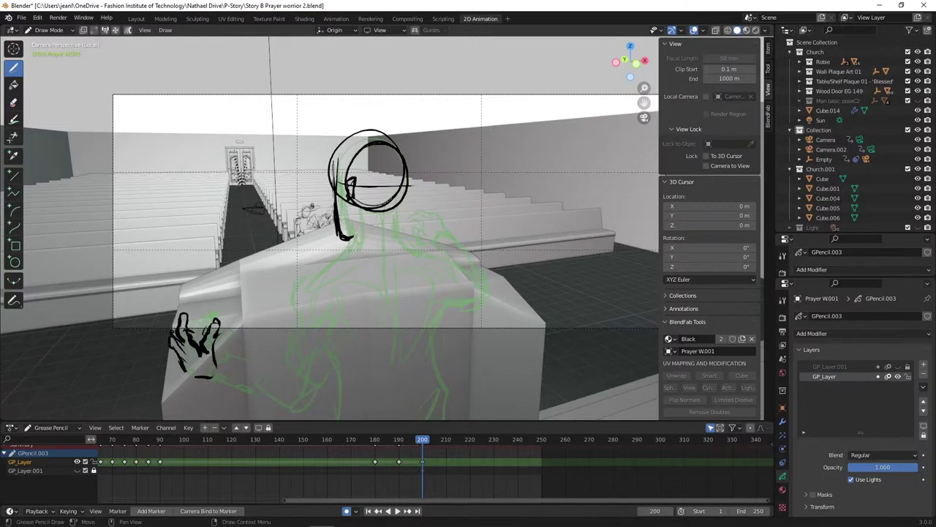
drag(394, 184, 415, 280)
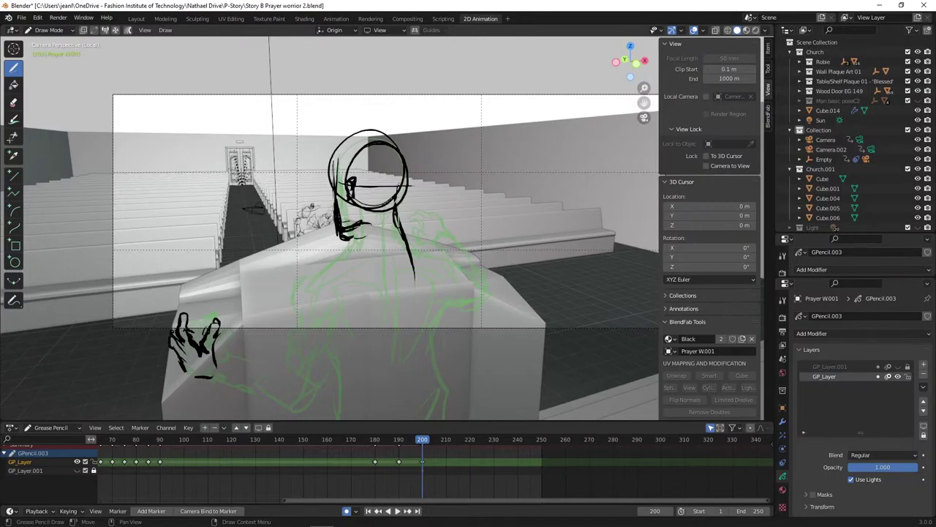
- Sketch the neck base, both shoulders and the line across the upper back
mouse_move(350, 218)
mouse_down()
mouse_move(344, 265)
mouse_move(296, 312)
mouse_up()
mouse_move(293, 294)
mouse_down()
mouse_move(320, 275)
mouse_move(288, 298)
mouse_up()
drag(320, 279, 313, 287)
mouse_move(361, 224)
mouse_down()
mouse_move(350, 260)
mouse_move(385, 218)
mouse_move(407, 258)
mouse_up()
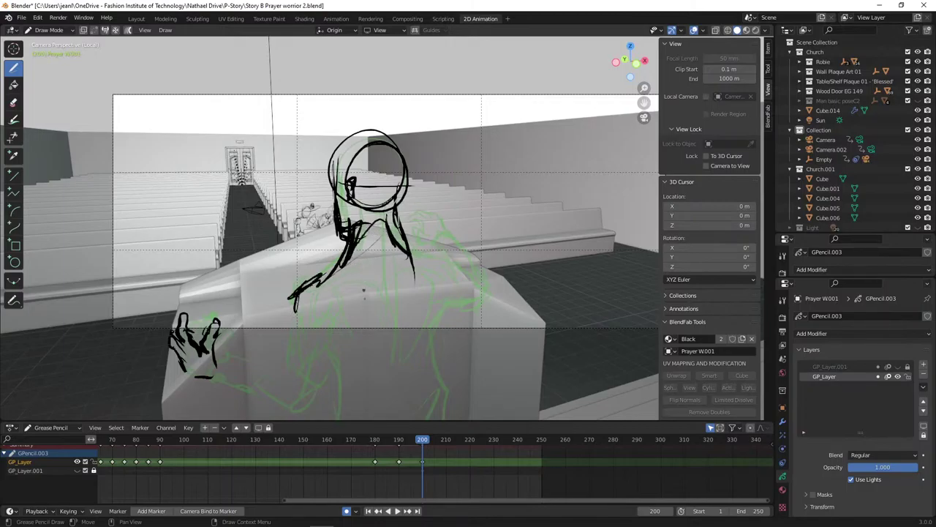
drag(336, 271, 437, 261)
drag(373, 268, 293, 291)
drag(374, 267, 453, 270)
drag(412, 263, 440, 268)
drag(345, 249, 310, 272)
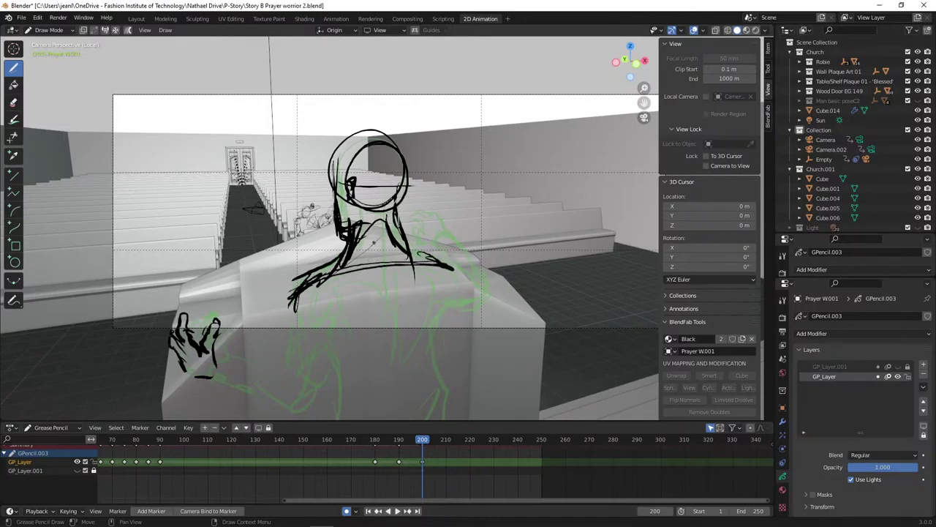
- Erase the overlapping strokes around the figure's left-side neck and shoulder and redraw the shoulder contour
key(shift+space)
click(369, 283)
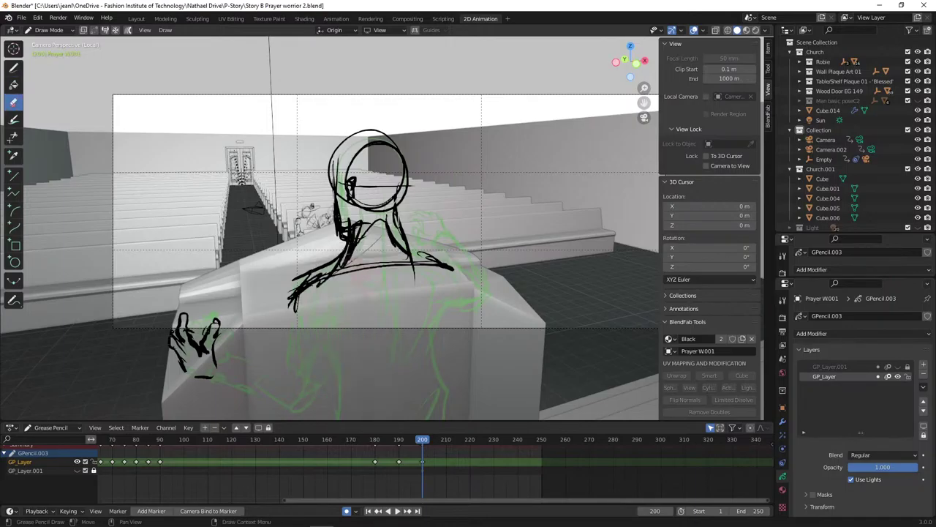
mouse_move(348, 256)
mouse_down()
mouse_move(351, 235)
mouse_move(365, 229)
mouse_move(294, 307)
mouse_up()
key(shift+space)
click(348, 229)
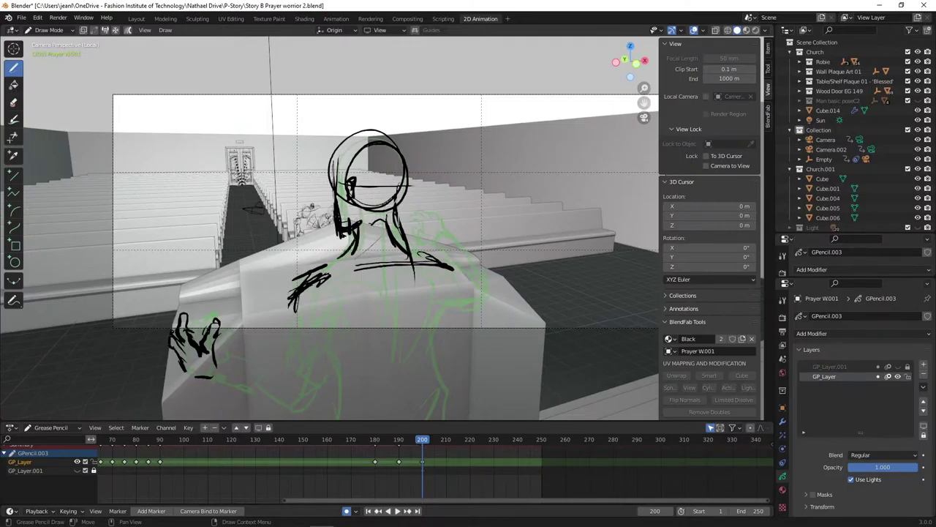
drag(307, 278, 357, 268)
- Erase the rough strokes along the right side of the head and neck and redraw the neck contour down to the shoulder
key(shift+space)
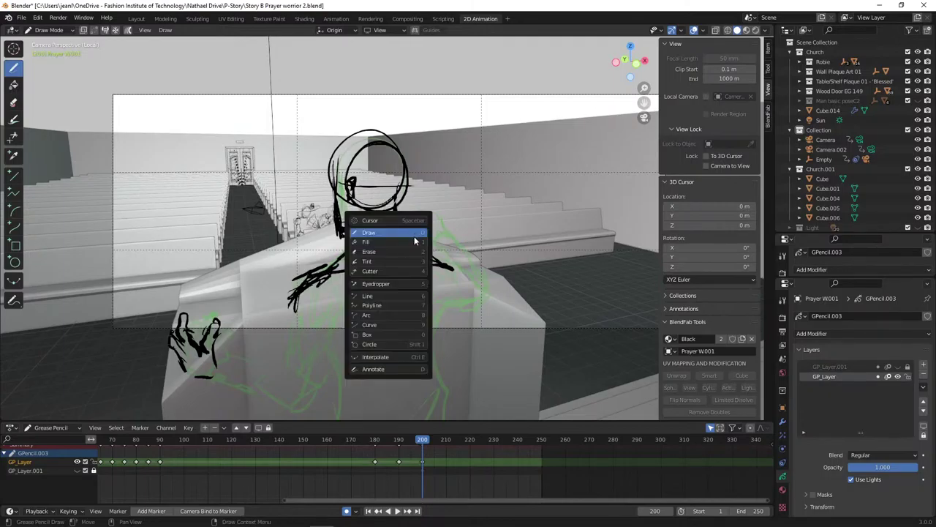
click(403, 251)
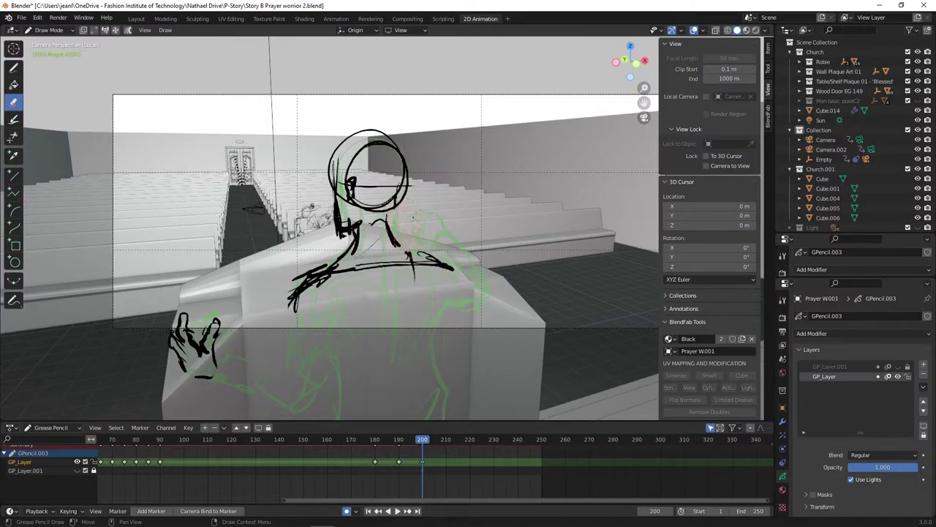
mouse_move(412, 205)
mouse_down()
mouse_move(404, 172)
mouse_move(394, 192)
mouse_up()
key(shift+space)
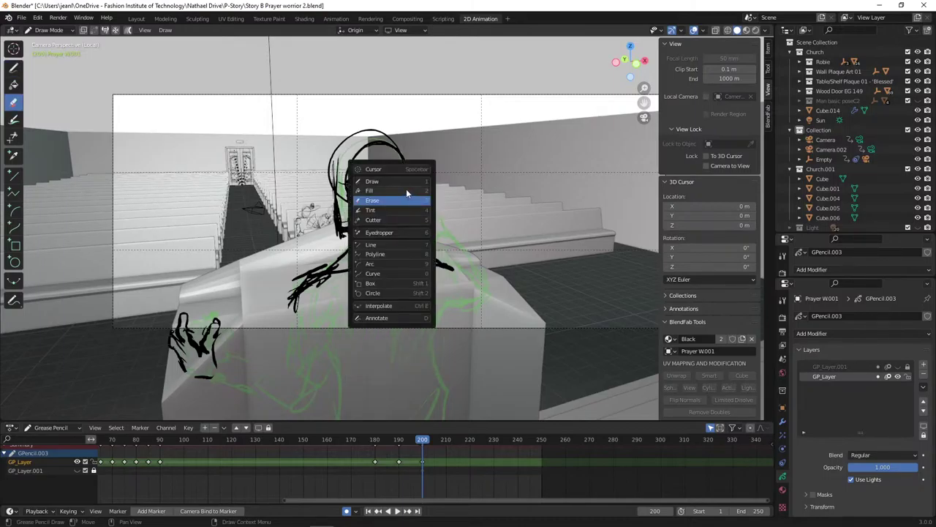
click(404, 181)
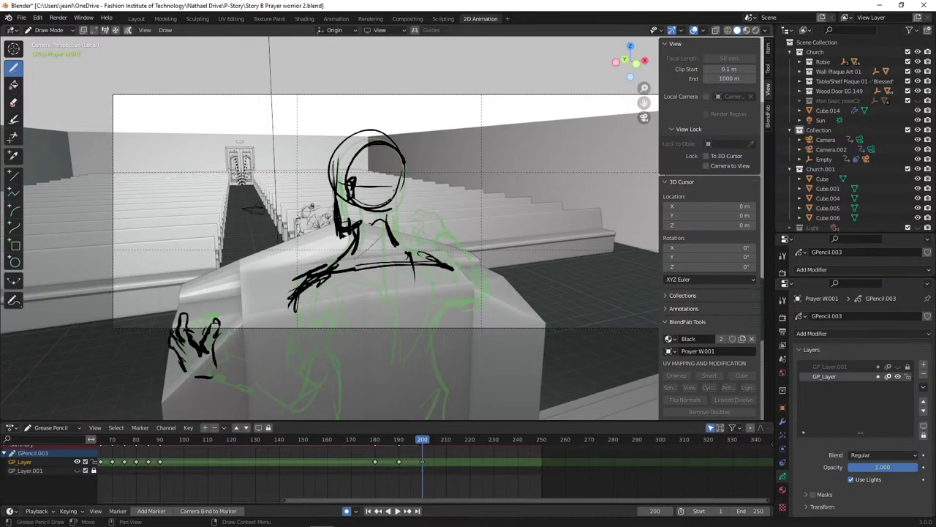
mouse_move(399, 180)
mouse_down()
mouse_move(387, 217)
mouse_move(397, 240)
mouse_up()
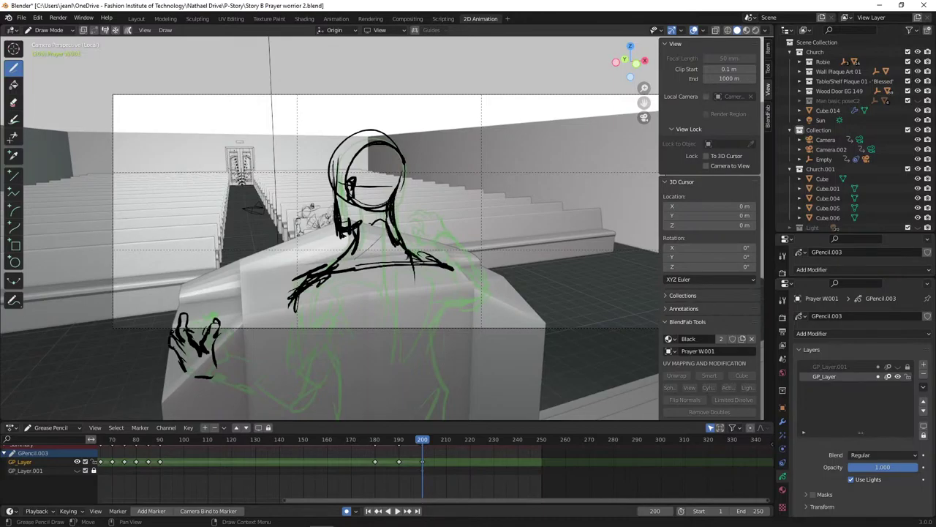
- Draw the contours of both upper arms down from the shoulders
mouse_move(443, 269)
mouse_down()
mouse_move(458, 296)
mouse_move(425, 340)
mouse_up()
mouse_move(442, 268)
mouse_down()
mouse_move(458, 305)
mouse_move(428, 343)
mouse_up()
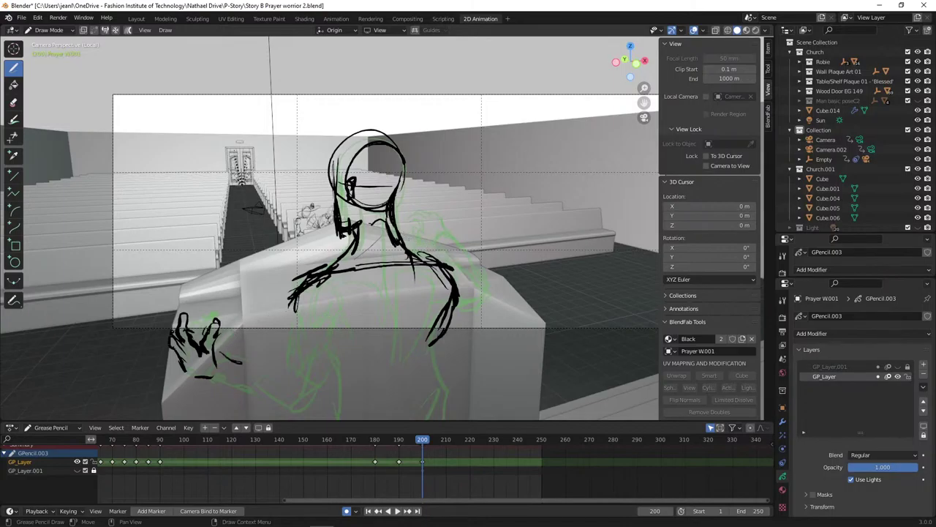
mouse_move(325, 329)
mouse_down()
mouse_move(294, 340)
mouse_move(290, 300)
mouse_up()
- Try an arm stroke on frame 201, delete the stray GP_Layer keyframe and return to frame 200
key(space)
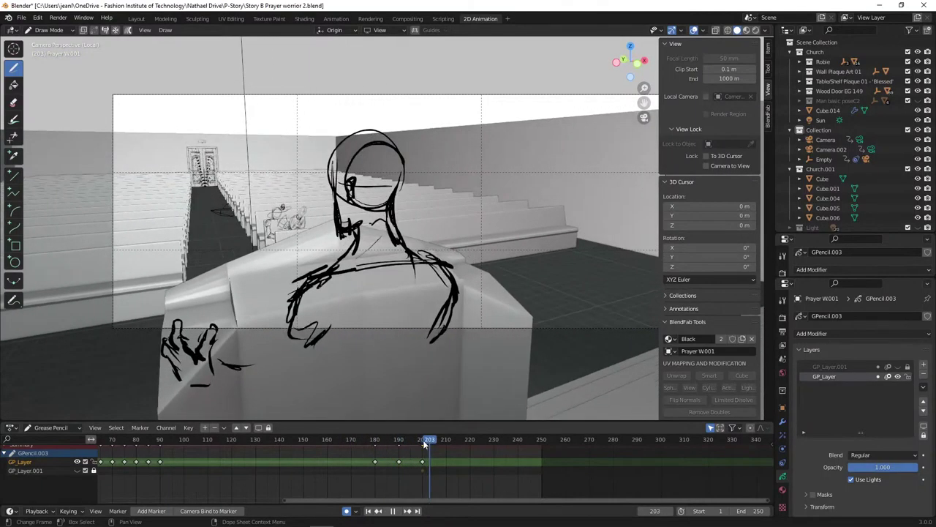
key(space)
drag(318, 338, 312, 363)
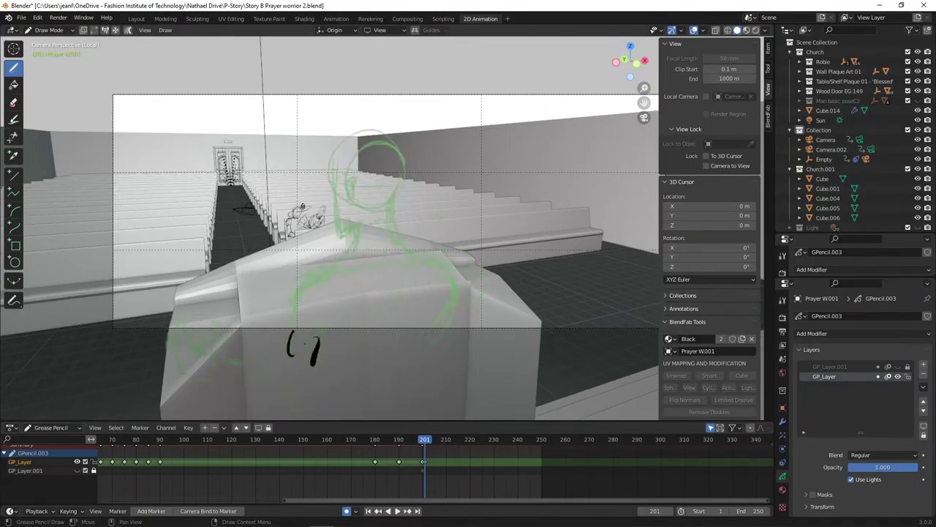
key(x)
click(438, 466)
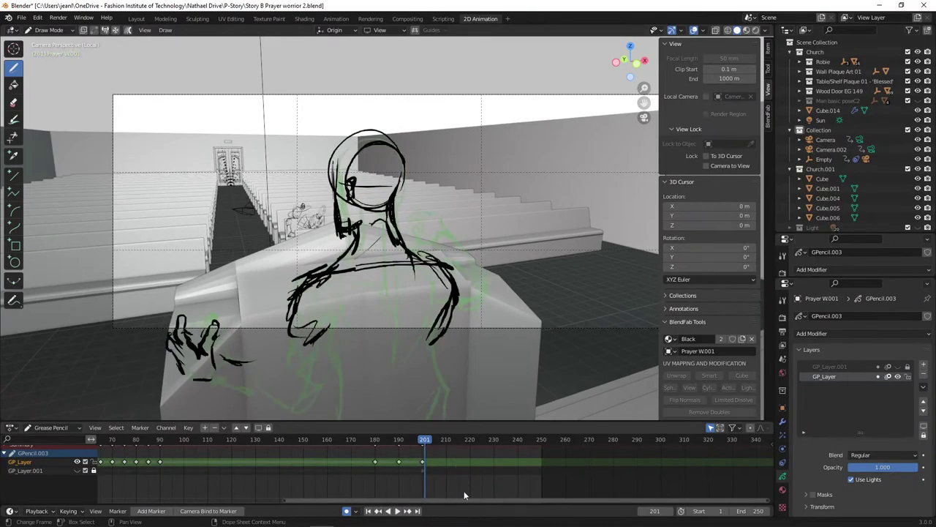
key(Up)
key(Left)
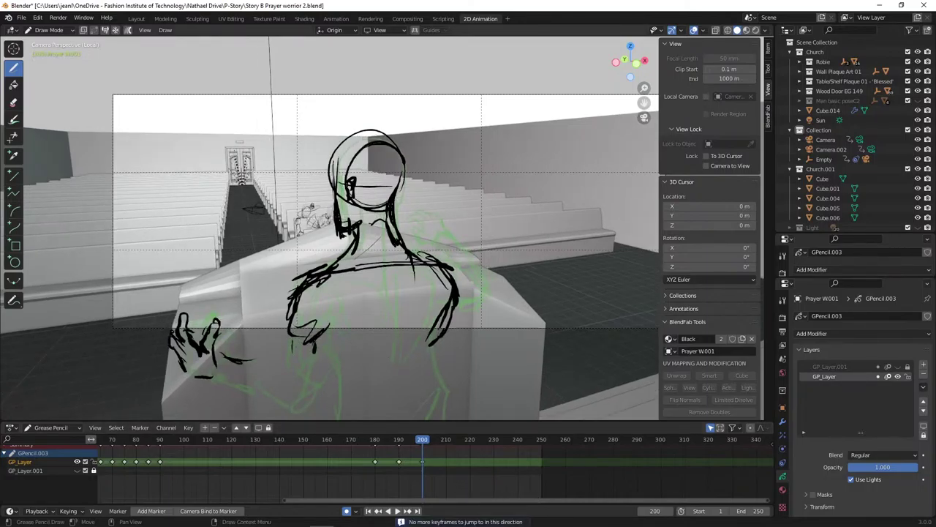
- Draw the elbow and forearm of the extended arm, joining the upper arm to the hand
mouse_move(319, 335)
mouse_down()
mouse_move(321, 357)
mouse_move(304, 370)
mouse_up()
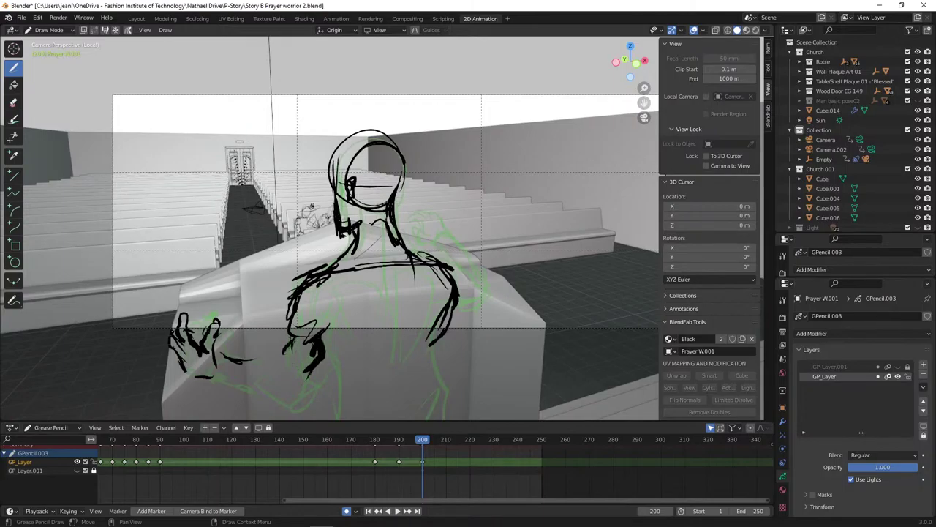
drag(296, 337, 299, 339)
drag(308, 371, 292, 399)
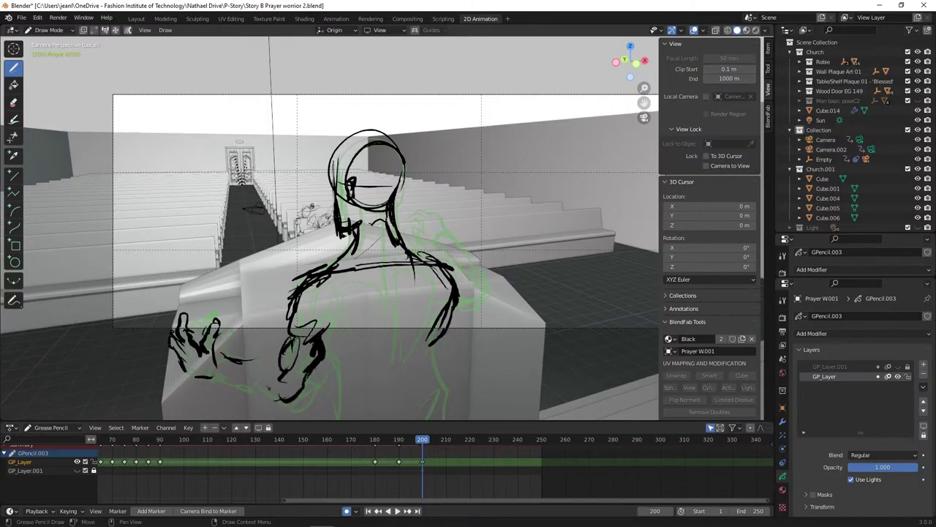
drag(223, 376, 282, 404)
drag(236, 359, 273, 376)
- Draw the spine lines down the back and the torso's right-hand side contour
drag(394, 274, 386, 352)
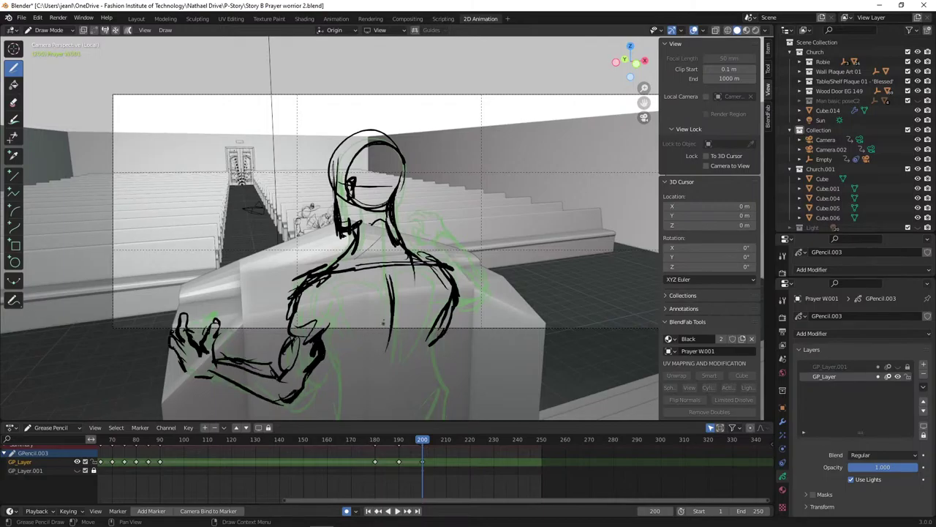
drag(389, 301, 376, 359)
mouse_move(429, 359)
mouse_down()
mouse_move(410, 443)
mouse_move(372, 443)
mouse_move(398, 443)
mouse_up()
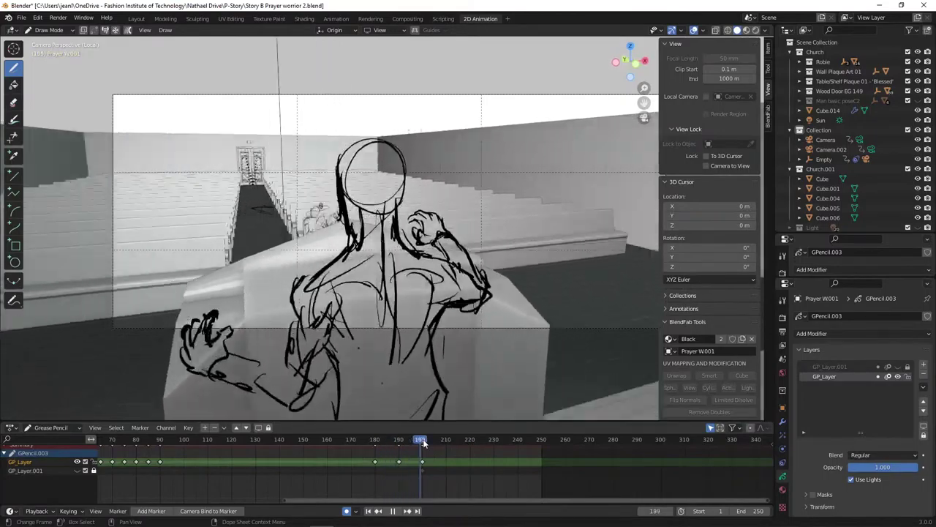
- Stop playback at frame 231, inspect the drawing and camera from outside the camera view, and scrub back to frame 198
key(space)
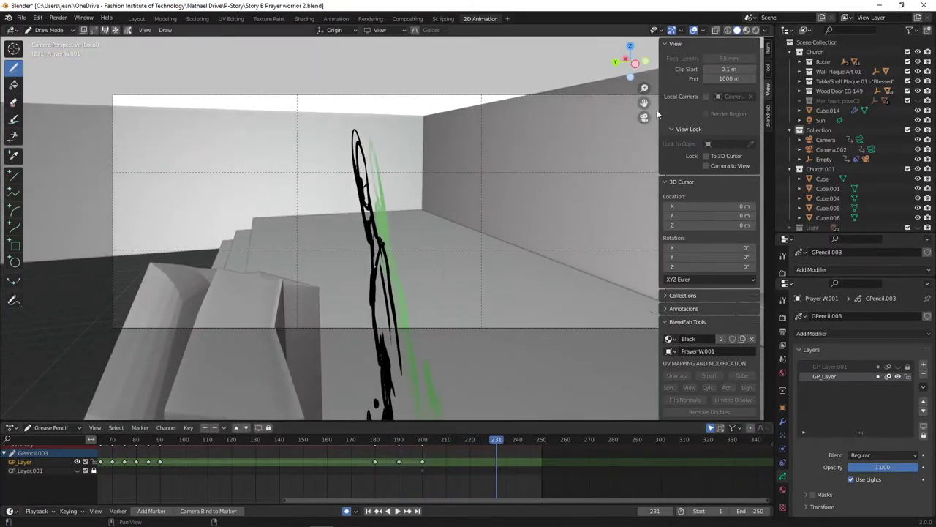
middle_drag(448, 165, 559, 123)
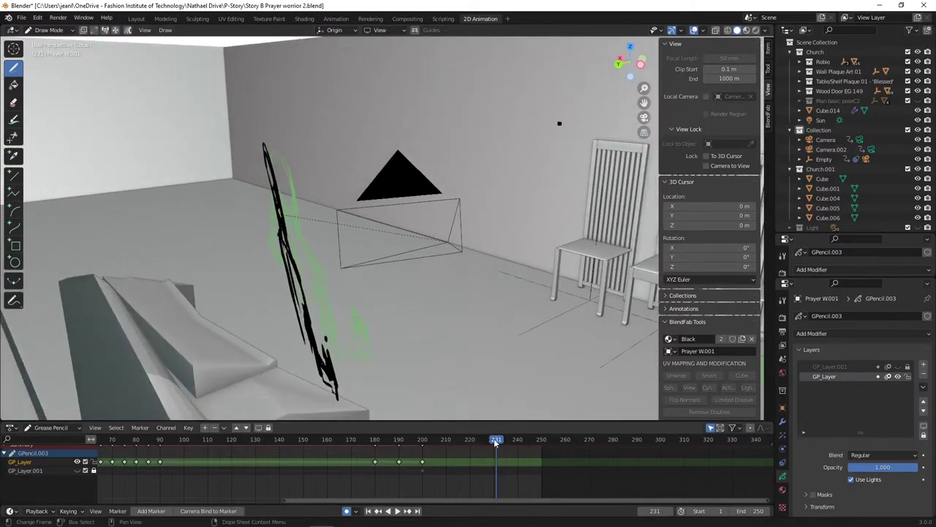
mouse_move(496, 441)
mouse_down()
mouse_move(347, 441)
mouse_move(493, 459)
mouse_move(365, 464)
mouse_move(417, 466)
mouse_up()
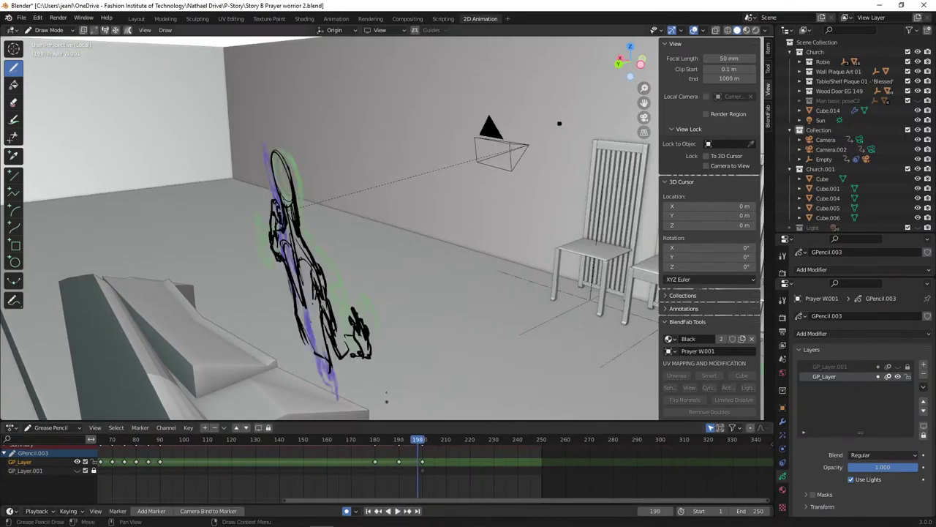
- Switch to Object Mode and parent the Prayer W.001 drawing to Camera.001 with the Object option
click(49, 30)
click(45, 39)
middle_drag(304, 221, 306, 231)
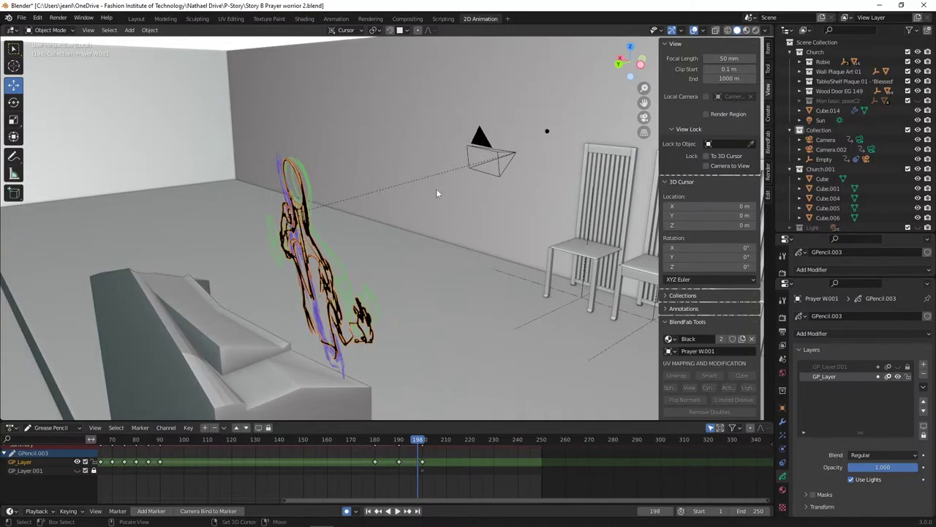
click(401, 219)
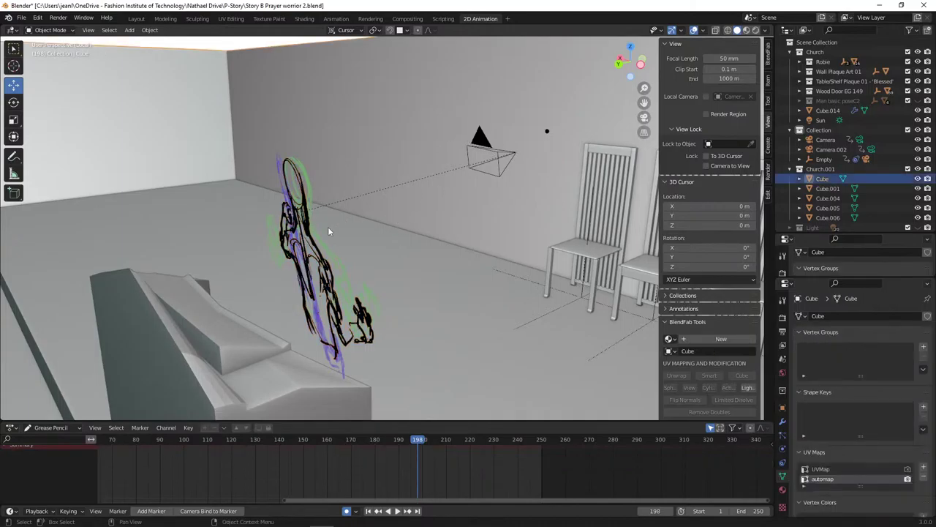
click(290, 225)
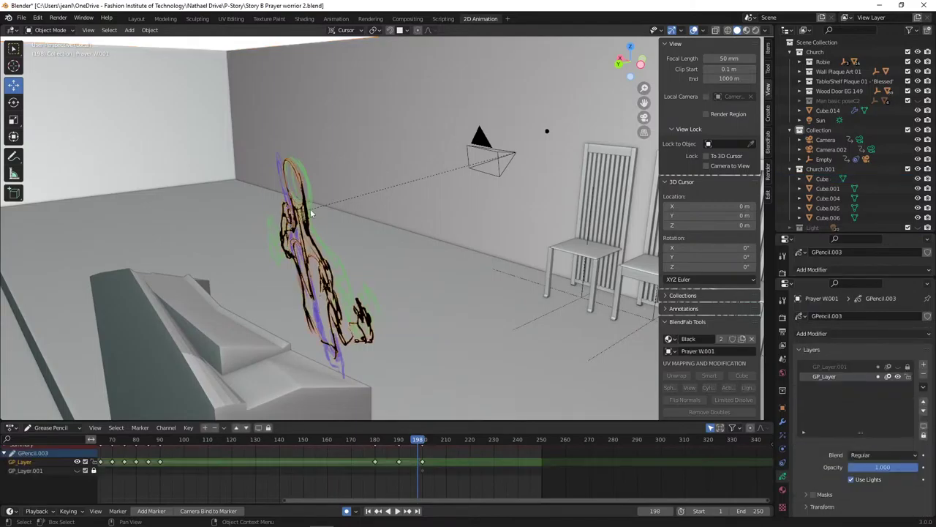
click(488, 144)
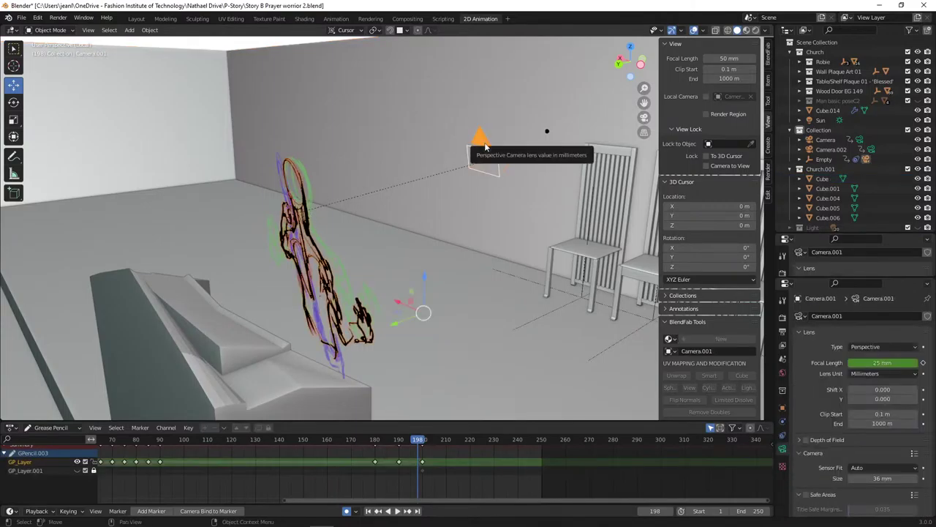
key(ctrl+p)
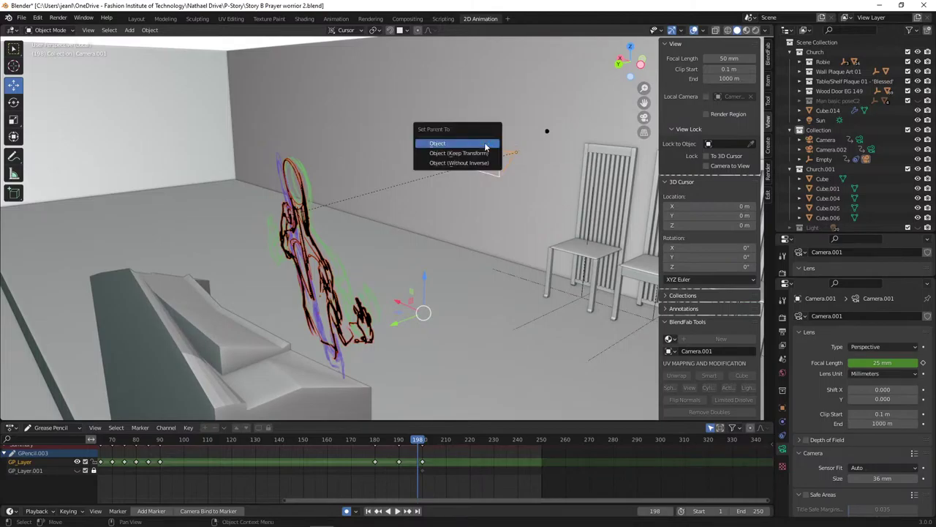
click(485, 145)
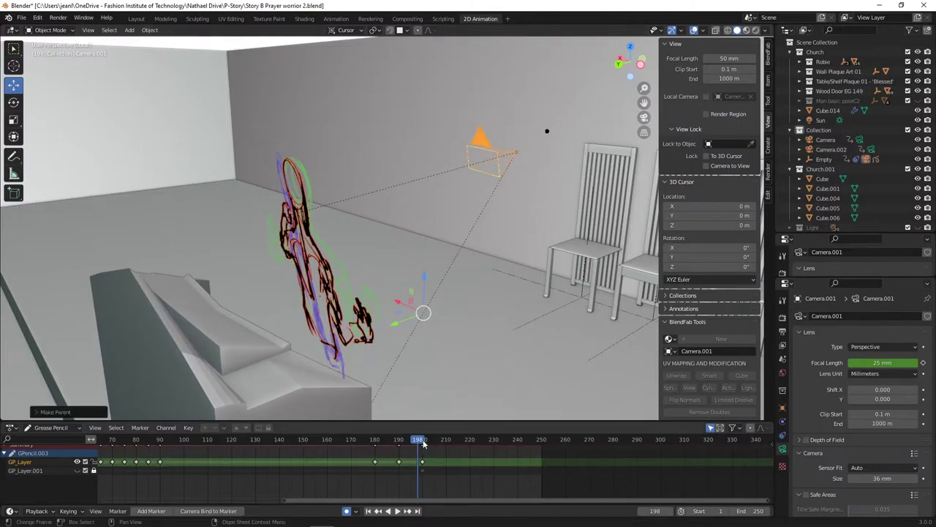
- Scrub the timeline to frame 224 and check through the camera how the parented drawing follows the camera
key(space)
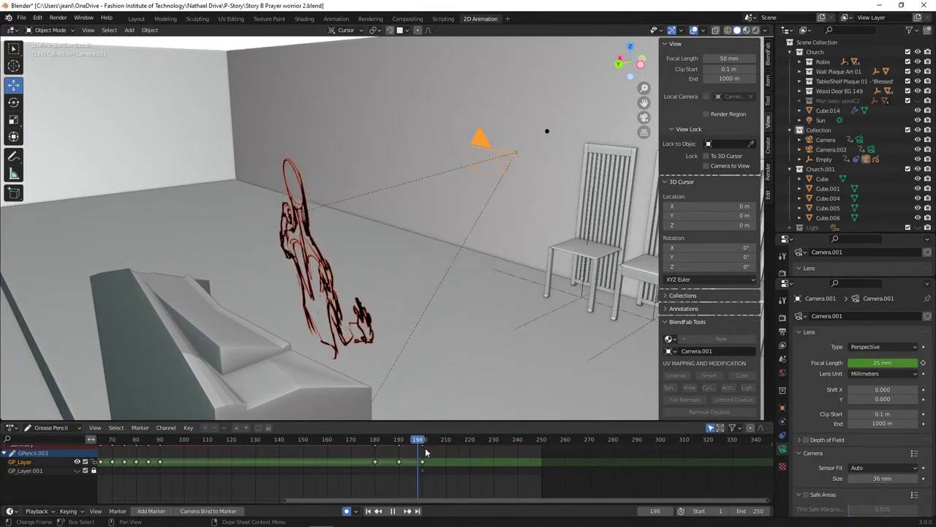
mouse_move(426, 452)
mouse_down()
mouse_move(520, 484)
mouse_move(479, 493)
mouse_up()
middle_drag(522, 493, 478, 494)
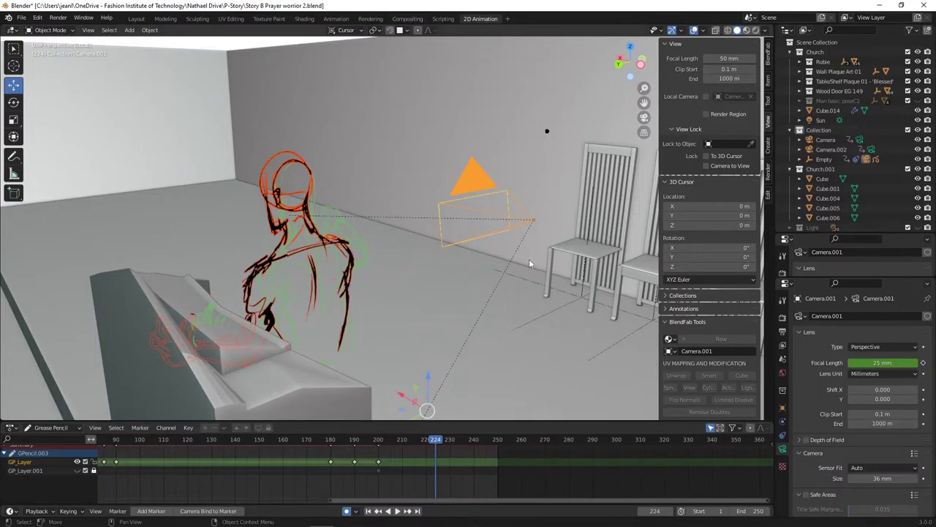
key(KP_0)
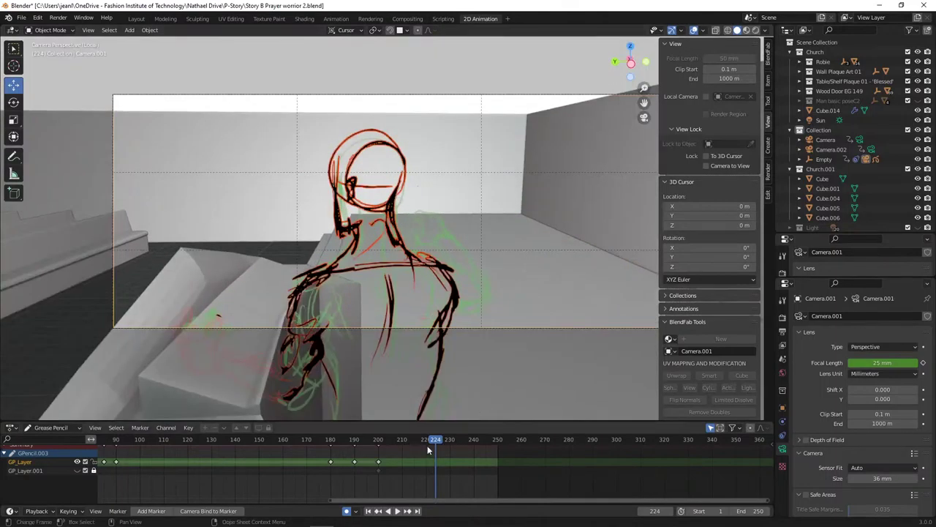
- Scrub between frames 181 and 200 and check the drawing against the camera, both from outside and through the camera view
mouse_move(429, 449)
mouse_down()
mouse_move(244, 420)
mouse_move(303, 406)
mouse_move(323, 414)
mouse_move(267, 417)
mouse_move(329, 414)
mouse_move(454, 457)
mouse_move(332, 466)
mouse_move(403, 464)
mouse_move(378, 464)
mouse_up()
key(space)
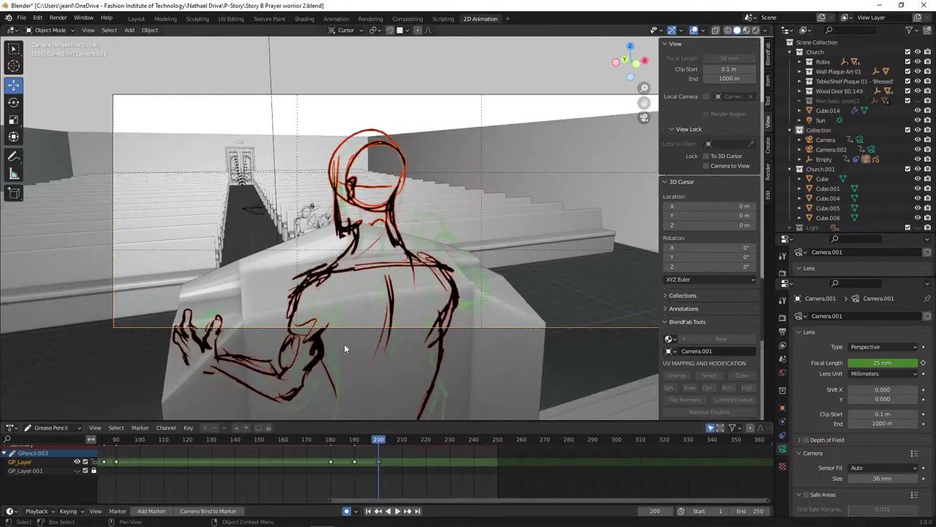
key(KP_0)
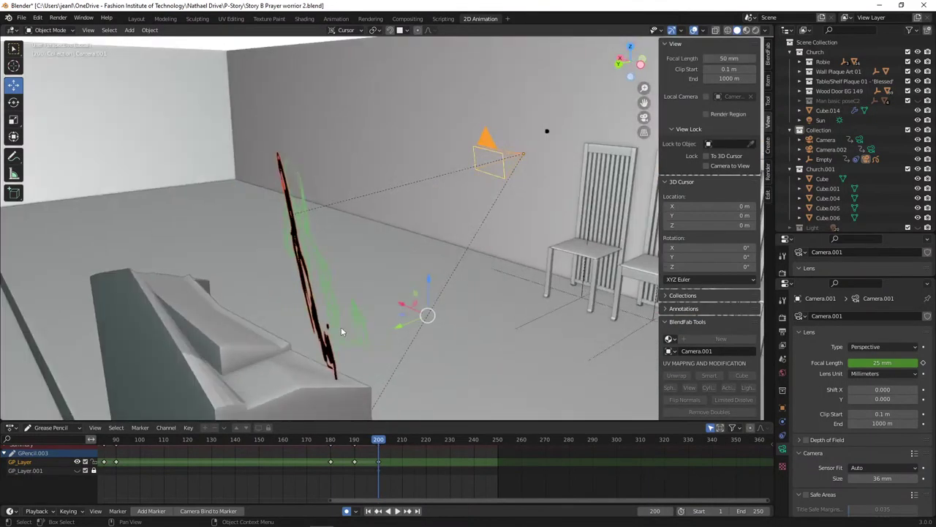
key(Left)
key(Left)
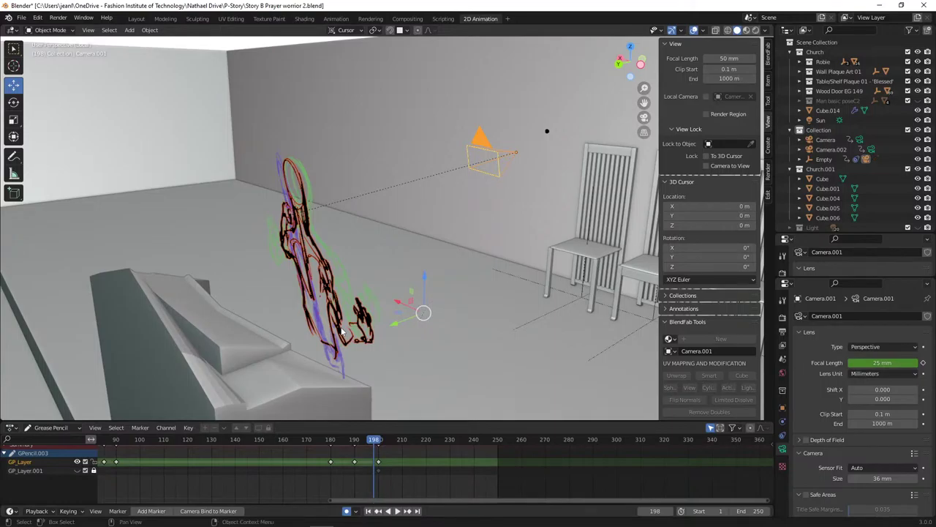
drag(373, 440, 324, 435)
key(KP_0)
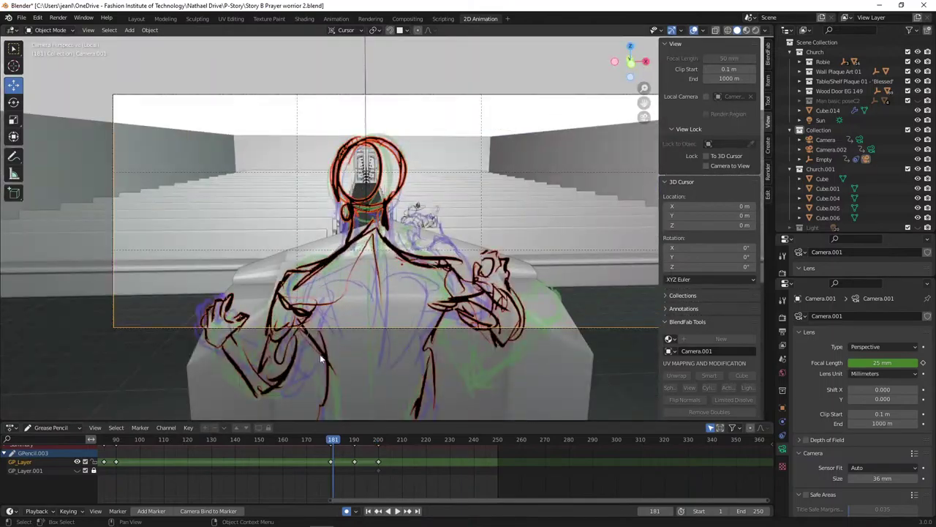
mouse_move(334, 442)
mouse_down()
mouse_move(247, 441)
mouse_move(401, 445)
mouse_move(461, 470)
mouse_move(356, 479)
mouse_move(309, 476)
mouse_move(402, 458)
mouse_move(302, 464)
mouse_move(427, 467)
mouse_move(323, 468)
mouse_move(378, 457)
mouse_move(358, 451)
mouse_up()
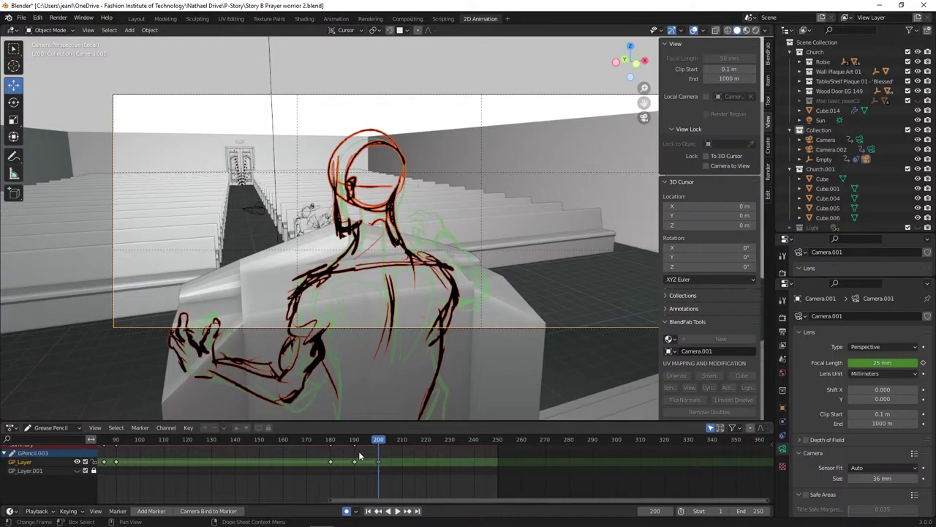
- Advance to frame 210, select the Prayer W.001 drawing and switch it to Draw Mode
key(space)
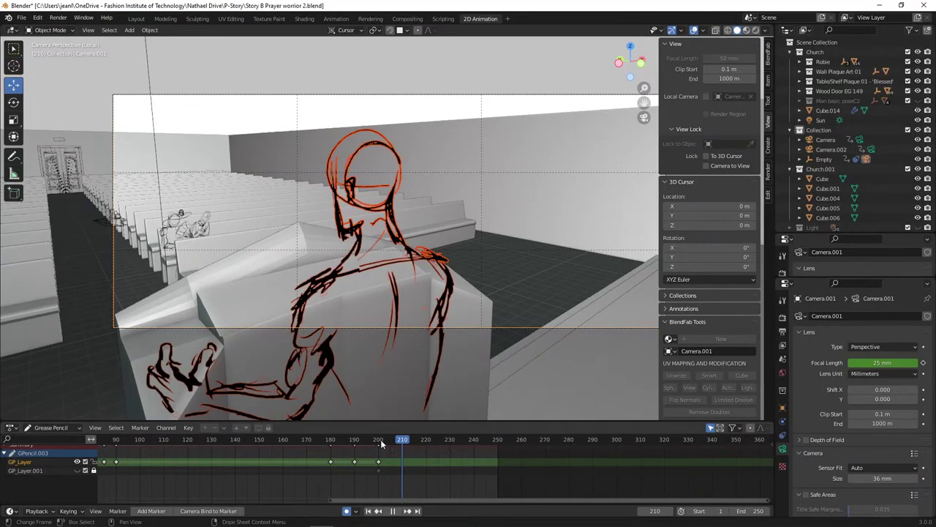
key(space)
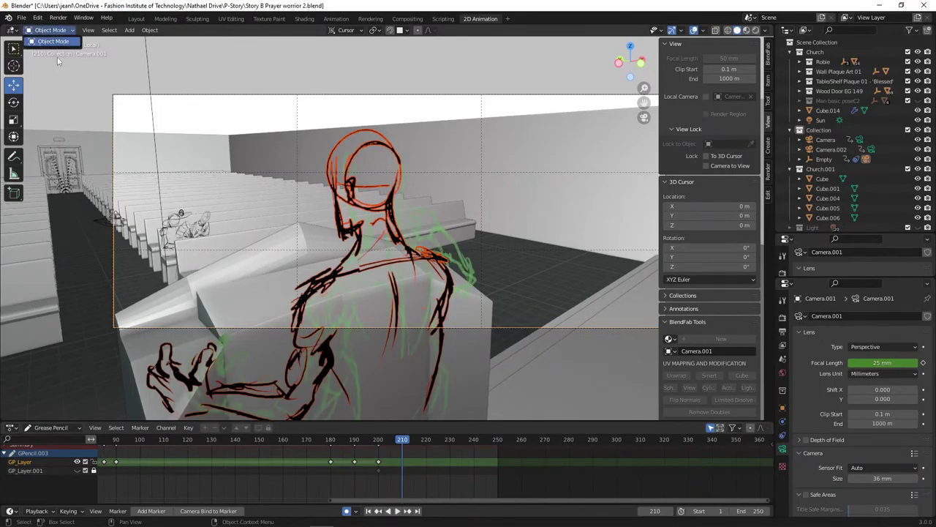
click(426, 268)
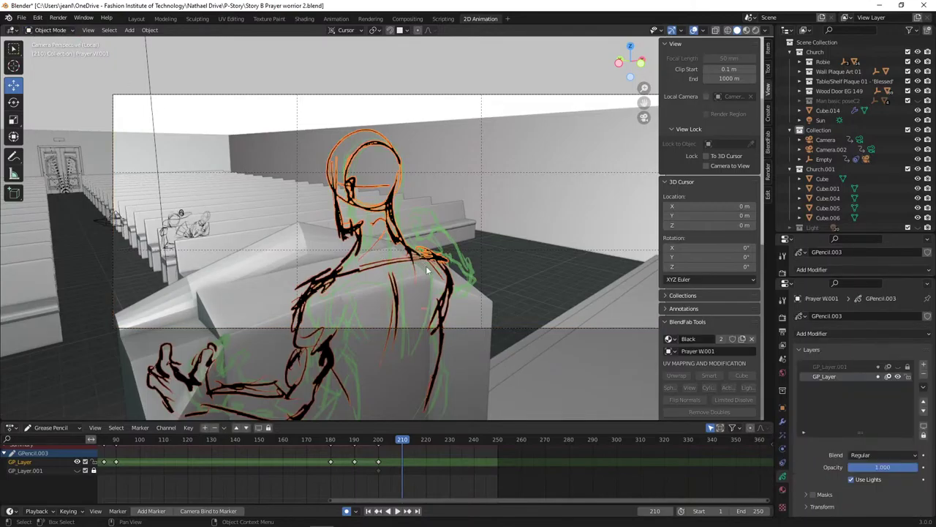
click(65, 30)
click(61, 74)
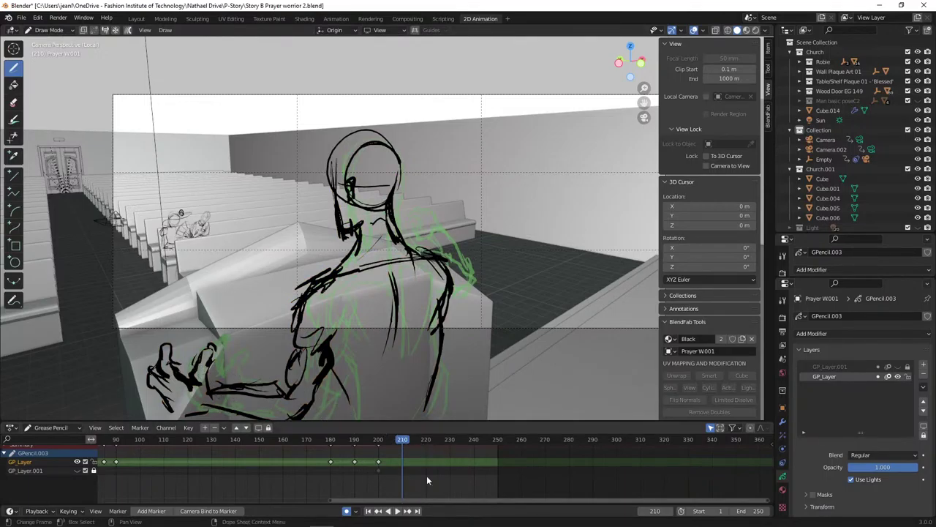
key(ctrl+shift+space)
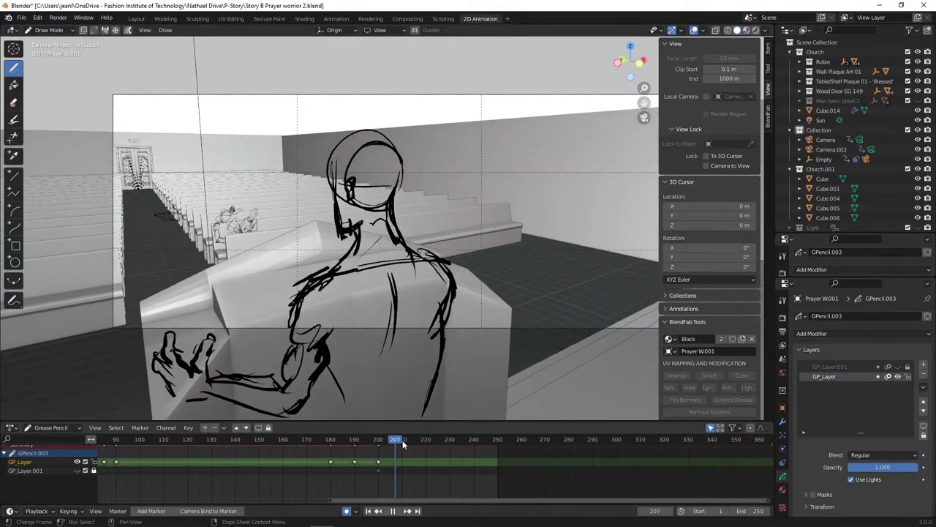
drag(403, 443, 403, 443)
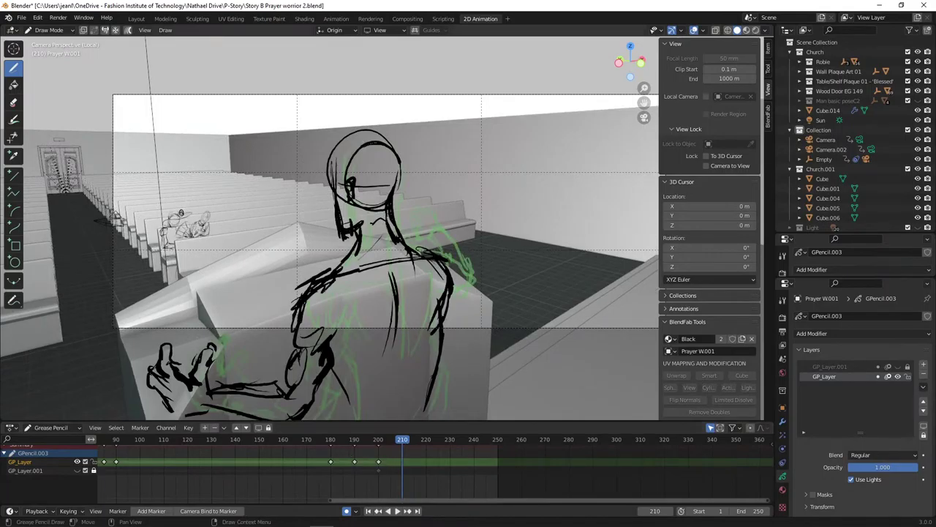
click(192, 356)
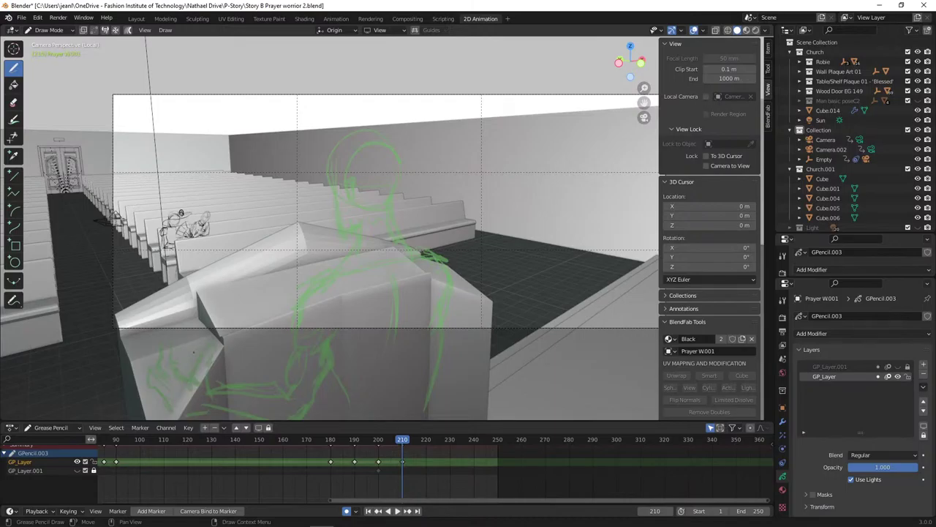
mouse_move(248, 324)
mouse_down()
mouse_move(382, 239)
mouse_move(384, 252)
mouse_up()
drag(365, 278, 421, 284)
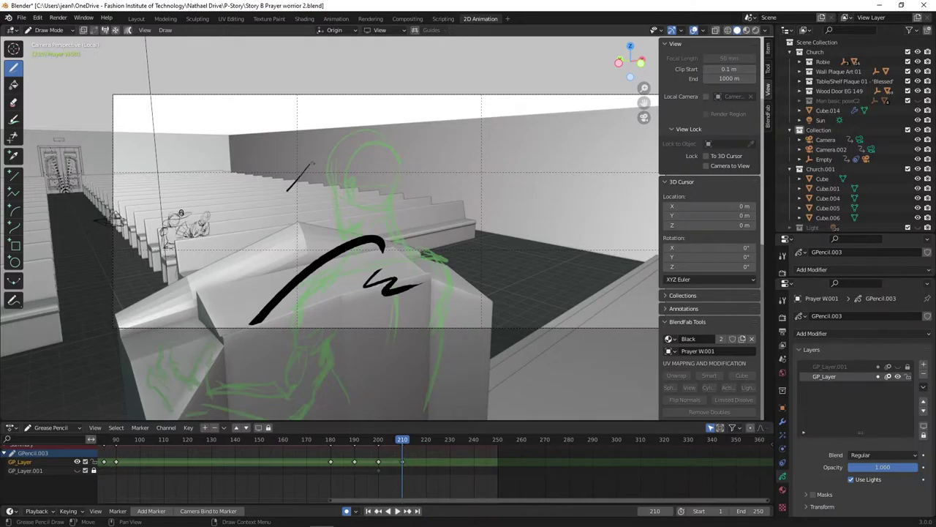
drag(287, 192, 274, 324)
mouse_move(289, 241)
mouse_down()
mouse_move(166, 331)
mouse_move(196, 316)
mouse_up()
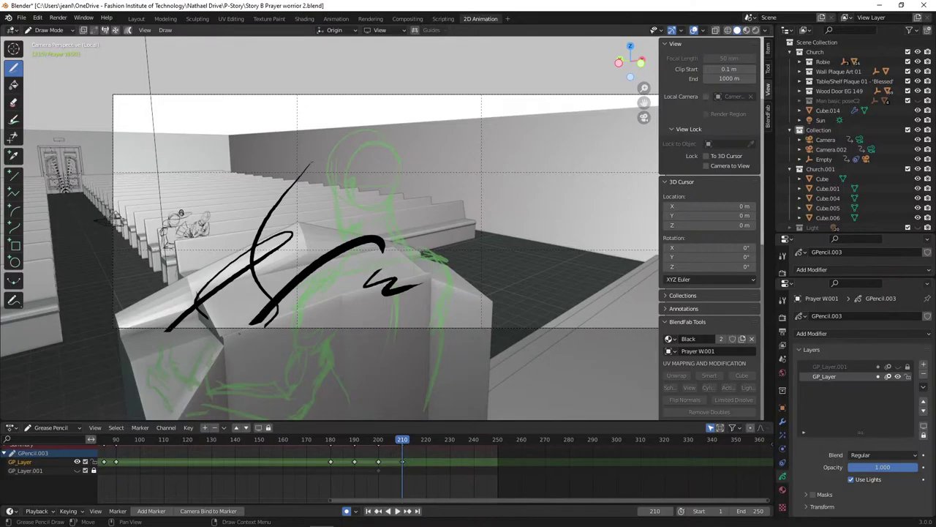
mouse_move(248, 321)
mouse_down()
mouse_move(285, 343)
mouse_move(302, 317)
mouse_up()
click(13, 103)
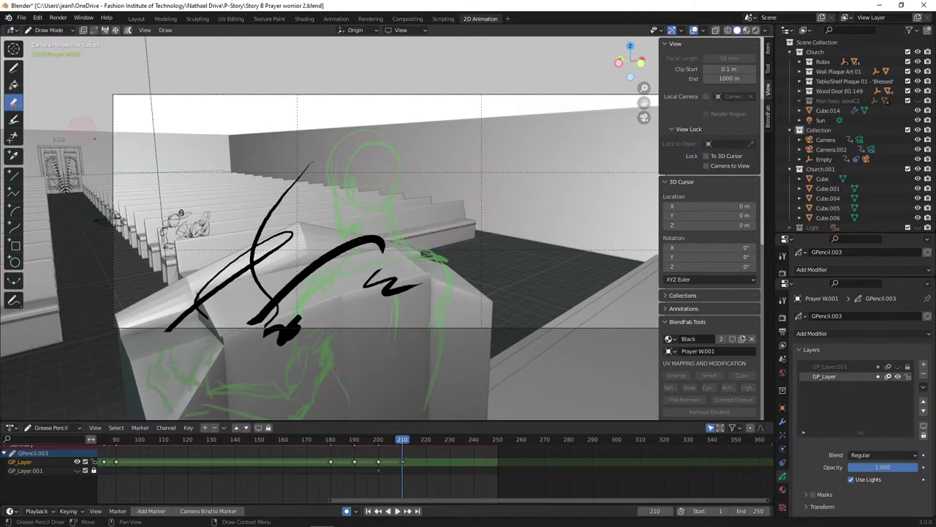
mouse_move(409, 287)
mouse_down()
mouse_move(387, 287)
mouse_move(376, 272)
mouse_move(402, 284)
mouse_up()
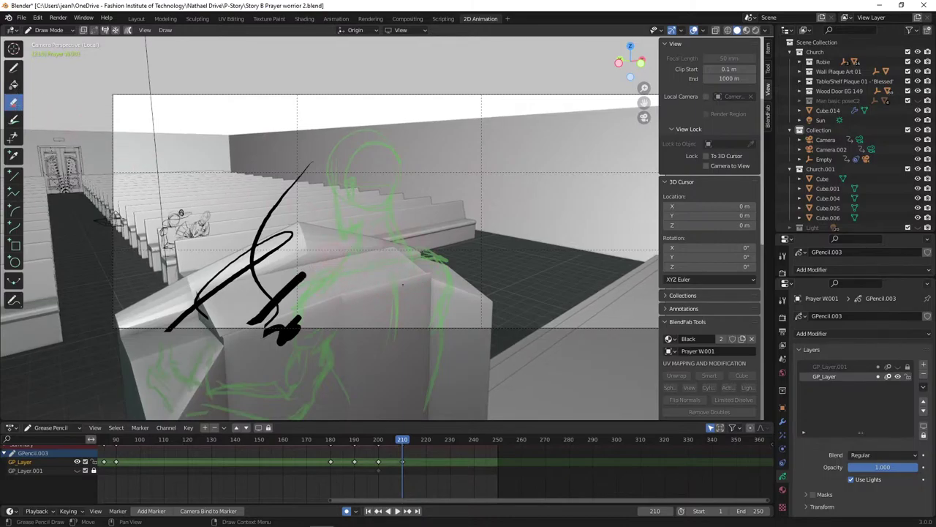
mouse_move(296, 277)
mouse_down()
mouse_move(286, 333)
mouse_move(258, 315)
mouse_move(182, 316)
mouse_move(252, 265)
mouse_move(311, 165)
mouse_up()
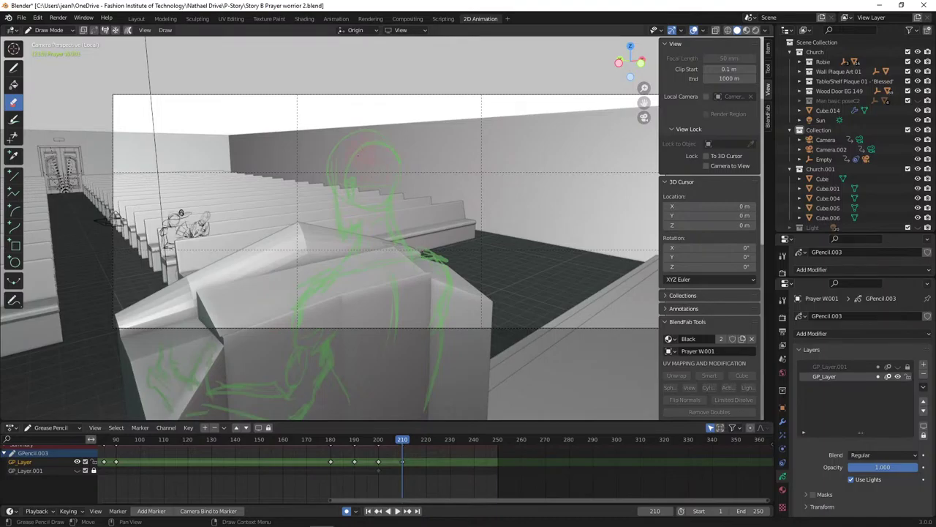
- With the Draw tool, sketch the turned head at frame 210: skull circles, guide lines, ear, face profile and jaw
key(shift+space)
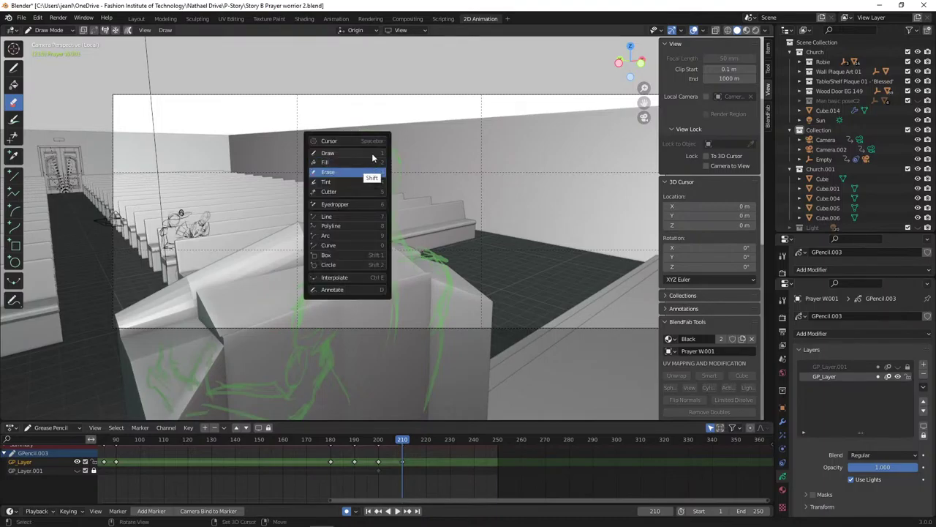
click(372, 153)
mouse_move(368, 194)
mouse_down()
mouse_move(338, 168)
mouse_move(388, 183)
mouse_move(344, 153)
mouse_move(337, 231)
mouse_up()
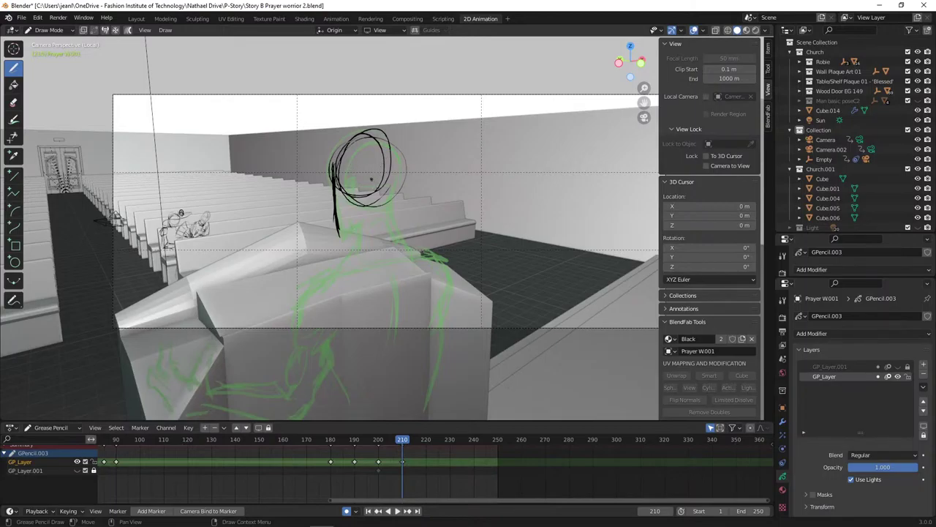
drag(334, 176, 406, 177)
drag(362, 149, 367, 209)
mouse_move(360, 178)
mouse_down()
mouse_move(371, 177)
mouse_move(365, 195)
mouse_up()
mouse_move(341, 160)
mouse_down()
mouse_move(338, 238)
mouse_move(350, 229)
mouse_up()
drag(337, 181, 337, 197)
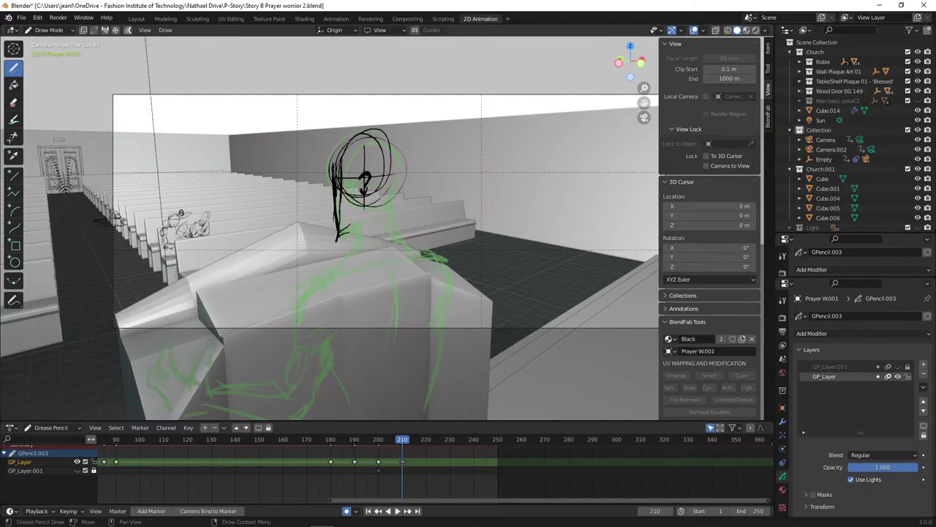
mouse_move(339, 233)
mouse_down()
mouse_move(372, 221)
mouse_move(377, 138)
mouse_move(411, 168)
mouse_move(390, 207)
mouse_move(342, 231)
mouse_move(356, 241)
mouse_up()
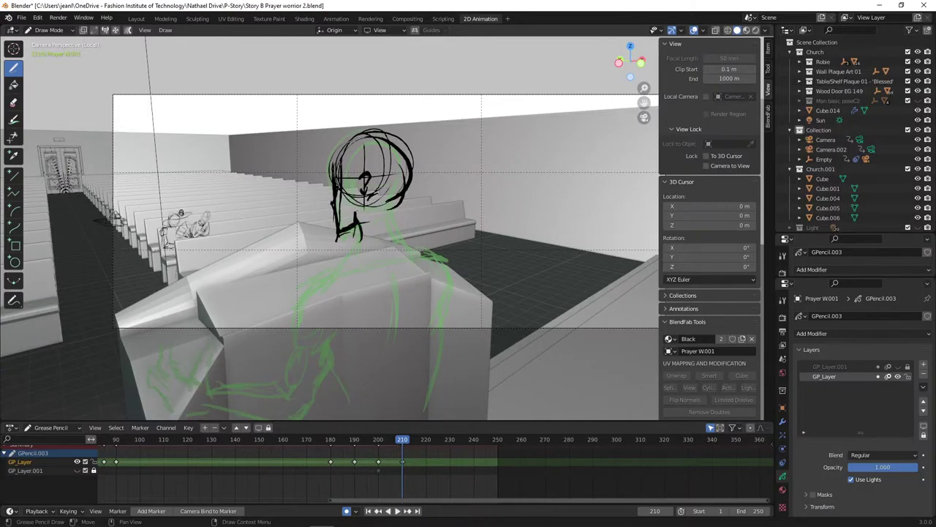
- Draw the front and back lines of the neck and the curve of the right-hand shoulder at frame 210
drag(396, 199, 391, 250)
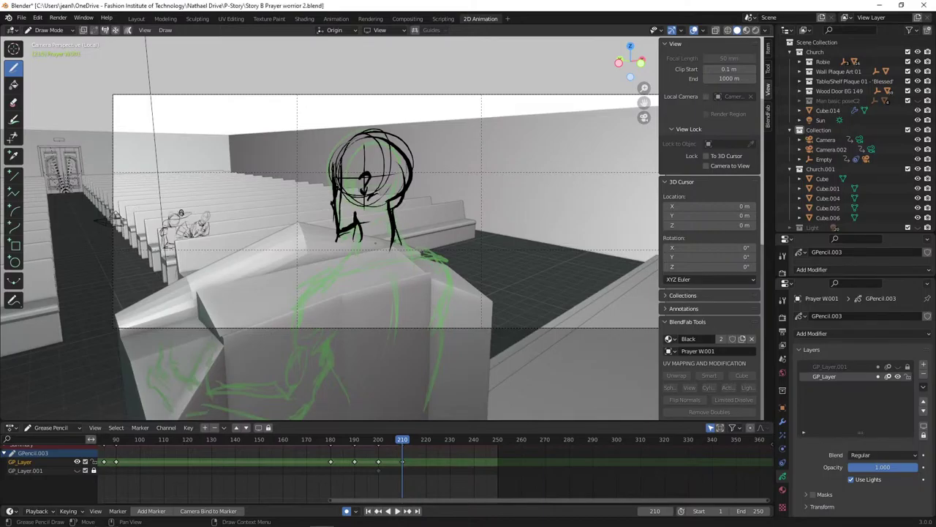
drag(360, 227, 342, 276)
drag(395, 234, 432, 260)
mouse_move(400, 233)
mouse_down()
mouse_move(453, 274)
mouse_move(433, 294)
mouse_up()
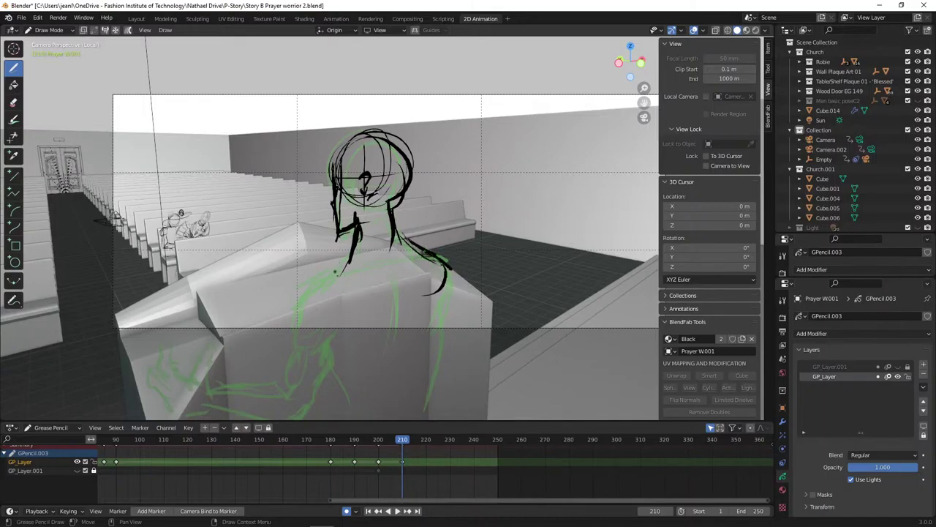
- Play and scrub around the new head drawing to check its motion, then stop at frame 211
key(space)
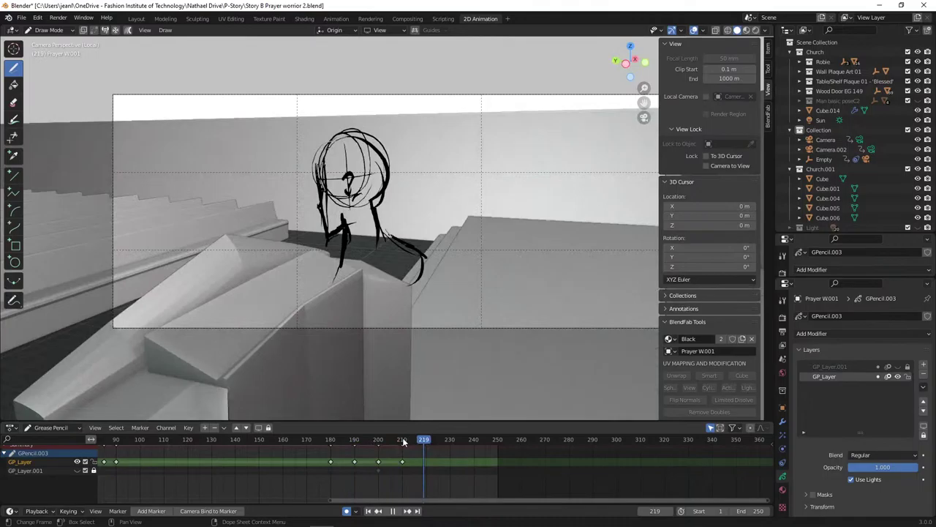
drag(423, 442, 392, 442)
key(space)
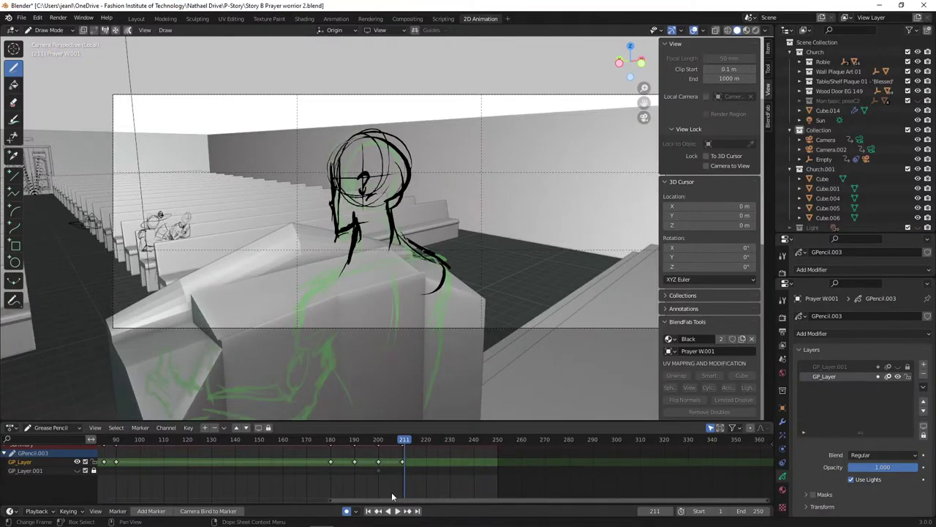
- Use View as the drawing plane and set the stroke placement to Stroke
click(381, 30)
click(384, 63)
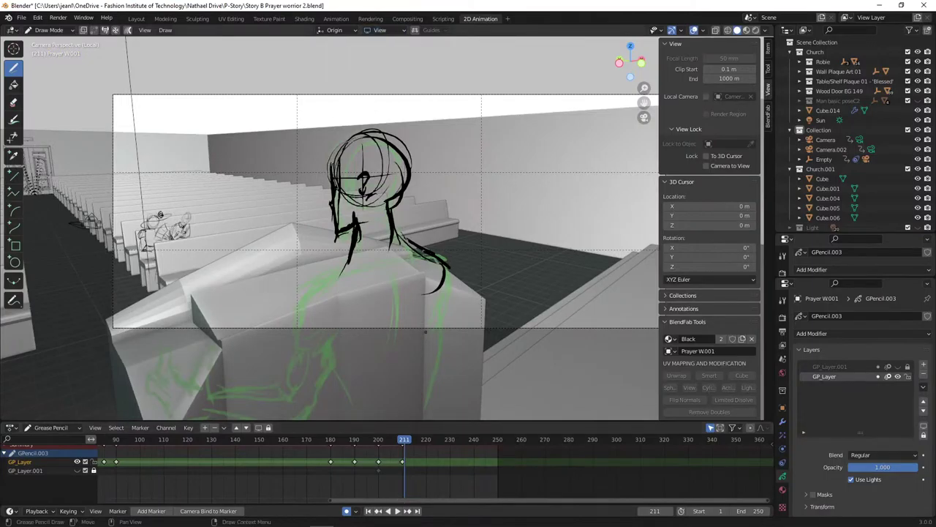
click(392, 33)
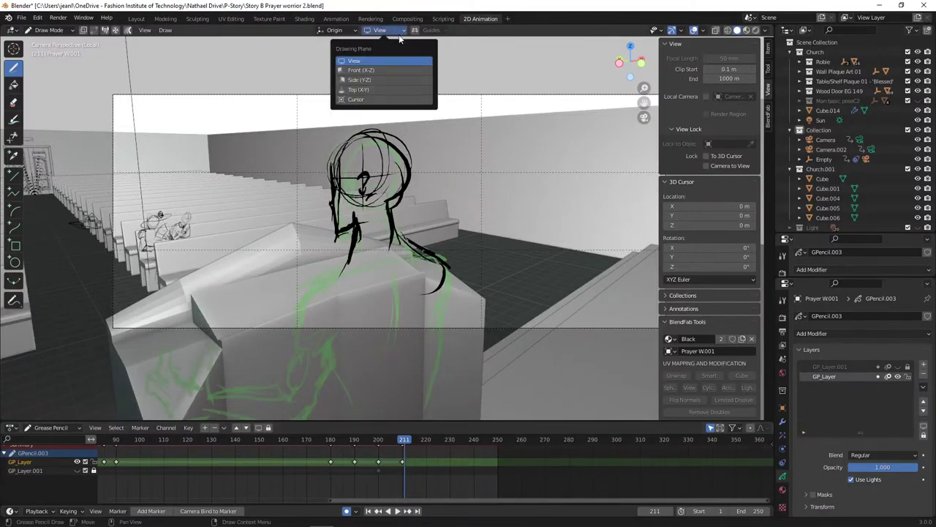
click(351, 61)
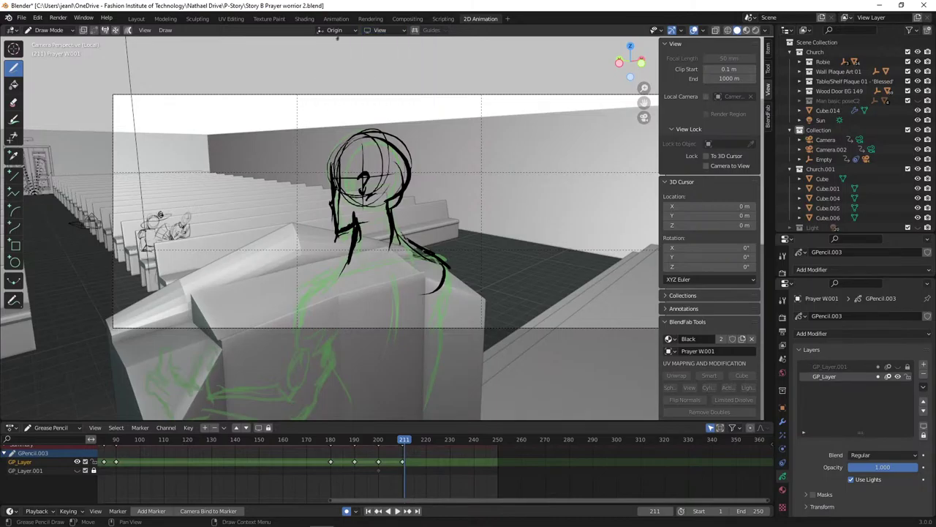
click(335, 31)
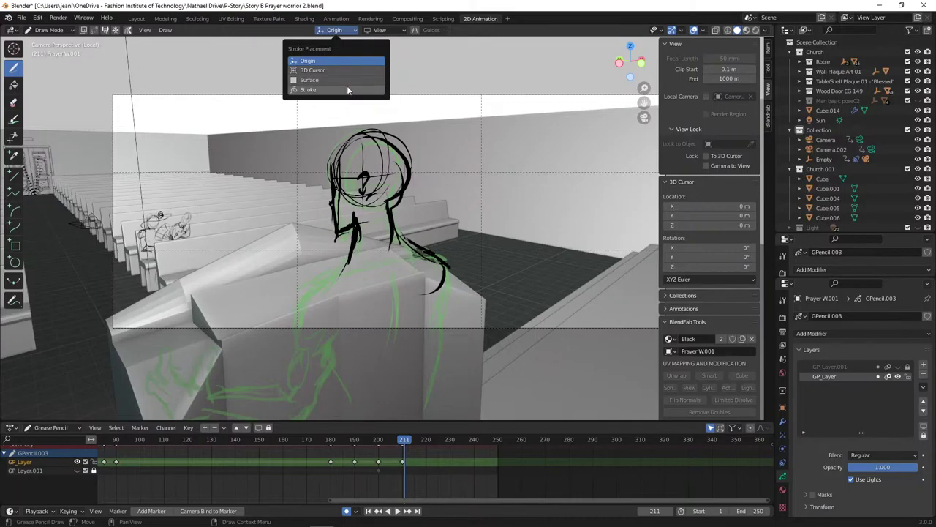
click(334, 30)
click(351, 94)
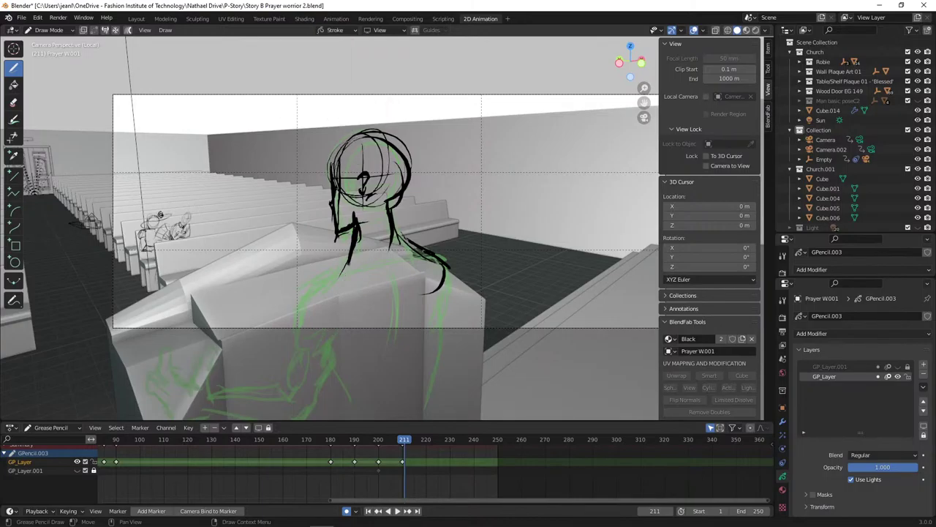
drag(344, 268, 329, 289)
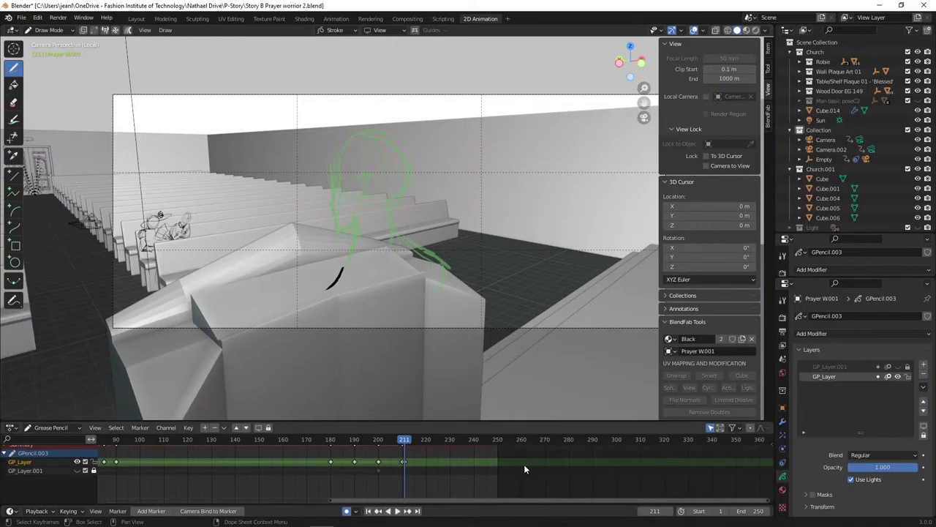
key(ctrl+z)
key(Up)
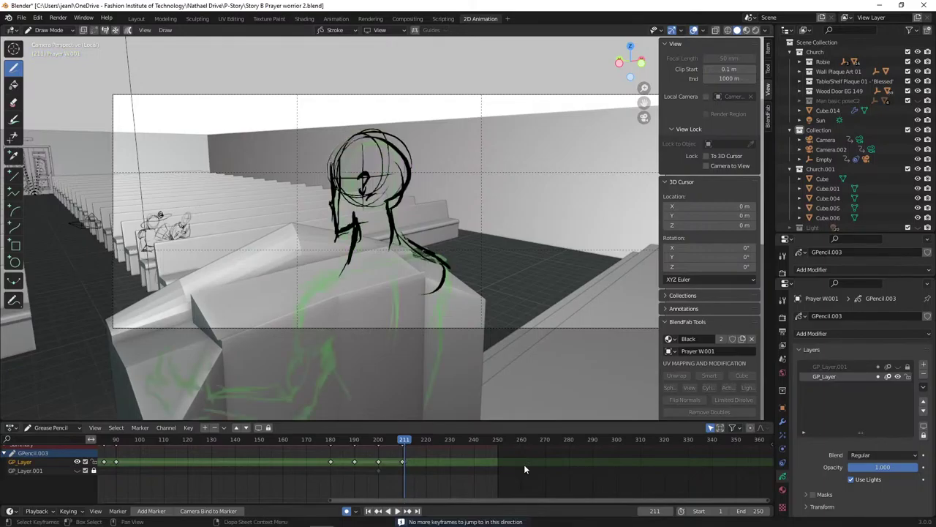
- Return to frame 210 and draw the left-hand shoulder with its joint circle, the neckline and the spine line down the back
key(Left)
mouse_move(344, 263)
mouse_down()
mouse_move(305, 298)
mouse_move(360, 301)
mouse_move(320, 279)
mouse_move(334, 325)
mouse_up()
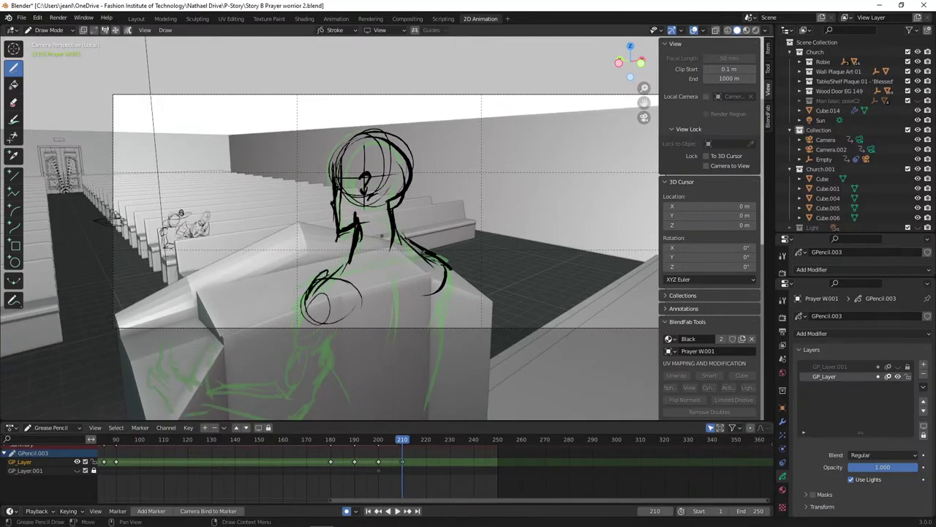
drag(400, 246, 354, 257)
drag(379, 207, 402, 354)
drag(402, 296, 395, 367)
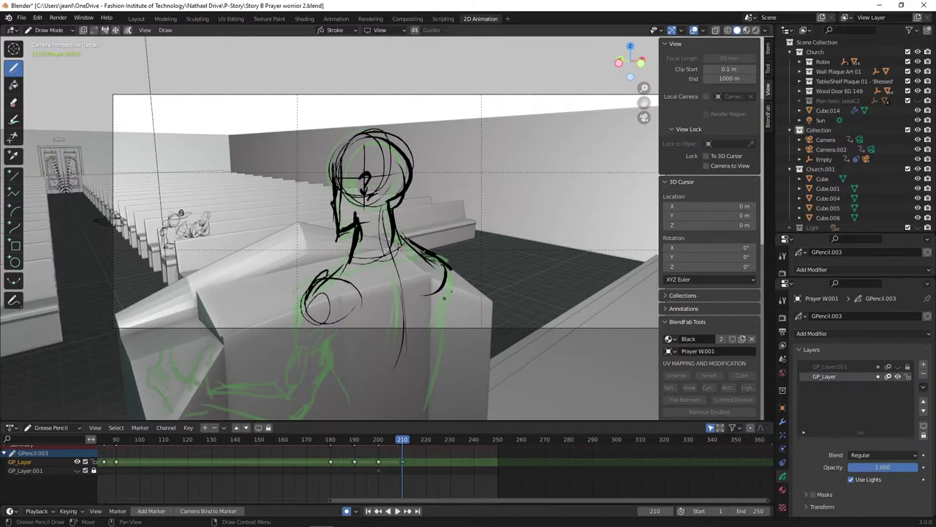
- Reinforce the right-hand shoulder contour and extend the left-hand shoulder outline down toward the upper arm
drag(450, 274, 446, 295)
drag(430, 256, 443, 274)
mouse_move(344, 262)
mouse_down()
mouse_move(303, 291)
mouse_move(302, 333)
mouse_move(336, 338)
mouse_up()
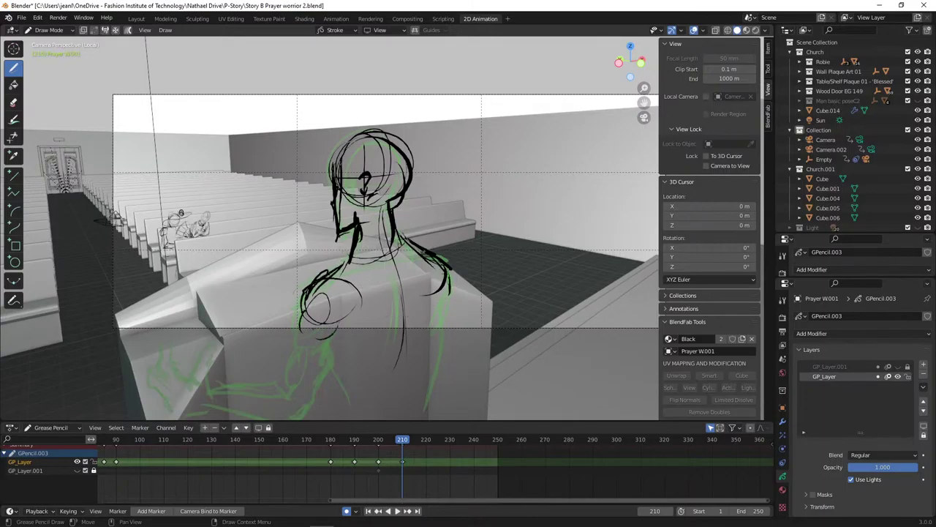
- Close the lower curve of the left-hand shoulder at frame 210 and draw the outer line of the upper arm
mouse_move(326, 287)
mouse_down()
mouse_move(314, 335)
mouse_move(338, 343)
mouse_up()
mouse_move(300, 315)
mouse_down()
mouse_move(333, 346)
mouse_move(313, 368)
mouse_up()
key(ctrl+z)
drag(302, 336, 290, 370)
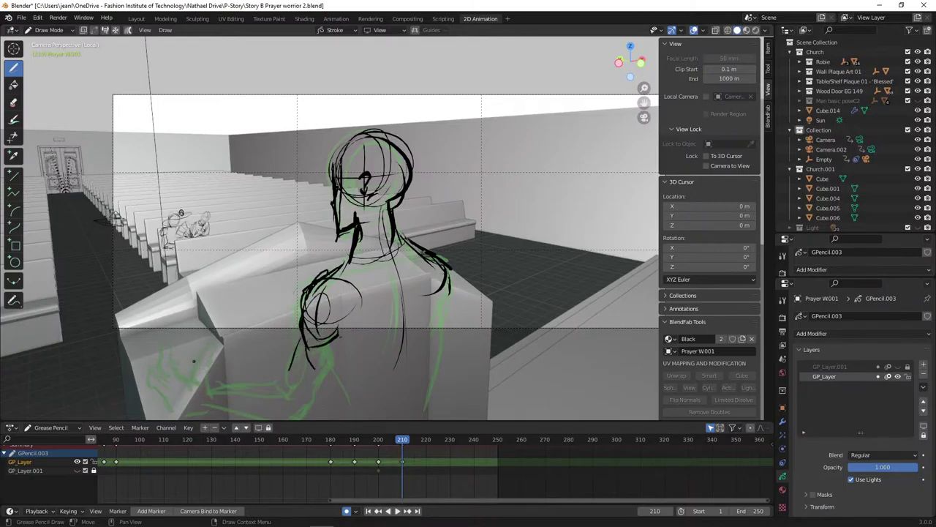
- Sketch the open hand with its fingers over the angled end of the pew, following the onion-skin hand
mouse_move(194, 359)
mouse_down()
mouse_move(193, 379)
mouse_move(162, 359)
mouse_move(151, 381)
mouse_up()
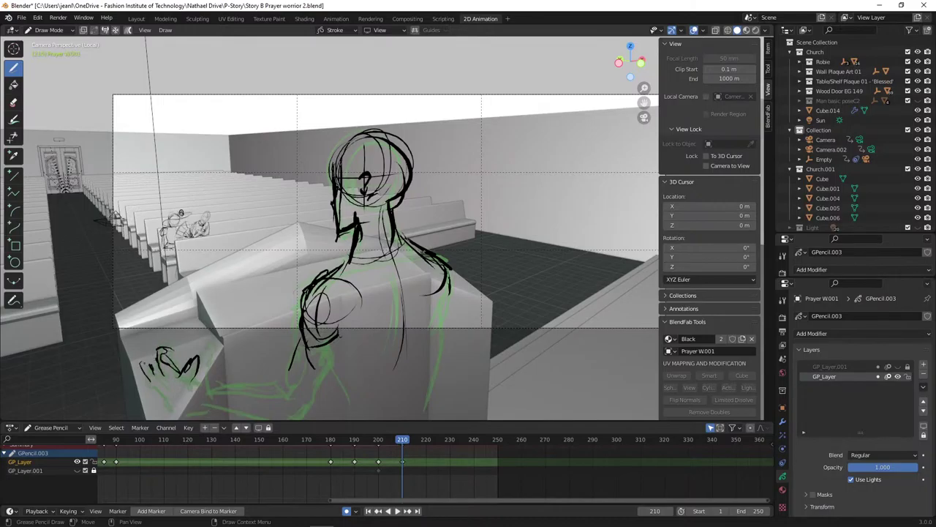
mouse_move(395, 335)
middle_down()
mouse_move(417, 314)
mouse_move(309, 339)
middle_up()
scroll(416, 314, down, 3)
middle_drag(461, 242, 519, 235)
mouse_move(384, 197)
middle_down()
mouse_move(355, 163)
mouse_move(380, 378)
mouse_move(339, 374)
mouse_move(367, 370)
middle_up()
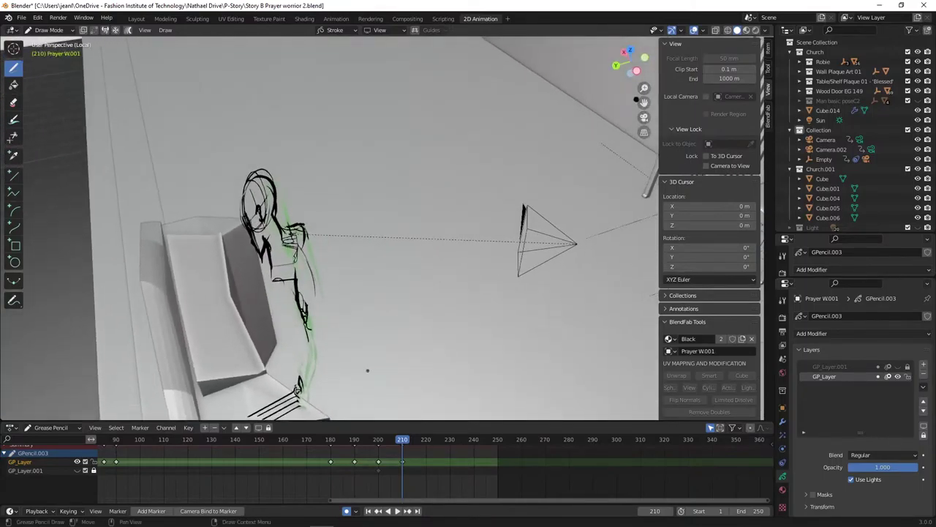
key(KP_0)
drag(162, 400, 172, 410)
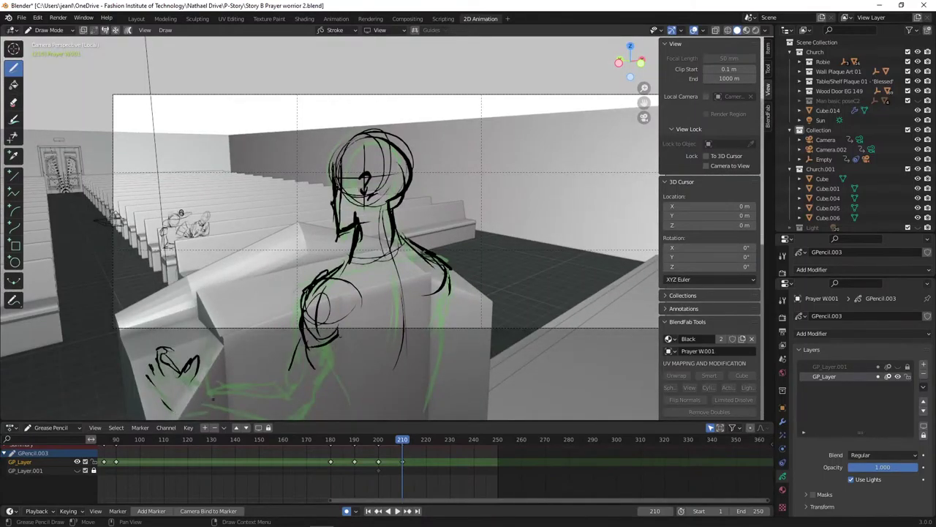
- Draw the upper arm down to the elbow and the two forearm contours reaching toward the hand
mouse_move(332, 346)
mouse_down()
mouse_move(300, 395)
mouse_move(295, 384)
mouse_move(279, 394)
mouse_up()
shift+middle_drag(348, 364, 366, 317)
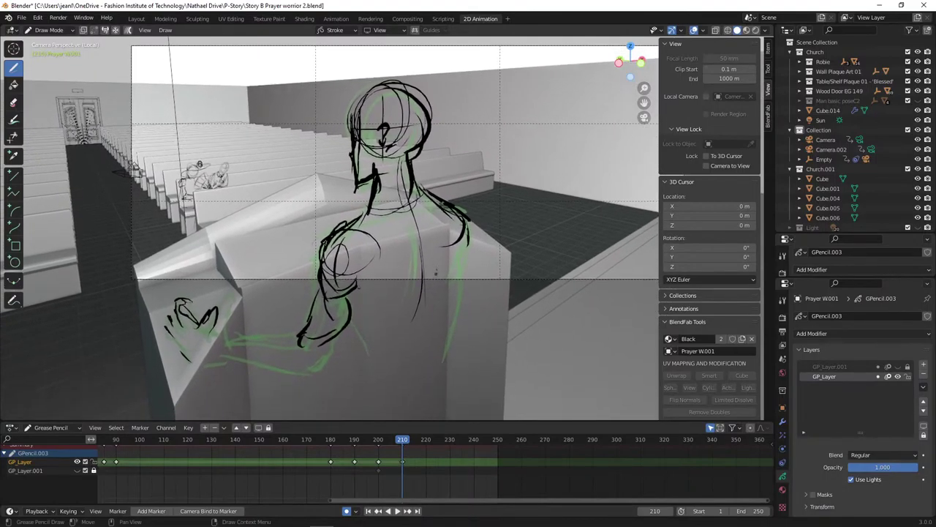
mouse_move(247, 310)
mouse_down()
mouse_move(223, 338)
mouse_move(310, 356)
mouse_up()
drag(215, 351, 313, 376)
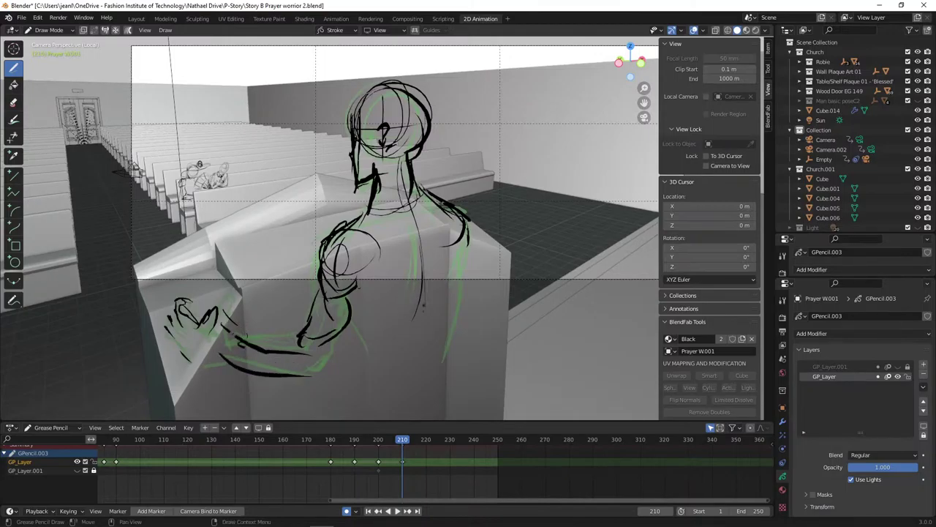
- Extend the right-hand shoulder contour down the side of the torso, and set the stroke placement to Origin
drag(466, 240, 457, 321)
drag(462, 239, 461, 281)
click(335, 30)
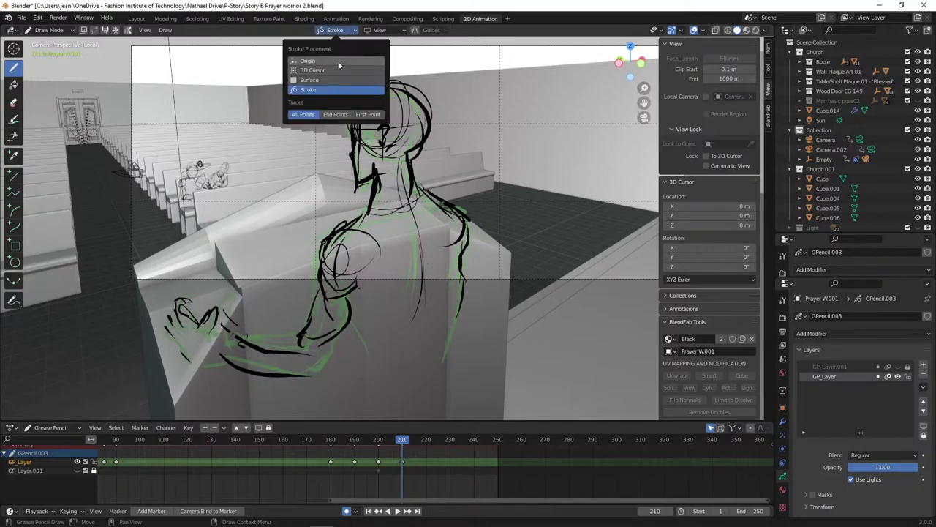
click(338, 61)
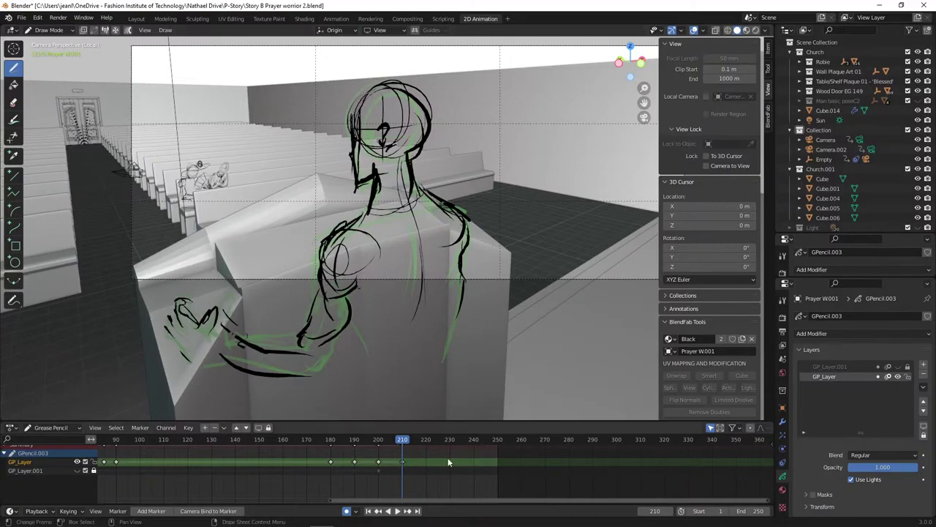
- Play through the new pose, stop at frame 220 and draw the head there as overlapping circles
drag(405, 440, 310, 440)
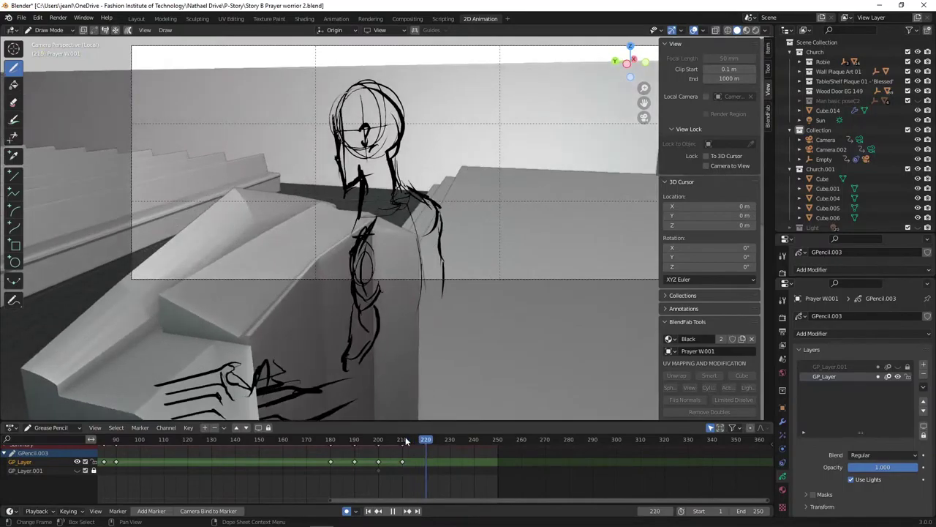
key(space)
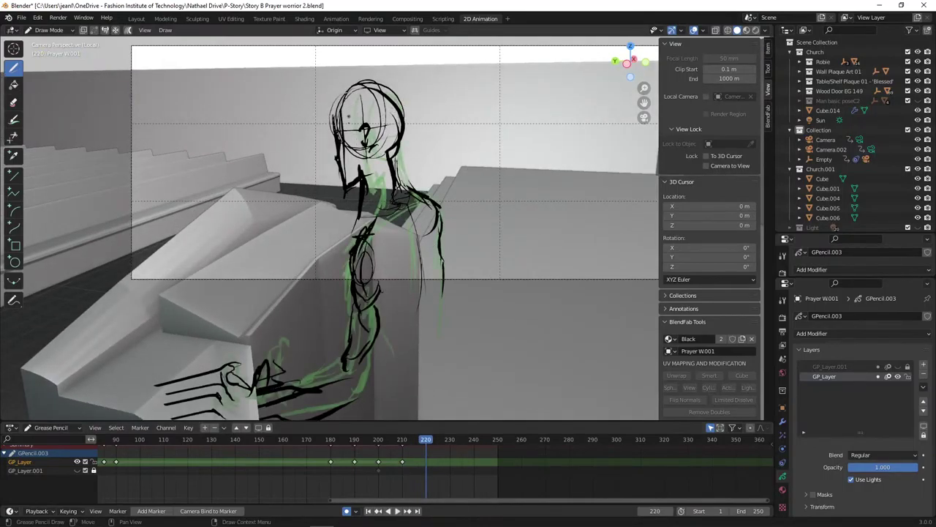
mouse_move(352, 114)
mouse_down()
mouse_move(356, 141)
mouse_move(339, 115)
mouse_move(370, 145)
mouse_move(395, 142)
mouse_move(354, 132)
mouse_up()
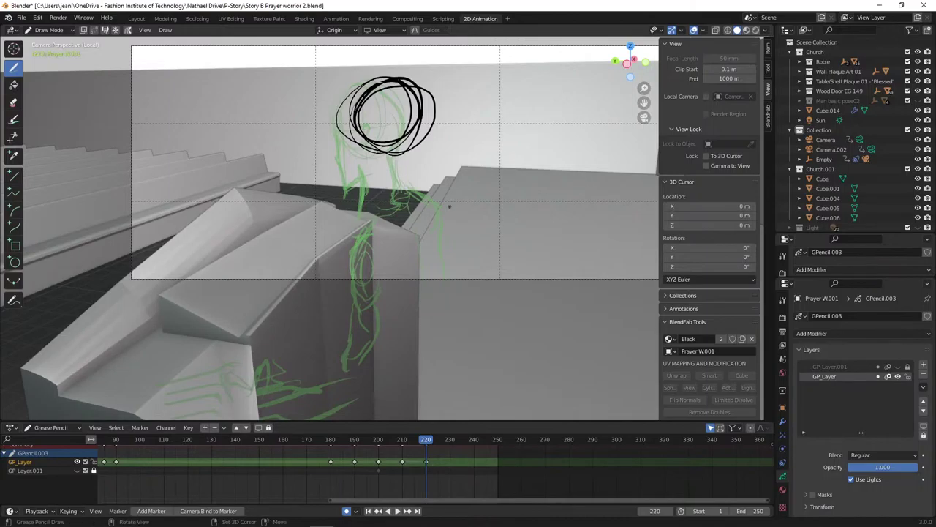
middle_drag(388, 219, 419, 250)
scroll(420, 251, down, 2)
scroll(420, 251, up, 2)
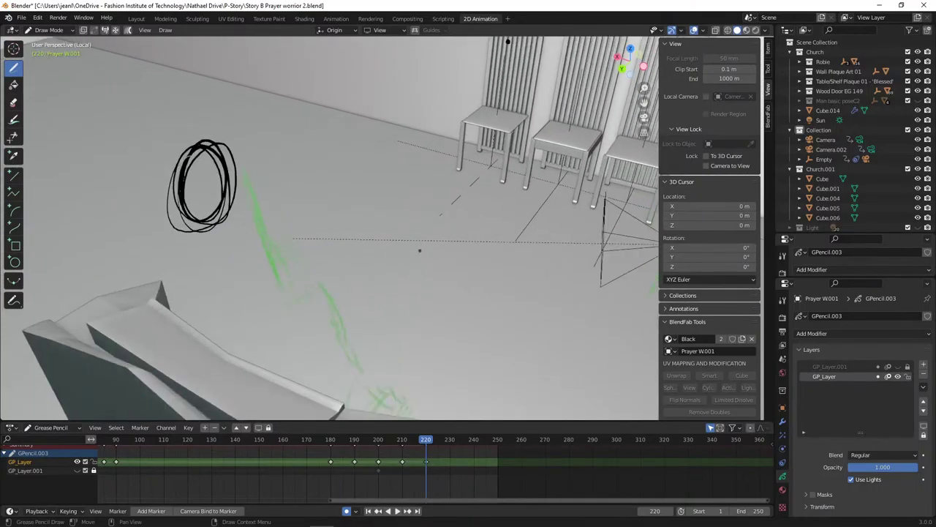
key(KP_0)
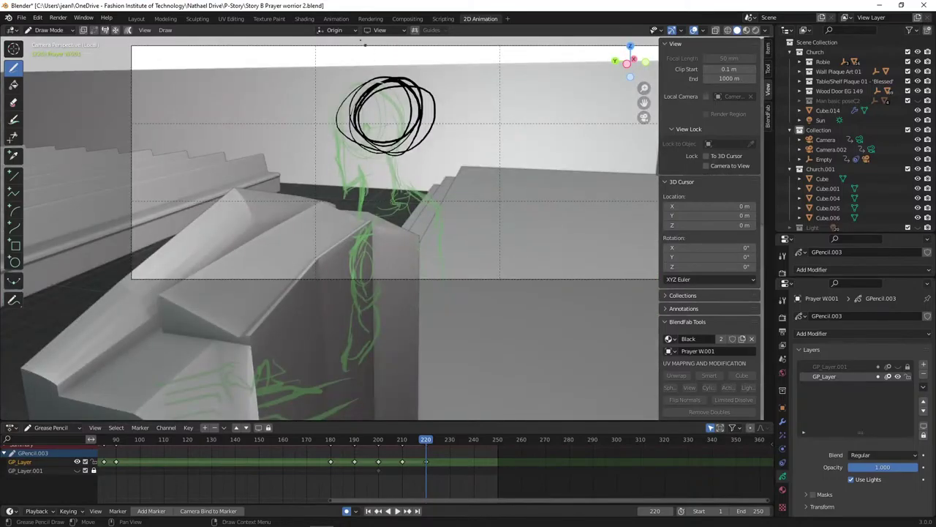
- Draw the straight face line, chin and jaw below the head circle, and thicken the skull outline
drag(349, 111, 351, 198)
mouse_move(352, 127)
mouse_down()
mouse_move(357, 199)
mouse_move(372, 189)
mouse_move(383, 198)
mouse_move(387, 156)
mouse_up()
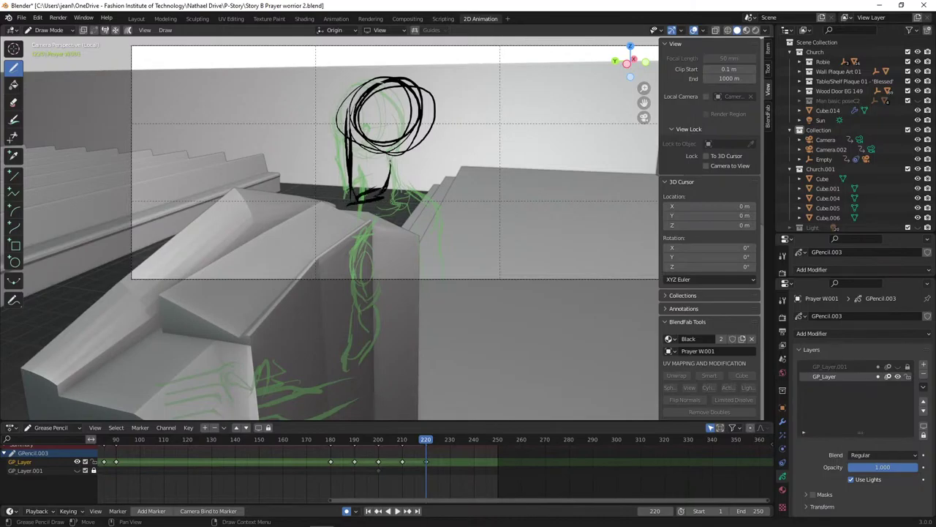
drag(381, 192, 352, 202)
drag(373, 188, 390, 189)
mouse_move(429, 120)
mouse_down()
mouse_move(393, 170)
mouse_move(425, 101)
mouse_up()
drag(349, 111, 366, 89)
drag(377, 92, 406, 86)
- Draw the front and back of the neck, the slope of the back, and the near shoulder with its rounded joint
mouse_move(414, 149)
mouse_down()
mouse_move(425, 180)
mouse_move(383, 215)
mouse_move(385, 234)
mouse_up()
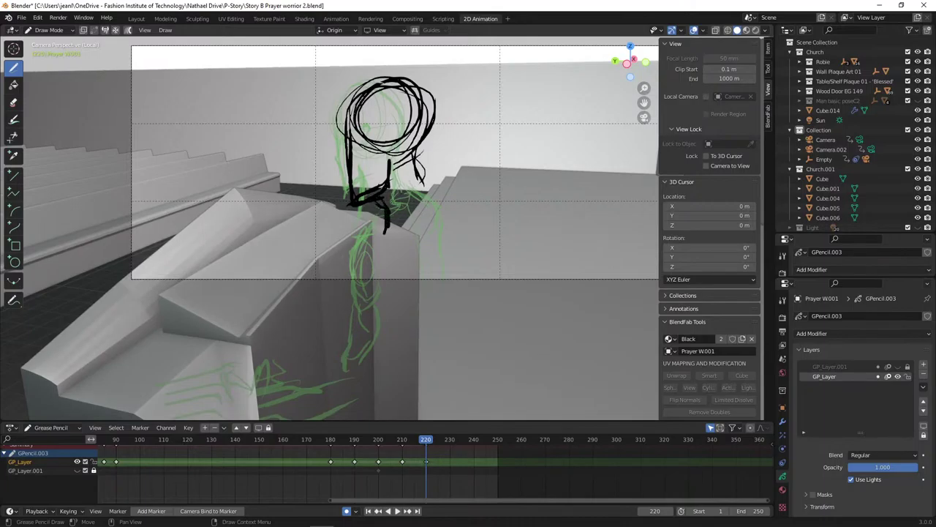
drag(417, 180, 443, 211)
drag(383, 215, 363, 260)
drag(374, 244, 411, 246)
drag(353, 264, 396, 244)
mouse_move(383, 209)
mouse_down()
mouse_move(349, 265)
mouse_move(409, 256)
mouse_up()
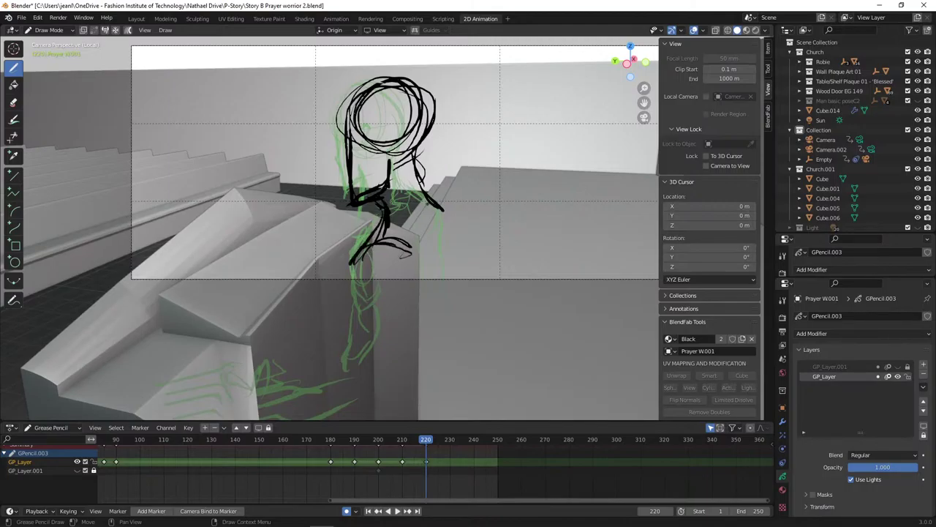
drag(352, 258, 370, 291)
mouse_move(384, 245)
mouse_down()
mouse_move(366, 319)
mouse_move(379, 301)
mouse_up()
- Play and scrub around the new pose to check its motion, ending on frame 220
key(space)
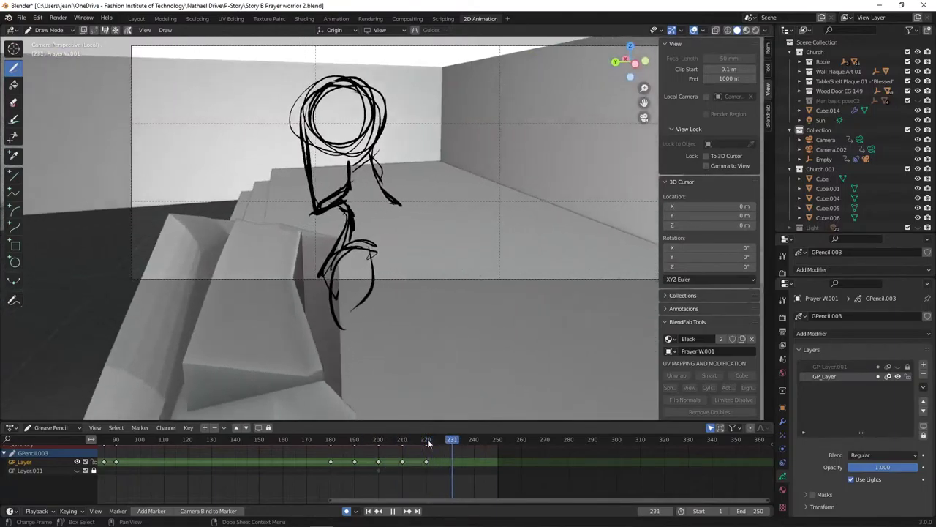
key(space)
click(428, 444)
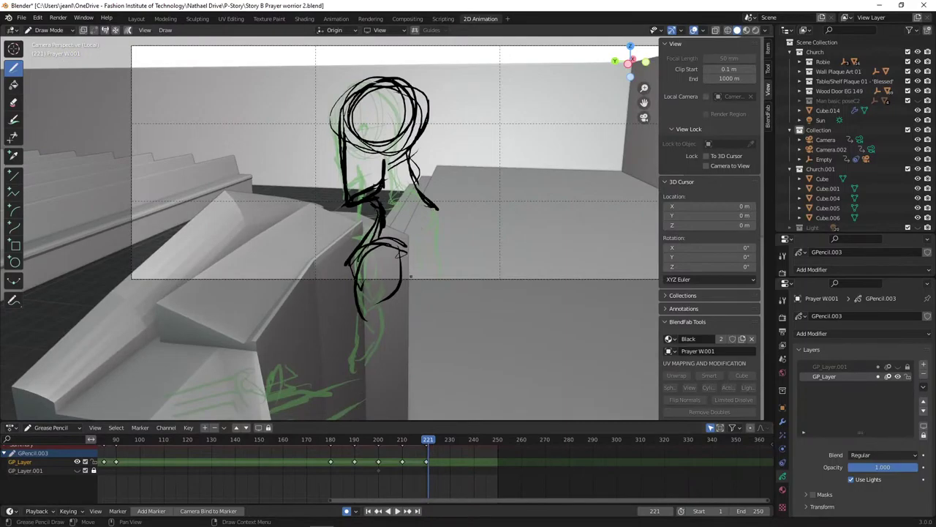
drag(429, 439, 426, 439)
- Draw the back contour down past the shoulder blade, and outline the near upper arm to the elbow
drag(437, 209, 458, 262)
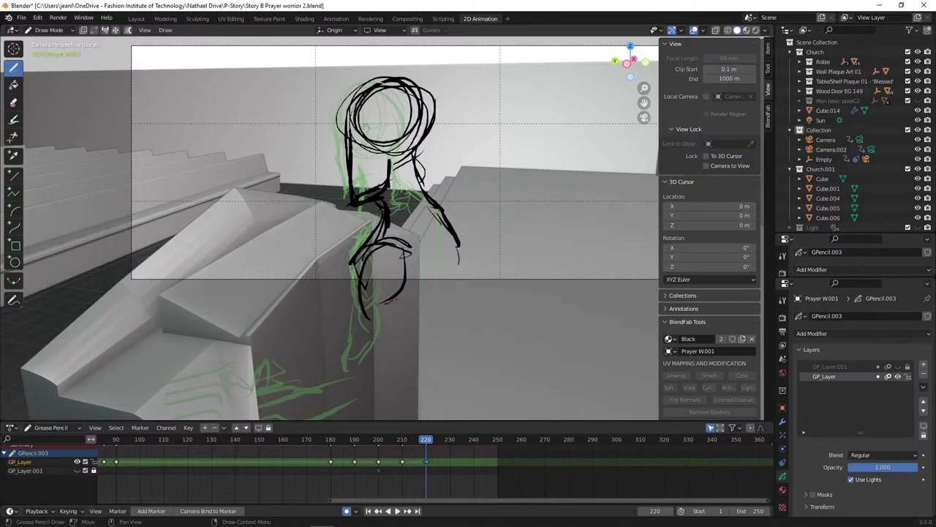
drag(390, 302, 382, 334)
mouse_move(357, 300)
mouse_down()
mouse_move(332, 357)
mouse_move(383, 337)
mouse_up()
drag(363, 251, 352, 316)
drag(458, 242, 456, 280)
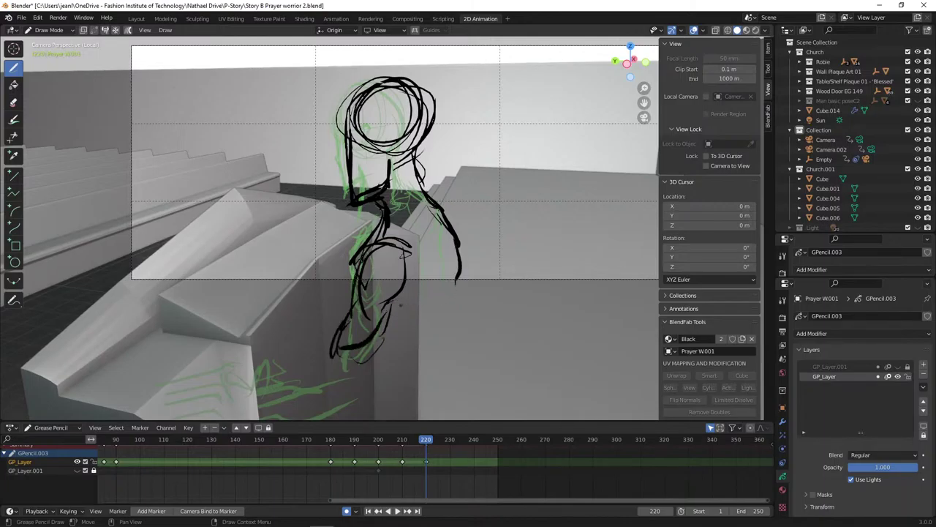
mouse_move(434, 240)
mouse_down()
mouse_move(443, 275)
mouse_move(425, 313)
mouse_up()
drag(459, 277, 447, 327)
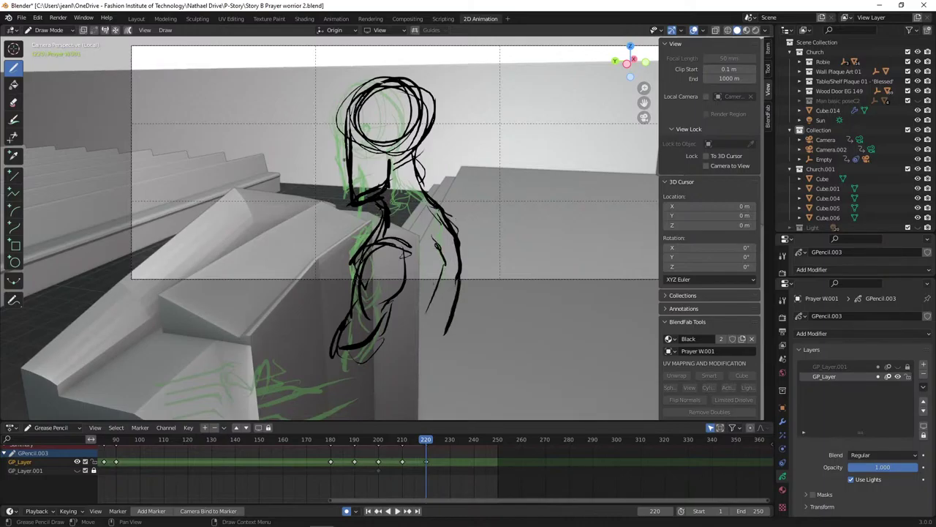
- Move to frame 230 and draw the head circles with a side-profile face, including the nose, chin and jaw
key(space)
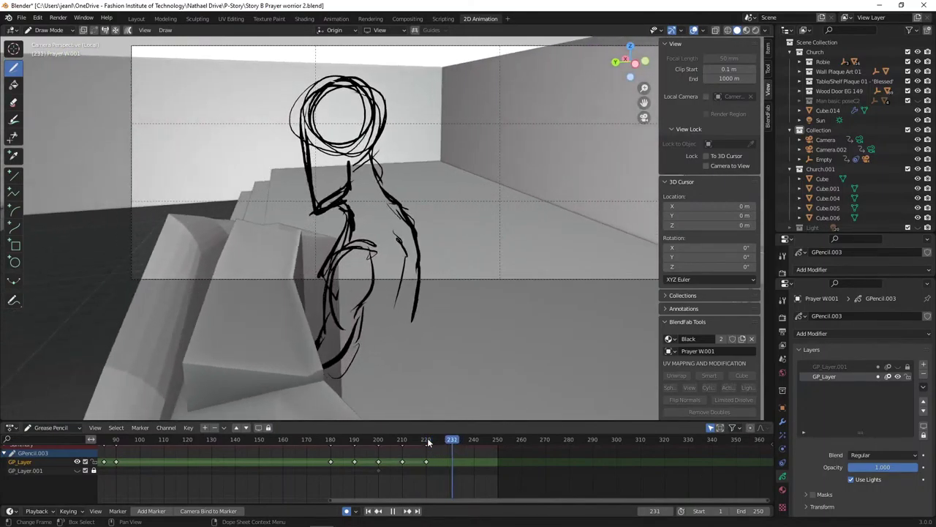
key(space)
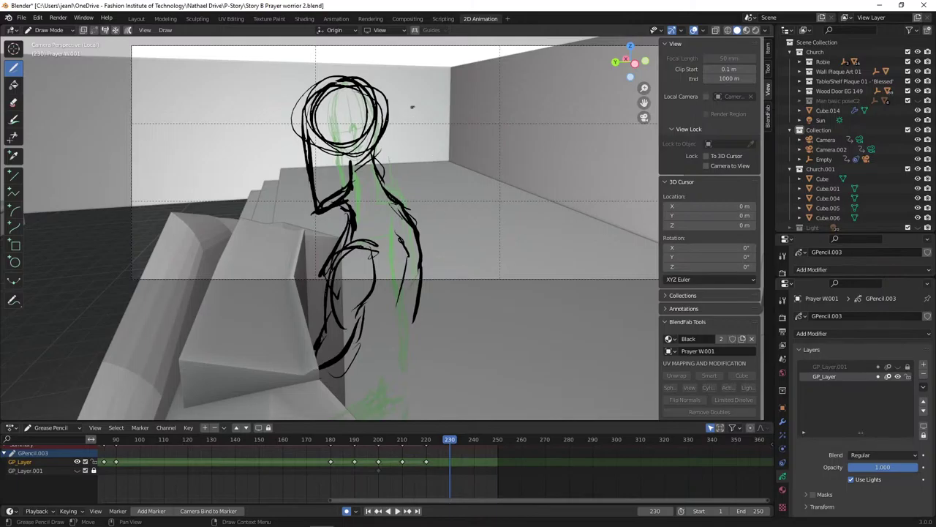
mouse_move(410, 117)
mouse_down()
mouse_move(431, 77)
mouse_move(413, 125)
mouse_move(476, 110)
mouse_move(442, 93)
mouse_move(453, 73)
mouse_up()
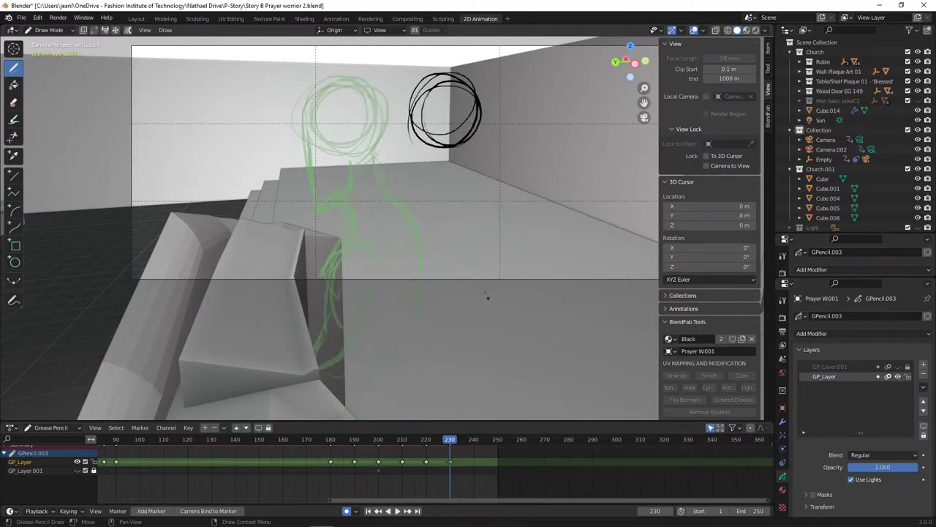
drag(411, 103, 407, 195)
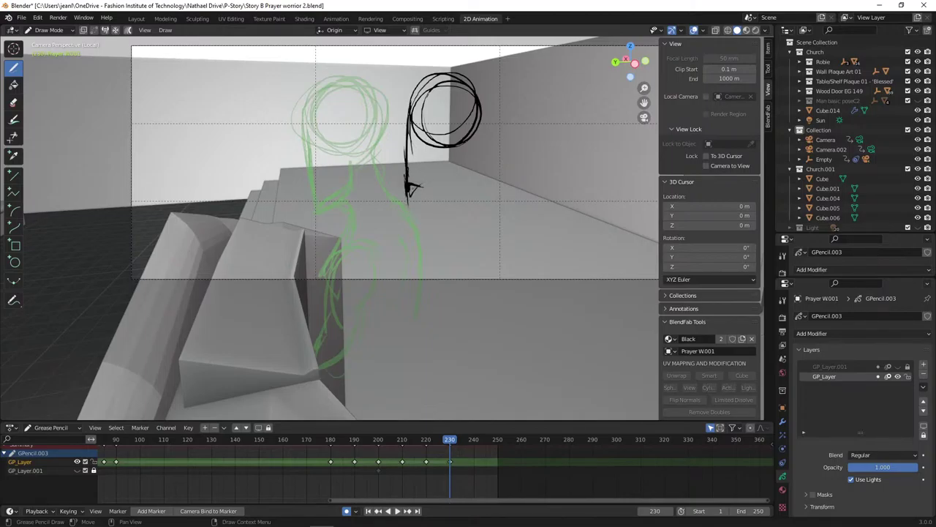
mouse_move(410, 191)
mouse_down()
mouse_move(444, 166)
mouse_move(415, 92)
mouse_up()
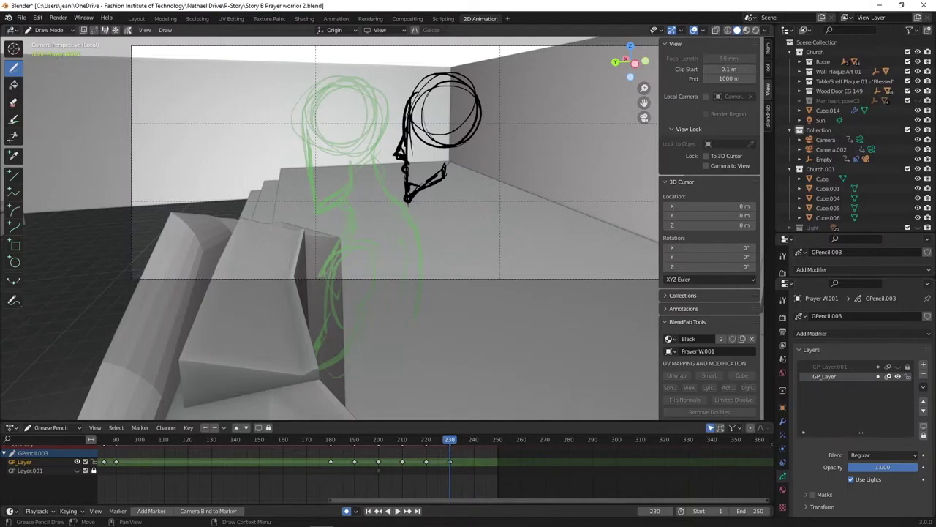
- Draw the nape and the front of the neck under the frame 230 head, running down into the shoulders
drag(470, 133, 476, 174)
drag(425, 189, 438, 213)
drag(468, 142, 478, 181)
drag(465, 155, 490, 202)
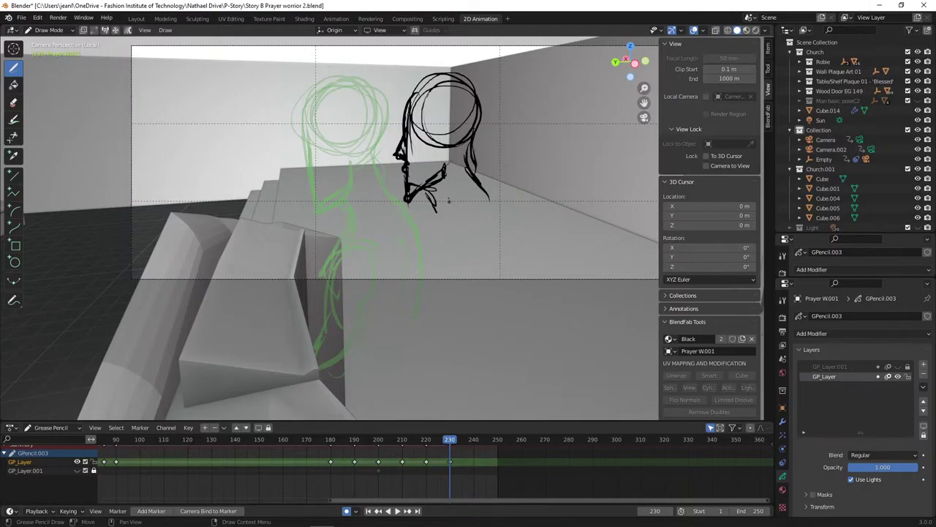
drag(433, 188, 442, 217)
mouse_move(452, 171)
mouse_down()
mouse_move(444, 217)
mouse_move(479, 223)
mouse_move(462, 238)
mouse_move(506, 230)
mouse_move(446, 247)
mouse_move(494, 222)
mouse_up()
- Sketch the near shoulder as a rounded form with repeated strokes around its top and underside
drag(440, 246, 468, 222)
mouse_move(474, 224)
mouse_down()
mouse_move(504, 237)
mouse_move(505, 259)
mouse_move(459, 262)
mouse_up()
drag(442, 205, 433, 253)
mouse_move(455, 216)
mouse_down()
mouse_move(476, 197)
mouse_move(486, 242)
mouse_up()
drag(433, 253, 432, 283)
mouse_move(489, 229)
mouse_down()
mouse_move(493, 265)
mouse_move(442, 291)
mouse_up()
drag(434, 256, 448, 293)
drag(487, 249, 474, 274)
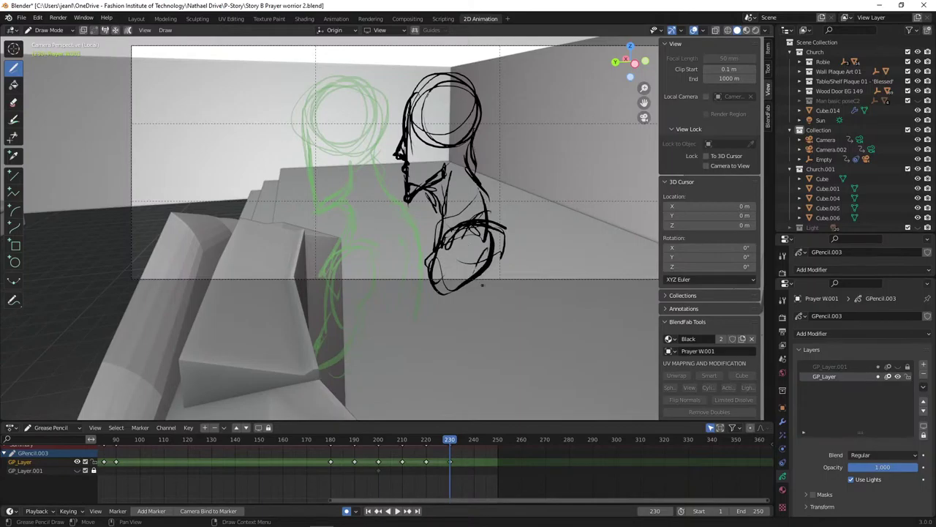
- Draw the bent near arm, with the upper arm below the shoulder and the forearm angling down toward the pew
shift+middle_drag(482, 284, 487, 219)
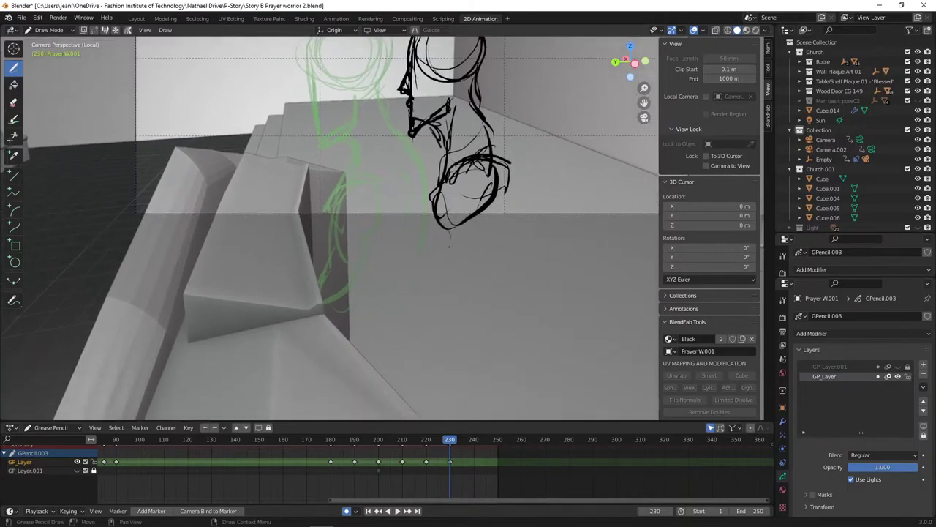
mouse_move(436, 231)
mouse_down()
mouse_move(484, 220)
mouse_move(457, 300)
mouse_up()
mouse_move(448, 218)
mouse_down()
mouse_move(433, 243)
mouse_move(469, 282)
mouse_up()
drag(474, 240, 454, 301)
mouse_move(452, 300)
mouse_down()
mouse_move(435, 300)
mouse_move(368, 357)
mouse_up()
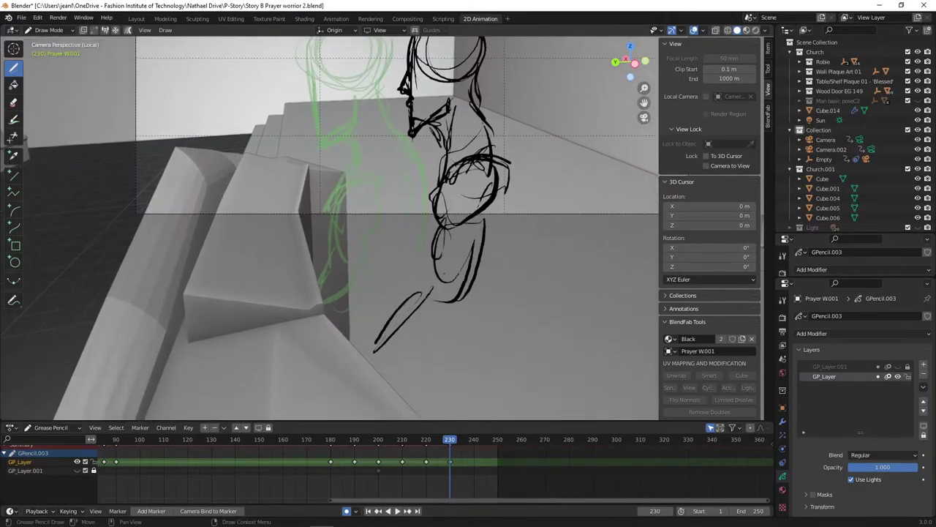
drag(431, 312, 373, 366)
drag(471, 303, 389, 383)
drag(489, 224, 470, 314)
drag(456, 322, 411, 366)
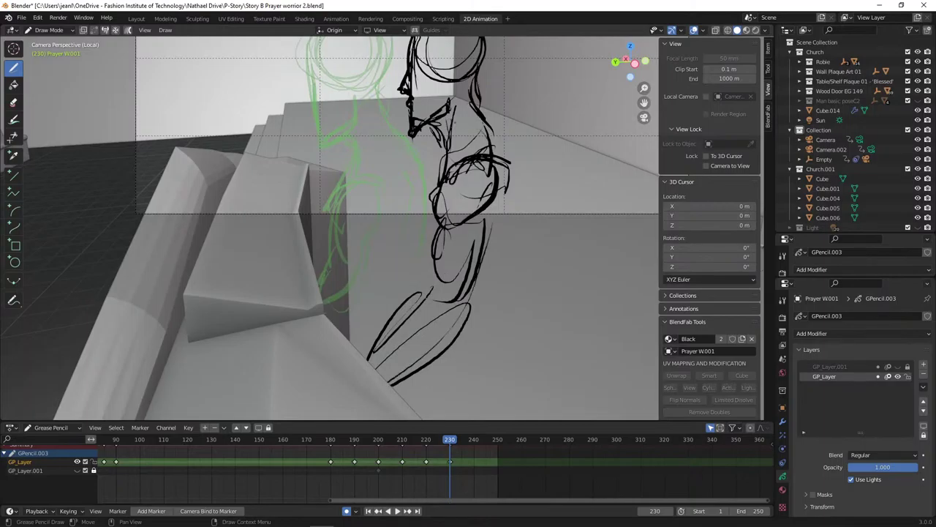
- Reinforce the forehead, the crown and the back of the head down to the neck
shift+middle_drag(461, 120, 422, 186)
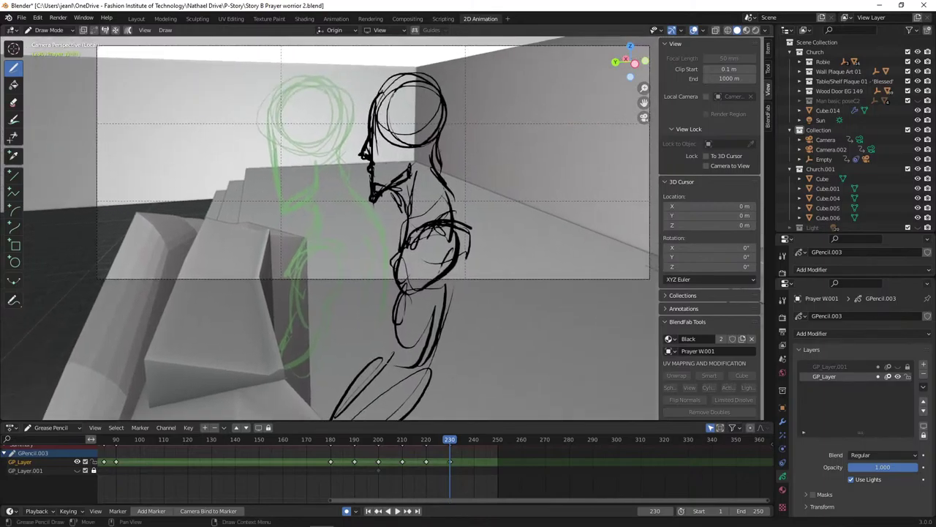
drag(392, 75, 364, 128)
drag(371, 86, 407, 71)
drag(395, 79, 417, 75)
drag(439, 106, 447, 210)
- Draw the chest contour in front of the shoulder, the line above the shoulder, and the long curve of the back
drag(449, 188, 489, 289)
drag(402, 209, 380, 275)
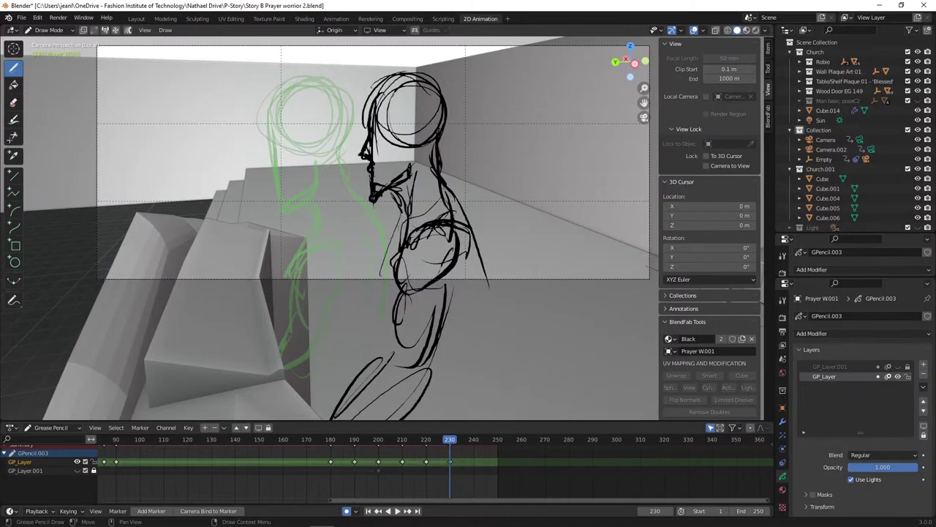
drag(396, 233, 388, 276)
drag(410, 224, 450, 192)
mouse_move(453, 193)
mouse_down()
mouse_move(476, 236)
mouse_move(493, 344)
mouse_up()
- Strengthen the chest and upper arm contours, and extend the lower back line toward the waist
drag(390, 264, 413, 314)
drag(378, 252, 425, 347)
mouse_move(466, 206)
mouse_down()
mouse_move(484, 307)
mouse_move(434, 356)
mouse_up()
mouse_move(396, 210)
mouse_down()
mouse_move(384, 248)
mouse_move(422, 349)
mouse_up()
mouse_move(444, 202)
mouse_down()
mouse_move(439, 257)
mouse_move(466, 353)
mouse_move(423, 367)
mouse_up()
shift+middle_drag(495, 352, 482, 226)
drag(477, 210, 452, 355)
- Play the animation past the frame 230 pose and stop at frame 240
shift+middle_drag(423, 237, 434, 333)
key(ctrl+shift+space)
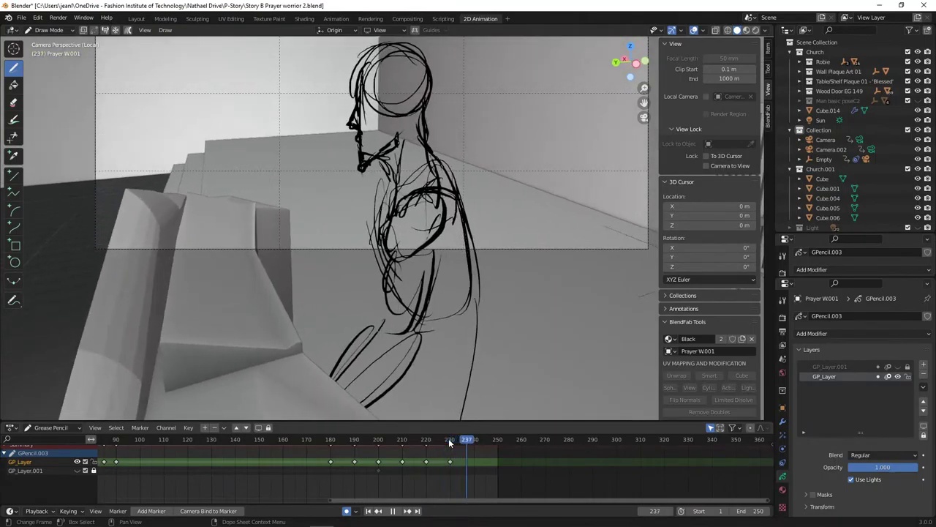
key(space)
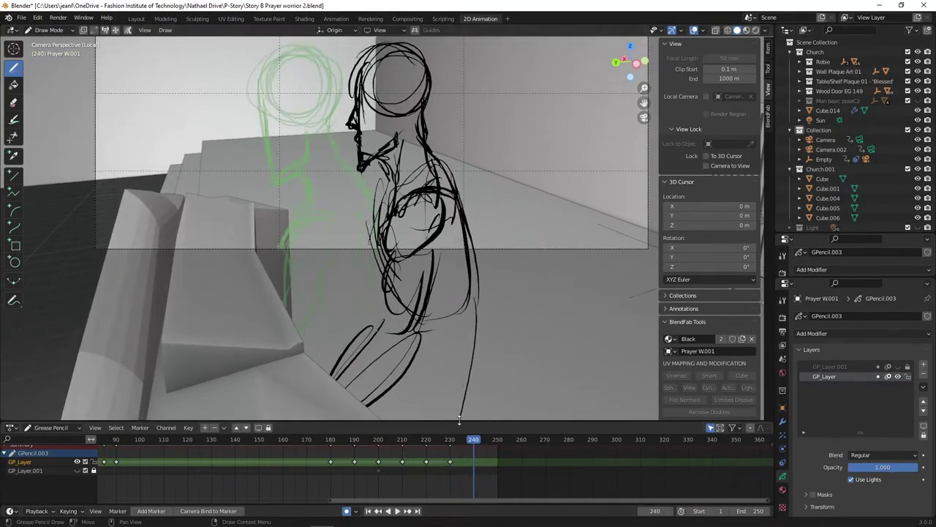
- At frame 240, sketch the head as a loose circle with the face profile and the jaw line
key(space)
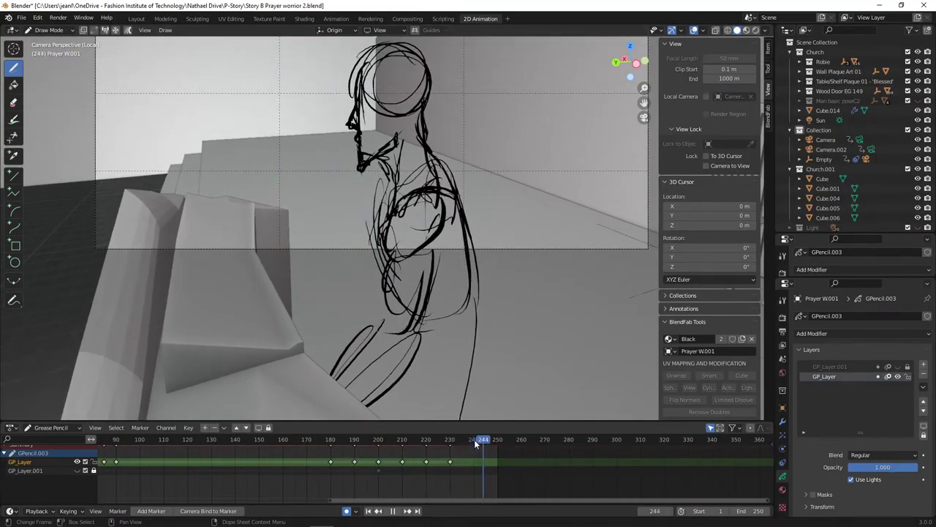
key(space)
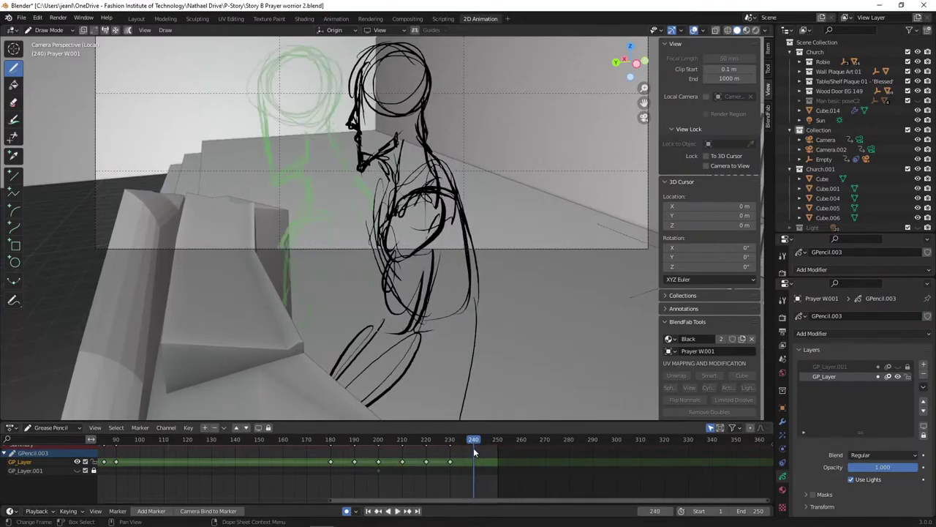
shift+middle_drag(465, 123, 474, 190)
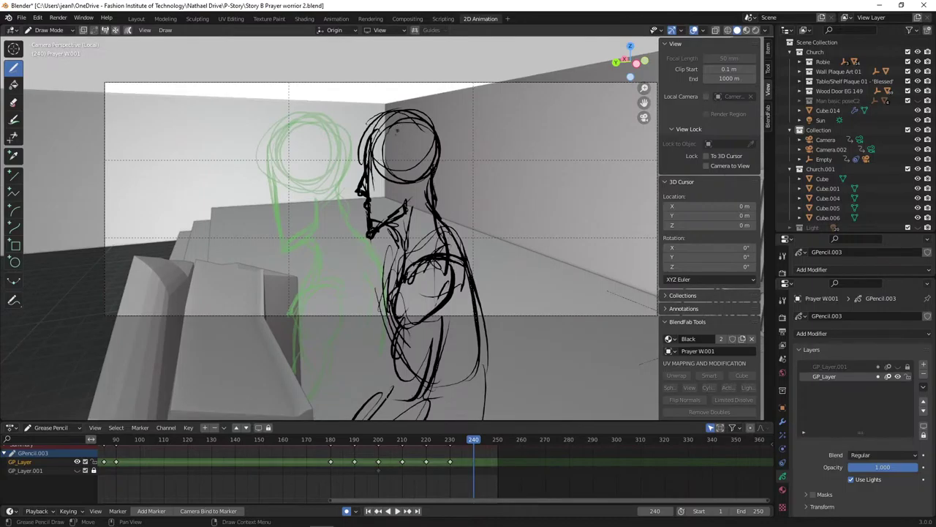
mouse_move(418, 114)
mouse_down()
mouse_move(387, 157)
mouse_move(447, 150)
mouse_move(433, 144)
mouse_move(456, 158)
mouse_move(430, 109)
mouse_move(400, 182)
mouse_move(395, 224)
mouse_up()
drag(397, 171, 389, 192)
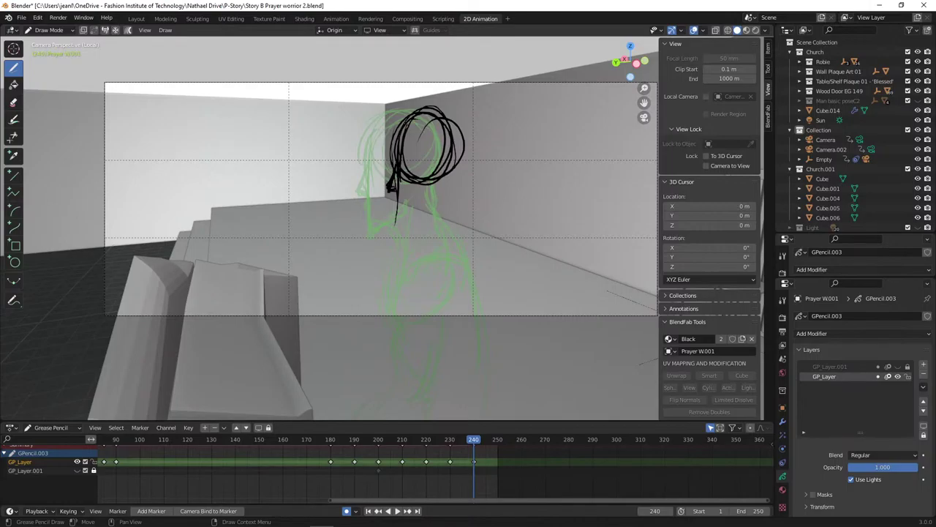
mouse_move(397, 191)
mouse_down()
mouse_move(395, 224)
mouse_move(439, 211)
mouse_up()
mouse_move(438, 208)
mouse_down()
mouse_move(409, 235)
mouse_move(422, 225)
mouse_up()
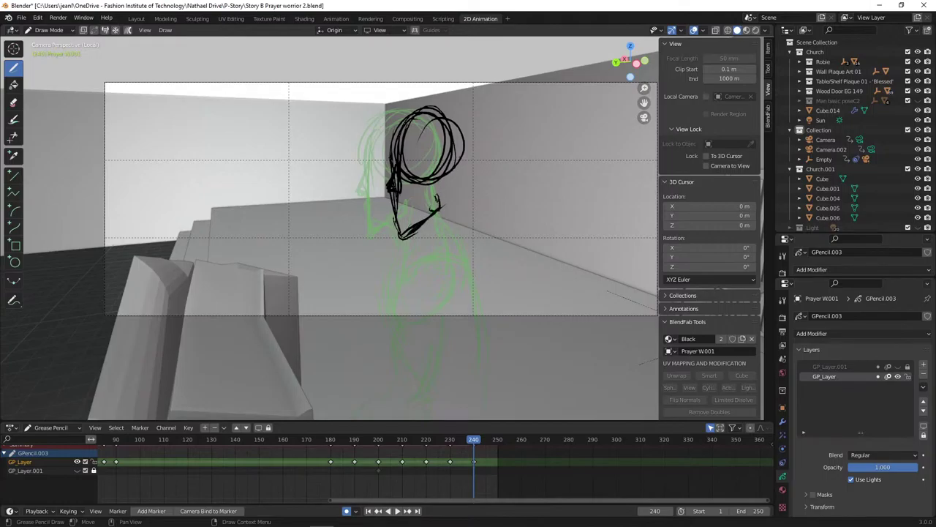
- Draw the crown, the back of the head, and the front and back neck lines down to the shoulders
mouse_move(421, 109)
mouse_down()
mouse_move(461, 106)
mouse_move(468, 161)
mouse_up()
drag(408, 121, 468, 155)
mouse_move(443, 113)
mouse_down()
mouse_move(465, 224)
mouse_move(436, 227)
mouse_up()
drag(419, 228, 432, 245)
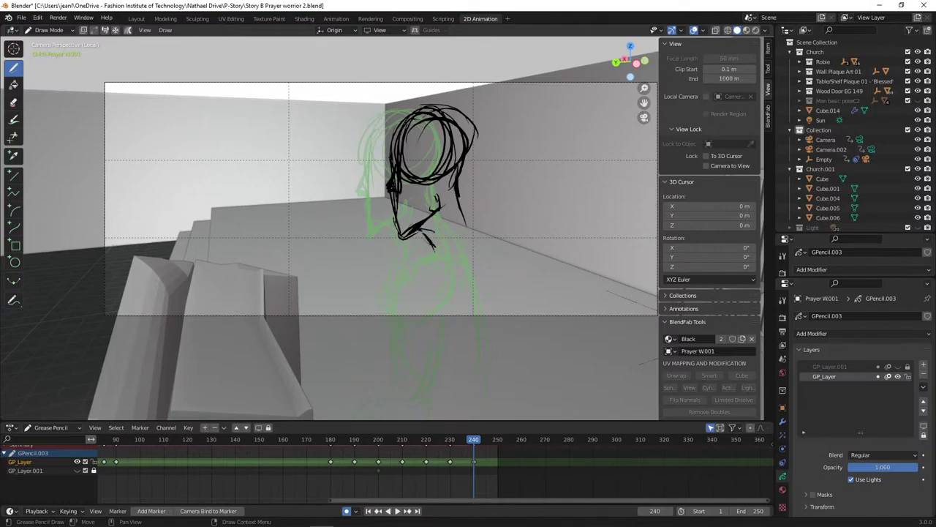
drag(461, 203, 475, 231)
drag(443, 260, 483, 235)
- Sketch the top of the shoulder below the neck with short curved strokes
drag(457, 270, 445, 299)
mouse_move(456, 272)
mouse_down()
mouse_move(476, 263)
mouse_move(442, 289)
mouse_up()
drag(469, 261, 437, 299)
drag(443, 266, 435, 306)
mouse_move(448, 272)
mouse_down()
mouse_move(475, 267)
mouse_move(477, 294)
mouse_move(520, 271)
mouse_up()
drag(488, 267, 471, 291)
mouse_move(474, 270)
mouse_down()
mouse_move(466, 294)
mouse_move(508, 279)
mouse_up()
- Erase the stray strokes in front of the shoulder, just below the neck
key(shift+space)
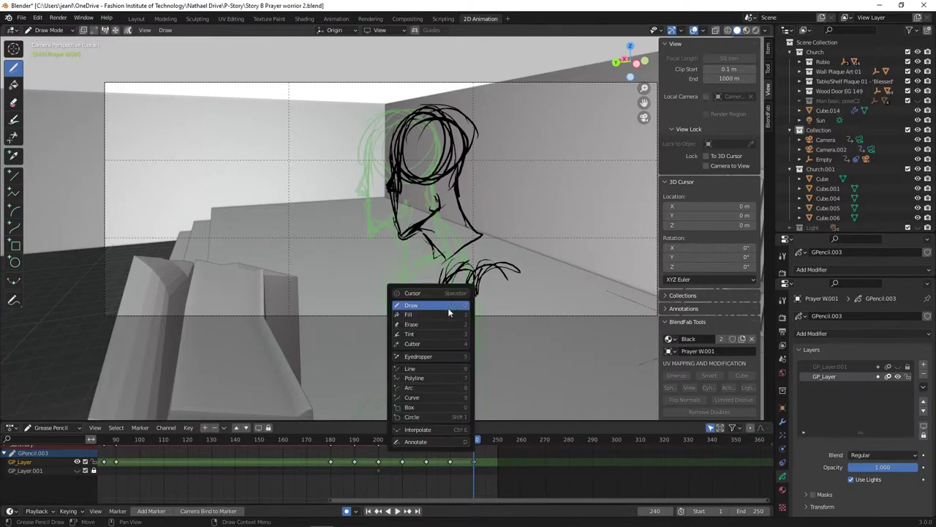
click(440, 324)
drag(462, 265, 440, 303)
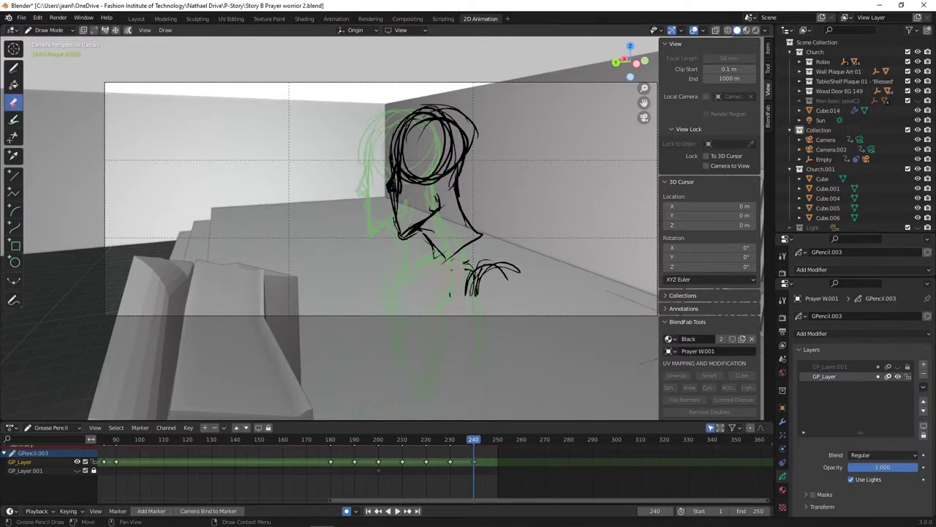
key(shift+space)
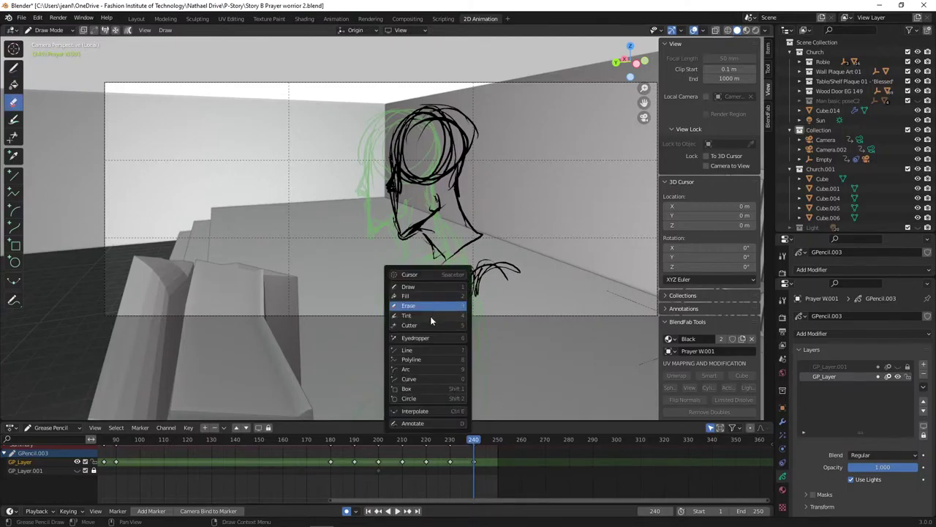
key(shift+ctrl+space)
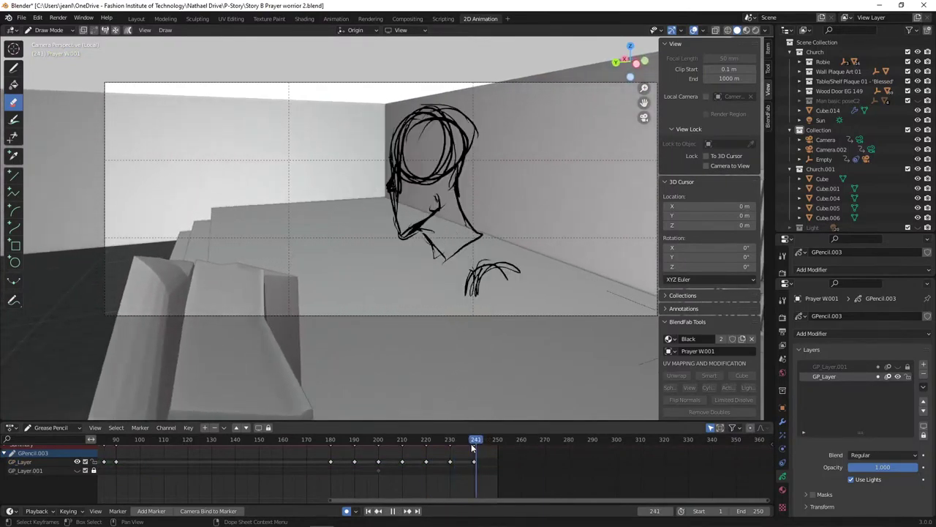
key(Escape)
- Resume drawing with the slope from the neck to the shoulder and the collar lines across the upper chest
key(shift+space)
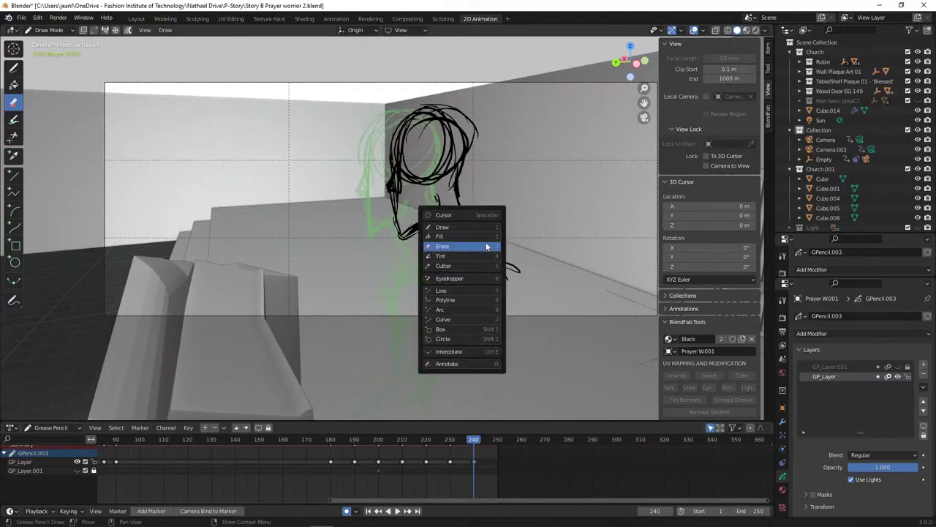
click(483, 229)
drag(481, 238, 509, 267)
drag(480, 238, 517, 270)
drag(482, 239, 524, 281)
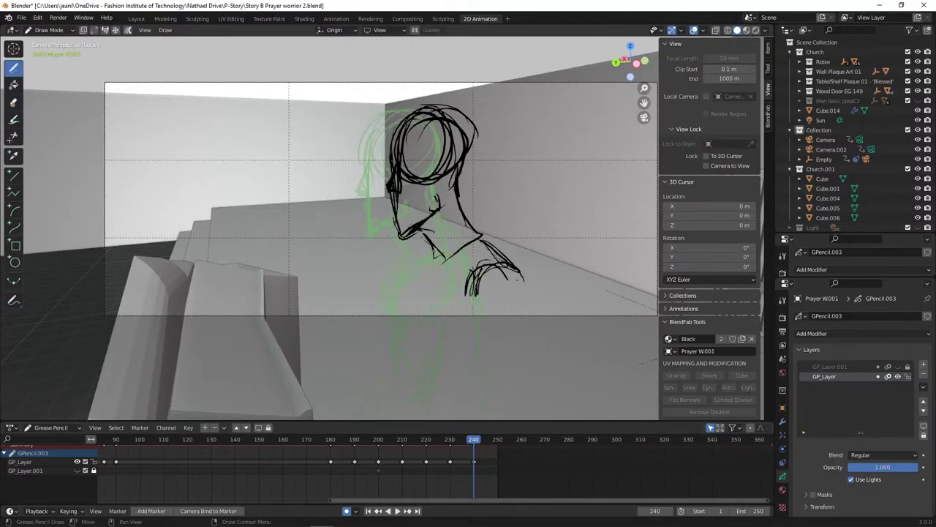
mouse_move(431, 247)
mouse_down()
mouse_move(406, 268)
mouse_move(484, 245)
mouse_up()
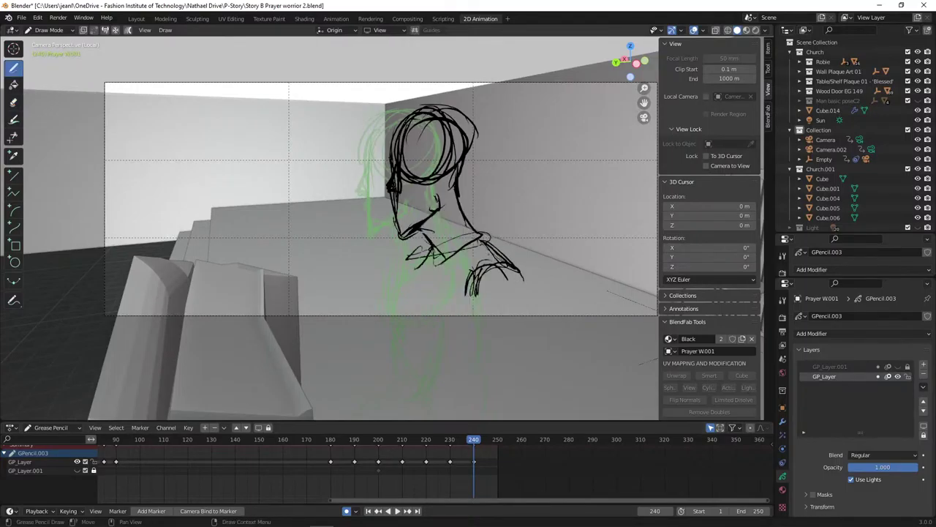
mouse_move(407, 256)
mouse_down()
mouse_move(463, 234)
mouse_move(435, 257)
mouse_up()
mouse_move(433, 250)
mouse_down()
mouse_move(474, 232)
mouse_move(430, 240)
mouse_up()
mouse_move(433, 241)
mouse_down()
mouse_move(484, 232)
mouse_move(517, 259)
mouse_up()
- Draw the rounded outline of the shoulder below the neck slope
mouse_move(483, 233)
mouse_down()
mouse_move(533, 286)
mouse_move(505, 313)
mouse_up()
drag(523, 280, 511, 325)
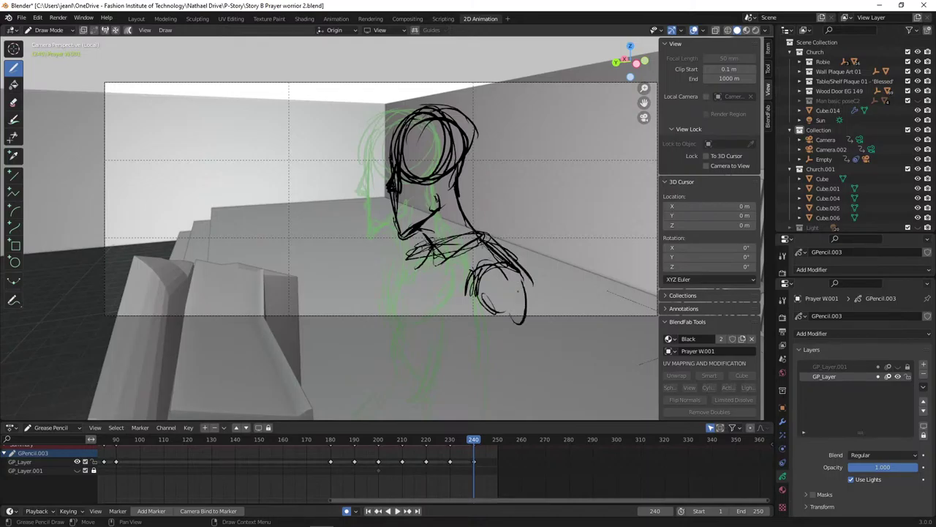
drag(487, 272, 521, 325)
- Draw the upper arm from the shoulder to the elbow and the beginning of the forearm
mouse_move(529, 282)
mouse_down()
mouse_move(536, 324)
mouse_move(503, 361)
mouse_move(533, 316)
mouse_move(546, 341)
mouse_move(540, 354)
mouse_up()
mouse_move(527, 322)
mouse_down()
mouse_move(549, 382)
mouse_move(523, 413)
mouse_up()
drag(530, 344, 507, 376)
mouse_move(503, 373)
mouse_down()
mouse_move(544, 366)
mouse_move(512, 419)
mouse_up()
drag(521, 390, 510, 419)
drag(539, 410, 556, 420)
- Draw the chest outline with its lower edge, and extend the front of the torso down to the waist
mouse_move(409, 256)
mouse_down()
mouse_move(405, 332)
mouse_move(405, 291)
mouse_up()
mouse_move(422, 250)
mouse_down()
mouse_move(412, 272)
mouse_move(433, 314)
mouse_up()
mouse_move(432, 277)
mouse_down()
mouse_move(420, 334)
mouse_move(455, 345)
mouse_up()
drag(473, 275, 437, 335)
mouse_move(420, 340)
mouse_down()
mouse_move(462, 349)
mouse_move(468, 338)
mouse_up()
drag(460, 346, 488, 343)
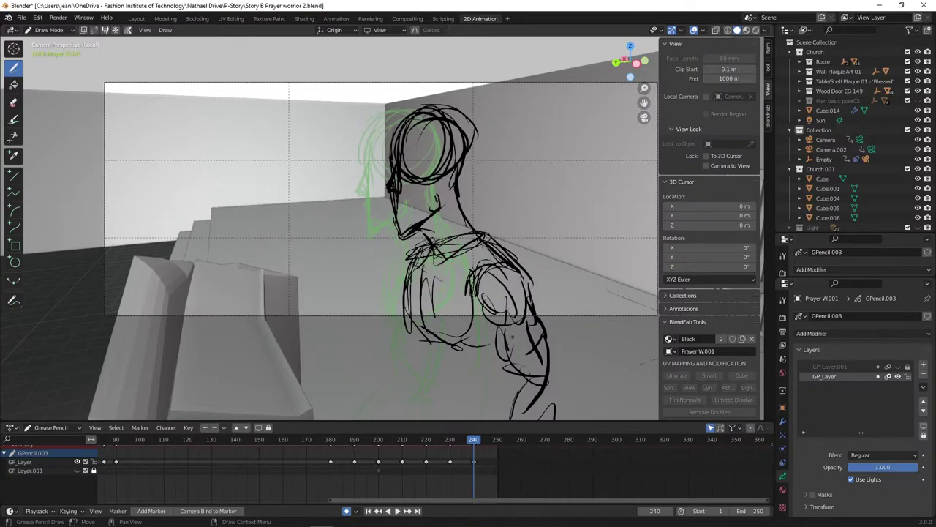
mouse_move(424, 337)
mouse_down()
mouse_move(431, 381)
mouse_move(422, 406)
mouse_up()
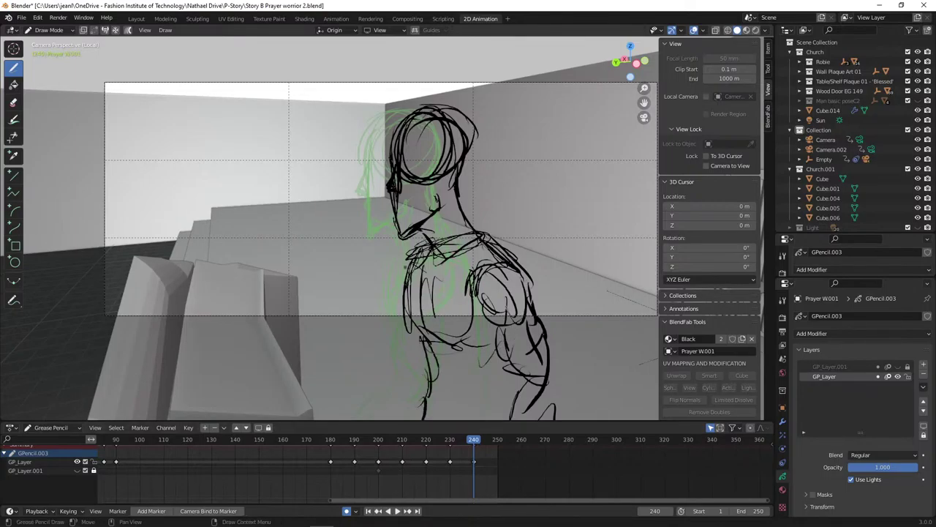
mouse_move(407, 264)
mouse_down()
mouse_move(386, 298)
mouse_move(391, 322)
mouse_up()
- Play the animation to review the poses, and stop at frame 215 between the 210 and 220 drawings
key(shift+ctrl+space)
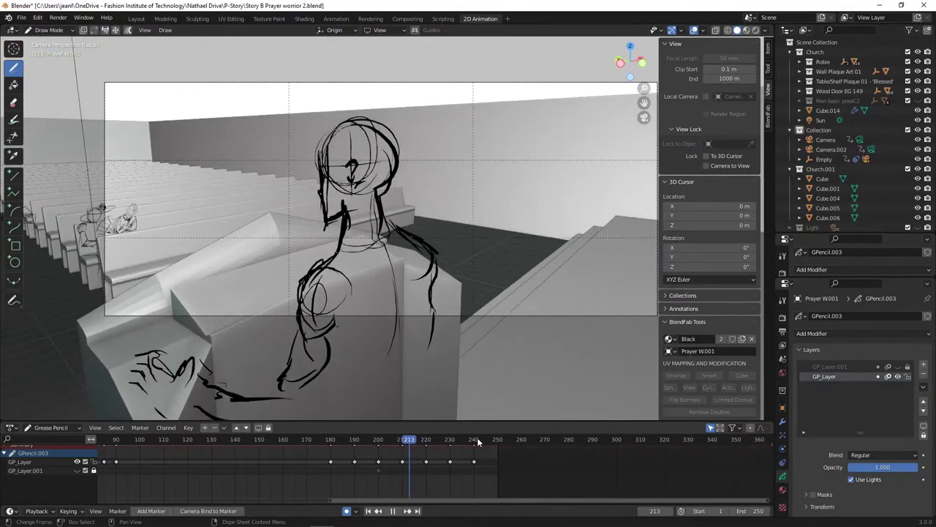
key(space)
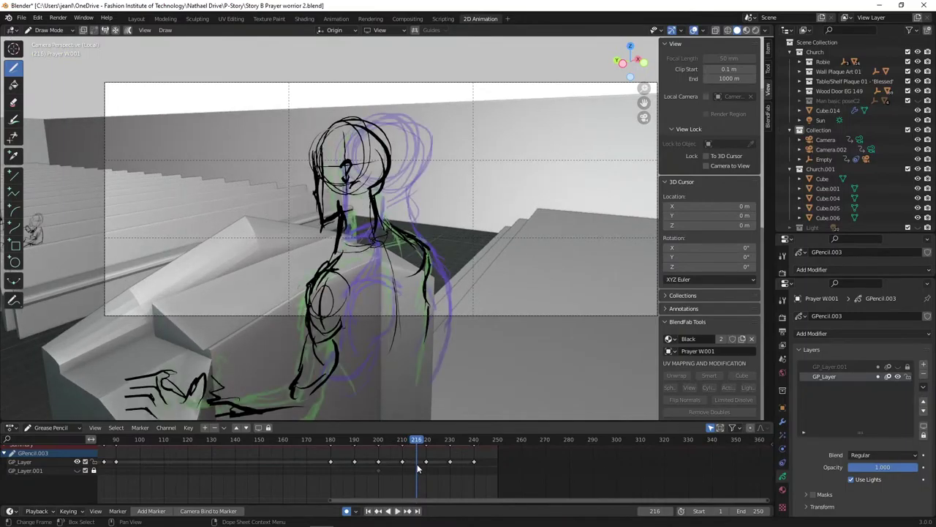
key(space)
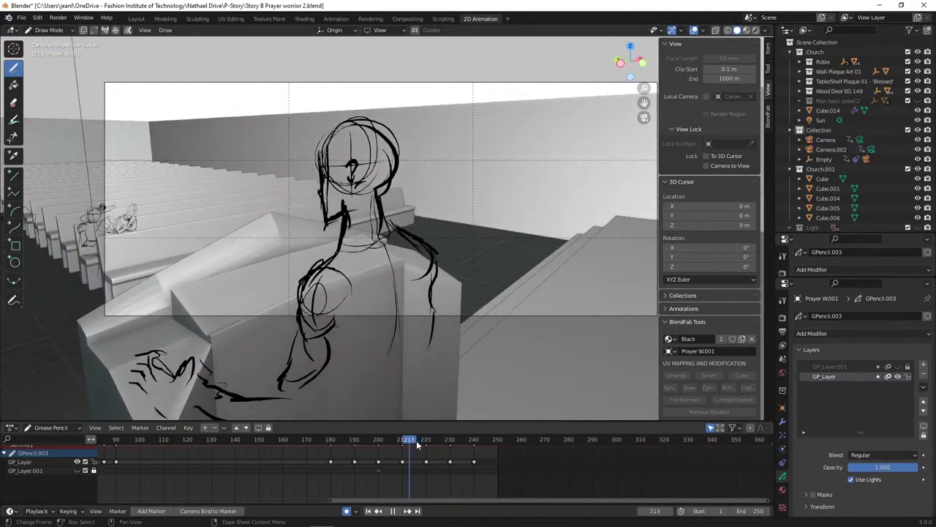
key(space)
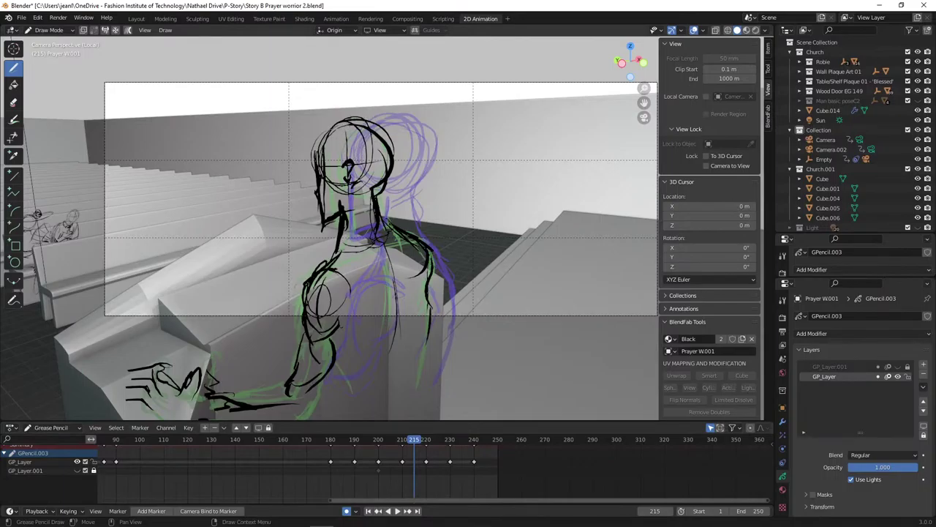
- At frame 215, sketch an in-between head with a loose circle, the face line and the jaw
mouse_move(343, 180)
mouse_down()
mouse_move(338, 134)
mouse_move(351, 180)
mouse_move(376, 181)
mouse_move(371, 117)
mouse_move(330, 191)
mouse_up()
mouse_move(359, 126)
mouse_down()
mouse_move(338, 173)
mouse_move(332, 155)
mouse_move(373, 187)
mouse_move(337, 213)
mouse_move(338, 229)
mouse_up()
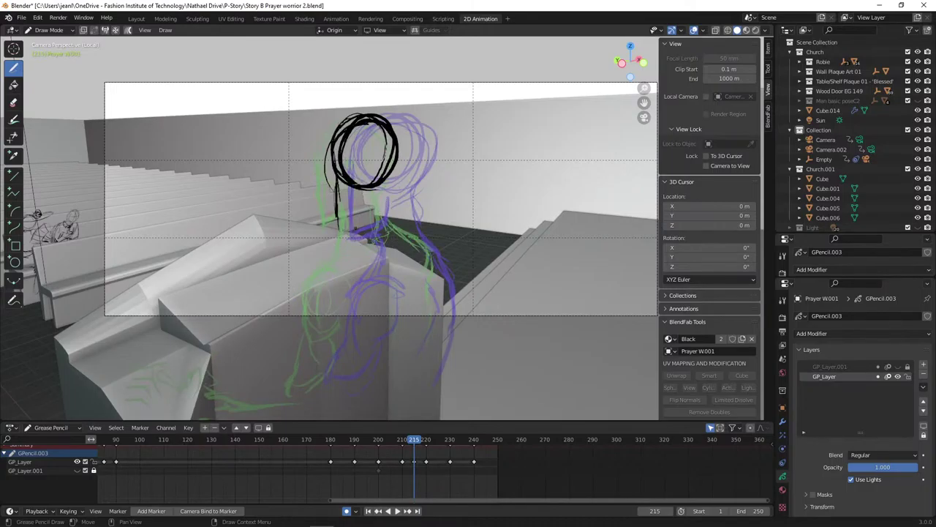
mouse_move(402, 175)
mouse_down()
mouse_move(395, 129)
mouse_move(402, 182)
mouse_up()
mouse_move(333, 172)
mouse_down()
mouse_move(335, 218)
mouse_move(385, 202)
mouse_up()
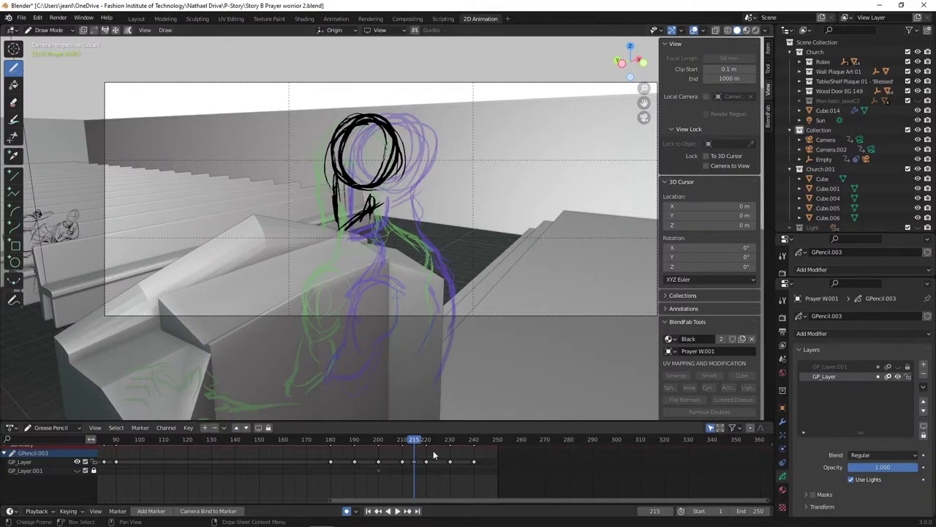
- Try to step through the drawing keyframes from frame 215, and return to the frames around it
key(Down)
key(Down)
key(Down)
key(Down)
key(Down)
key(Down)
key(Down)
key(Down)
key(Down)
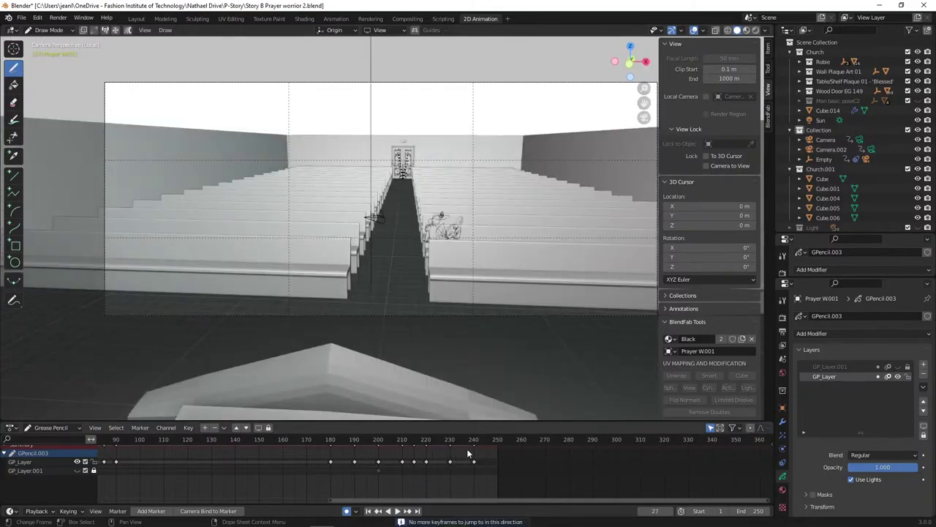
click(463, 442)
key(ctrl+z)
click(408, 442)
click(414, 461)
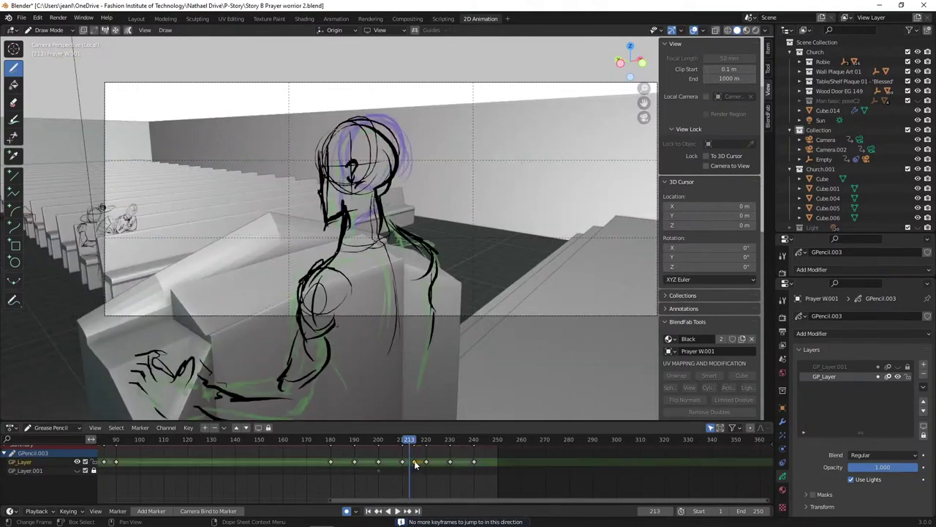
click(412, 475)
- Try the keyframe jump again and bring the playhead back to frame 216
key(Down)
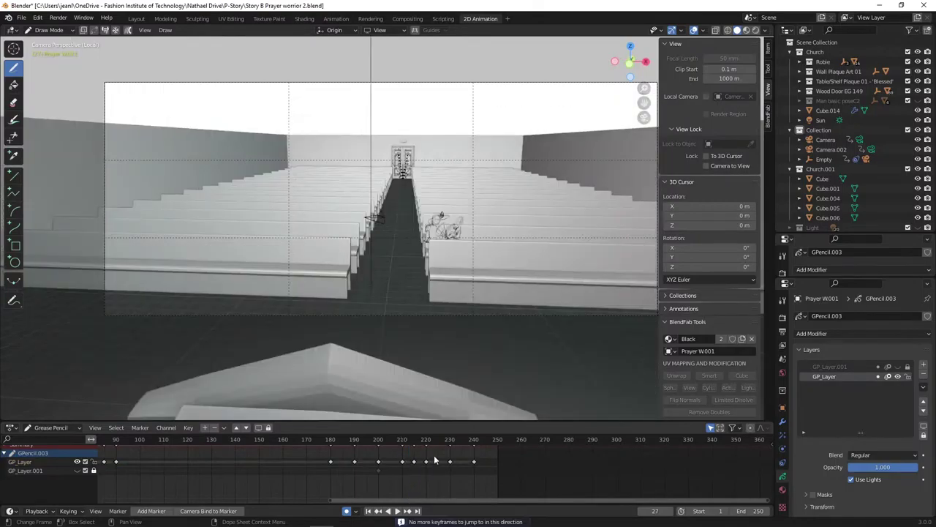
click(427, 441)
key(ctrl+z)
click(416, 439)
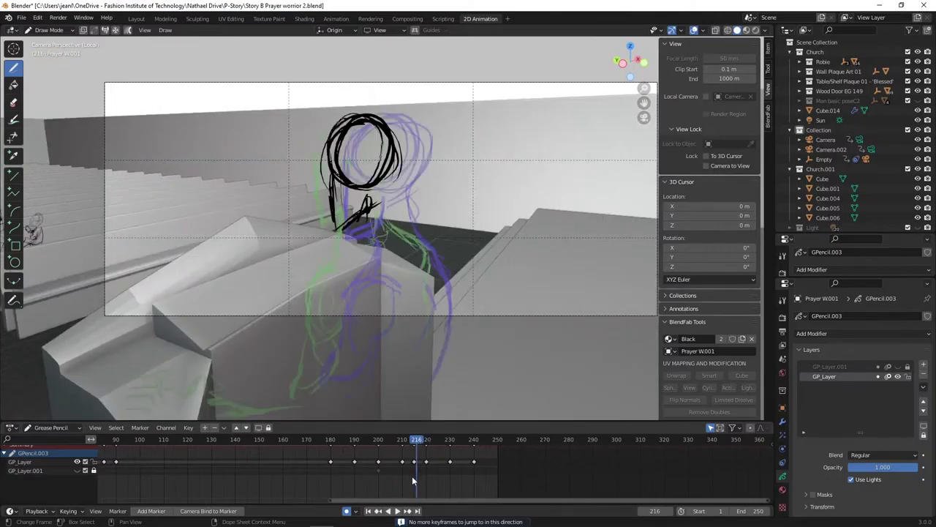
scroll(351, 505, up, 1)
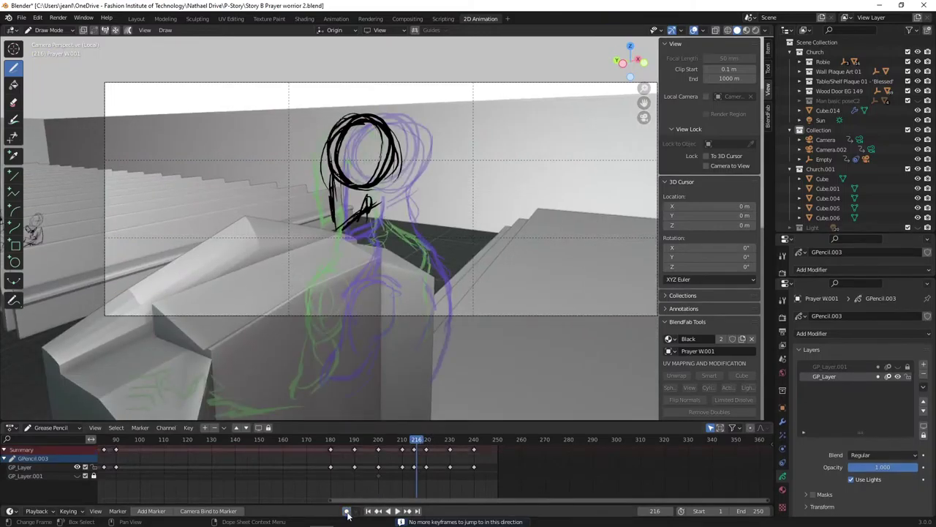
- Select the GP_Layer.001 channel, try jumping between its keyframes, and return to frame 217
click(417, 476)
key(space)
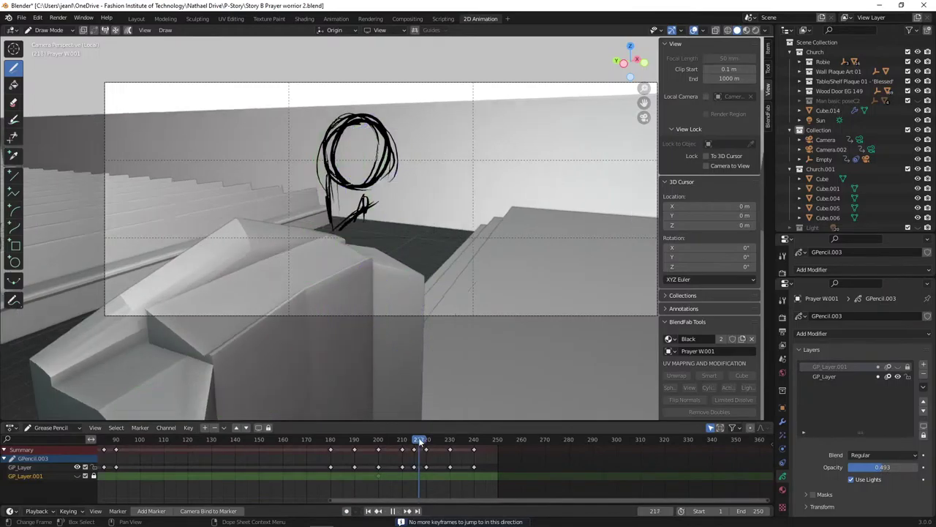
key(Down)
key(Down)
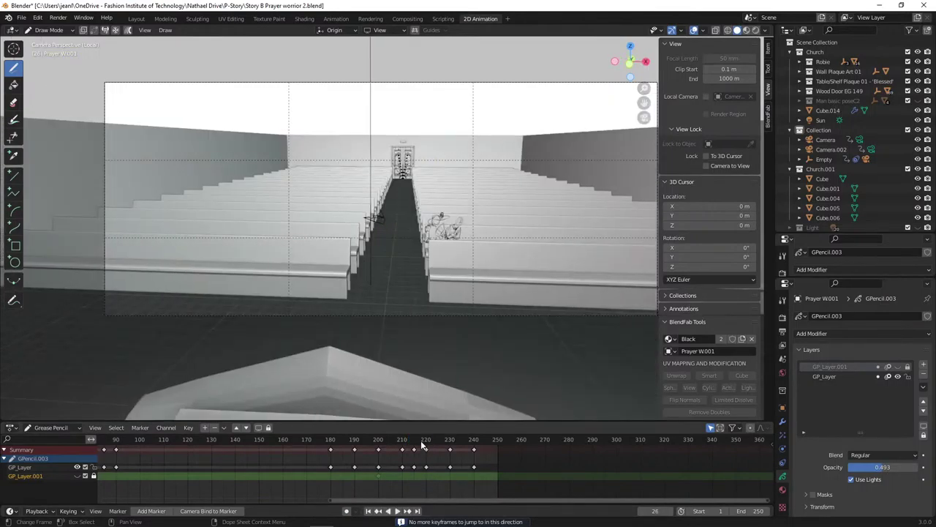
click(421, 442)
key(Down)
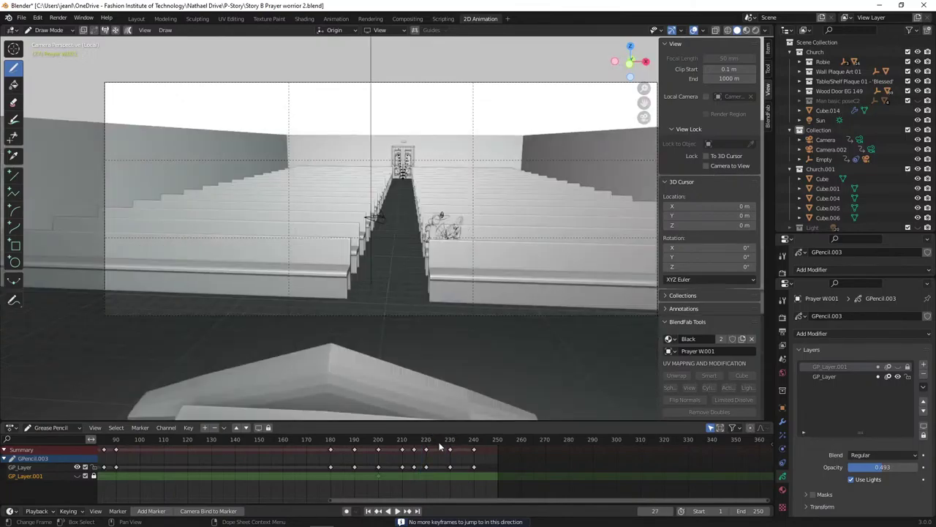
click(420, 444)
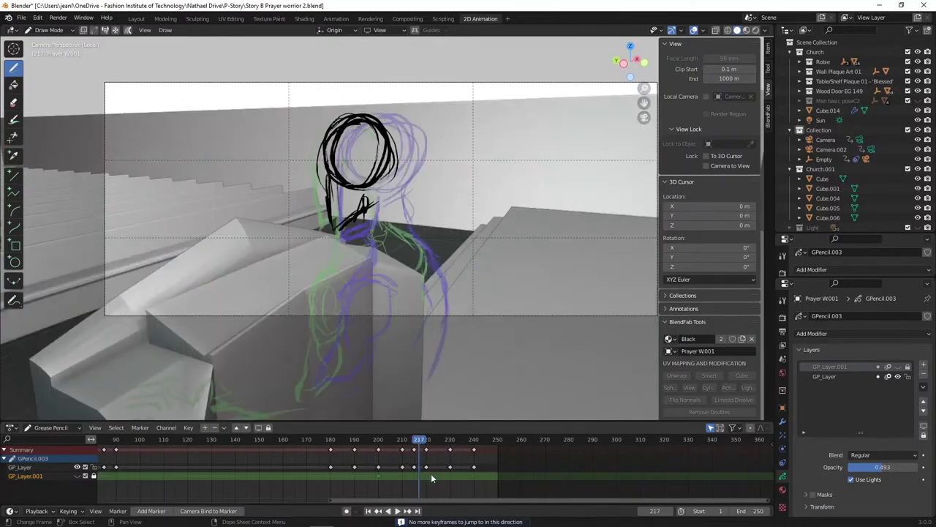
- Select the GP_Layer channel and flip back and forth between the frame 215 and frame 220 drawings to compare them
click(39, 466)
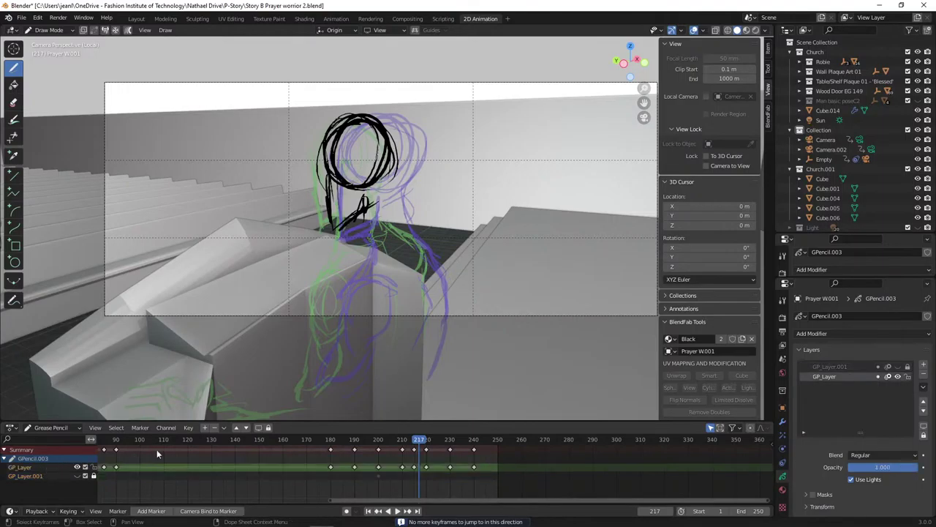
key(Up)
key(Down)
key(Up)
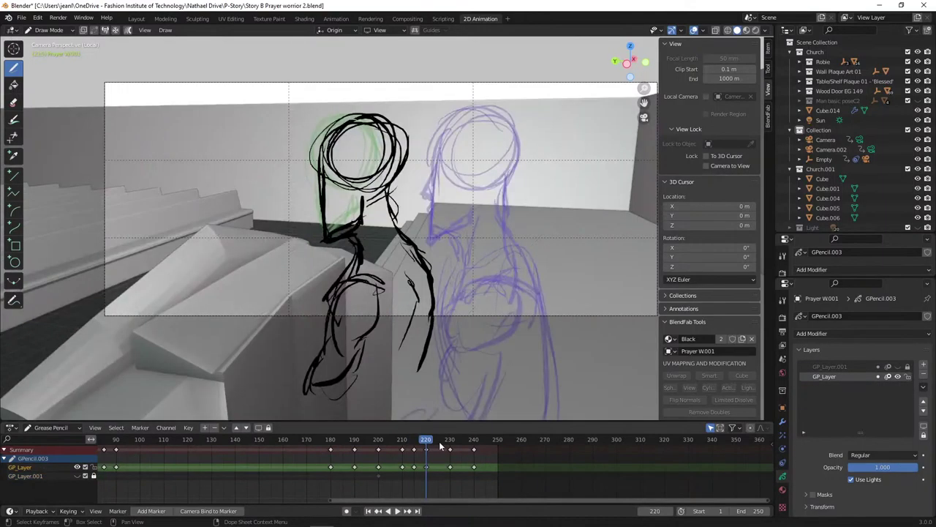
key(Down)
key(Up)
key(Down)
key(Up)
key(Down)
drag(416, 441, 412, 440)
key(Down)
key(Up)
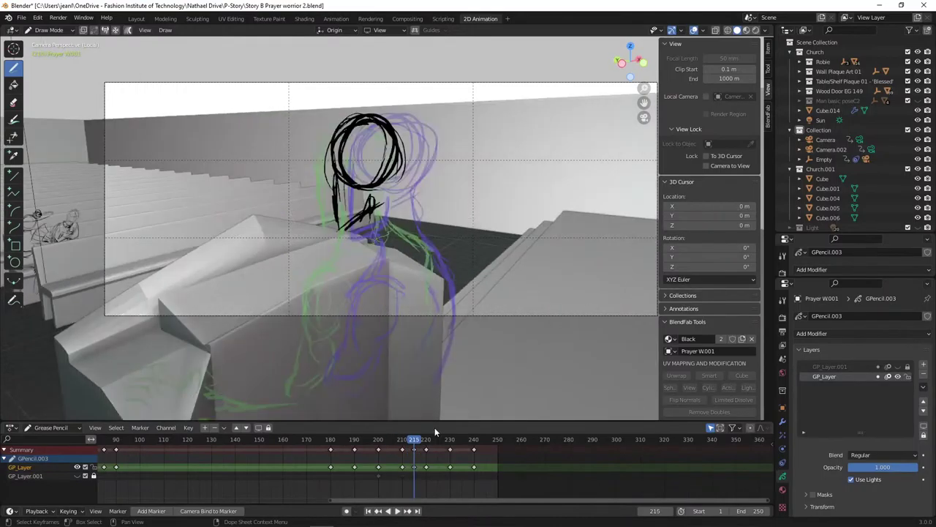
key(Down)
key(Up)
key(Down)
key(Up)
key(Down)
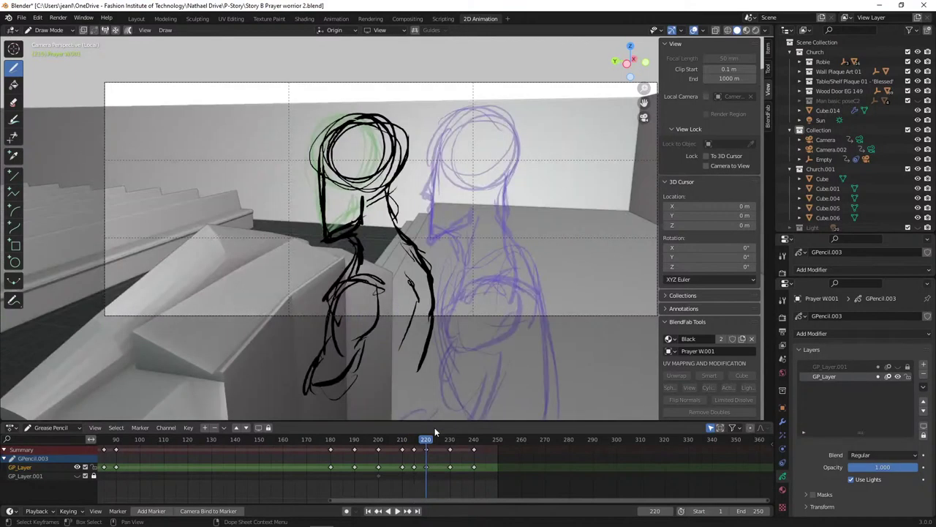
- Flip between the drawings at frames 215, 220 and 230 to compare how the figure turns
key(Up)
key(Up)
key(Down)
key(Up)
key(Down)
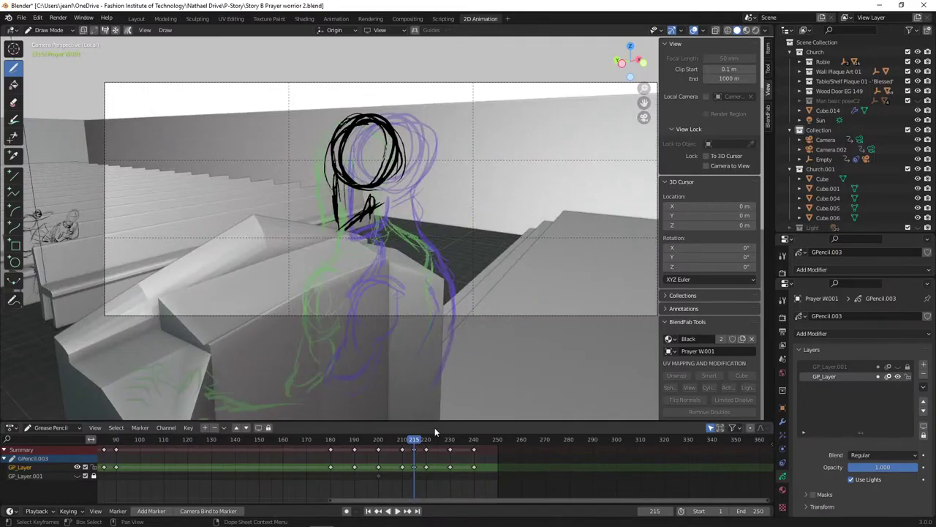
key(Up)
key(Up)
key(Down)
key(Up)
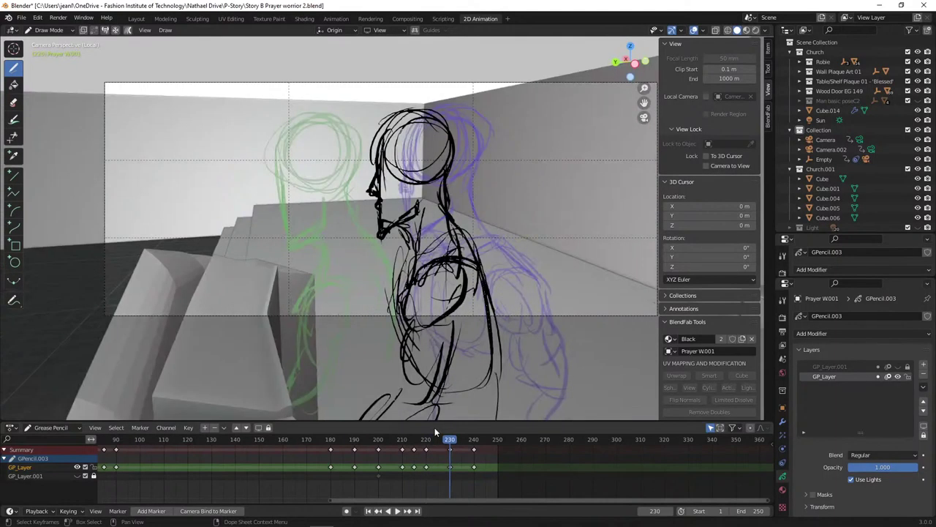
key(Down)
- Play back and scrub the frames leading into the unfinished in-between, stopping at frame 215
mouse_move(418, 442)
mouse_down()
mouse_move(324, 442)
mouse_move(378, 442)
mouse_up()
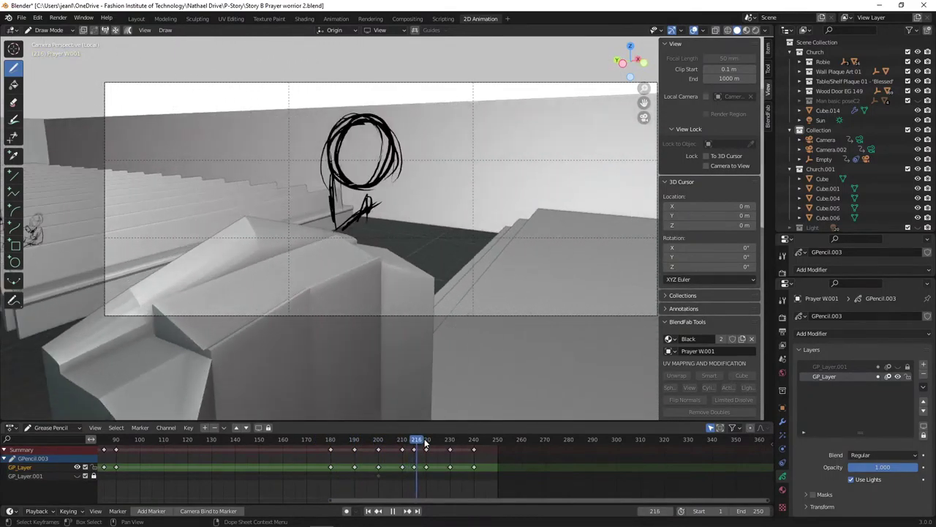
drag(416, 441, 414, 442)
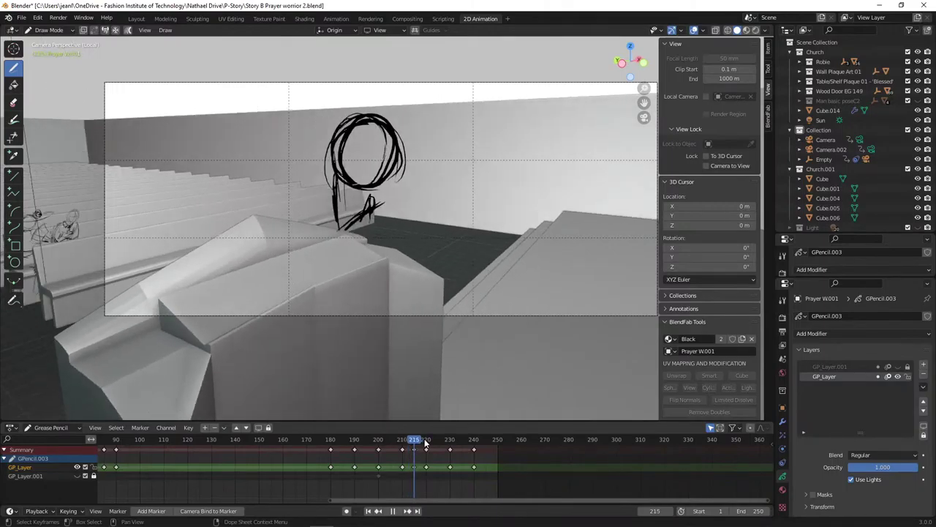
key(space)
- Add the nose to the face profile on frame 215 and compare the drawing with its neighbouring keyframes at 210 and 220
drag(334, 170, 327, 197)
key(Up)
key(Down)
key(Down)
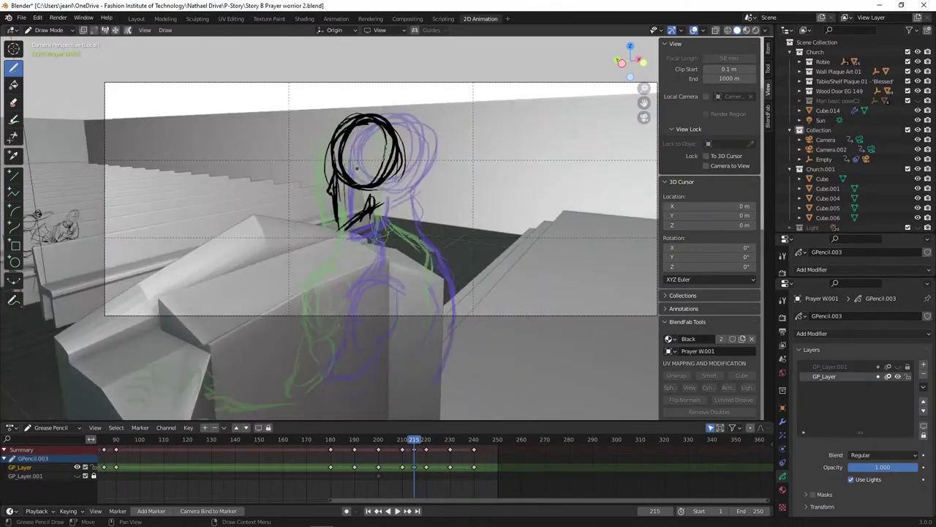
key(Up)
key(Down)
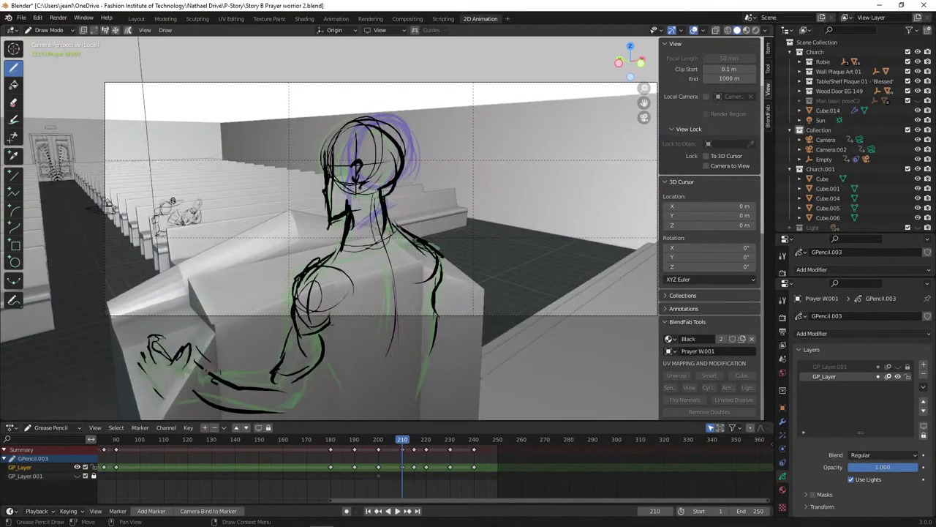
key(Up)
key(Up)
key(Down)
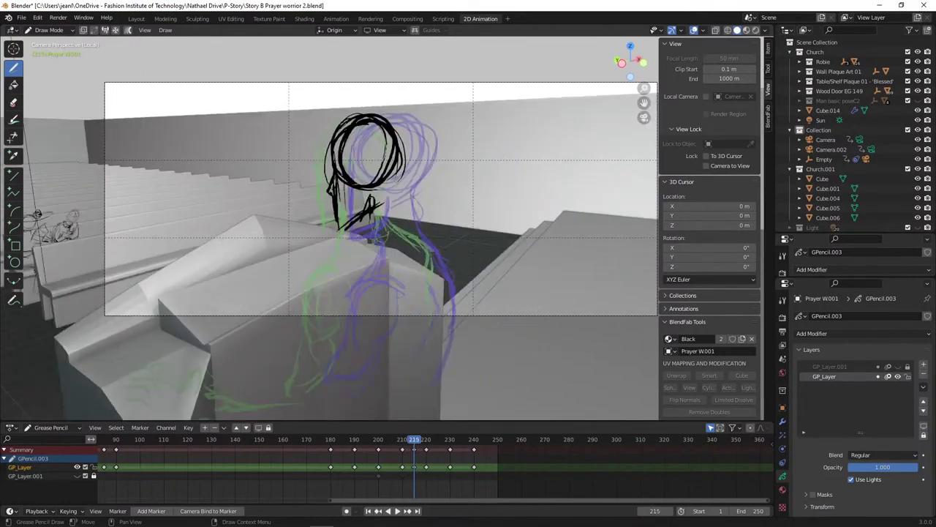
- Complete the jaw profile, the back of the head and the neck lines on the frame 215 drawing
mouse_move(332, 171)
mouse_down()
mouse_move(349, 224)
mouse_move(368, 206)
mouse_up()
key(Up)
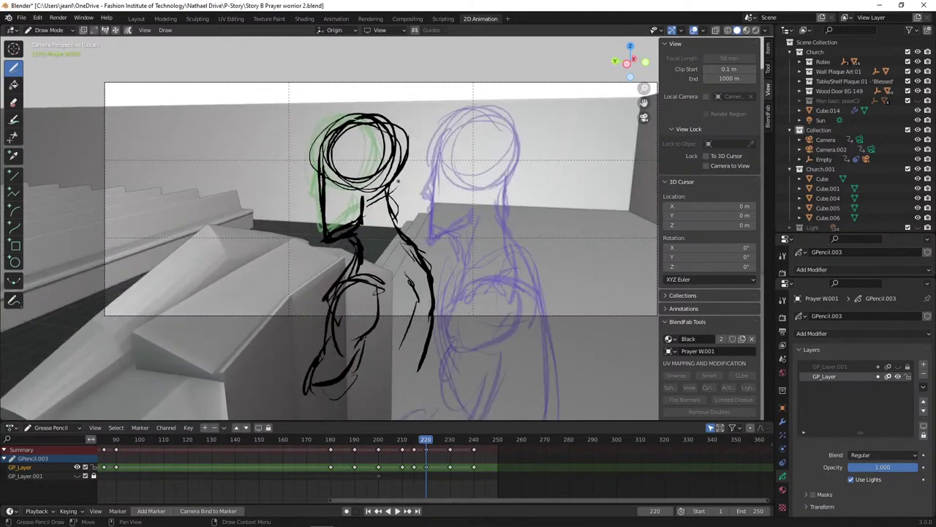
key(Down)
drag(384, 181, 401, 168)
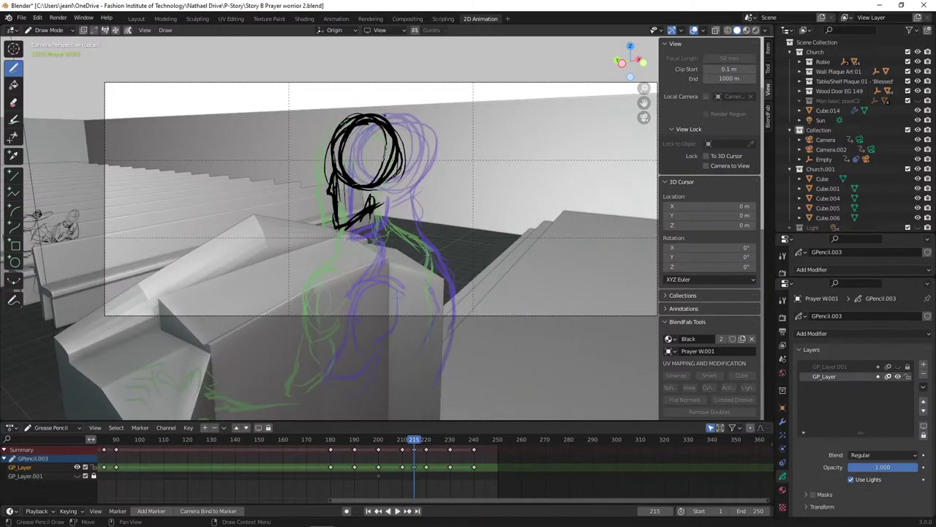
mouse_move(383, 115)
mouse_down()
mouse_move(402, 151)
mouse_move(389, 179)
mouse_up()
mouse_move(379, 119)
mouse_down()
mouse_move(406, 165)
mouse_move(404, 223)
mouse_move(354, 227)
mouse_up()
drag(392, 177, 418, 252)
mouse_move(362, 226)
mouse_down()
mouse_move(367, 251)
mouse_move(359, 260)
mouse_up()
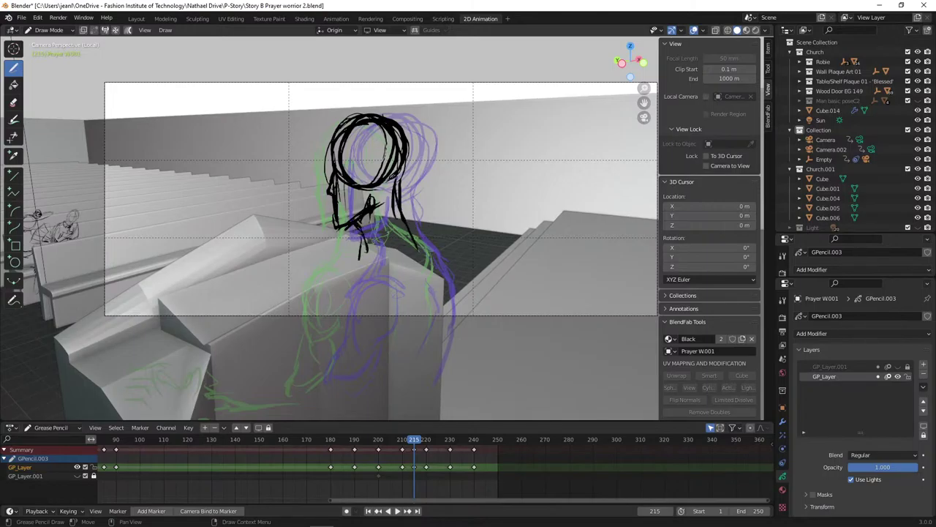
- Sketch the front of the neck, the shoulder and the bent arm on frame 215, between the two ghosted poses
drag(373, 219, 355, 278)
drag(367, 237, 333, 289)
drag(414, 237, 442, 265)
mouse_move(333, 285)
mouse_down()
mouse_move(332, 299)
mouse_move(367, 276)
mouse_move(370, 325)
mouse_move(355, 287)
mouse_up()
drag(349, 278, 320, 314)
mouse_move(329, 286)
mouse_down()
mouse_move(319, 314)
mouse_move(371, 307)
mouse_move(348, 334)
mouse_up()
mouse_move(327, 293)
mouse_down()
mouse_move(318, 323)
mouse_move(337, 340)
mouse_move(364, 332)
mouse_move(313, 369)
mouse_up()
mouse_move(355, 341)
mouse_down()
mouse_move(344, 375)
mouse_move(324, 383)
mouse_up()
drag(323, 335, 309, 384)
drag(329, 351, 315, 396)
mouse_move(316, 398)
mouse_down()
mouse_move(347, 373)
mouse_move(303, 400)
mouse_up()
drag(328, 387, 334, 420)
drag(313, 400, 287, 411)
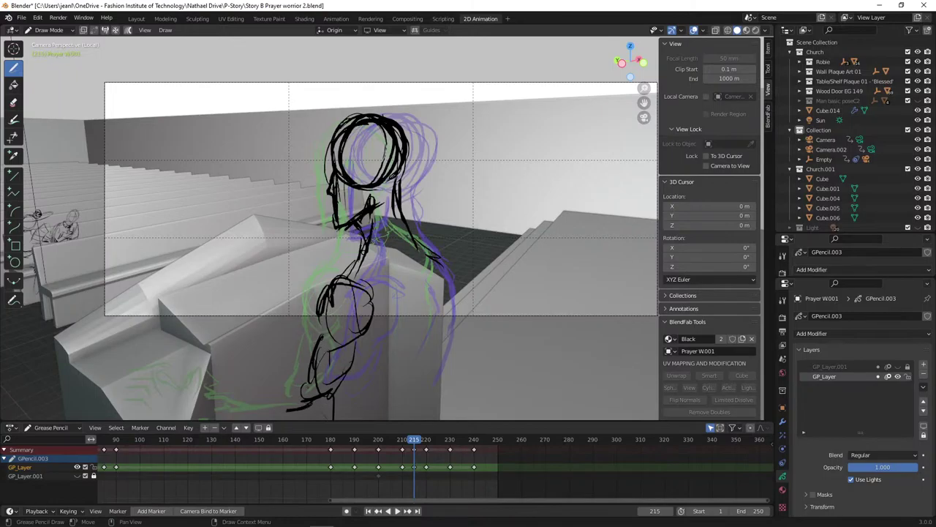
- Reinforce the shoulder lines and draw the back contour down from the neck on the frame 215 drawing
mouse_move(348, 274)
mouse_down()
mouse_move(319, 289)
mouse_move(311, 309)
mouse_up()
drag(358, 254, 344, 274)
mouse_move(414, 238)
mouse_down()
mouse_move(439, 266)
mouse_move(454, 328)
mouse_up()
drag(442, 292, 443, 366)
drag(446, 274, 454, 301)
drag(444, 291, 442, 357)
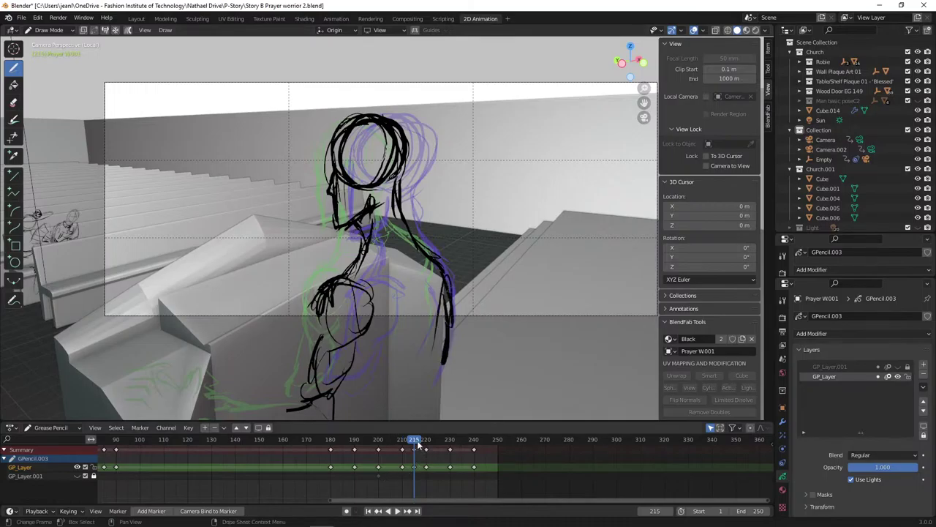
- Play back the new in-between and stop the playhead at frame 225
key(shift+ctrl+space)
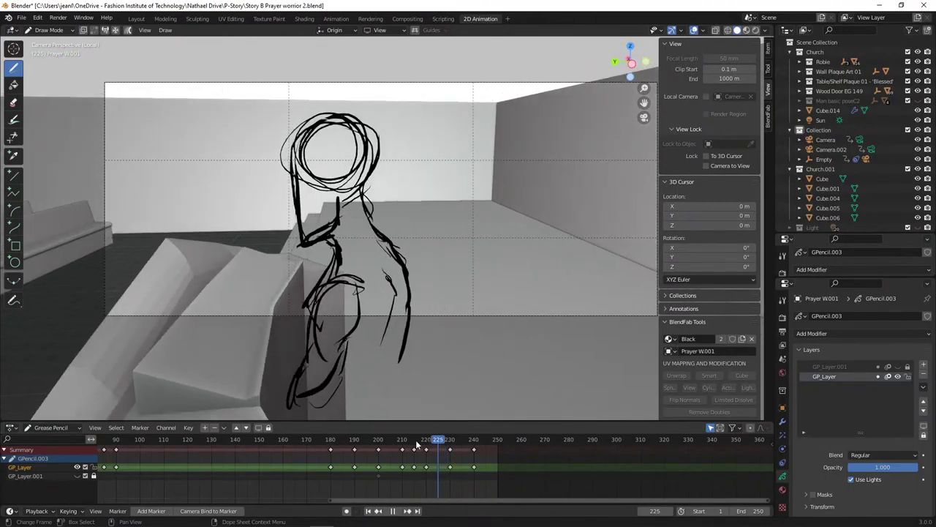
key(space)
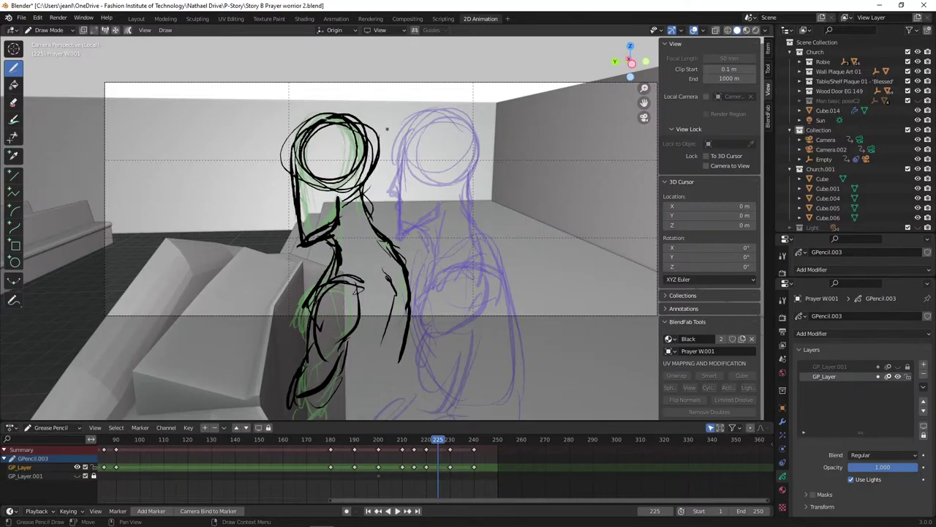
mouse_move(355, 133)
mouse_down()
mouse_move(364, 176)
mouse_move(413, 172)
mouse_move(380, 181)
mouse_move(377, 121)
mouse_up()
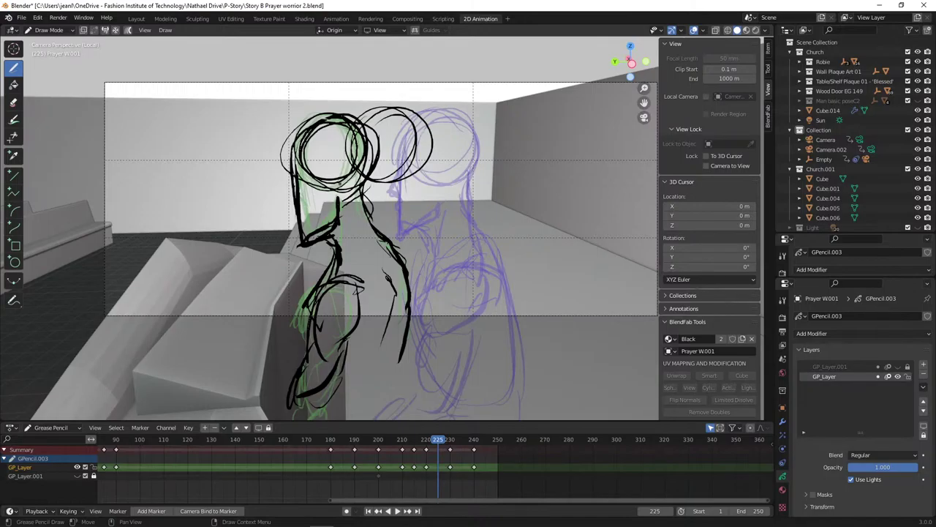
drag(464, 291, 488, 369)
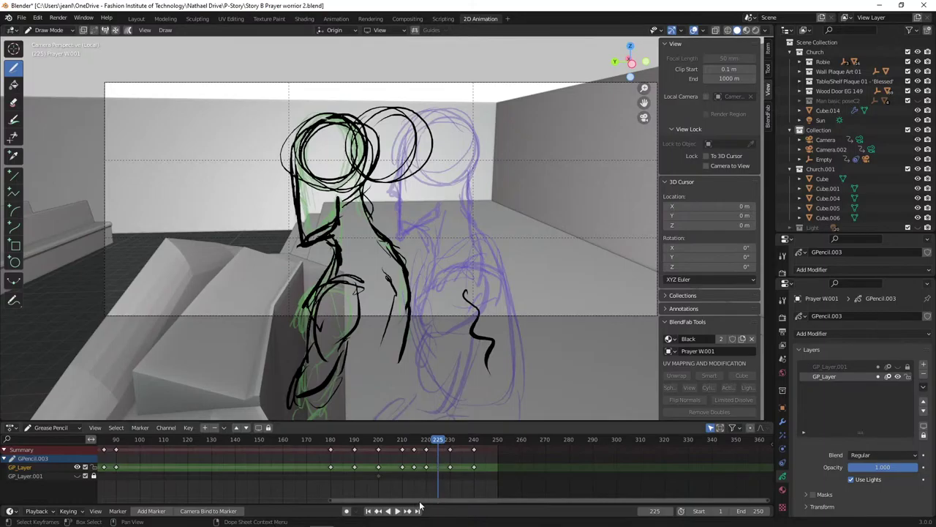
key(ctrl+z)
key(ctrl+z)
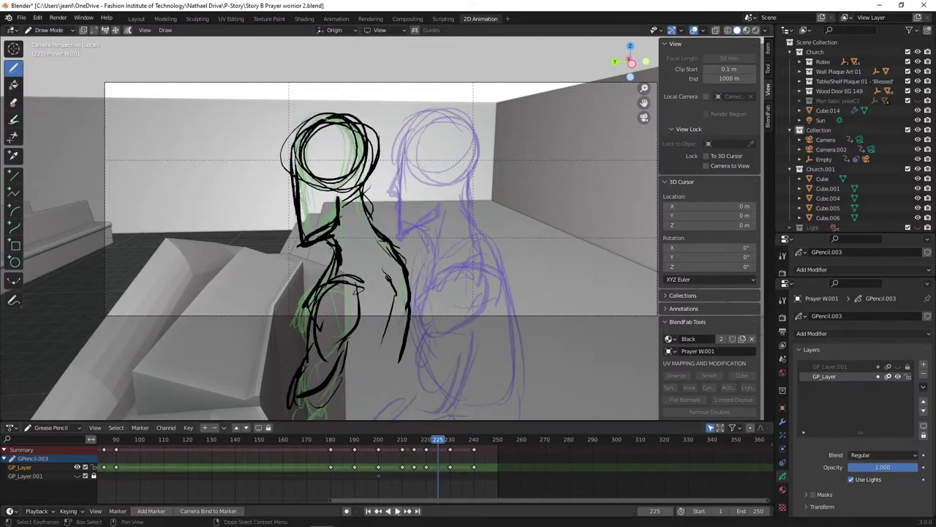
- Turn on auto keying and draw the head circles on frame 225, midway between the two ghosted heads
click(347, 511)
mouse_move(397, 117)
mouse_down()
mouse_move(359, 164)
mouse_move(413, 158)
mouse_move(362, 146)
mouse_move(398, 179)
mouse_up()
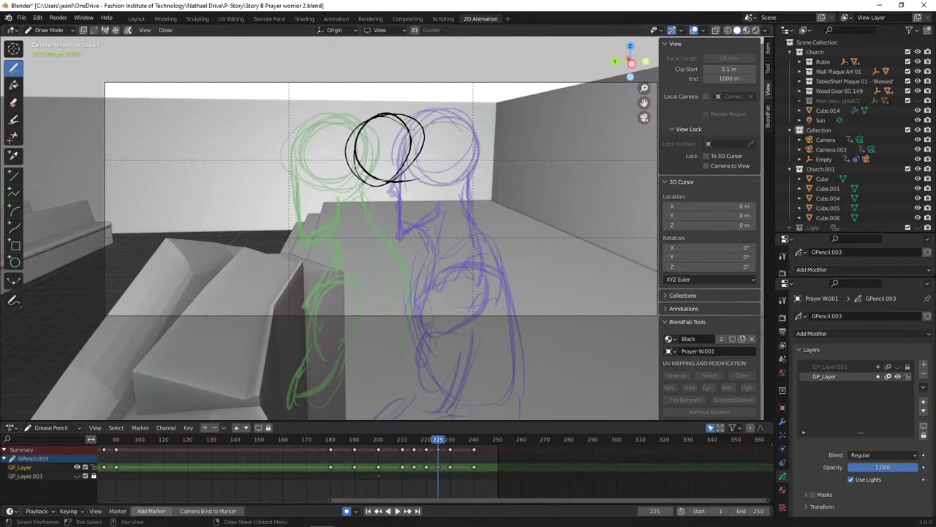
mouse_move(407, 525)
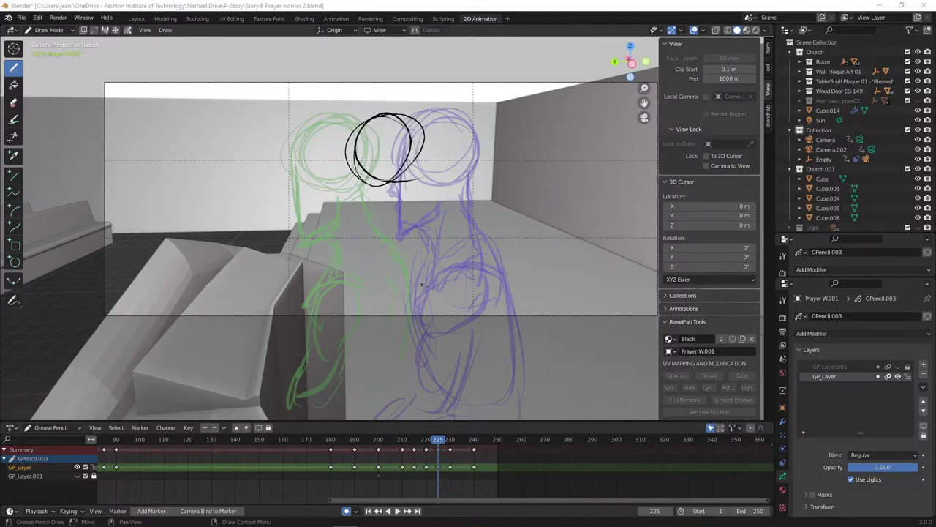
- Play back the animation around the new head drawing and return to frame 225
drag(438, 442, 439, 443)
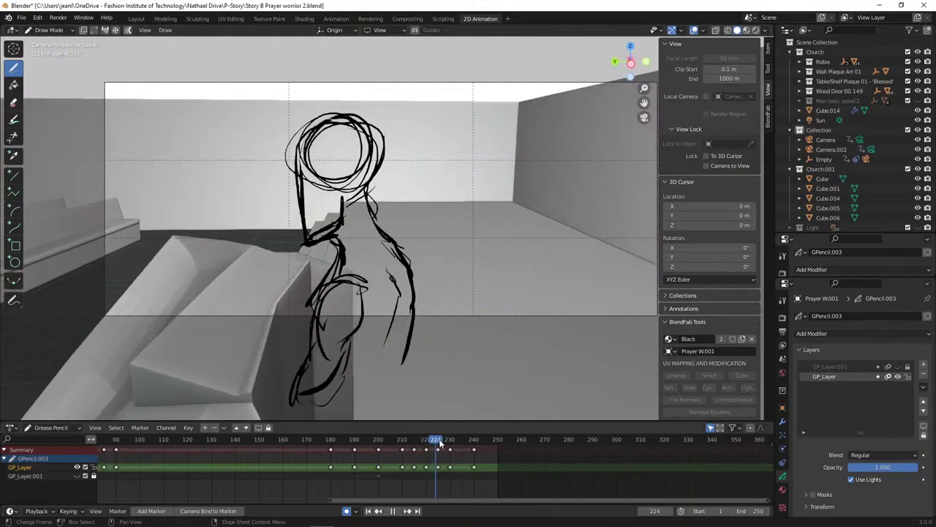
key(space)
mouse_move(360, 490)
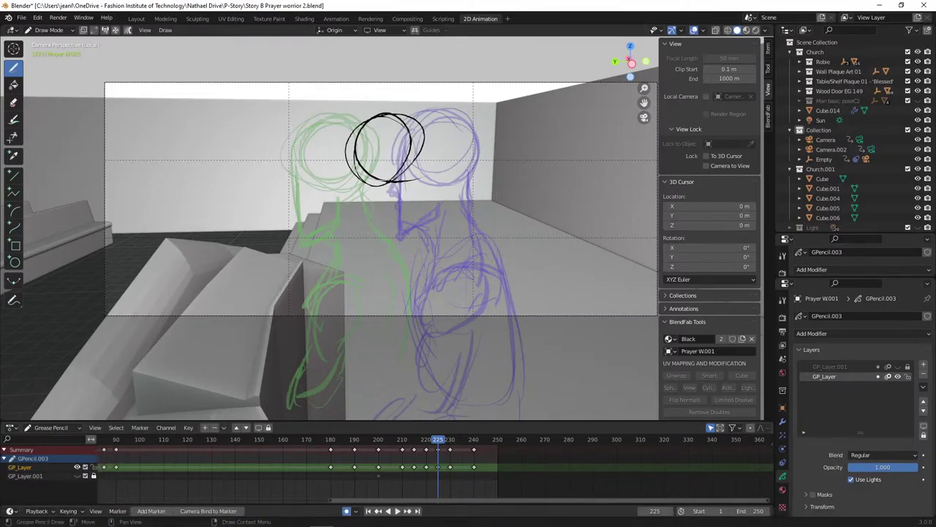
key(alt+Tab)
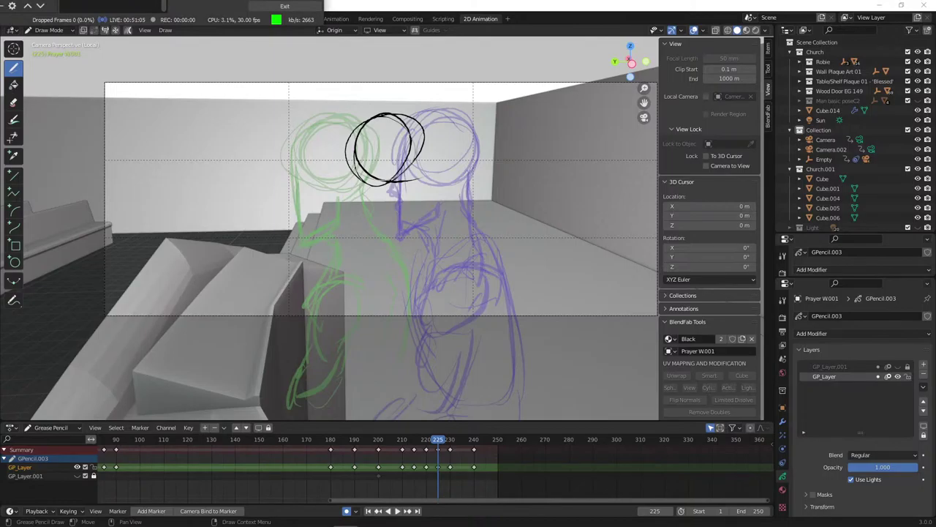
key(alt+Tab)
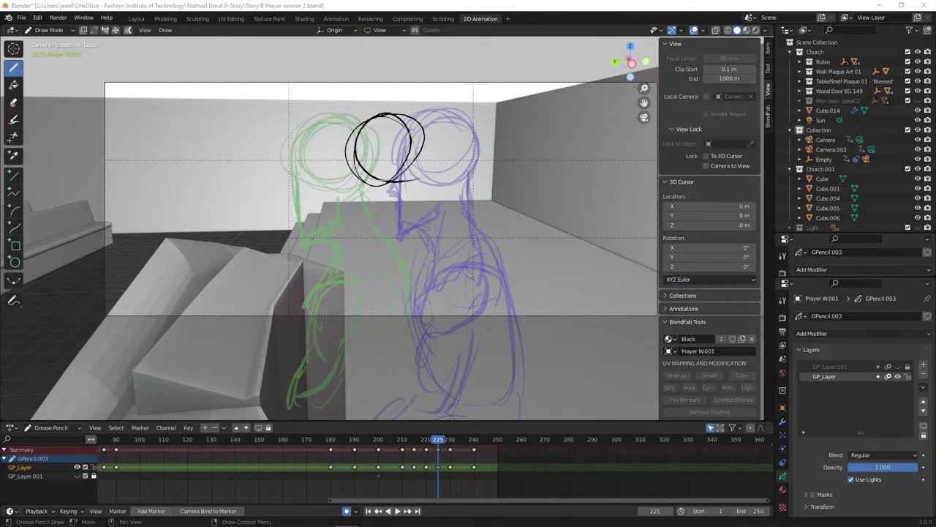
- Play the shot from about frame 51 to review the early drawings, stopping at frame 61
scroll(477, 238, down, 2)
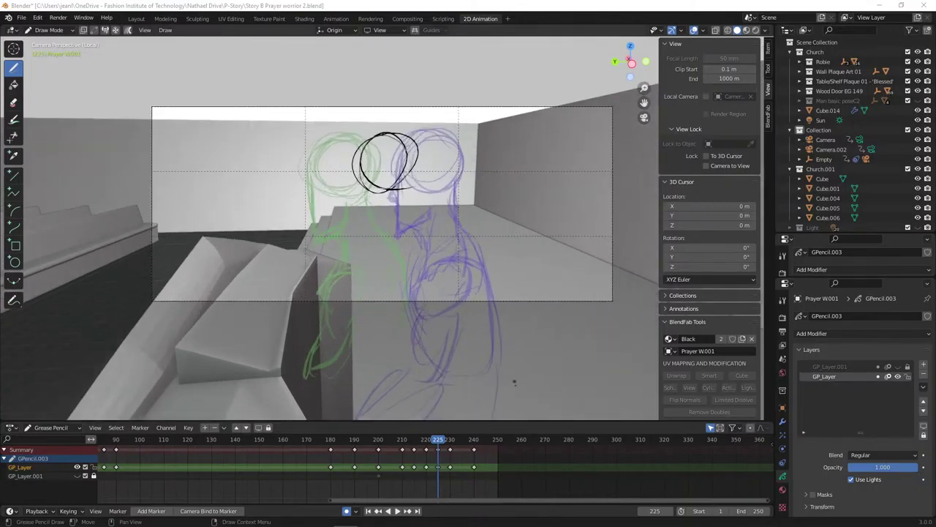
mouse_move(434, 444)
mouse_down()
mouse_move(366, 446)
mouse_move(483, 445)
mouse_move(320, 466)
mouse_move(333, 469)
mouse_move(318, 441)
mouse_move(182, 467)
mouse_move(249, 450)
mouse_move(454, 452)
mouse_move(222, 451)
mouse_move(163, 466)
mouse_move(249, 470)
mouse_up()
scroll(322, 443, down, 5)
key(space)
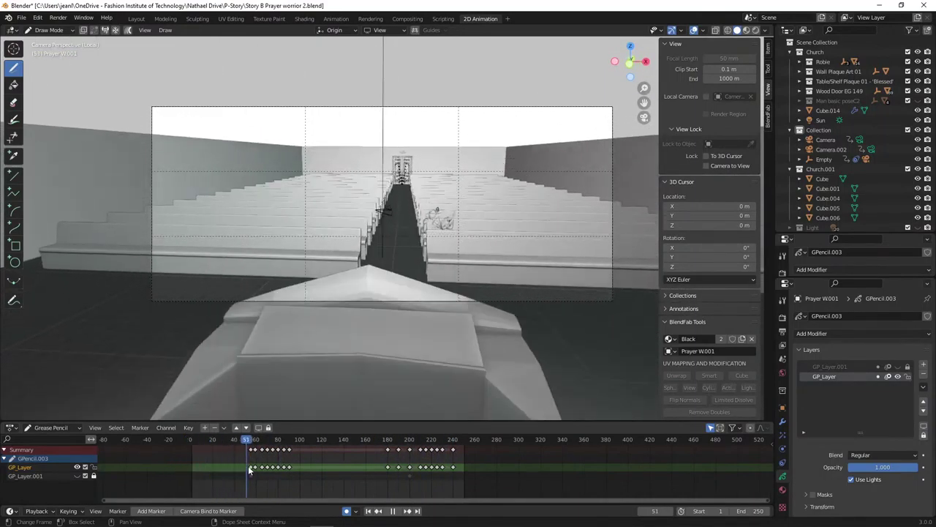
key(space)
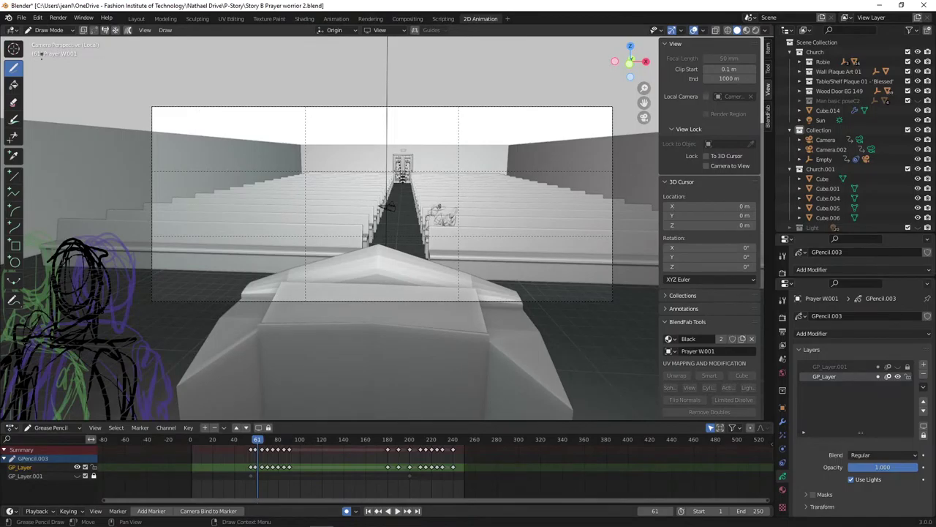
- Move to frame 248 and make the GP_Layer.001 layer visible
mouse_move(282, 443)
mouse_down()
mouse_move(464, 450)
mouse_move(356, 473)
mouse_move(471, 473)
mouse_move(420, 476)
mouse_move(461, 476)
mouse_up()
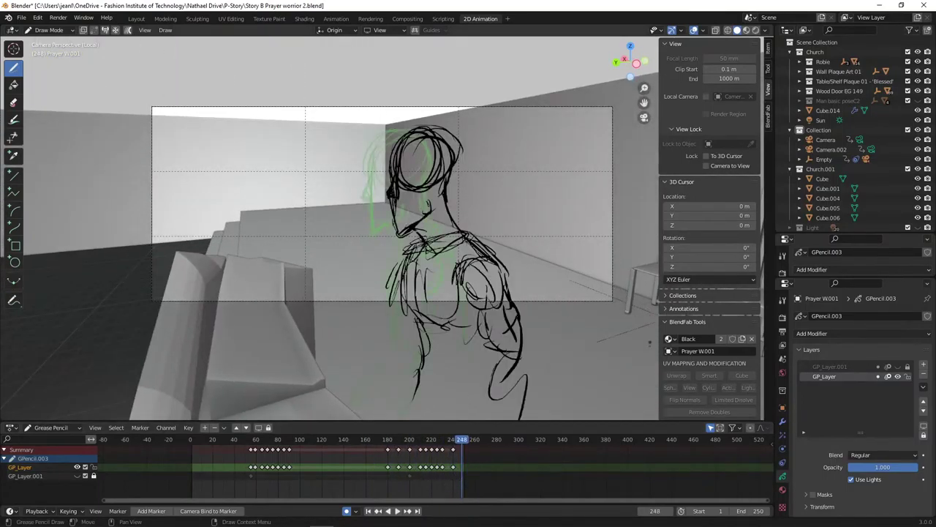
click(77, 476)
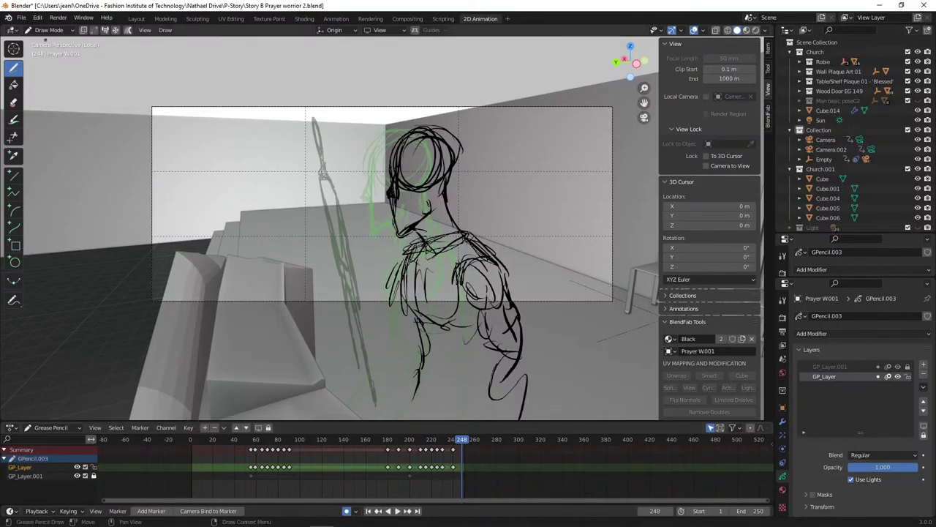
- Switch the grease pencil object to Edit Mode, unlock GP_Layer.001 and lock GP_Layer
click(44, 32)
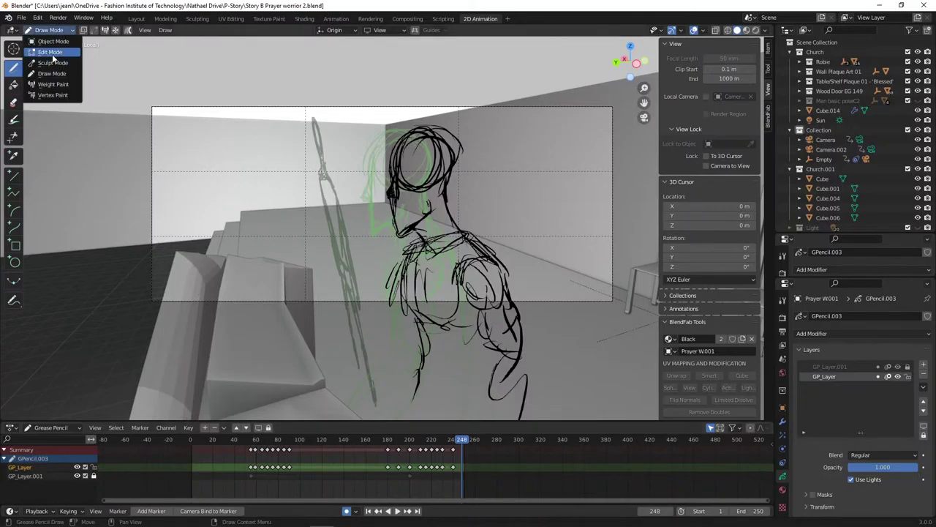
click(53, 58)
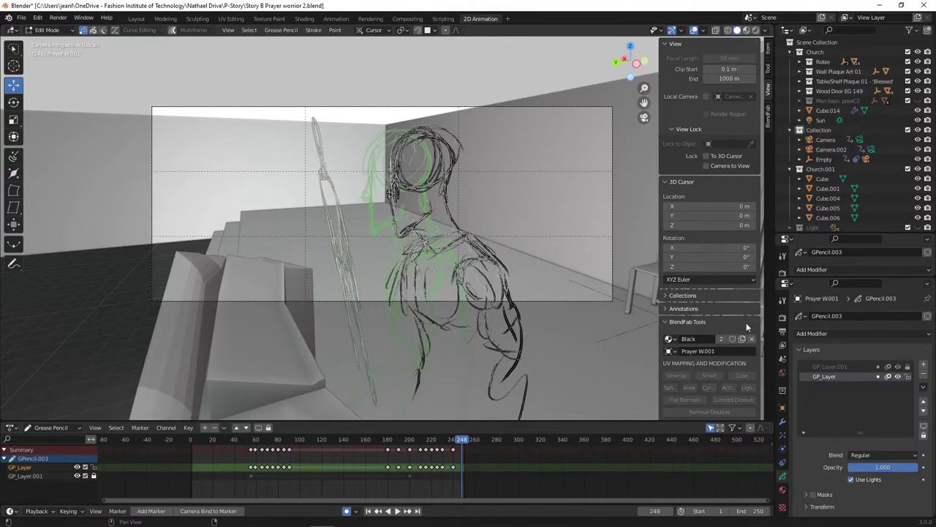
click(907, 366)
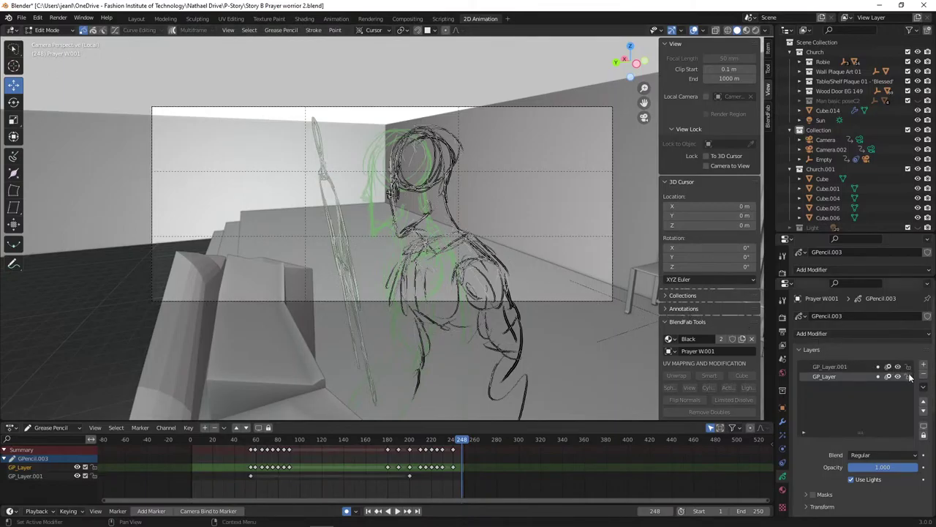
click(907, 376)
- Select the full-body reference figure's strokes at frame 248 and rotate them about -90 degrees around the Z axis to face the camera
mouse_move(240, 103)
mouse_down()
mouse_move(328, 233)
mouse_move(482, 364)
mouse_move(439, 315)
mouse_up()
mouse_move(438, 190)
mouse_down()
mouse_move(406, 136)
mouse_move(344, 109)
mouse_move(241, 335)
mouse_move(542, 471)
mouse_move(606, 333)
mouse_up()
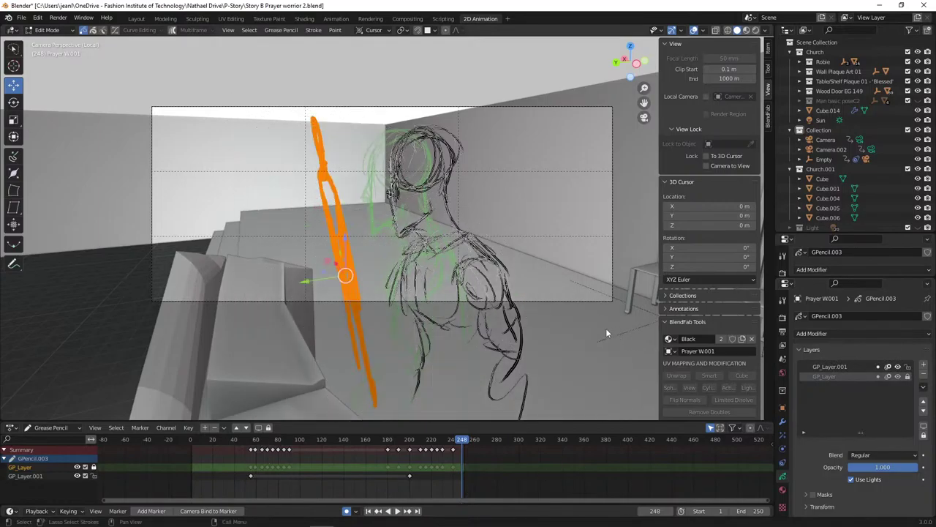
key(r)
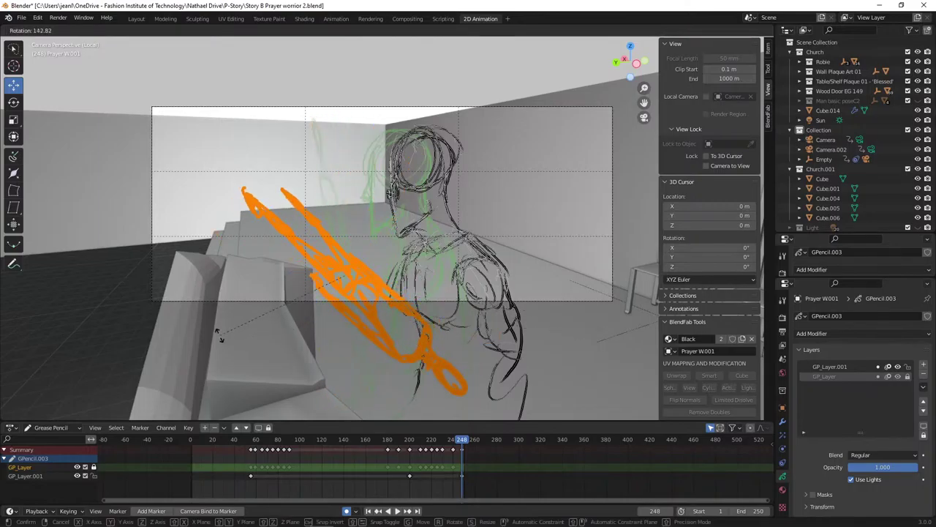
key(z)
key(x)
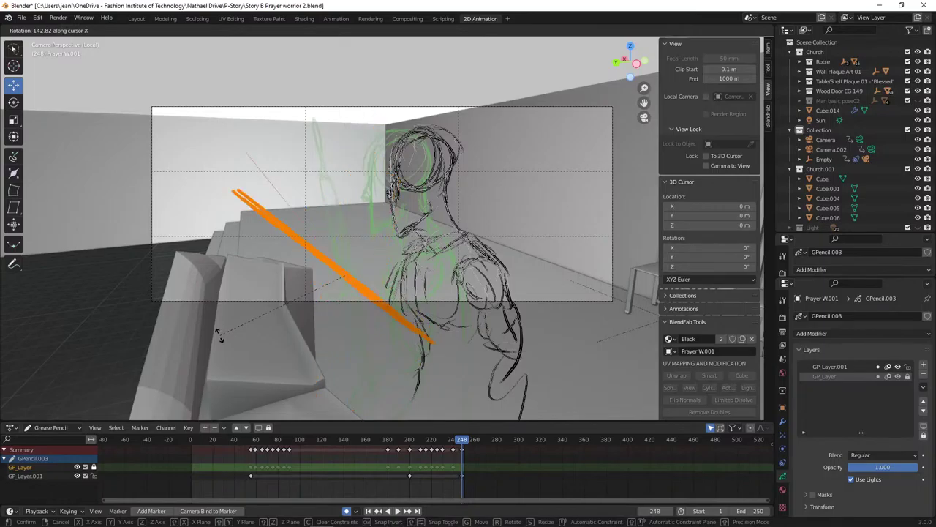
key(y)
key(z)
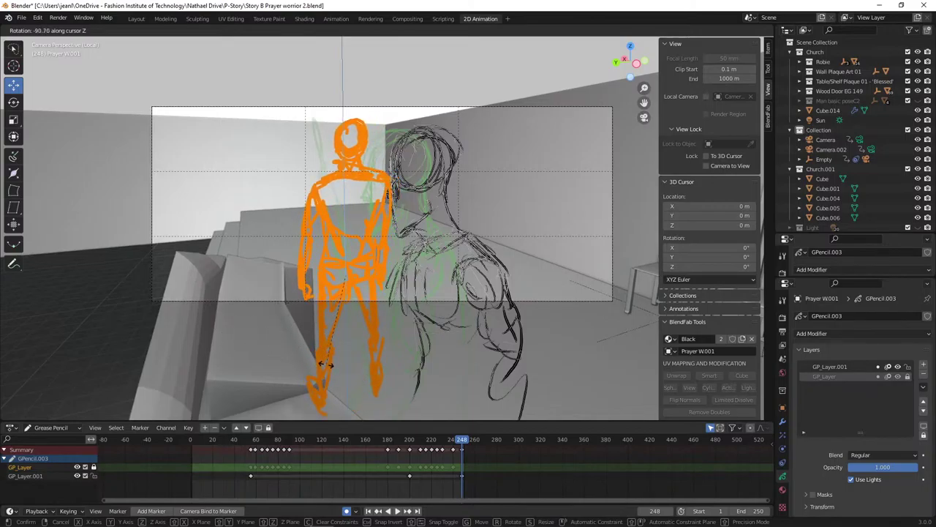
click(331, 366)
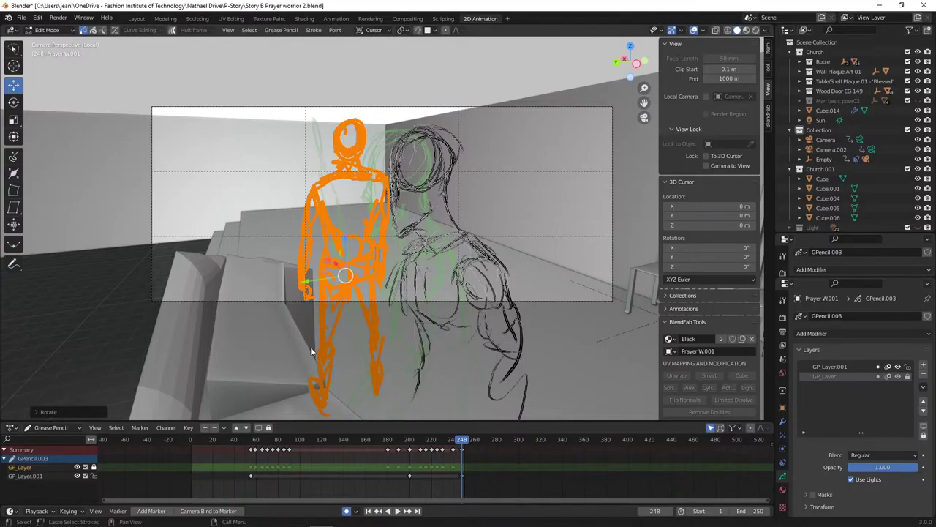
- Inspect the rotated figure from another angle, return to the camera view, and review the animation up to frame 272
mouse_move(309, 346)
middle_down()
mouse_move(284, 319)
mouse_move(394, 314)
mouse_move(233, 296)
mouse_move(404, 304)
middle_up()
key(KP_0)
mouse_move(461, 444)
mouse_down()
mouse_move(428, 452)
mouse_move(466, 454)
mouse_move(435, 461)
mouse_move(463, 464)
mouse_up()
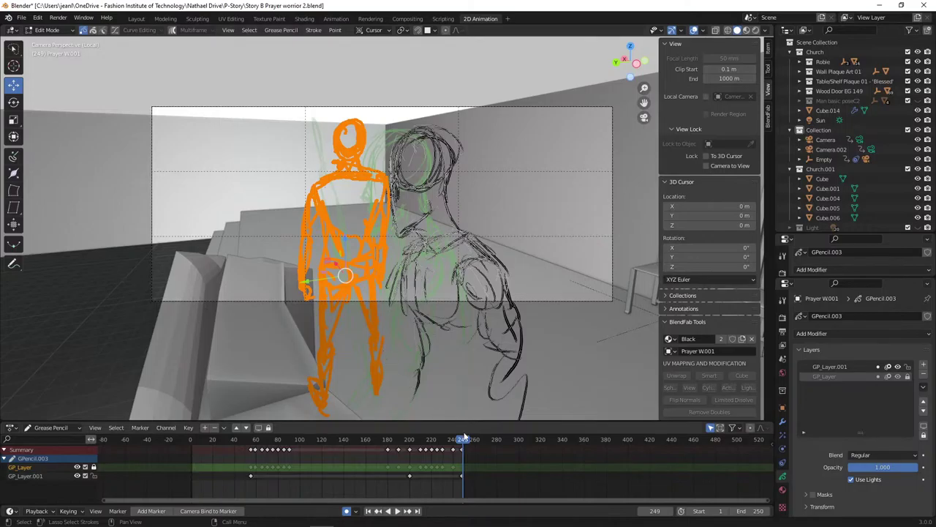
click(449, 439)
key(space)
mouse_move(448, 445)
mouse_down()
mouse_move(203, 444)
mouse_move(488, 447)
mouse_up()
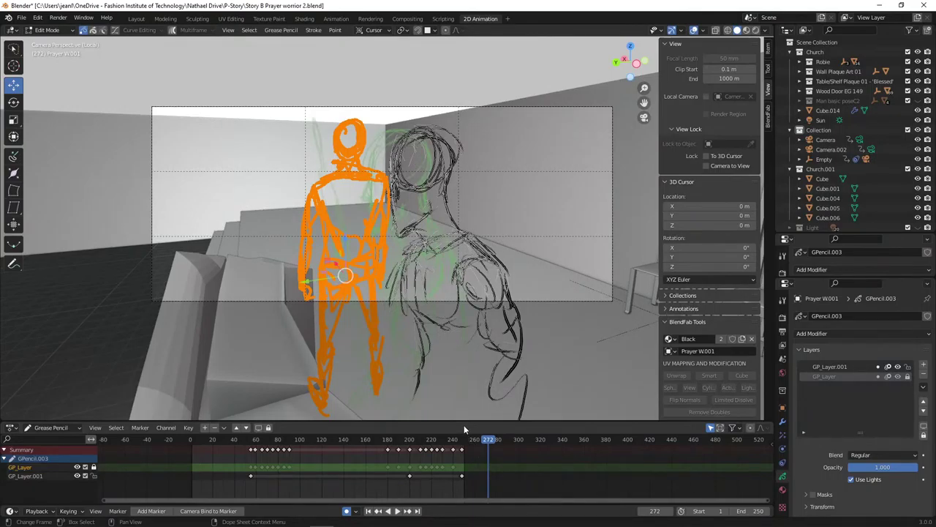
- Switch the grease pencil object to Draw Mode, go to frame 251 and set the animation's end frame to 504
click(58, 31)
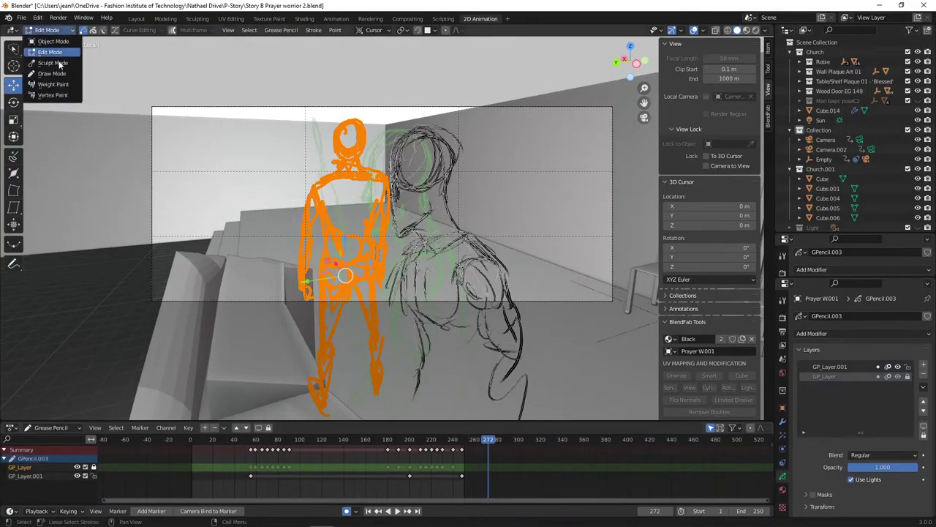
click(59, 74)
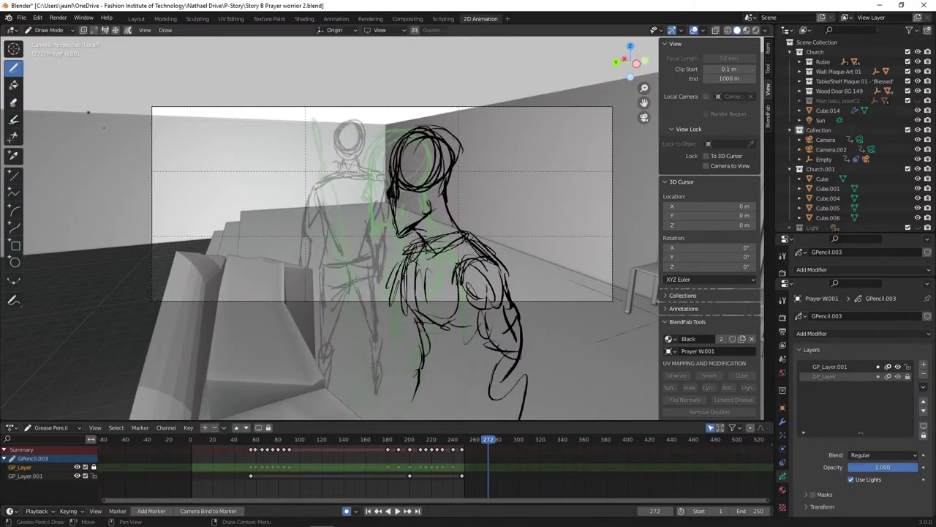
drag(491, 443, 465, 444)
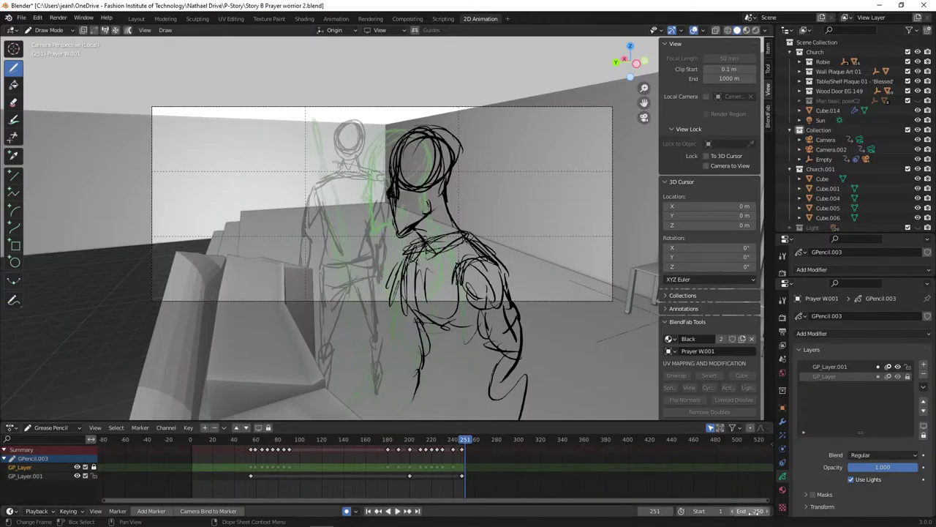
mouse_move(753, 511)
mouse_down()
mouse_move(935, 510)
mouse_move(594, 511)
mouse_up()
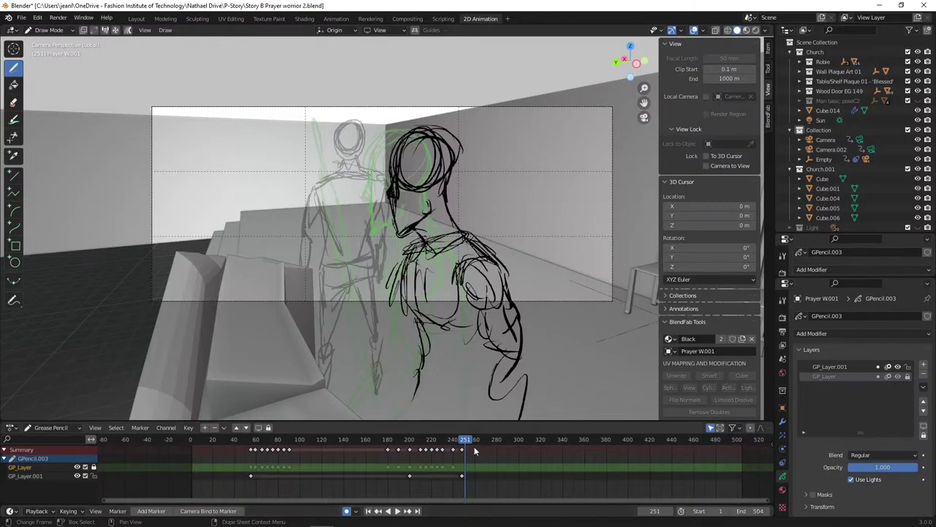
- Play back the warrior's turn to frame 271 and examine the last drawing at different magnifications
scroll(432, 454, down, 2)
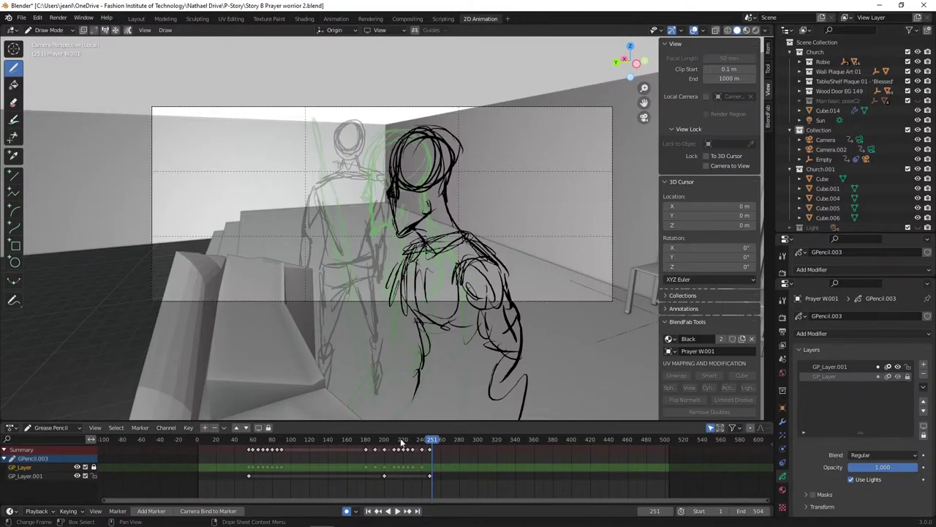
drag(401, 442, 439, 460)
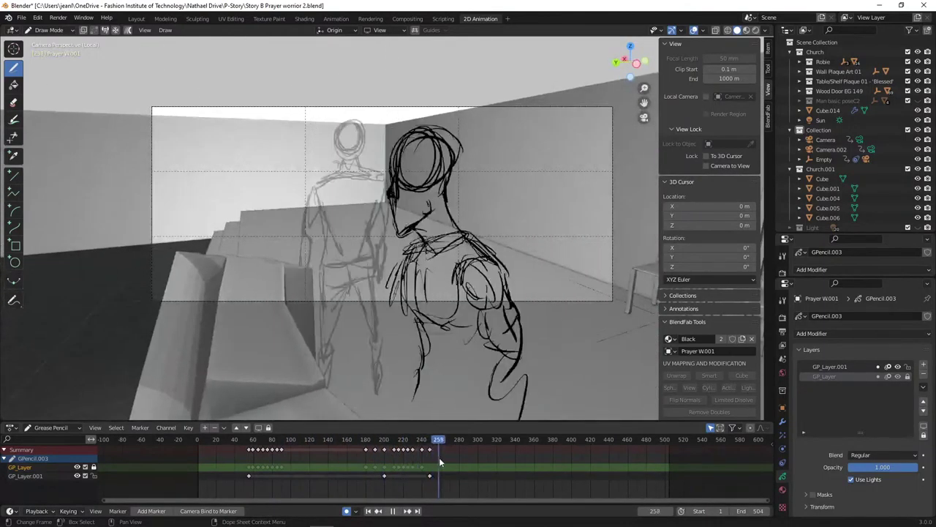
key(space)
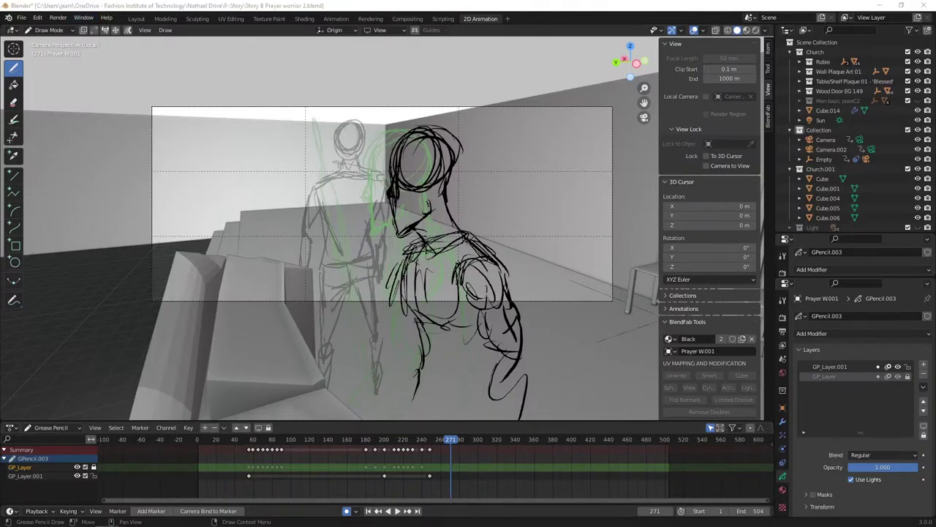
scroll(580, 171, down, 2)
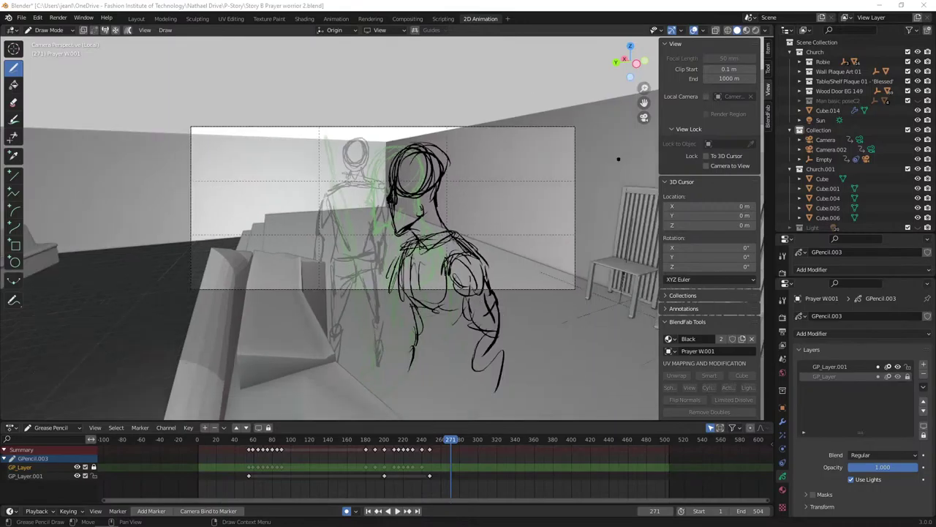
scroll(580, 170, up, 4)
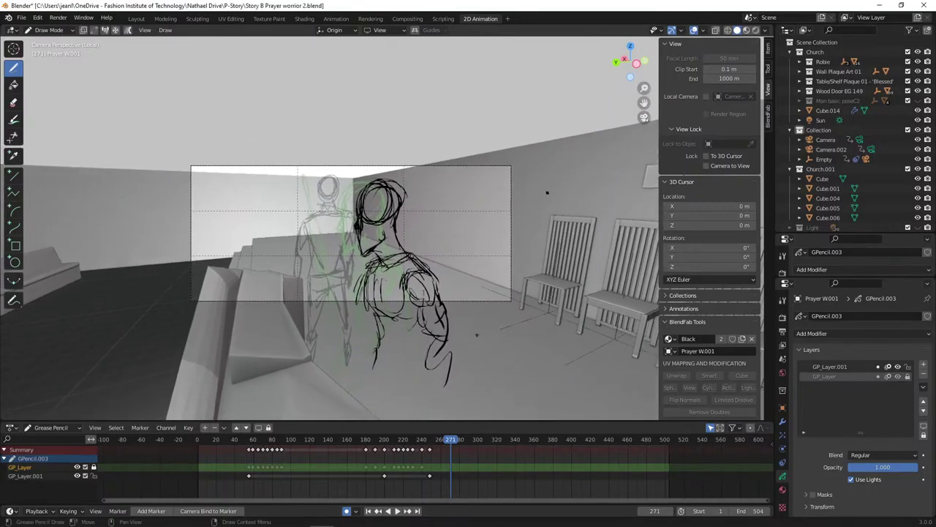
scroll(441, 251, up, 3)
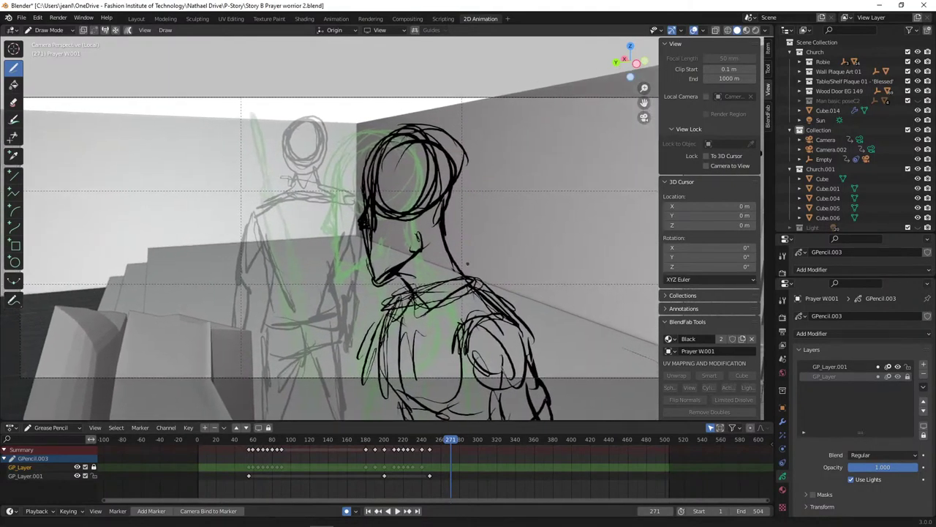
- Scrub back through the drawings at frames 235 and 178, stopping at frame 103
mouse_move(448, 442)
mouse_down()
mouse_move(345, 443)
mouse_move(418, 453)
mouse_up()
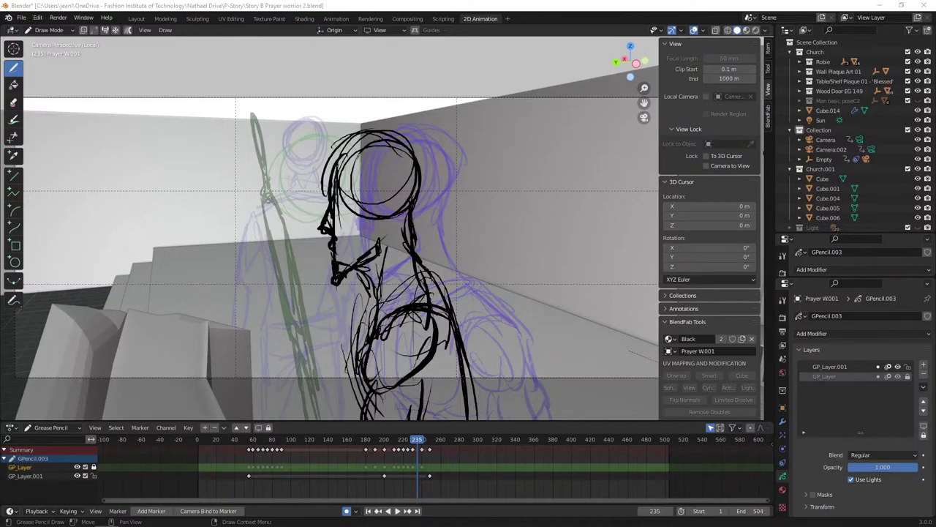
scroll(558, 318, down, 1)
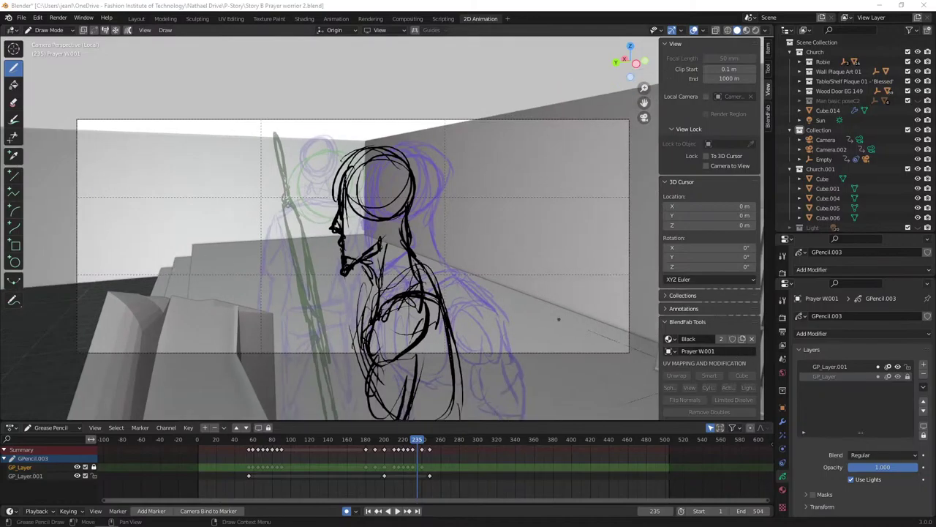
scroll(541, 346, down, 1)
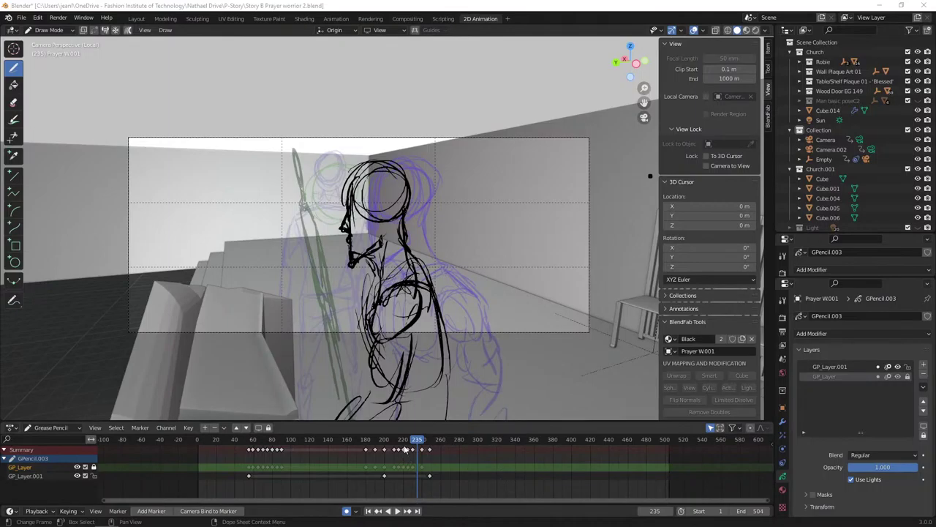
mouse_move(406, 449)
mouse_down()
mouse_move(407, 440)
mouse_move(334, 440)
mouse_move(363, 439)
mouse_up()
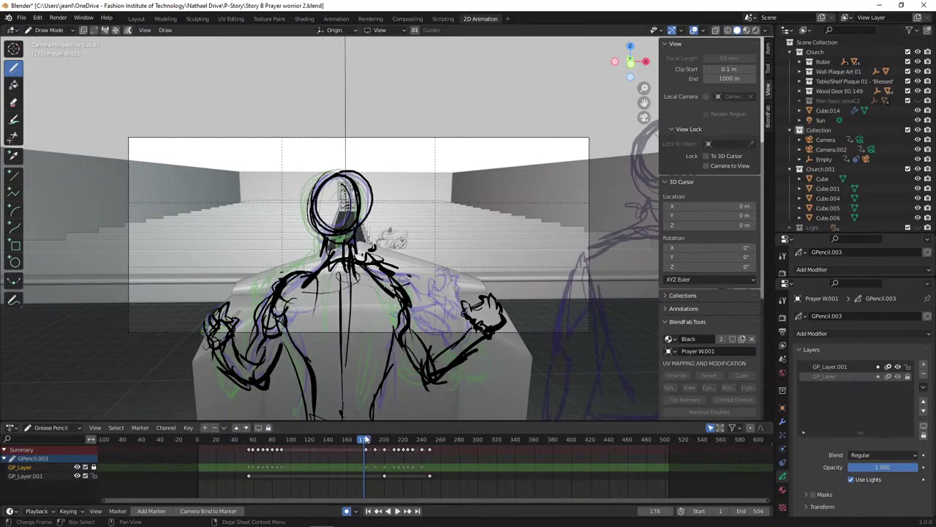
mouse_move(366, 439)
mouse_down()
mouse_move(268, 439)
mouse_move(295, 429)
mouse_up()
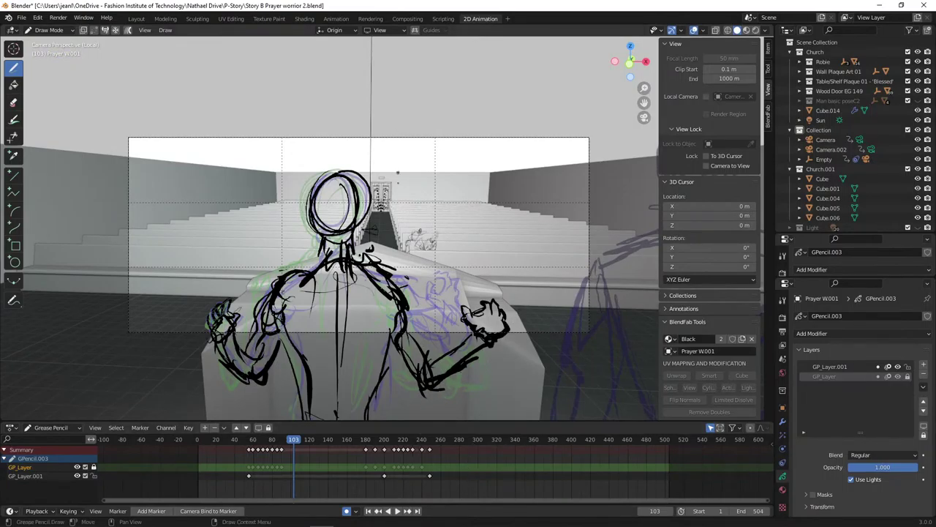
- Switch to Object Mode, select Camera.002 and leave its view for an overview of the church scene
click(49, 30)
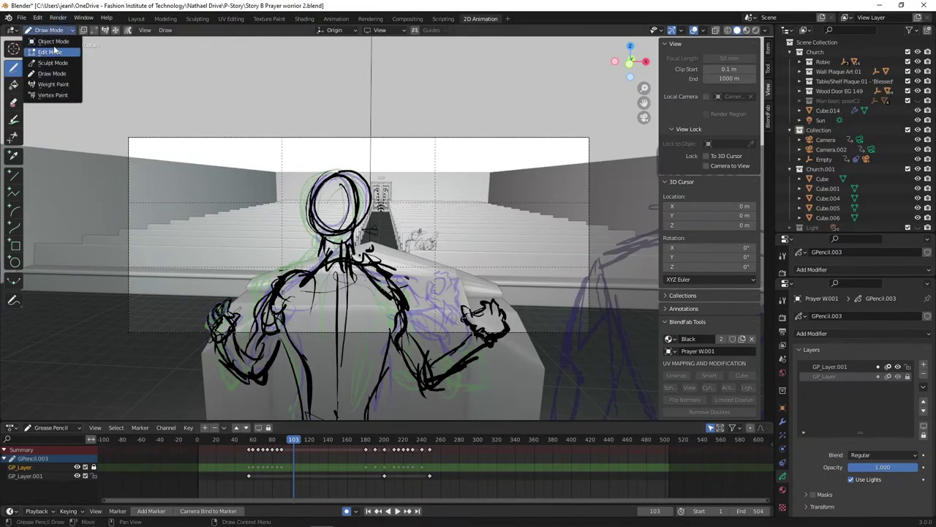
click(53, 41)
scroll(326, 292, down, 3)
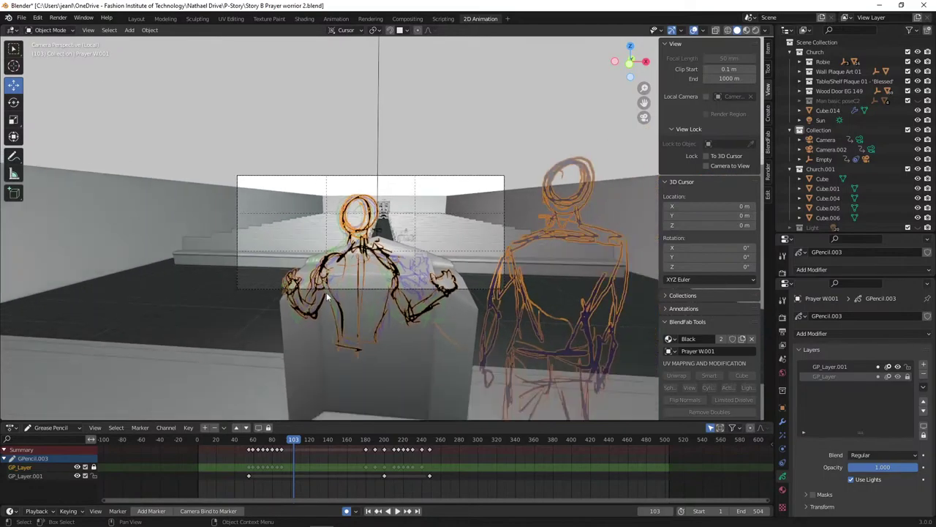
scroll(326, 292, up, 3)
click(831, 149)
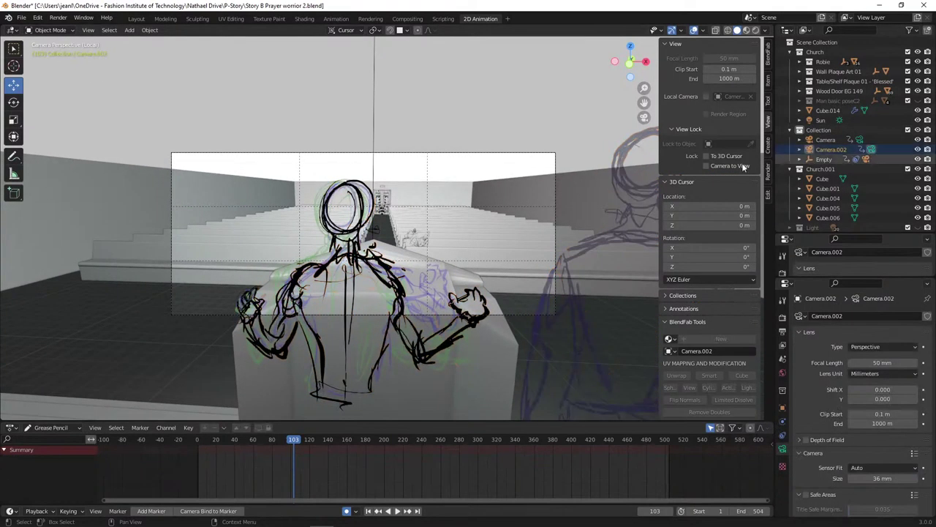
click(744, 167)
middle_drag(210, 323, 319, 255)
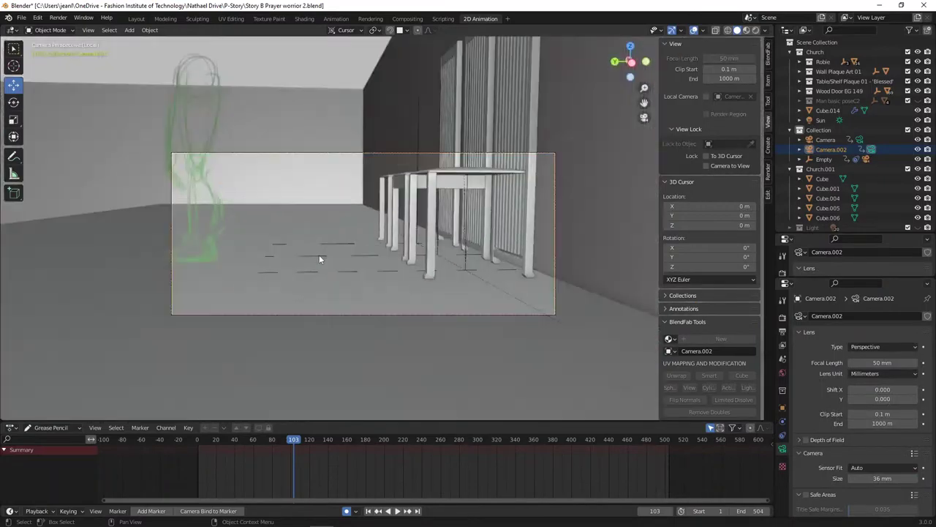
key(KP_0)
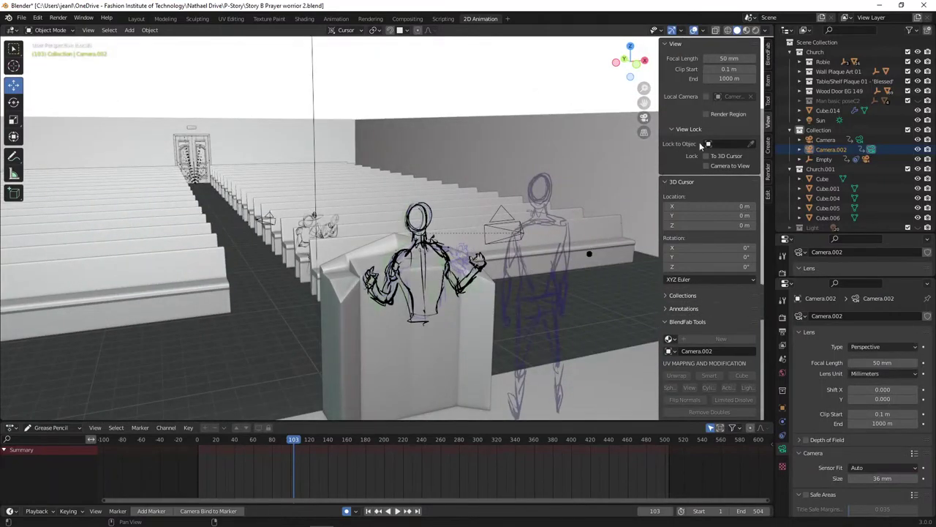
- Make Camera the active scene camera, look through it at the seated figures and move to frame 130
click(860, 140)
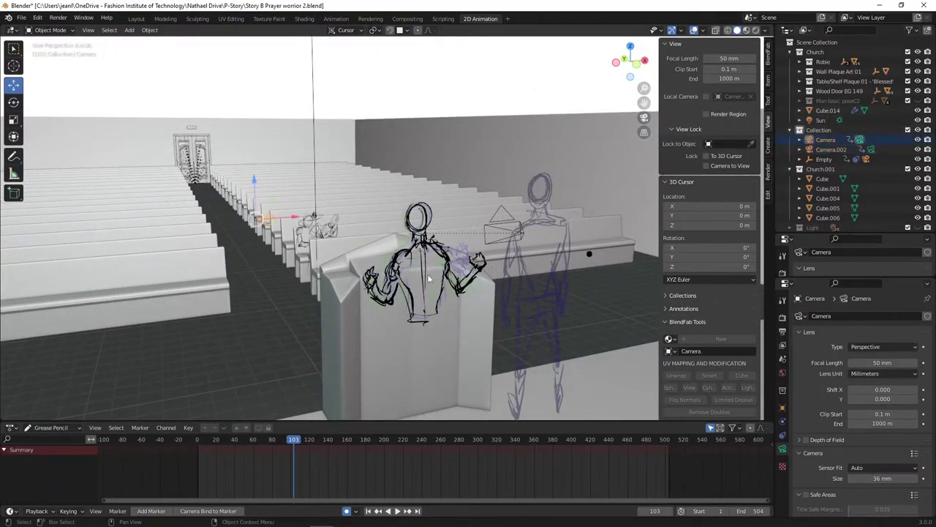
key(ctrl+KP_0)
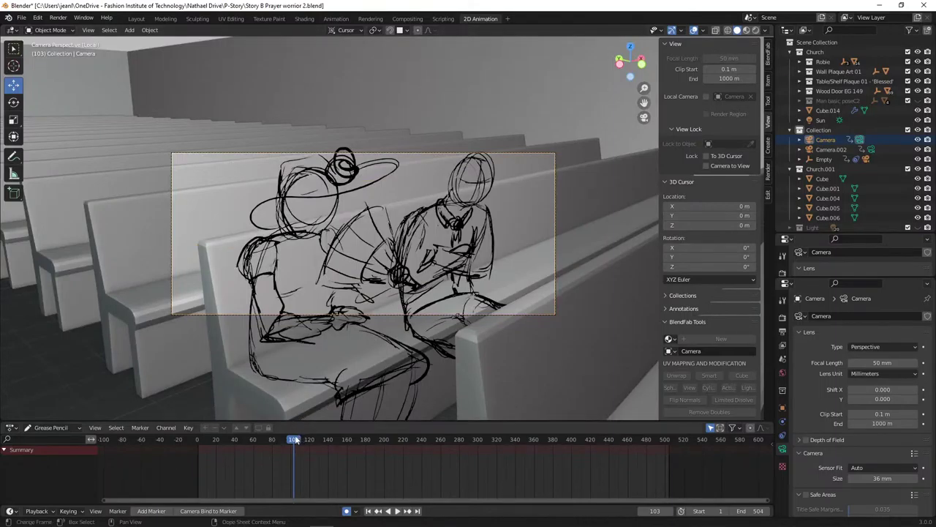
mouse_move(295, 441)
mouse_down()
mouse_move(196, 446)
mouse_move(319, 441)
mouse_up()
- Add a Wave Distortion effect to Lady with hat, playing the animation and setting amplitude 10.9, period 20.1 and phase 0.6
click(264, 263)
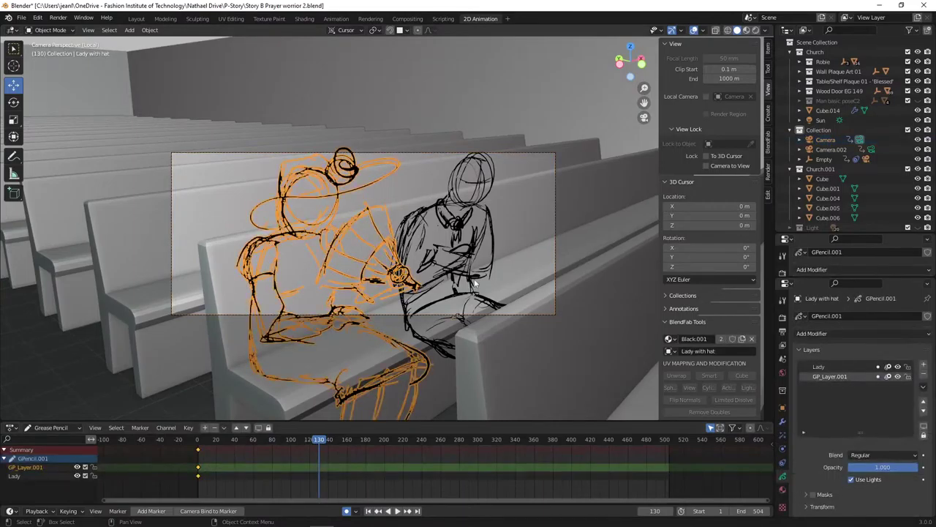
click(783, 439)
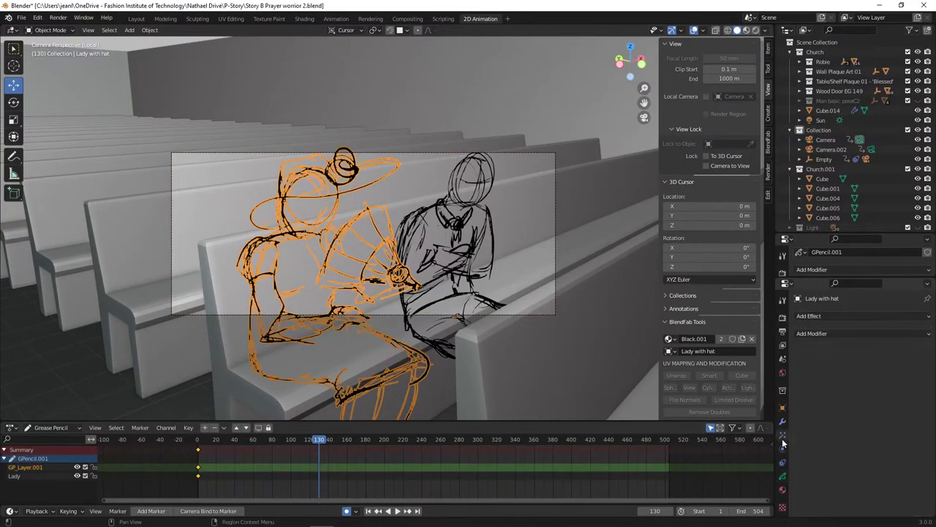
click(802, 315)
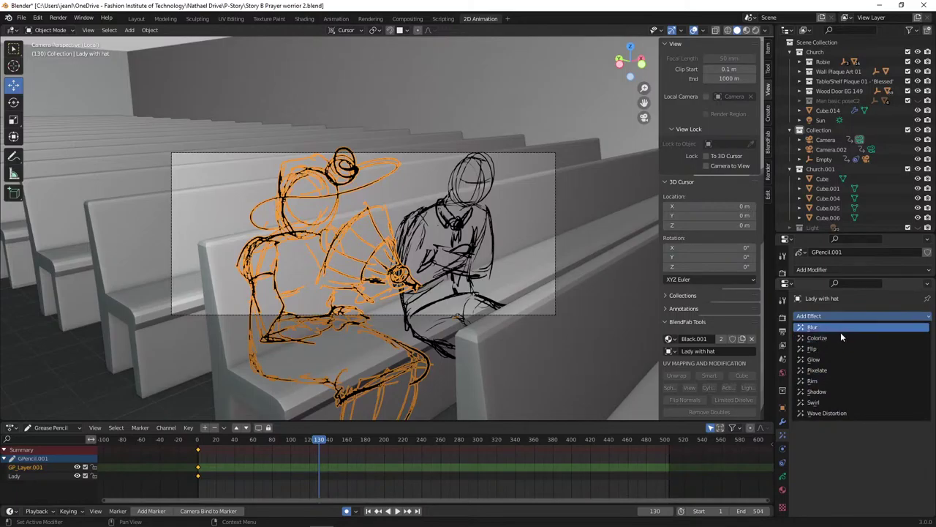
click(845, 414)
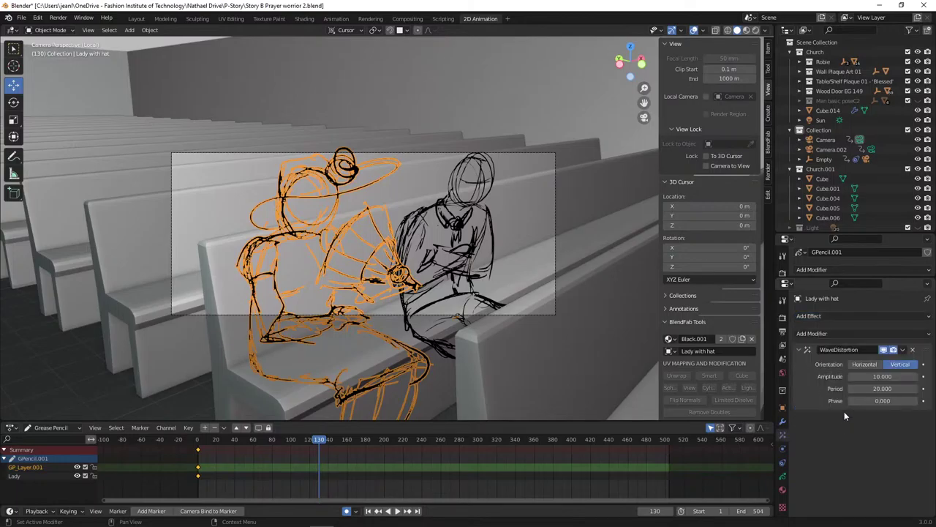
key(space)
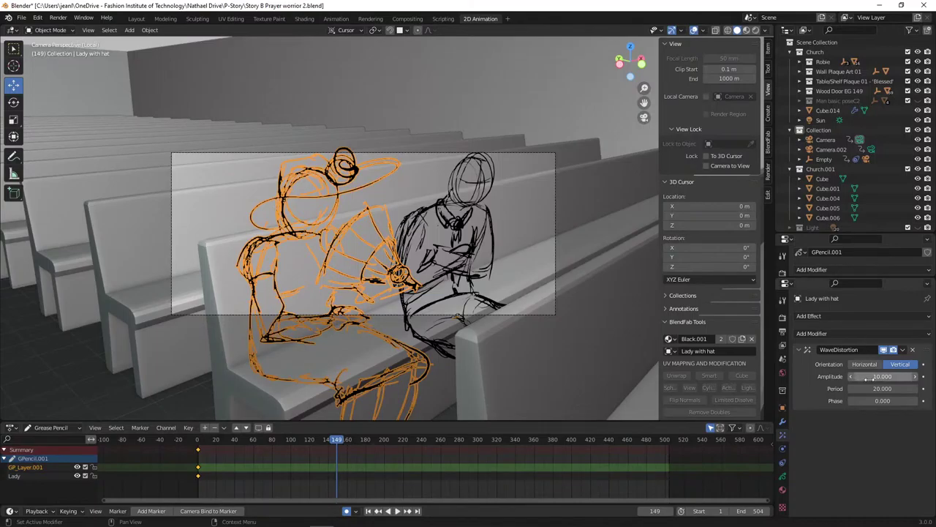
drag(869, 379, 878, 400)
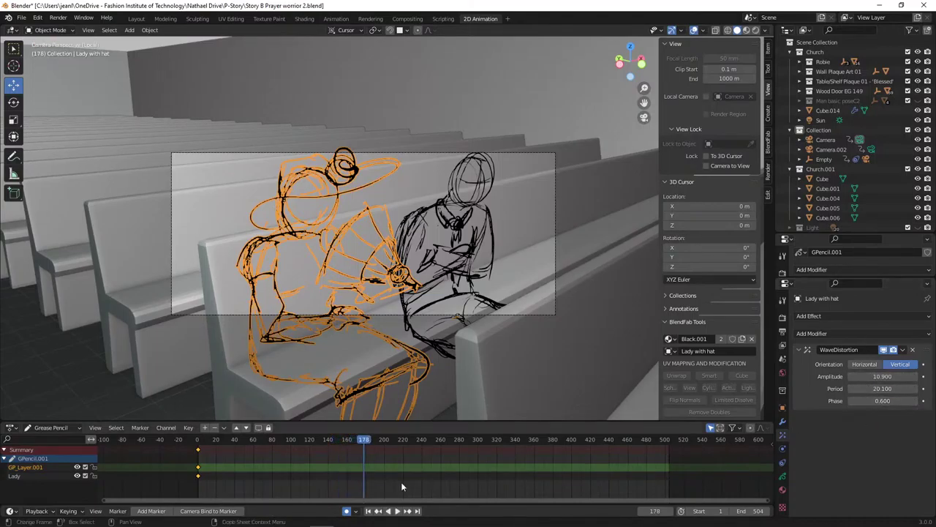
- Add a Noise modifier to Lady with hat and play the animation to see the wobble
scroll(399, 483, down, 3)
mouse_move(398, 481)
middle_down()
mouse_move(410, 461)
mouse_move(409, 486)
middle_up()
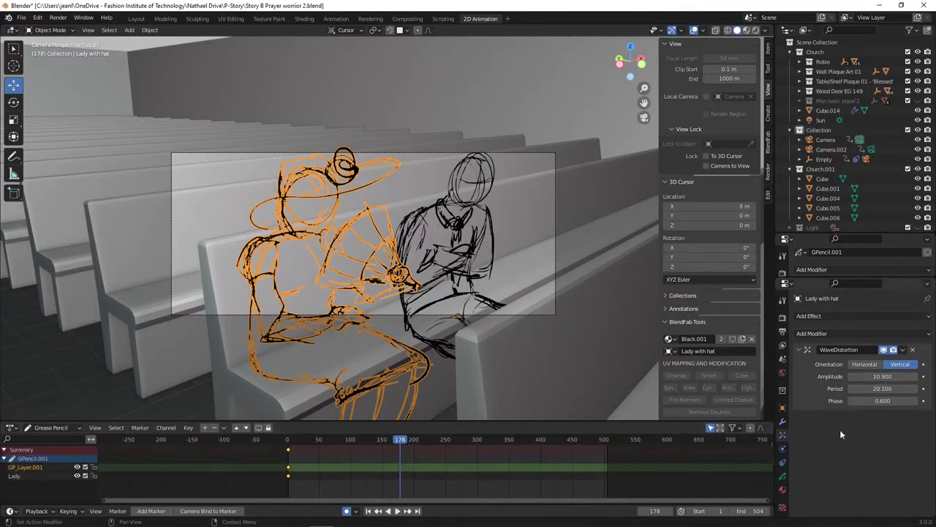
click(782, 462)
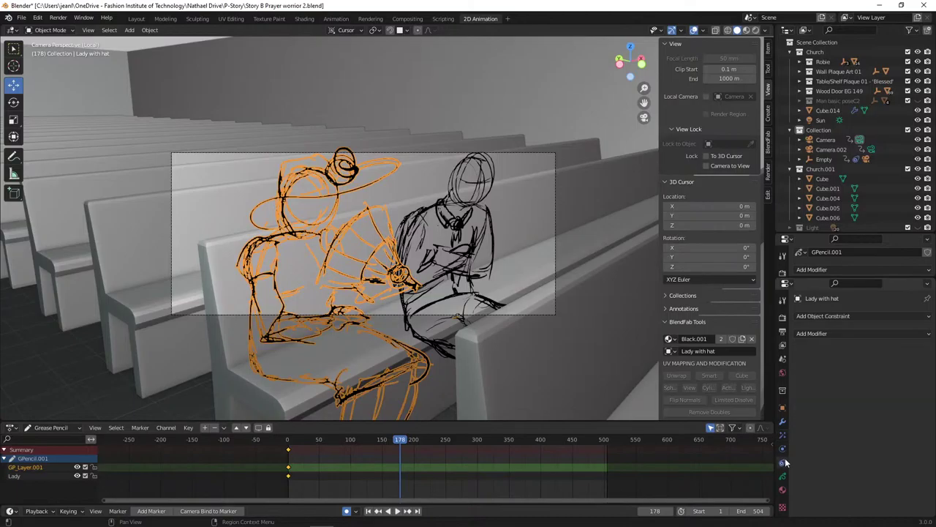
click(834, 334)
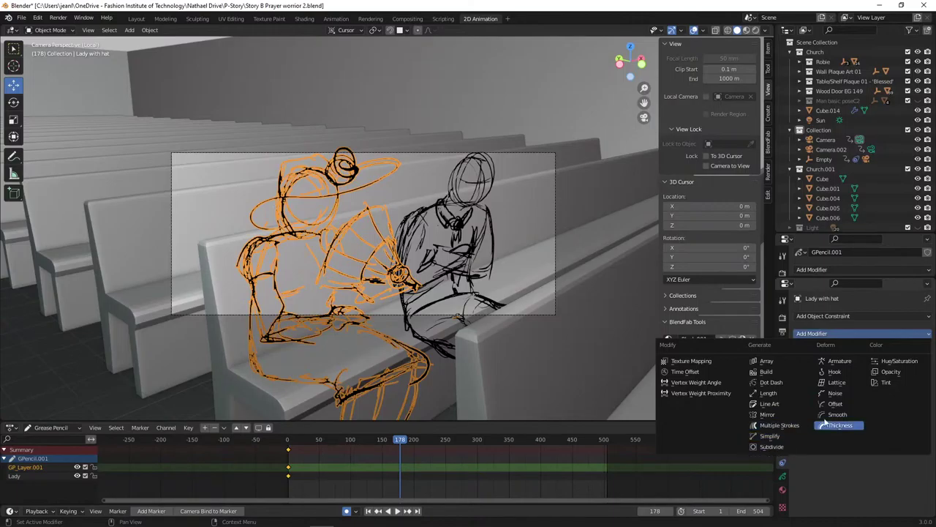
key(Escape)
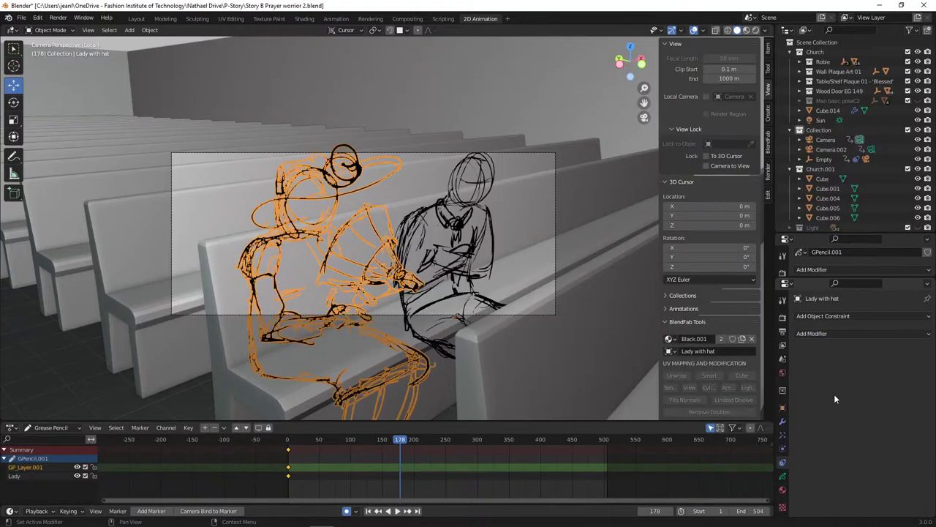
key(space)
key(space)
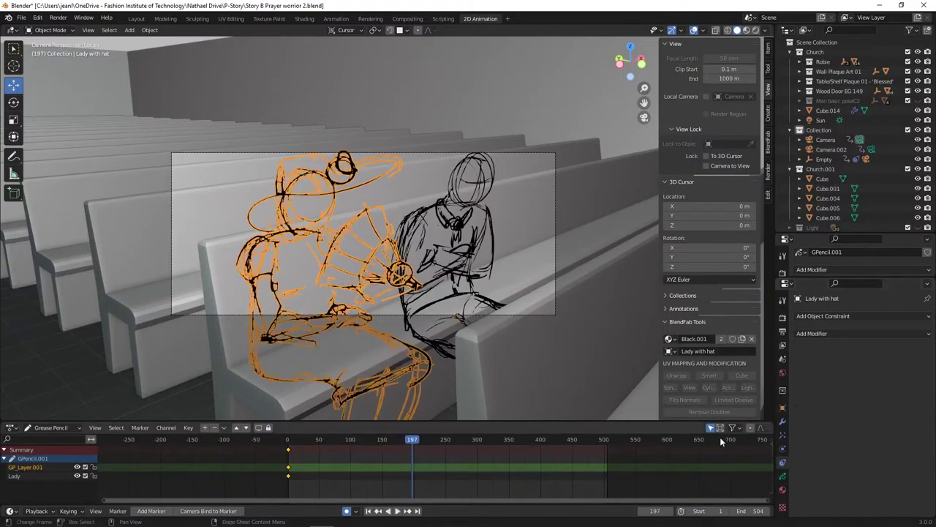
- Remove the Wave Distortion effect from Lady with hat and look through its constraint, data and material properties
click(782, 436)
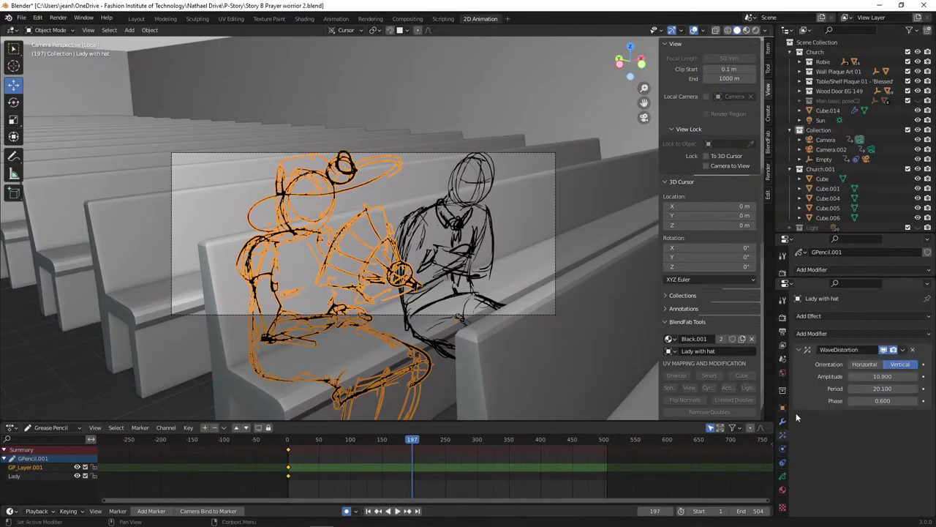
click(914, 350)
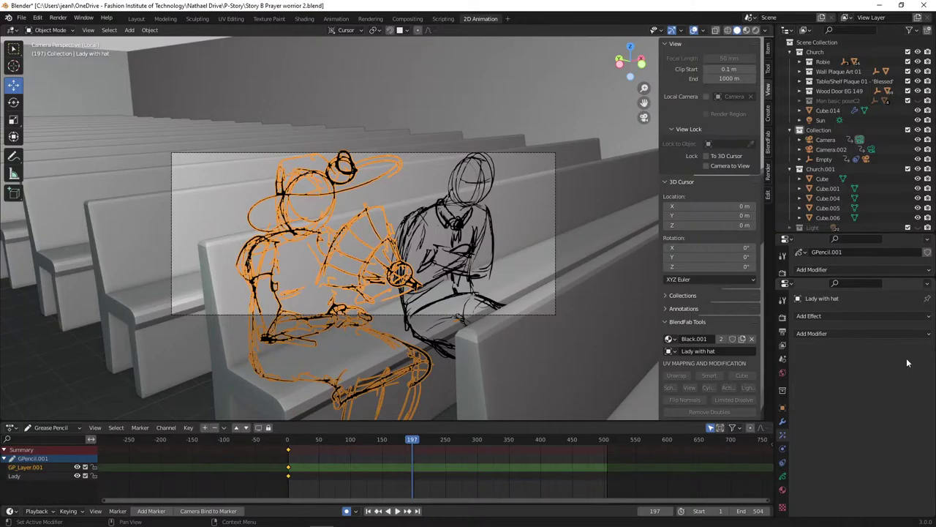
click(783, 462)
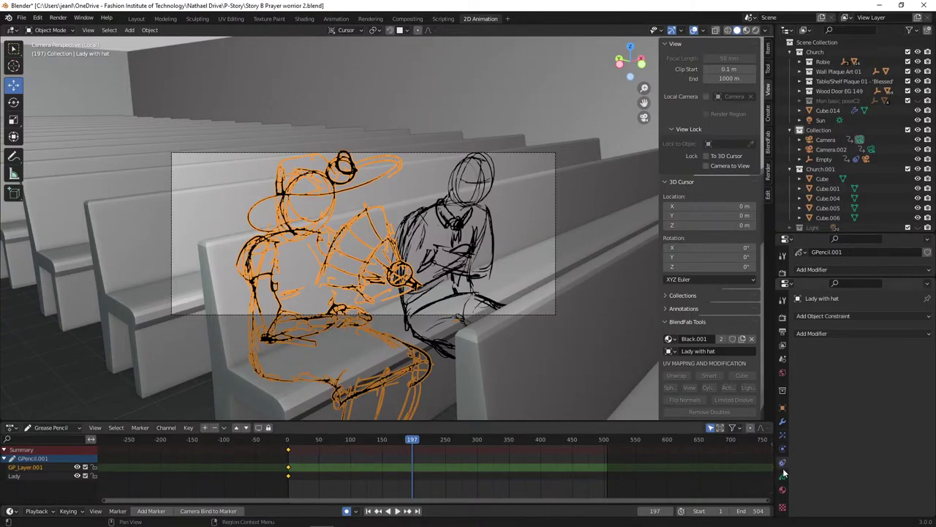
click(782, 477)
click(782, 490)
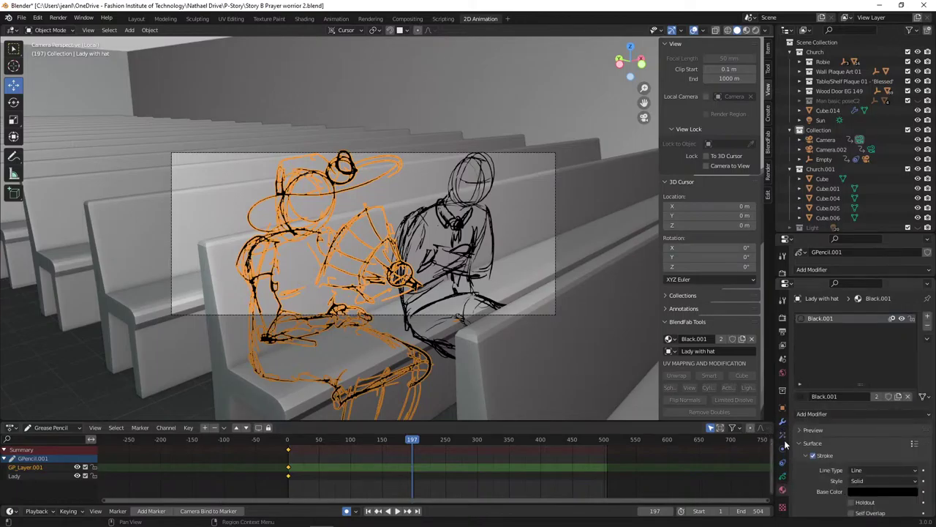
- Move to frame 218, select Pews 2 and reselect Lady with hat
click(783, 462)
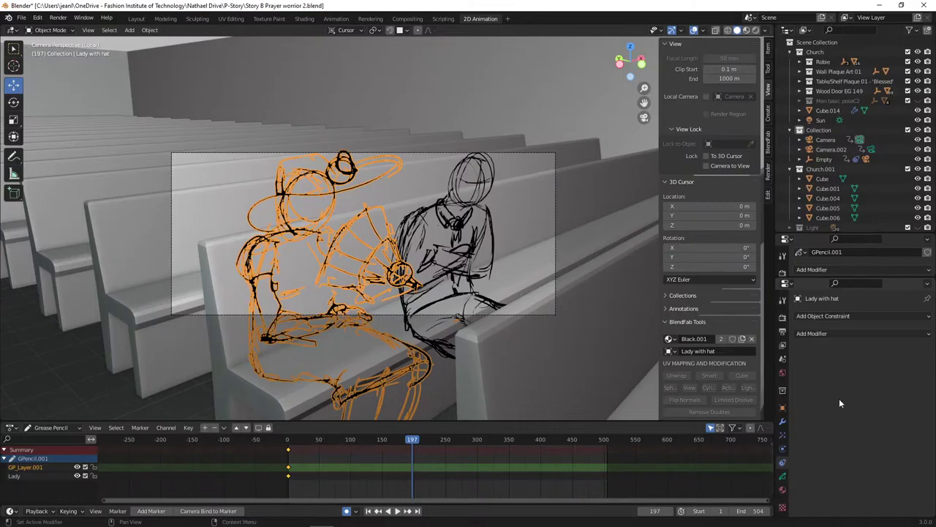
click(925, 335)
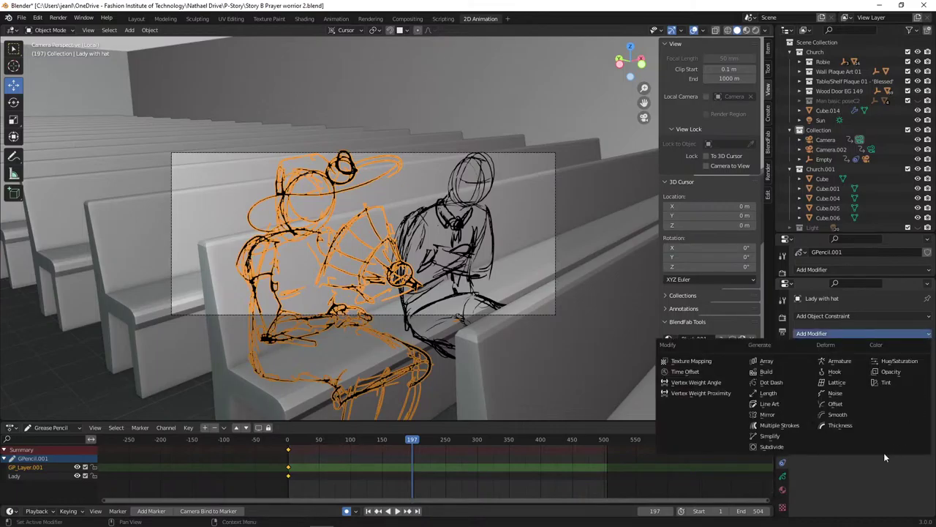
click(425, 450)
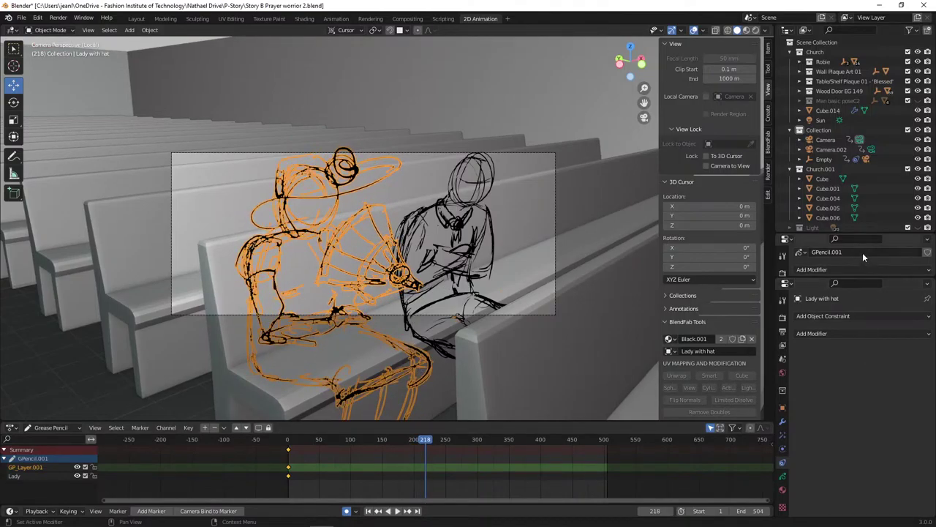
scroll(855, 175, down, 3)
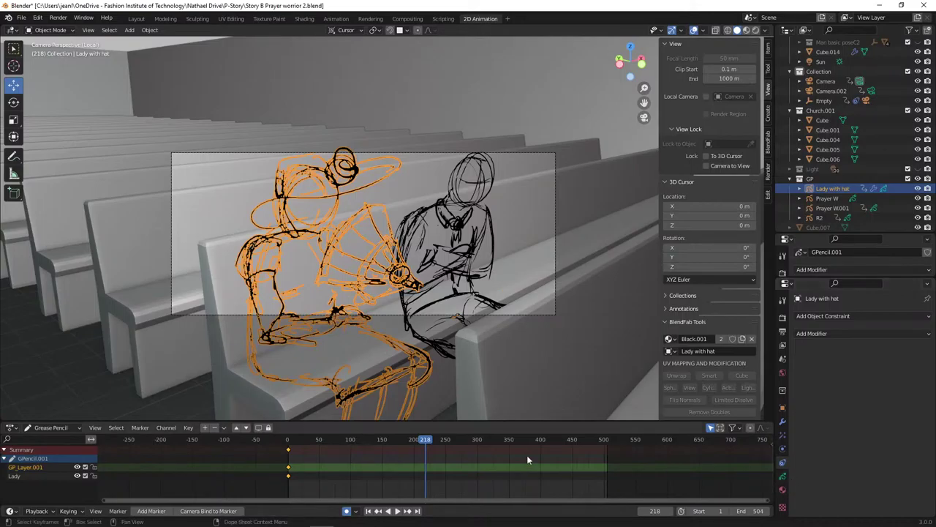
click(541, 380)
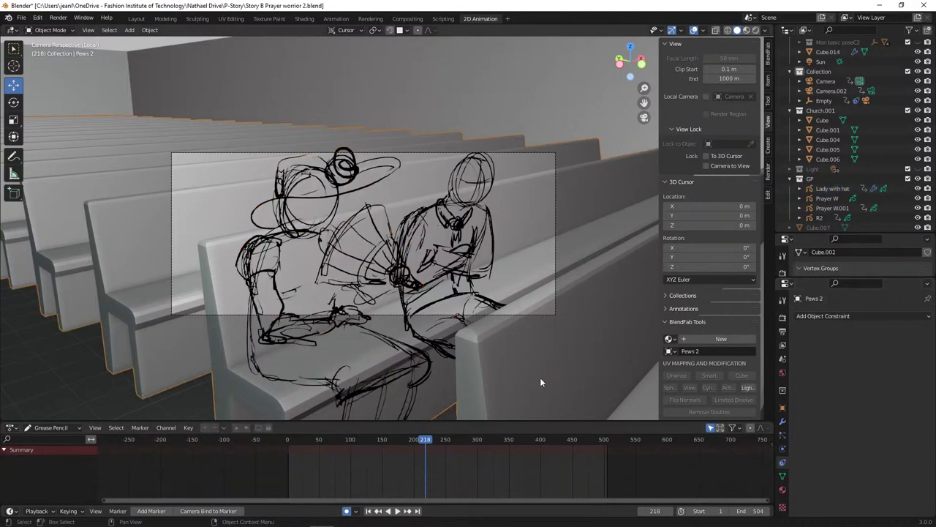
click(348, 308)
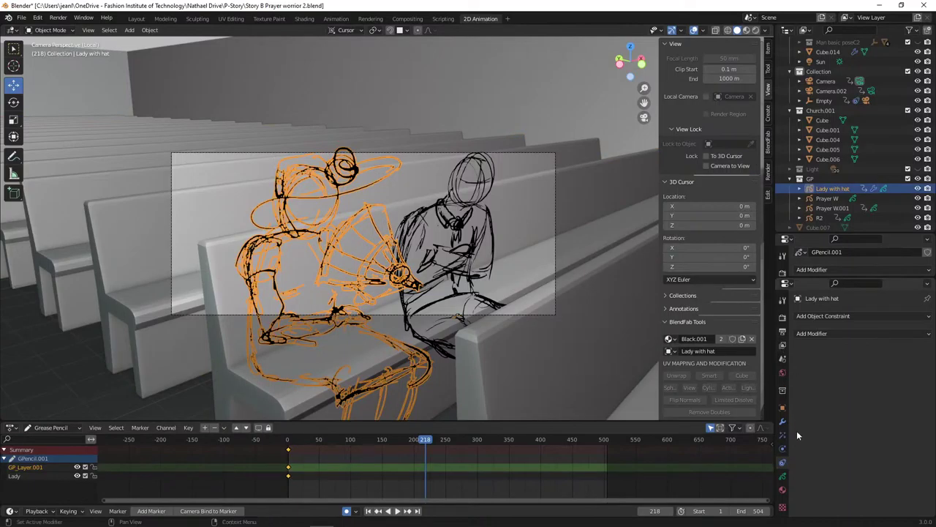
- Try another Noise modifier on Lady with hat and undo it
click(856, 334)
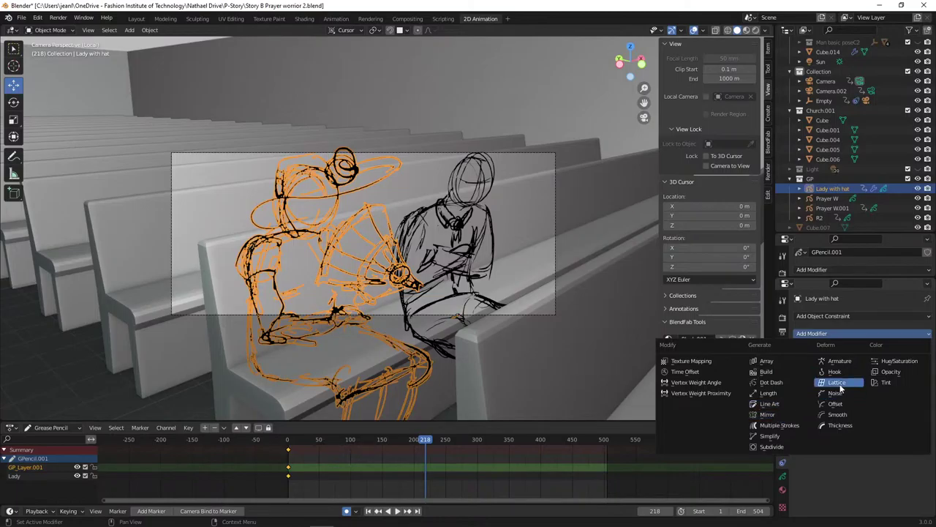
key(Escape)
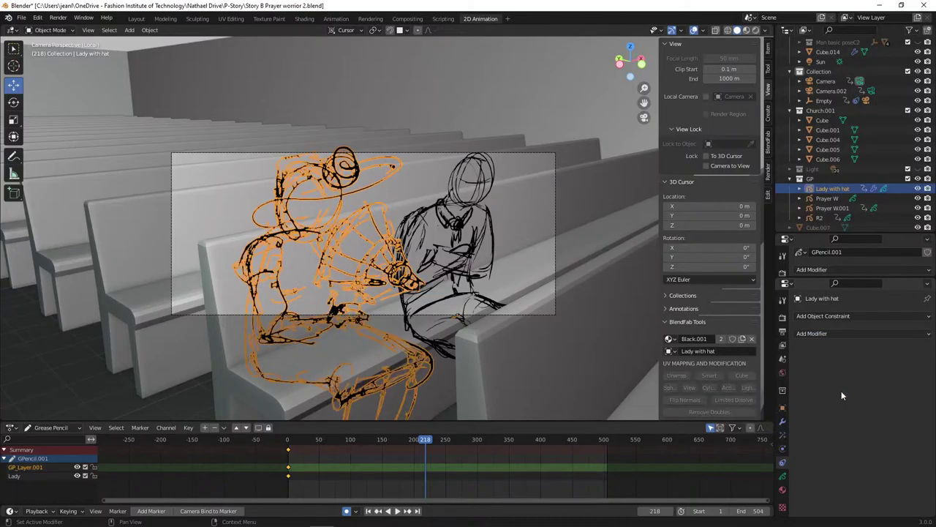
key(ctrl+z)
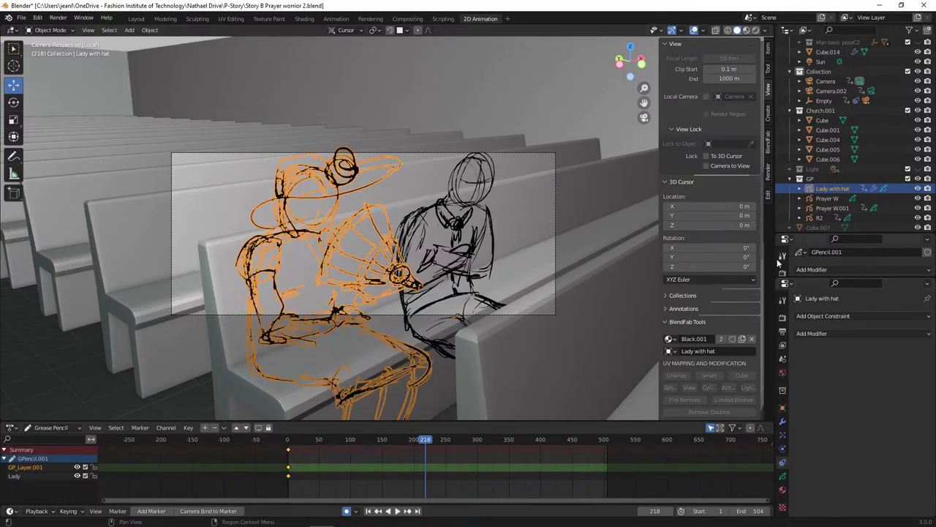
- Check the modifier and tool properties of Lady with hat, try a further Noise modifier, undo it and play the animation
click(781, 422)
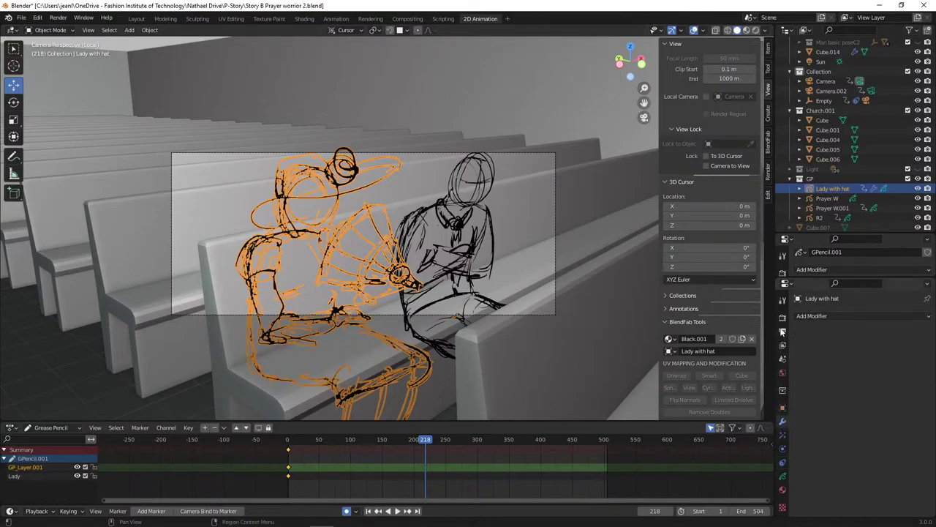
click(782, 300)
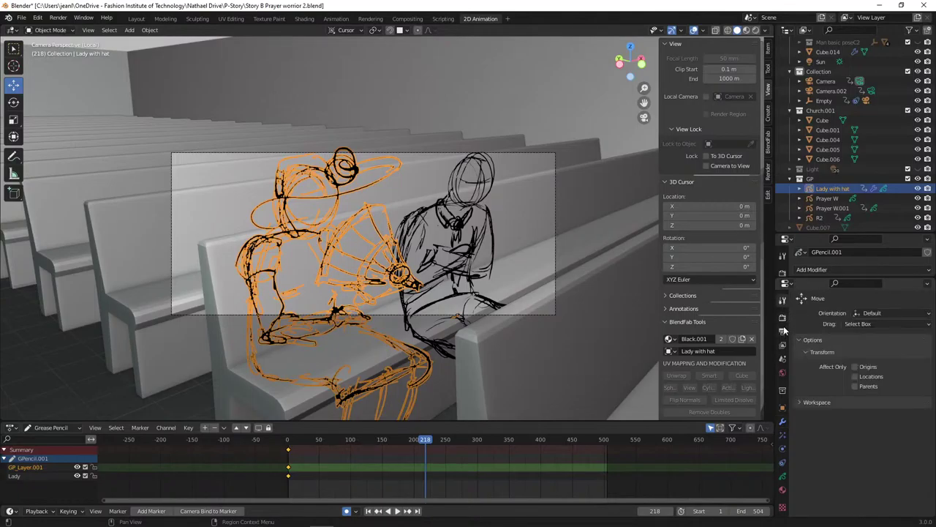
click(782, 422)
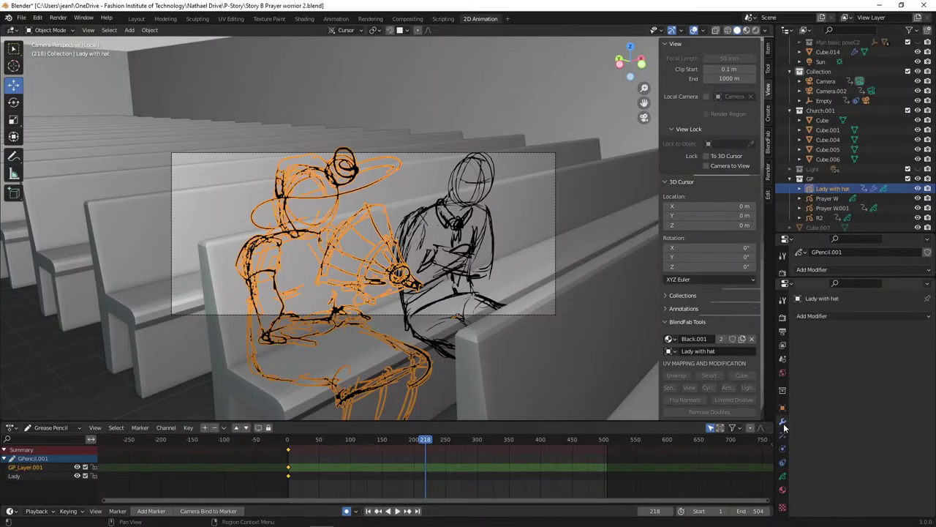
click(813, 316)
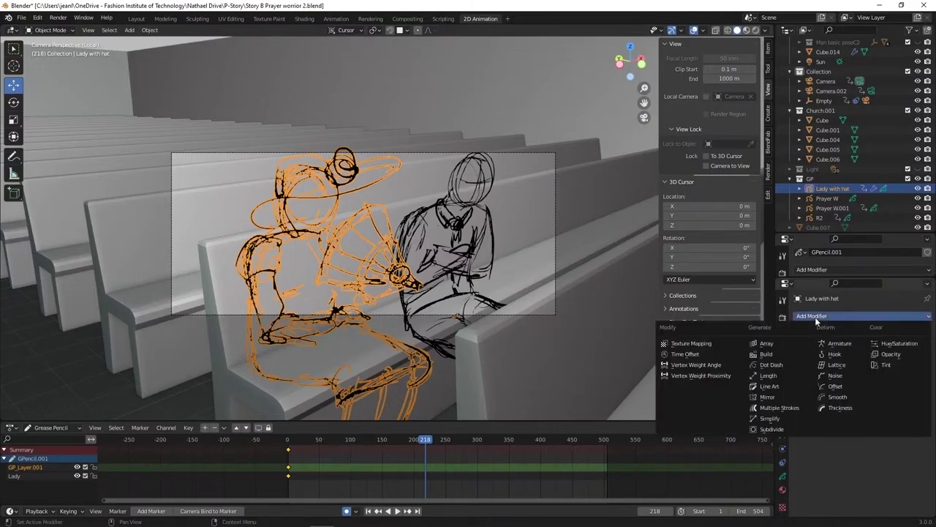
click(815, 316)
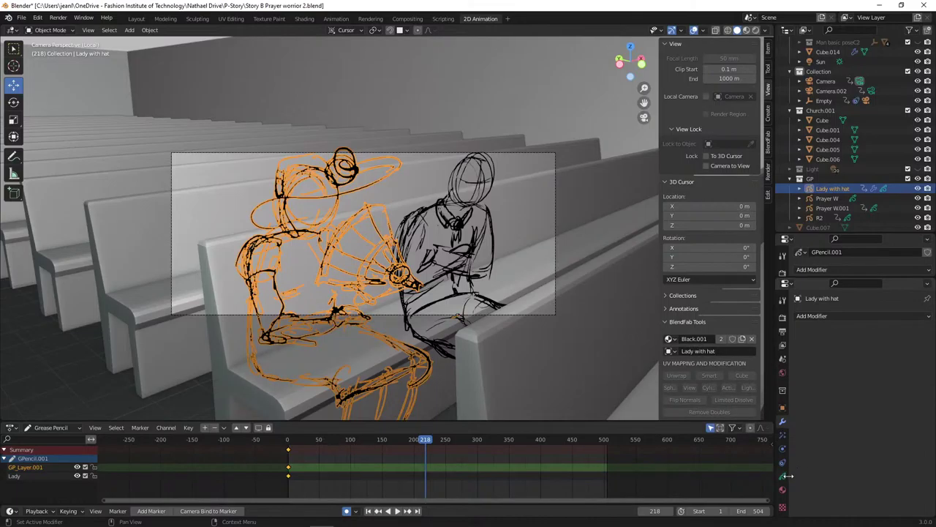
click(814, 317)
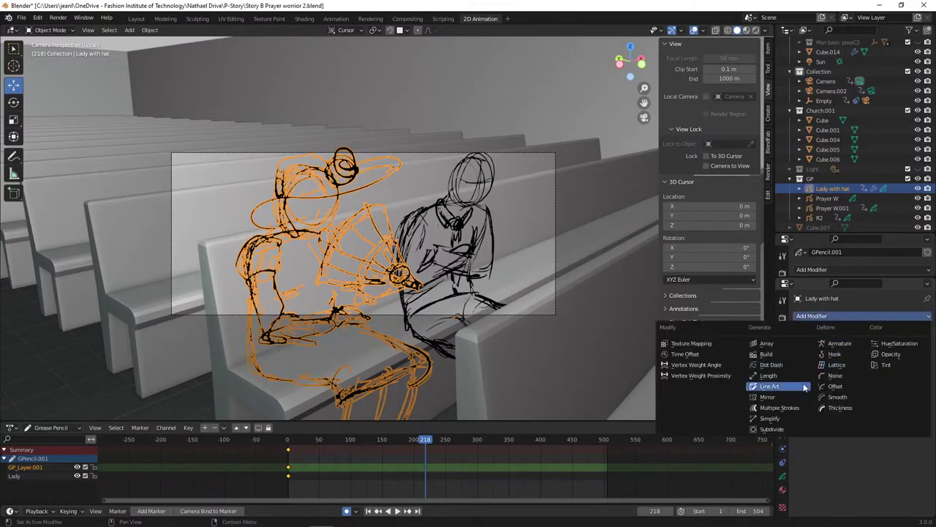
click(848, 376)
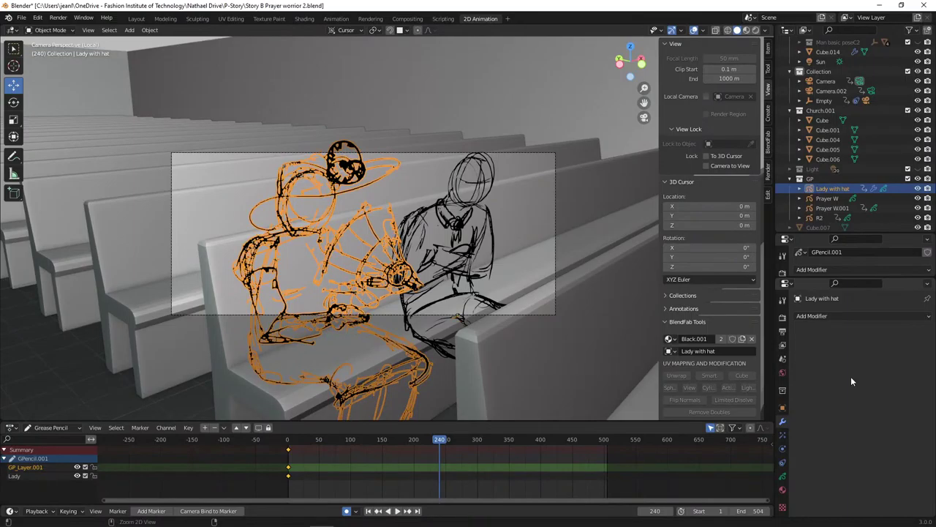
key(ctrl+z)
key(space)
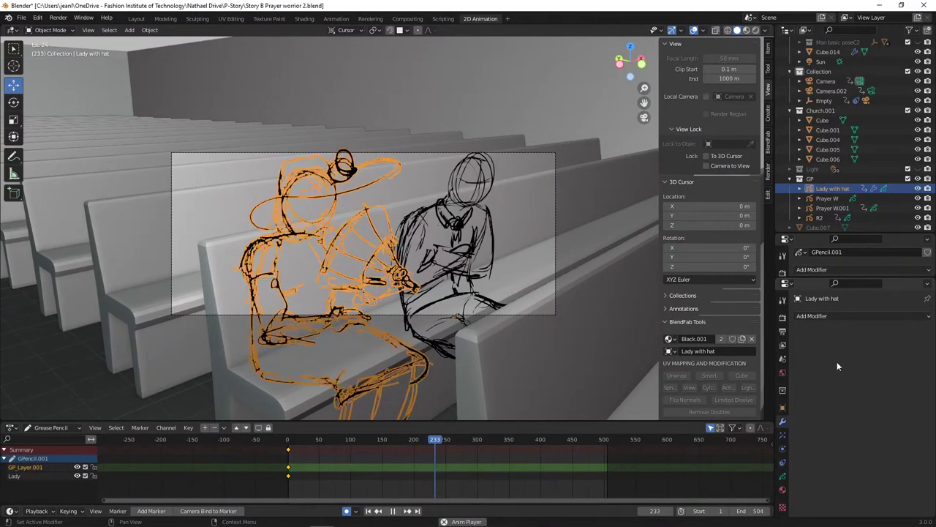
key(space)
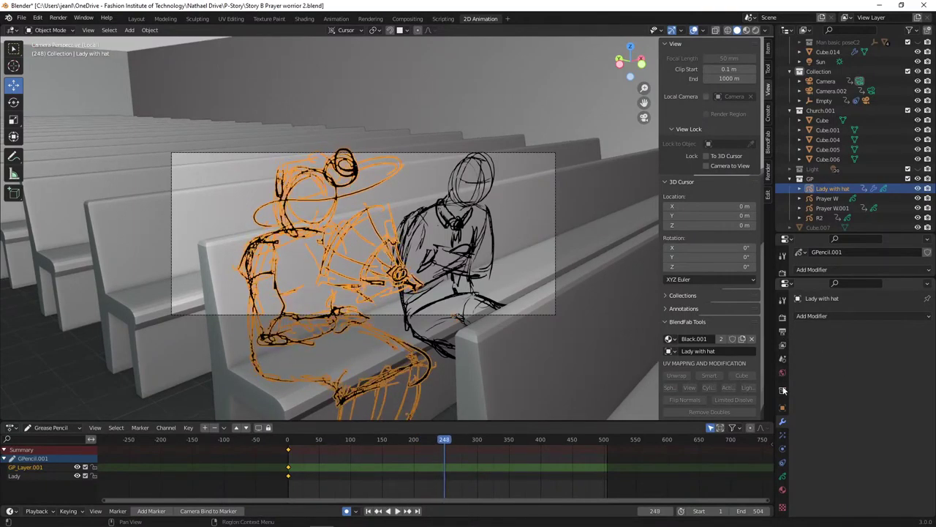
- Look through the effects available for Lady with hat and try adding the Noise modifier once more
click(784, 433)
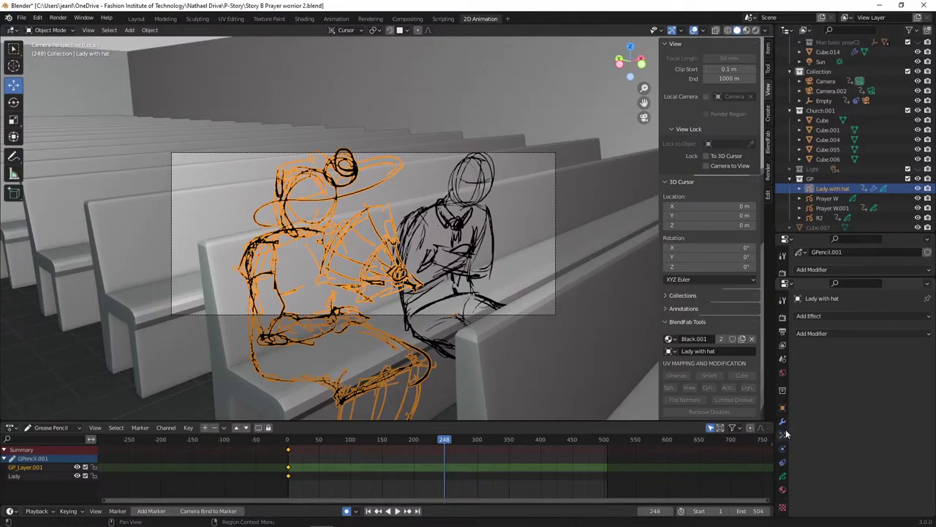
click(820, 333)
click(819, 316)
click(819, 316)
click(834, 336)
click(836, 400)
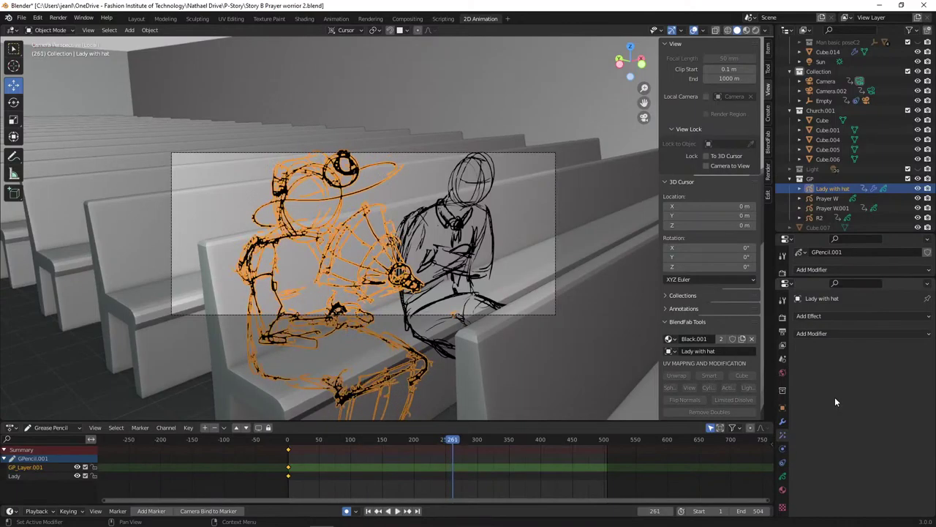
- Undo back past the removal of the Wave Distortion effect on Lady with hat, playing the animation between undos
key(ctrl+z)
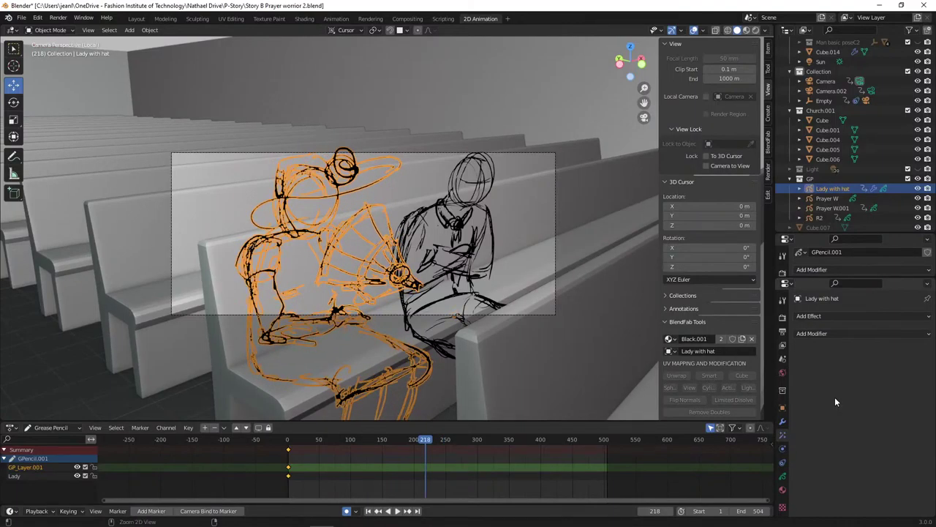
key(ctrl+z)
key(space)
key(space)
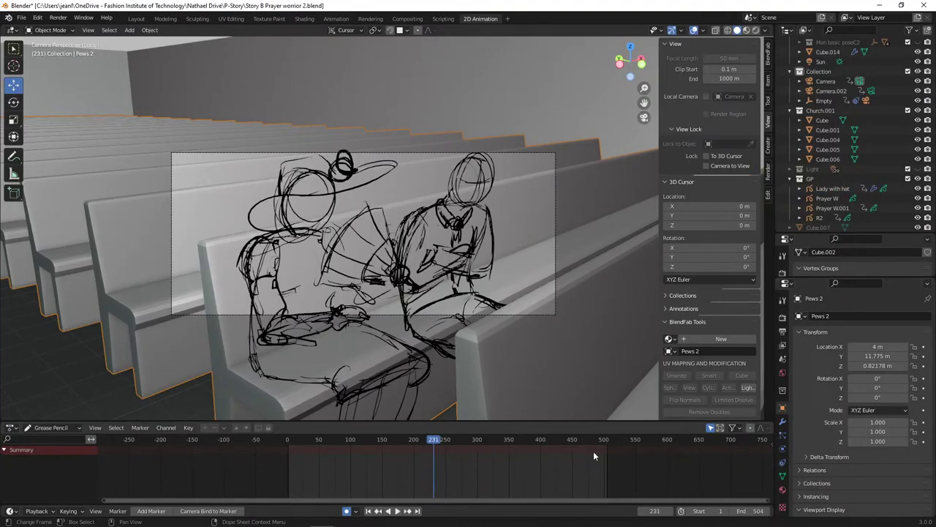
key(ctrl+z)
key(ctrl+z)
key(space)
key(space)
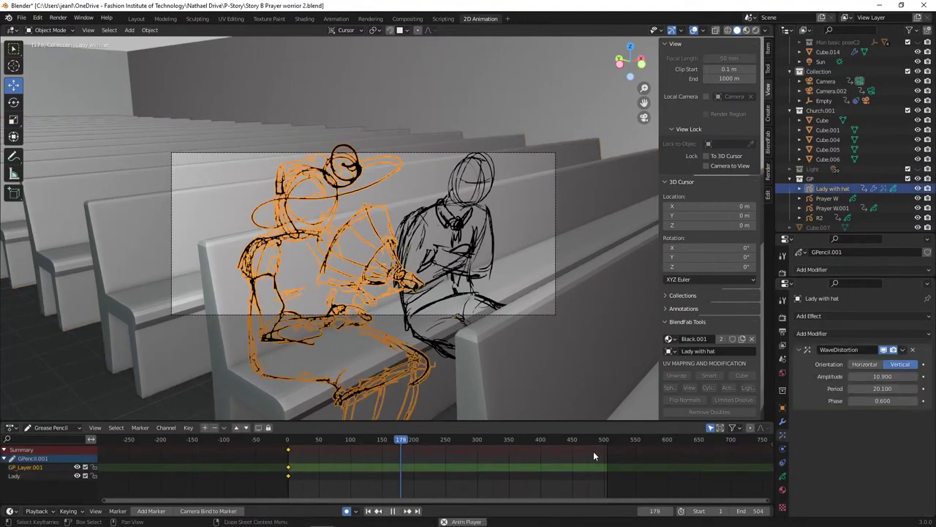
- Undo the Noise modifier and the Wave Distortion phase change on Lady with hat, and play the animation
key(ctrl+z)
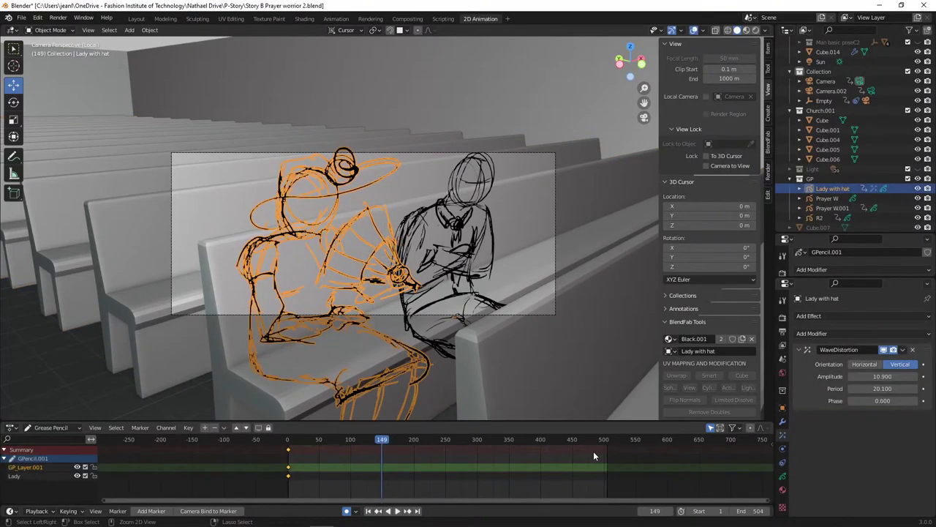
key(space)
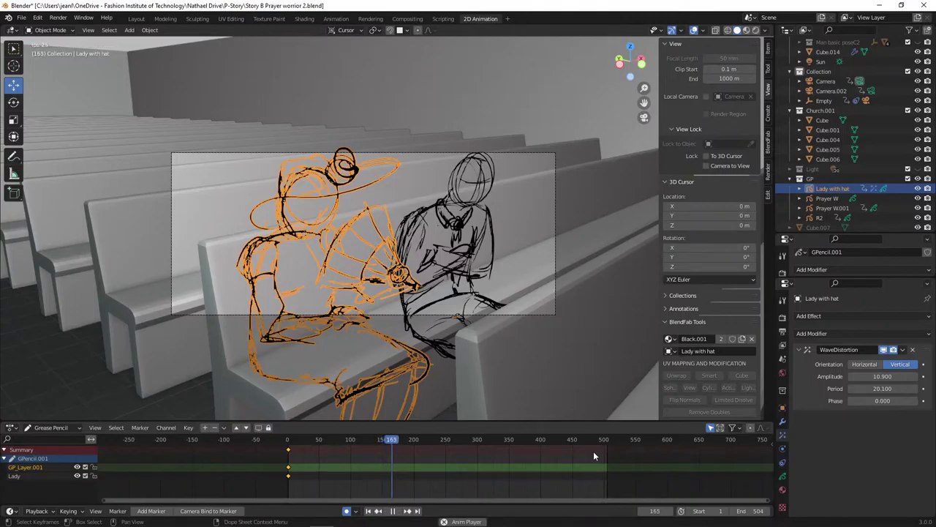
key(space)
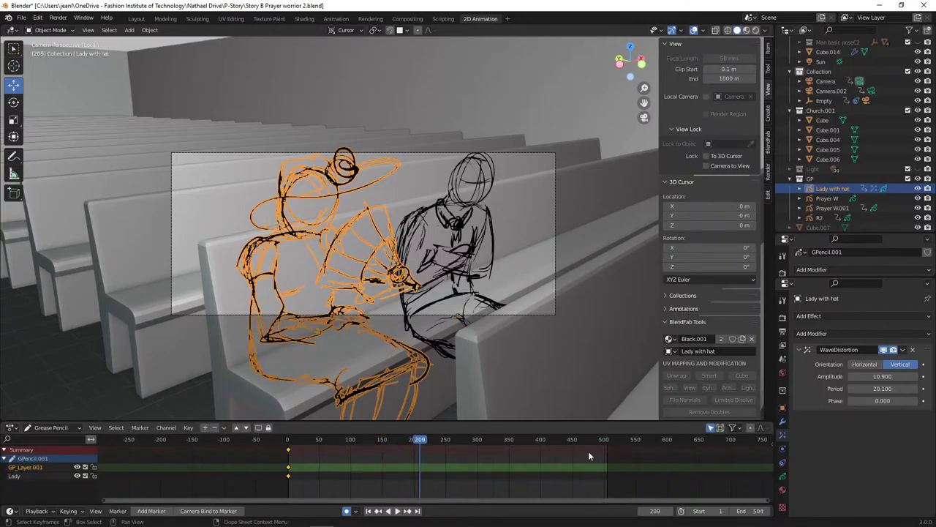
- Remove the Wave Distortion effect from Lady with hat, and show the layer settings beside the timeline
click(913, 351)
click(901, 335)
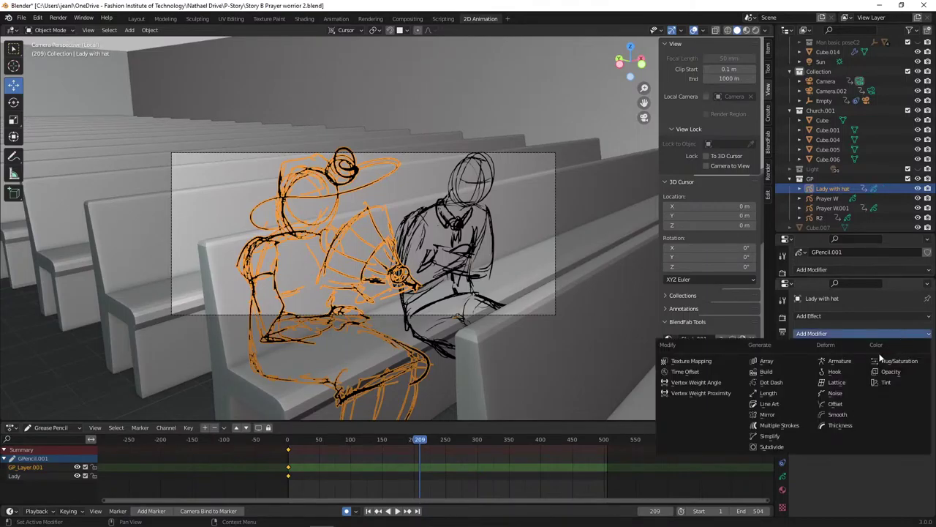
key(Escape)
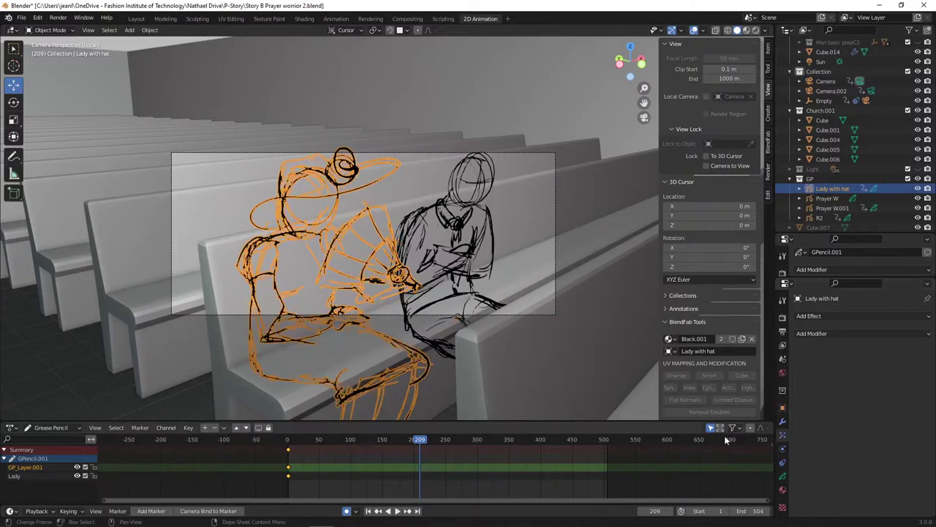
key(space)
key(space)
key(n)
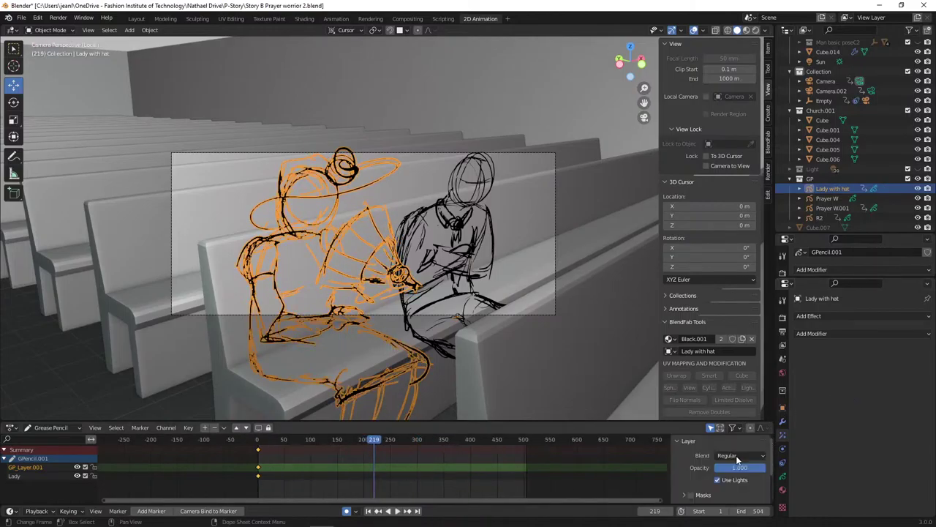
- Try adding a Noise modifier to Lady with hat from its modifier properties, and undo it
click(833, 333)
click(833, 333)
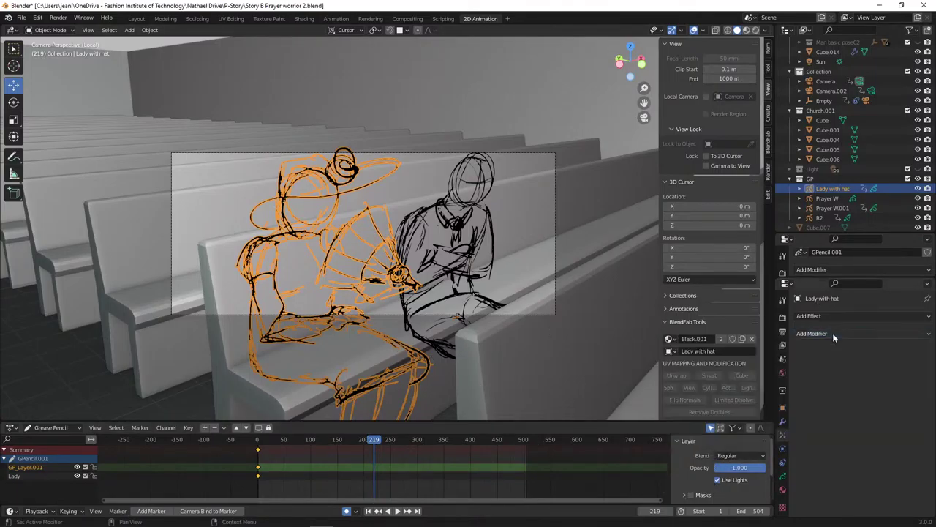
click(783, 422)
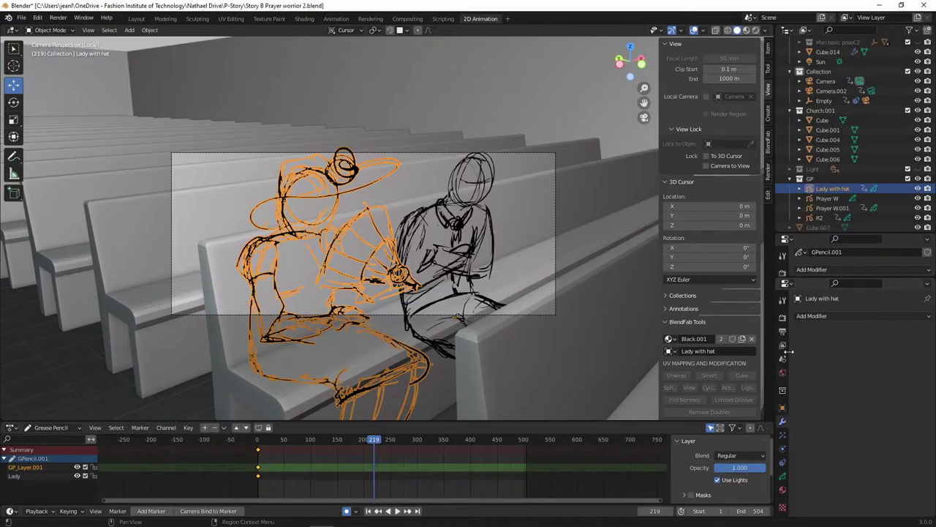
click(826, 316)
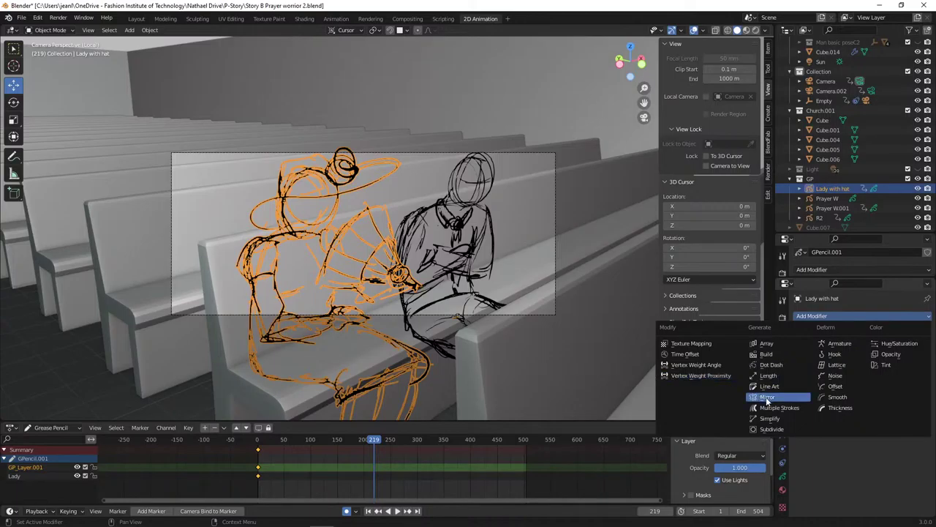
click(836, 377)
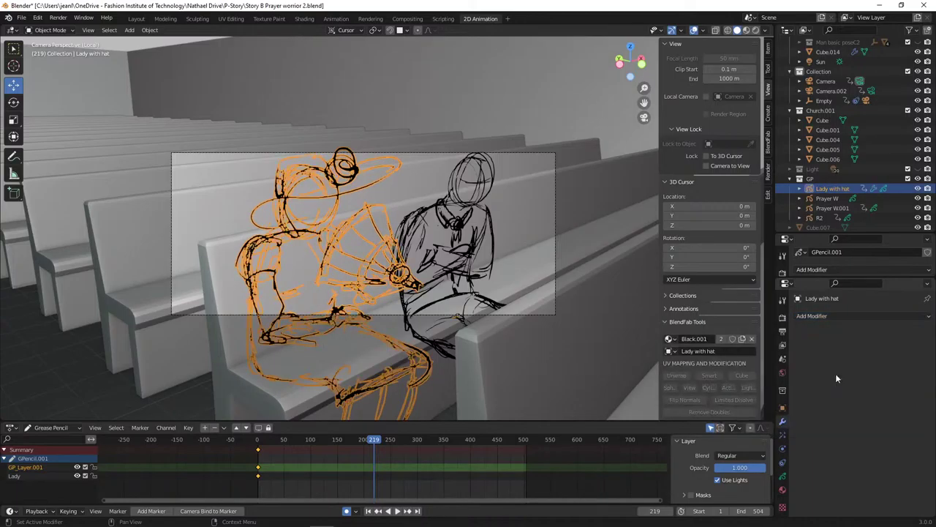
key(ctrl+z)
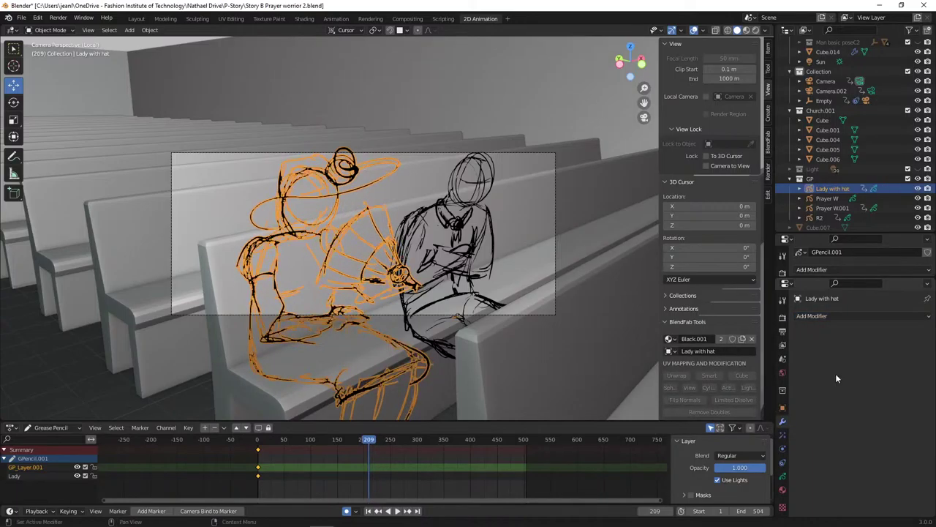
- Try the Noise modifier and the Blur effect on Lady with hat from the effects properties, undoing each
click(784, 435)
click(821, 332)
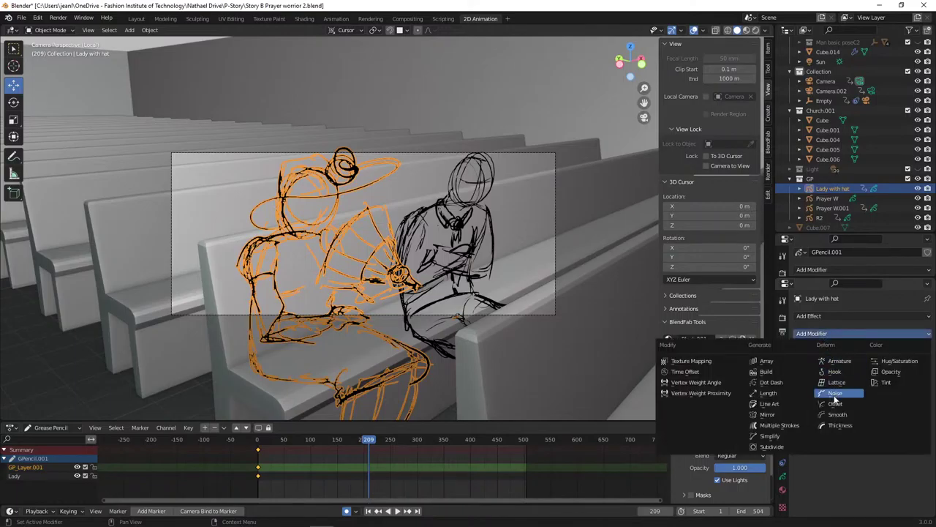
key(Escape)
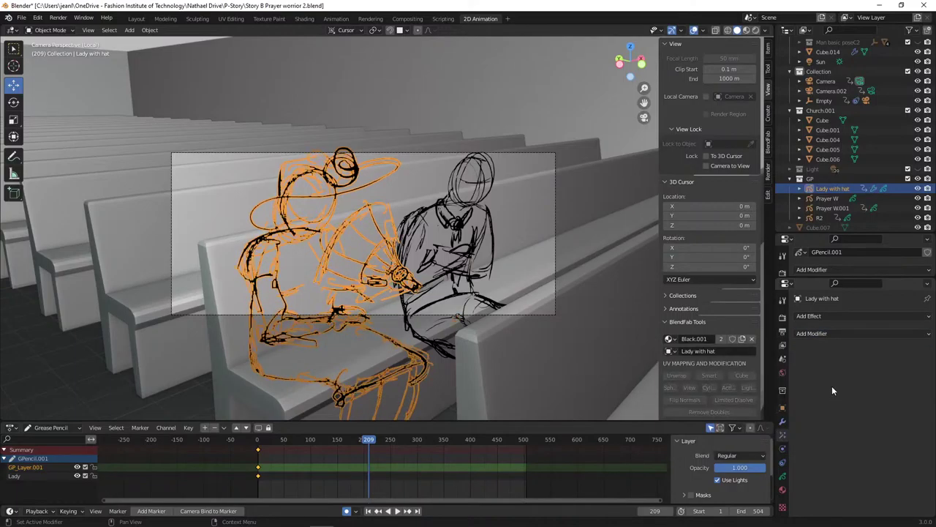
click(831, 317)
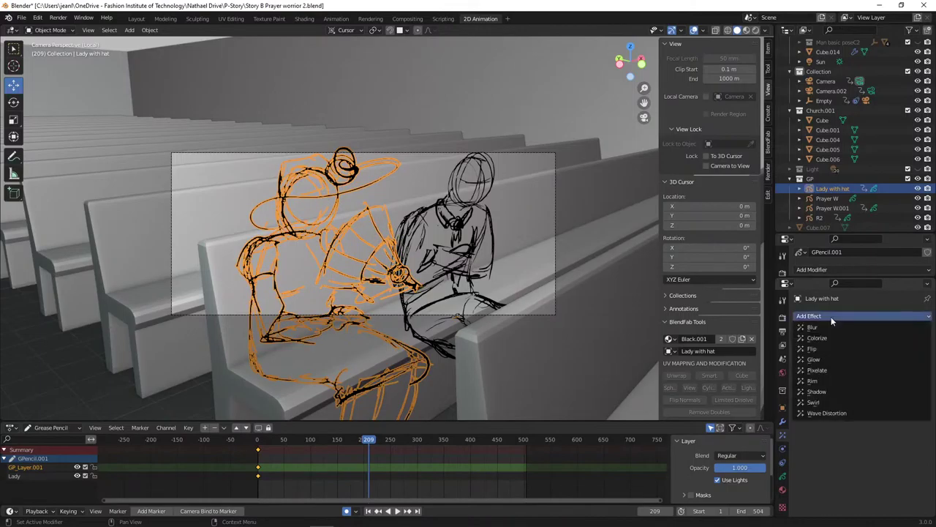
click(829, 329)
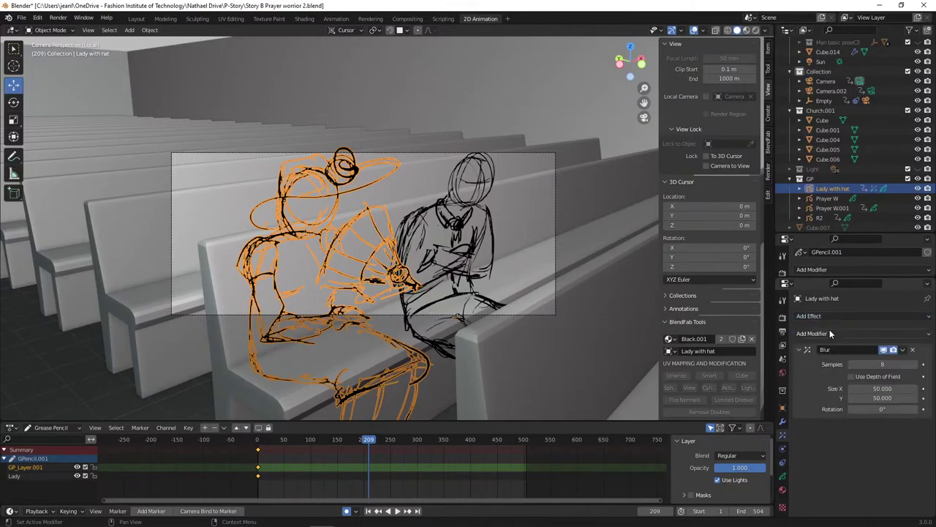
key(ctrl+z)
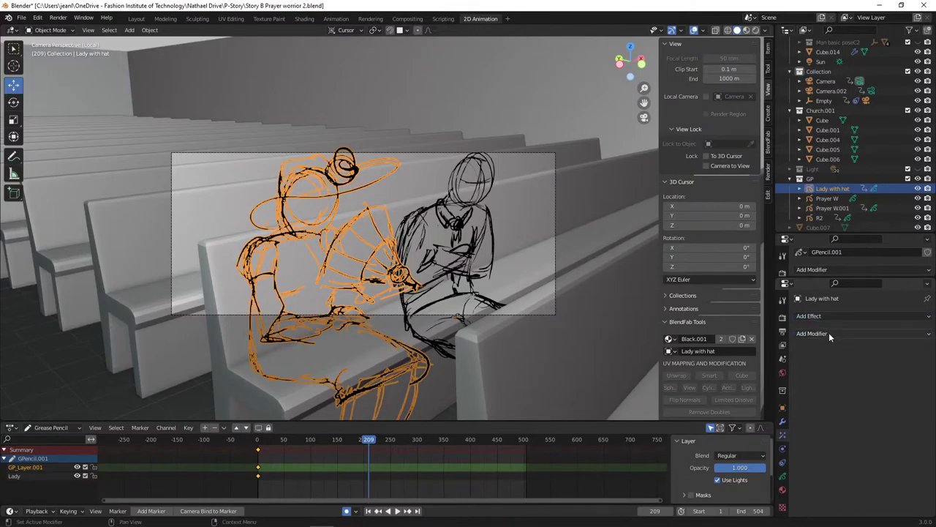
- Check the effects of Prayer W.001, reselect Lady with hat, and try its Noise modifier again before undoing it
click(827, 208)
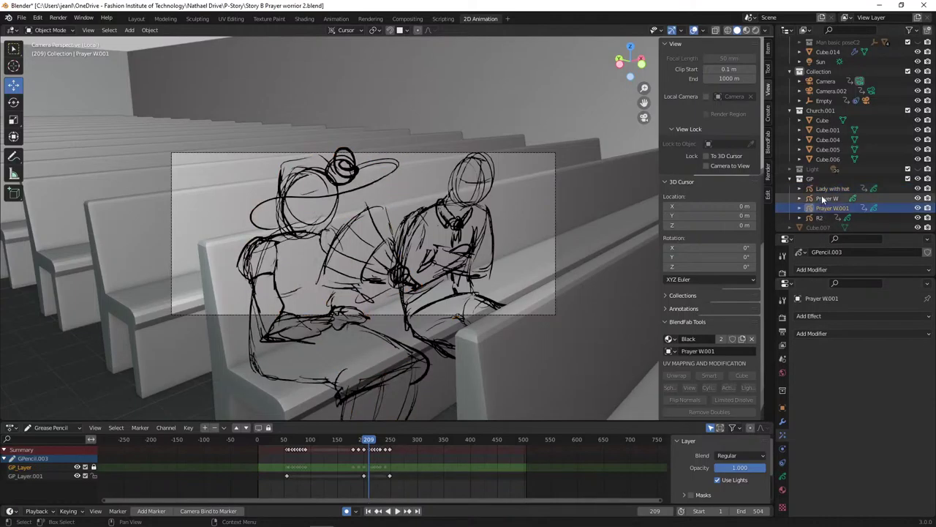
click(830, 189)
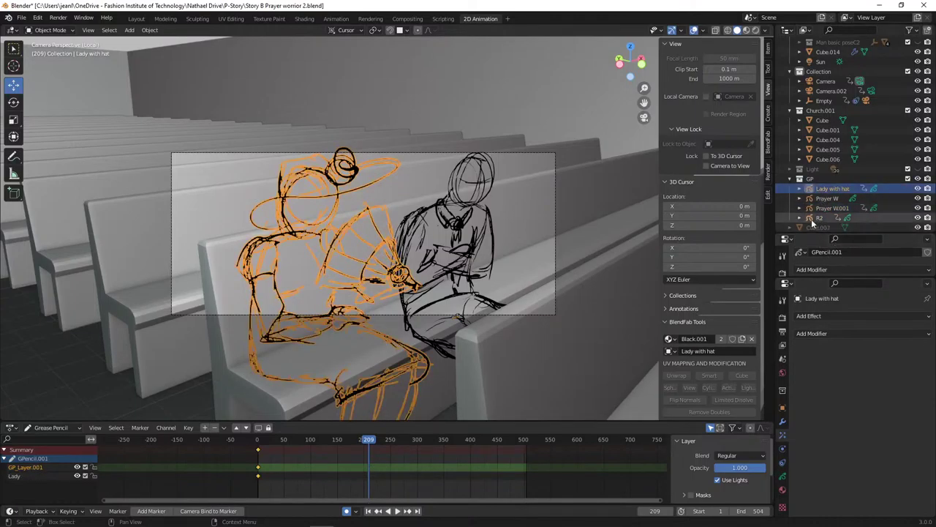
click(830, 333)
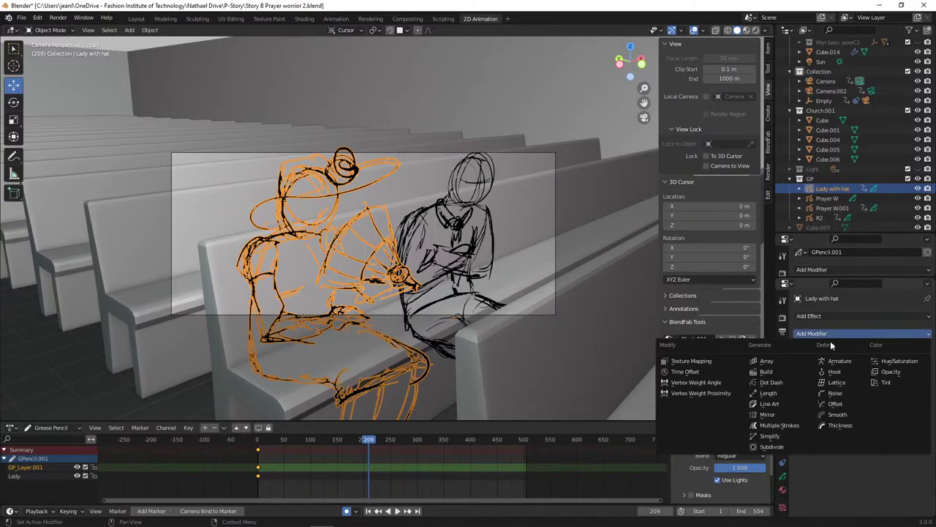
click(833, 394)
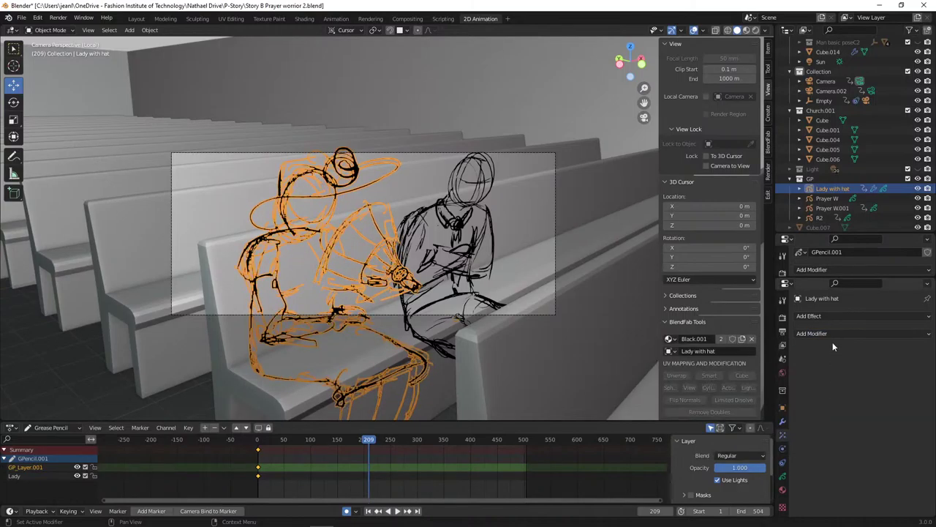
key(ctrl+z)
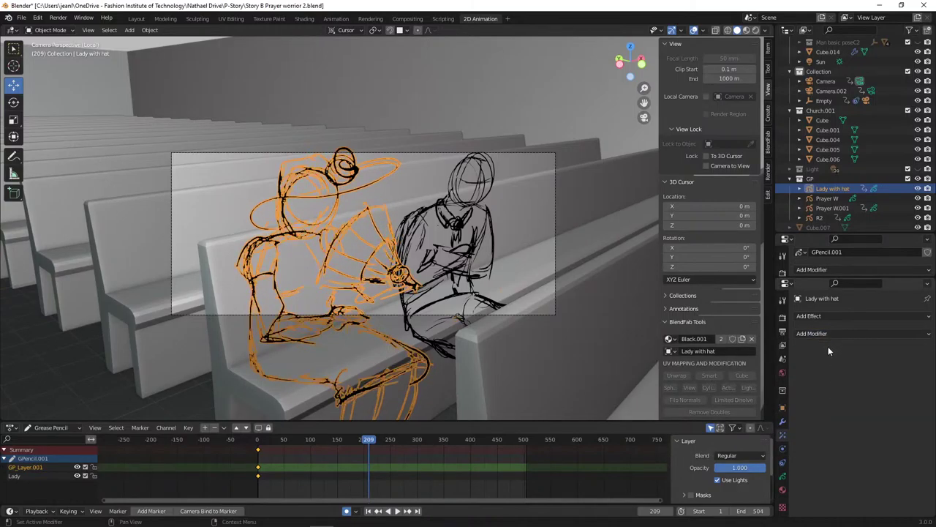
- Add a Noise modifier to Lady with hat once more, examine the grease pencil layer's adjustment settings and collapse them
click(825, 334)
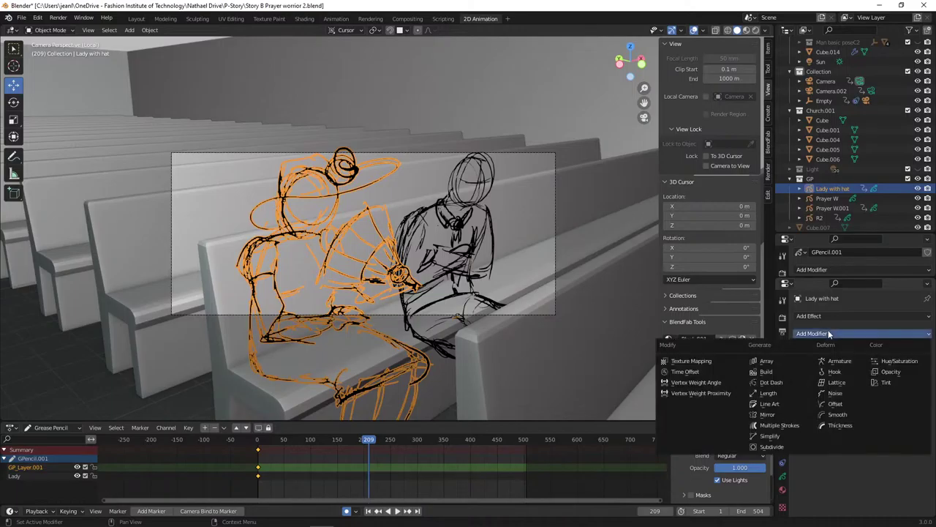
click(834, 393)
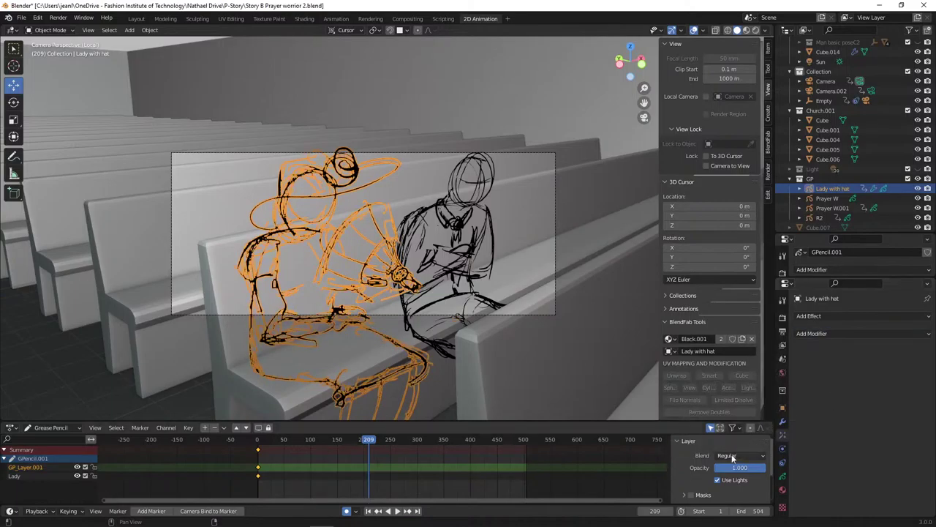
click(681, 441)
click(678, 439)
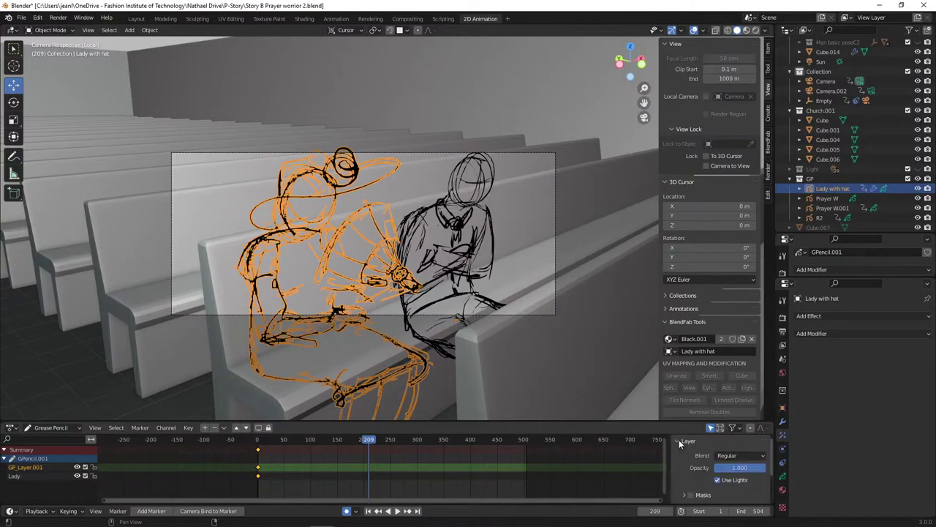
scroll(688, 465, down, 3)
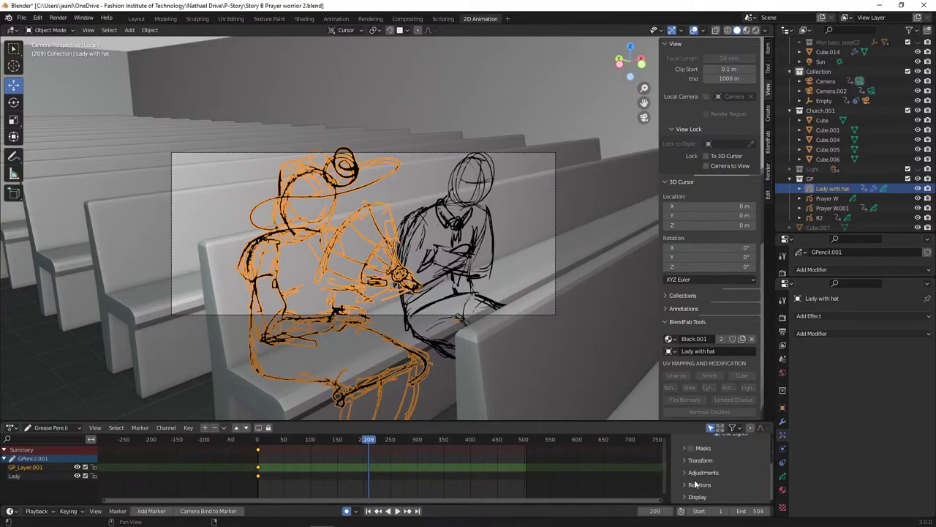
click(695, 471)
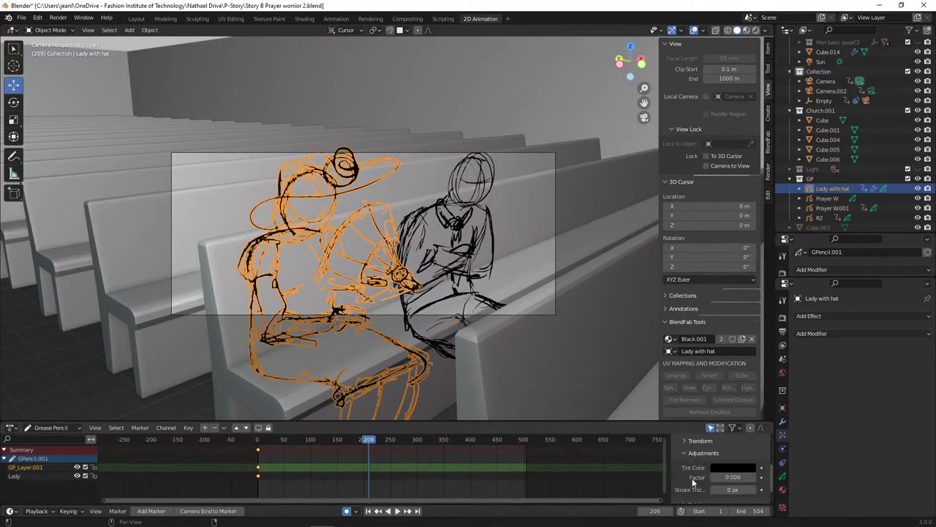
scroll(692, 485, down, 2)
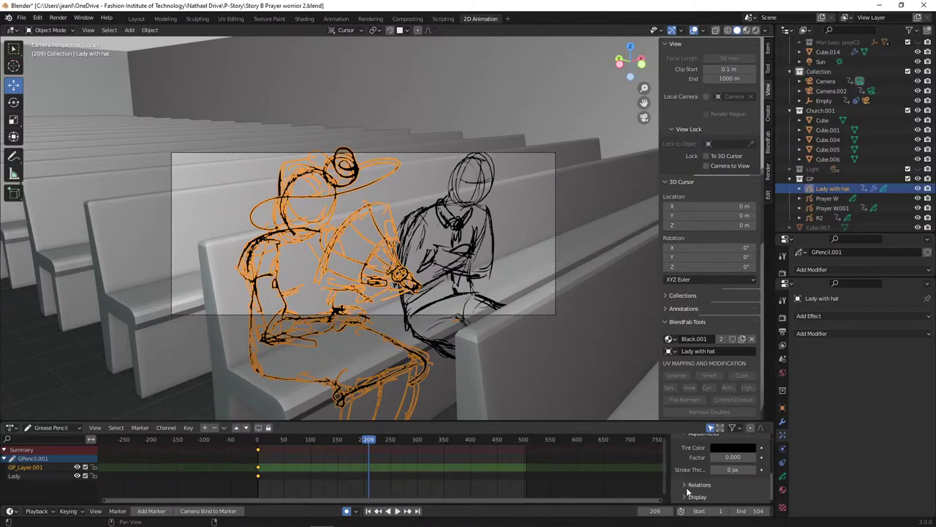
scroll(688, 492, up, 5)
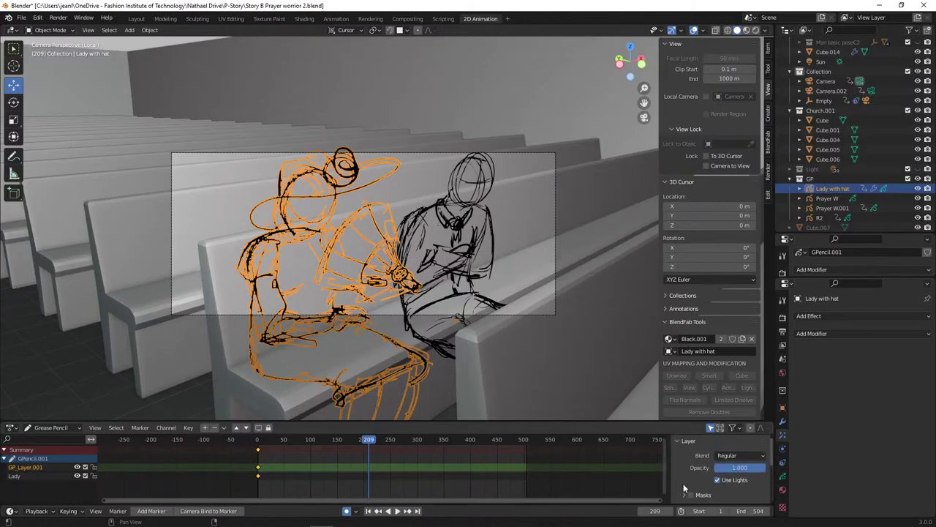
click(678, 440)
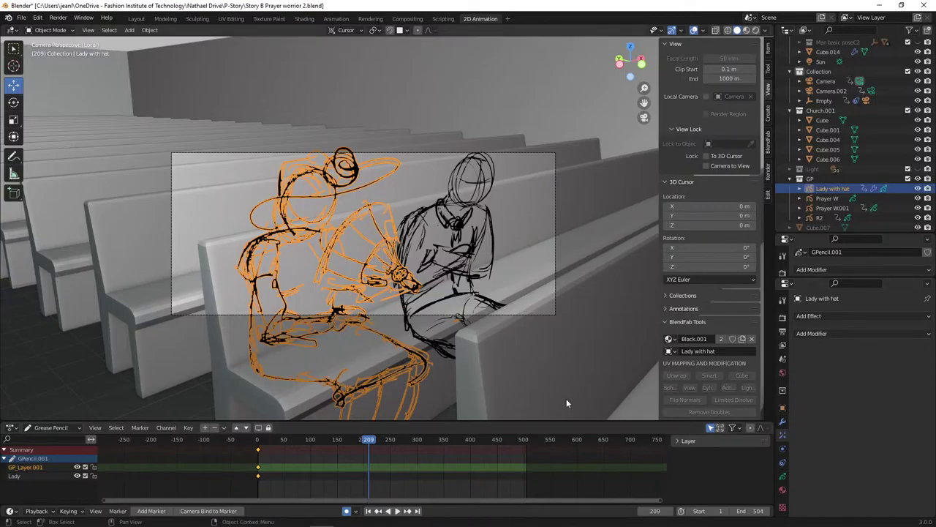
- Preview the noise in playback, and undo back past the Noise modifier and the selection of Lady with hat
key(space)
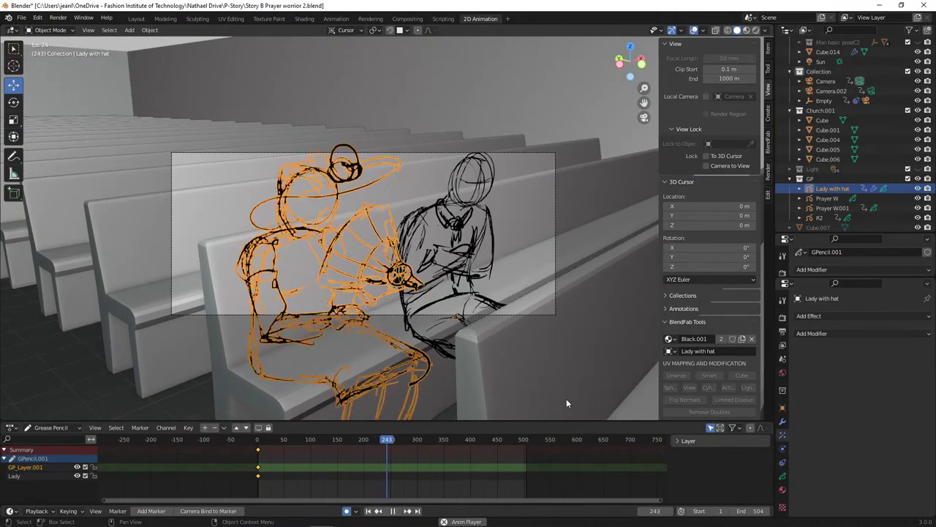
key(Escape)
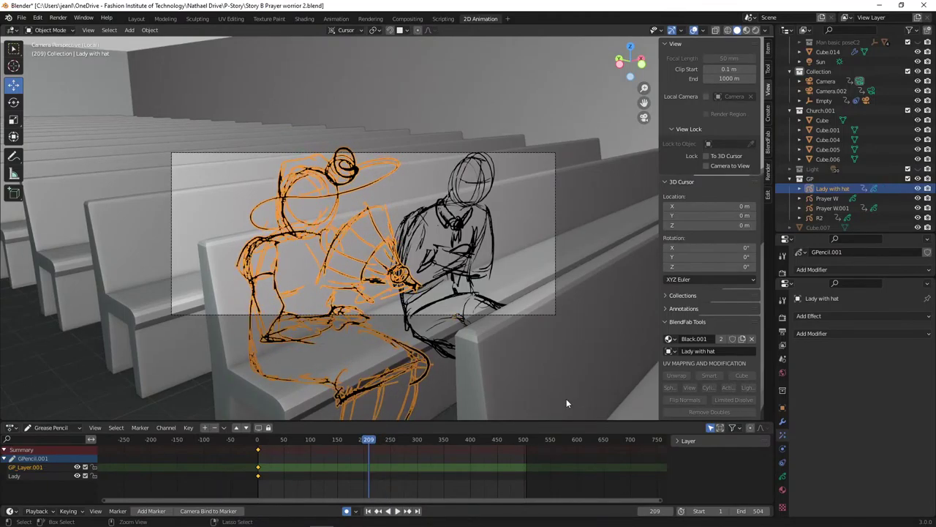
key(ctrl+z)
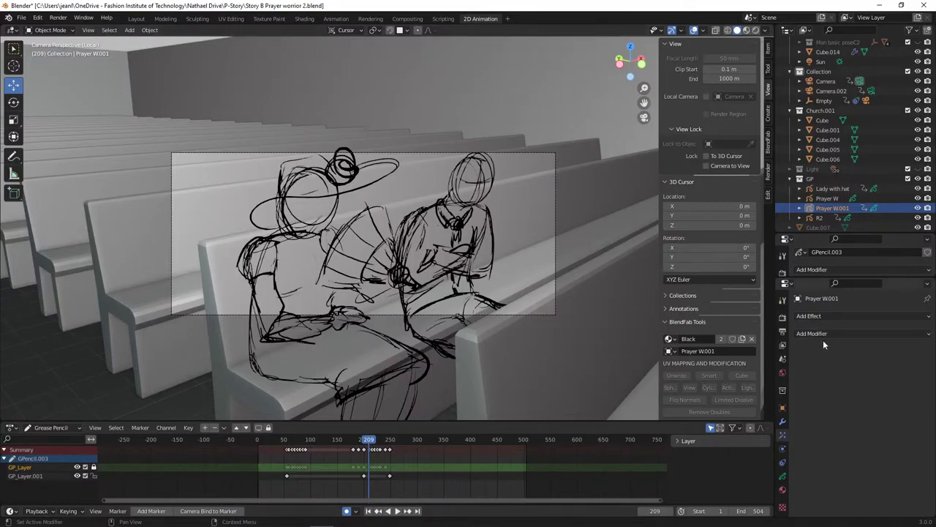
key(space)
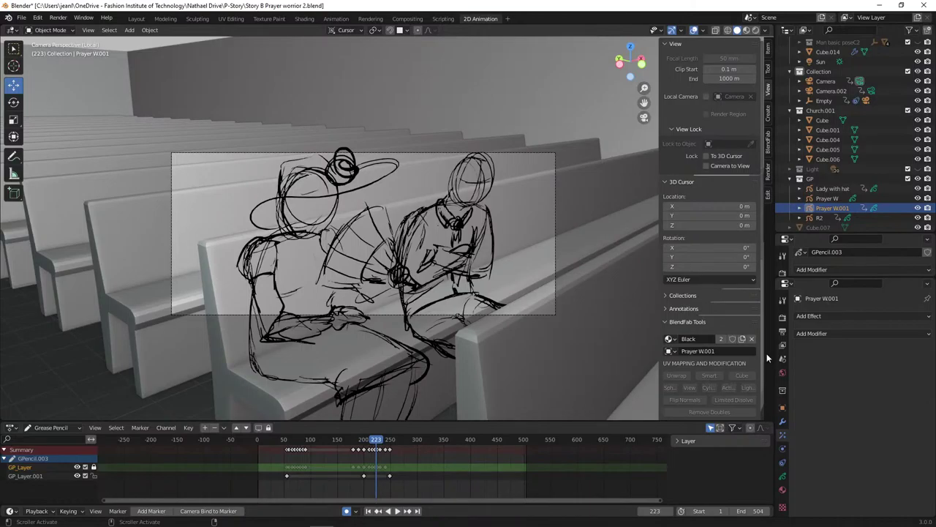
- Add a modifier to Prayer W.001 from its object data properties, and examine its layer, onion skinning and custom property settings
click(784, 477)
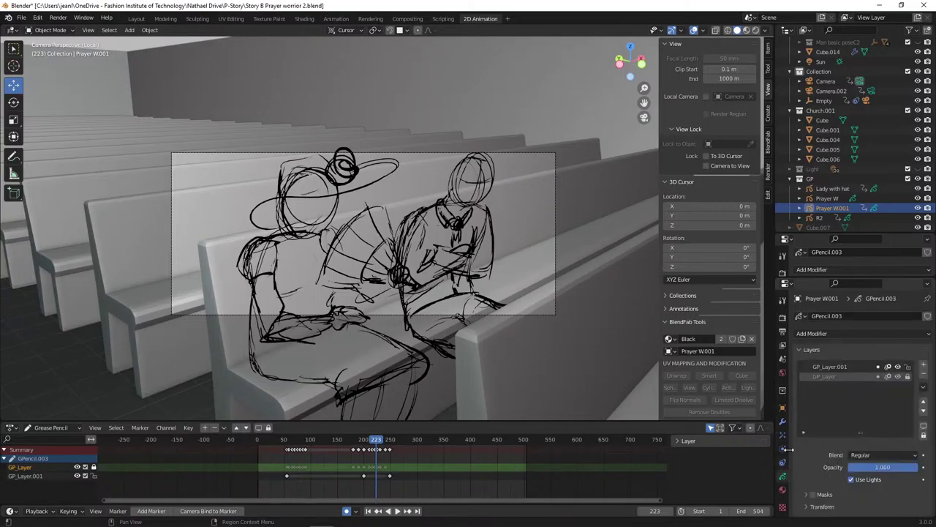
click(846, 333)
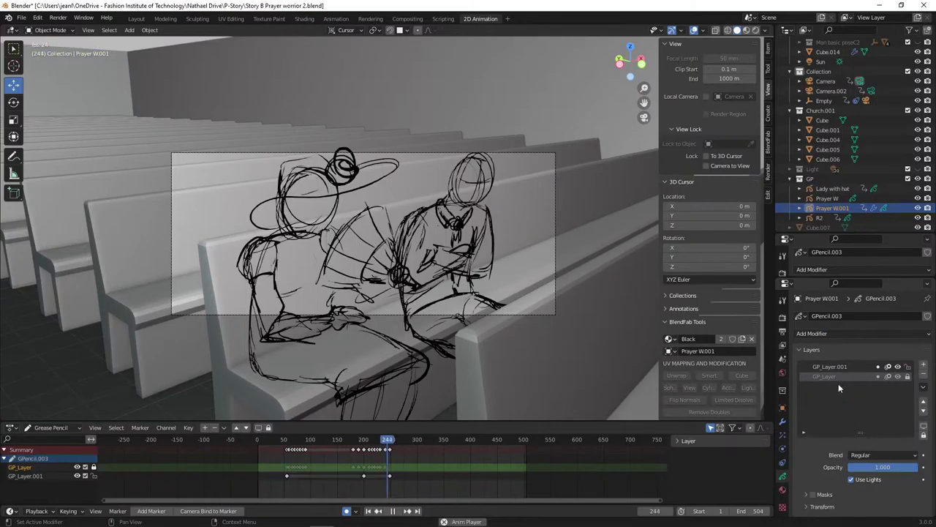
scroll(837, 380, down, 3)
scroll(841, 404, down, 2)
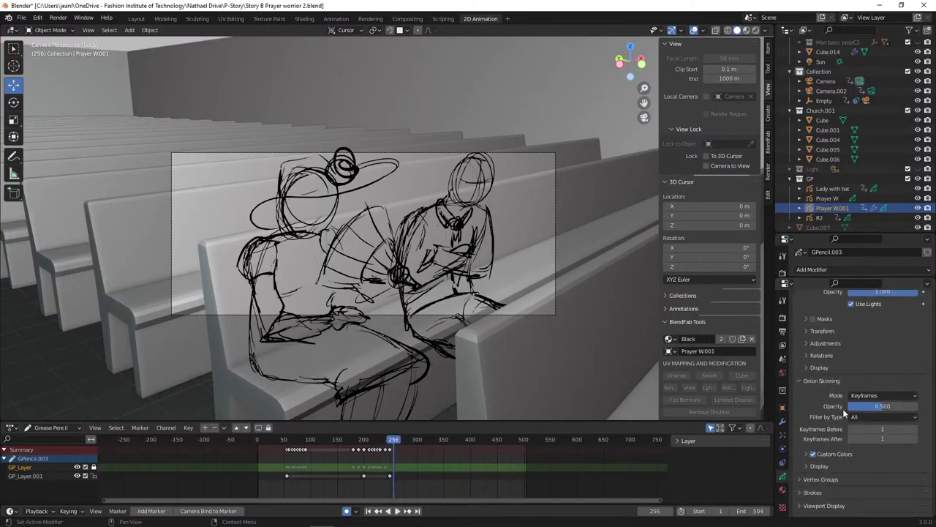
scroll(842, 409, down, 1)
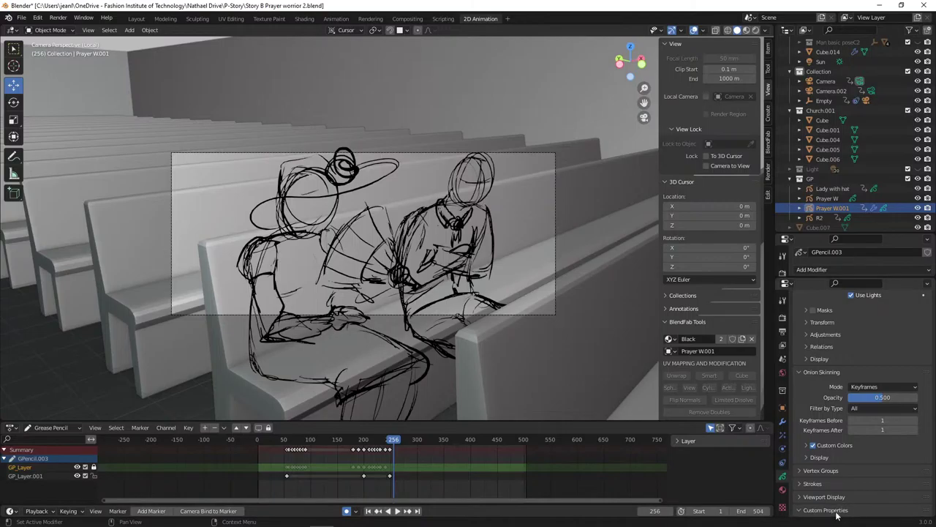
scroll(837, 512, down, 2)
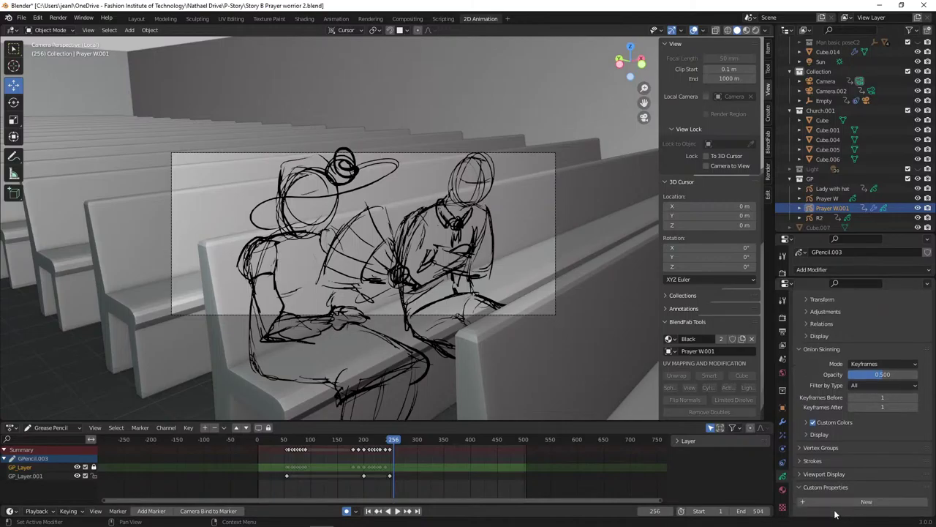
- Examine the viewport display and vertex group settings of Prayer W.001, then preview the shot and move to frame 210
click(837, 473)
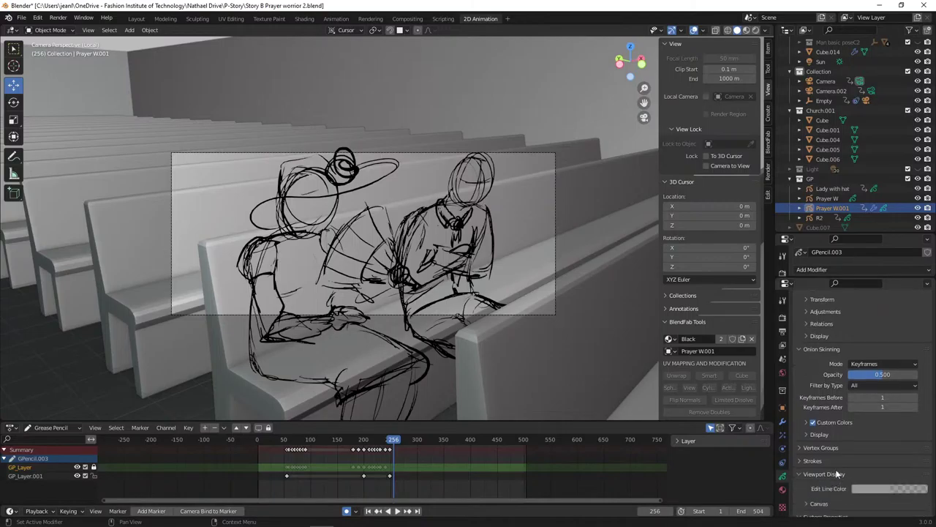
click(833, 448)
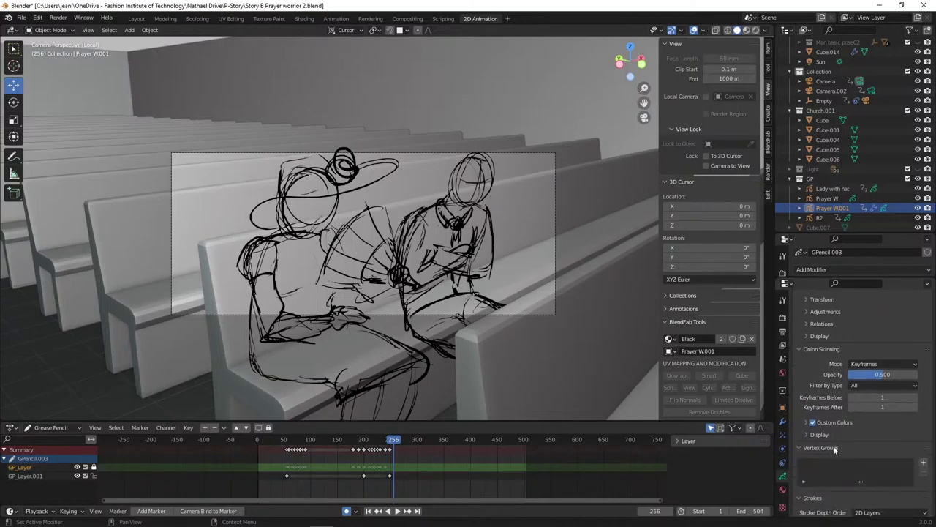
scroll(834, 450, up, 3)
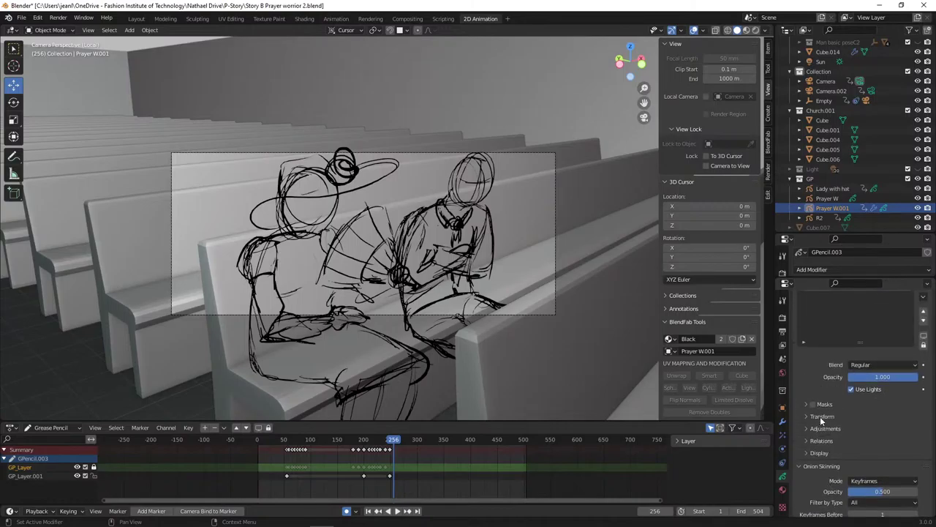
scroll(820, 417, up, 5)
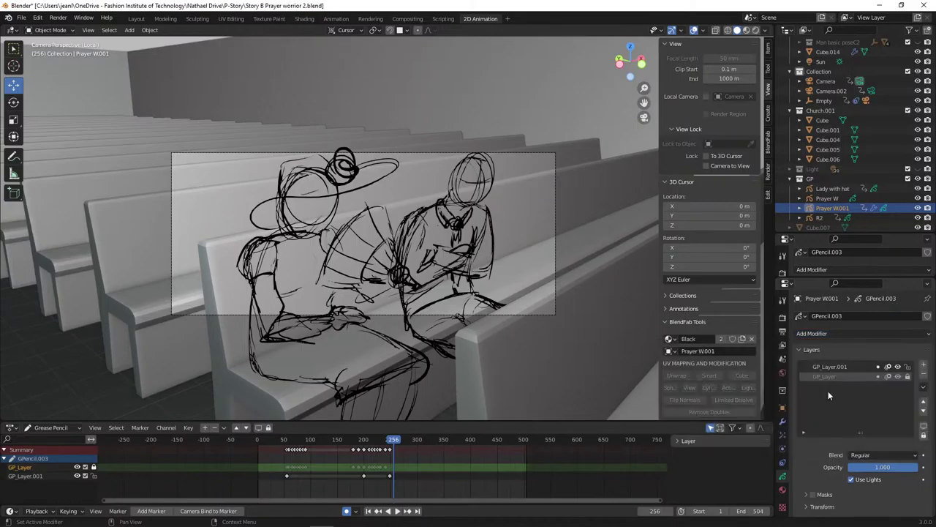
key(space)
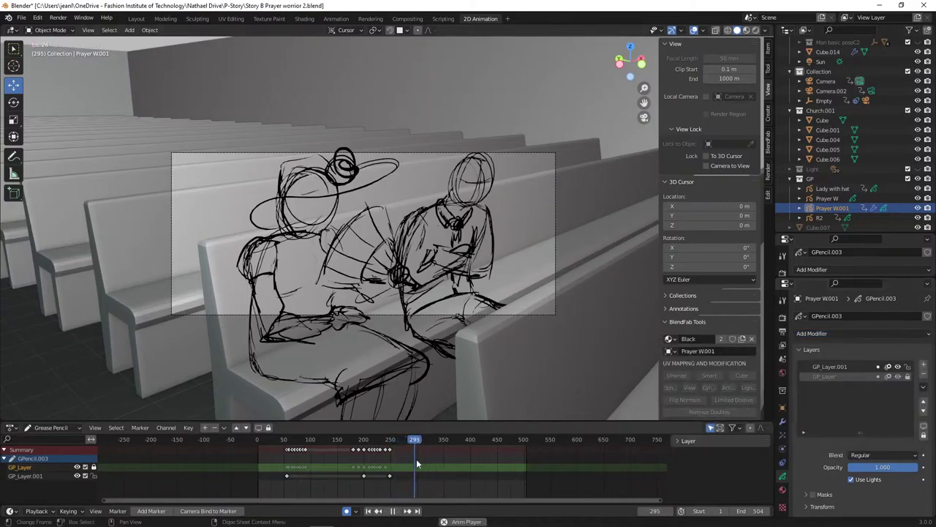
mouse_move(416, 459)
mouse_down()
mouse_move(407, 438)
mouse_move(285, 461)
mouse_move(369, 460)
mouse_up()
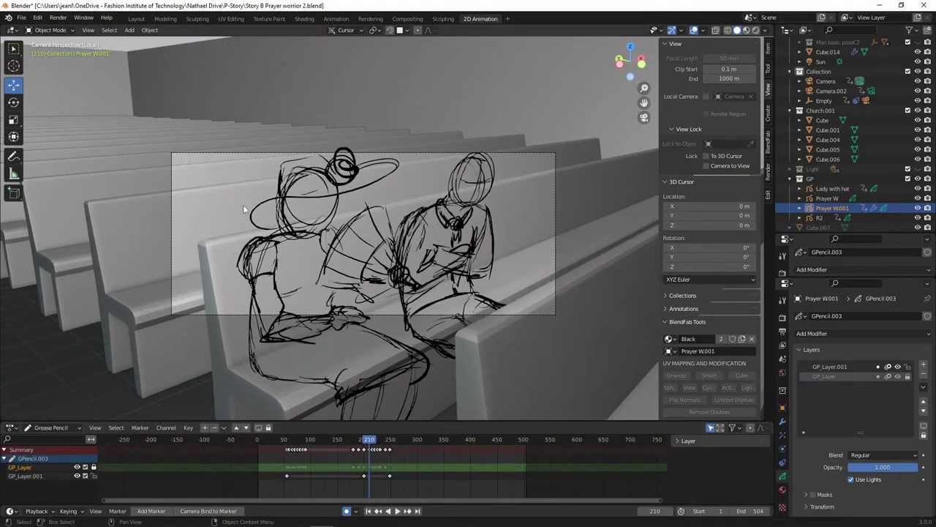
- Try a Noise modifier on Lady with hat, preview it in playback and close up, and undo it
click(312, 198)
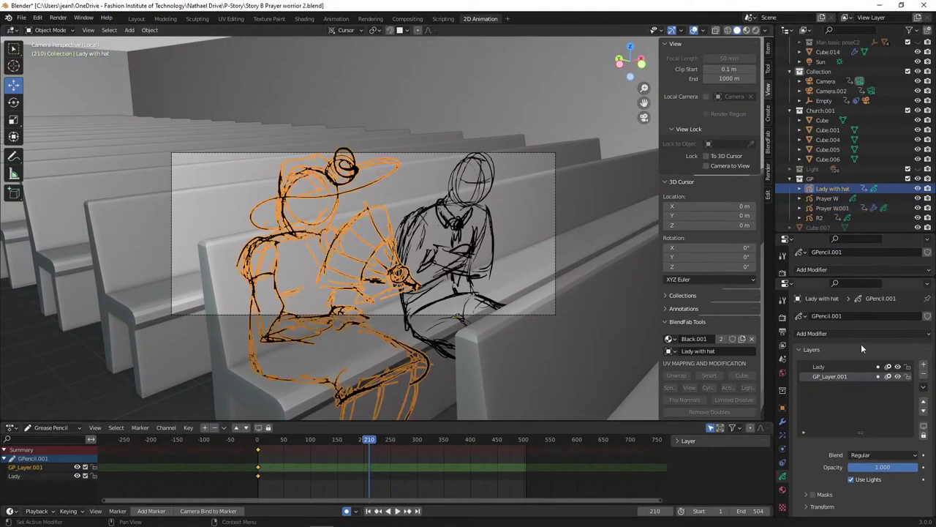
click(843, 335)
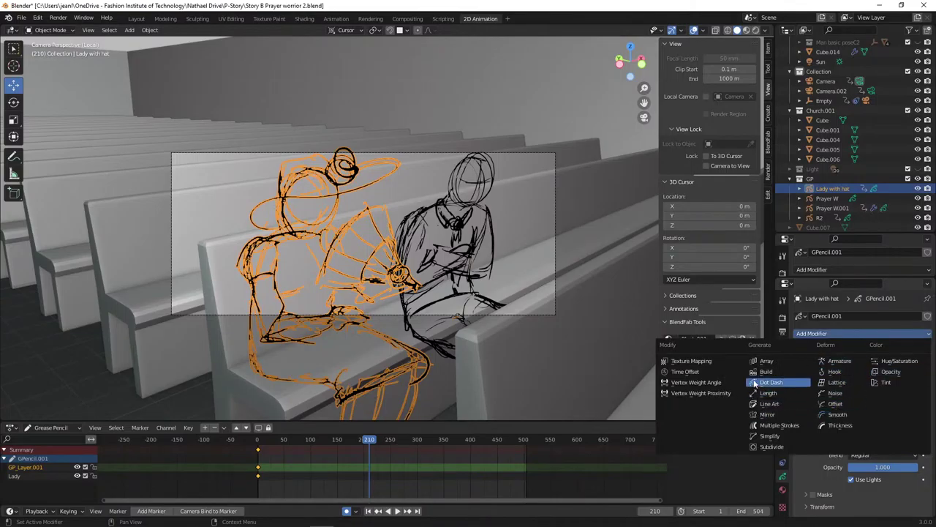
click(834, 393)
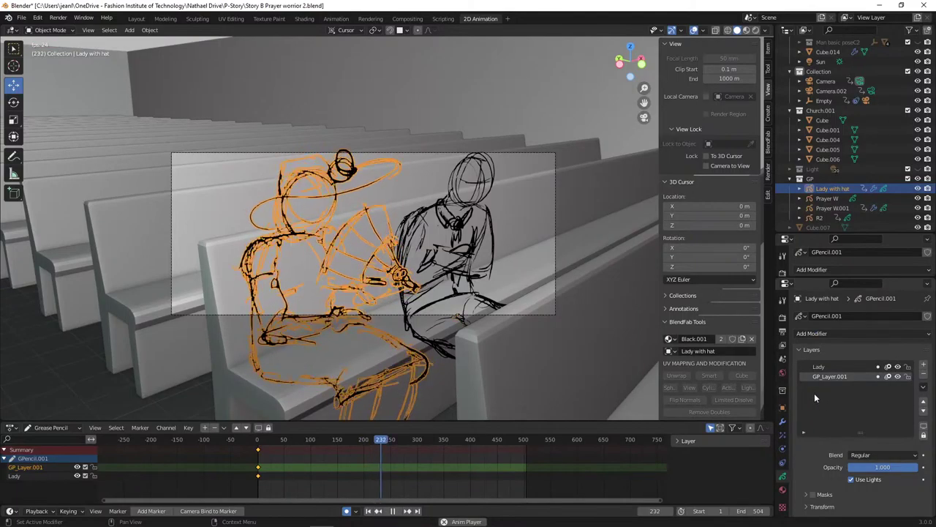
scroll(814, 393, down, 4)
scroll(816, 402, down, 7)
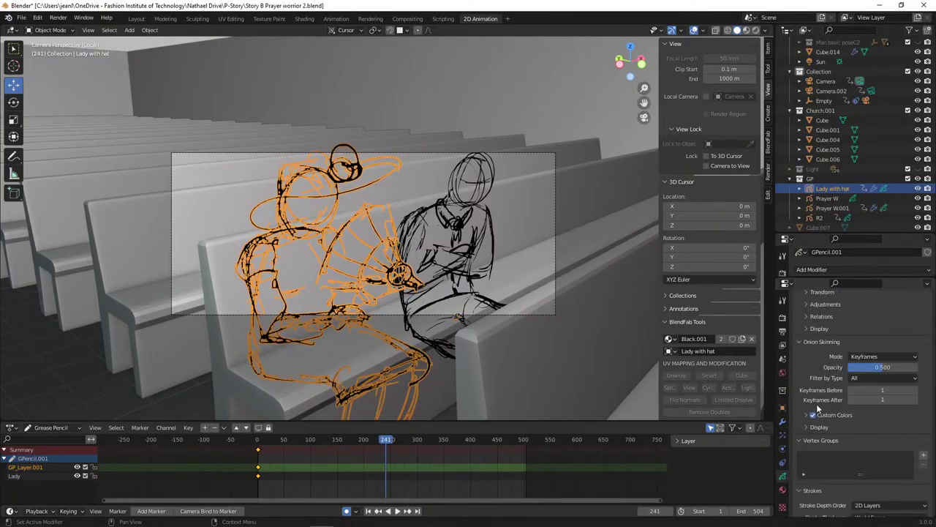
scroll(819, 414, up, 2)
scroll(585, 419, up, 5)
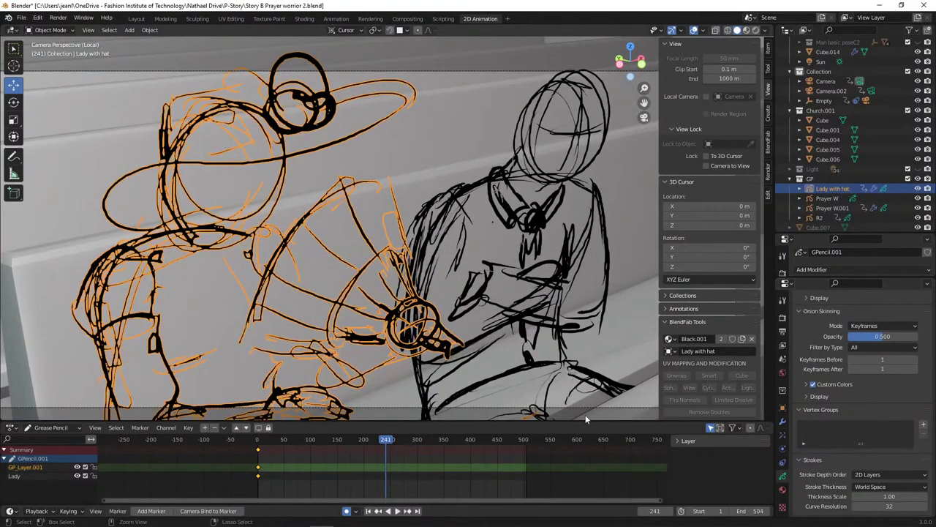
key(Escape)
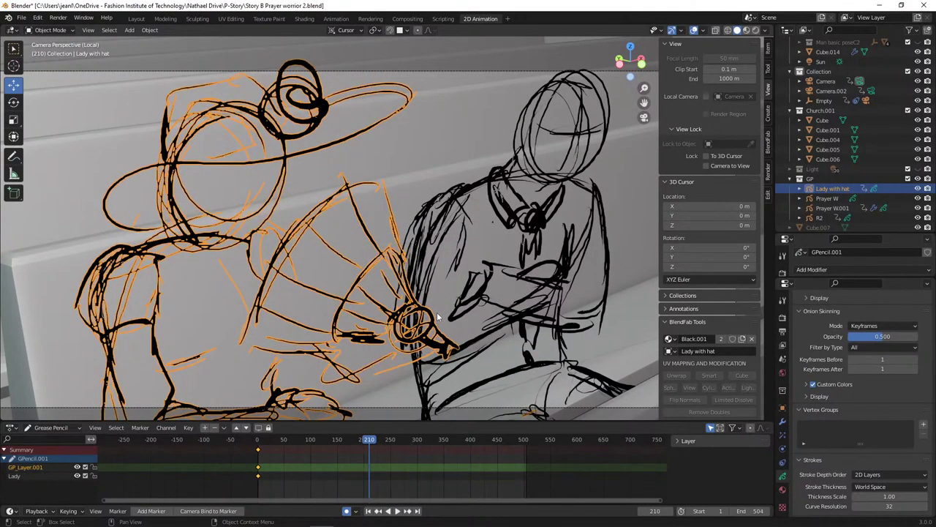
- Preview Lady with hat without the noise, and replay the shot from its start
key(space)
scroll(391, 313, down, 3)
scroll(391, 313, up, 2)
key(space)
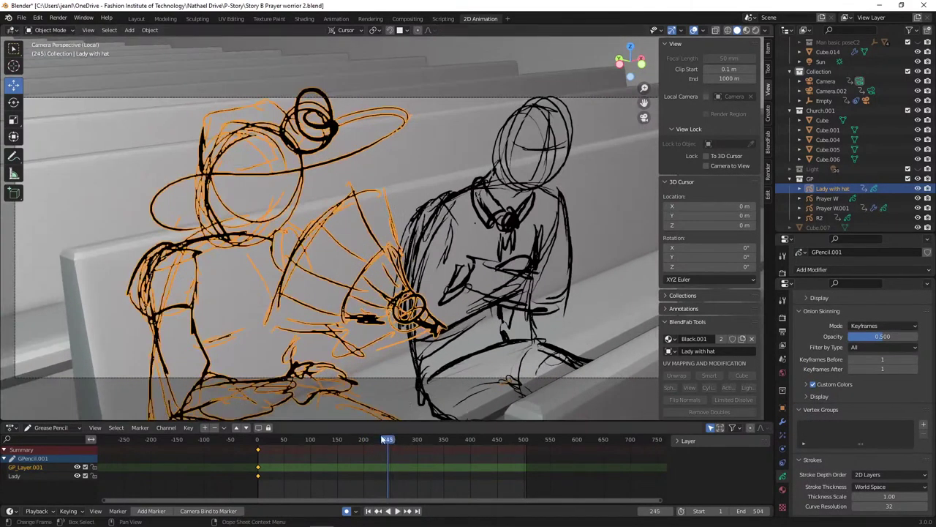
drag(382, 438, 255, 445)
key(space)
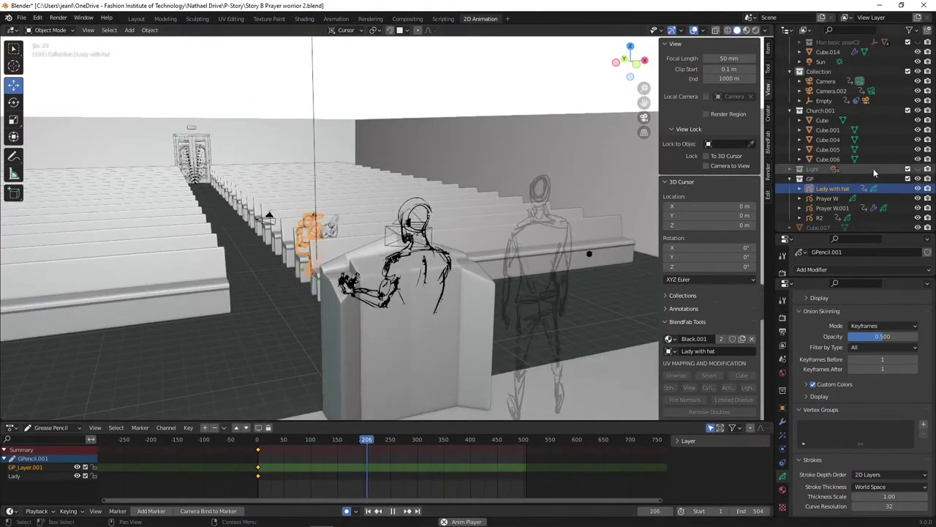
- Select Camera.002 and Camera.001 in turn during playback and check the scene camera's view
click(872, 91)
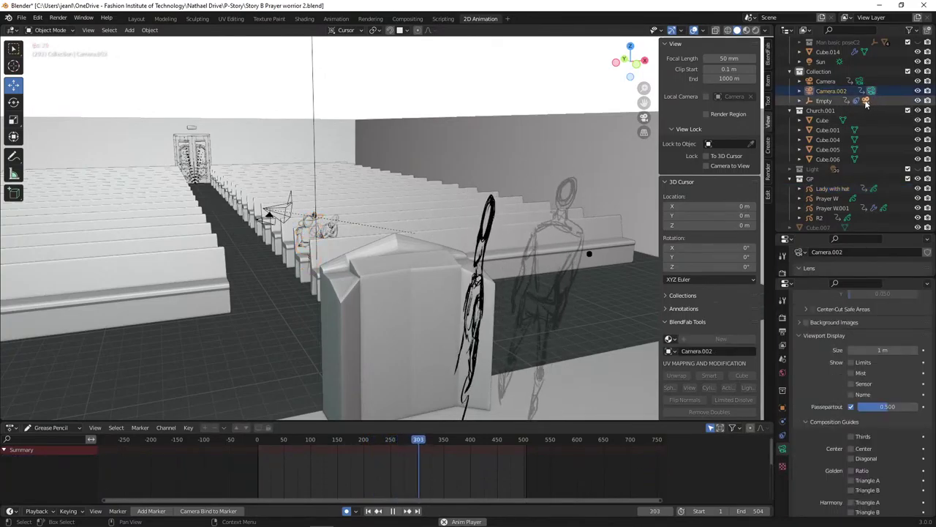
click(865, 100)
key(KP_0)
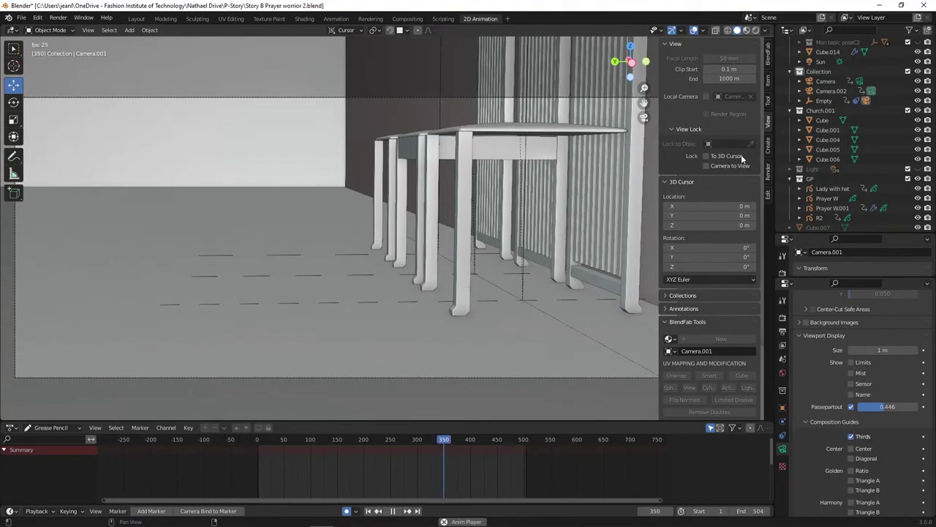
key(KP_0)
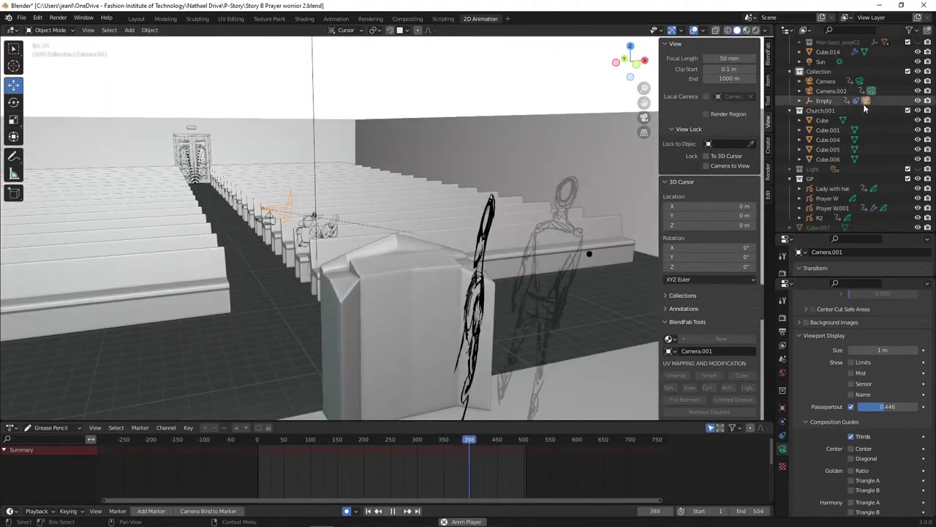
click(867, 91)
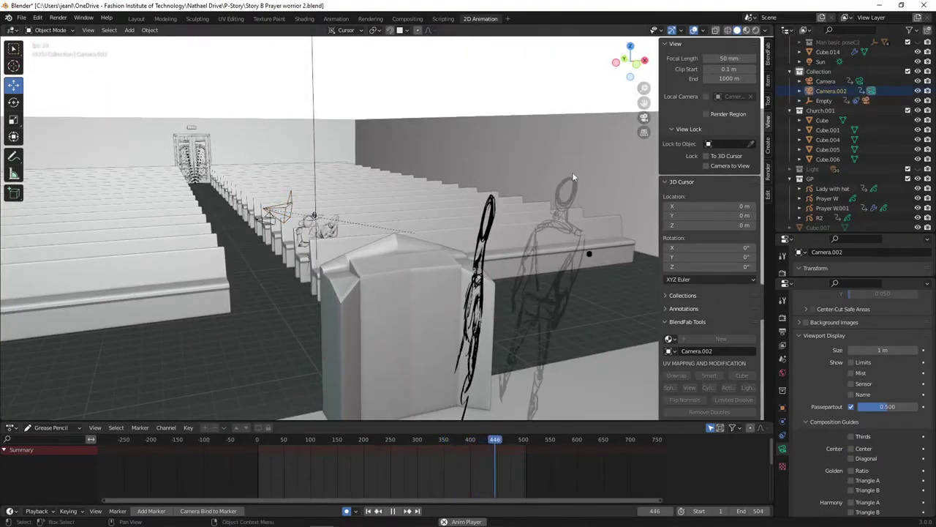
key(KP_0)
key(KP_0)
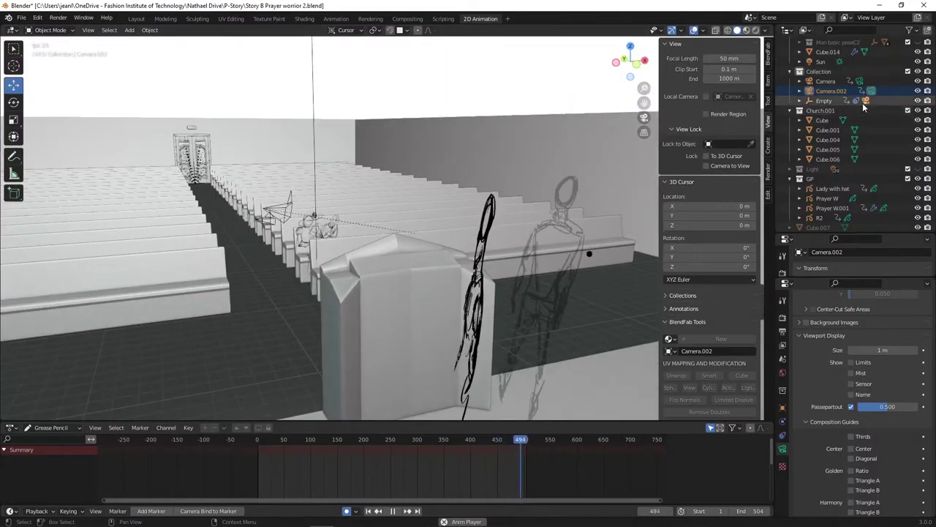
- Make Camera the active scene camera, stop playback at frame 149, and check the camera view with Camera.001 selected
click(872, 91)
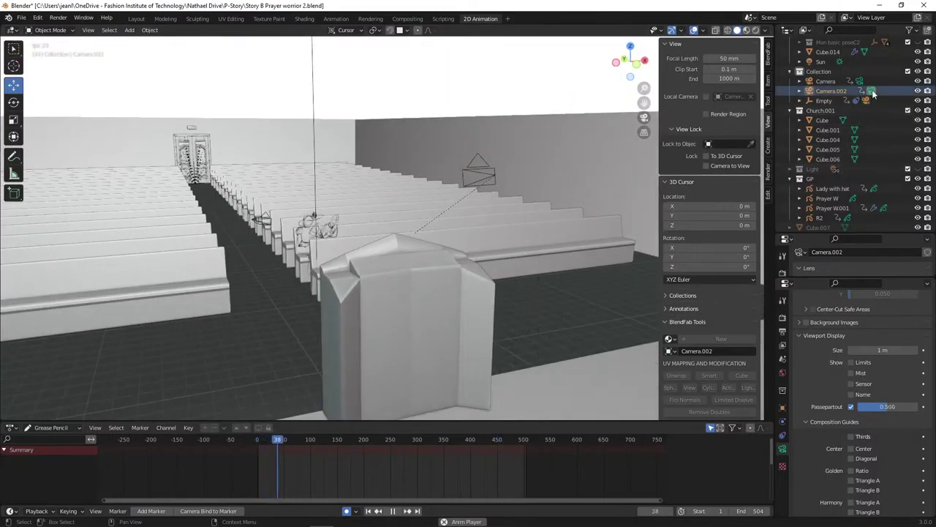
click(864, 101)
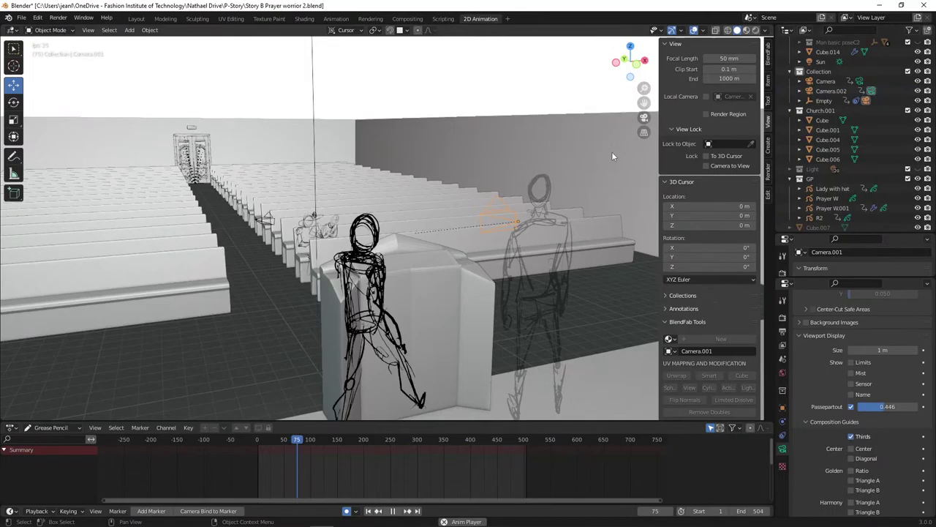
click(872, 91)
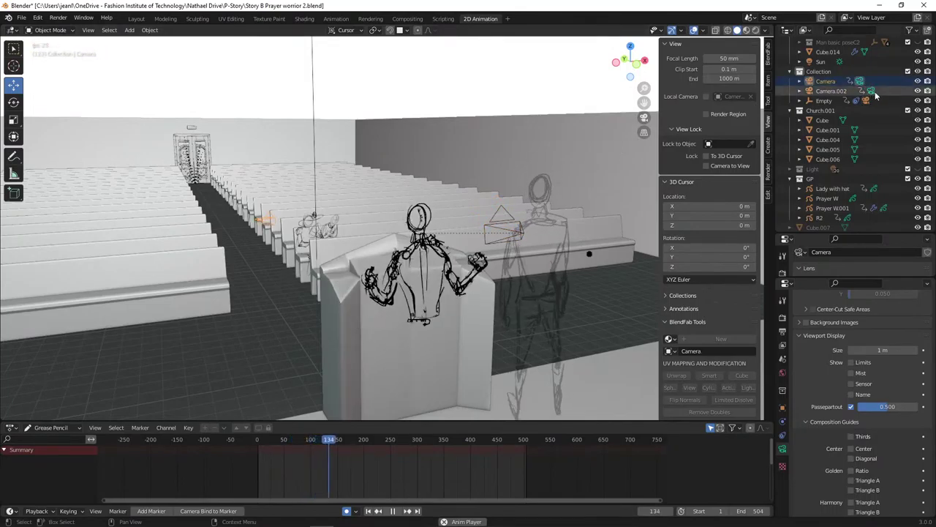
key(space)
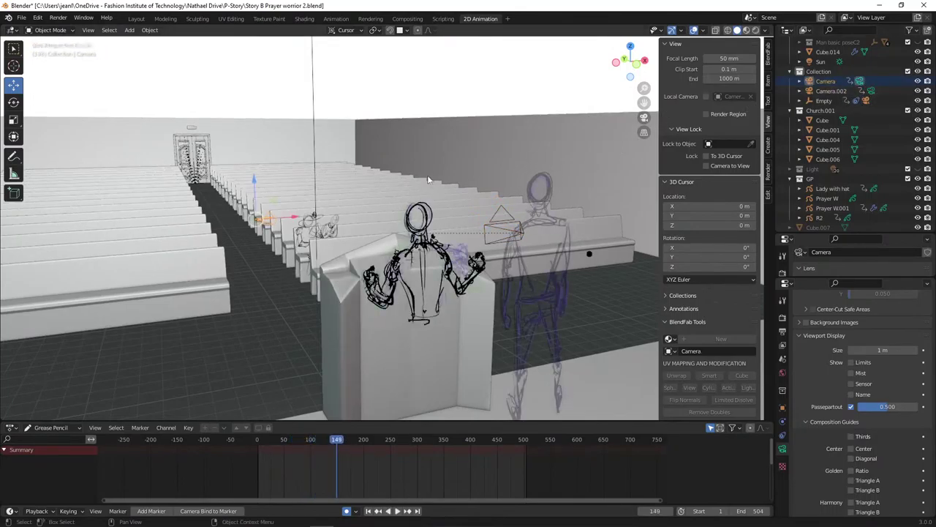
click(867, 101)
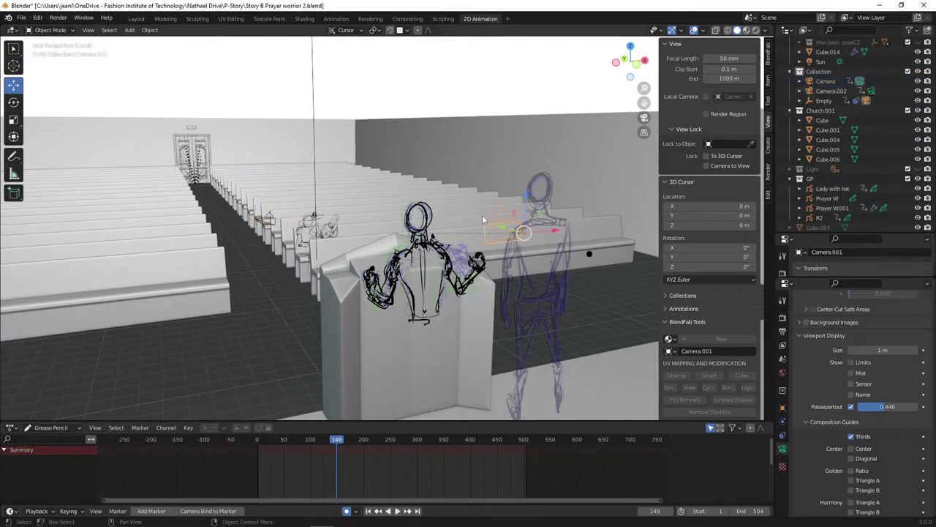
key(KP_0)
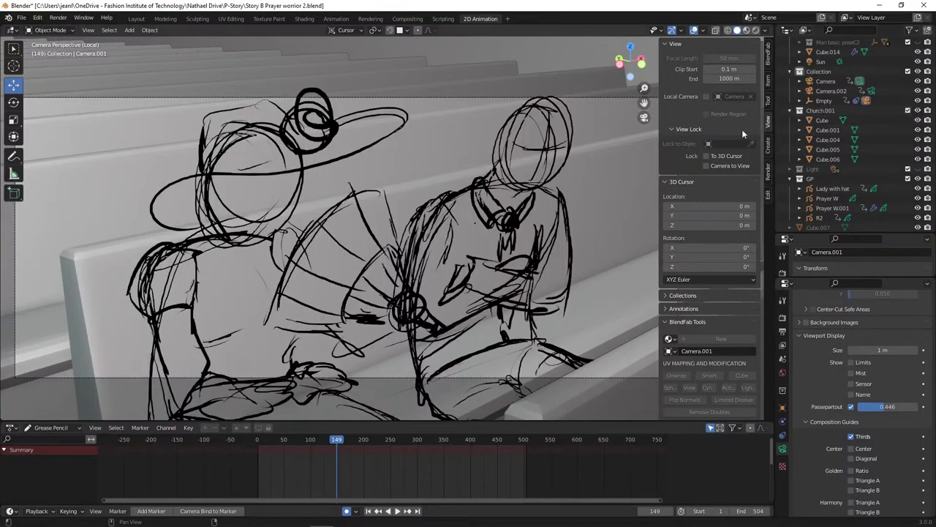
key(KP_0)
key(KP_0)
key(KP_0)
- Make Camera.002 the active scene camera, and check the camera view with Camera.002 and Camera.001 selected
click(825, 81)
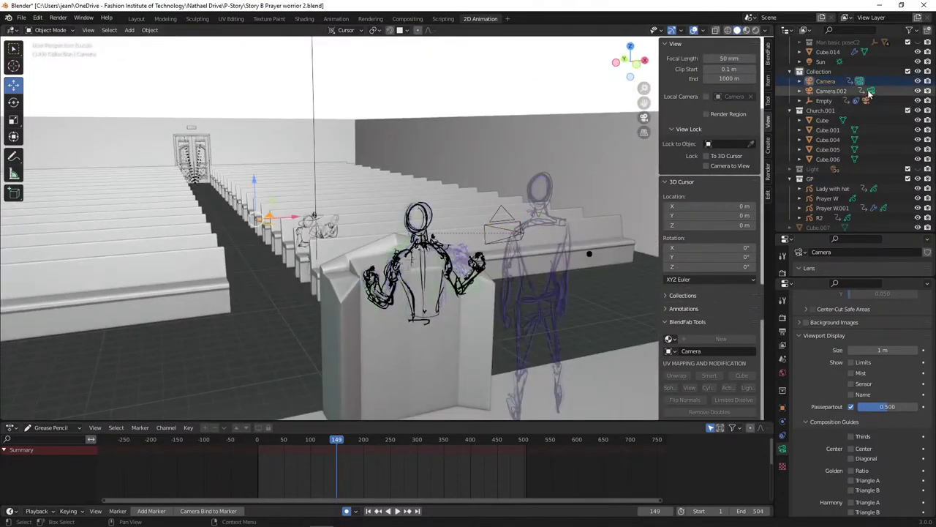
click(831, 91)
key(KP_0)
key(KP_0)
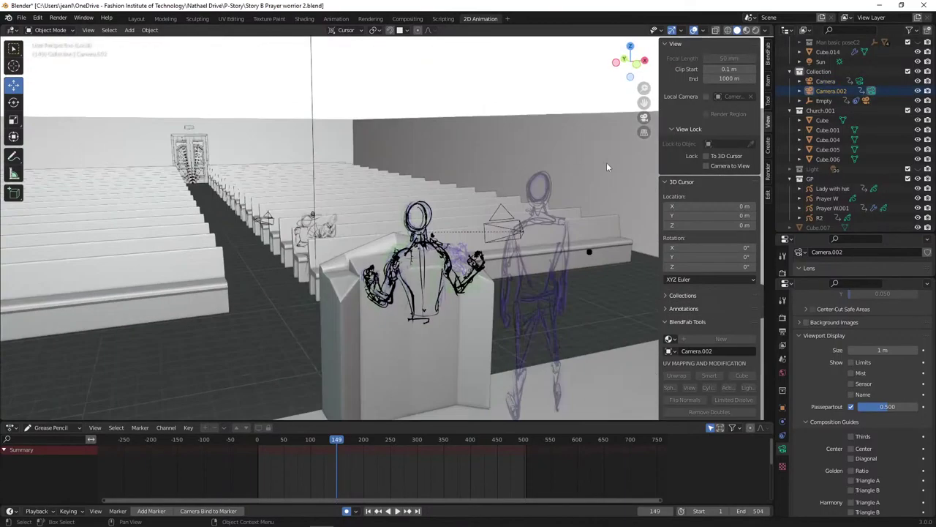
click(867, 100)
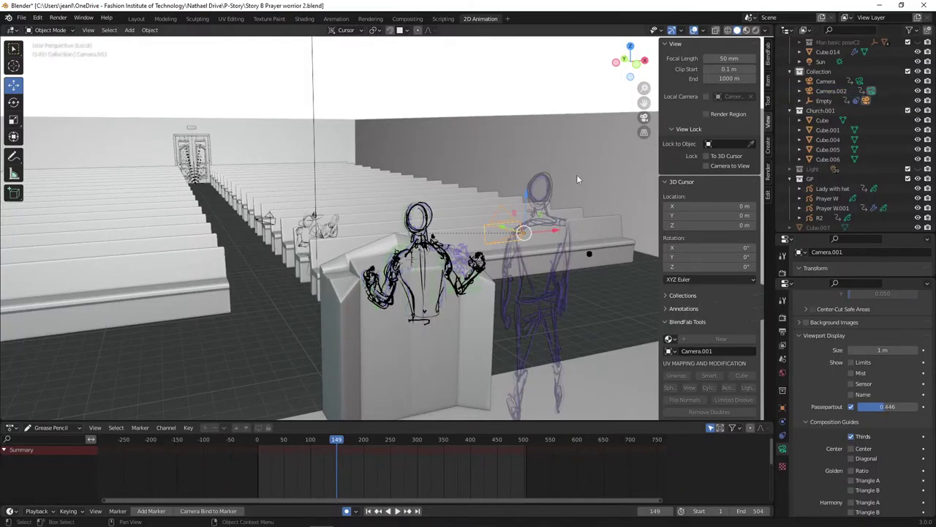
key(KP_0)
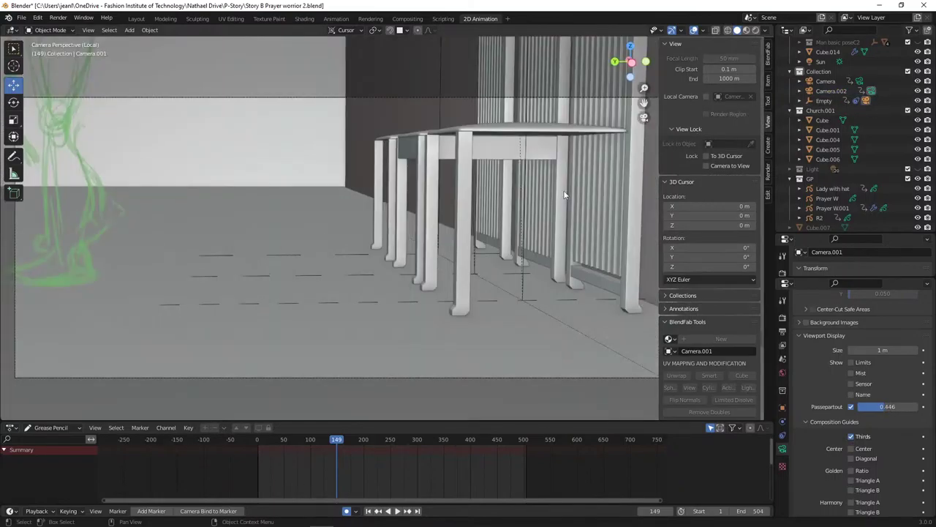
click(871, 91)
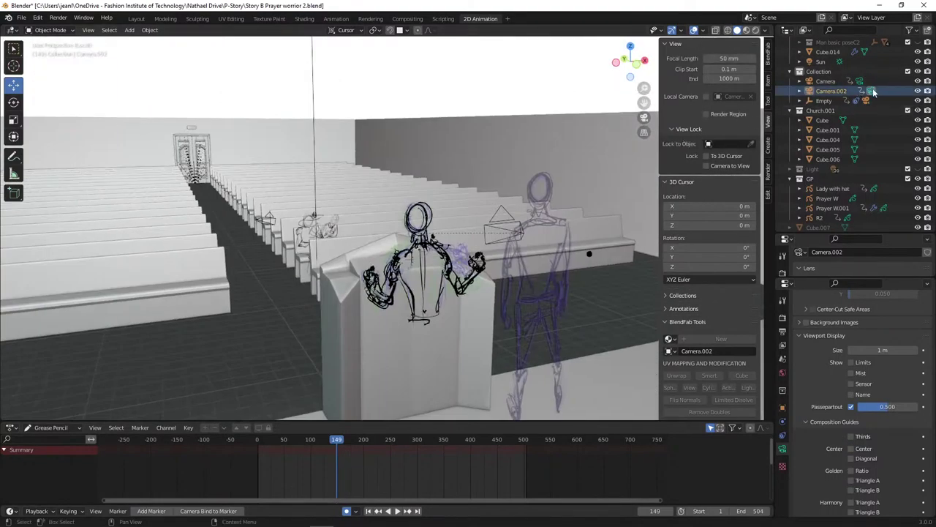
- Expand Empty in the scene hierarchy, make its child Camera.001 the active scene camera, and go to frame 96
click(799, 100)
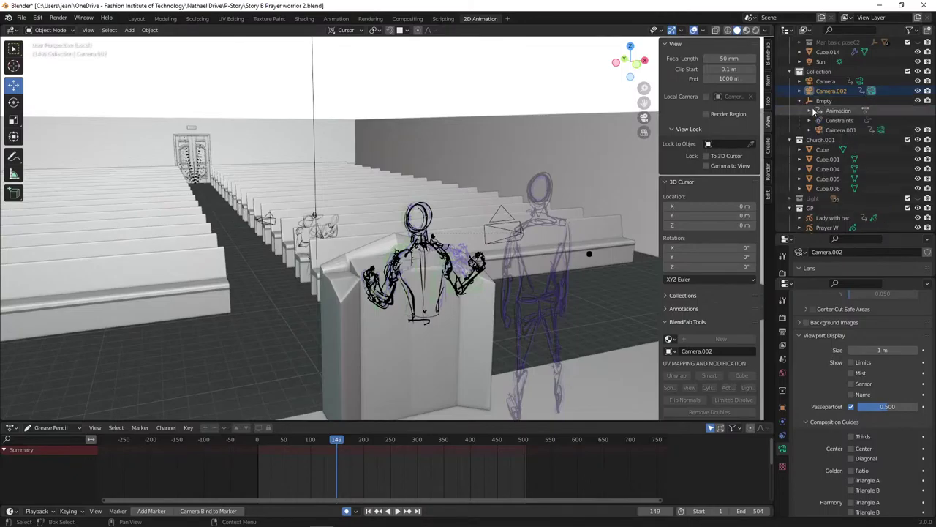
click(882, 130)
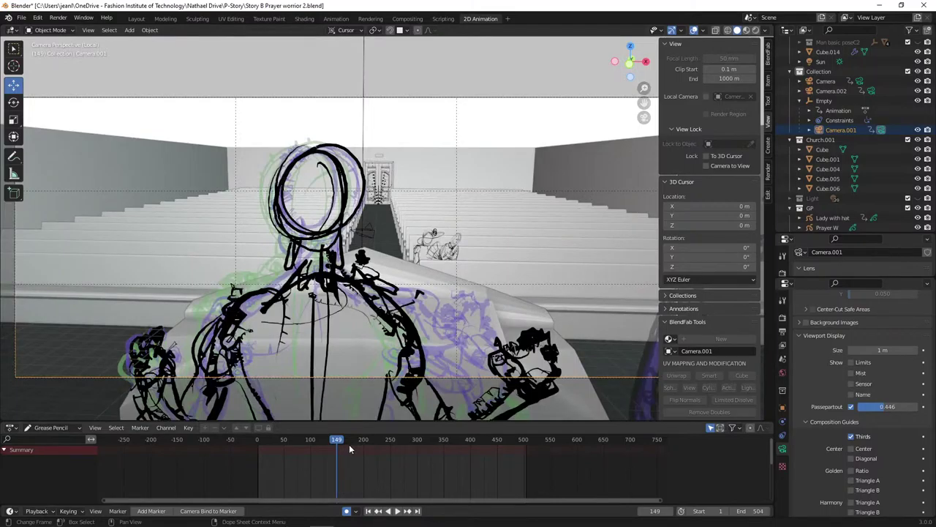
mouse_move(337, 441)
mouse_down()
mouse_move(294, 444)
mouse_move(308, 443)
mouse_up()
- Select the Prayer W.001 drawing and examine its modifier stack and object transform properties
click(329, 275)
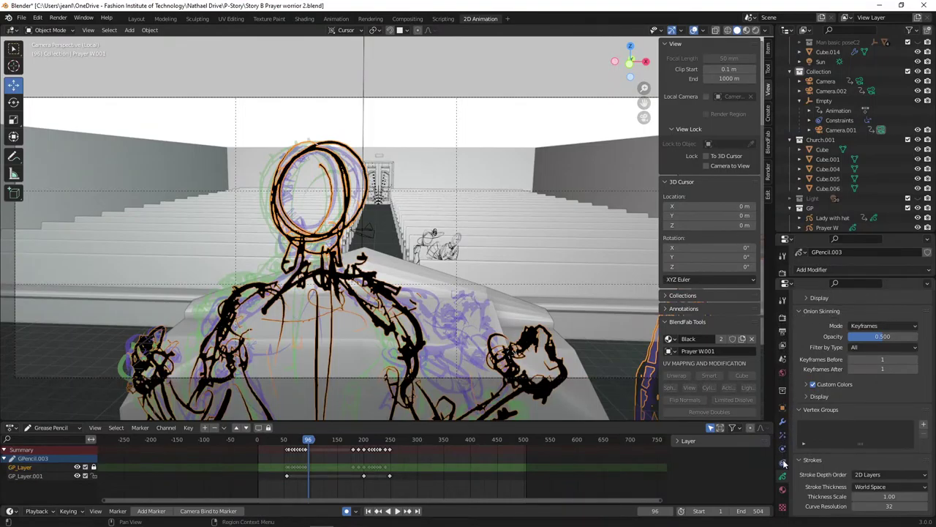
click(781, 423)
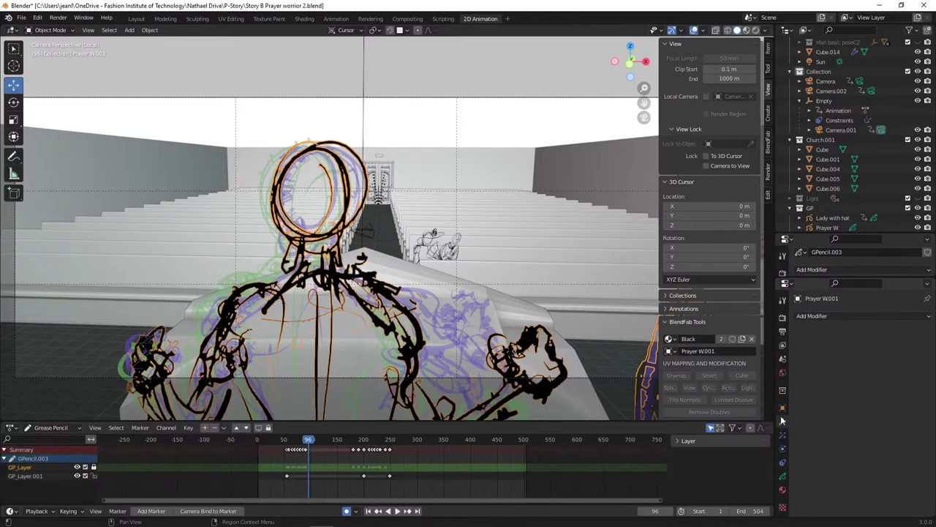
click(782, 414)
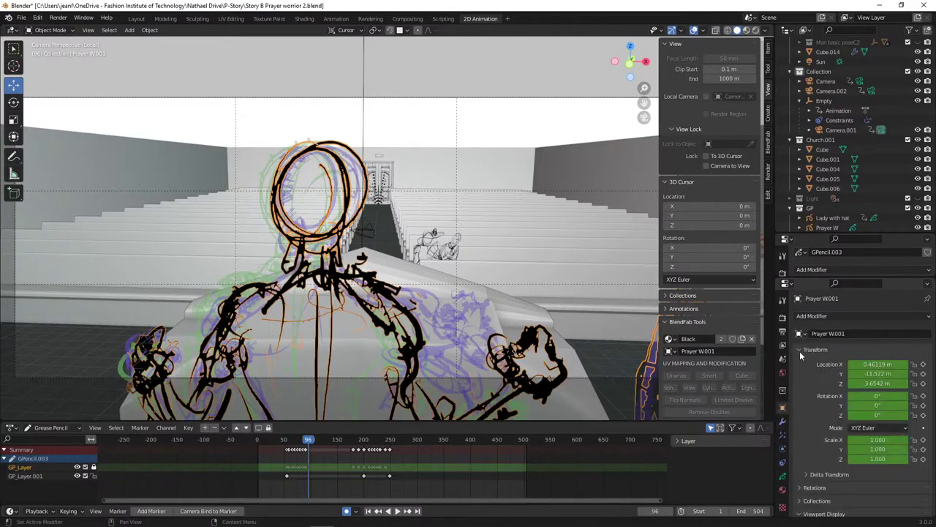
- Examine the Prayer W.001 drawing's viewport display, visibility, physics, layer and stroke properties
scroll(799, 351, down, 5)
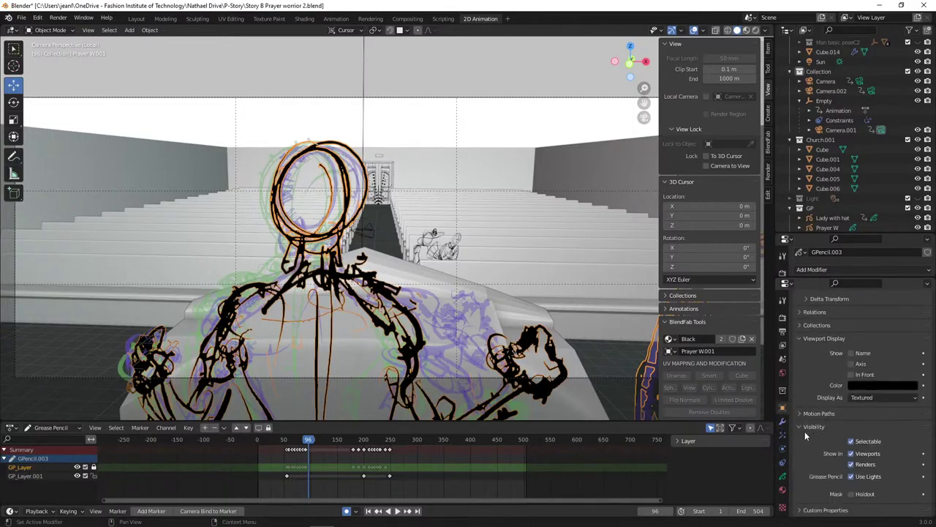
click(800, 426)
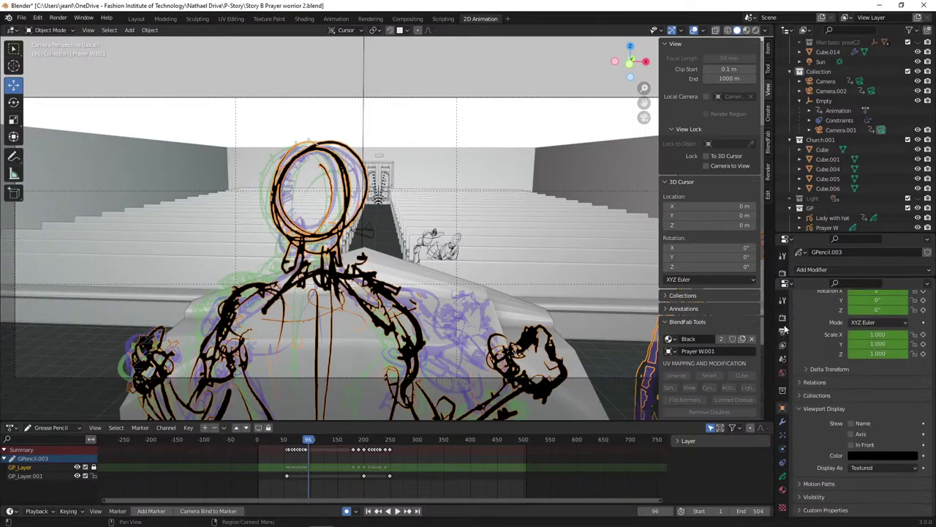
click(785, 448)
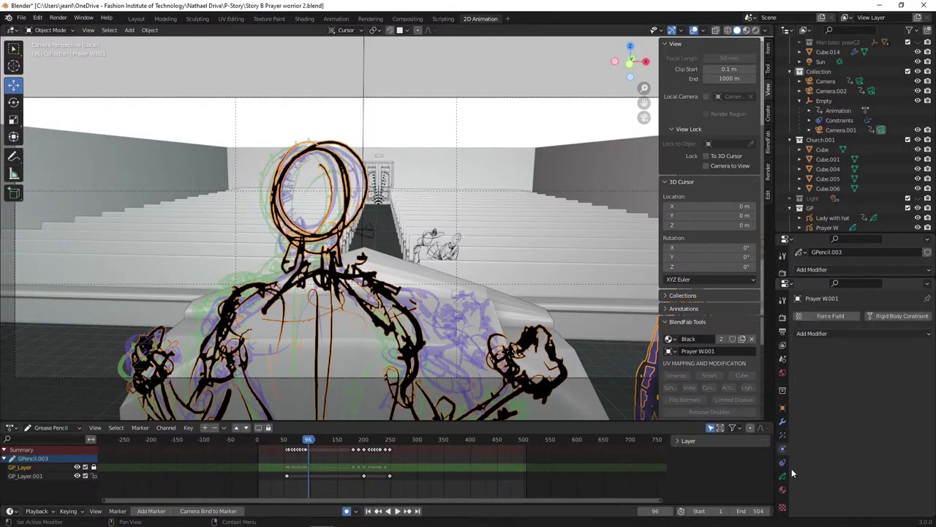
click(783, 475)
click(783, 475)
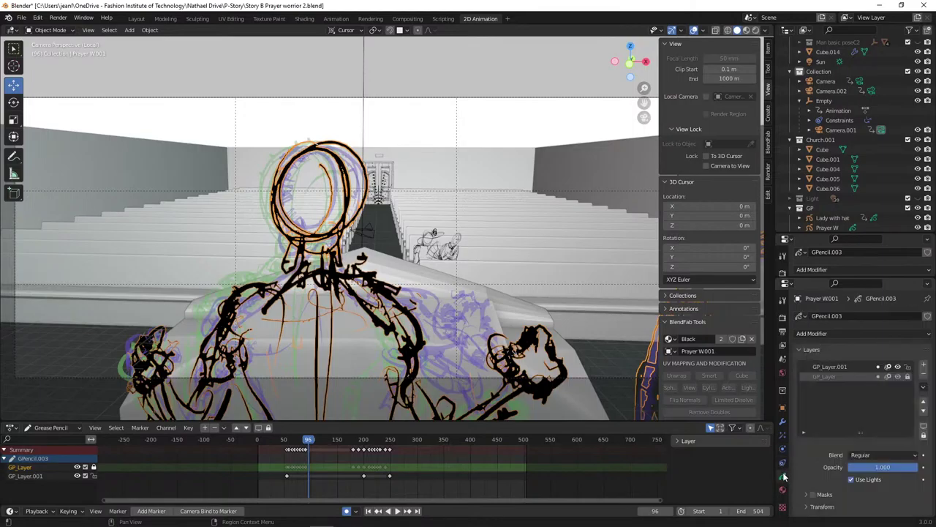
scroll(812, 452, down, 3)
scroll(812, 450, down, 5)
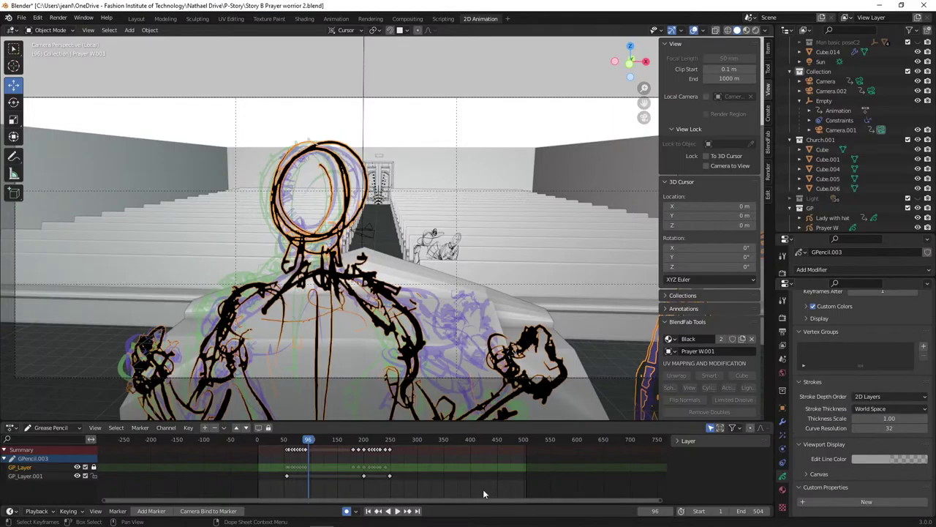
- Play the shot from frame 96 and stop playback at frame 170
key(space)
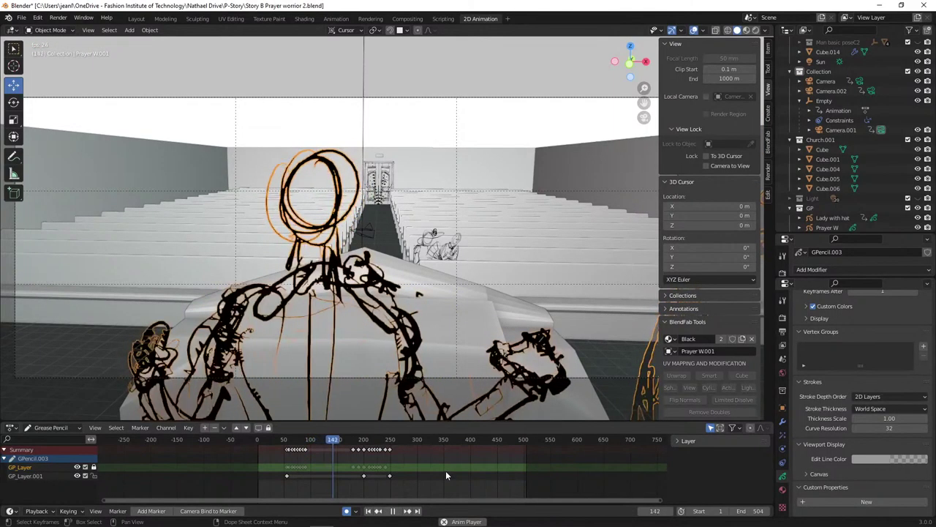
key(space)
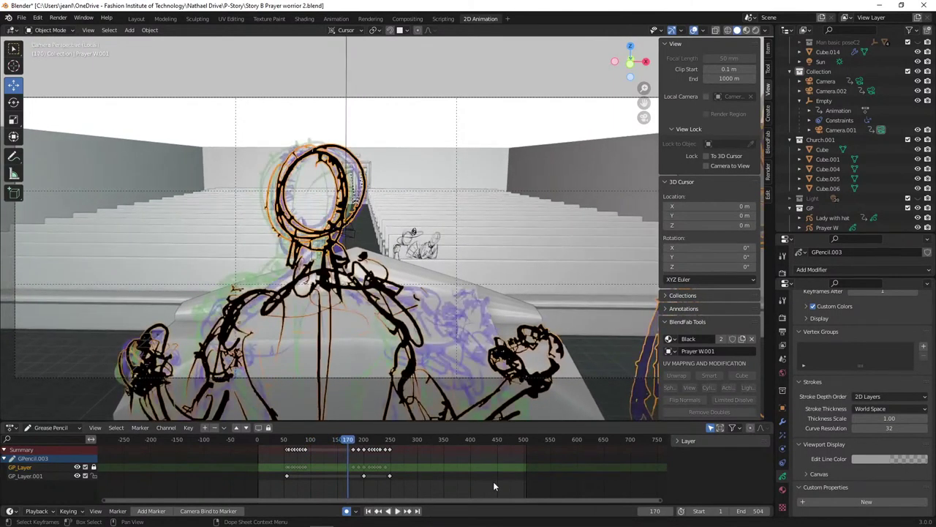
key(ctrl+])
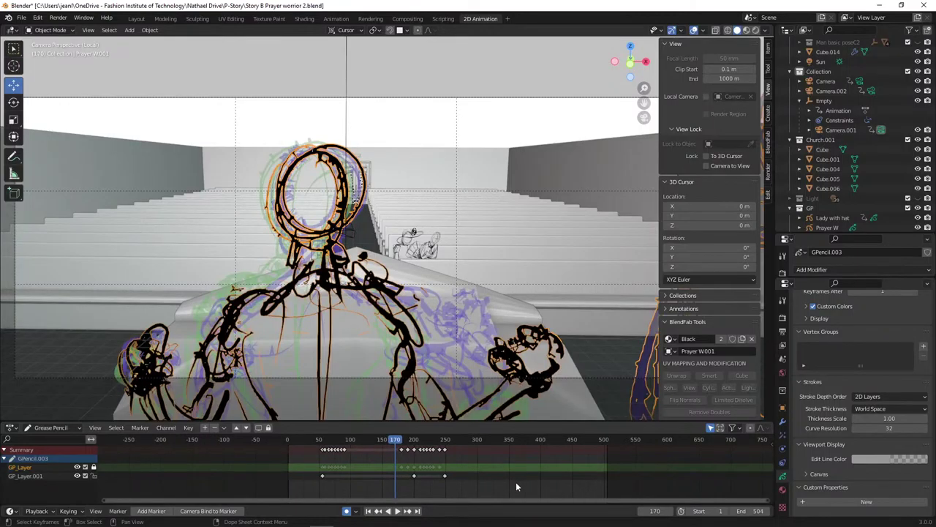
key(n)
key(n)
key(n)
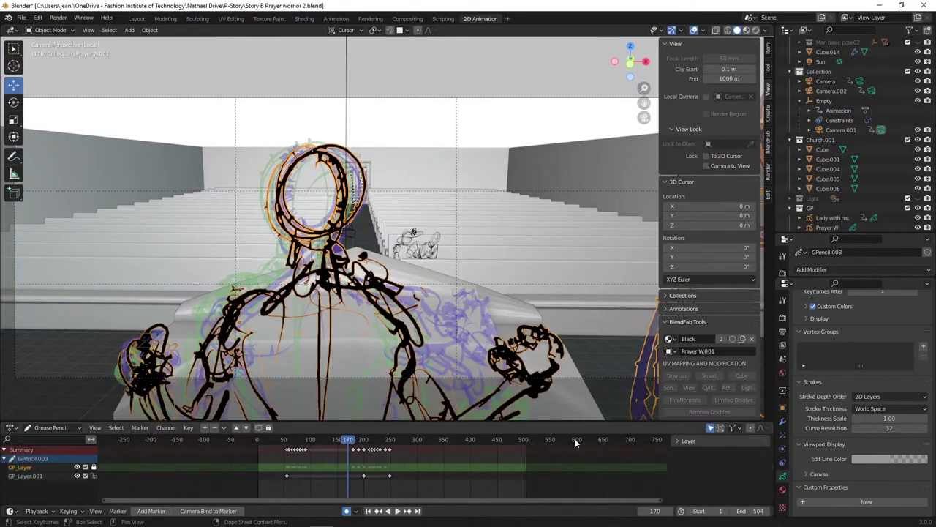
- Examine the active GP_Layer's settings in the timeline, including masks, transform, adjustments, relations and display
click(688, 441)
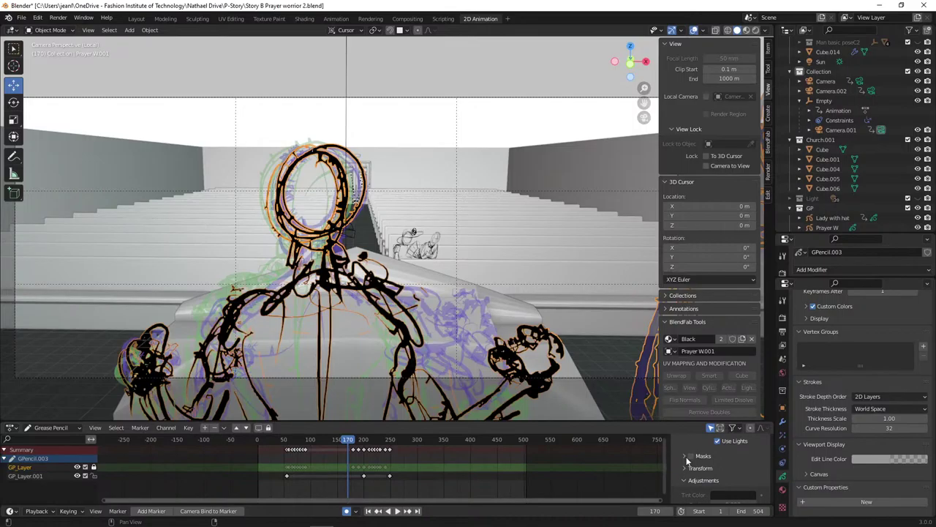
scroll(686, 458, down, 2)
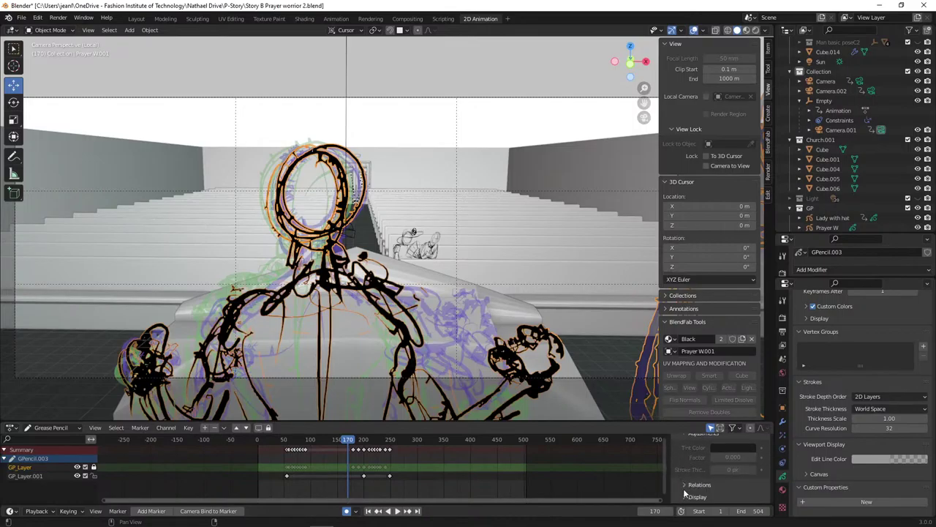
scroll(338, 490, up, 1)
scroll(527, 278, down, 6)
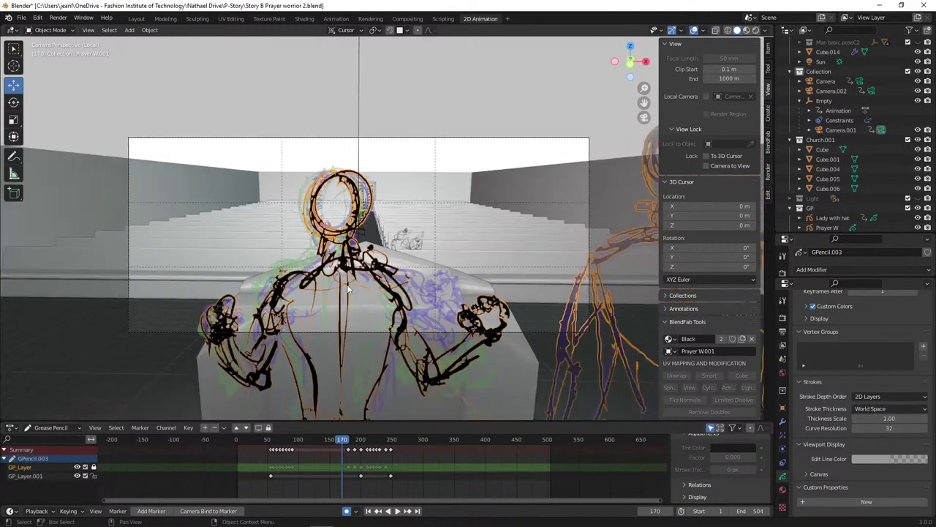
- Review the shot through Camera.001, make Camera the active scene camera, and play on to frame 207
key(space)
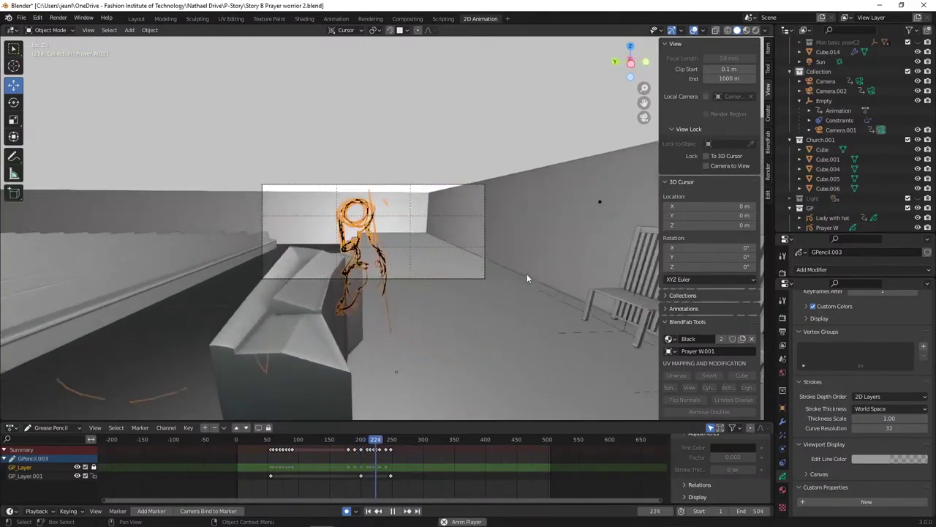
key(space)
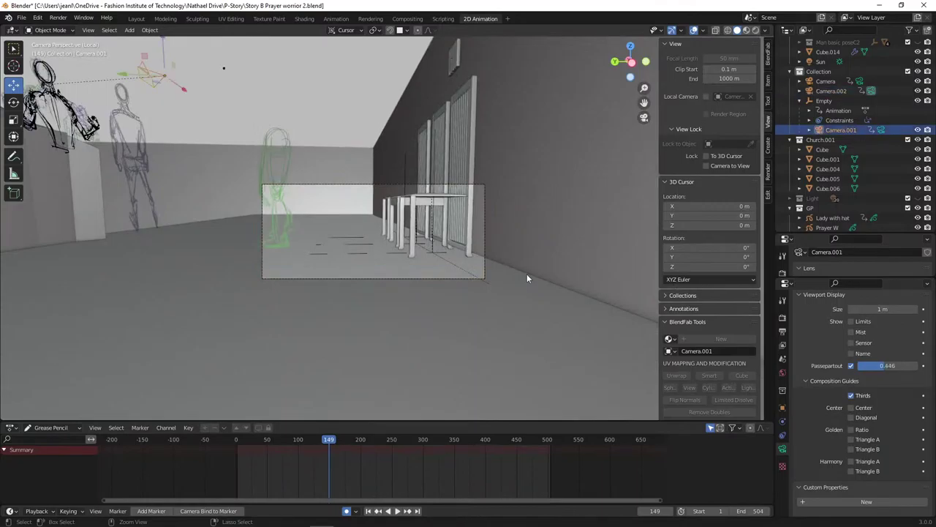
key(ctrl+KP_0)
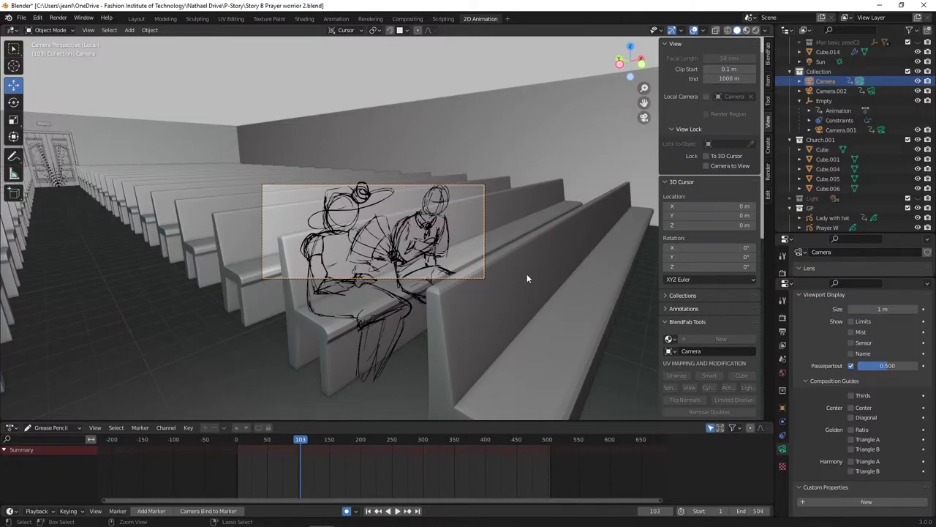
key(space)
key(space)
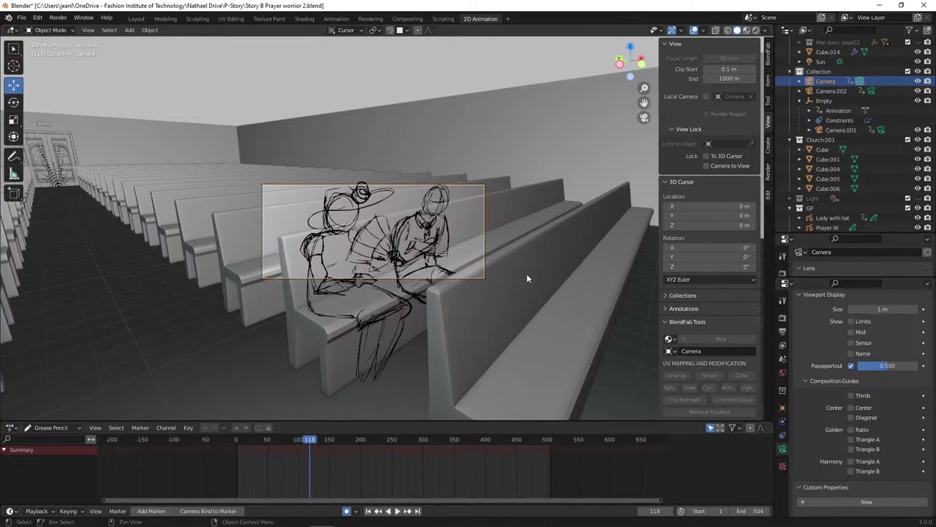
key(ctrl)
key(space)
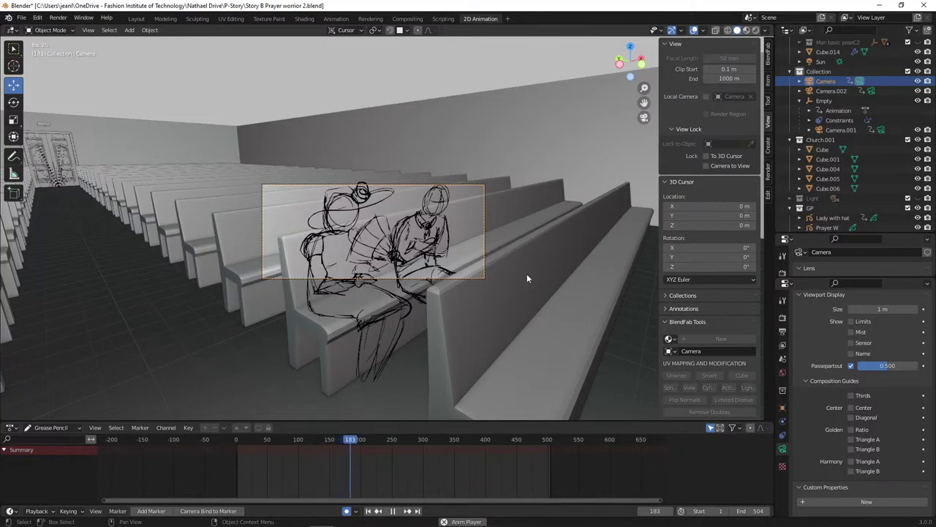
key(space)
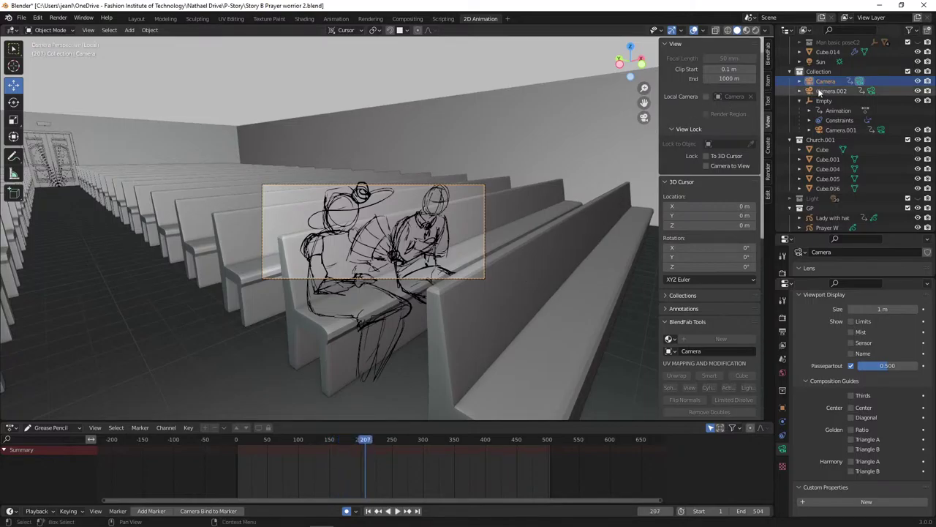
- Make Camera.002 the active scene camera and play the shot to frame 259
click(870, 92)
key(space)
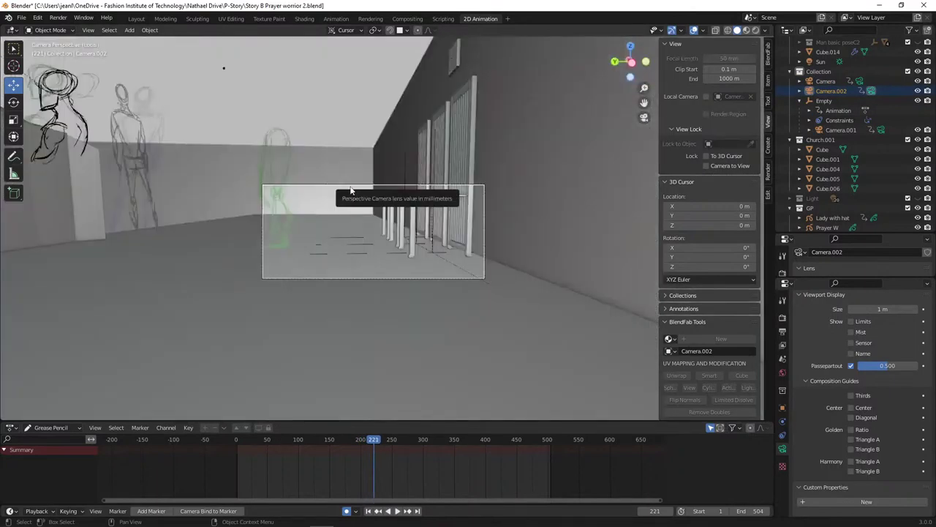
key(space)
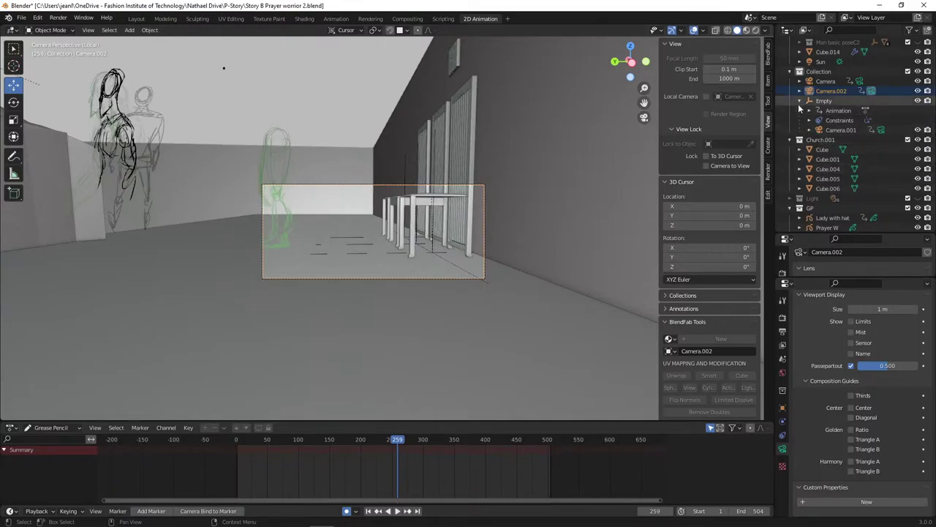
- Make Camera.001 the active scene camera and play the shot to frame 285
click(840, 129)
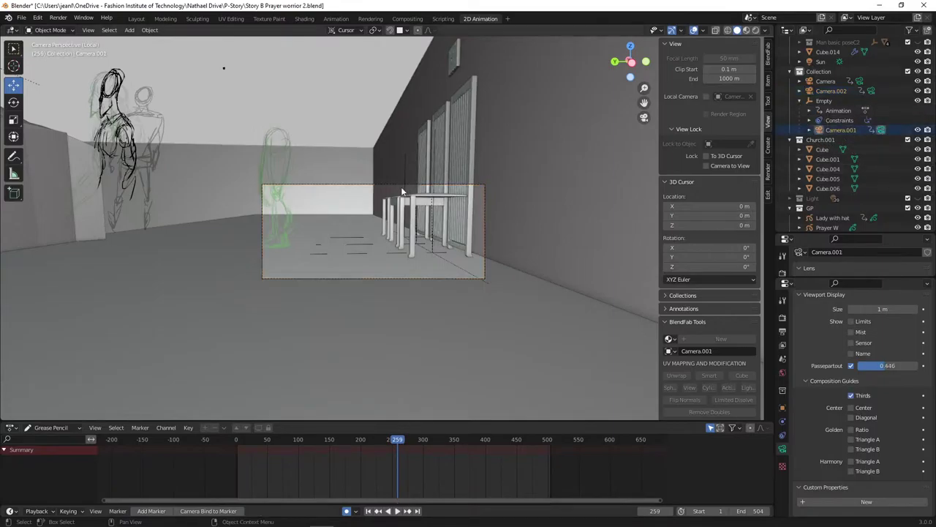
key(space)
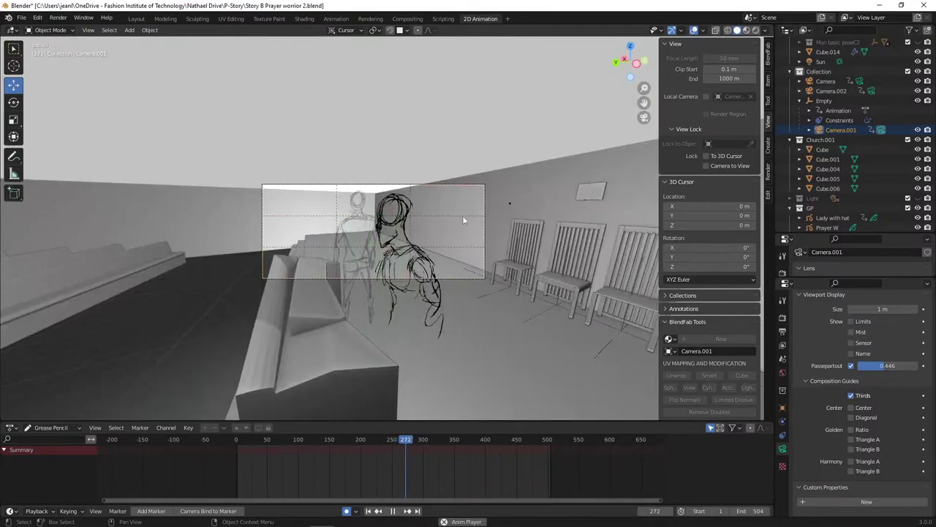
key(space)
key(Up)
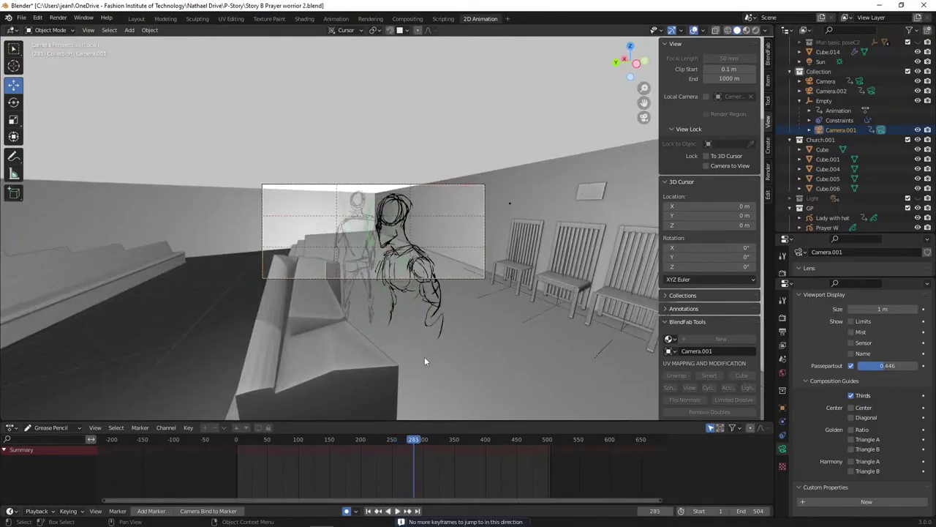
- Select the Prayer W.001 drawing in the camera view, fit its keyframes in the timeline, and go to frame 225
middle_drag(372, 471, 594, 468)
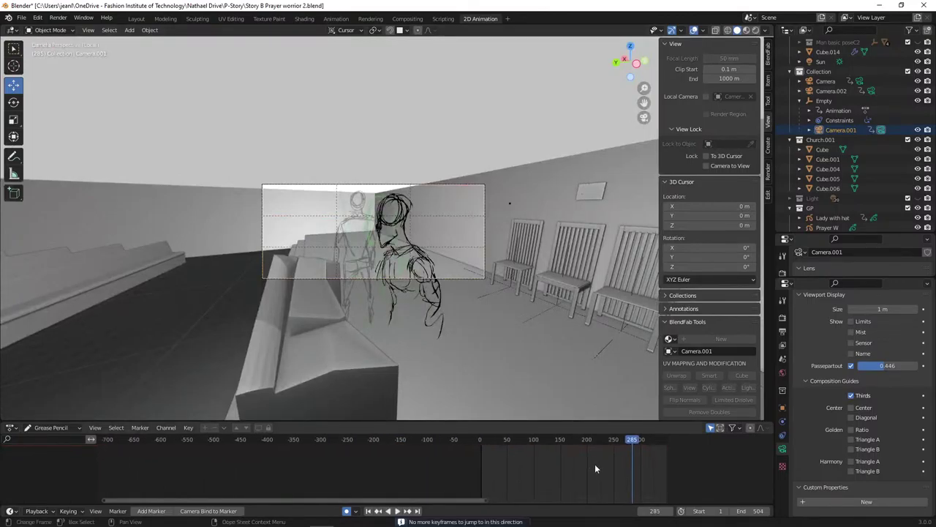
scroll(568, 469, up, 3)
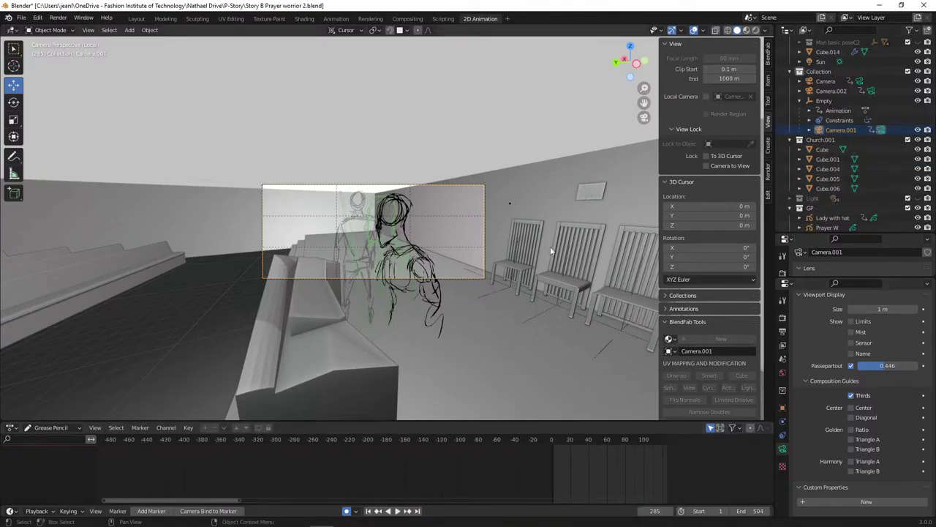
click(390, 250)
ctrl+scroll(333, 449, right, 5)
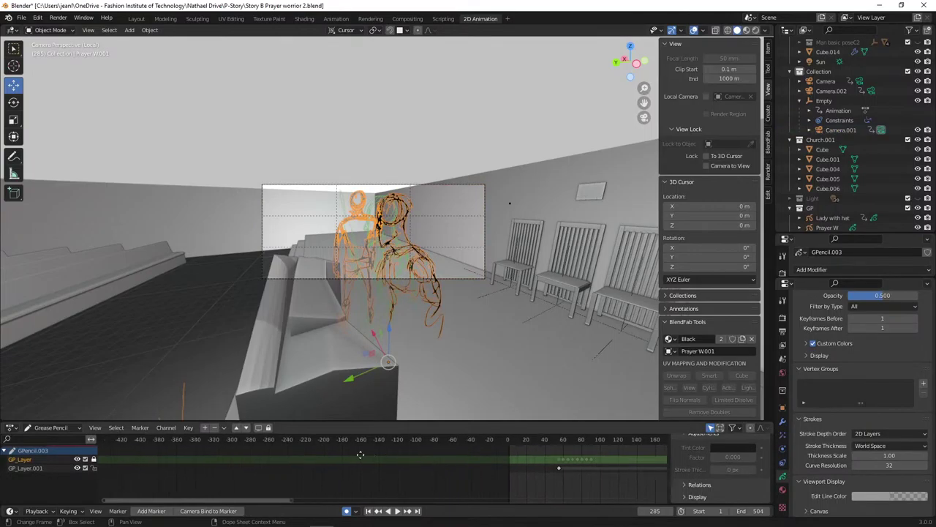
key(Home)
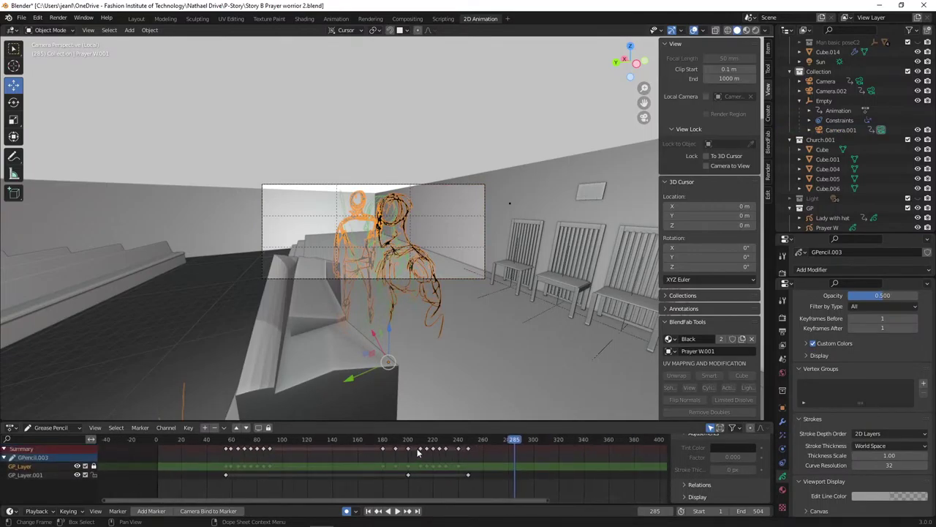
drag(439, 444, 440, 475)
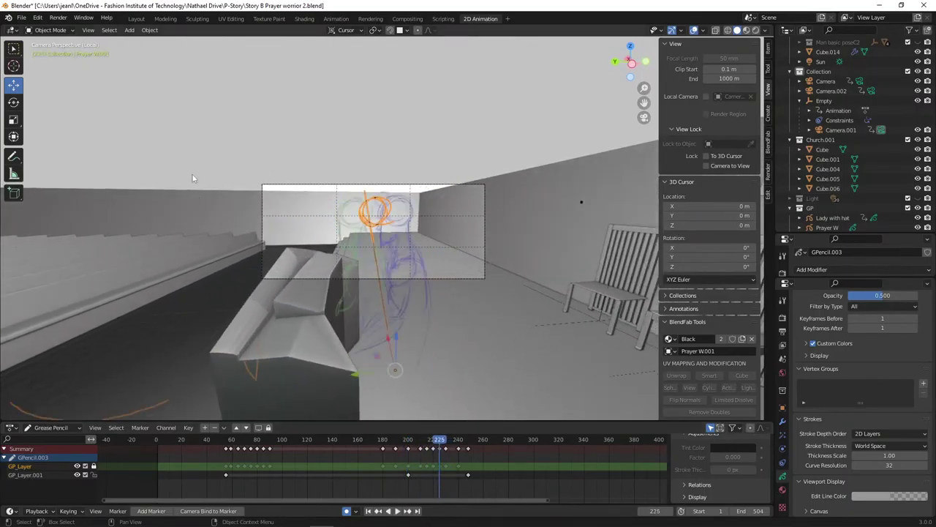
- Switch Prayer W.001 to Draw Mode, centre the head sketch for drawing, and save the file
click(47, 31)
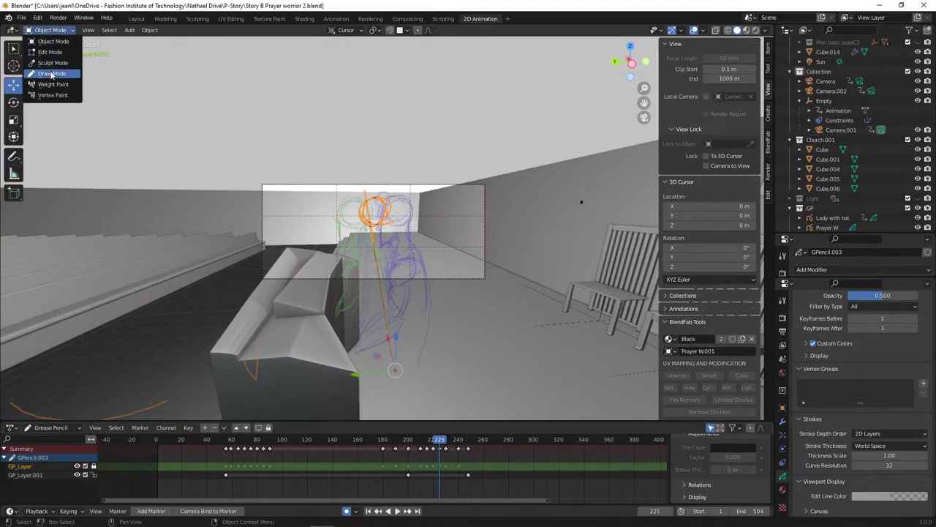
click(53, 78)
scroll(367, 207, up, 8)
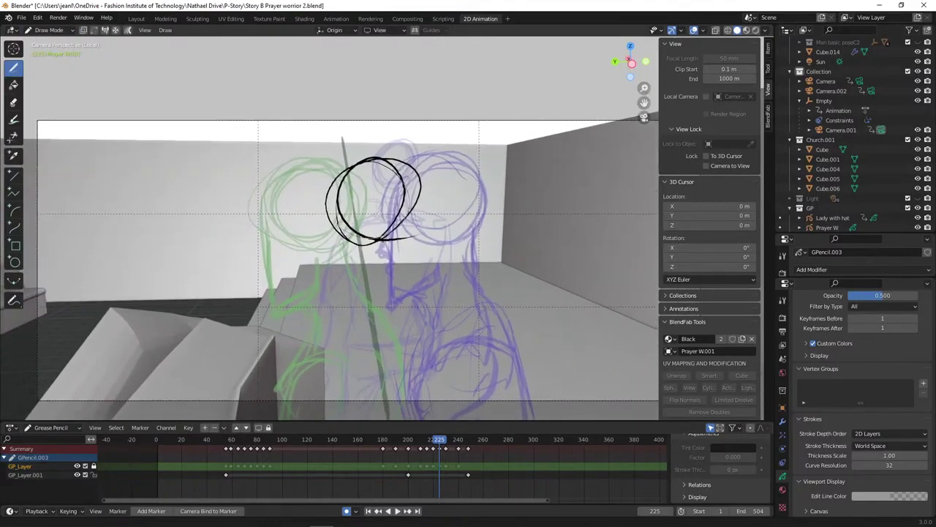
shift+middle_drag(353, 242, 336, 208)
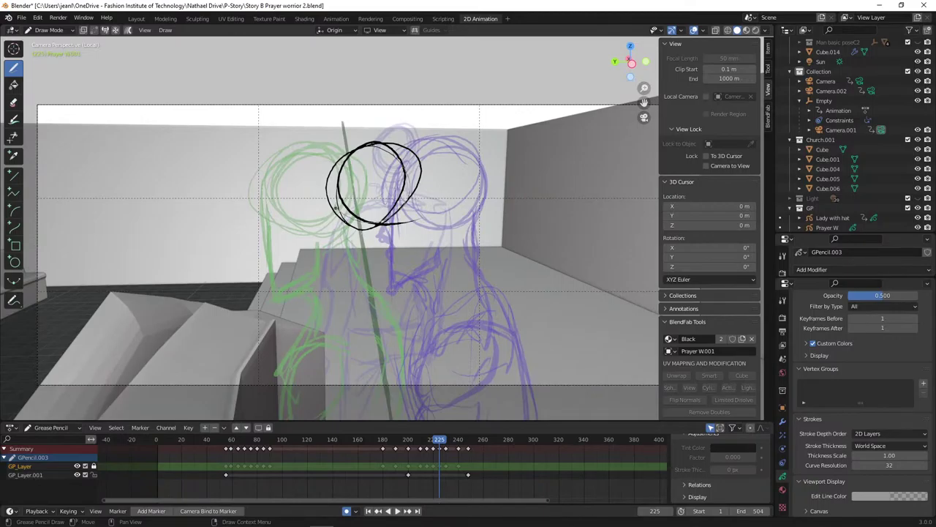
key(ctrl+s)
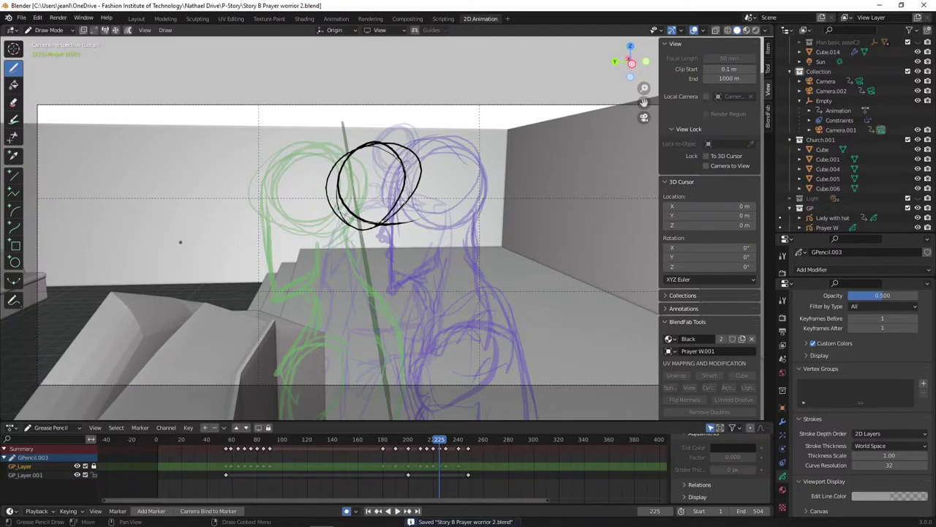
- Compare the neighbouring keyframe drawings of the turn, go to the keyframe at frame 230, and save the file
key(Up)
key(Down)
key(Down)
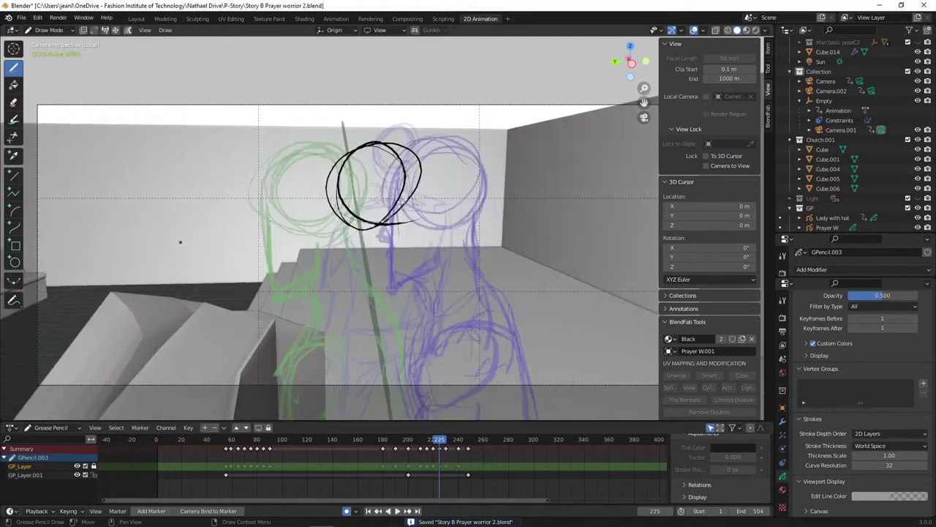
key(Up)
key(Up)
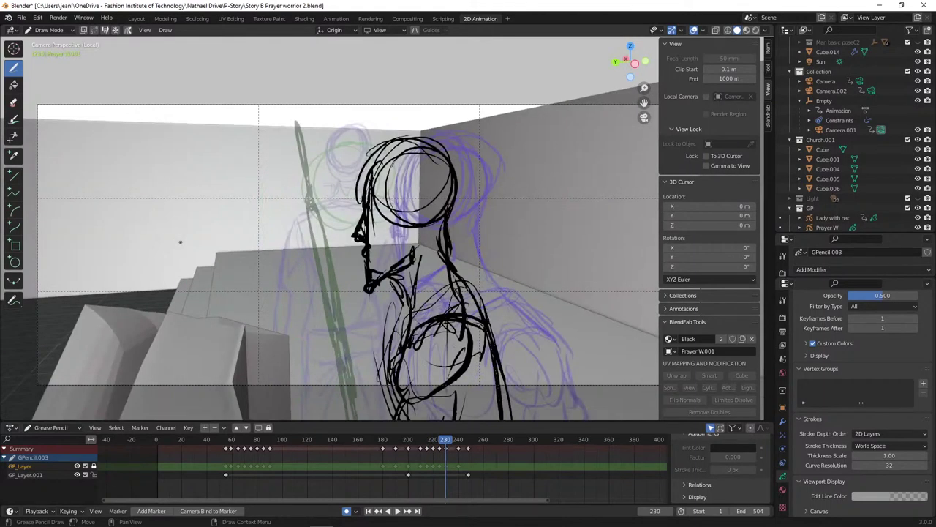
key(ctrl+s)
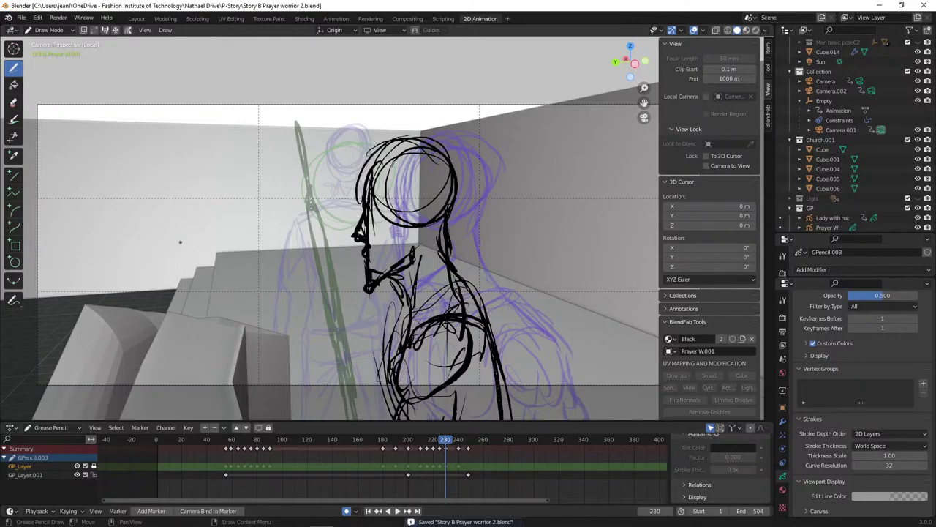